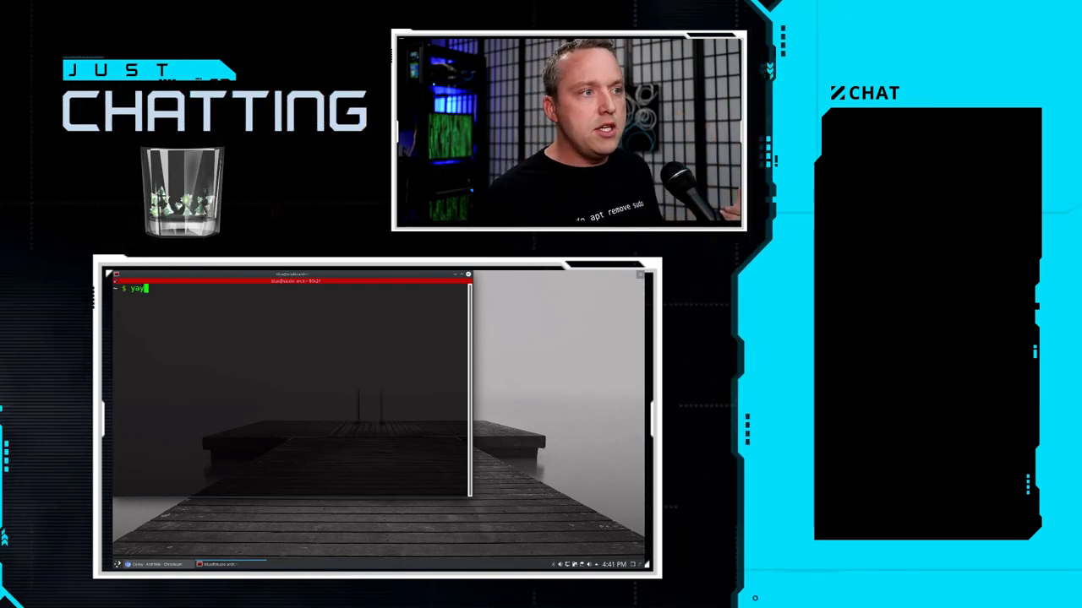
- Install the conky package with yay, entering the sudo password and confirming
{"action": "type", "text": "-S "}
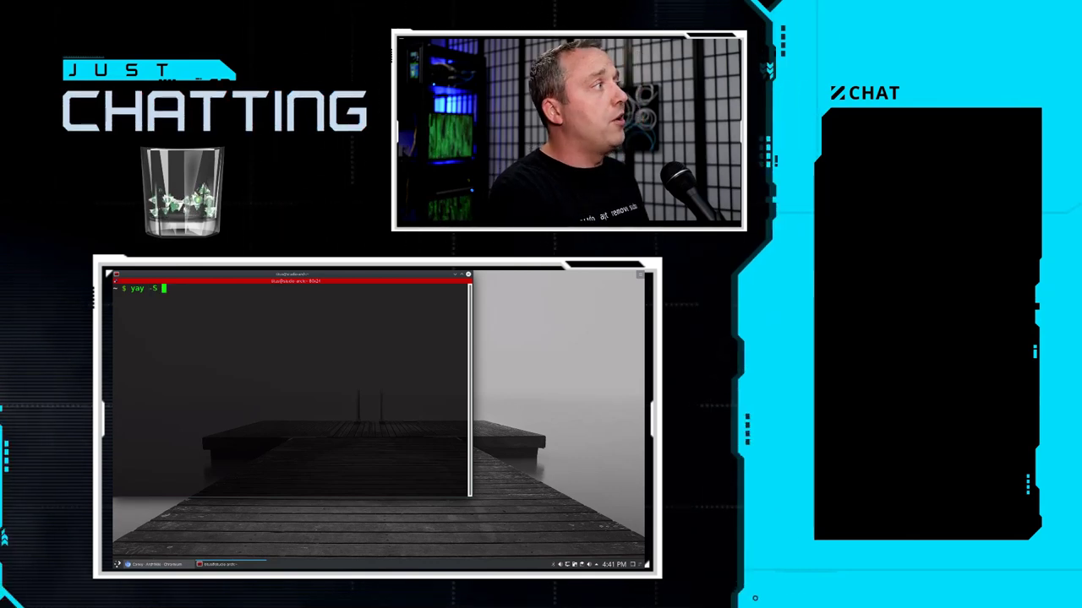
{"action": "type", "text": "conky"}
{"action": "key", "text": "Return"}
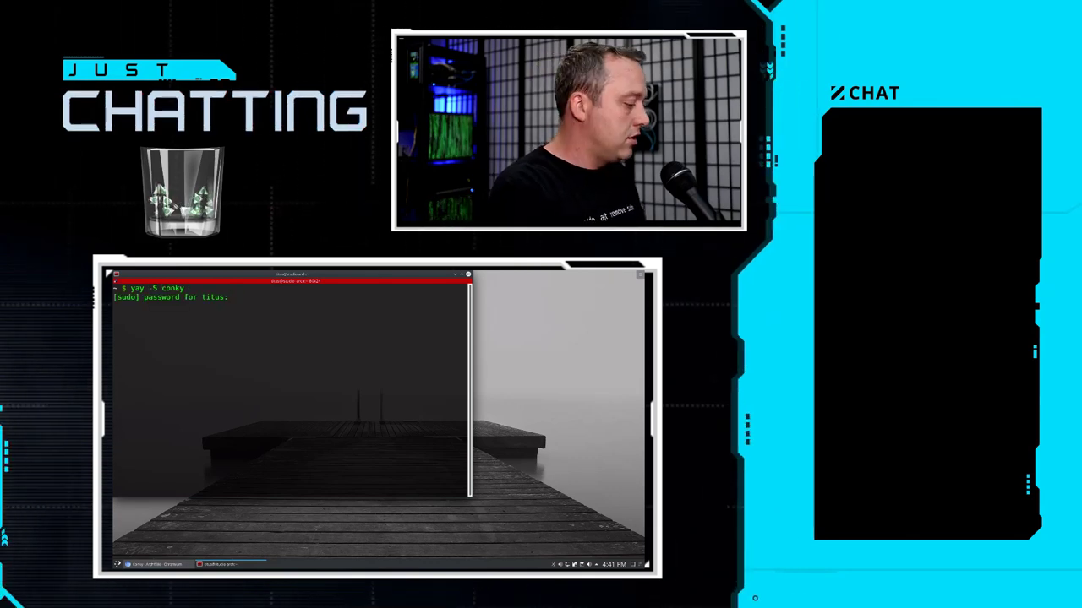
{"action": "key", "text": "Return"}
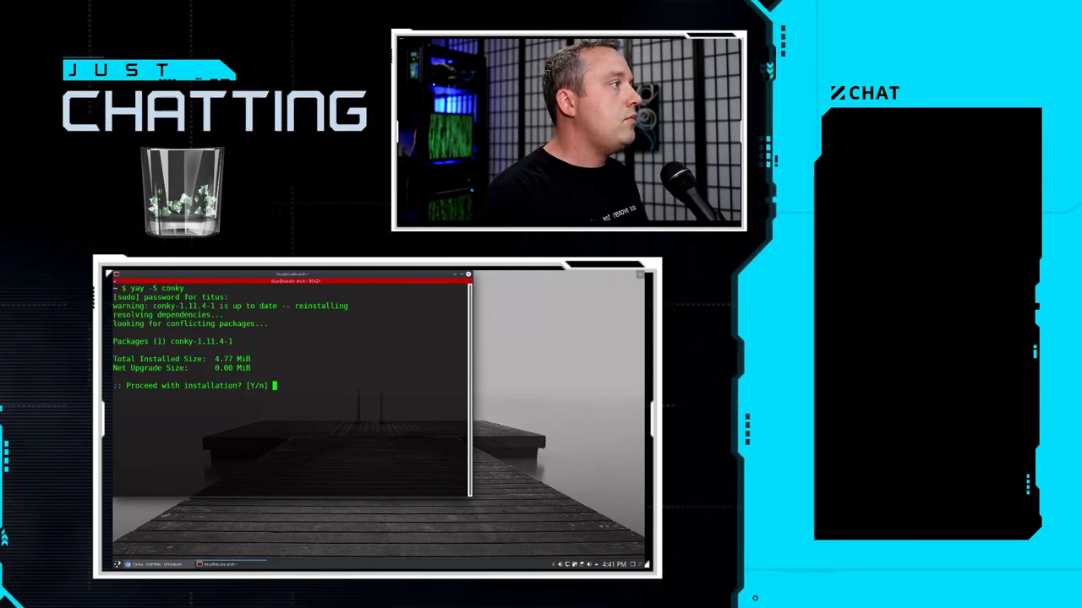
{"action": "key", "text": "Return"}
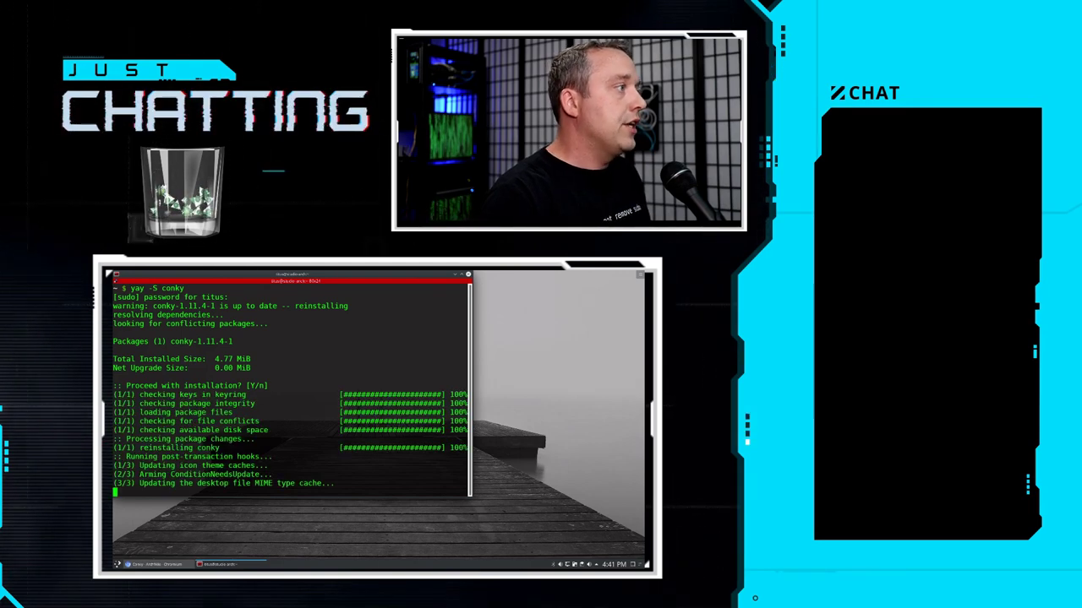
- Install conky-manager and its libgee dependency with yay
{"action": "key", "text": "Up"}
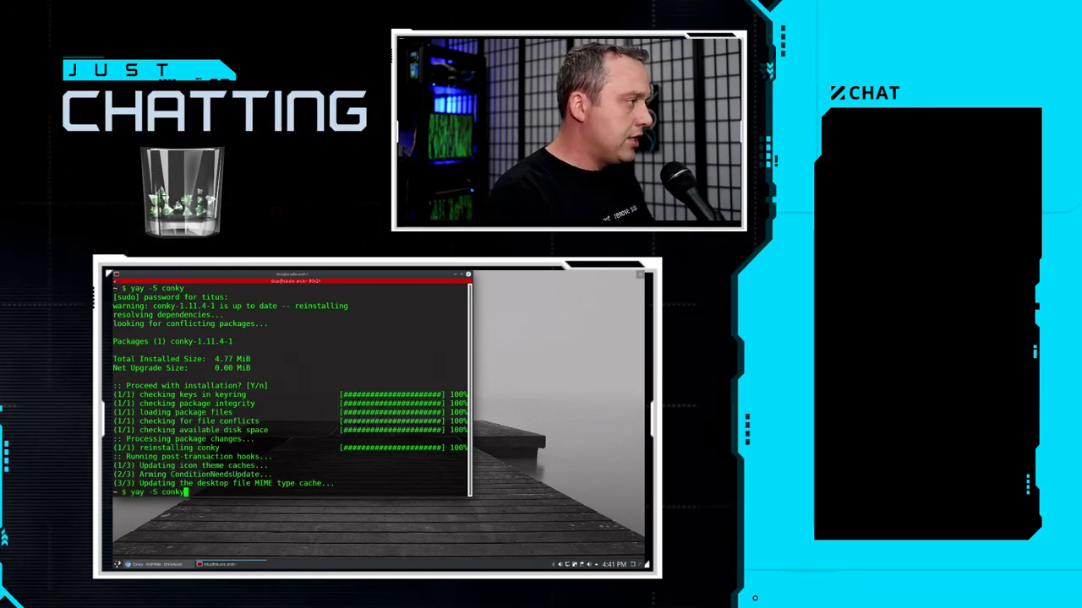
{"action": "type", "text": "-mana"}
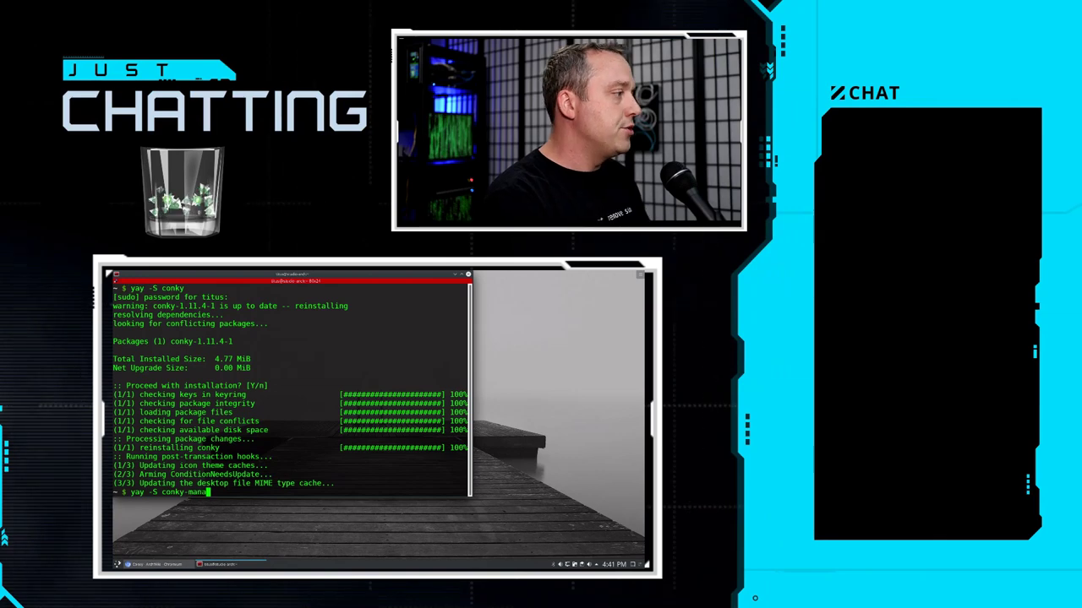
{"action": "type", "text": "ger"}
{"action": "key", "text": "Return"}
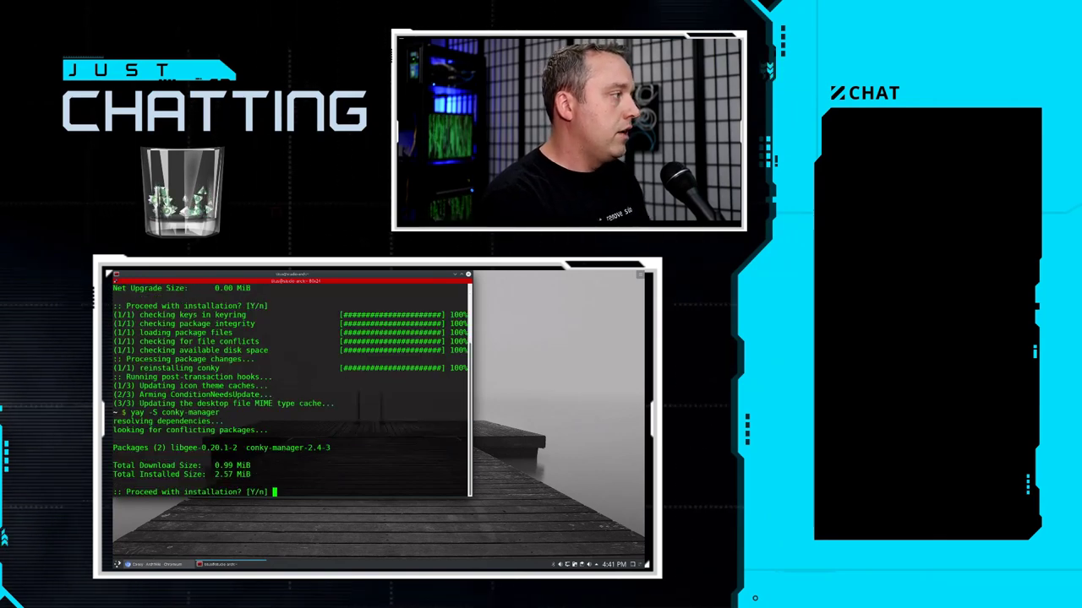
{"action": "key", "text": "Return"}
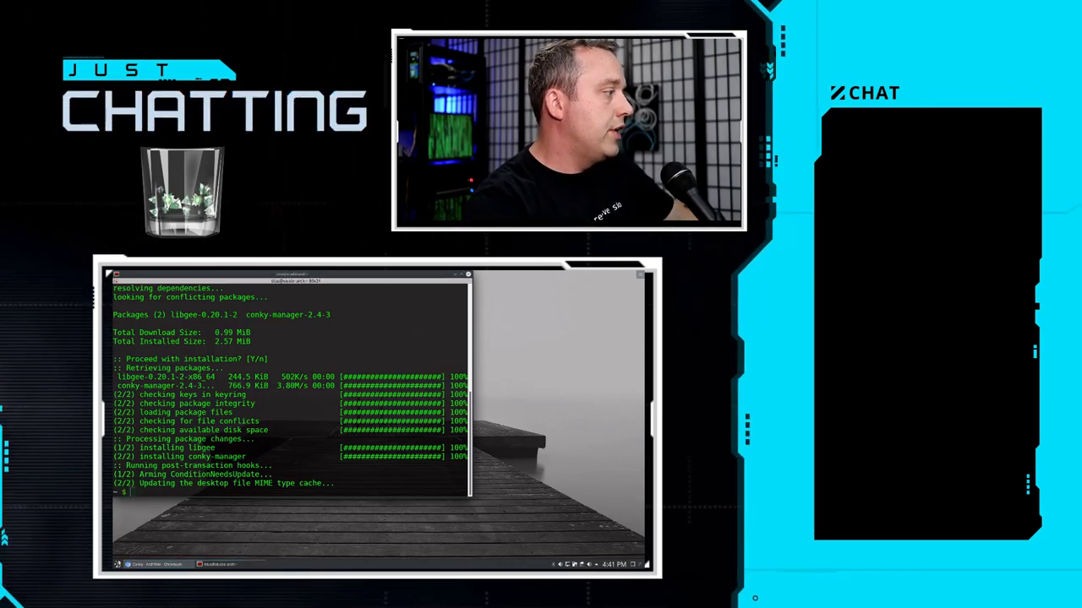
{"action": "key", "text": "super"}
{"action": "key", "text": "Return"}
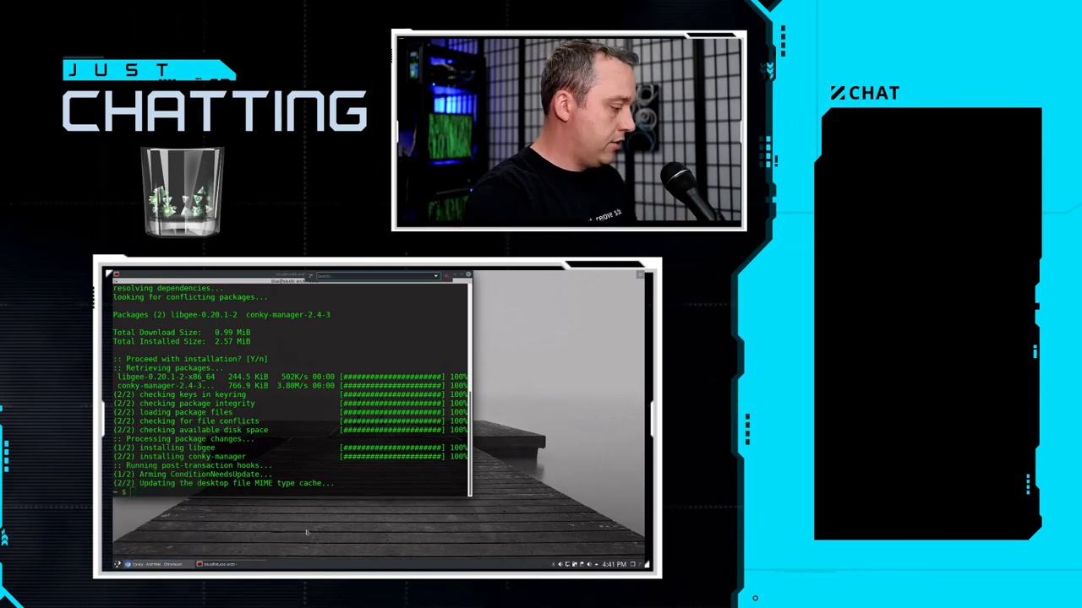
- Launch Conky Manager from a 'conky' search and move its window up over the terminal
{"action": "type", "text": "conky"}
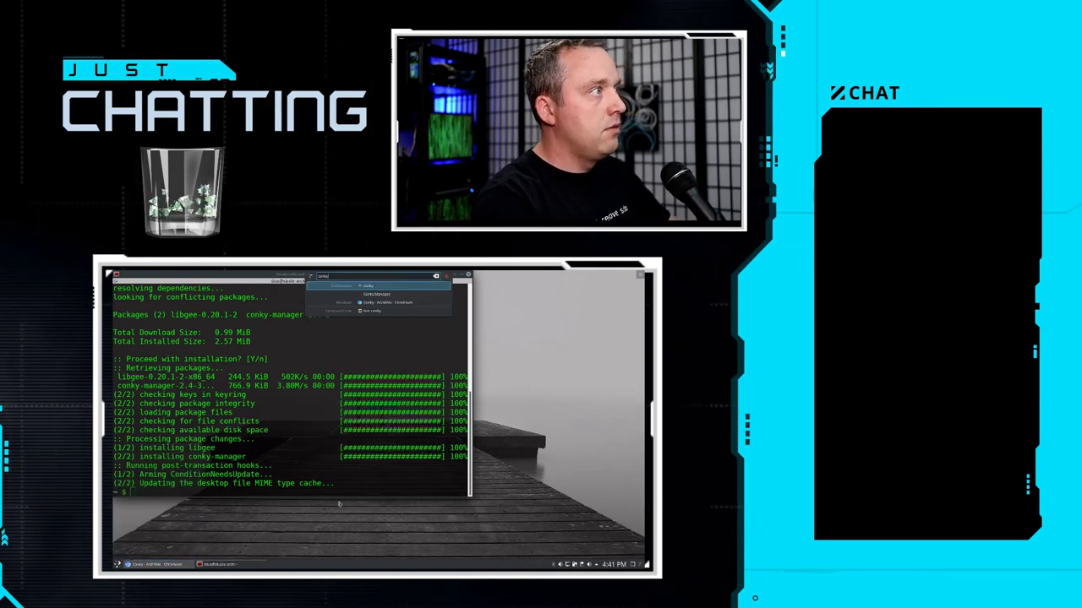
{"action": "left_click", "coordinate": [382, 295]}
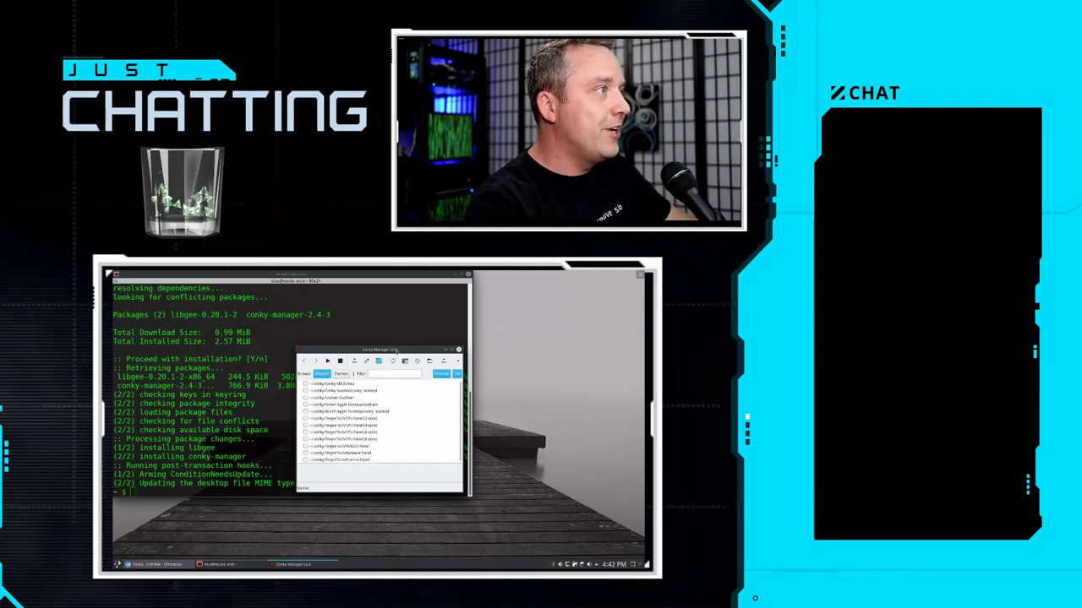
{"action": "left_click_drag", "start_coordinate": [404, 358], "coordinate": [327, 336]}
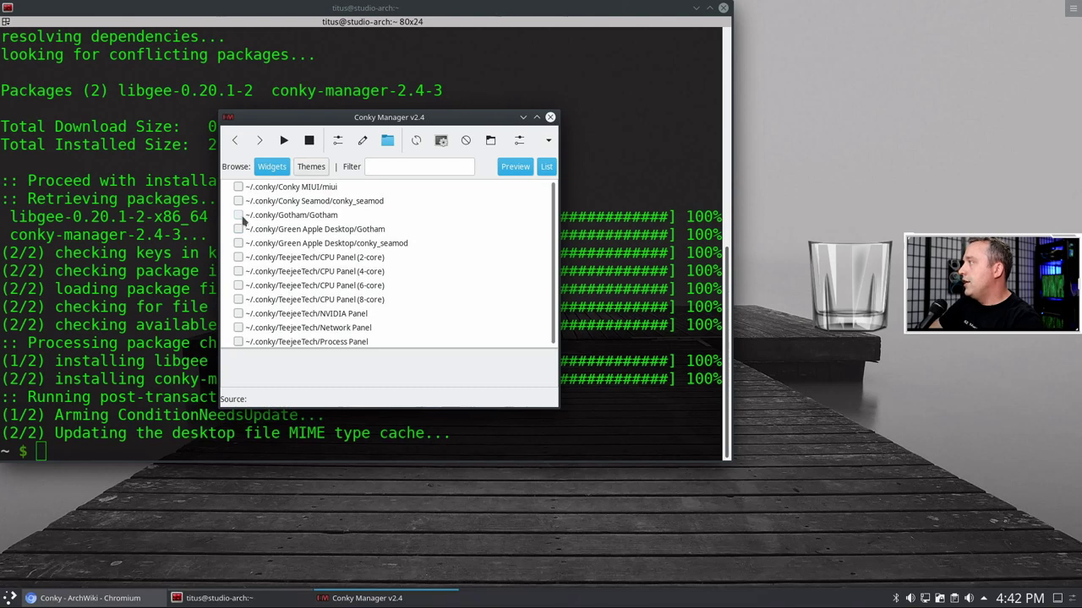
- Start the Conky MIUI clock widget and close the terminal window
{"action": "left_click", "coordinate": [310, 169]}
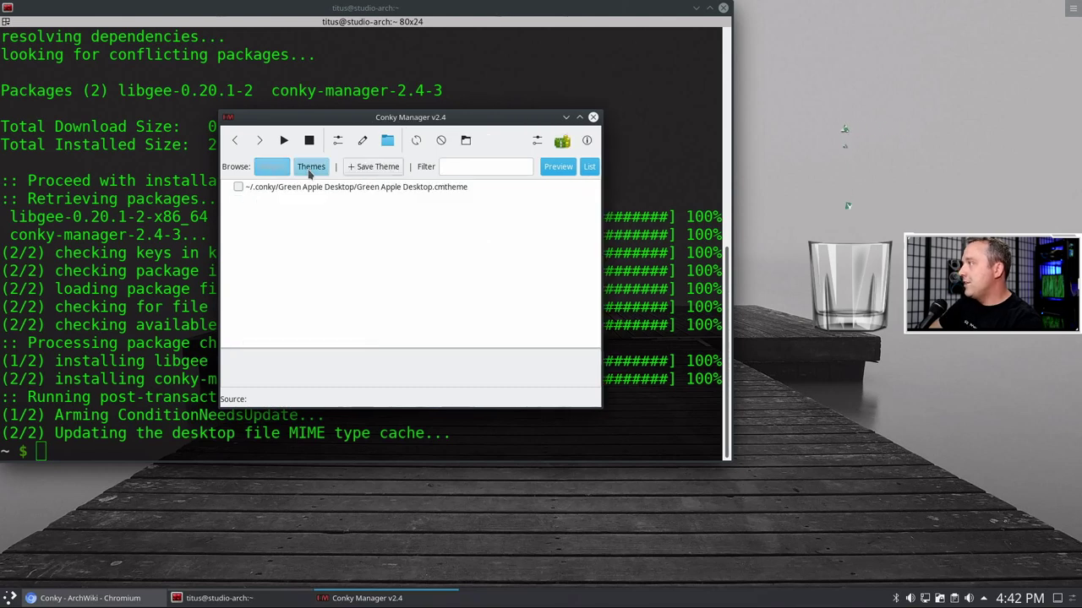
{"action": "left_click", "coordinate": [277, 170]}
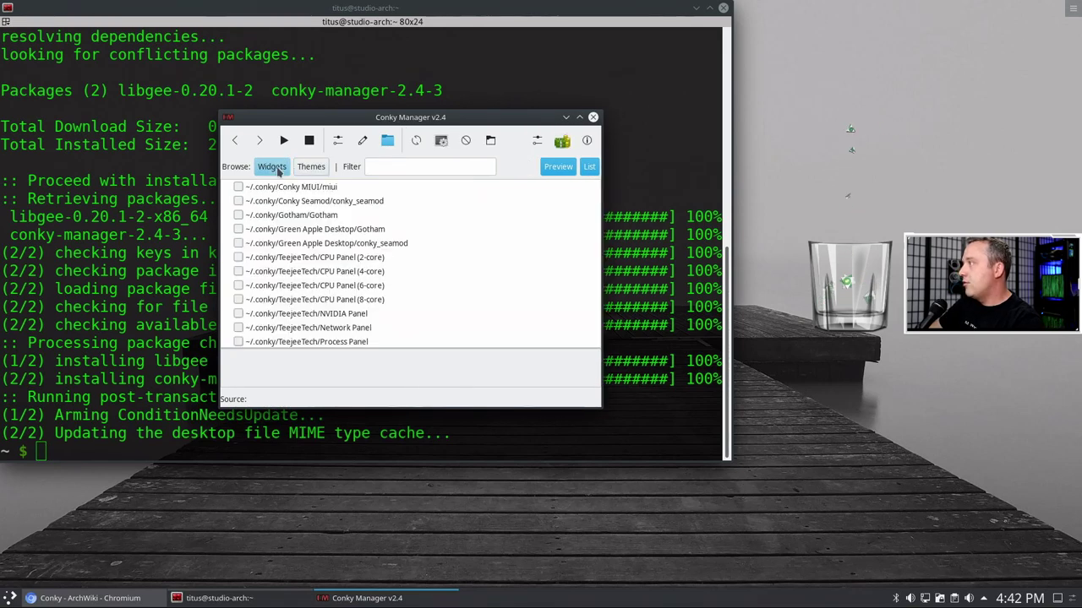
{"action": "left_click", "coordinate": [238, 186]}
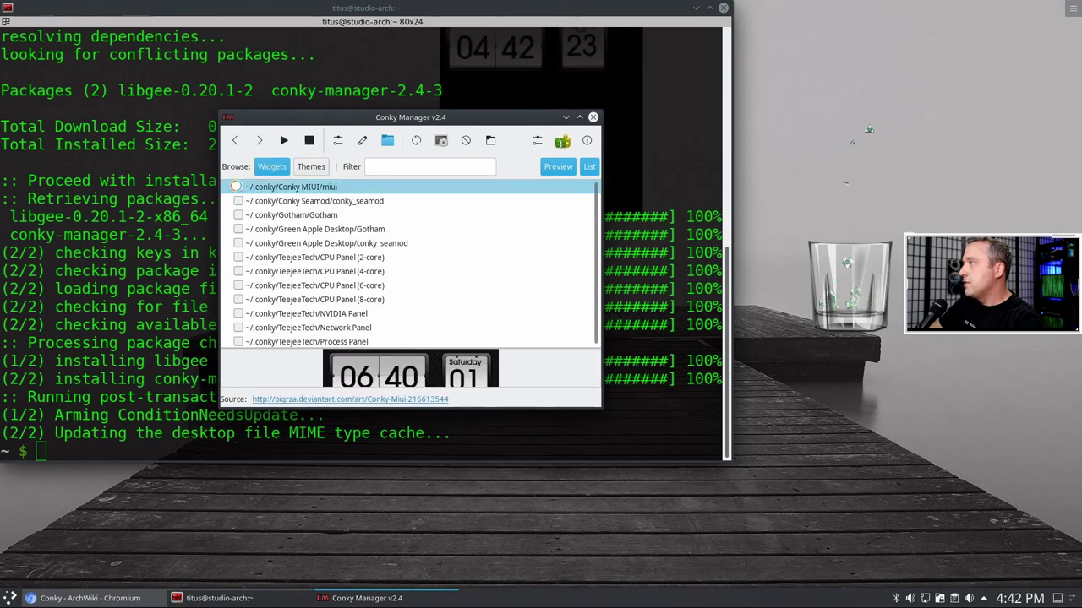
{"action": "left_click", "coordinate": [722, 8]}
- Reposition and enlarge Conky Manager, then swap the MIUI clock for the Gotham clock
{"action": "left_click_drag", "start_coordinate": [452, 118], "coordinate": [309, 255]}
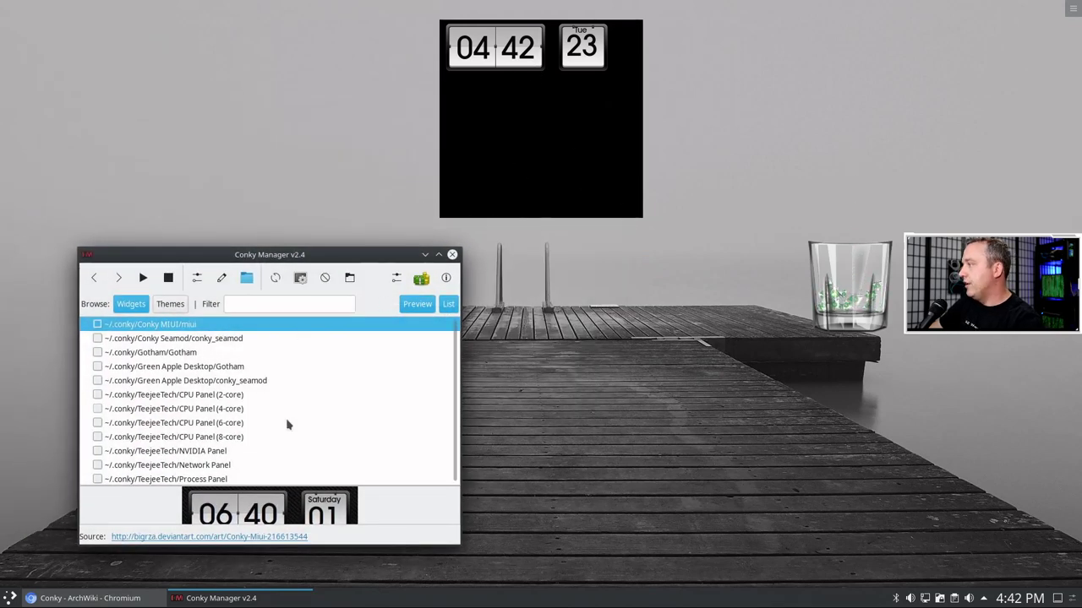
{"action": "left_click_drag", "start_coordinate": [319, 260], "coordinate": [266, 147]}
{"action": "left_click_drag", "start_coordinate": [400, 433], "coordinate": [556, 541]}
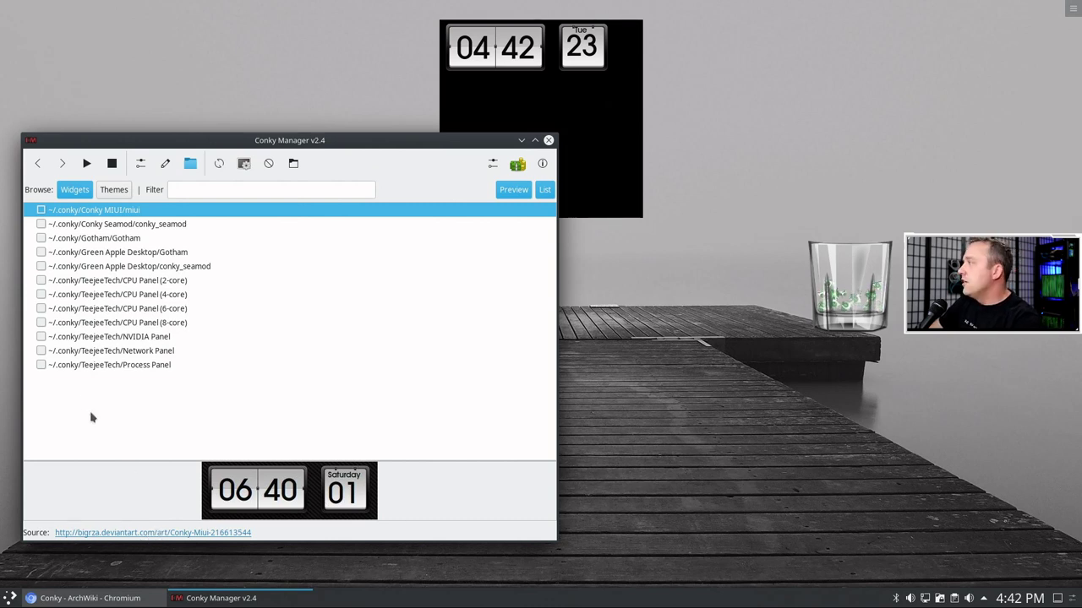
{"action": "left_click", "coordinate": [41, 210]}
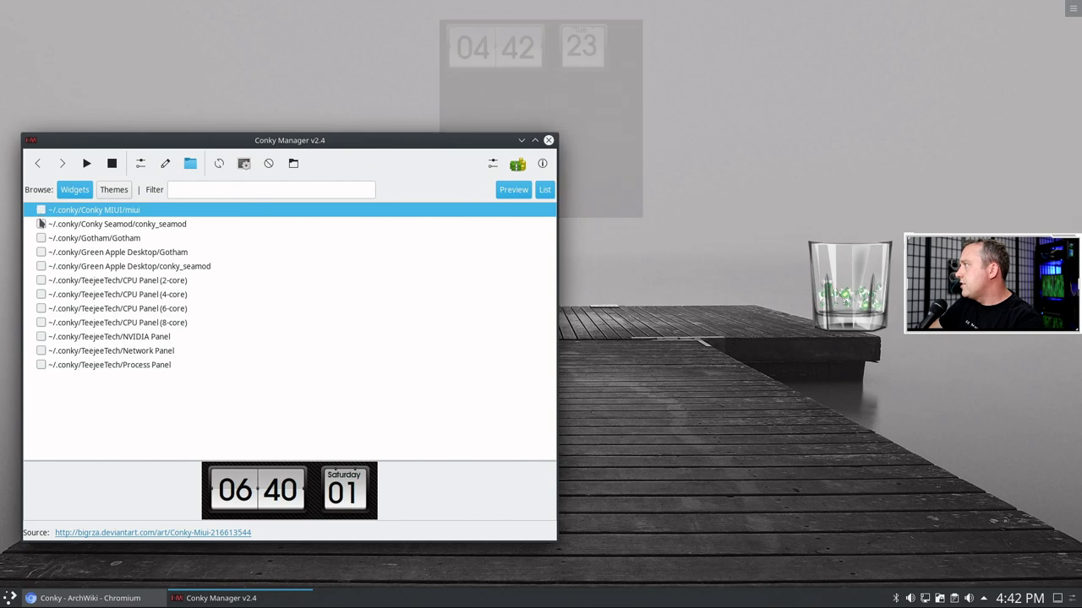
{"action": "left_click", "coordinate": [41, 238]}
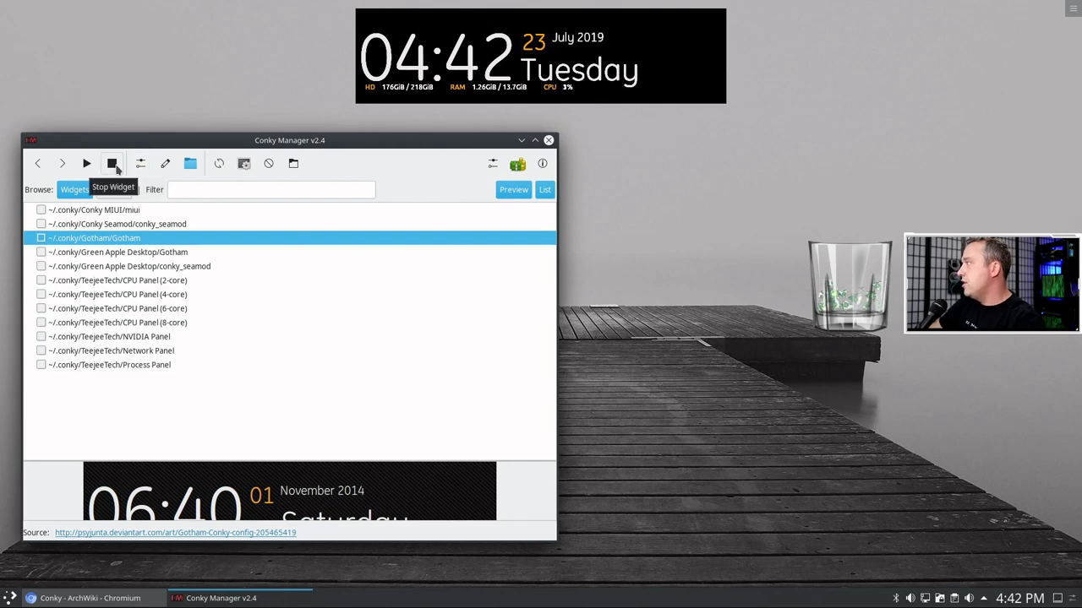
{"action": "left_click", "coordinate": [142, 165]}
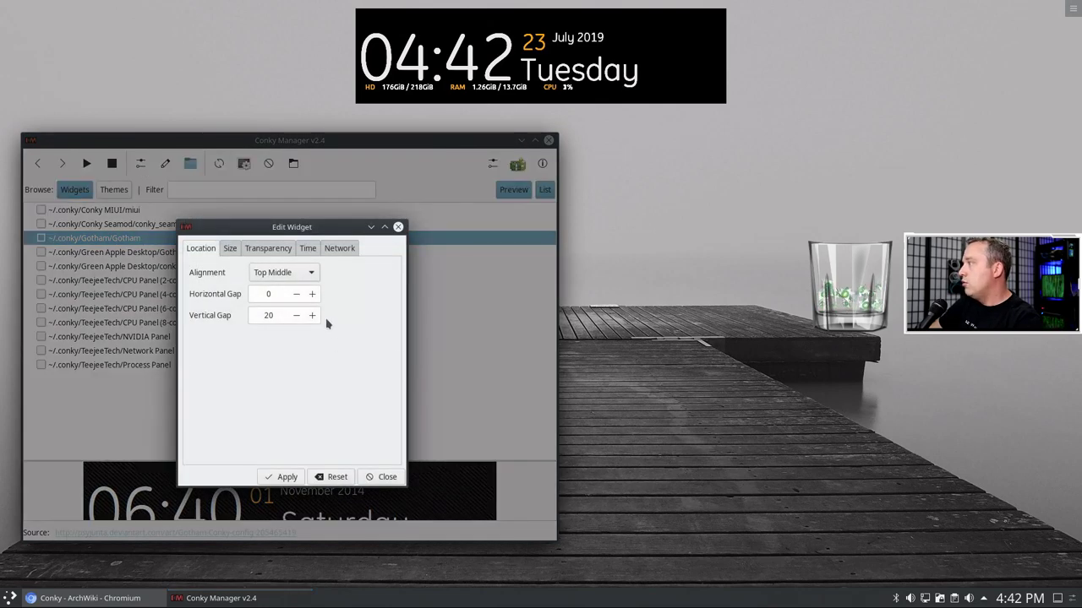
- Align the Gotham widget to Top Right and view its Size settings
{"action": "left_click", "coordinate": [310, 276]}
{"action": "left_click", "coordinate": [285, 255]}
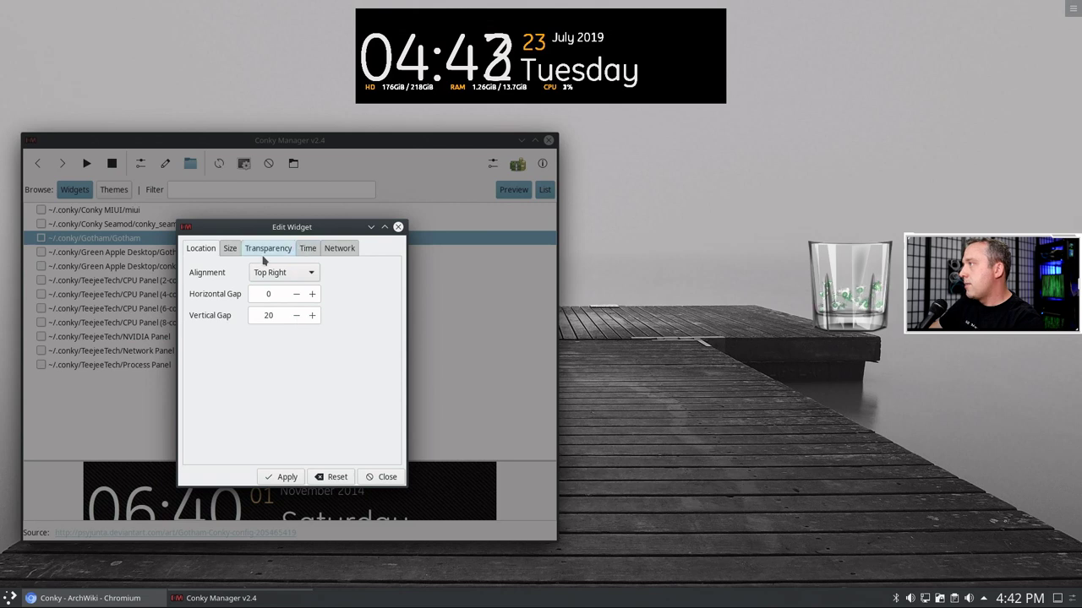
{"action": "left_click", "coordinate": [230, 249]}
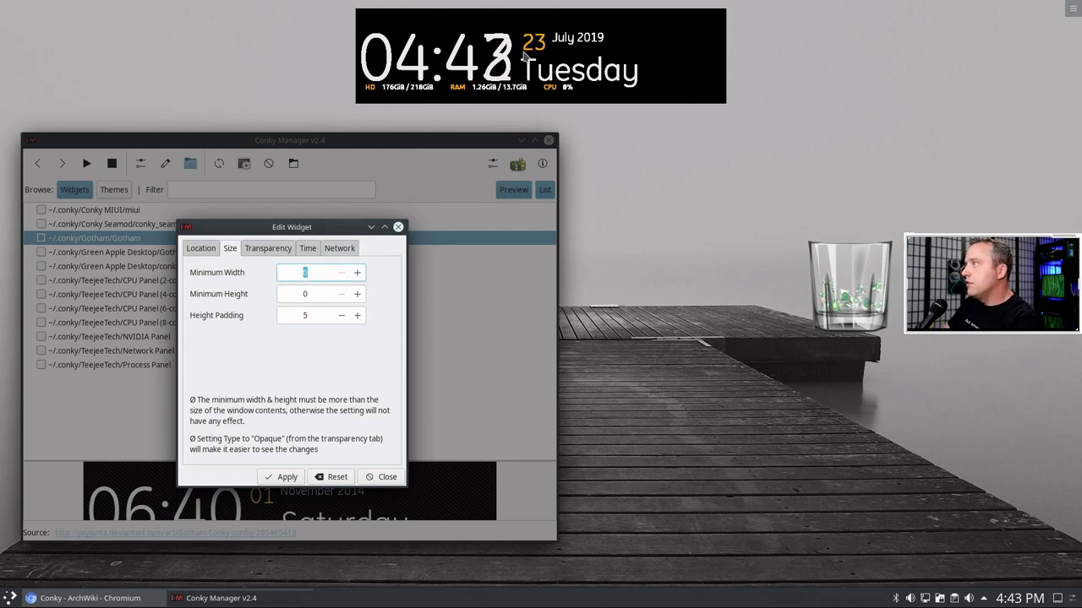
- Try Opaque and Transparent backgrounds on the Gotham widget, applying each
{"action": "left_click", "coordinate": [273, 251]}
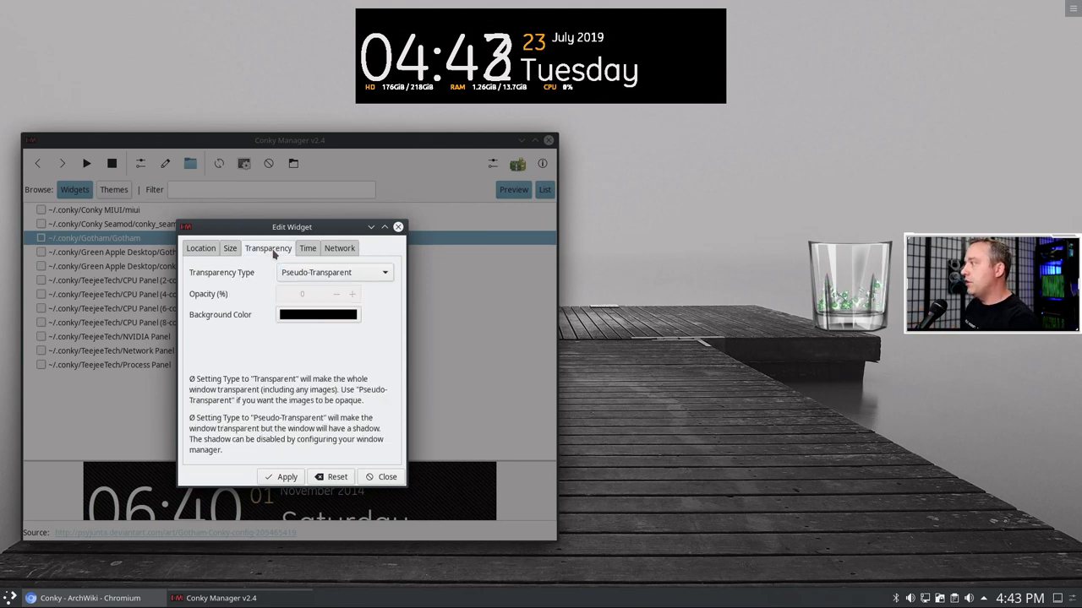
{"action": "left_click", "coordinate": [325, 272]}
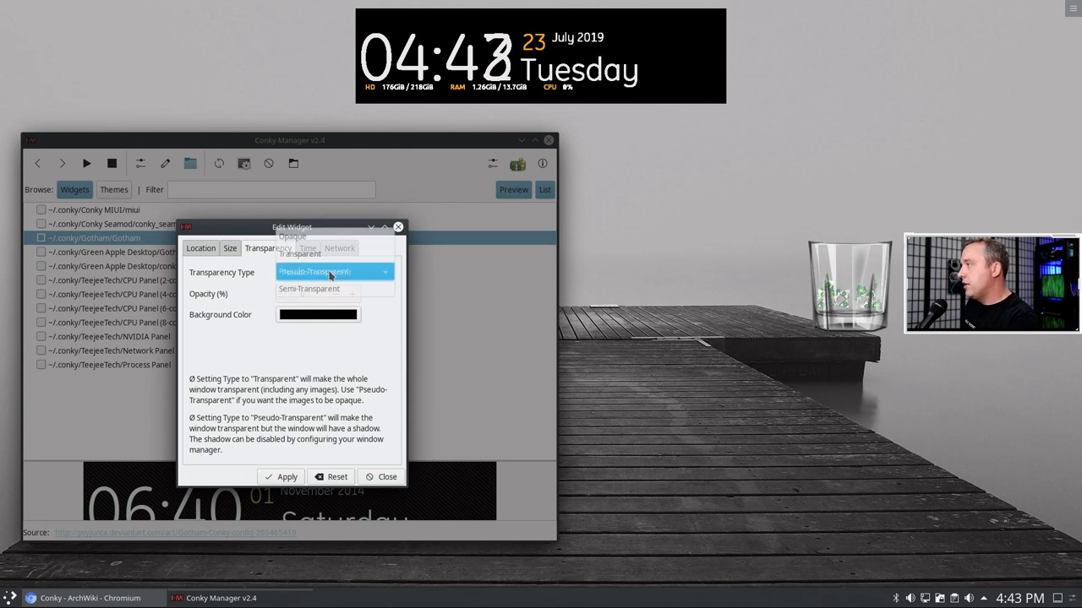
{"action": "left_click", "coordinate": [320, 258]}
{"action": "left_click", "coordinate": [321, 272]}
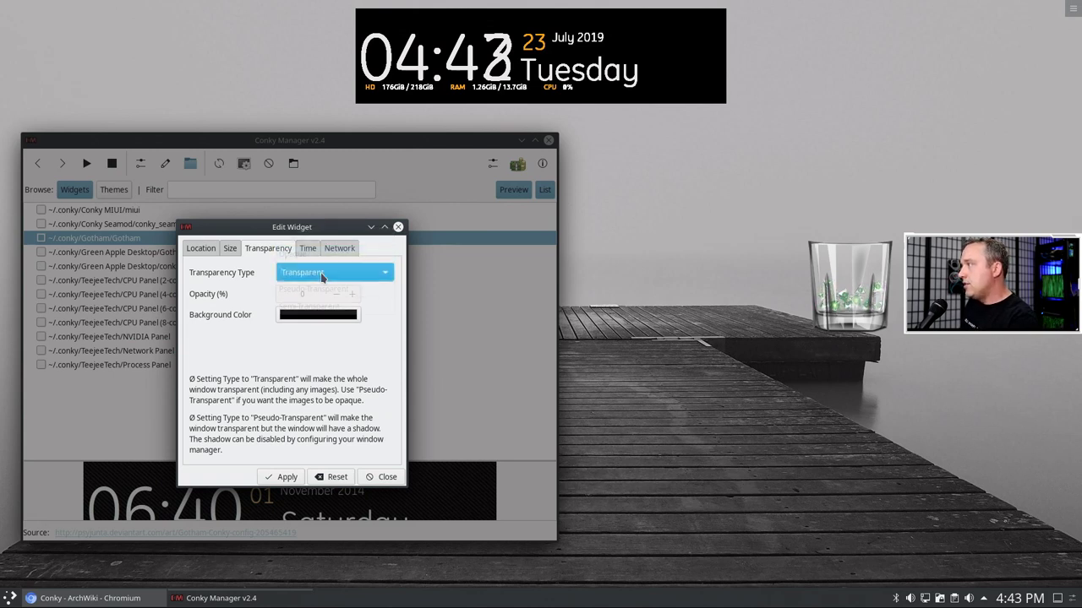
{"action": "left_click", "coordinate": [315, 254]}
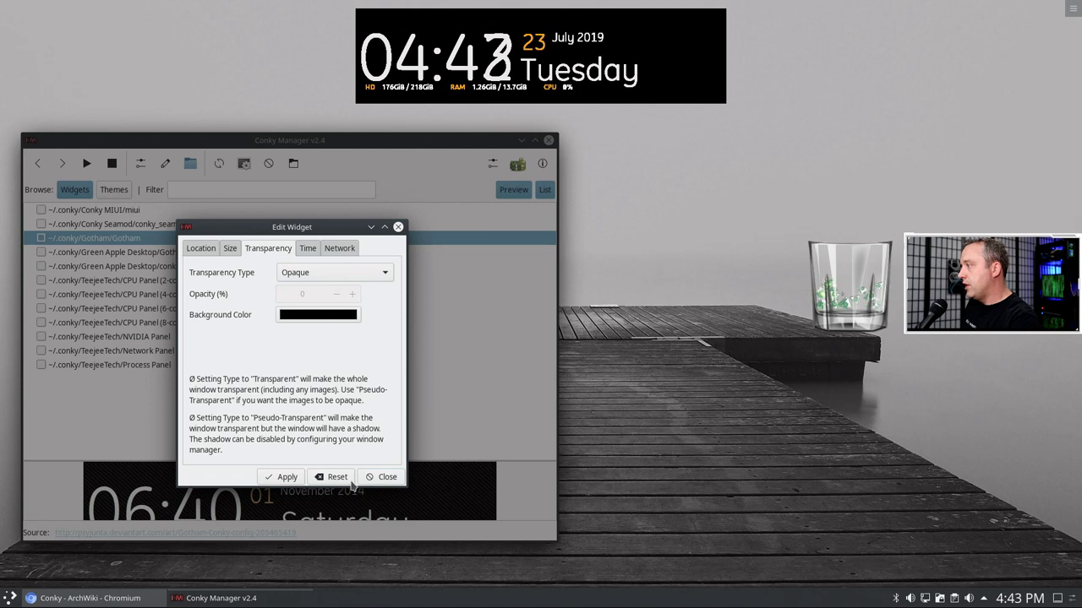
{"action": "left_click", "coordinate": [279, 477]}
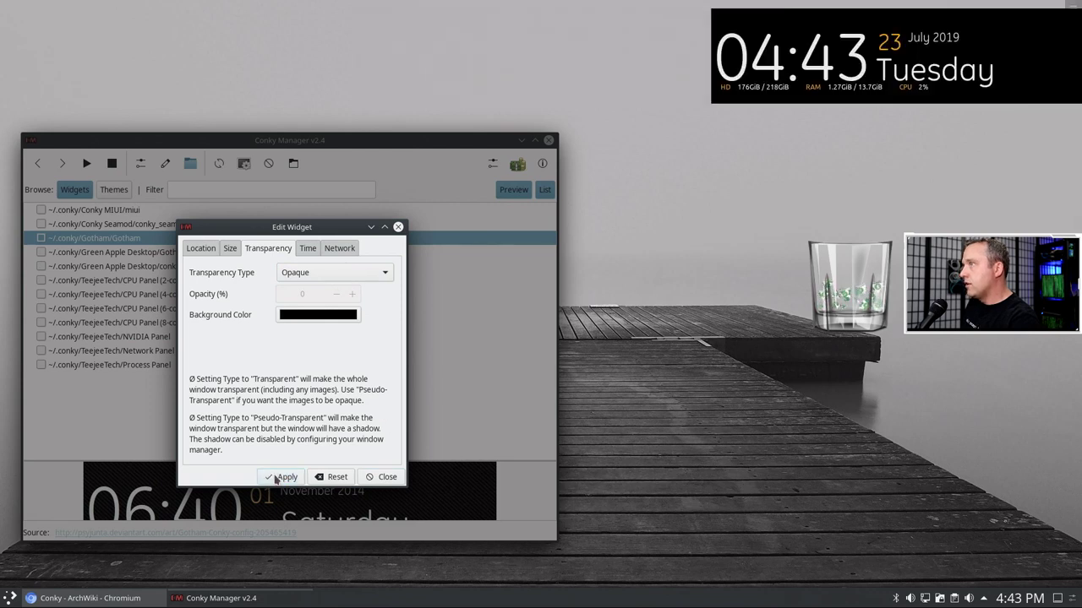
{"action": "left_click", "coordinate": [309, 272]}
{"action": "left_click", "coordinate": [304, 289]}
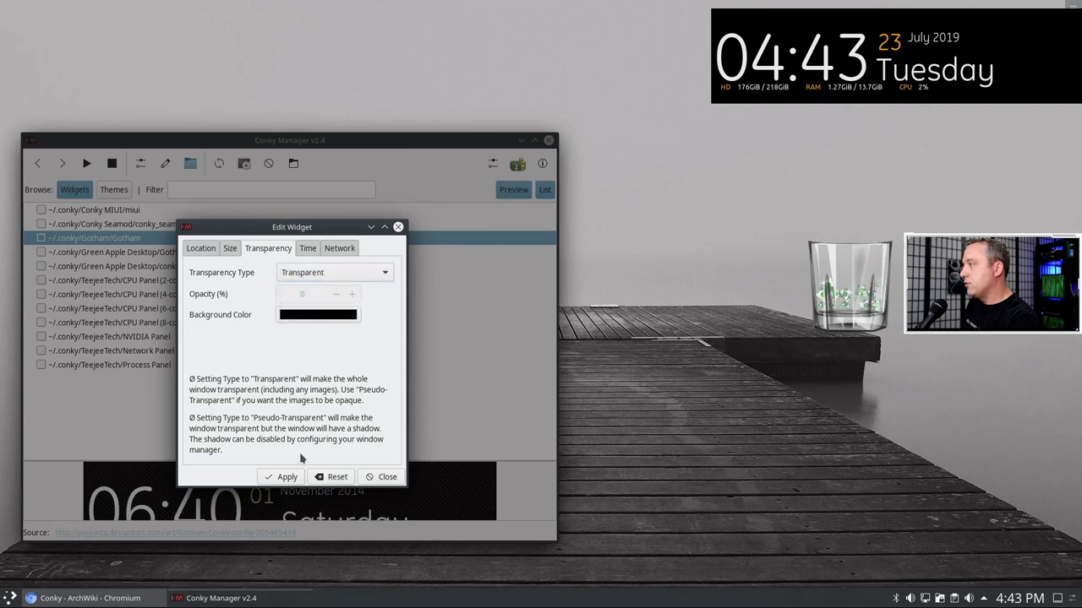
{"action": "left_click", "coordinate": [277, 476]}
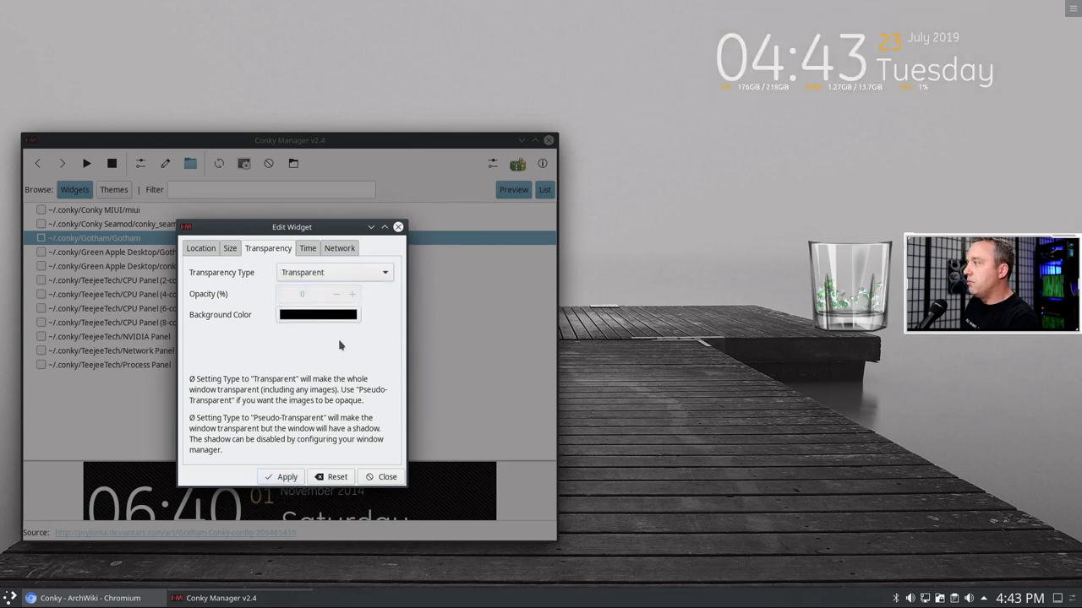
- Apply Pseudo-Transparent, then settle on Semi-Transparent and raise opacity to 20%
{"action": "left_click", "coordinate": [326, 273]}
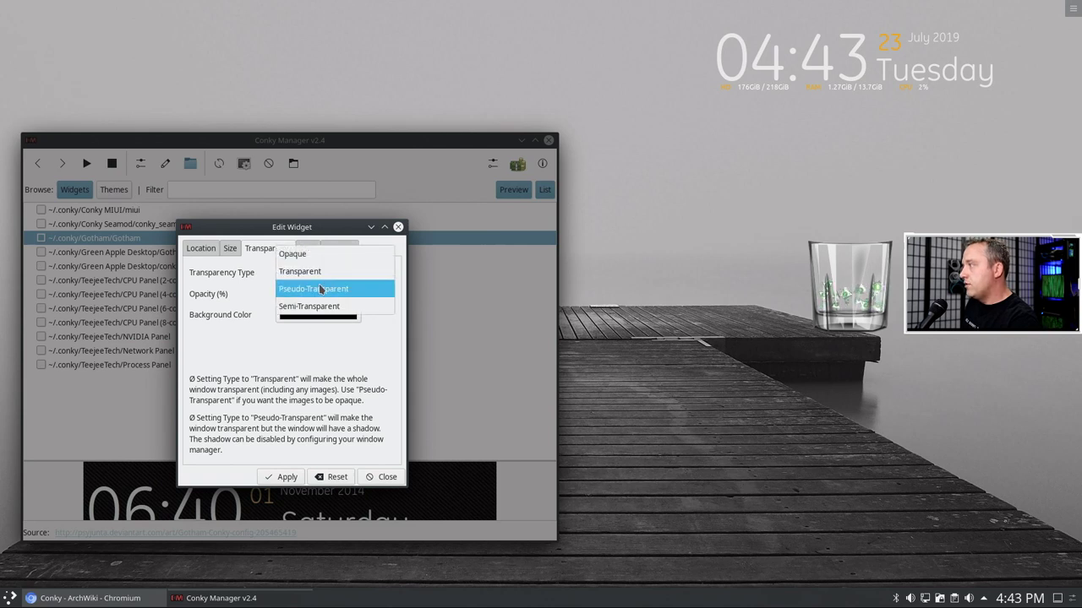
{"action": "left_click", "coordinate": [321, 289]}
{"action": "left_click", "coordinate": [287, 477]}
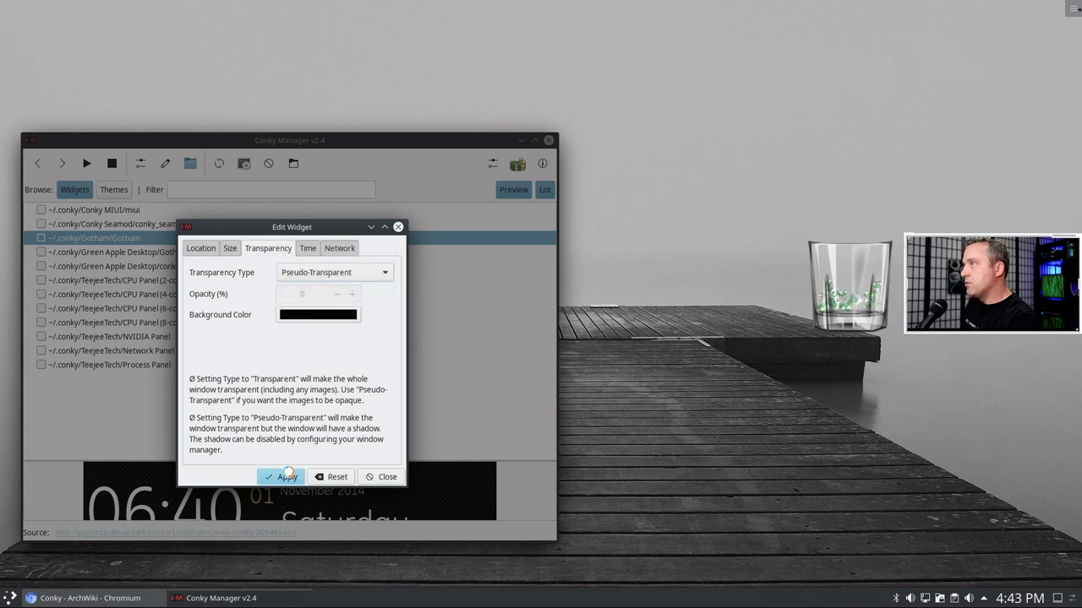
{"action": "left_click", "coordinate": [308, 273]}
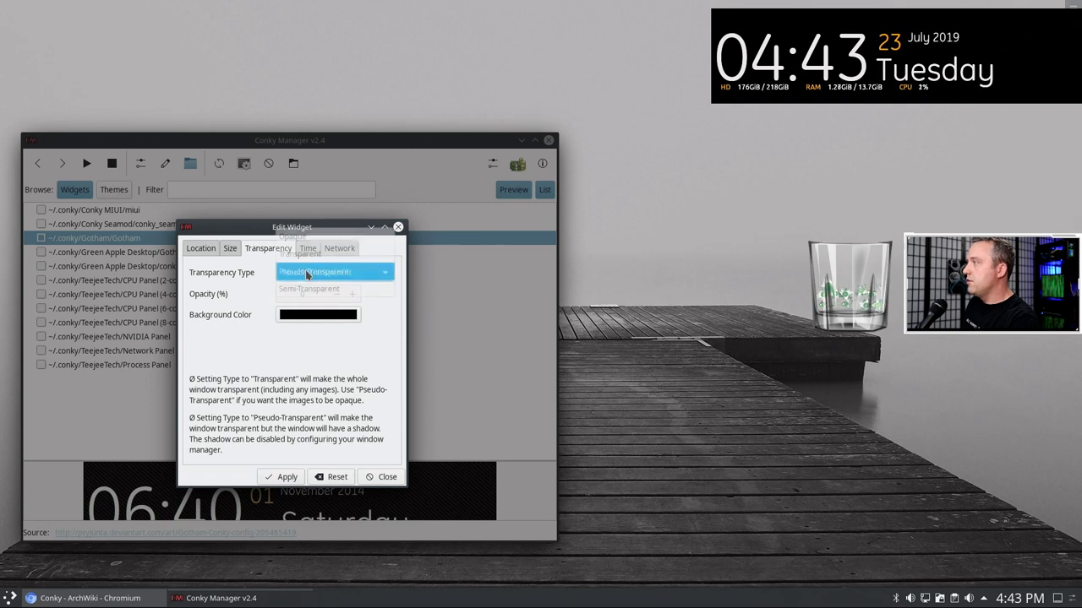
{"action": "left_click", "coordinate": [310, 289]}
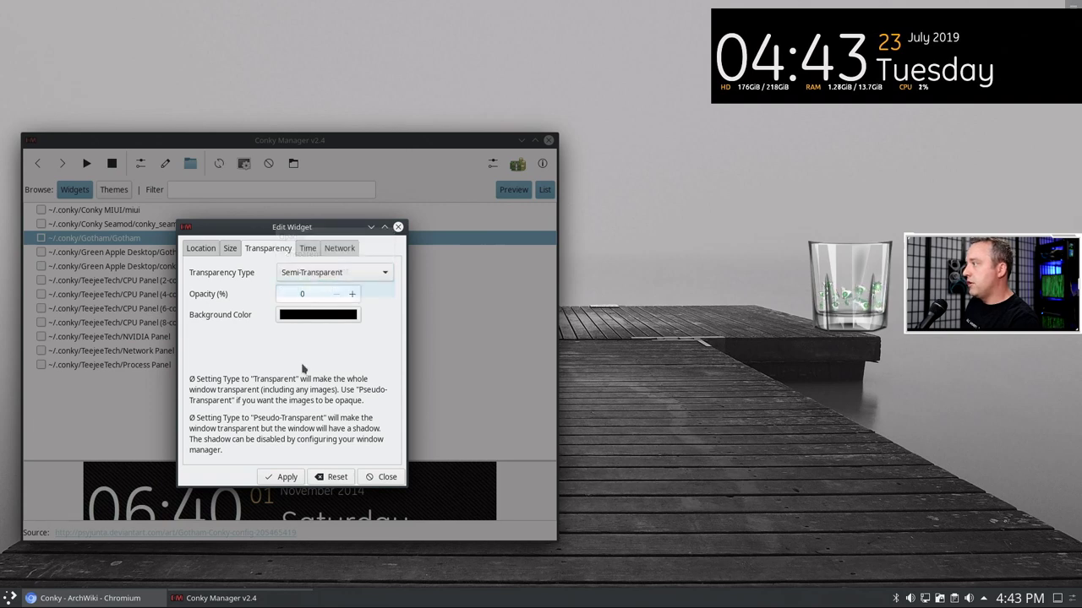
{"action": "left_click", "coordinate": [282, 479]}
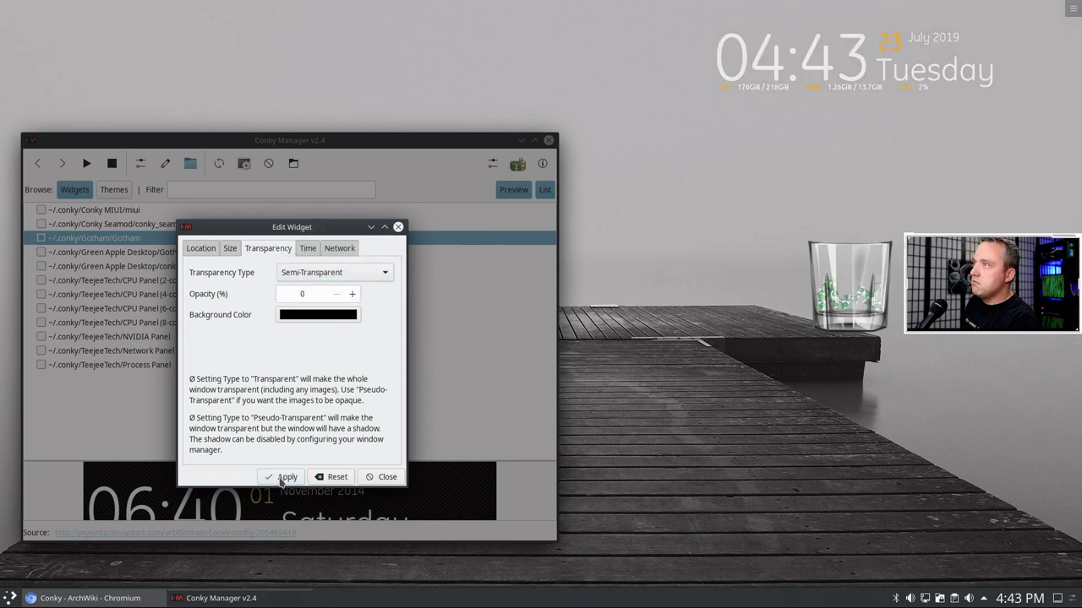
{"action": "left_click", "coordinate": [346, 275]}
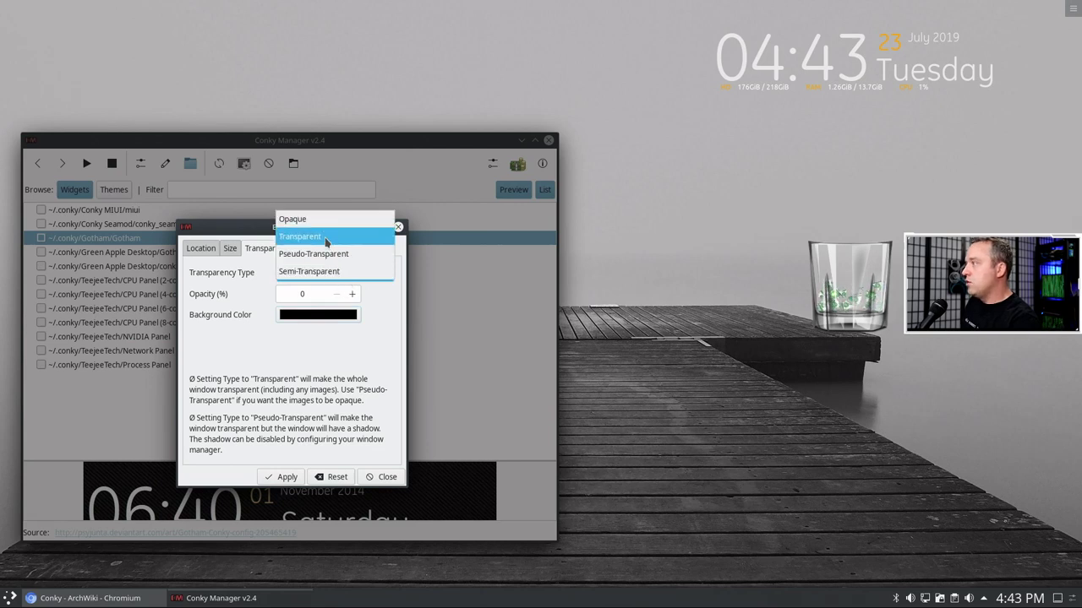
{"action": "left_click", "coordinate": [326, 238]}
{"action": "left_click", "coordinate": [331, 274]}
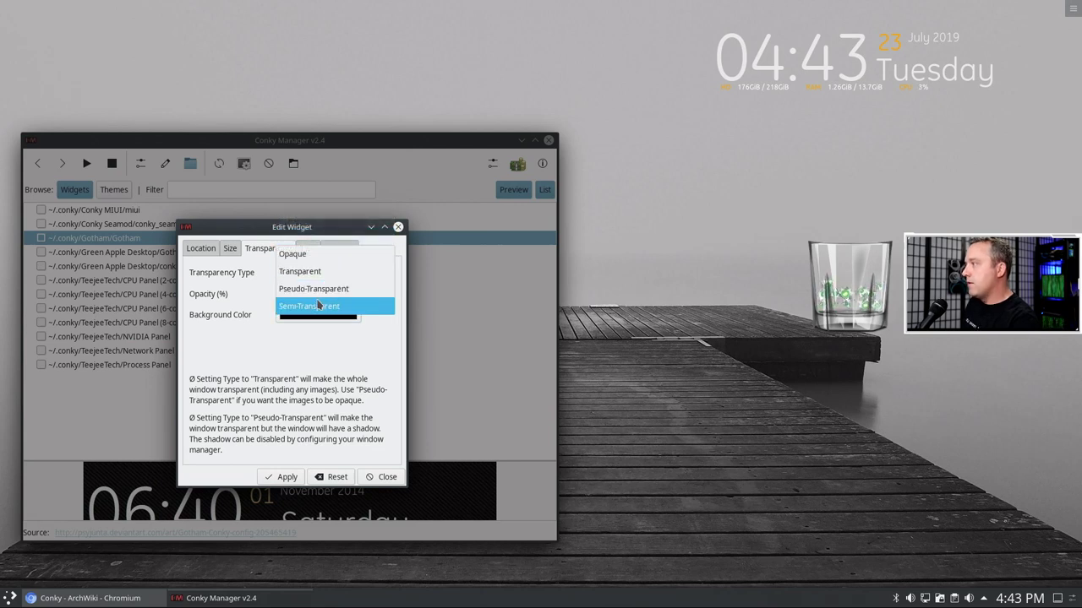
{"action": "left_click", "coordinate": [318, 306]}
{"action": "left_click", "coordinate": [353, 297]}
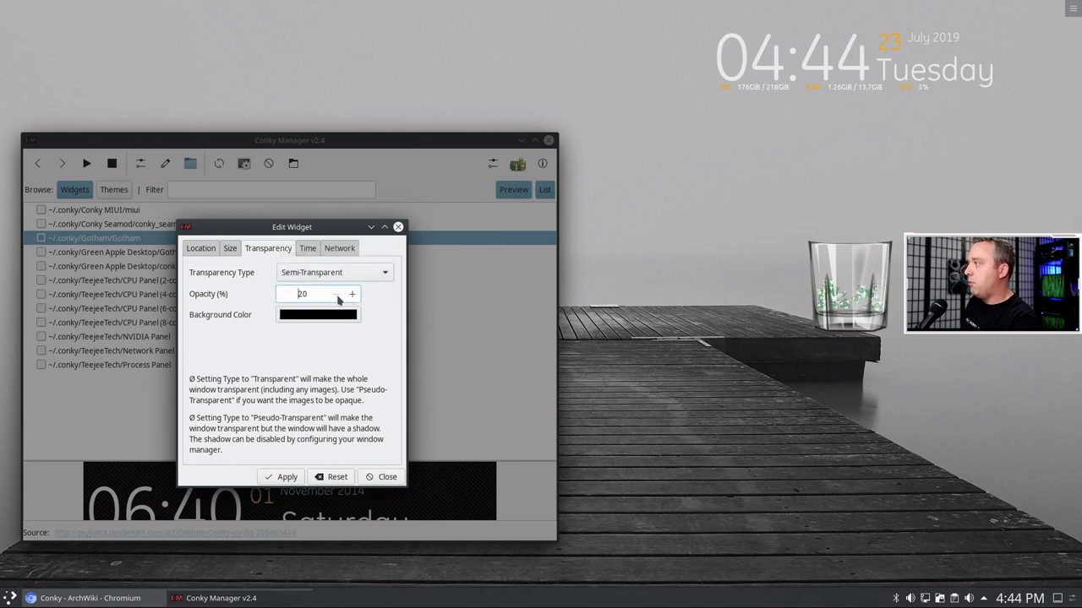
- Apply the Gotham clock's Semi-Transparent background at 10% opacity and close the editor
{"action": "left_click", "coordinate": [285, 477]}
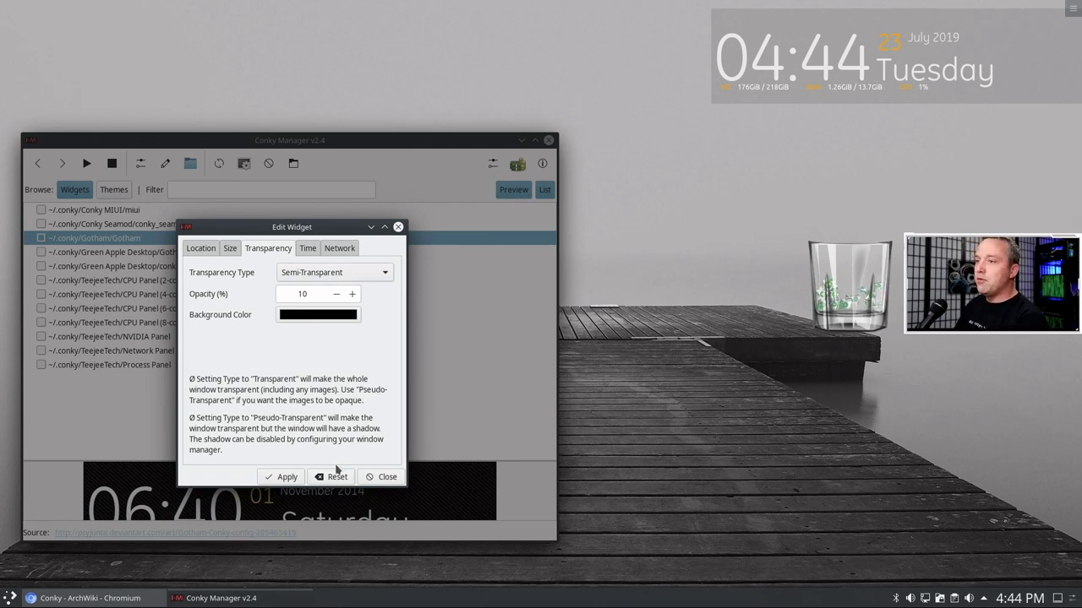
{"action": "left_click", "coordinate": [286, 477]}
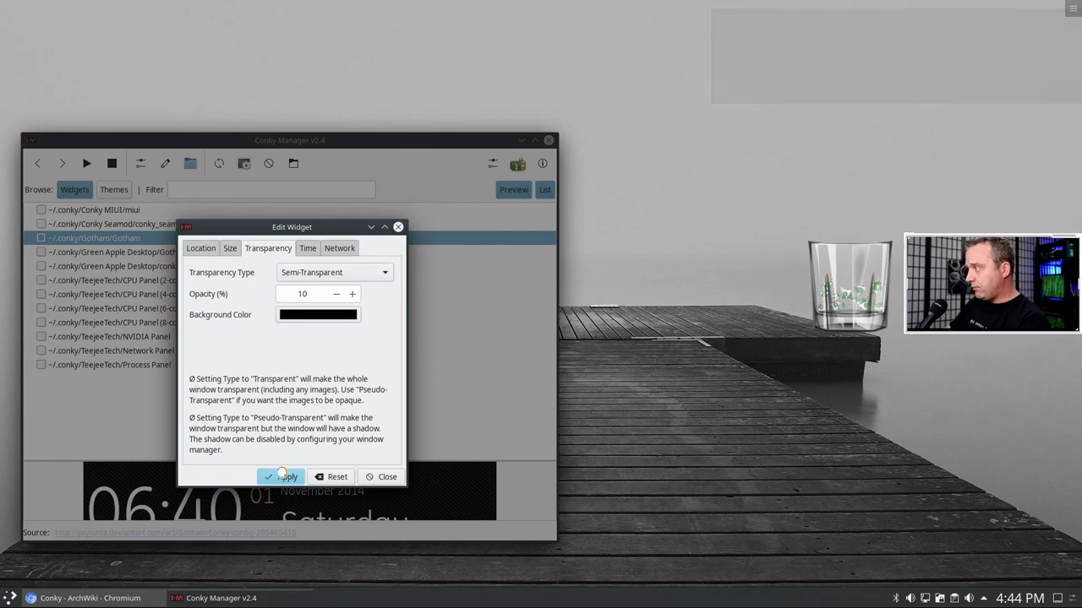
{"action": "left_click", "coordinate": [381, 477]}
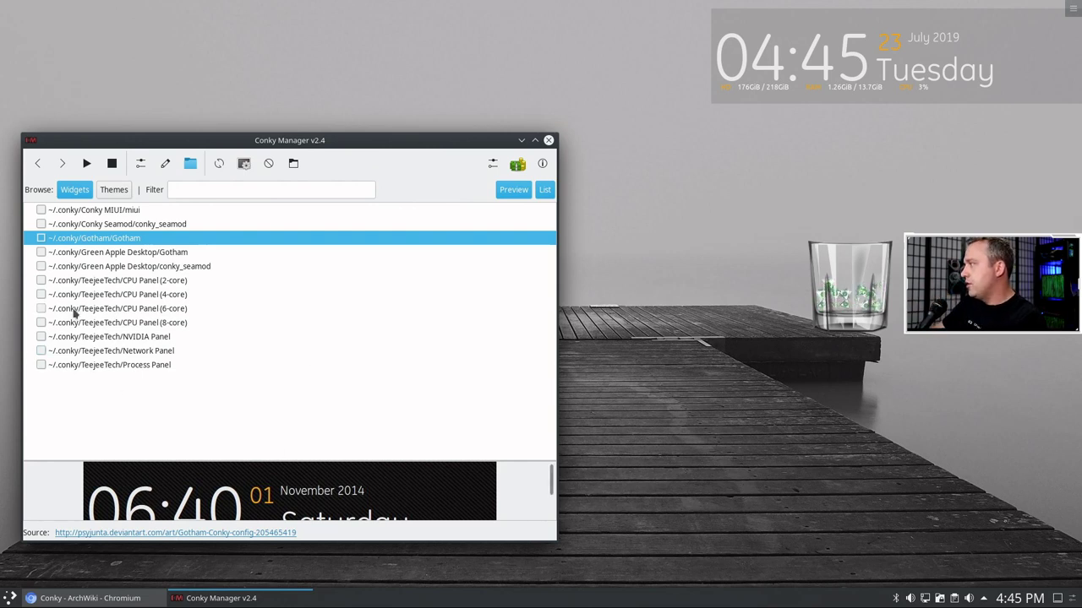
- Start the CPU Panel (4-core) widget, move the manager aside, and open its settings
{"action": "left_click", "coordinate": [42, 294]}
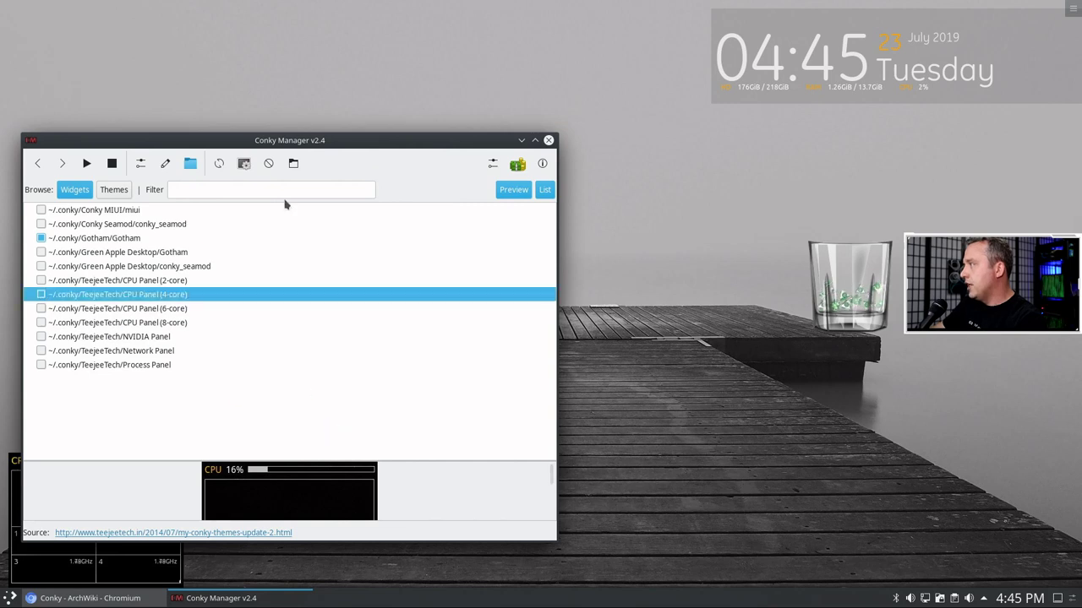
{"action": "left_click_drag", "start_coordinate": [287, 147], "coordinate": [585, 153]}
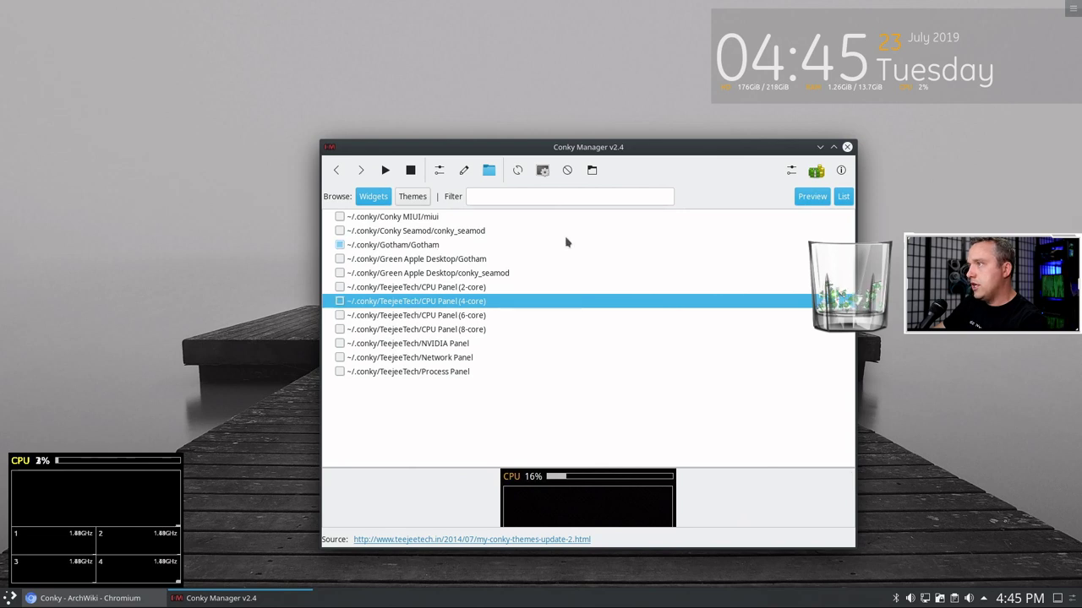
{"action": "left_click", "coordinate": [439, 171]}
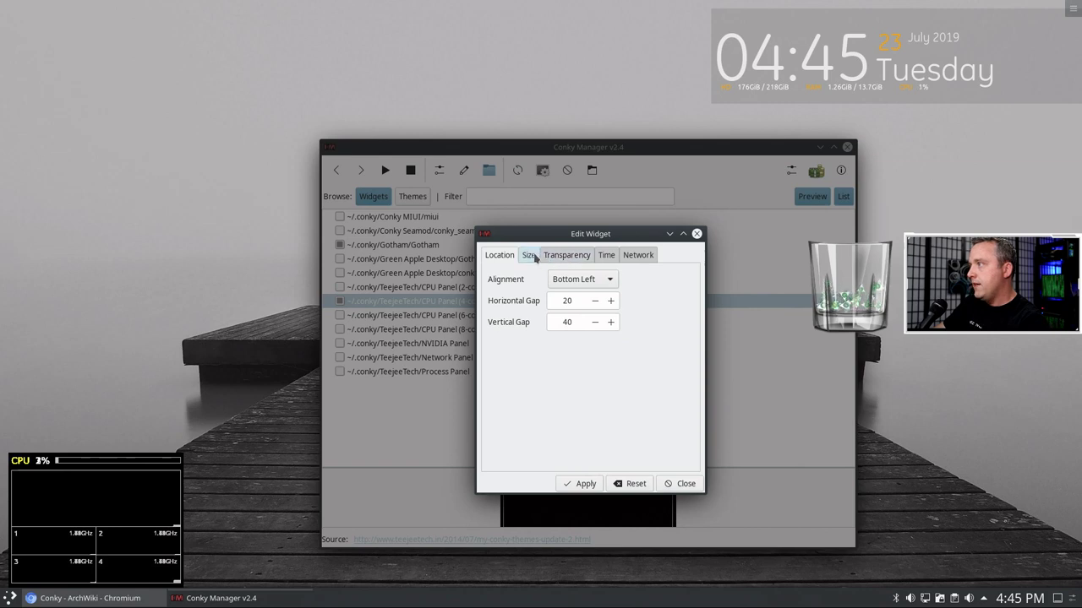
- Align the CPU Panel widget to Top Right and apply it
{"action": "left_click", "coordinate": [595, 280]}
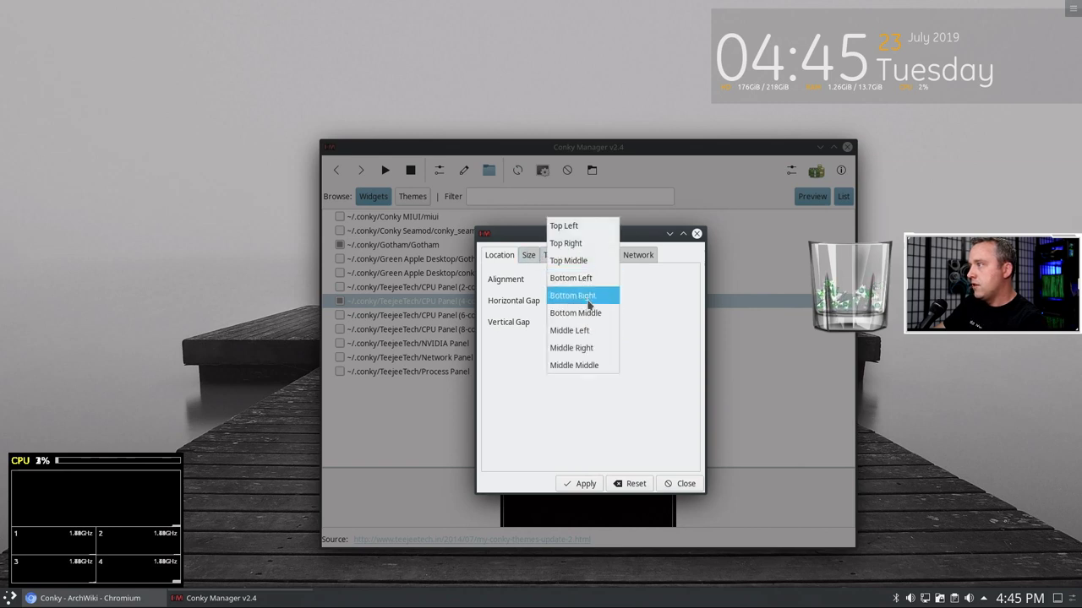
{"action": "left_click", "coordinate": [568, 244]}
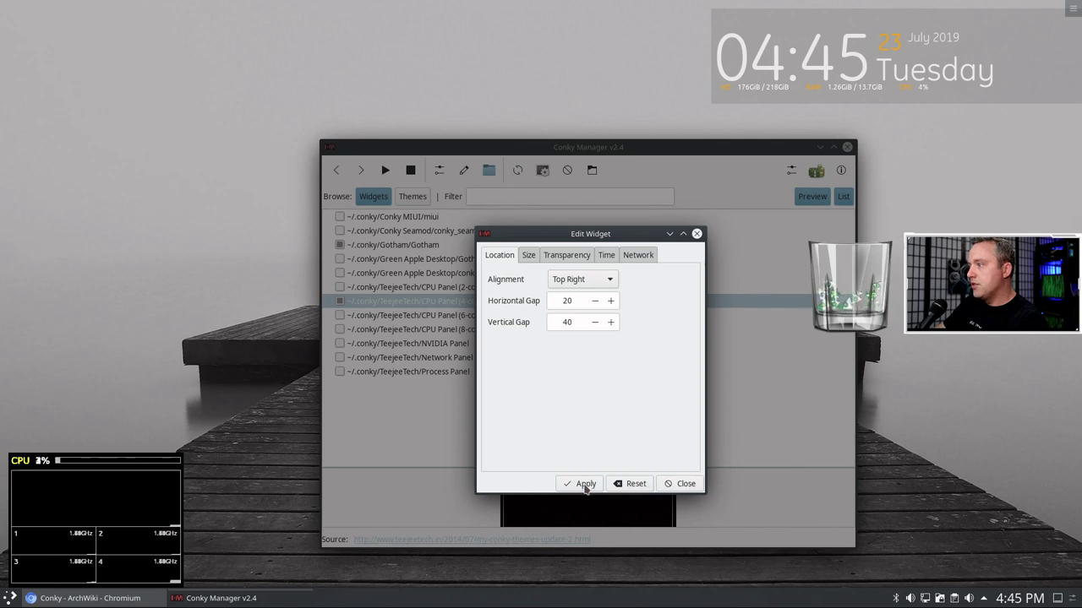
{"action": "left_click", "coordinate": [584, 486]}
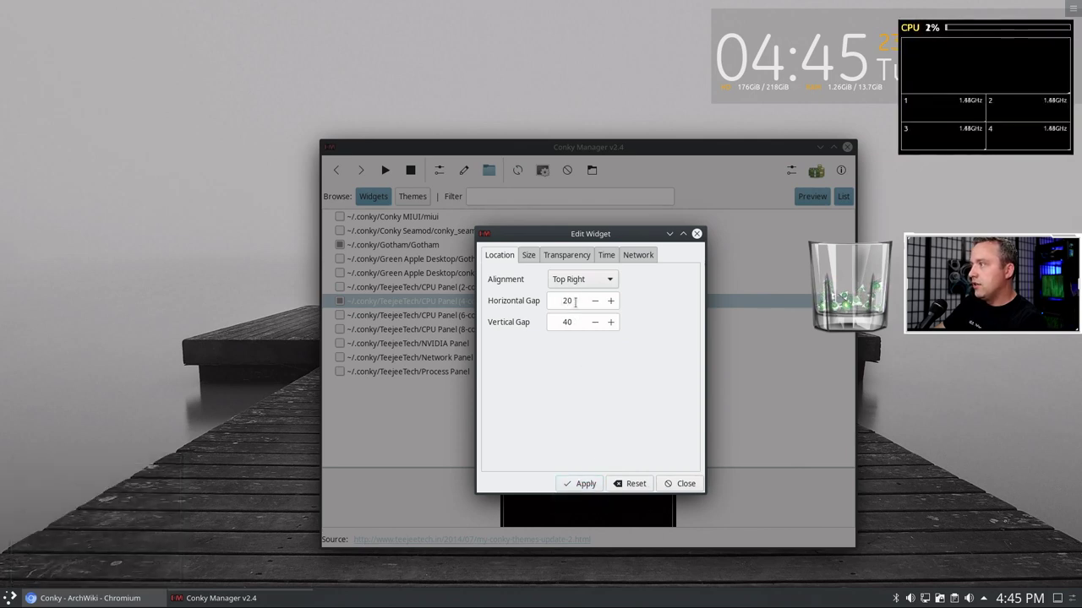
- Try a height padding of 100 on the CPU widget, then revert to 0 and apply
{"action": "left_click", "coordinate": [530, 257]}
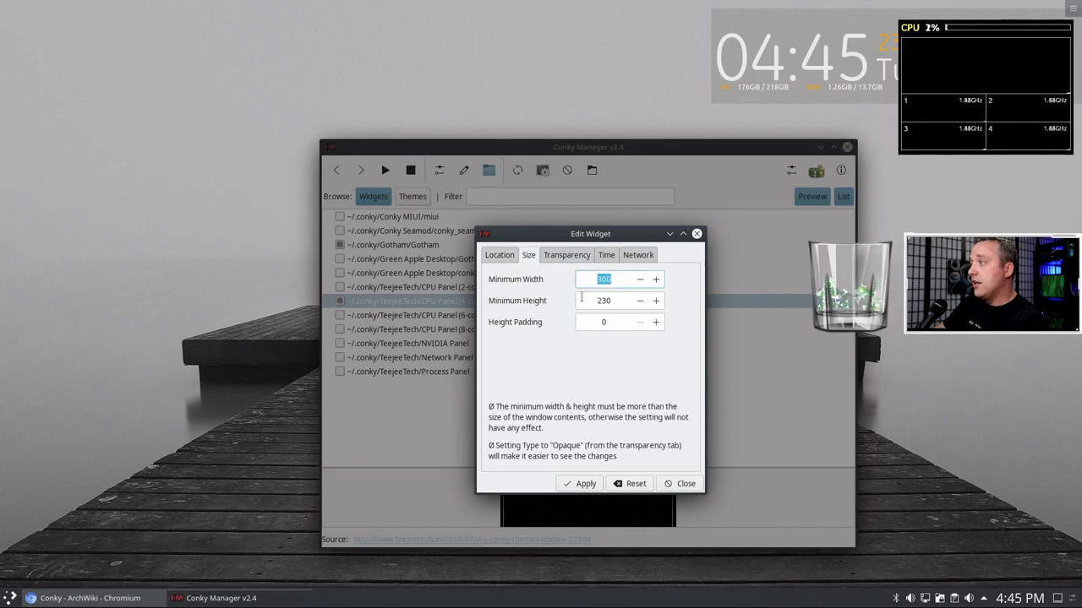
{"action": "left_click", "coordinate": [657, 326]}
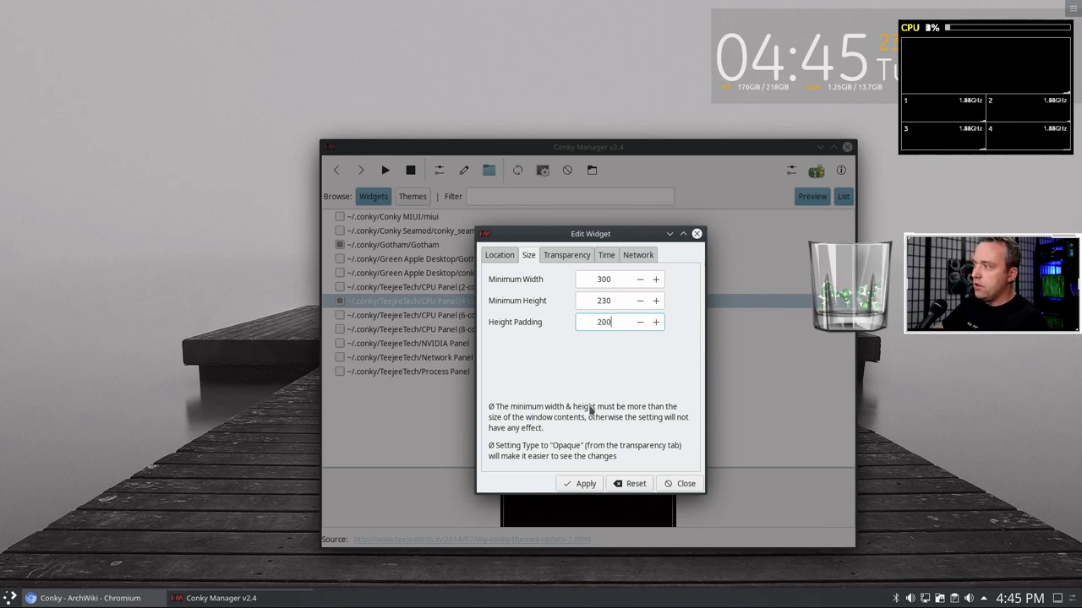
{"action": "left_click", "coordinate": [586, 485]}
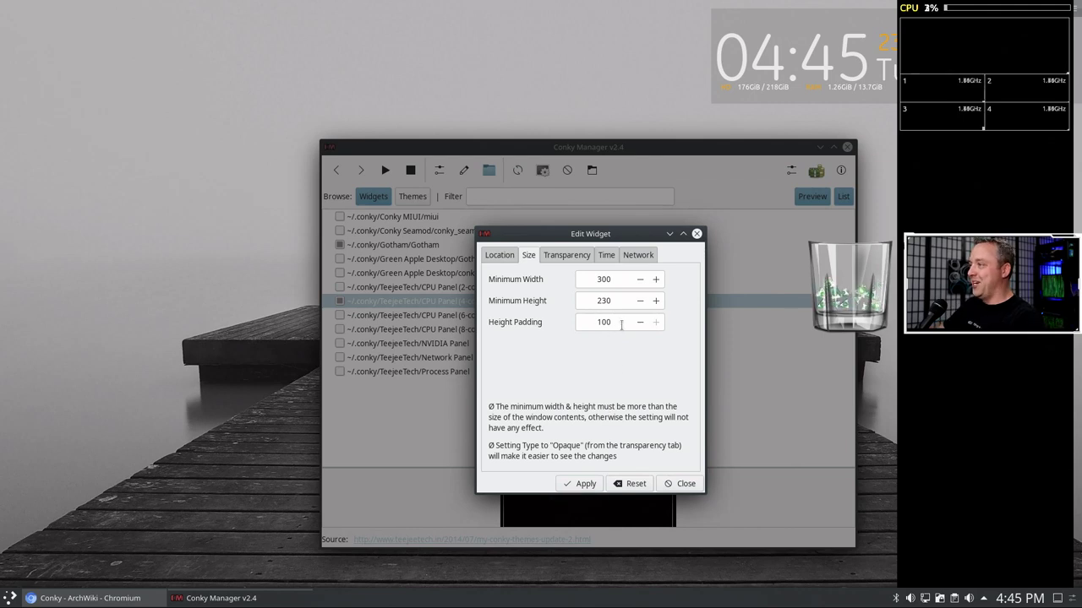
{"action": "left_click_drag", "start_coordinate": [621, 327], "coordinate": [570, 318]}
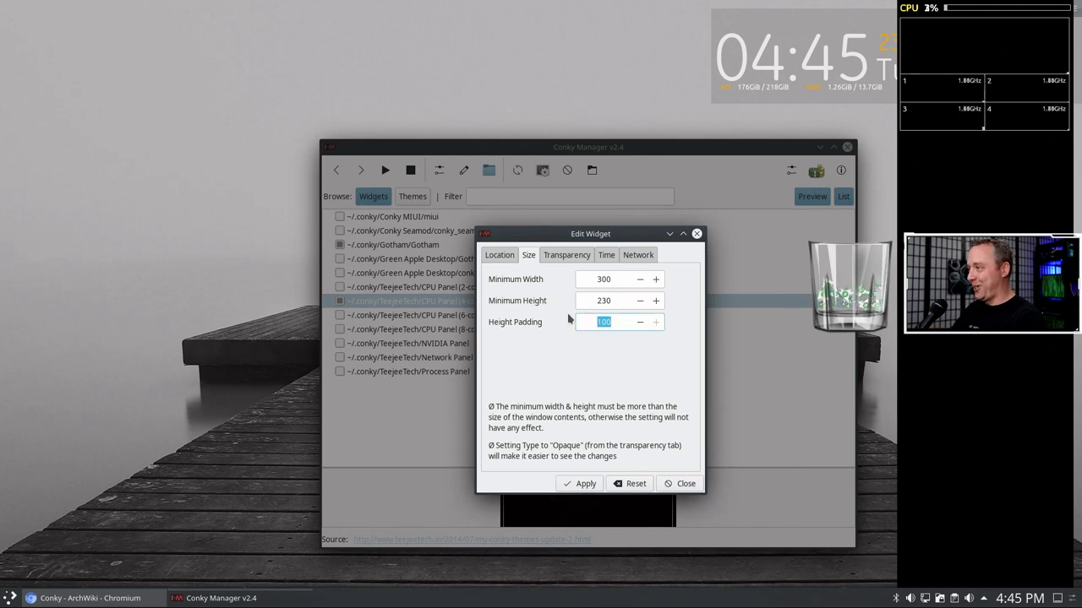
{"action": "type", "text": "0"}
{"action": "left_click", "coordinate": [568, 485]}
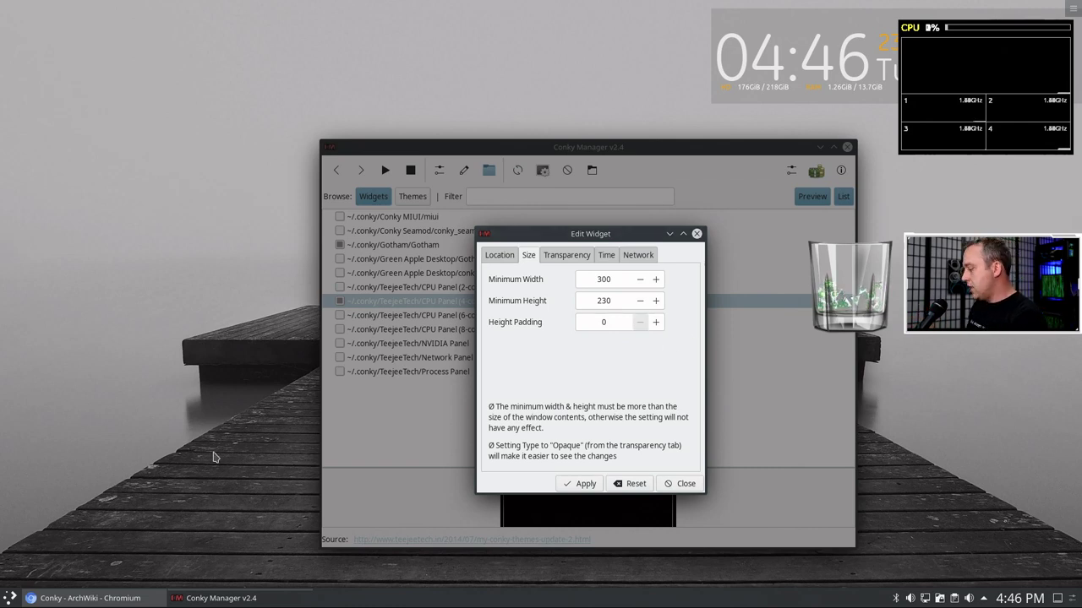
- Browse to the hidden .conky/Gotham folder in Dolphin and open the Gotham config in Kate
{"action": "key", "text": "super+e"}
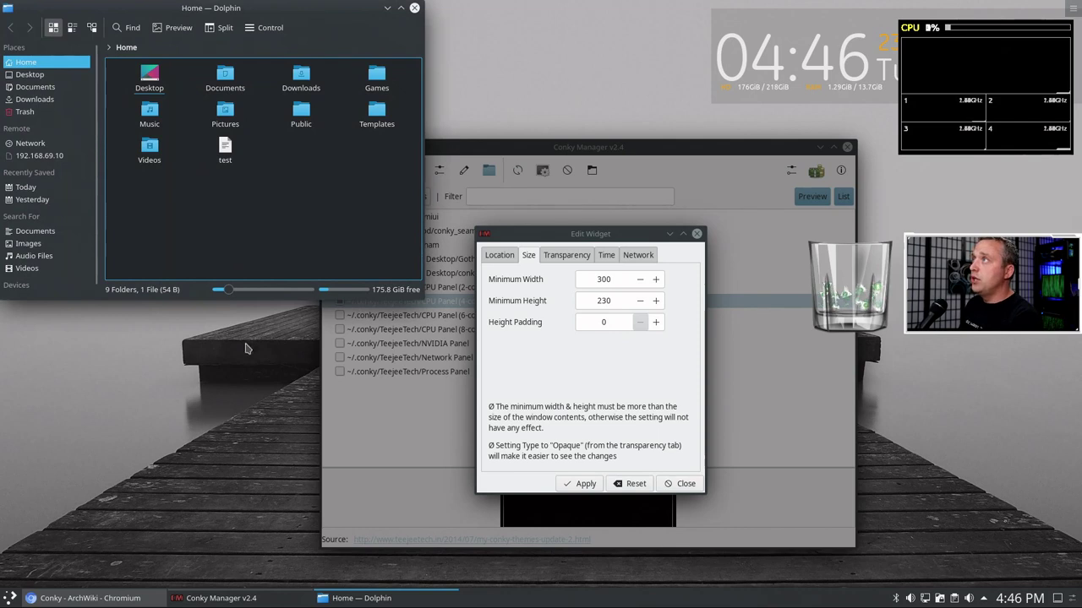
{"action": "left_click", "coordinate": [166, 49]}
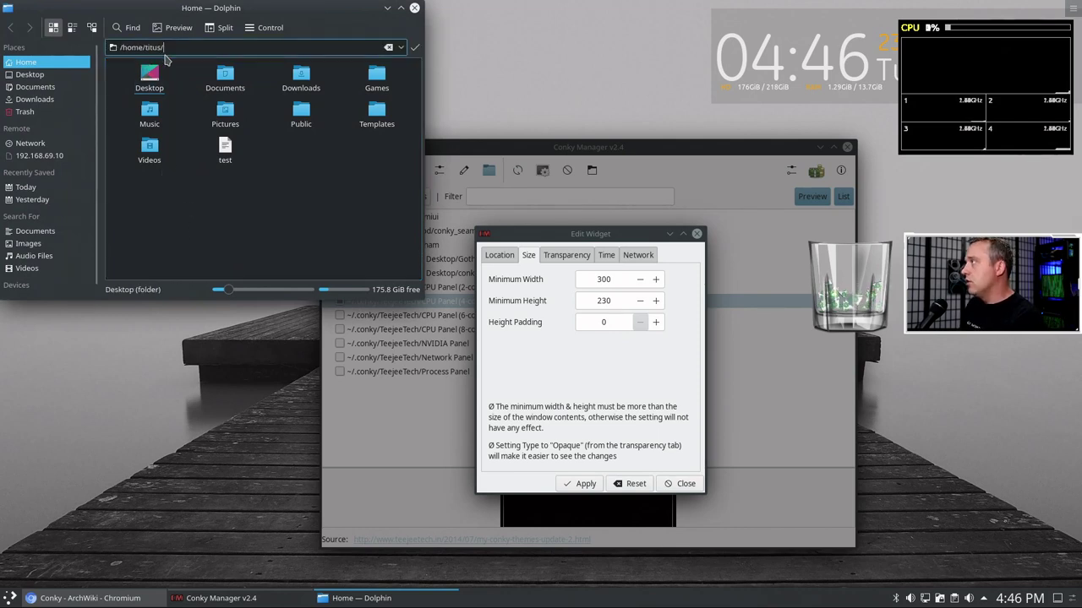
{"action": "type", "text": ".conk"}
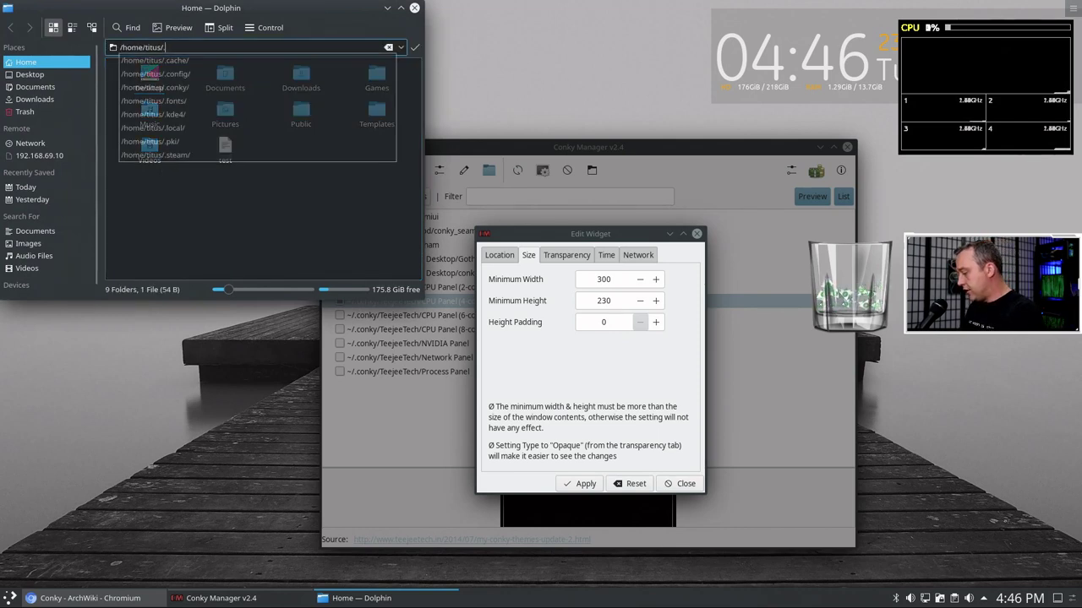
{"action": "type", "text": "y"}
{"action": "key", "text": "Return"}
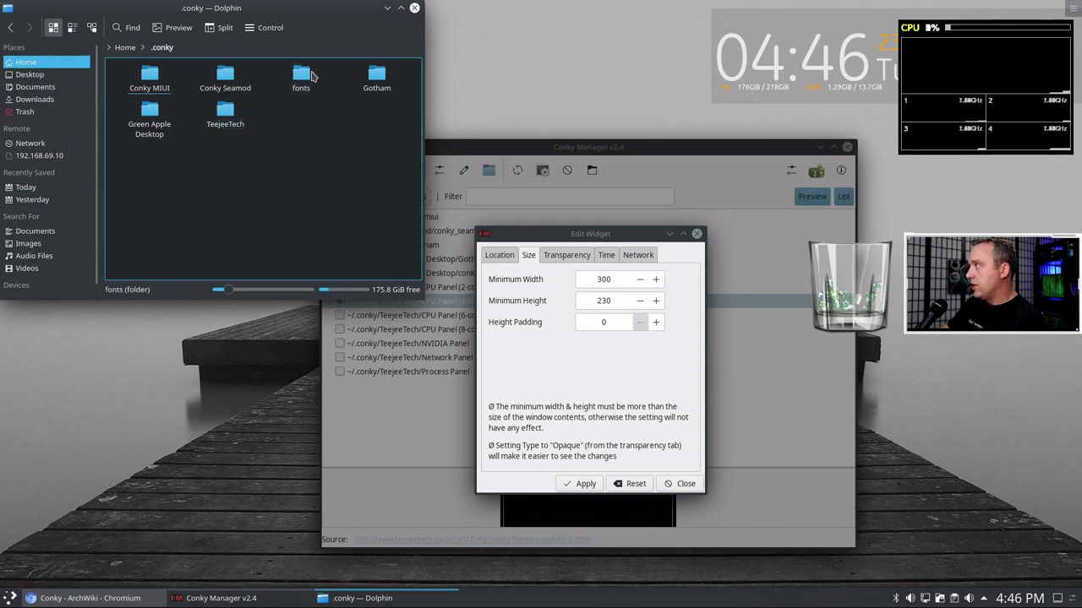
{"action": "left_click", "coordinate": [378, 78]}
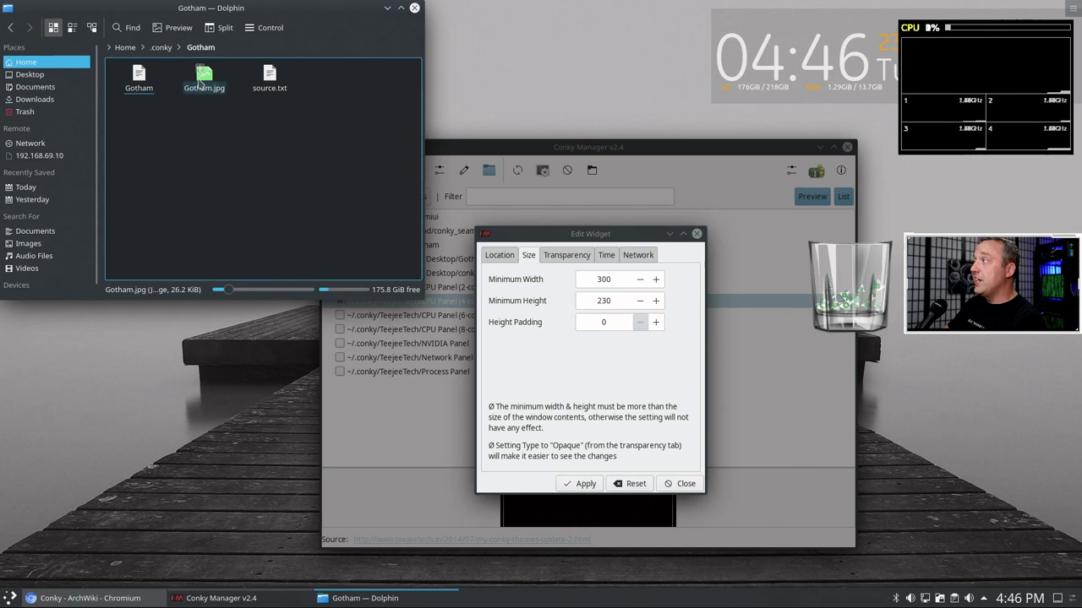
{"action": "double_click", "coordinate": [142, 80]}
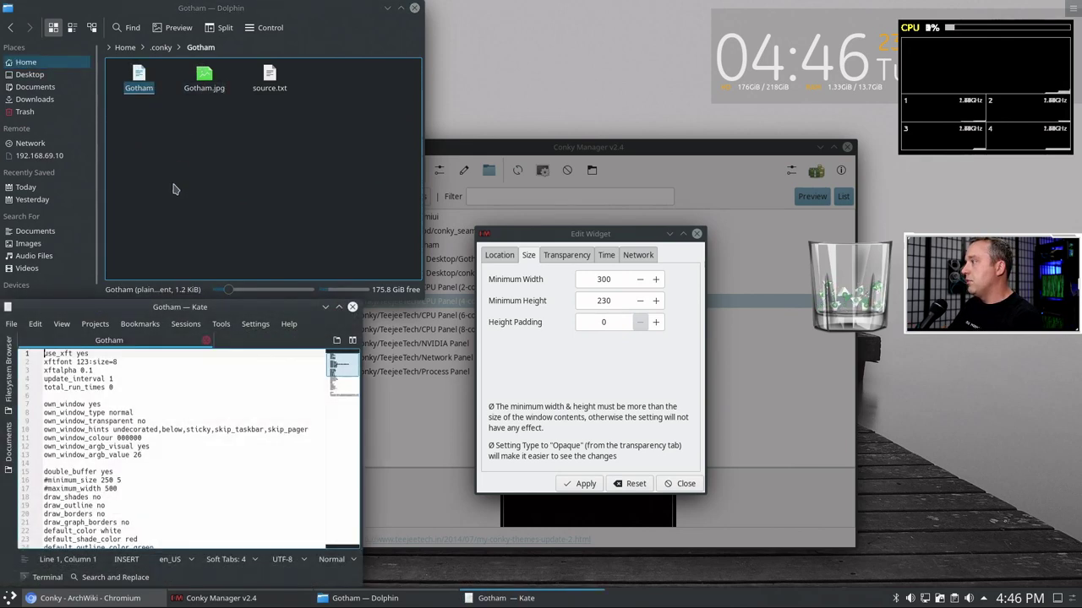
- Tile Kate to the left half, review the Gotham config, then close Kate
{"action": "key", "text": "super+Left"}
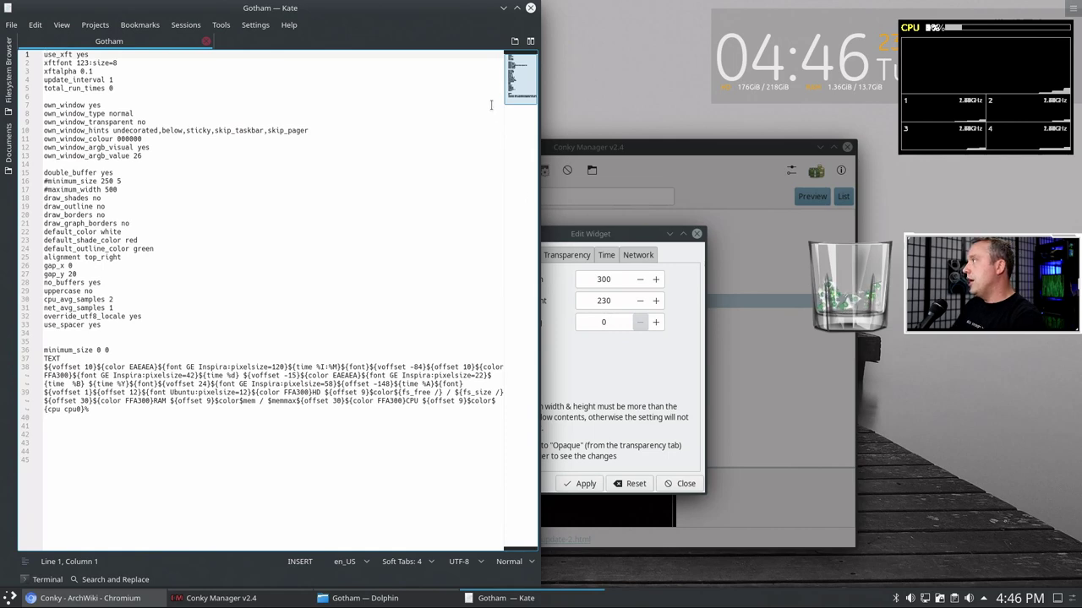
{"action": "left_click", "coordinate": [531, 7]}
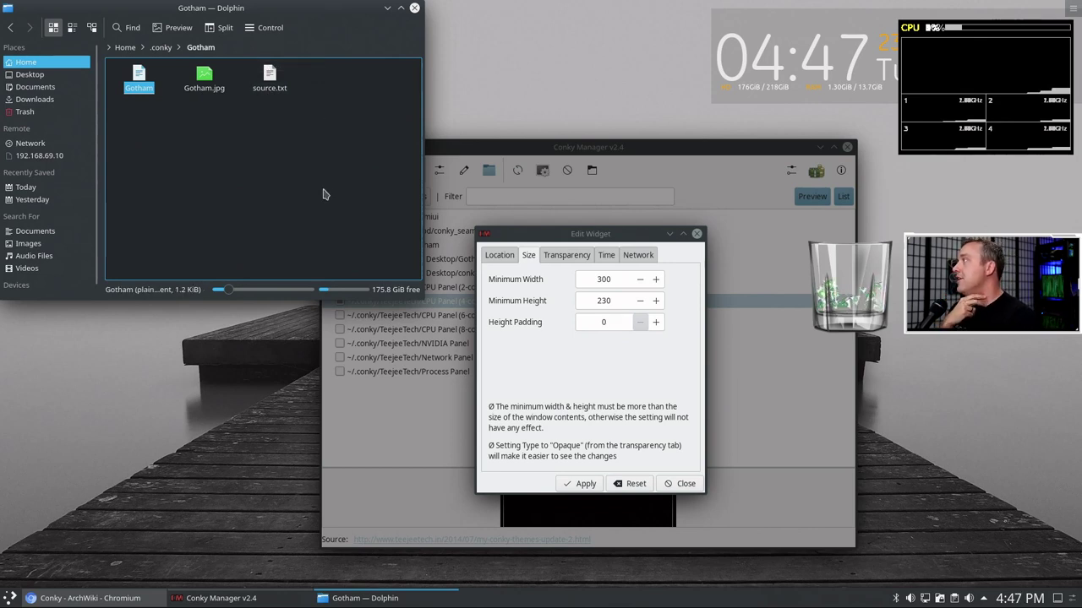
- Close the file manager and give the CPU Panel (4-core) widget a Semi-Transparent 10% opacity background
{"action": "left_click", "coordinate": [388, 9]}
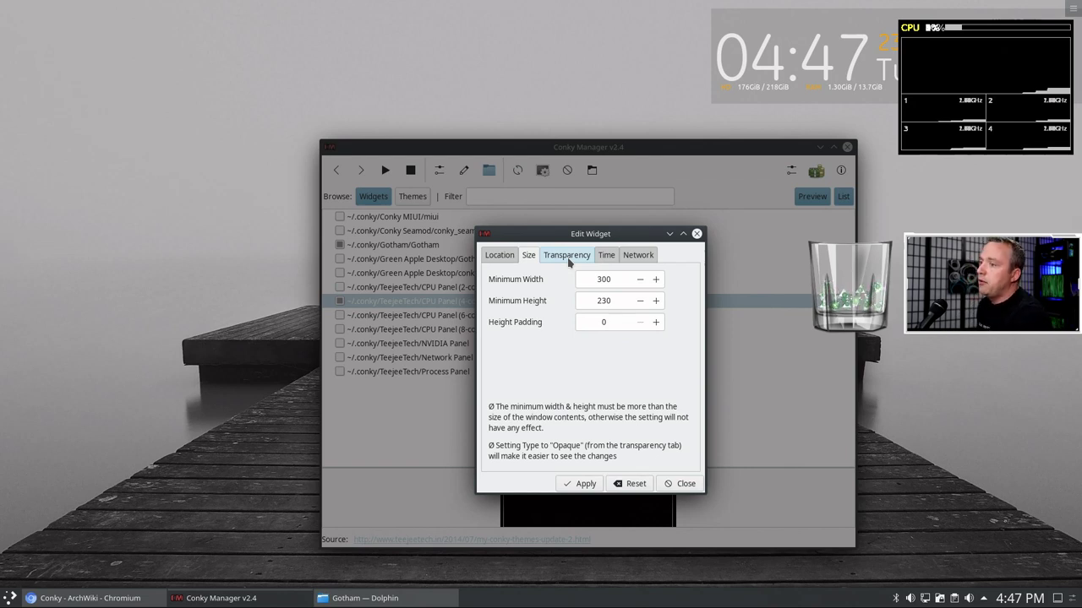
{"action": "left_click", "coordinate": [569, 258]}
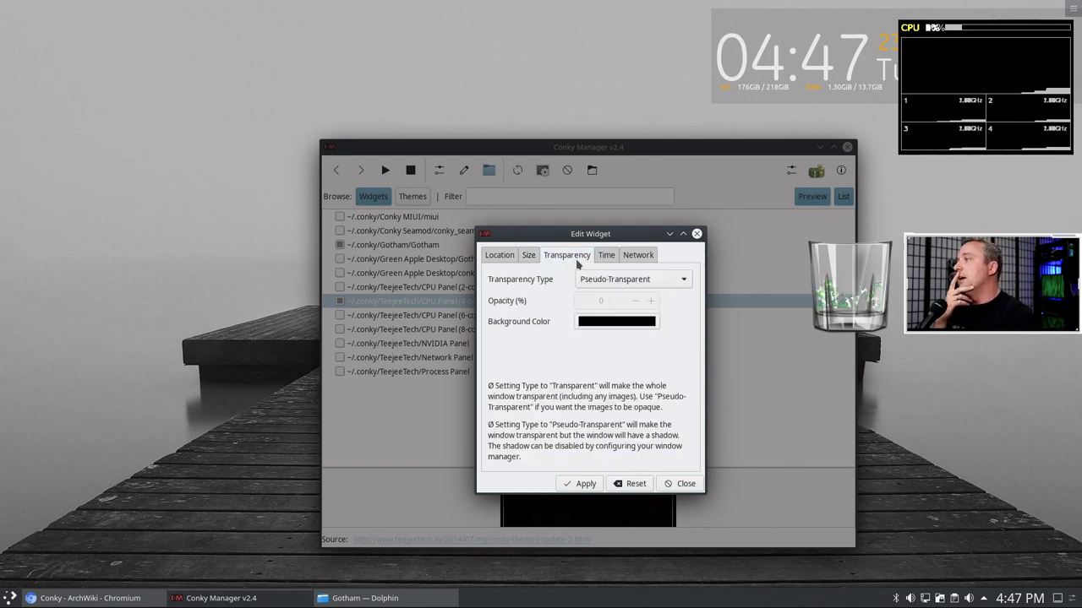
{"action": "left_click", "coordinate": [602, 279]}
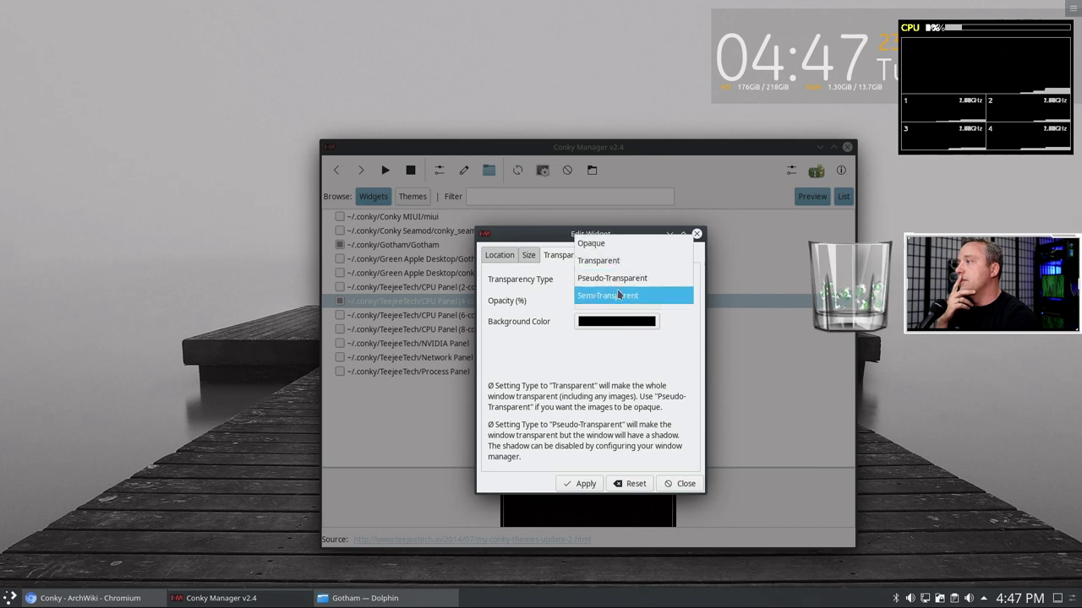
{"action": "left_click", "coordinate": [623, 304]}
{"action": "left_click", "coordinate": [651, 300]}
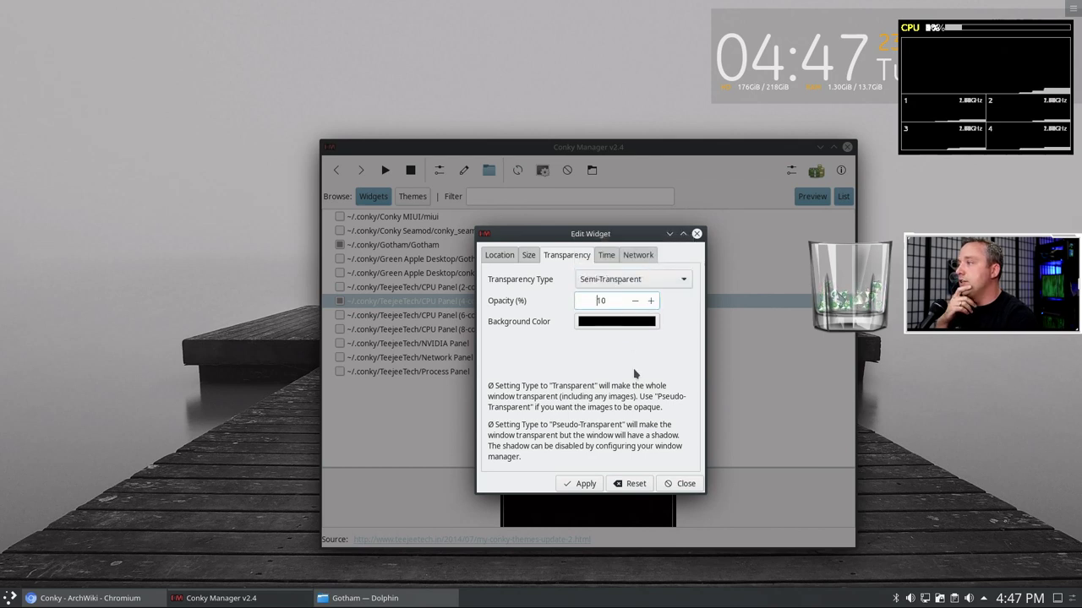
{"action": "left_click", "coordinate": [582, 483]}
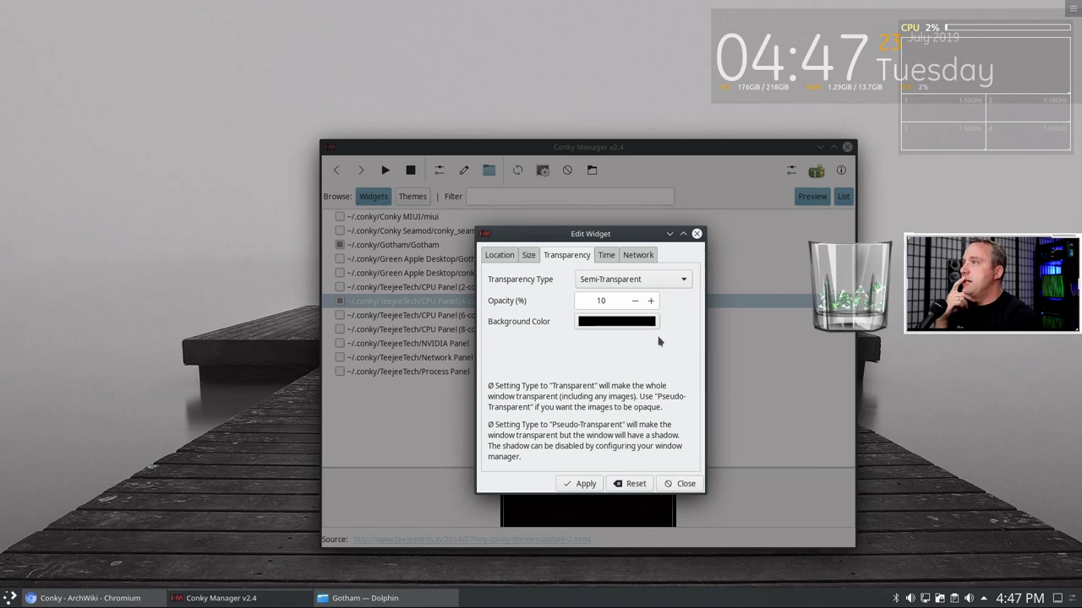
- Look through the widget's Time, Network and Size settings
{"action": "left_click", "coordinate": [606, 256]}
{"action": "left_click", "coordinate": [637, 256]}
{"action": "left_click", "coordinate": [528, 256]}
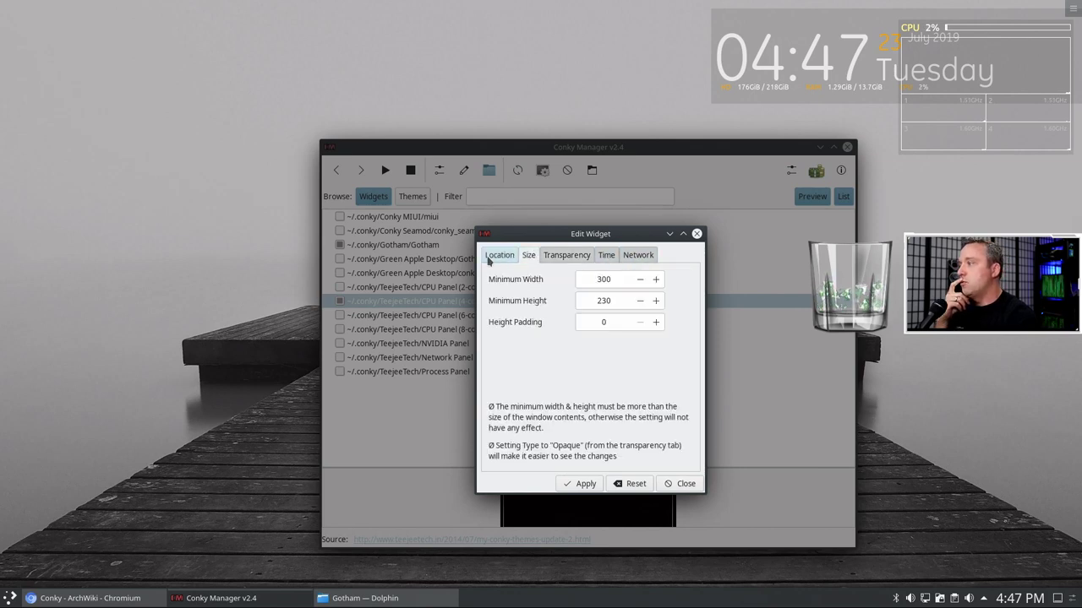
- Set the CPU Panel (4-core) widget's alignment to Middle Right and apply it
{"action": "left_click", "coordinate": [490, 256]}
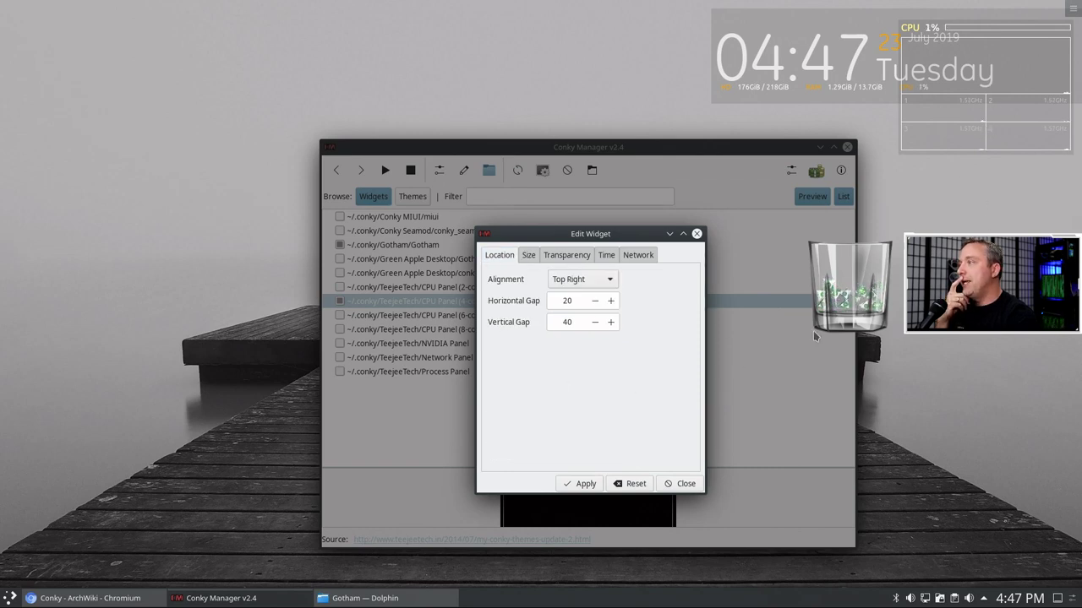
{"action": "left_click", "coordinate": [603, 287]}
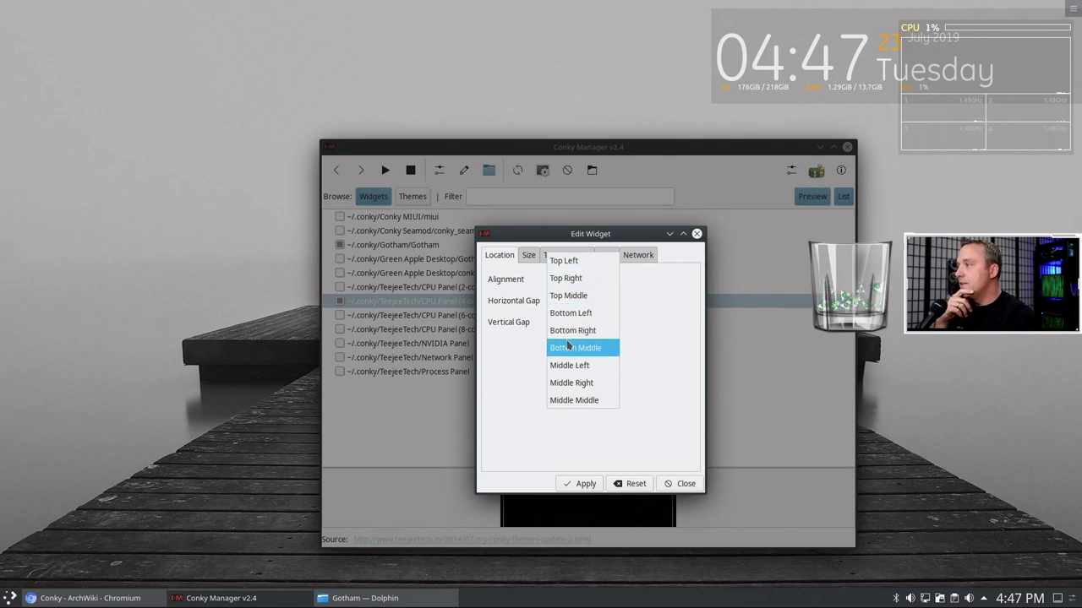
{"action": "left_click", "coordinate": [575, 382]}
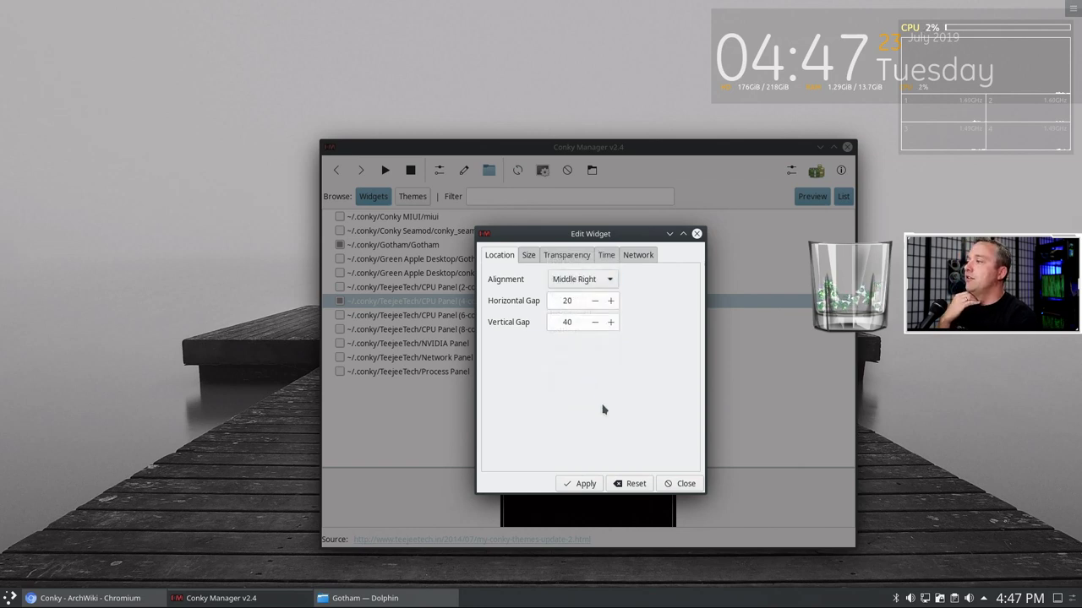
{"action": "left_click", "coordinate": [584, 483]}
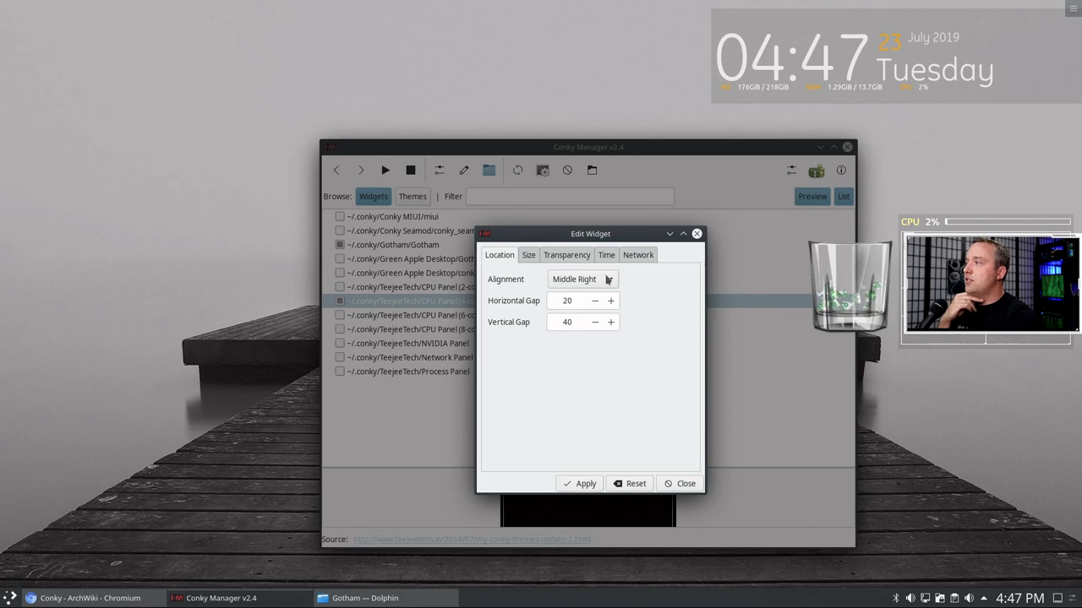
{"action": "left_click", "coordinate": [537, 258]}
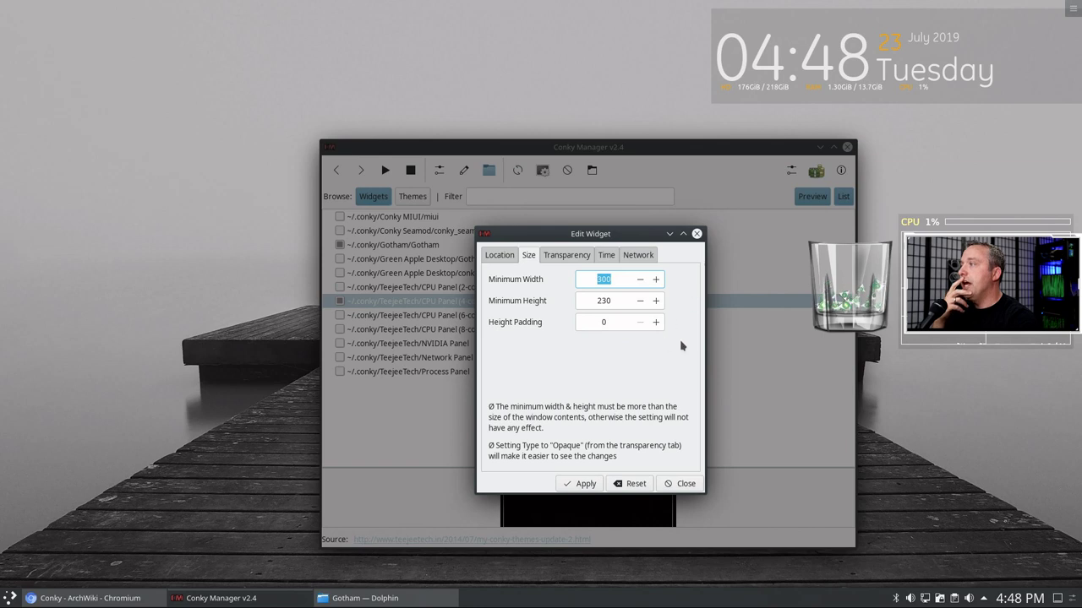
{"action": "left_click", "coordinate": [969, 169]}
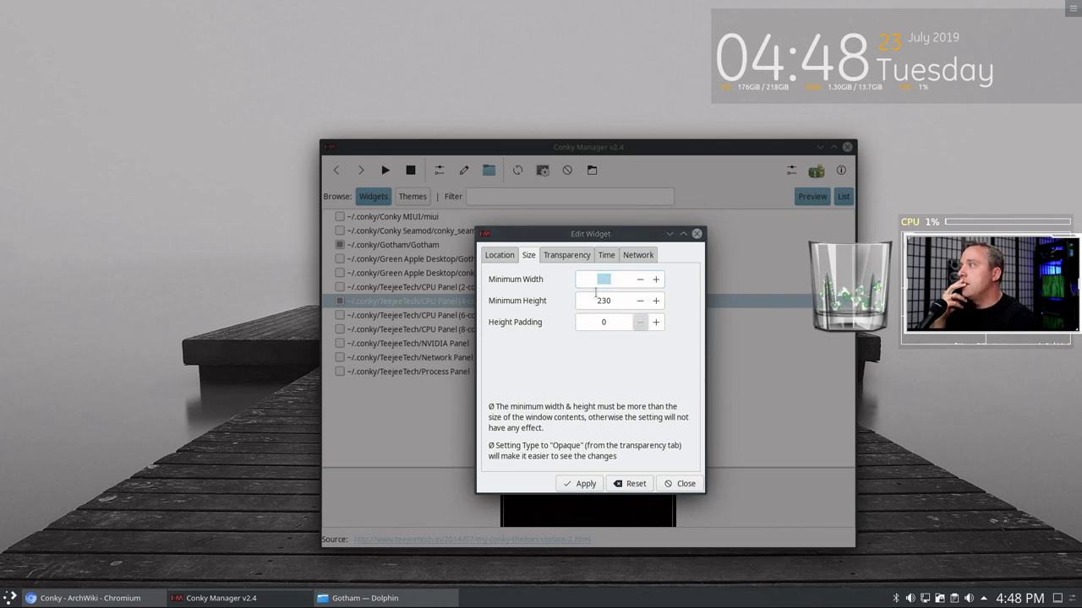
{"action": "left_click", "coordinate": [559, 276]}
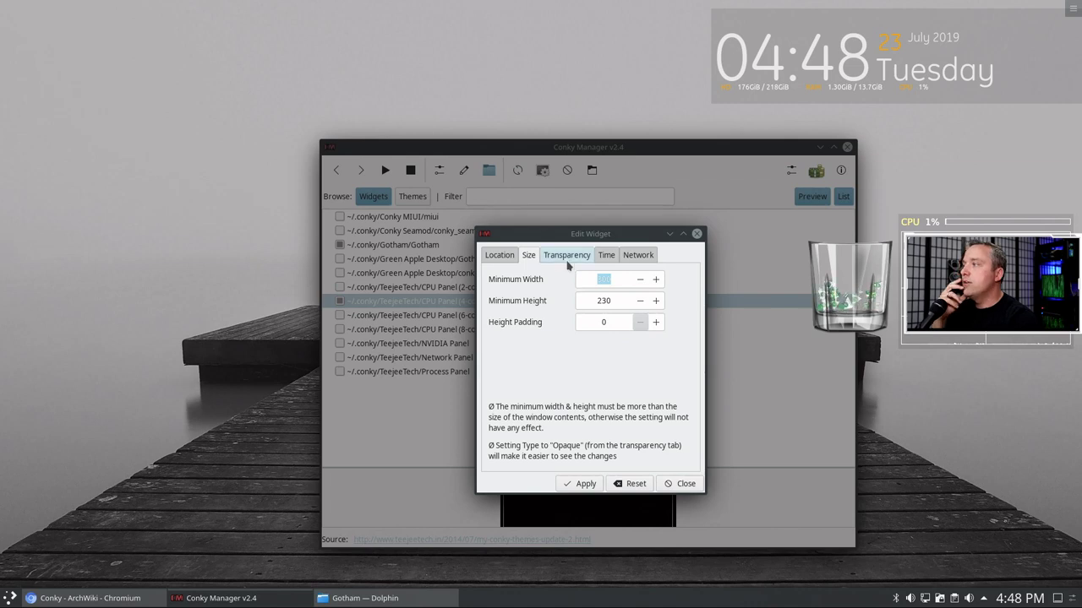
{"action": "left_click", "coordinate": [567, 256]}
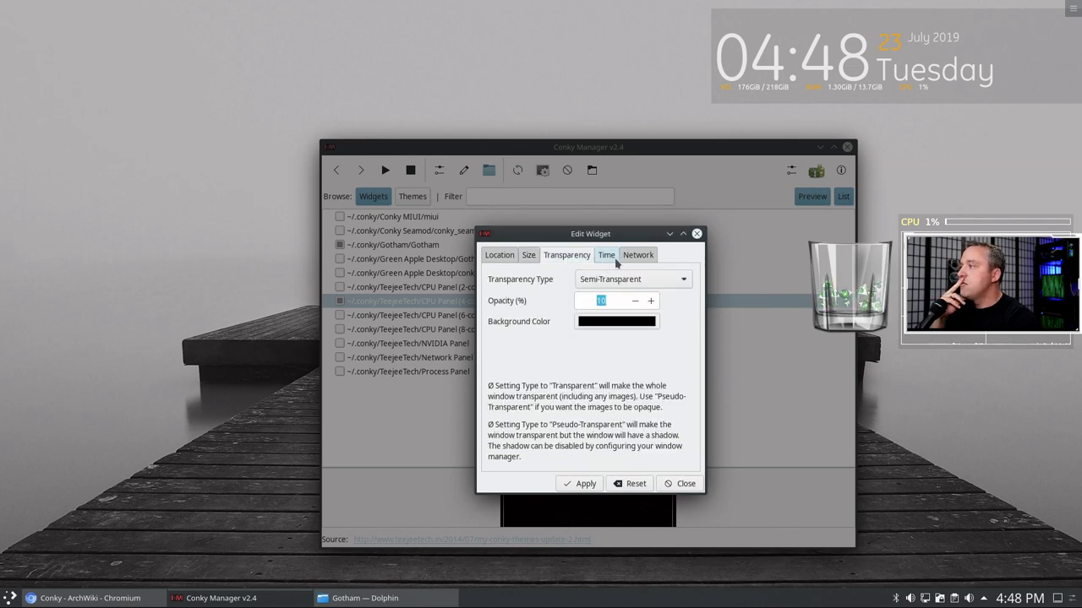
{"action": "left_click", "coordinate": [610, 258]}
{"action": "left_click", "coordinate": [638, 256]}
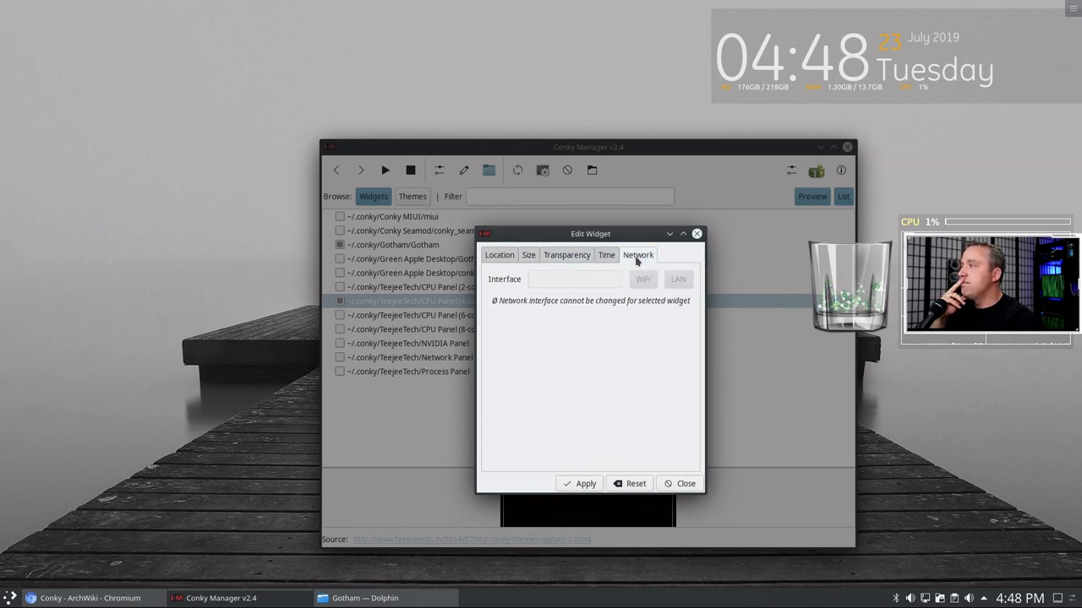
{"action": "left_click", "coordinate": [502, 256]}
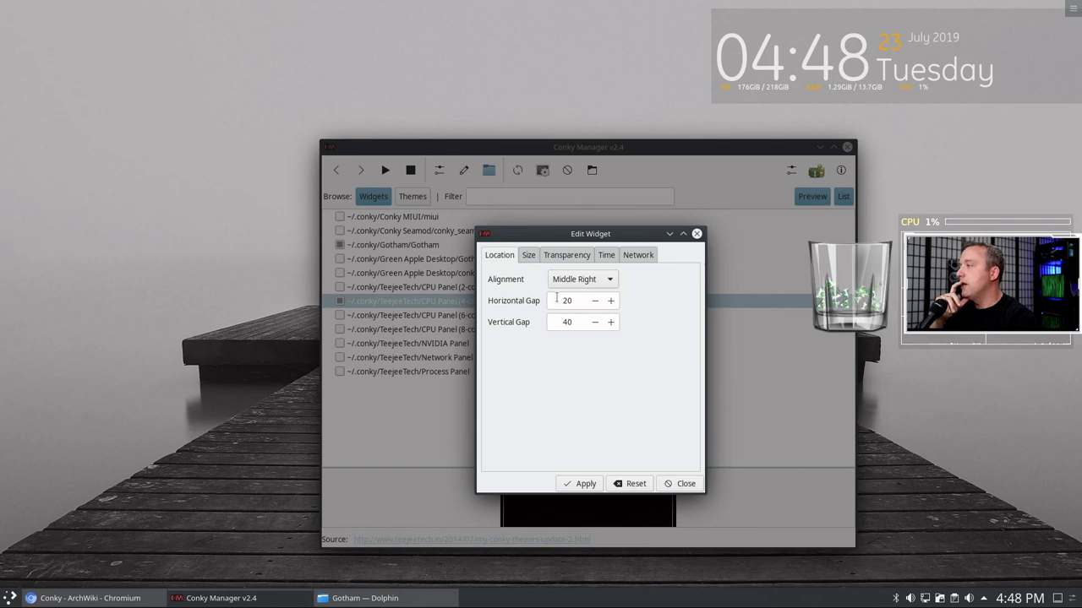
{"action": "left_click", "coordinate": [610, 301]}
{"action": "left_click", "coordinate": [611, 301]}
{"action": "left_click", "coordinate": [610, 301]}
{"action": "left_click", "coordinate": [611, 301]}
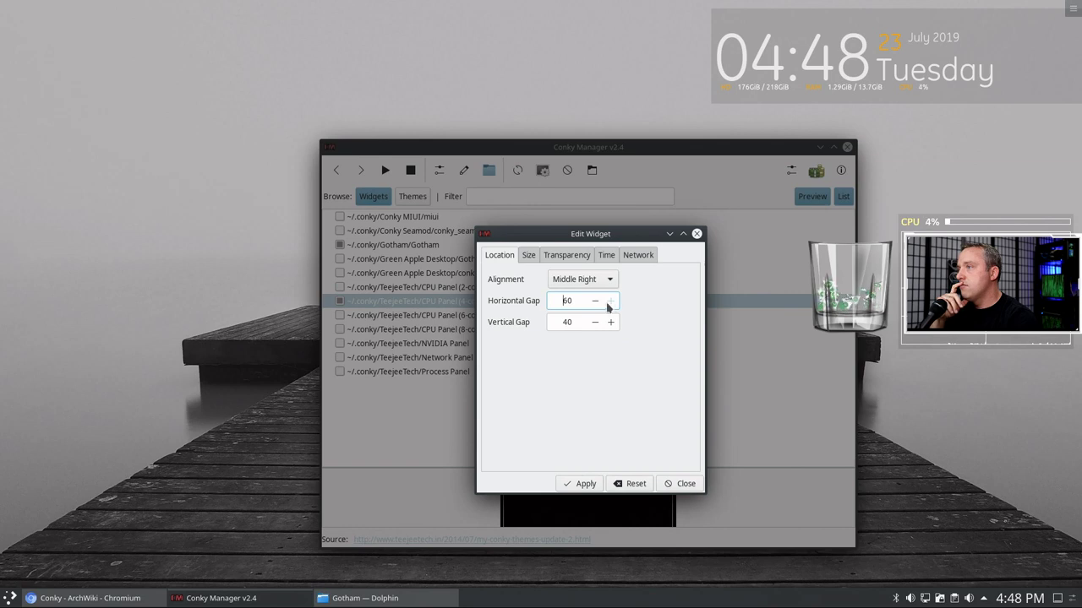
{"action": "left_click", "coordinate": [585, 483]}
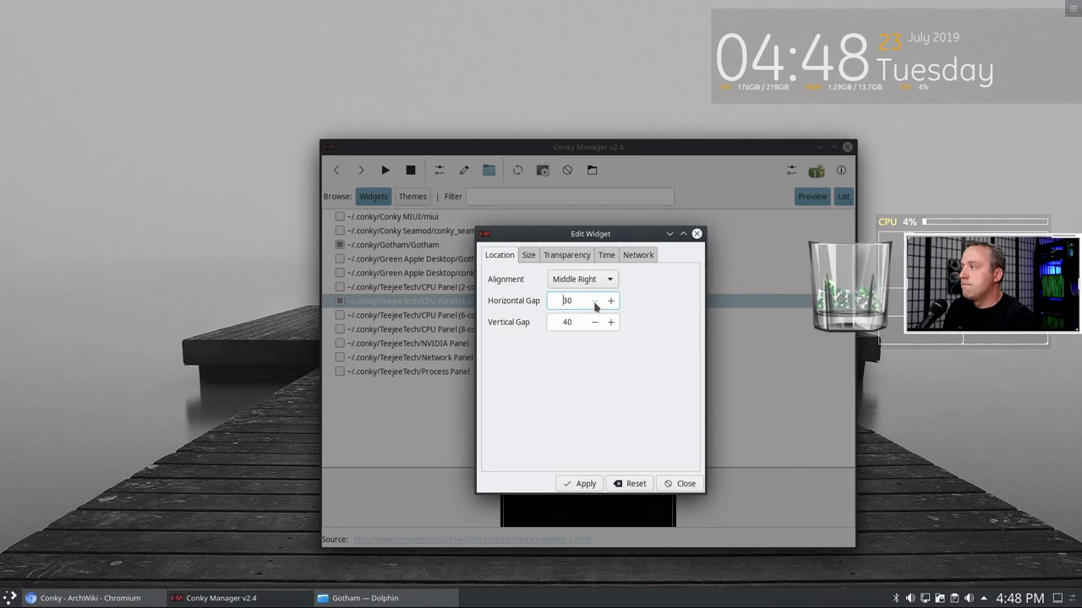
{"action": "left_click", "coordinate": [583, 485]}
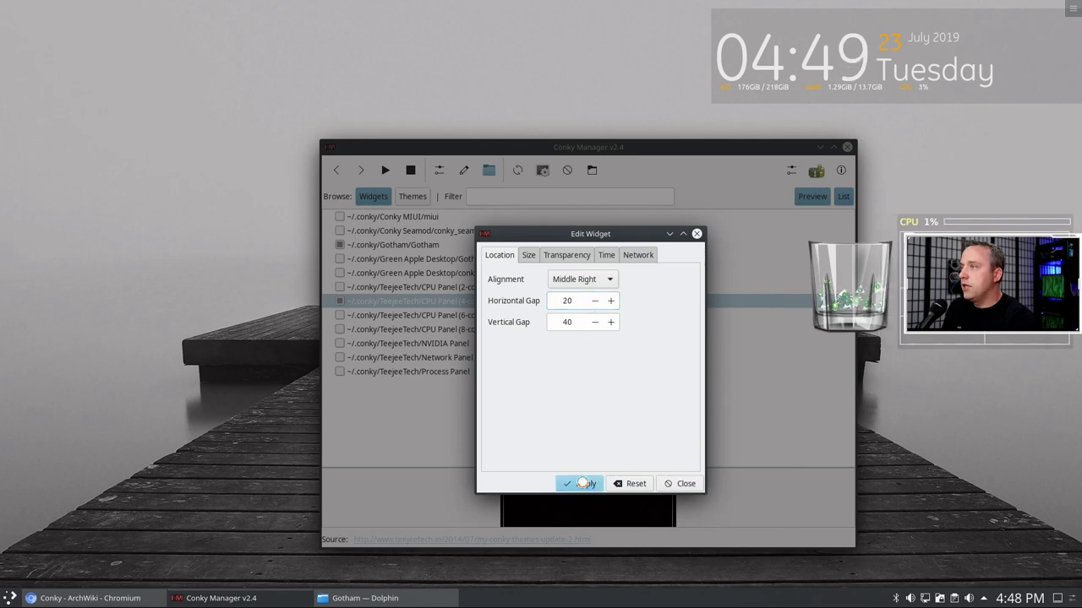
- Align the CPU panel Top Right and apply vertical gaps of 70, then 120
{"action": "left_click", "coordinate": [585, 279]}
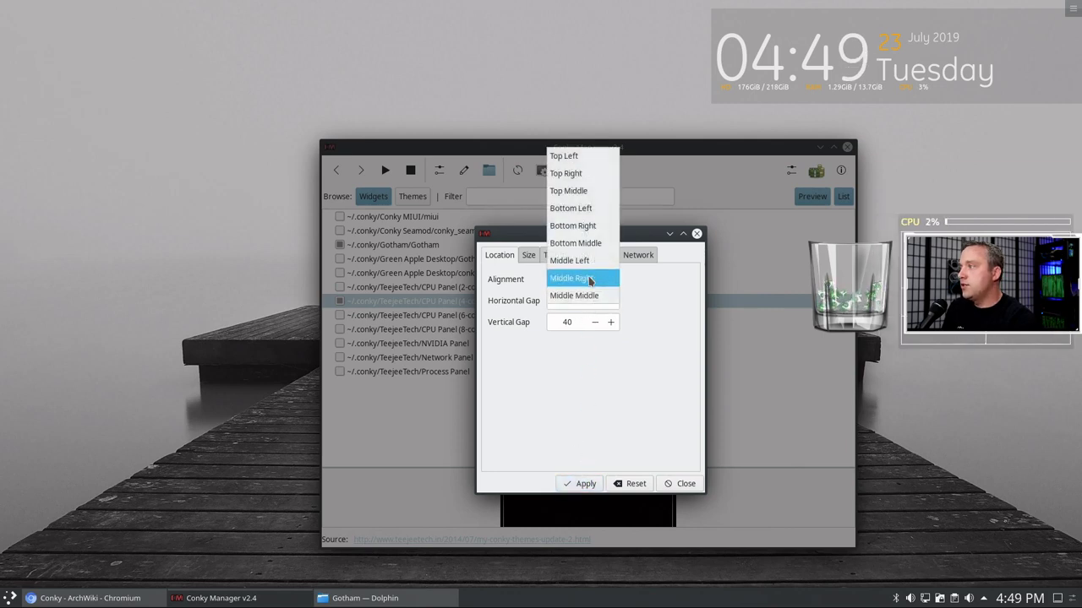
{"action": "left_click", "coordinate": [577, 172]}
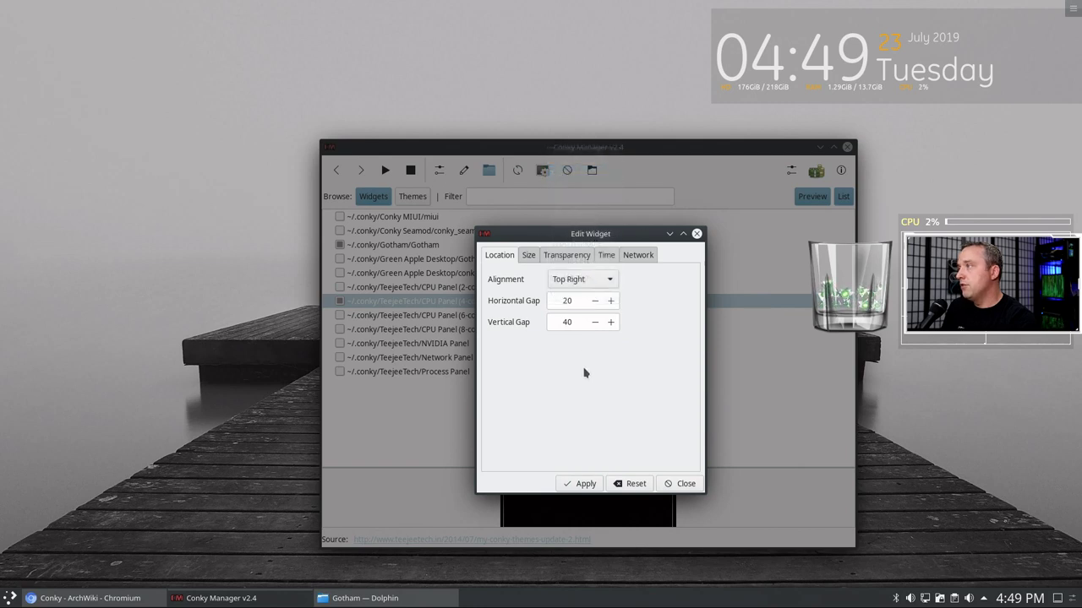
{"action": "left_click", "coordinate": [580, 482]}
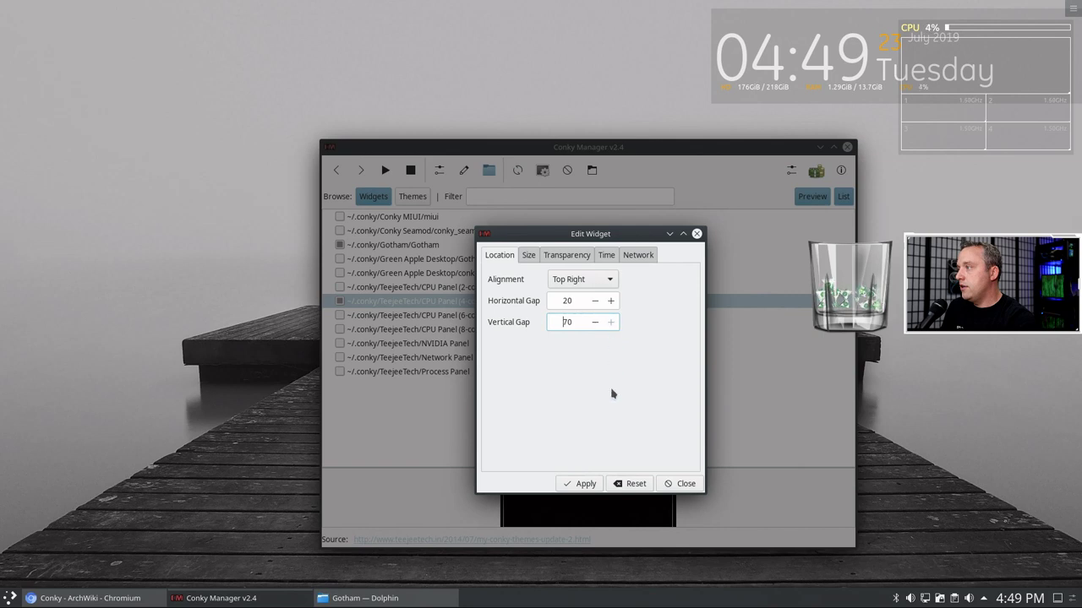
{"action": "left_click", "coordinate": [579, 484]}
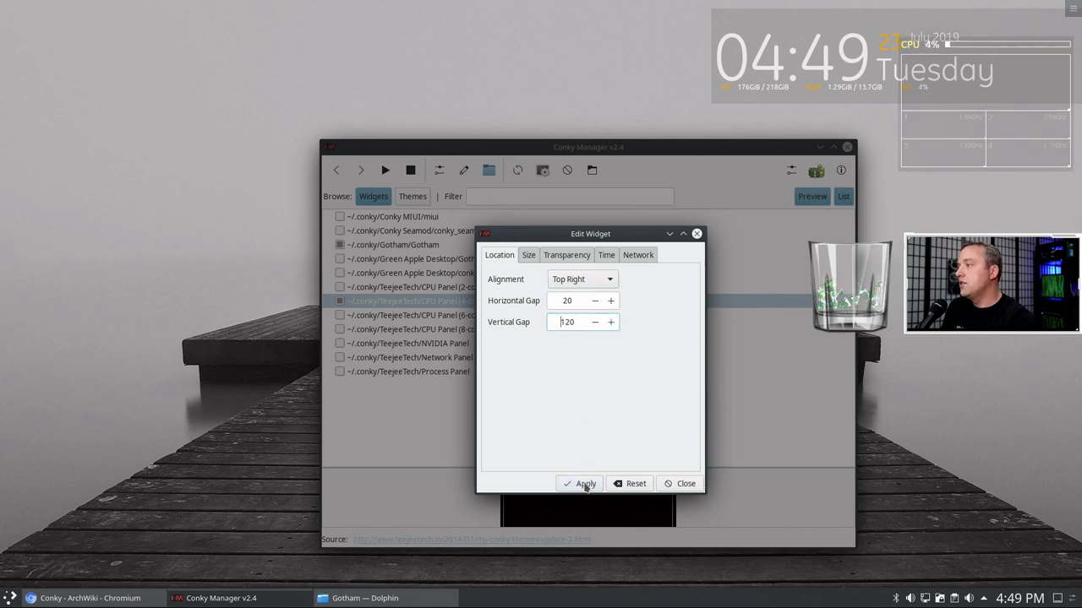
{"action": "left_click", "coordinate": [583, 483]}
- Raise the CPU panel's vertical gap to 200, apply it, and close the widget editor
{"action": "left_click", "coordinate": [611, 323]}
{"action": "left_click", "coordinate": [611, 323]}
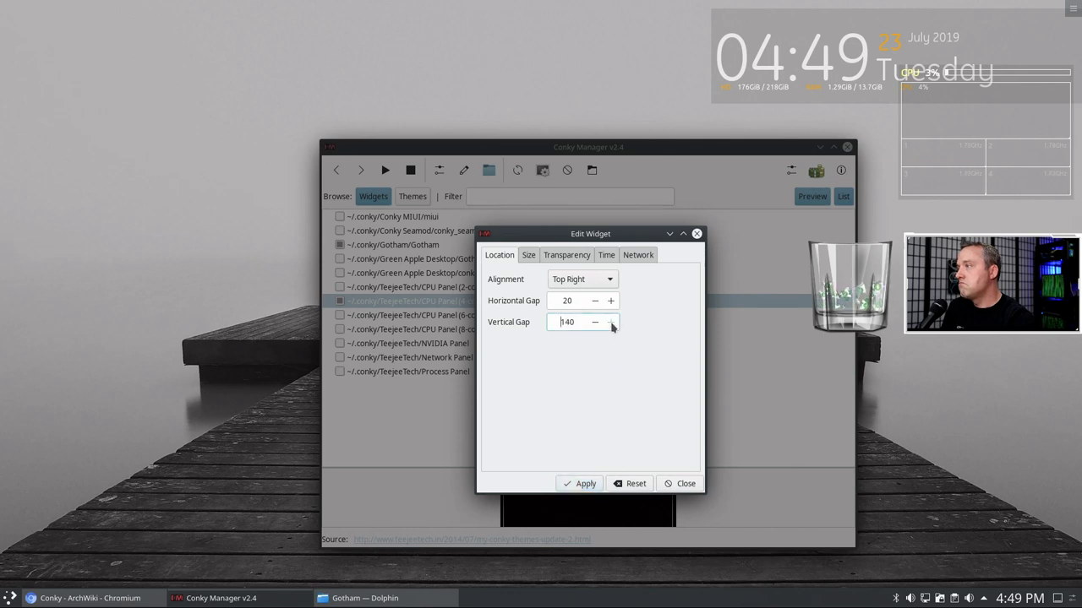
{"action": "left_click", "coordinate": [611, 323]}
{"action": "left_click", "coordinate": [611, 323]}
{"action": "left_click", "coordinate": [611, 322]}
{"action": "left_click", "coordinate": [611, 323]}
{"action": "left_click", "coordinate": [611, 323]}
{"action": "left_click", "coordinate": [611, 323]}
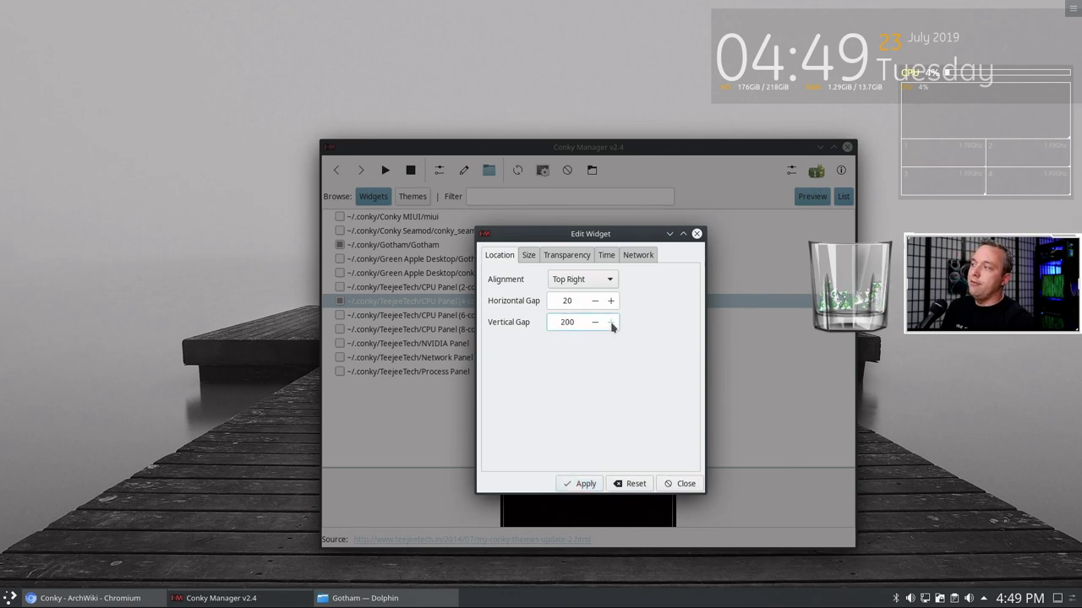
{"action": "left_click", "coordinate": [580, 483]}
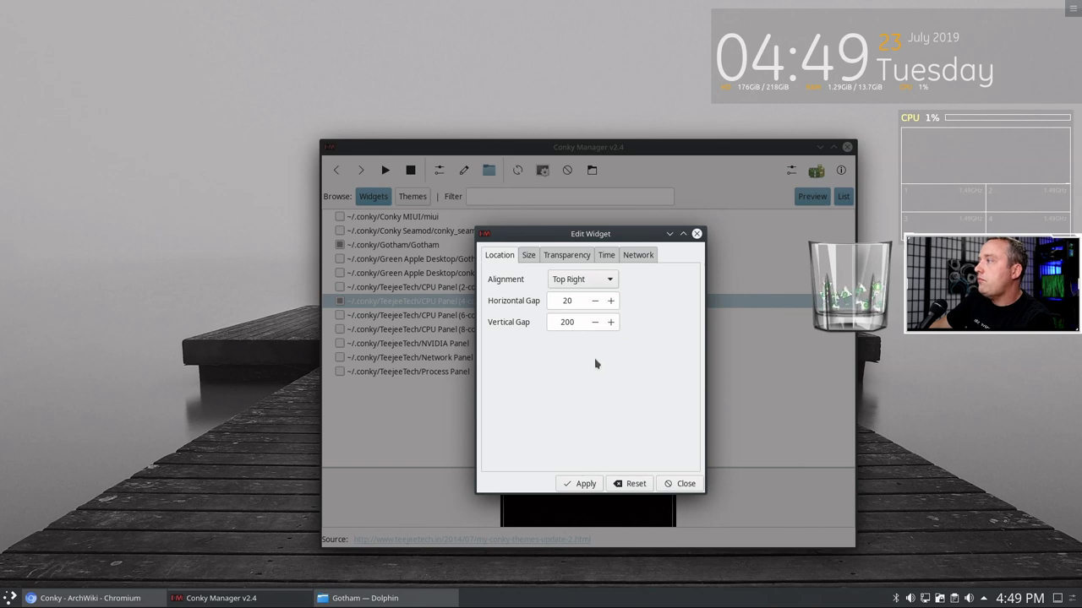
{"action": "left_click", "coordinate": [587, 486]}
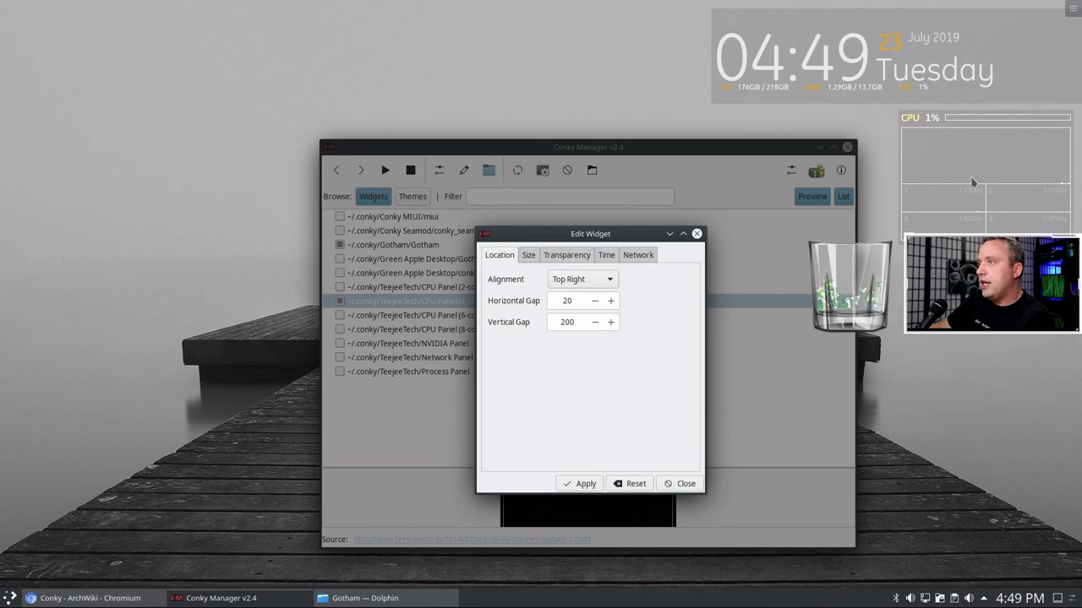
{"action": "left_click", "coordinate": [696, 234]}
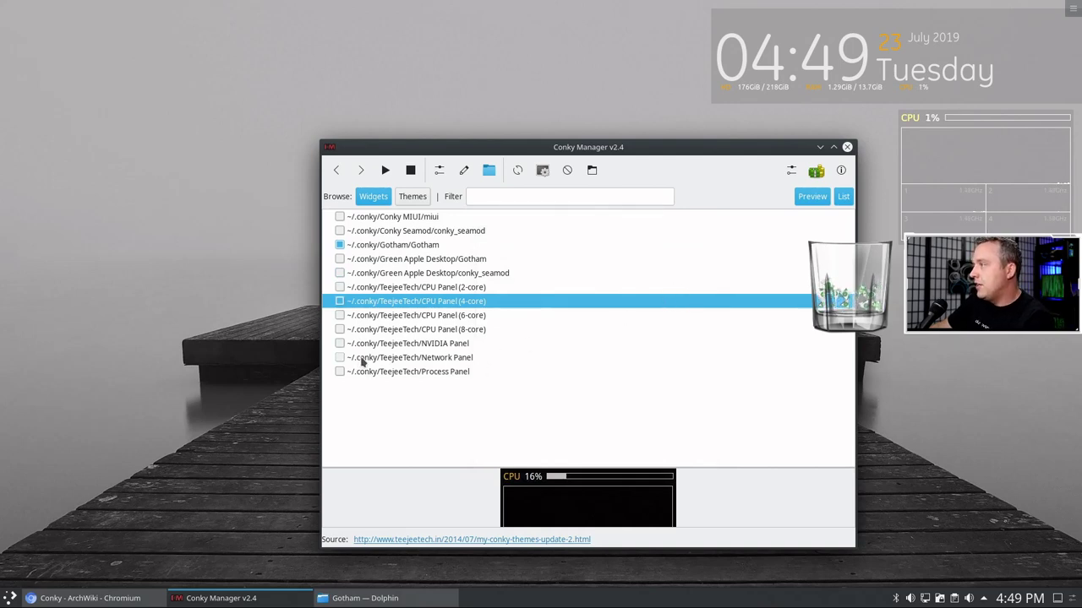
- Select the Process Panel widget and open its Edit Widget settings
{"action": "left_click", "coordinate": [339, 372]}
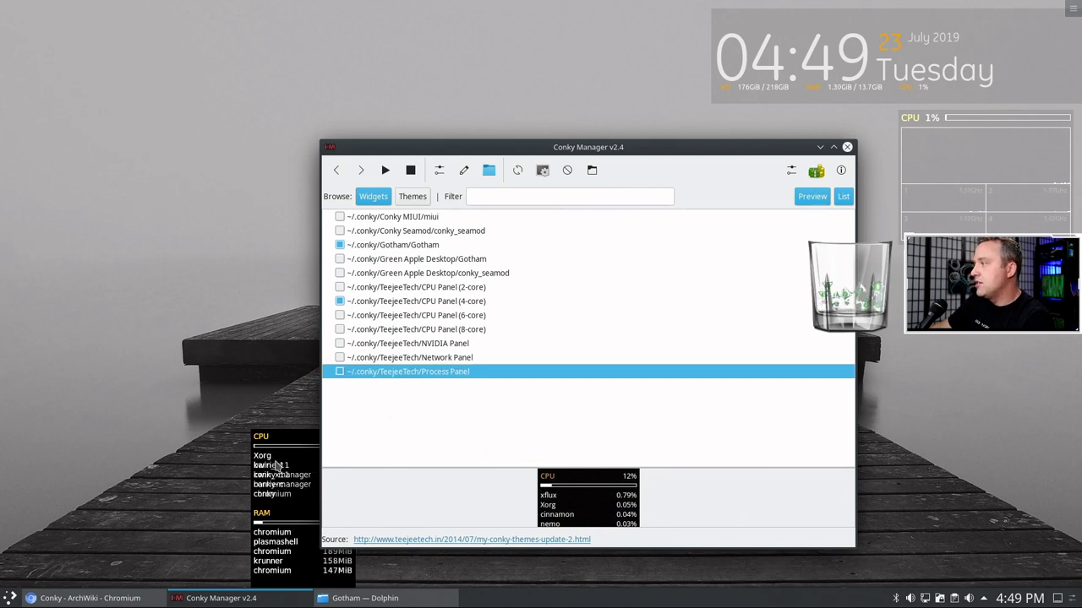
{"action": "left_click", "coordinate": [339, 300]}
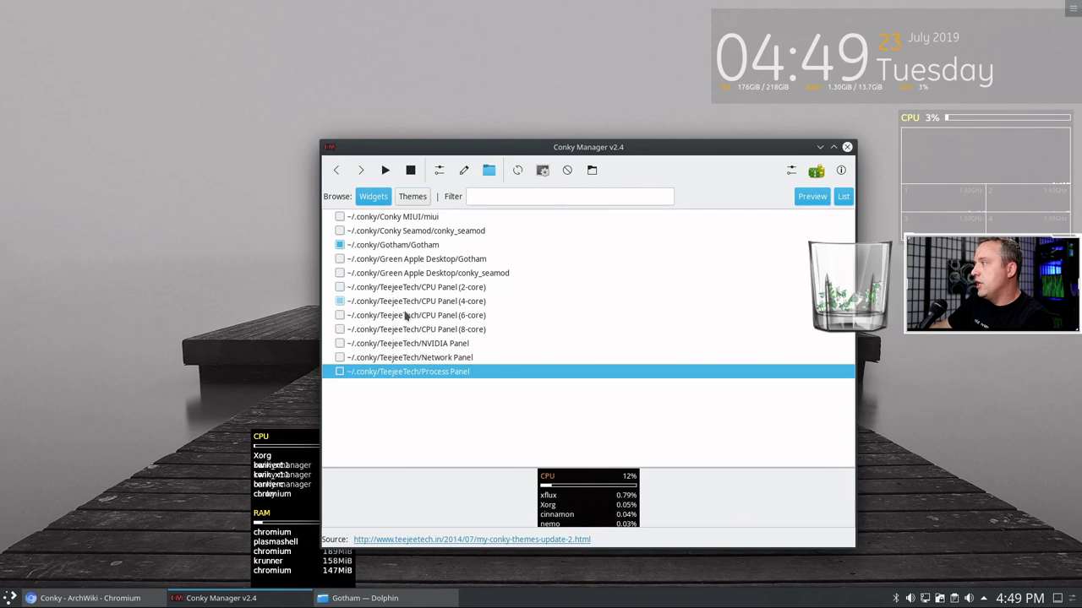
{"action": "left_click", "coordinate": [440, 172]}
- Give the Process Panel a Semi-Transparent background with opacity 10
{"action": "left_click", "coordinate": [566, 255]}
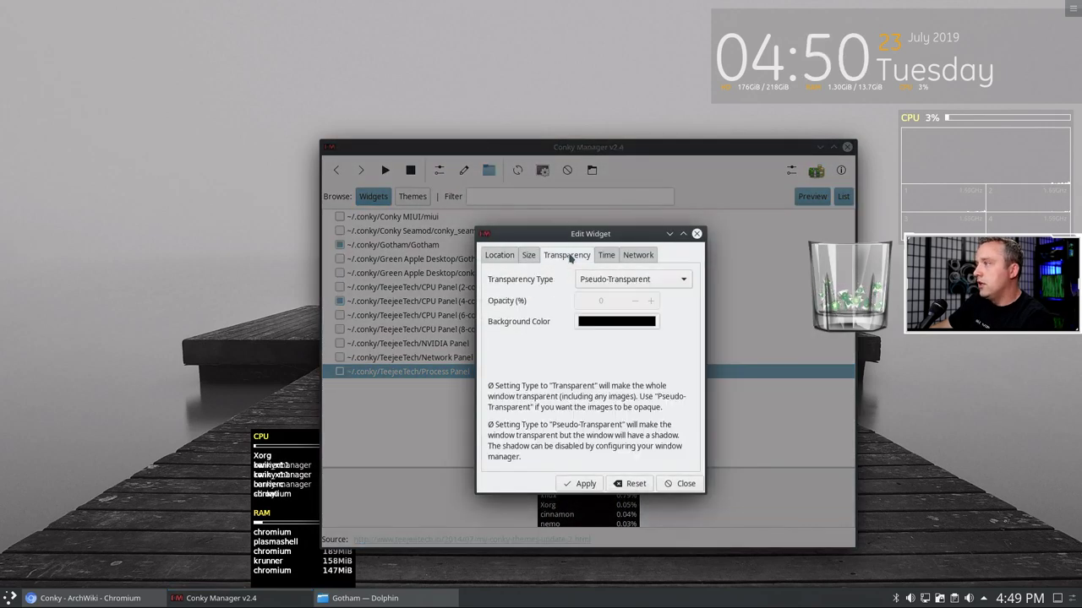
{"action": "left_click", "coordinate": [626, 283]}
{"action": "left_click", "coordinate": [627, 295]}
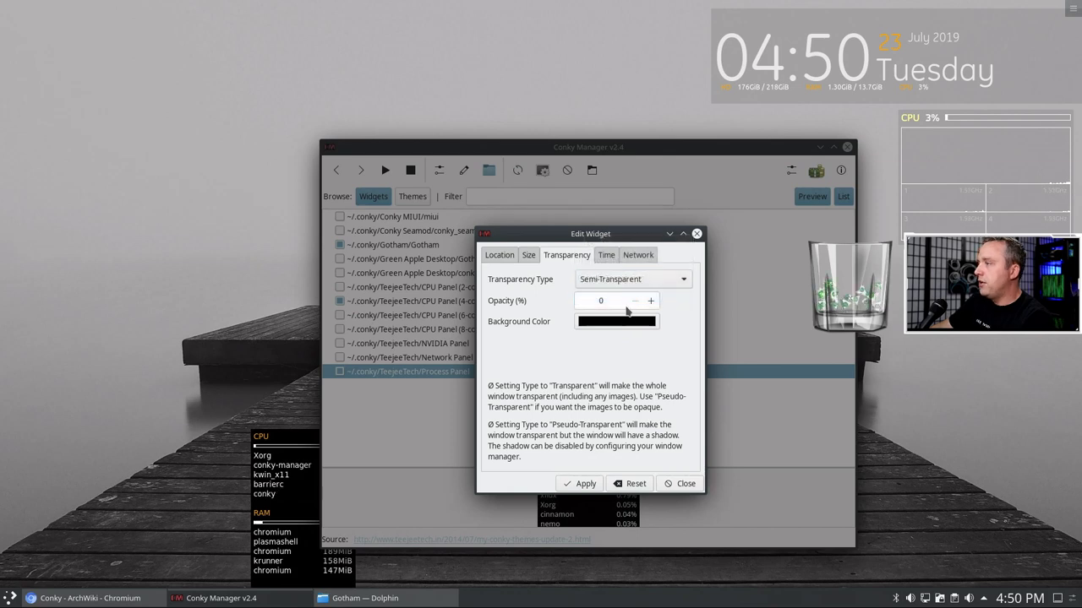
{"action": "left_click", "coordinate": [651, 302]}
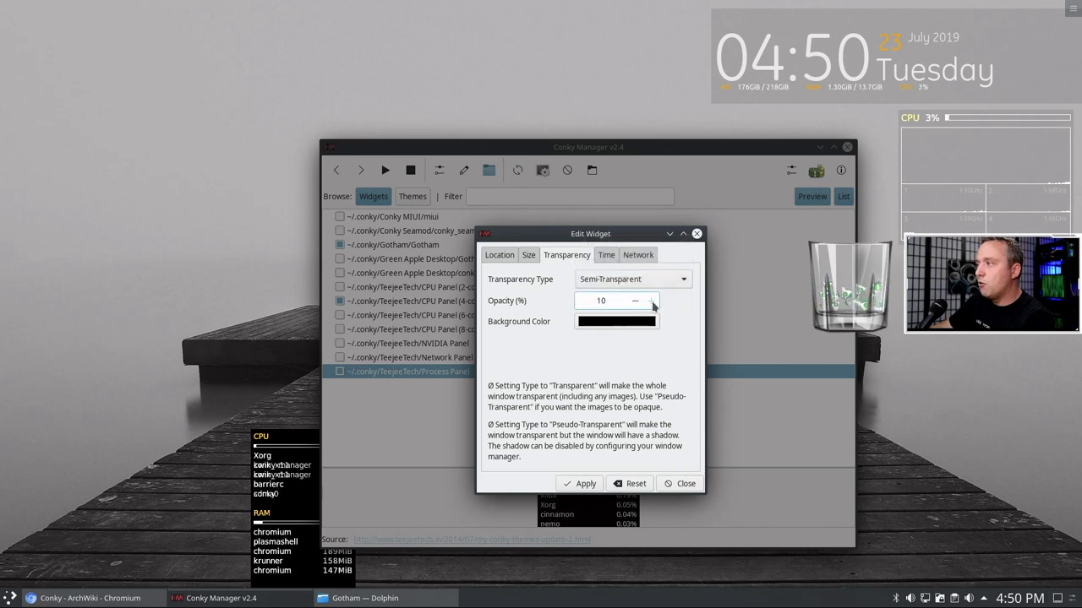
{"action": "left_click", "coordinate": [585, 484]}
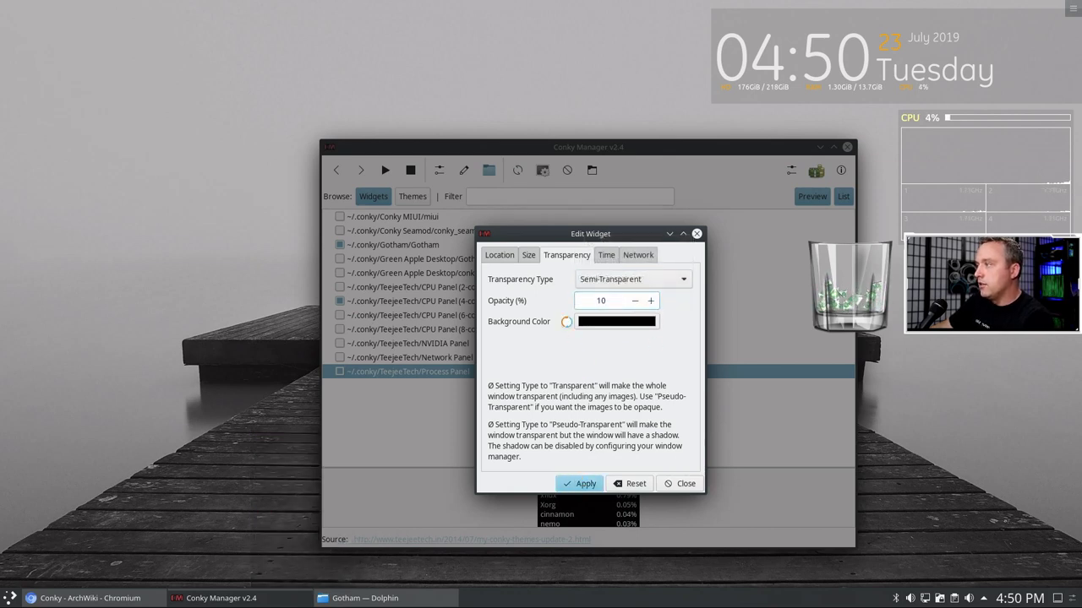
{"action": "left_click", "coordinate": [511, 256]}
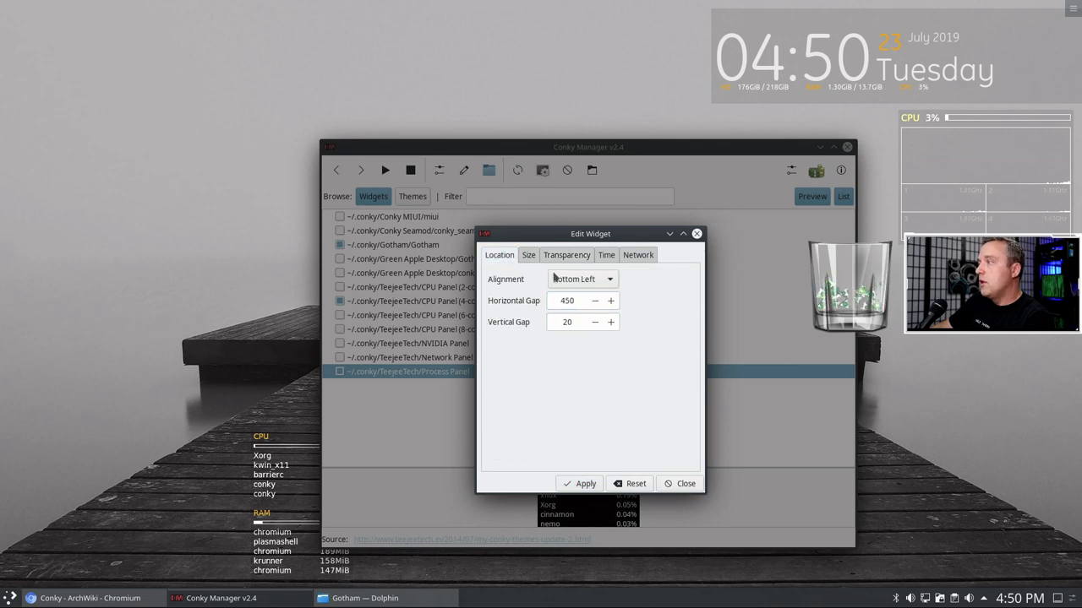
- Anchor the Process Panel bottom right with a horizontal gap of 20
{"action": "left_click", "coordinate": [609, 282]}
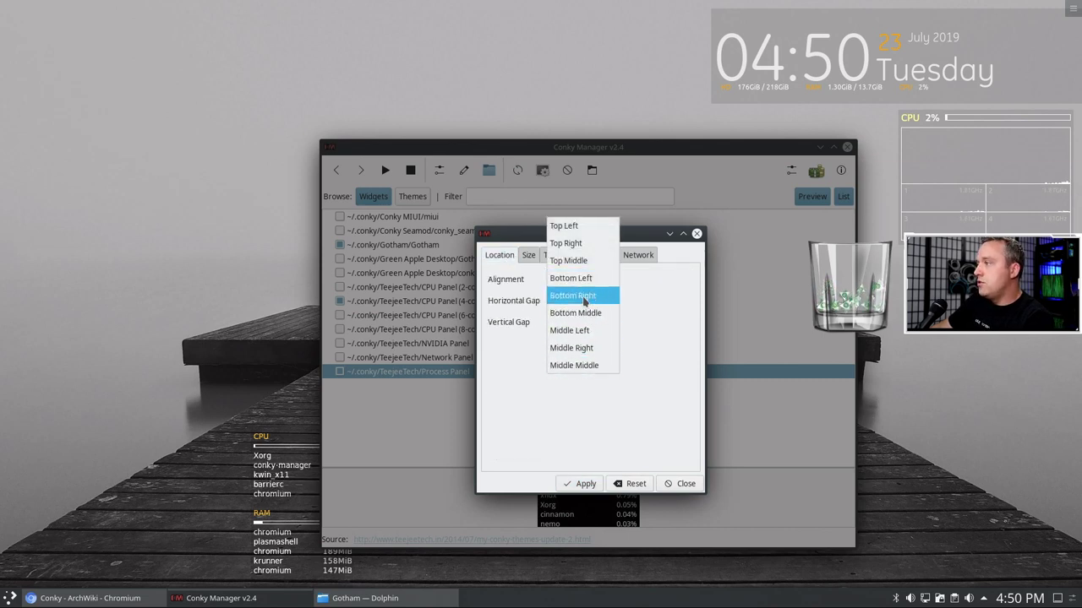
{"action": "left_click", "coordinate": [582, 296]}
{"action": "left_click", "coordinate": [580, 482]}
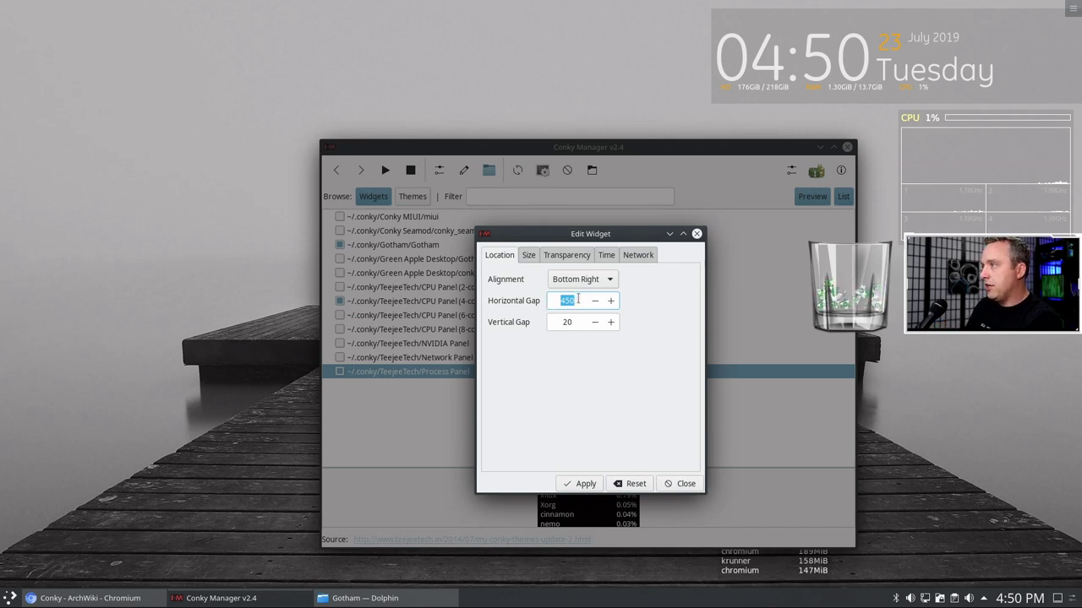
{"action": "left_click", "coordinate": [587, 485]}
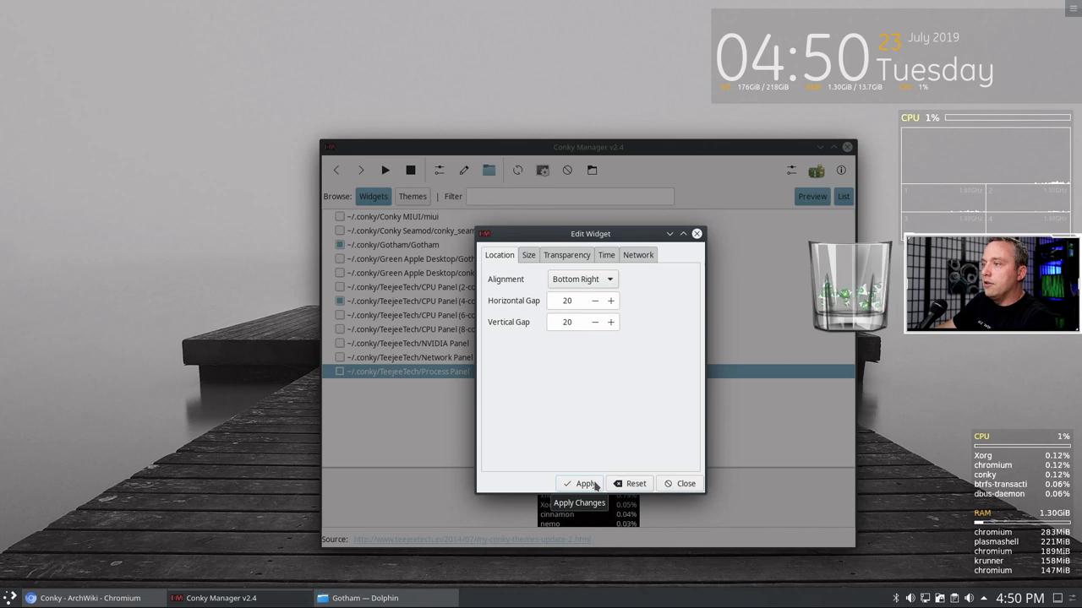
- Move the Process Panel to Middle Right and apply vertical gaps of 80, then 130
{"action": "left_click", "coordinate": [596, 281]}
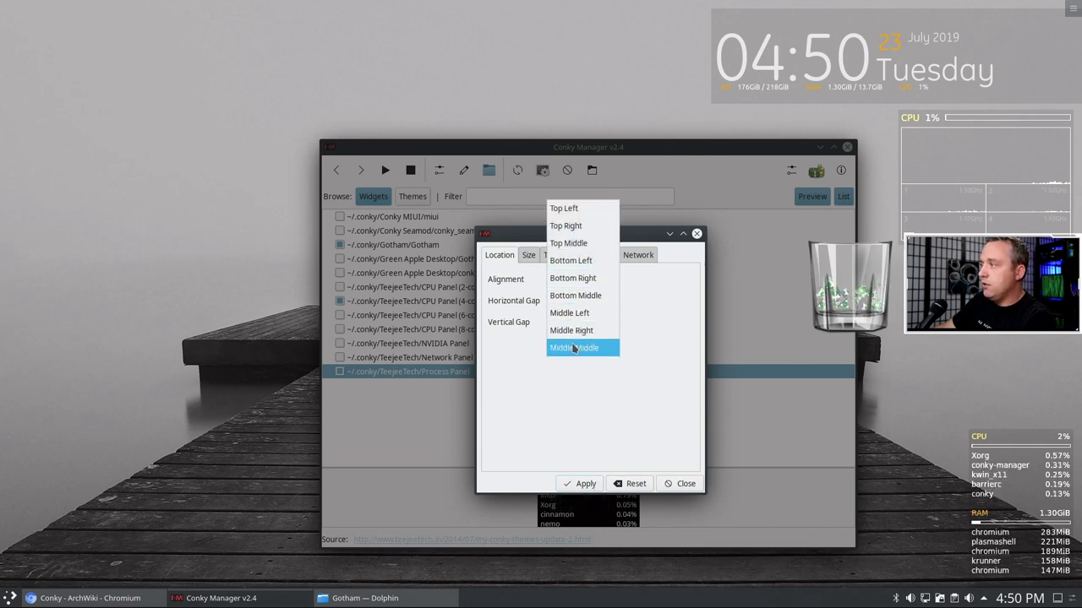
{"action": "left_click", "coordinate": [575, 348]}
{"action": "left_click", "coordinate": [590, 283]}
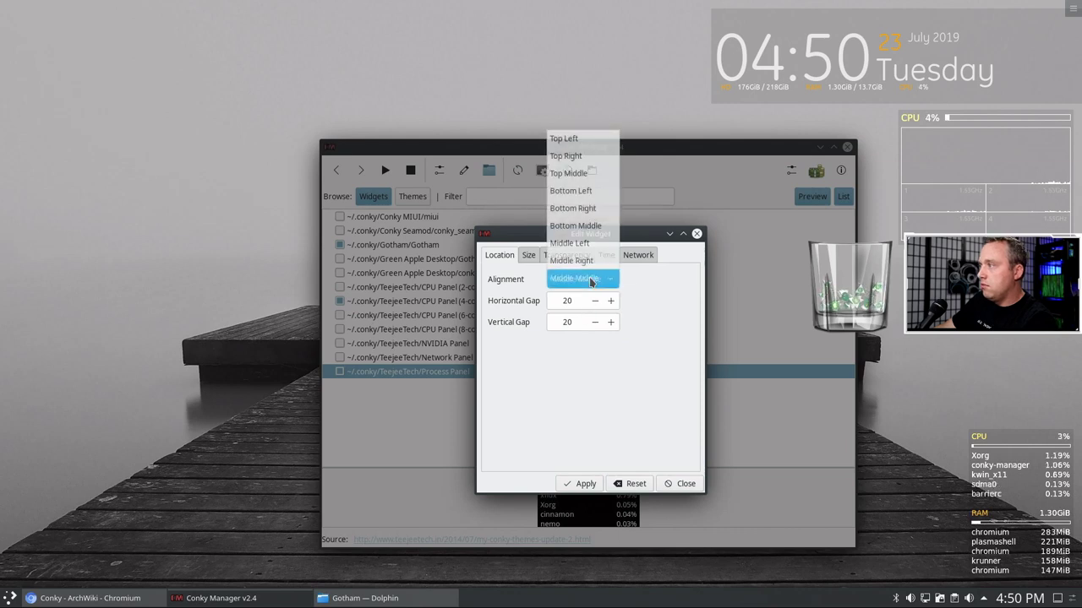
{"action": "left_click", "coordinate": [578, 260]}
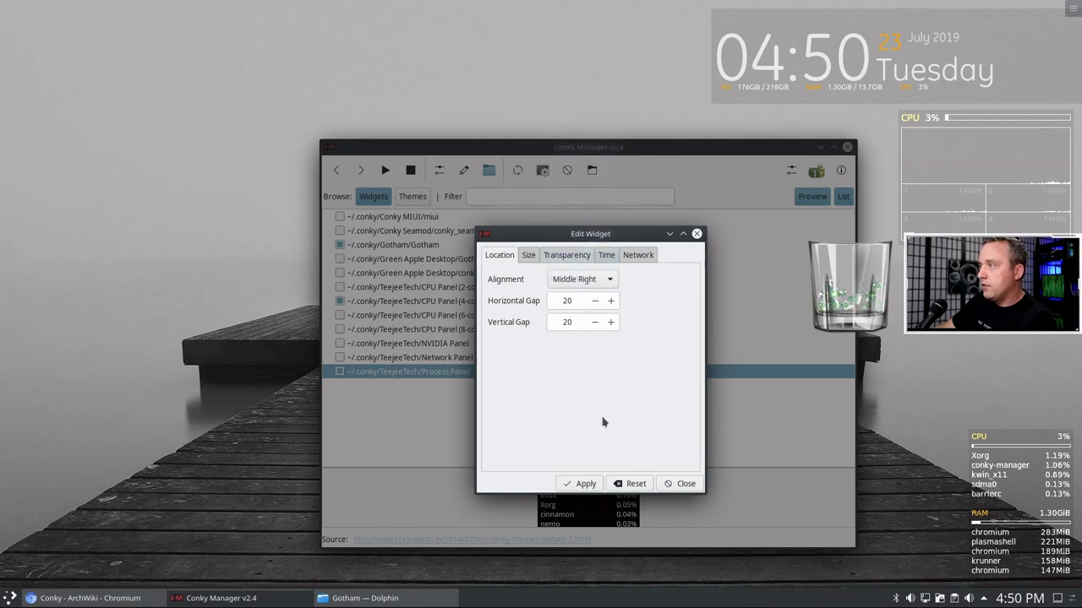
{"action": "left_click", "coordinate": [585, 485]}
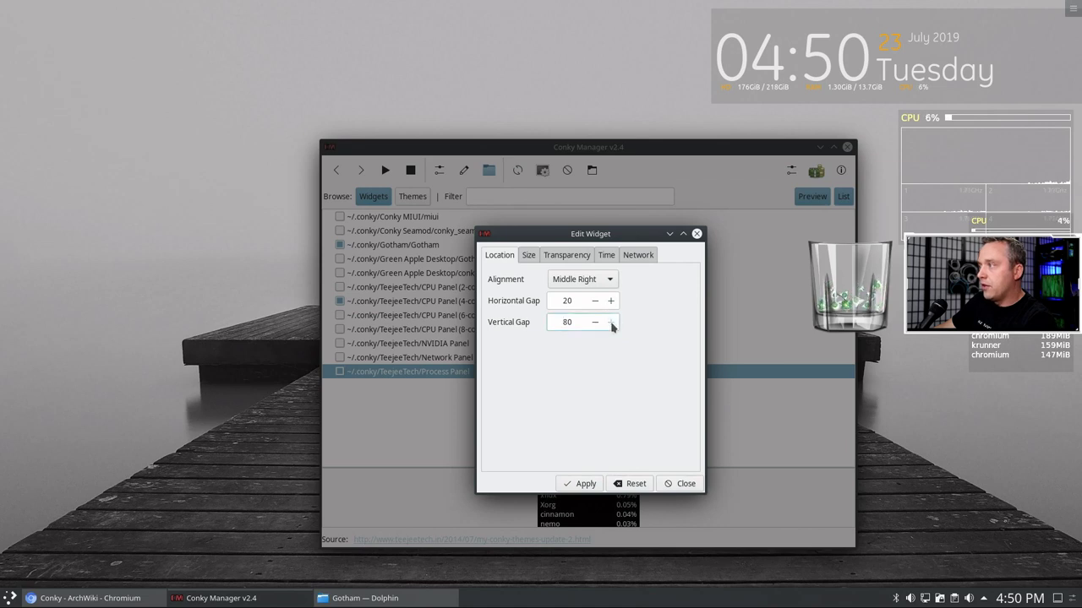
{"action": "left_click", "coordinate": [576, 484]}
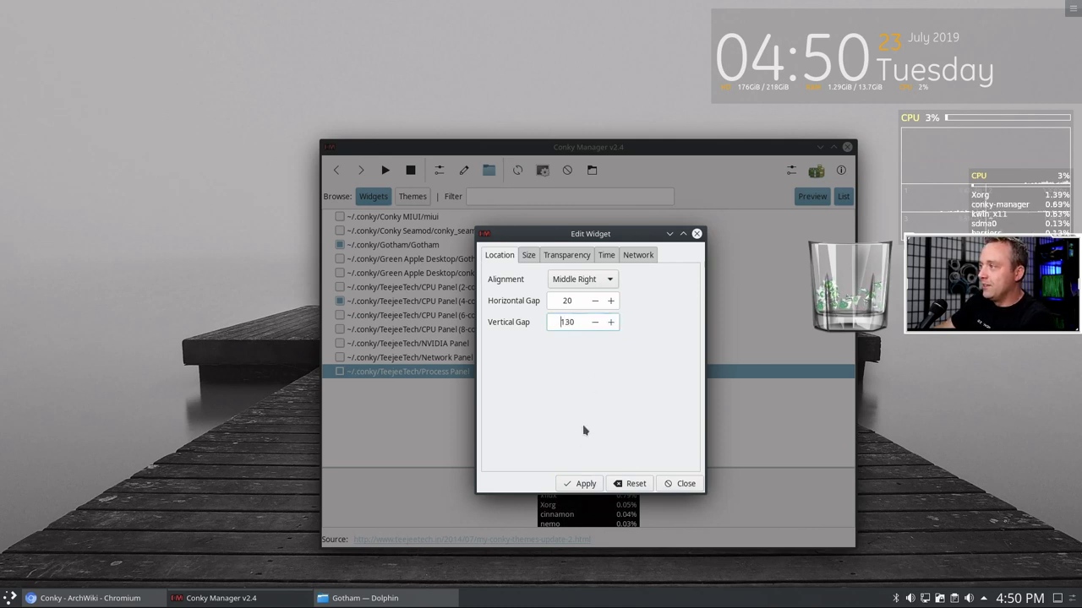
{"action": "left_click", "coordinate": [589, 483]}
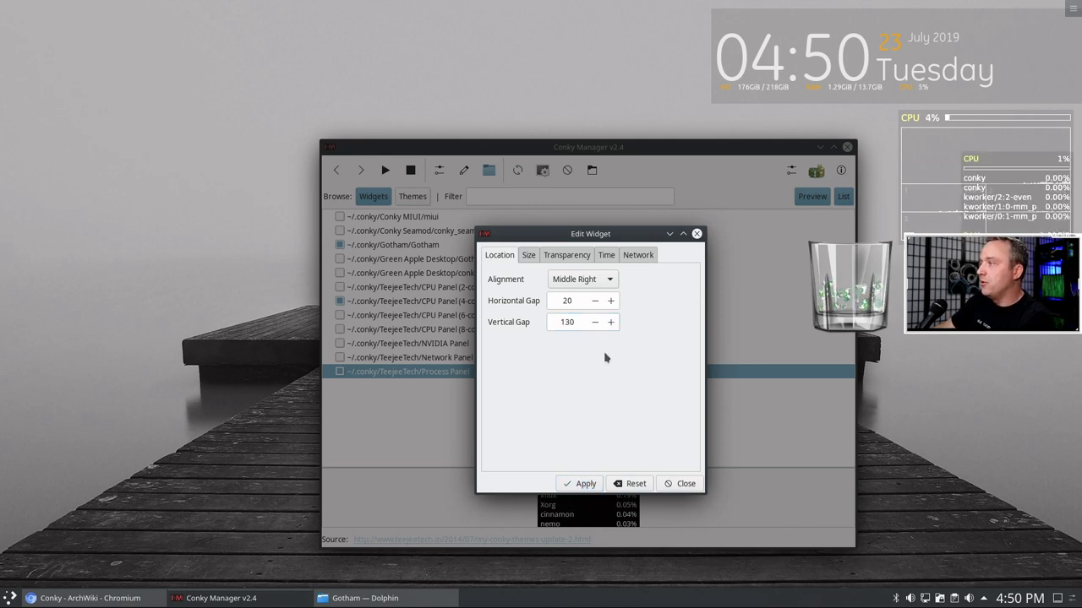
{"action": "left_click", "coordinate": [602, 280]}
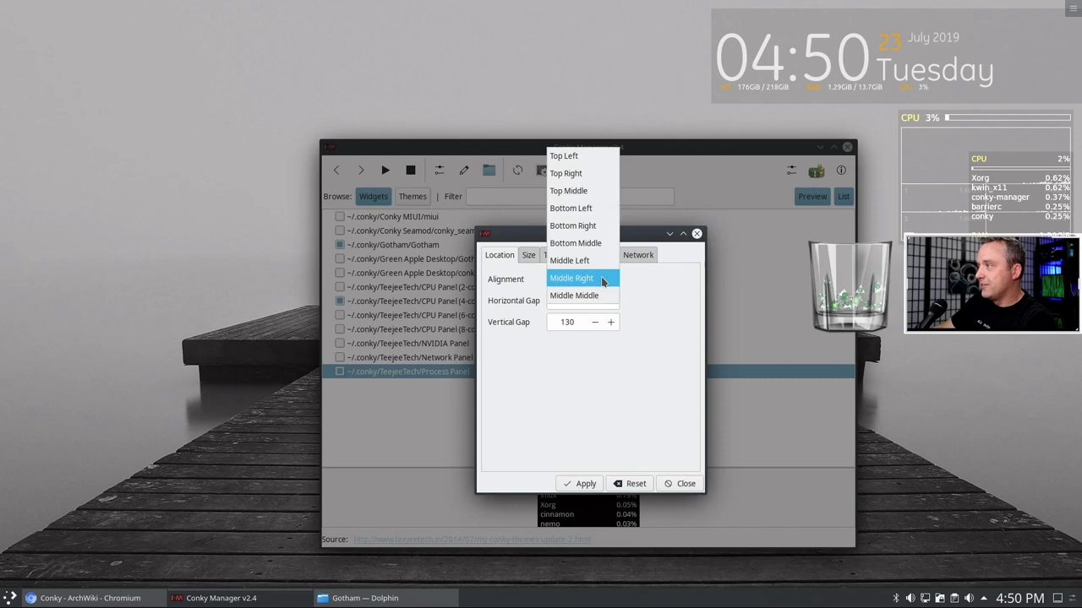
- Keep Middle Right and step the Process Panel's vertical gap through -20 and -40 to -50
{"action": "left_click", "coordinate": [599, 342]}
{"action": "left_click", "coordinate": [597, 324]}
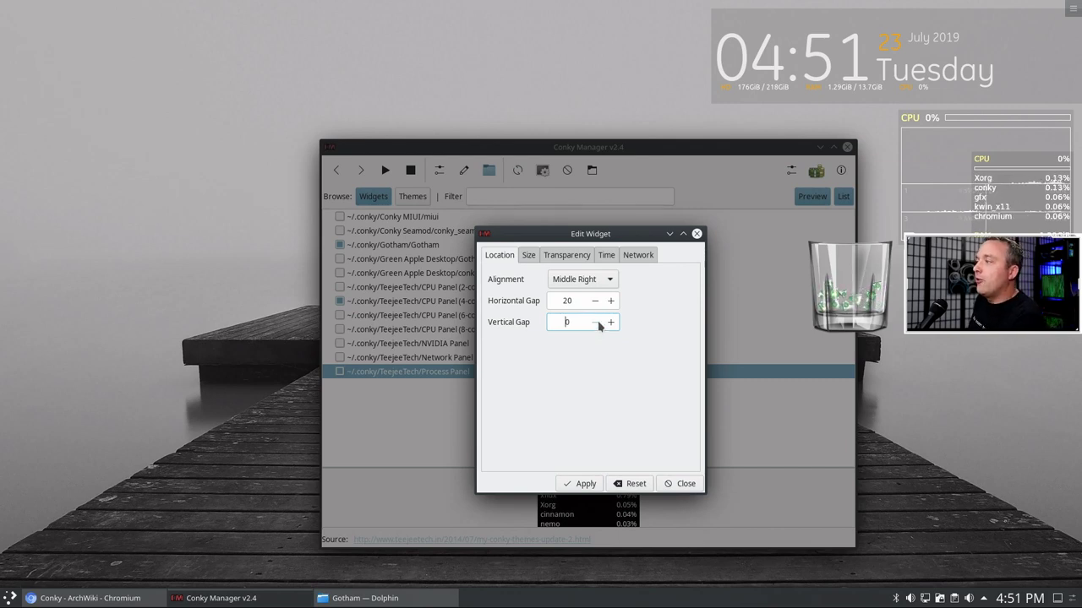
{"action": "type", "text": "2"}
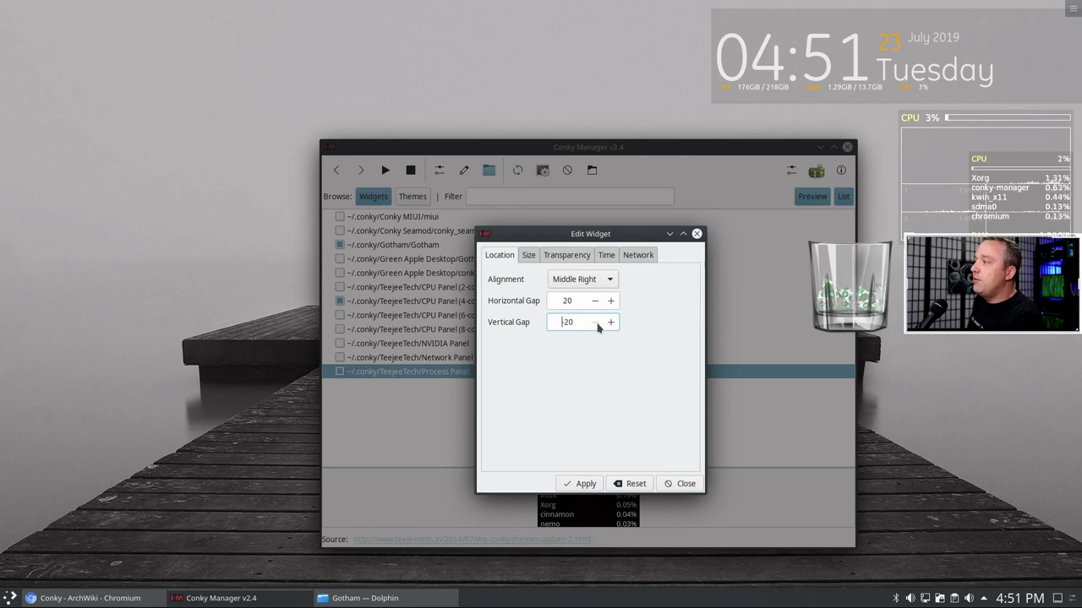
{"action": "type", "text": "-"}
{"action": "left_click", "coordinate": [586, 483]}
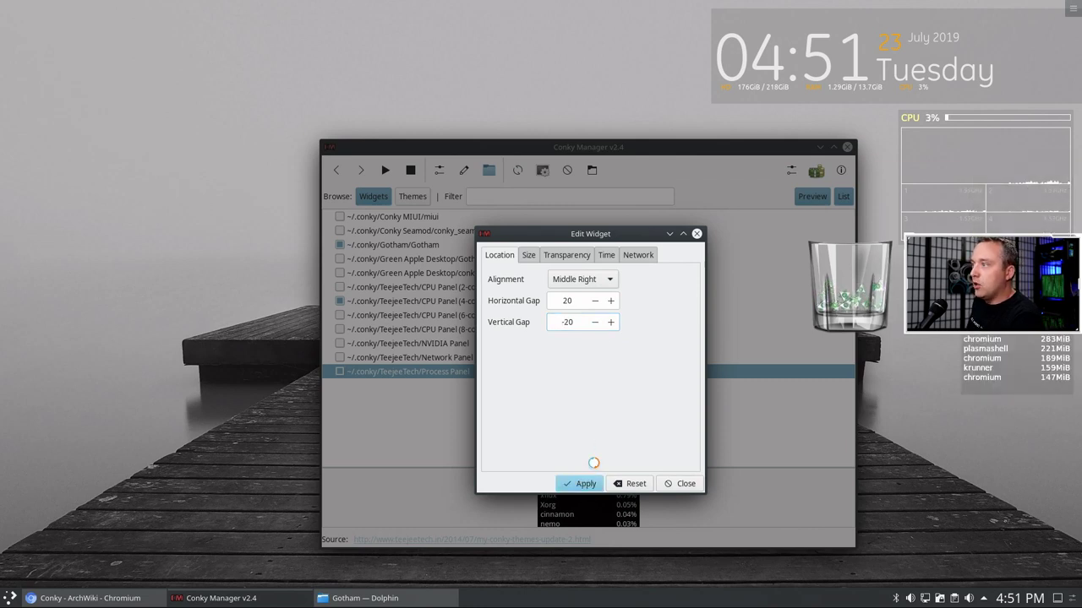
{"action": "type", "text": "-"}
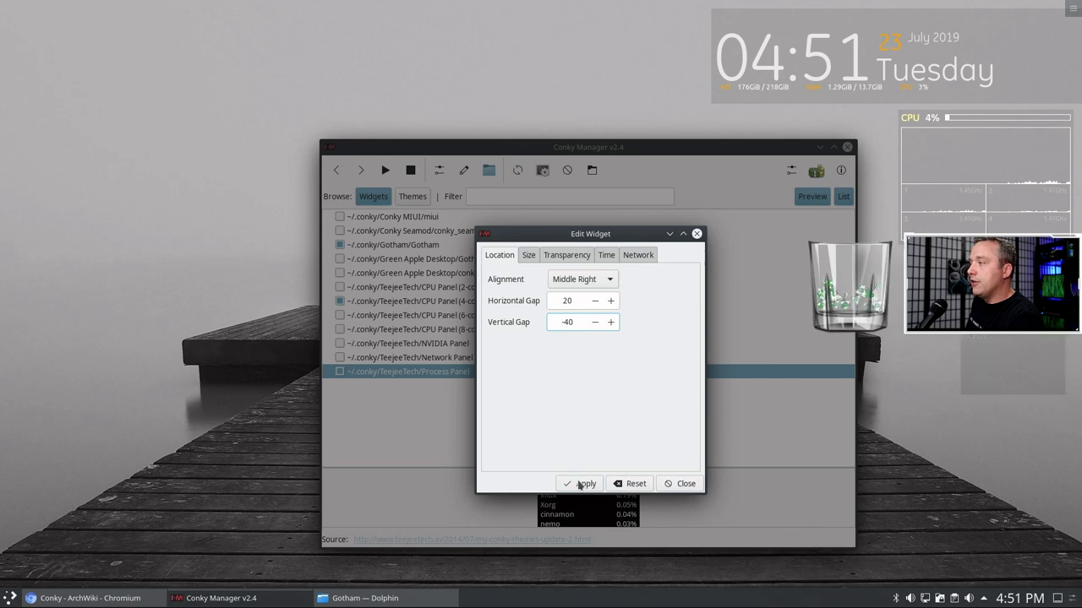
{"action": "left_click", "coordinate": [582, 483]}
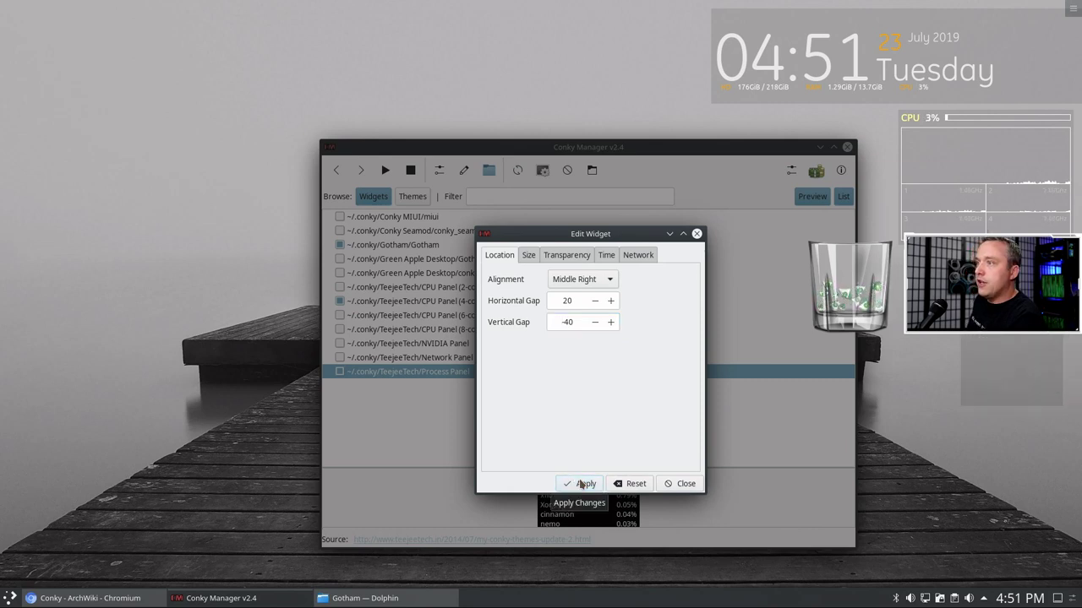
{"action": "type", "text": "-"}
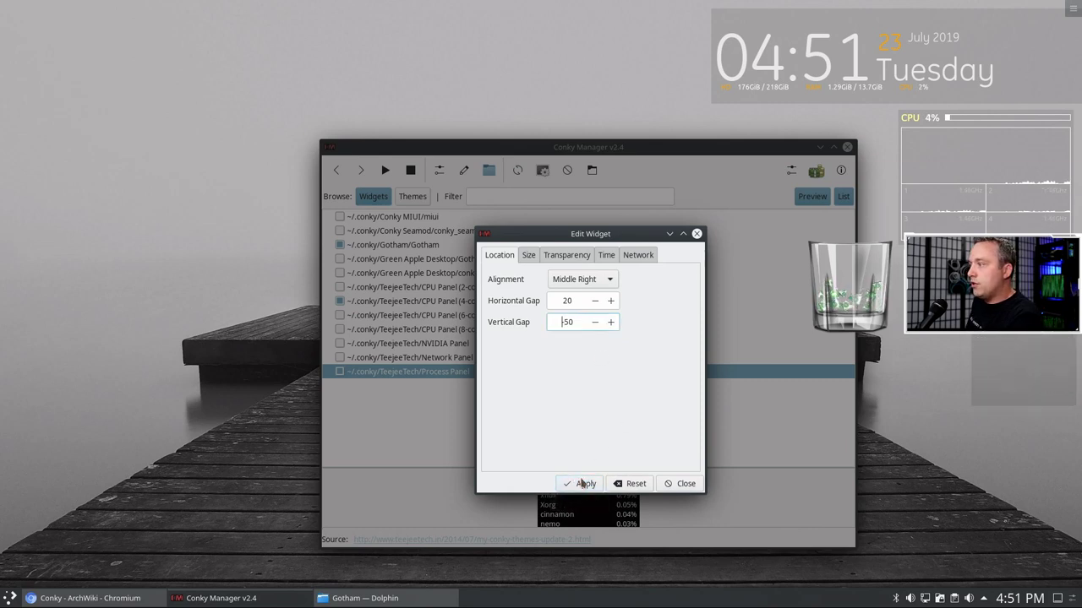
{"action": "left_click", "coordinate": [582, 483]}
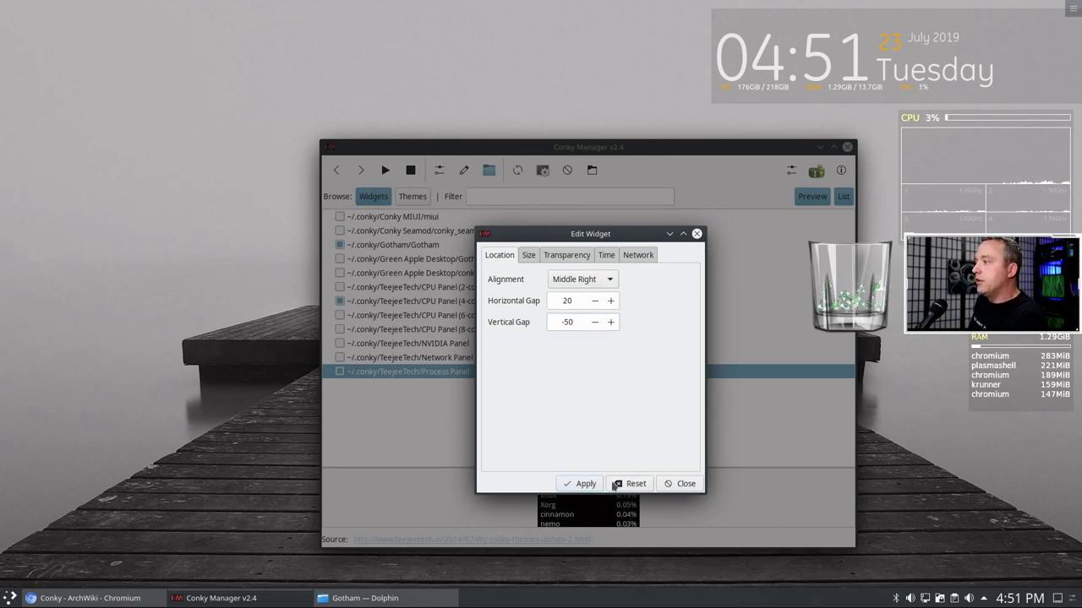
{"action": "left_click", "coordinate": [583, 484]}
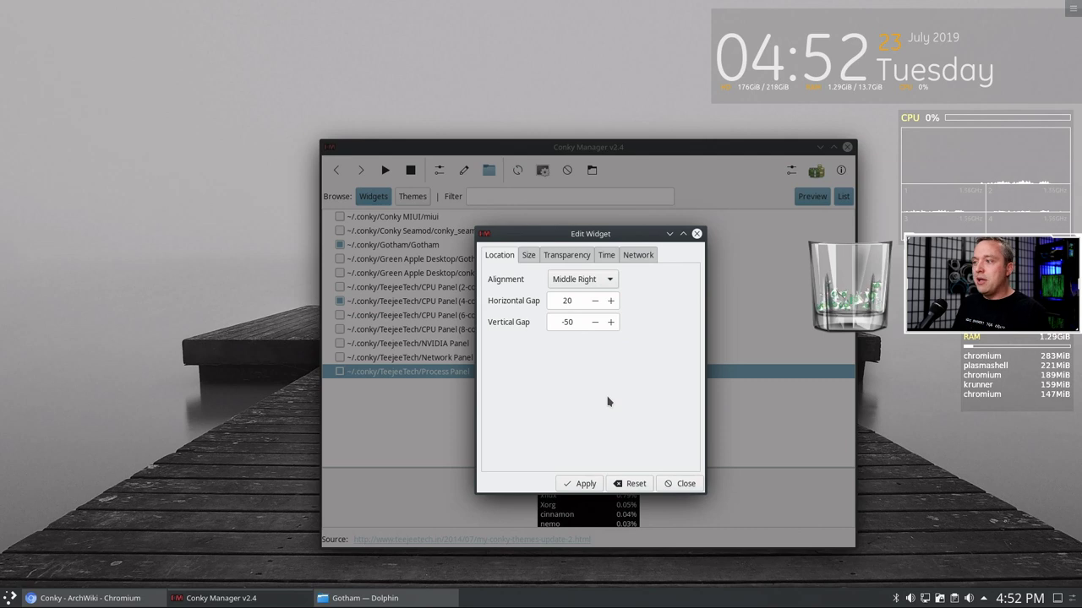
- Open the application launcher and browse its Utilities, Settings and Internet categories
{"action": "left_click", "coordinate": [9, 598]}
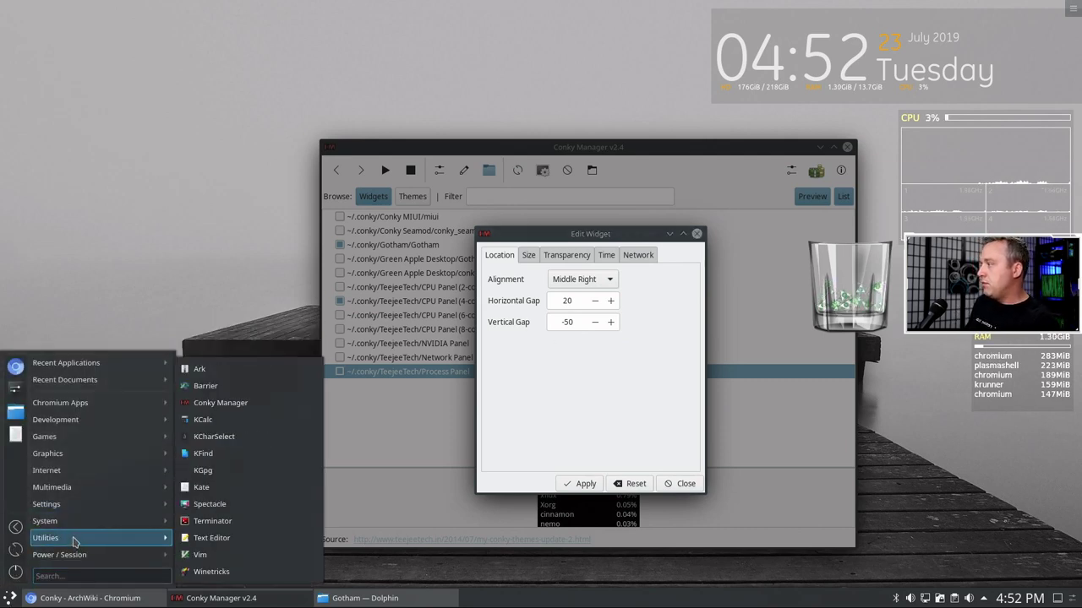
{"action": "mouse_move", "coordinate": [75, 521]}
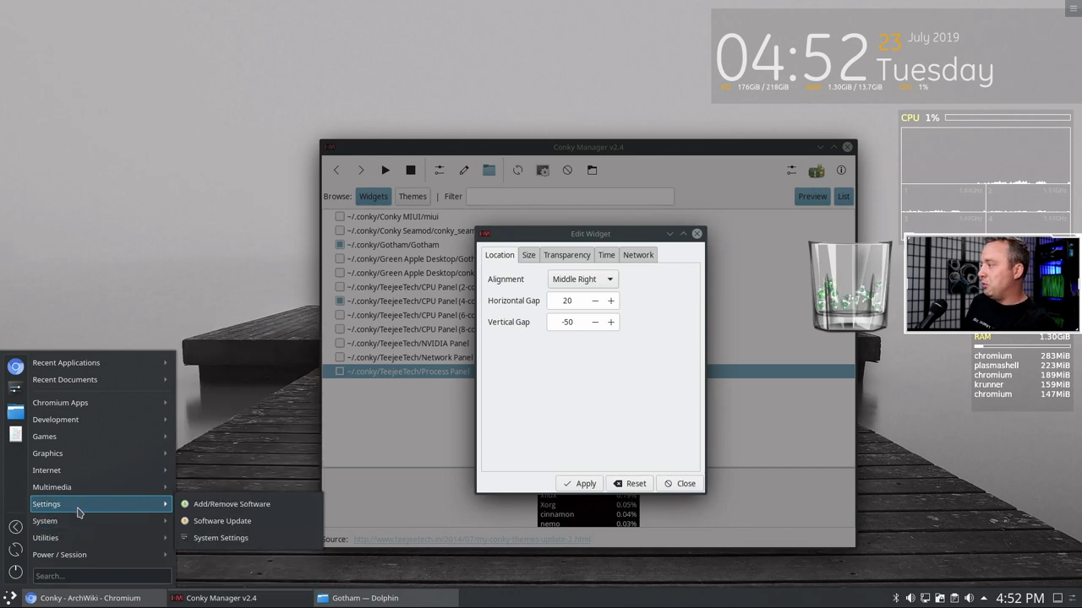
{"action": "mouse_move", "coordinate": [77, 490]}
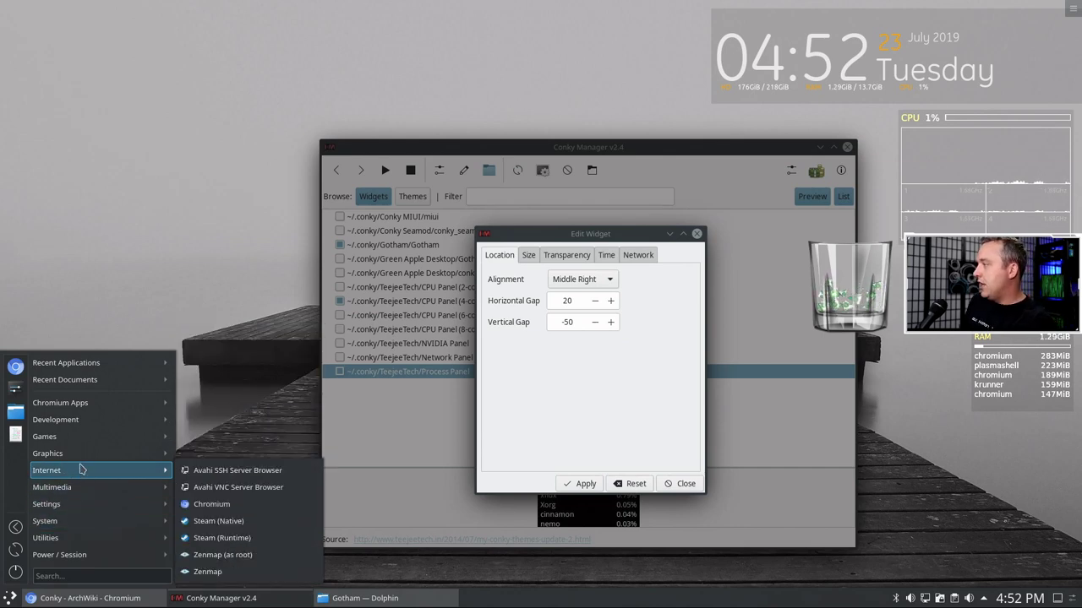
{"action": "mouse_move", "coordinate": [81, 459]}
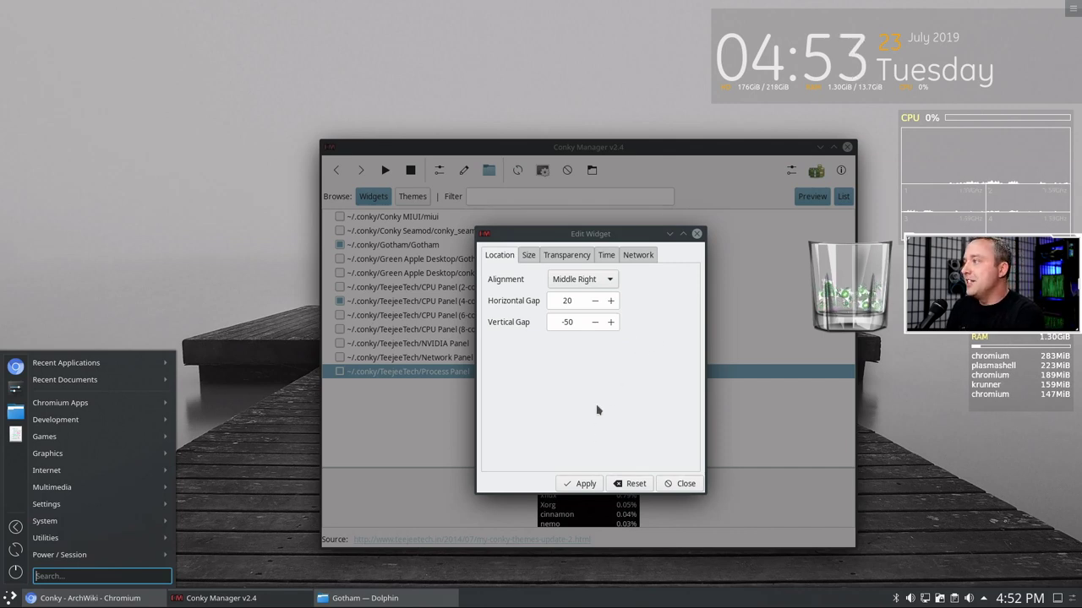
- Apply the final widget settings, close the Edit Widget dialog, then close Conky Manager
{"action": "left_click", "coordinate": [575, 485]}
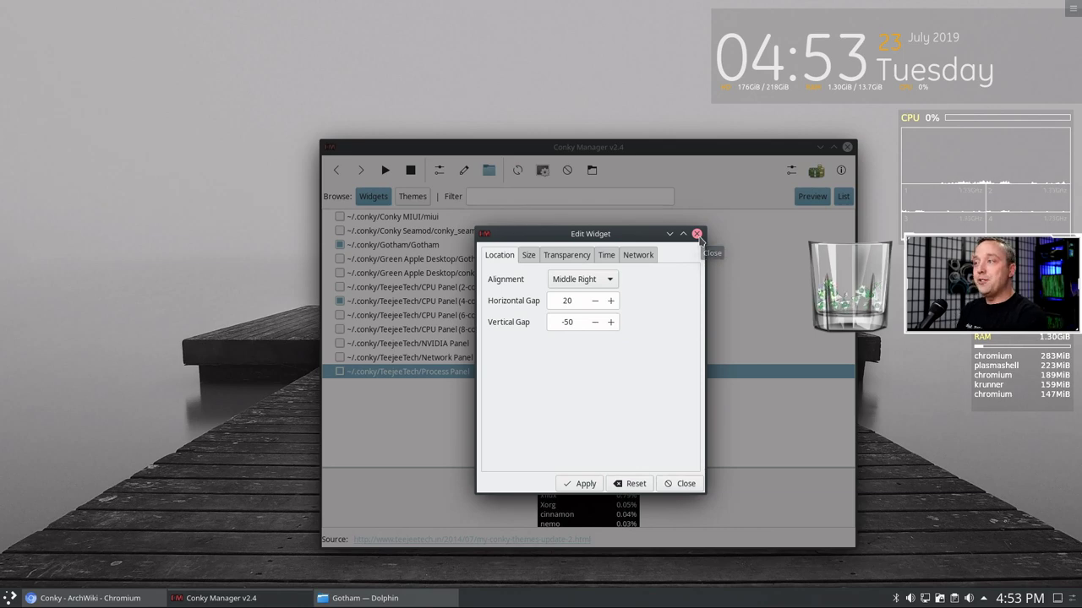
{"action": "left_click", "coordinate": [696, 234]}
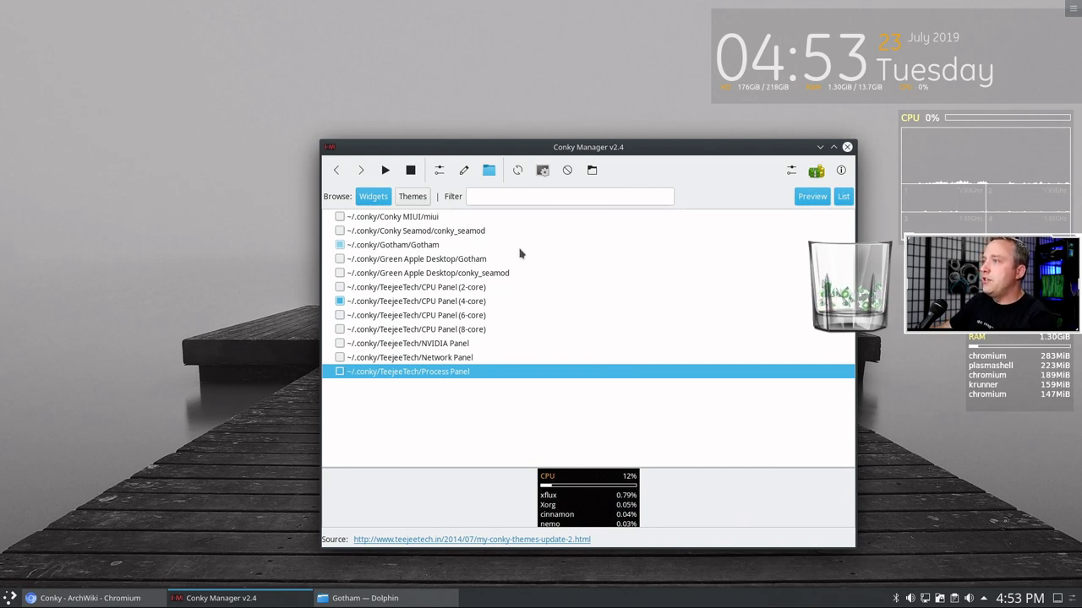
{"action": "left_click", "coordinate": [847, 147]}
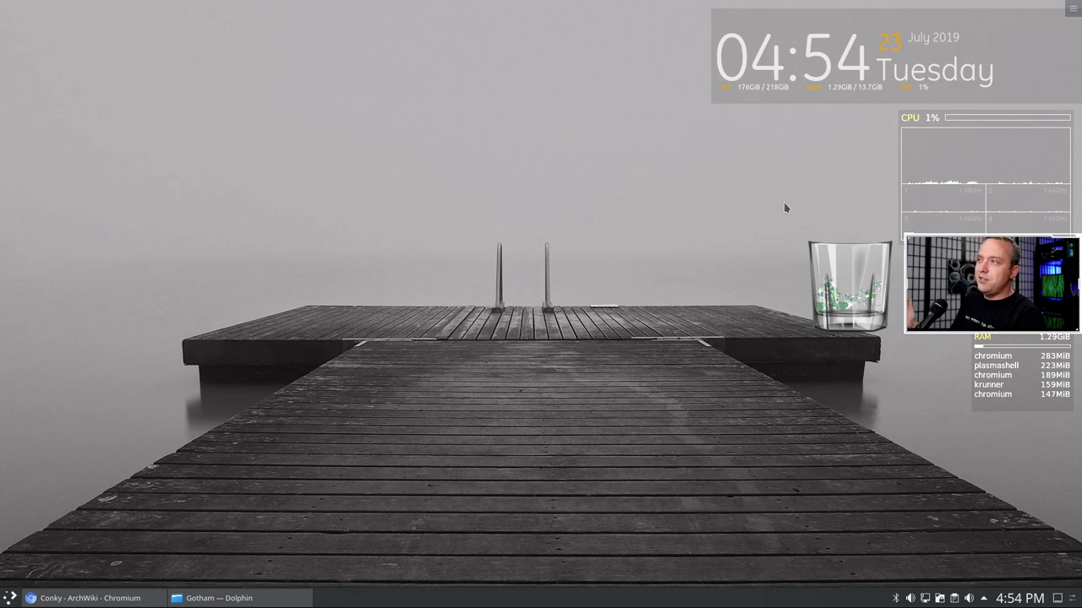
- Back in Chromium, search Google for deviantart in a new tab and open DeviantArt's home page
{"action": "left_click", "coordinate": [62, 587]}
{"action": "left_click", "coordinate": [155, 14]}
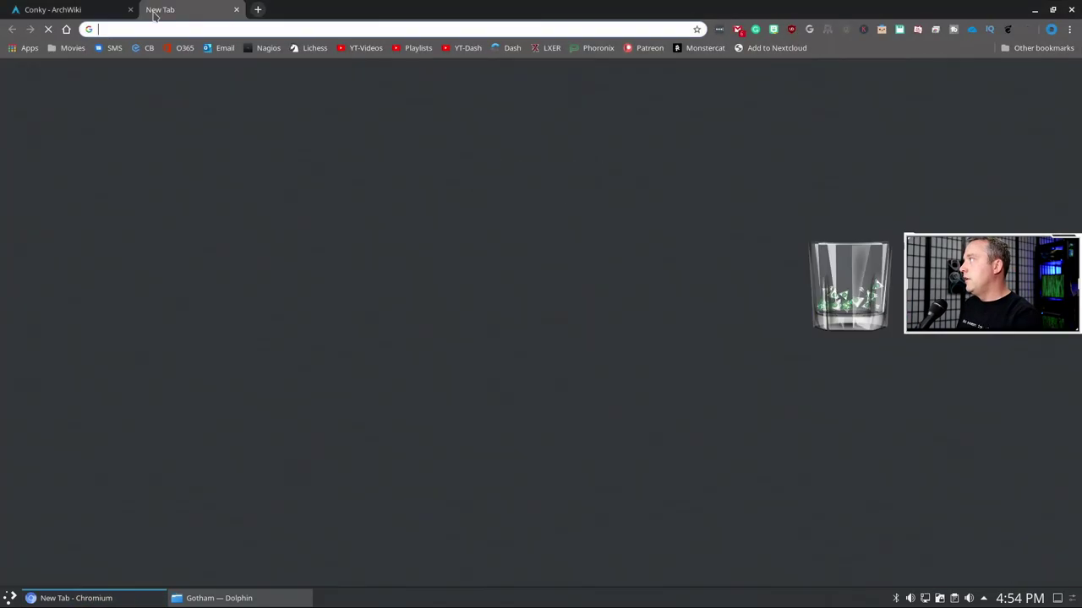
{"action": "type", "text": "devian"}
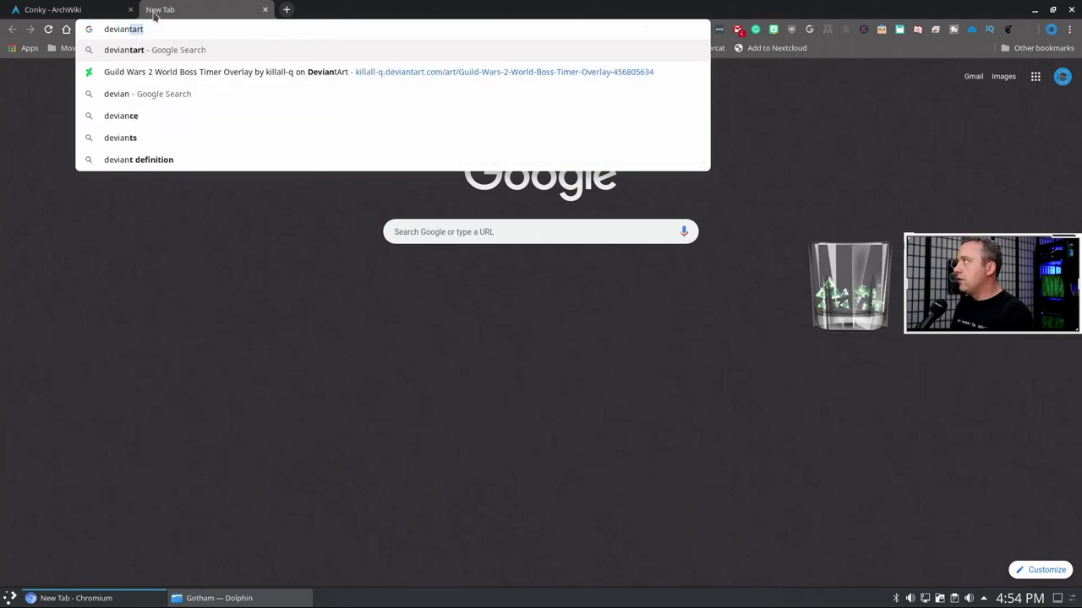
{"action": "key", "text": "Return"}
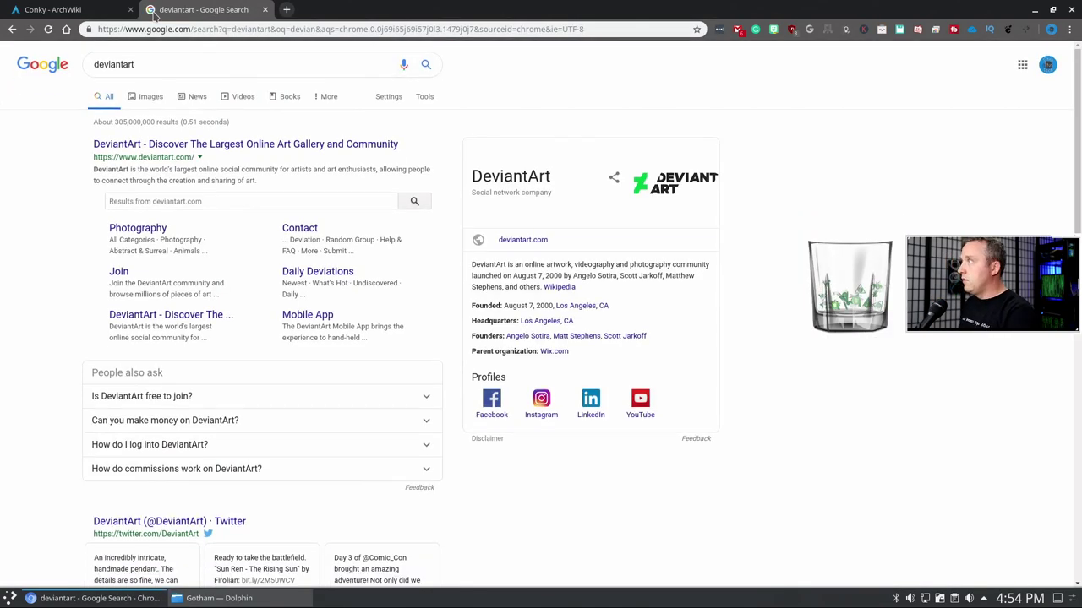
{"action": "left_click", "coordinate": [243, 150]}
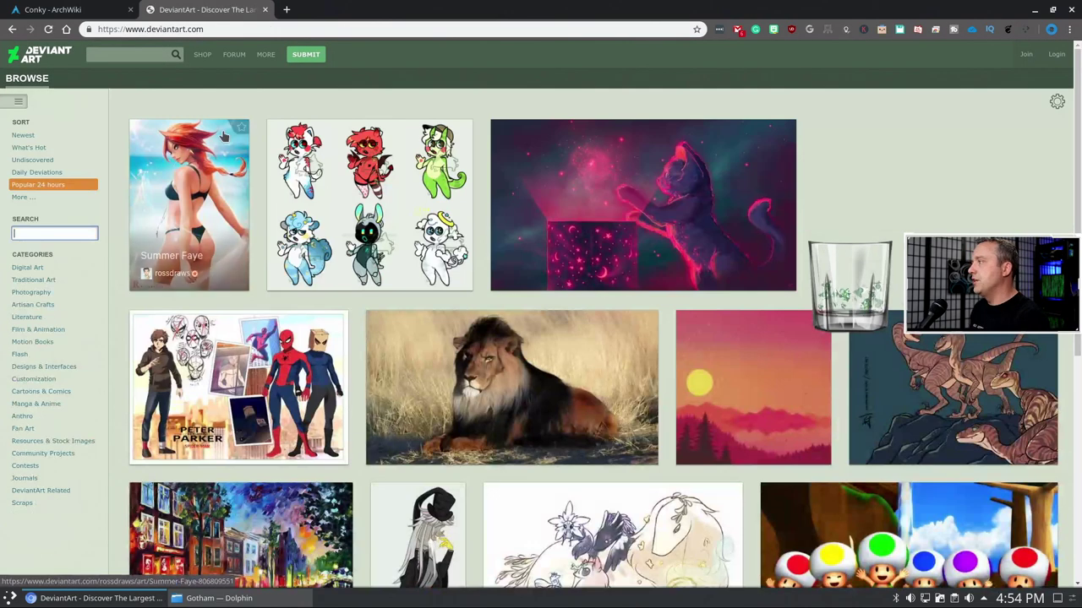
- Search DeviantArt for conky themes
{"action": "left_click", "coordinate": [136, 52]}
{"action": "type", "text": "d"}
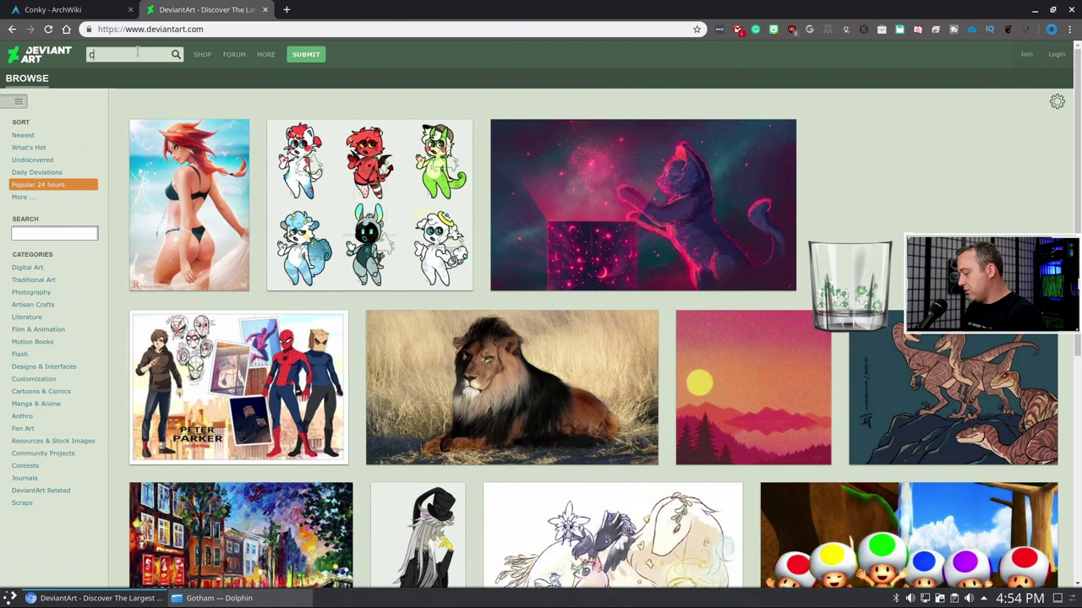
{"action": "type", "text": "onky"}
{"action": "key", "text": "Return"}
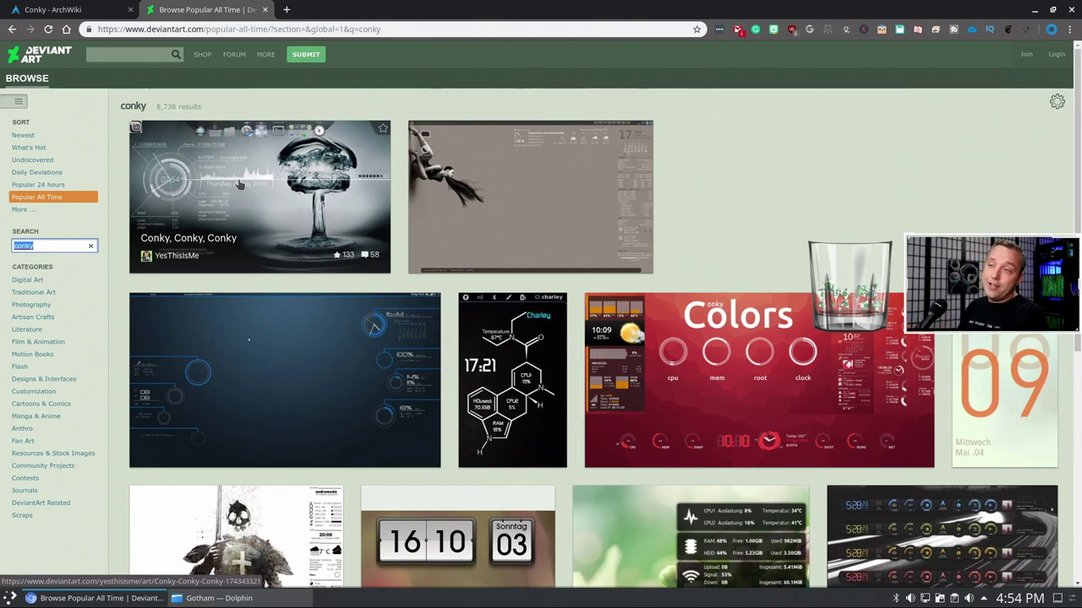
- Open the 'Conky, Conky, Conky' deviation, read through its comments, and return to the results
{"action": "left_click", "coordinate": [239, 184]}
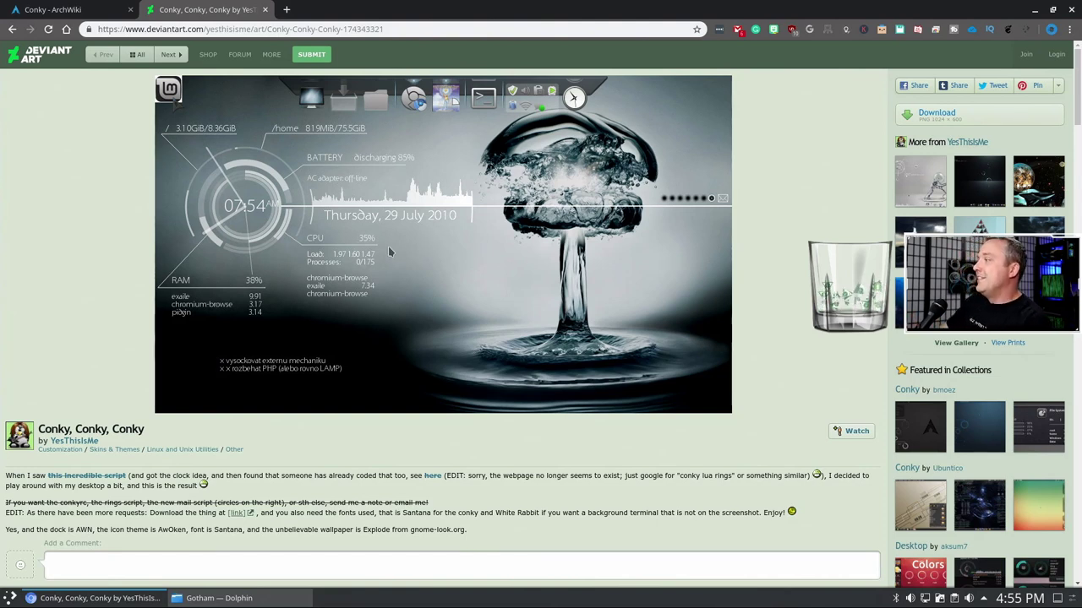
{"action": "scroll", "coordinate": [245, 338], "scroll_direction": "down", "scroll_amount": 3}
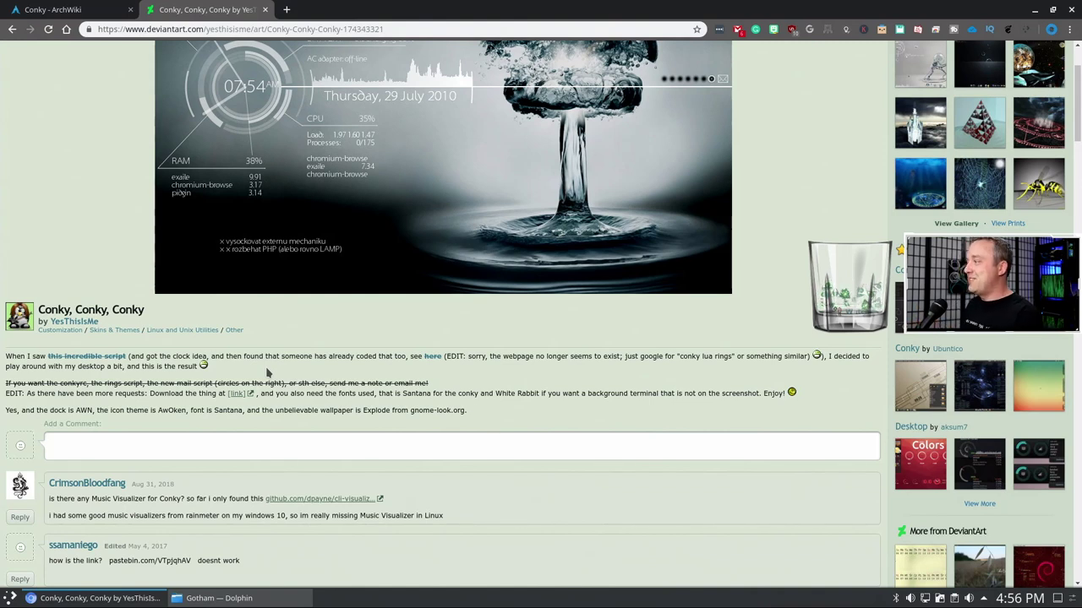
{"action": "scroll", "coordinate": [267, 373], "scroll_direction": "down", "scroll_amount": 3}
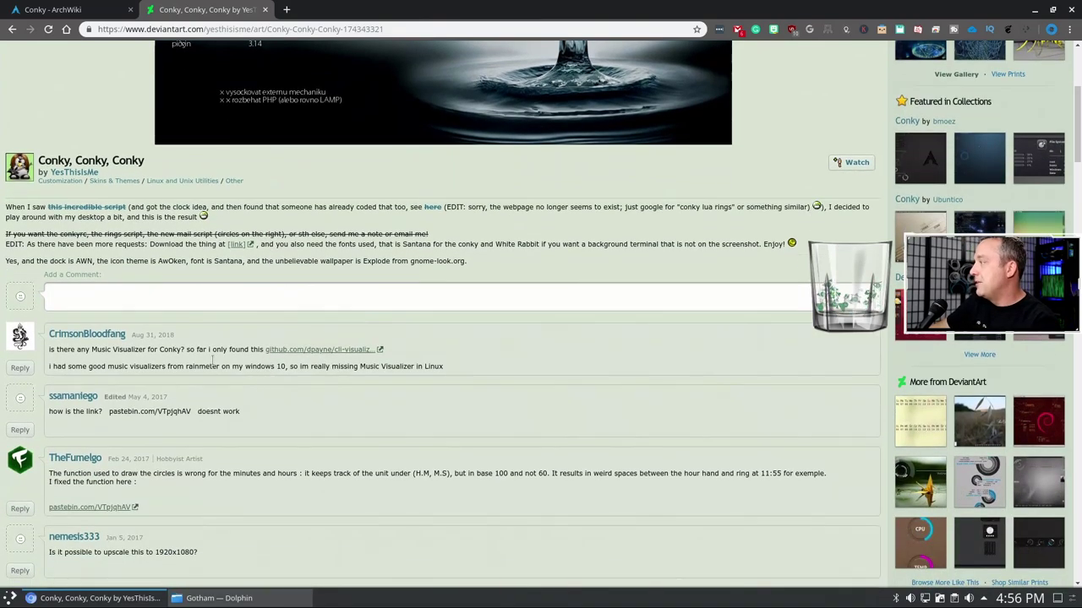
{"action": "left_click", "coordinate": [11, 29]}
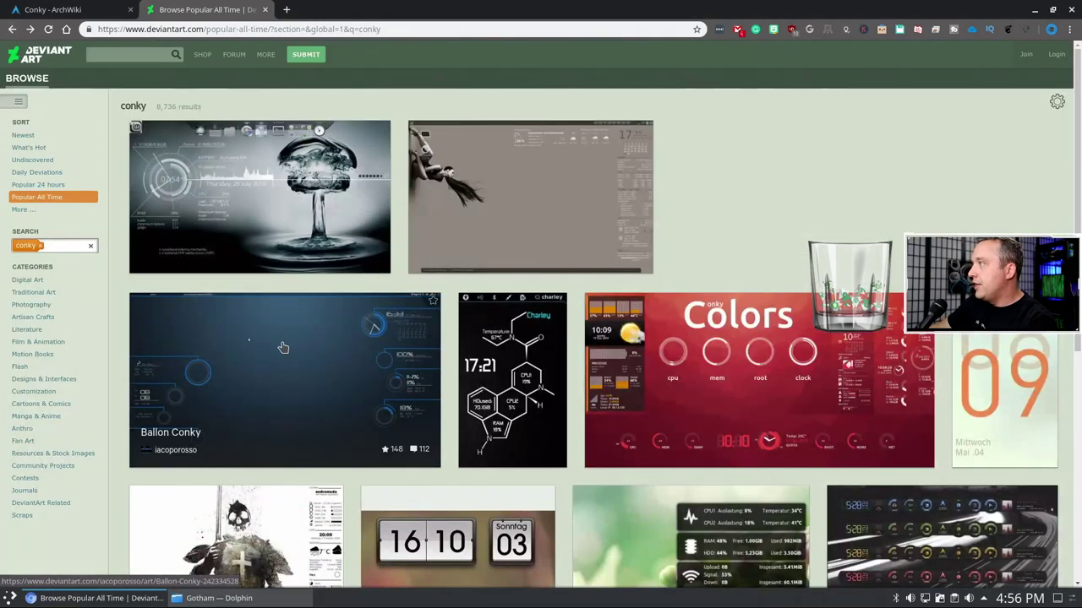
- Open the Ballon Conky deviation from the conky results and download its 1.1 MB RAR archive
{"action": "scroll", "coordinate": [279, 380], "scroll_direction": "down", "scroll_amount": 1}
{"action": "scroll", "coordinate": [278, 379], "scroll_direction": "down", "scroll_amount": 2}
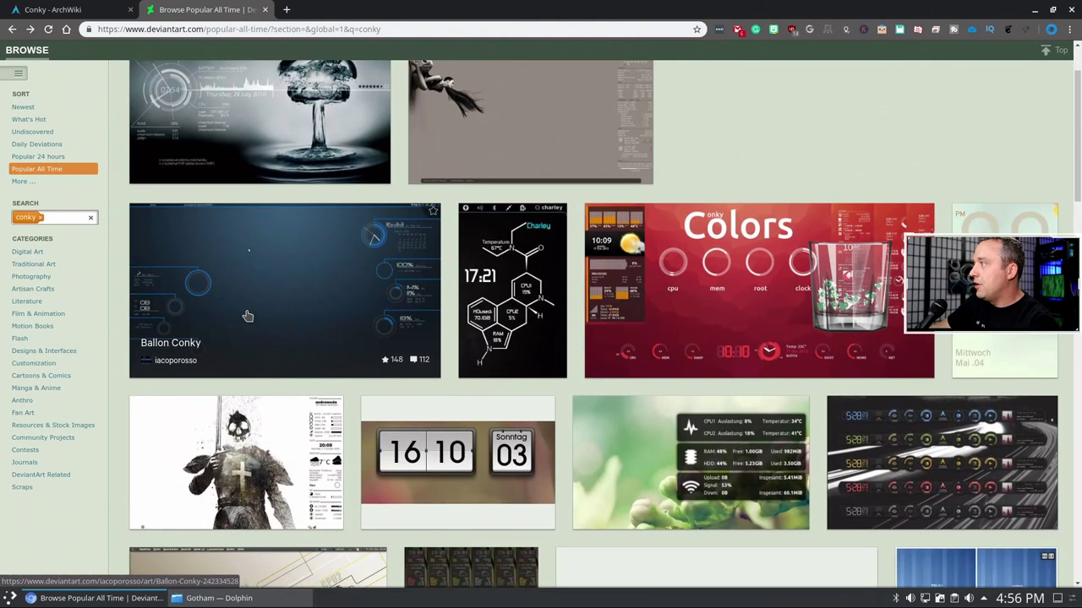
{"action": "left_click", "coordinate": [258, 285]}
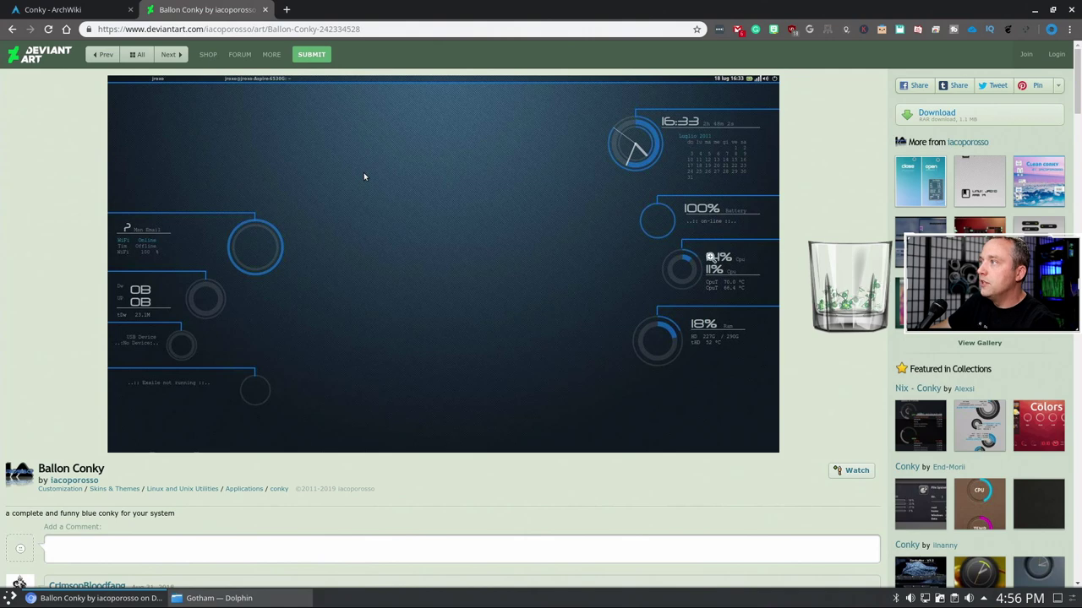
{"action": "scroll", "coordinate": [640, 270], "scroll_direction": "down", "scroll_amount": 3}
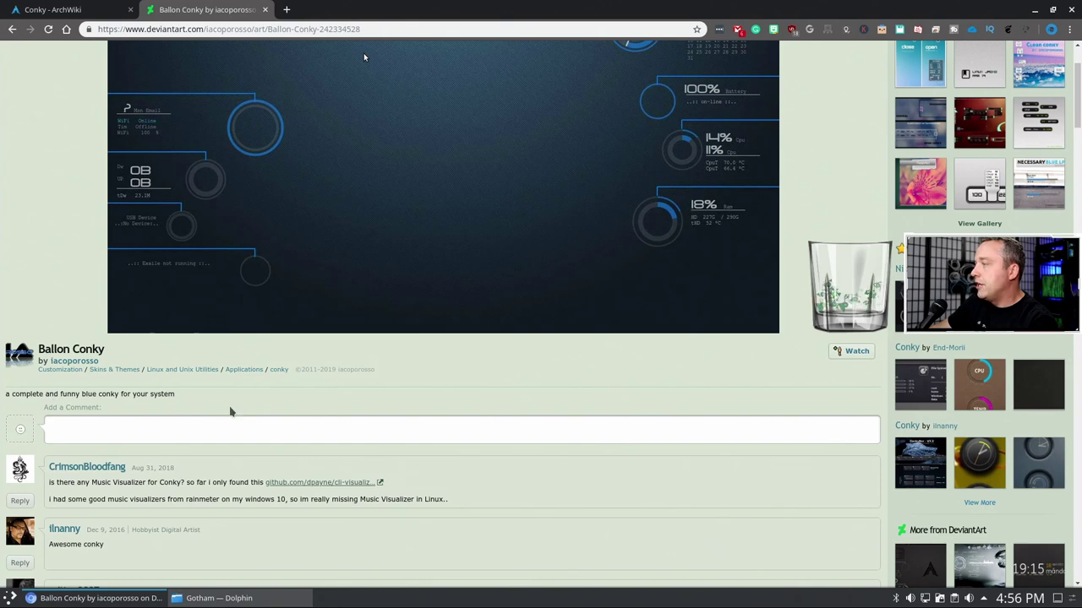
{"action": "scroll", "coordinate": [404, 430], "scroll_direction": "up", "scroll_amount": 1}
{"action": "scroll", "coordinate": [406, 429], "scroll_direction": "up", "scroll_amount": 2}
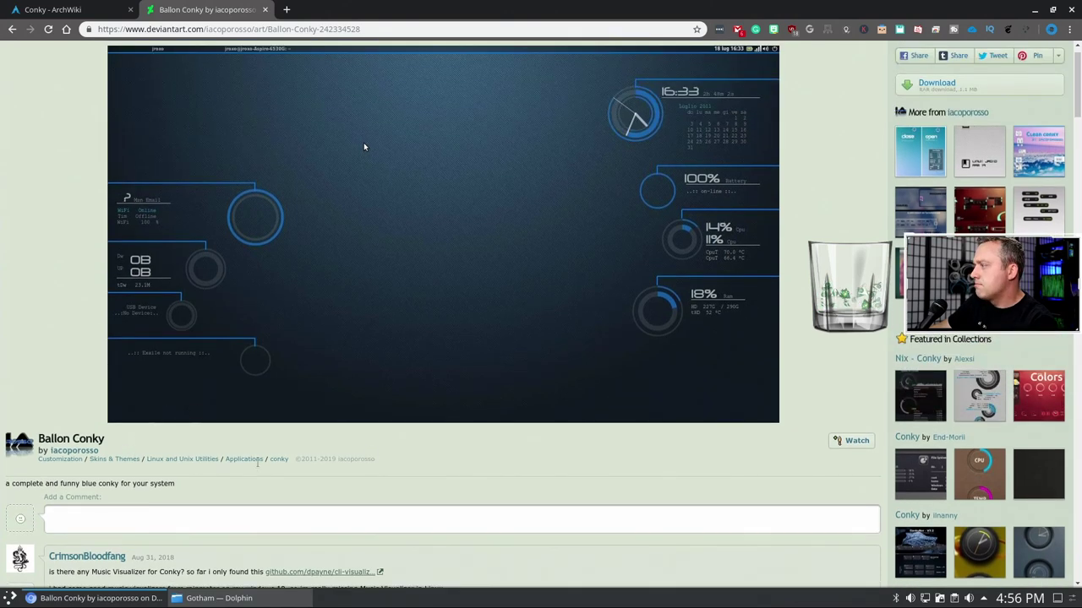
{"action": "scroll", "coordinate": [850, 452], "scroll_direction": "up", "scroll_amount": 1}
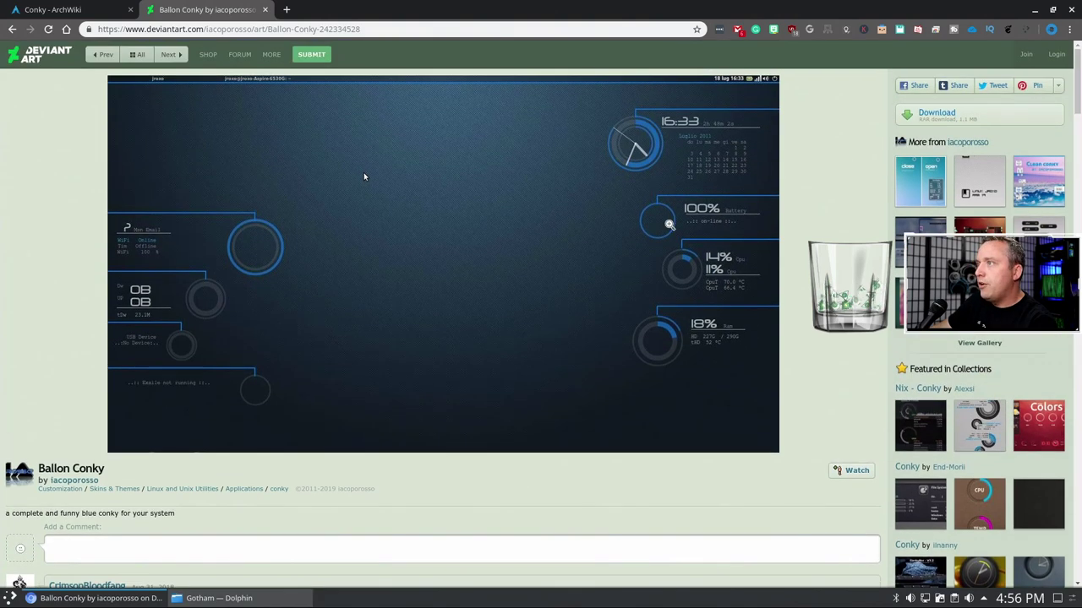
{"action": "left_click", "coordinate": [938, 114]}
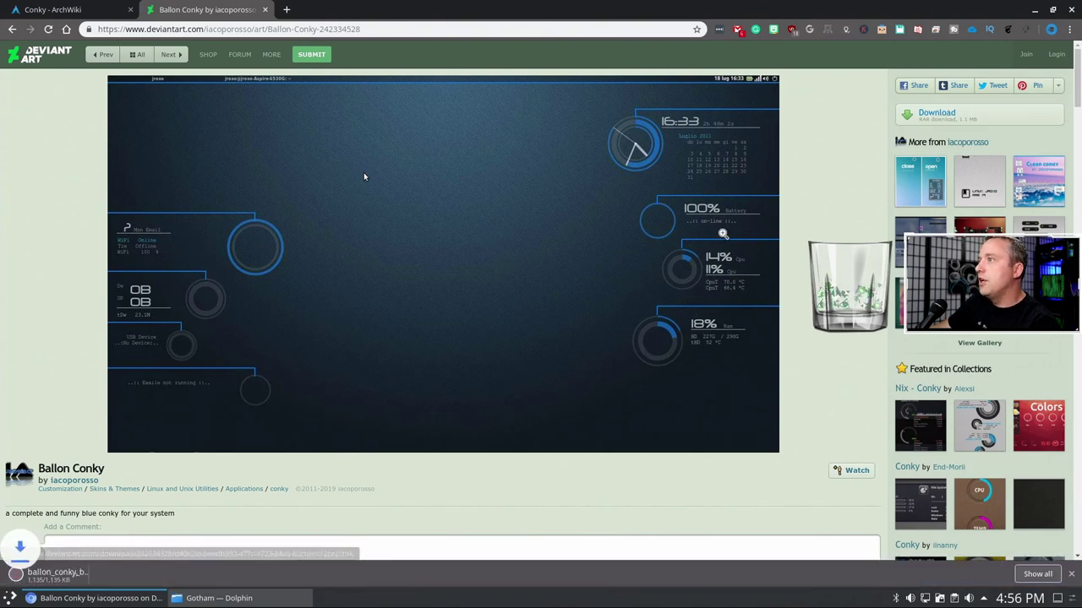
- Extract the Ballon Conky RAR into Downloads with Ark, then close Ark
{"action": "left_click", "coordinate": [68, 576]}
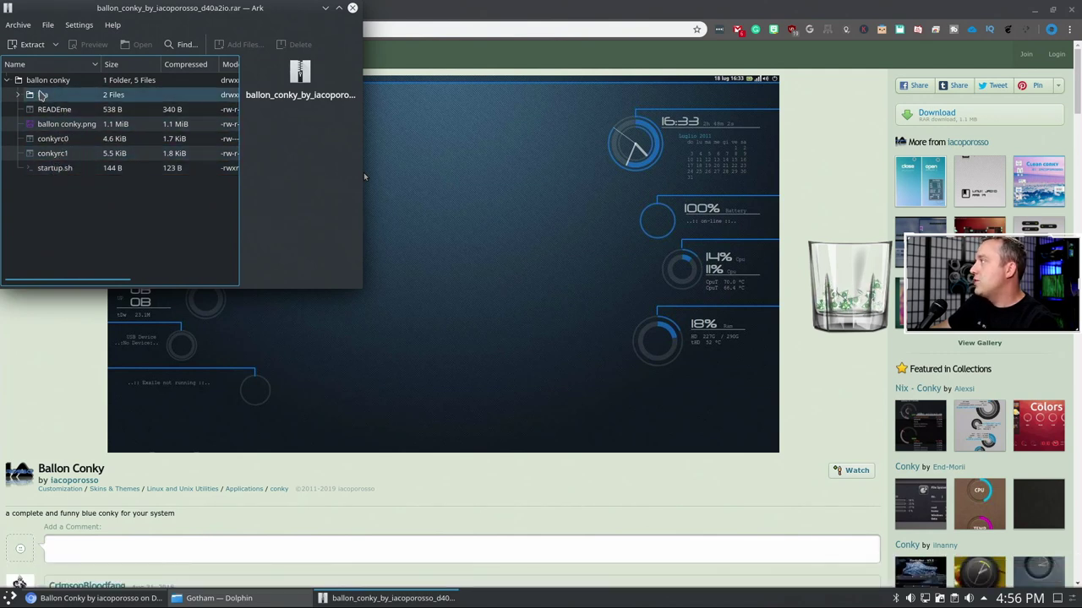
{"action": "left_click", "coordinate": [32, 44]}
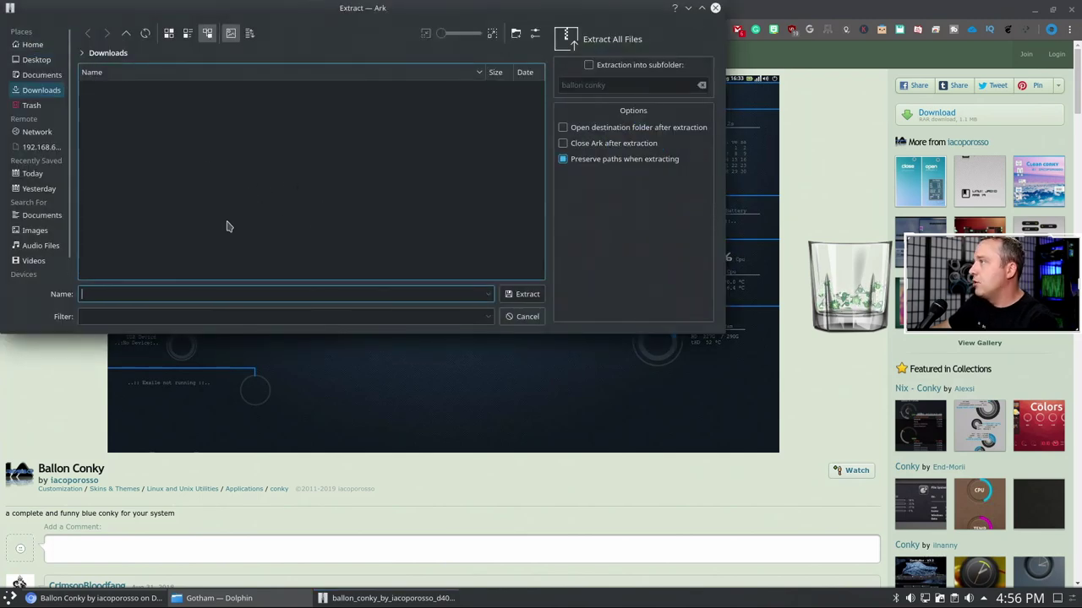
{"action": "left_click", "coordinate": [478, 316]}
{"action": "left_click", "coordinate": [522, 294]}
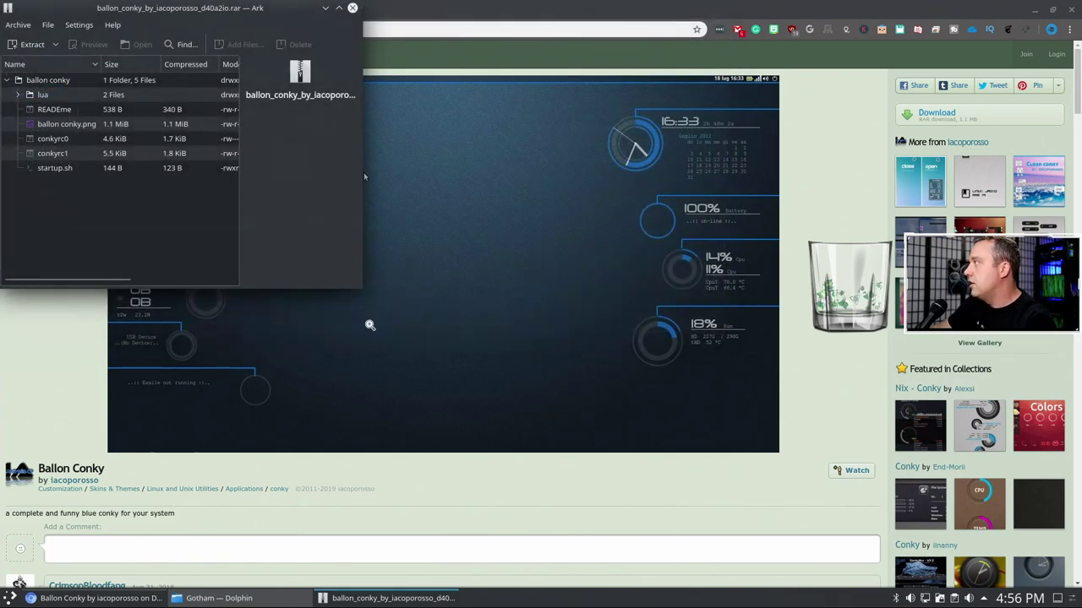
{"action": "left_click", "coordinate": [353, 9]}
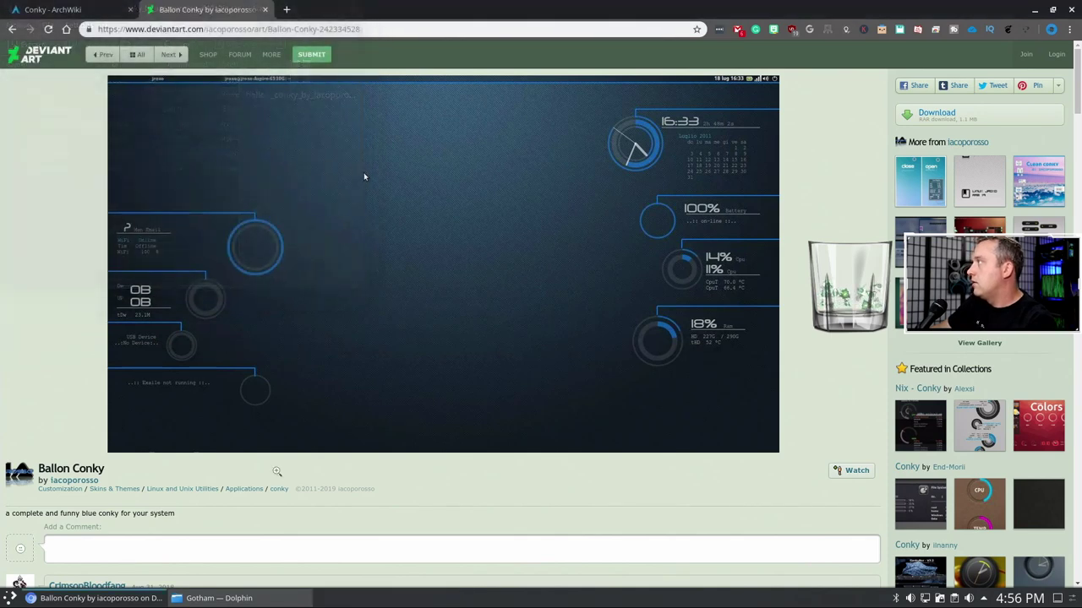
{"action": "left_click", "coordinate": [245, 600]}
- Open the 'ballon conky' folder in Downloads and view startup.sh in Kate
{"action": "left_click", "coordinate": [38, 99]}
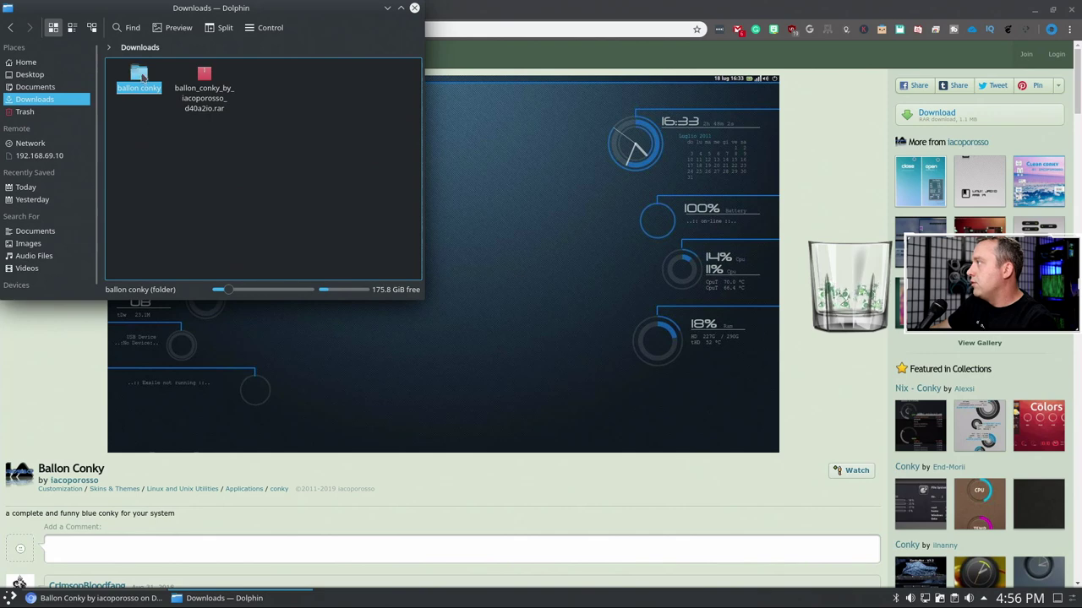
{"action": "left_click", "coordinate": [141, 76]}
{"action": "right_click", "coordinate": [222, 116]}
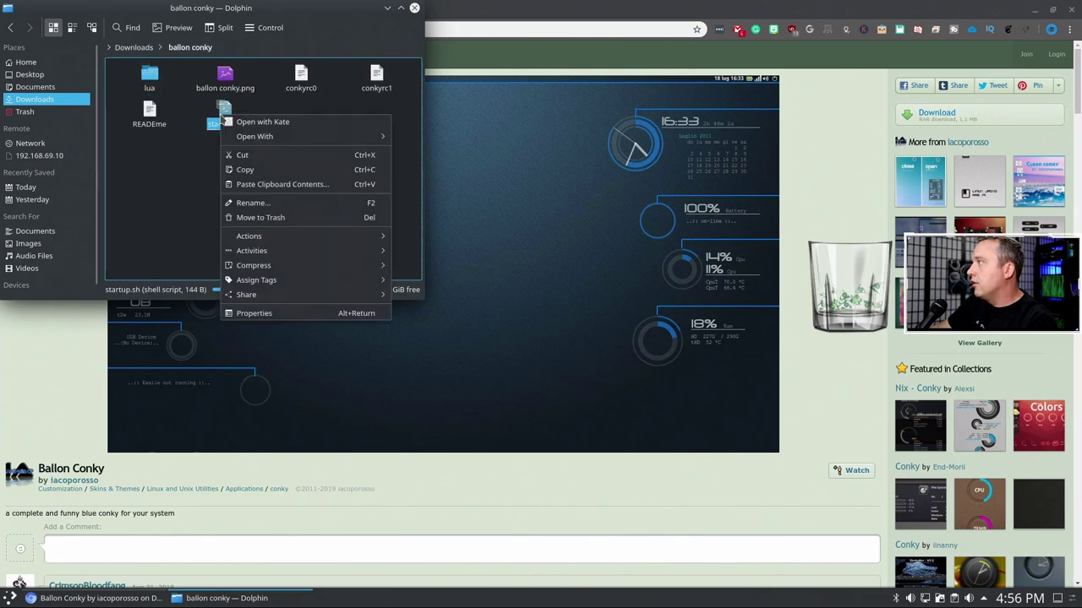
{"action": "left_click", "coordinate": [253, 127]}
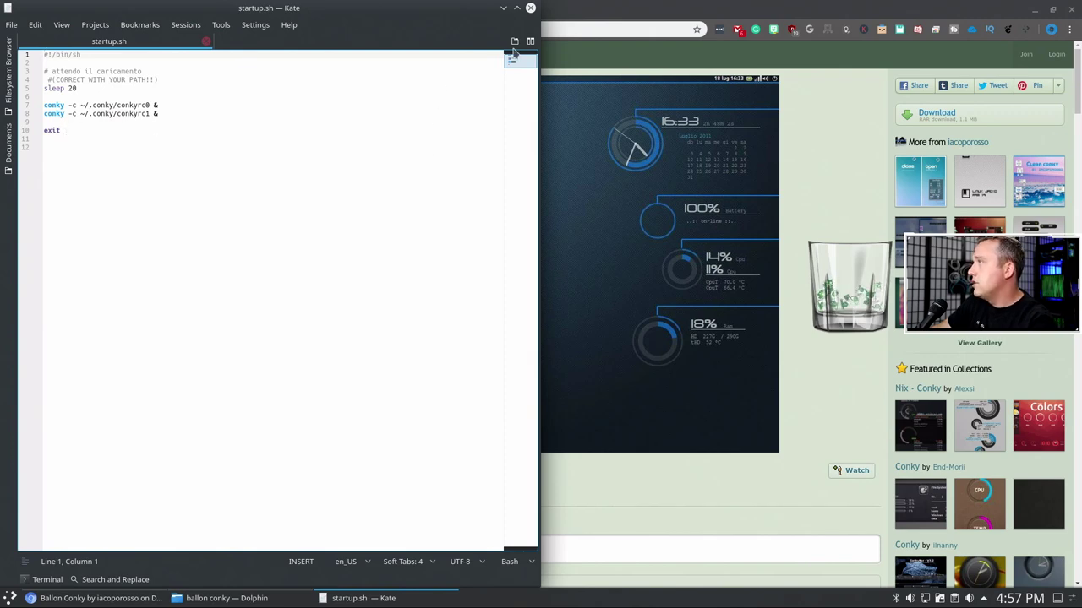
{"action": "left_click", "coordinate": [530, 8]}
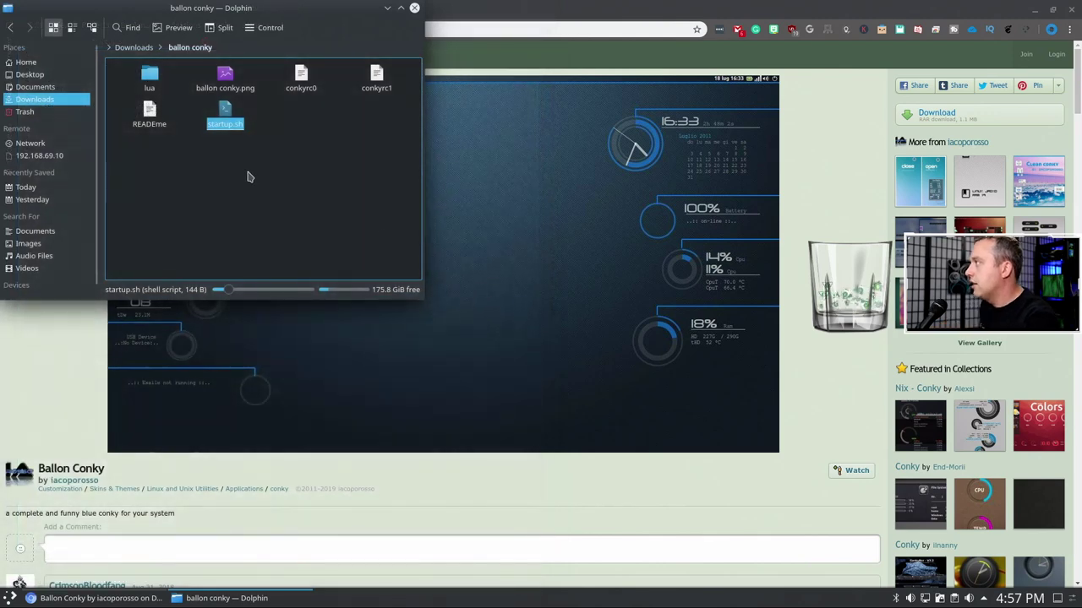
{"action": "left_click", "coordinate": [300, 84]}
{"action": "right_click", "coordinate": [303, 83]}
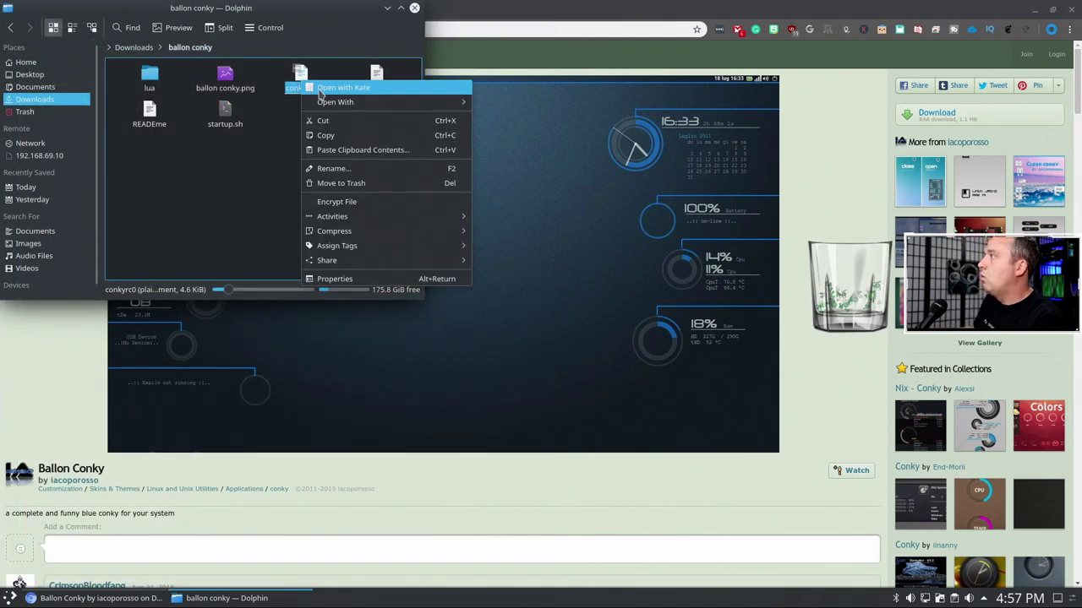
- Read through conkyrc0 in Kate, noting its lua_load of ~/.conky/lua/clock.lua, then close it
{"action": "left_click", "coordinate": [320, 89]}
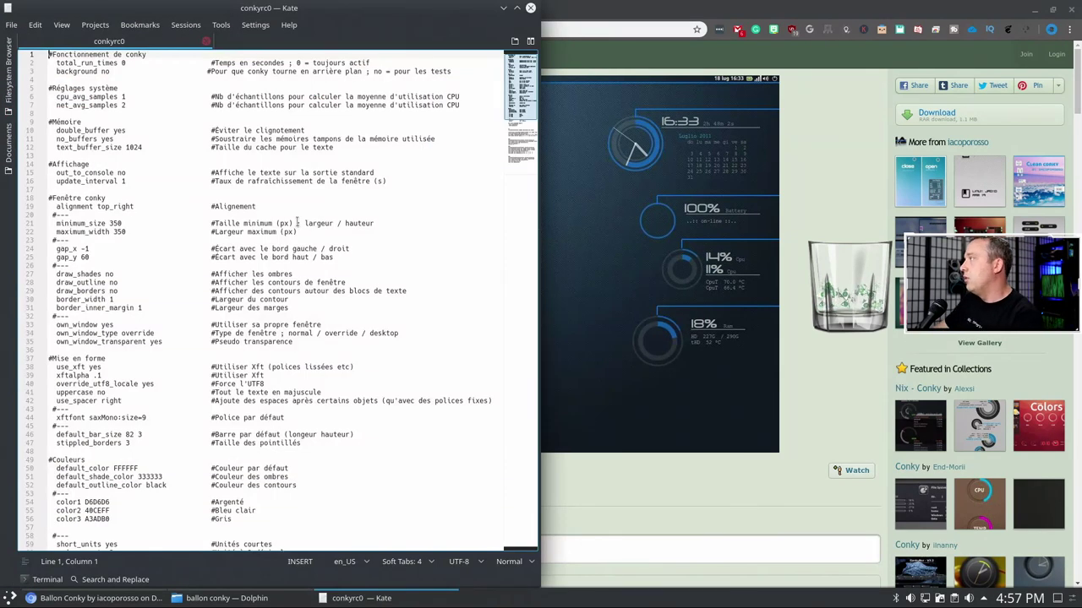
{"action": "scroll", "coordinate": [293, 237], "scroll_direction": "down", "scroll_amount": 5}
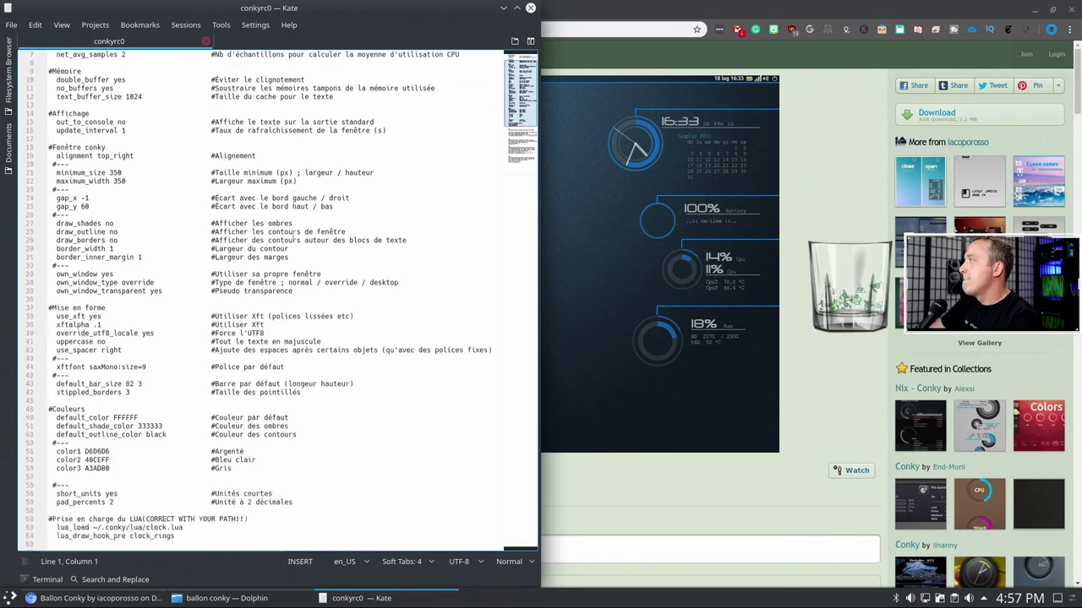
{"action": "scroll", "coordinate": [293, 239], "scroll_direction": "down", "scroll_amount": 2}
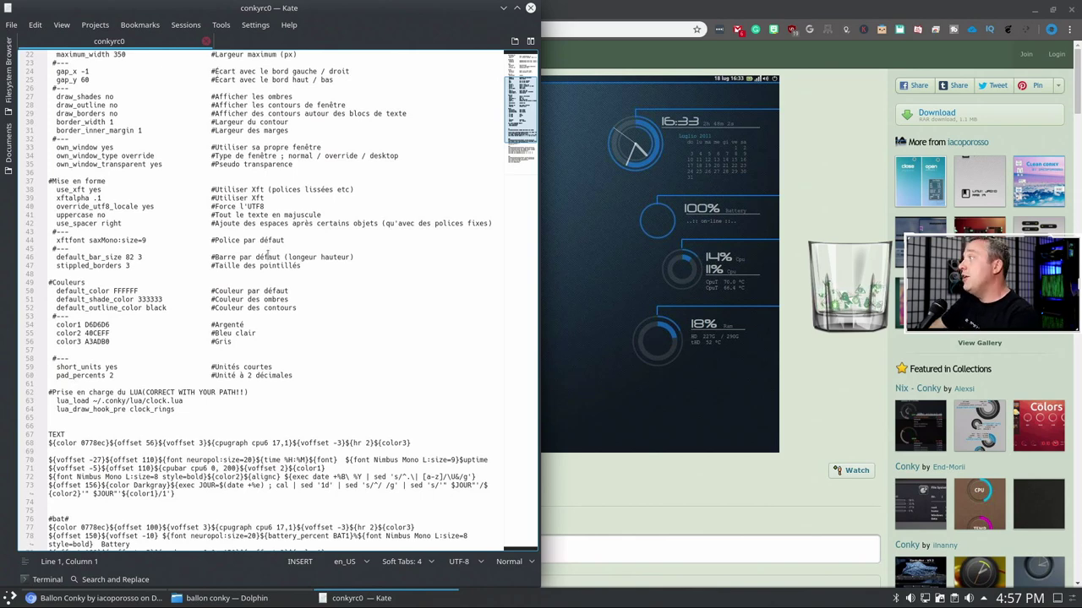
{"action": "scroll", "coordinate": [267, 254], "scroll_direction": "down", "scroll_amount": 4}
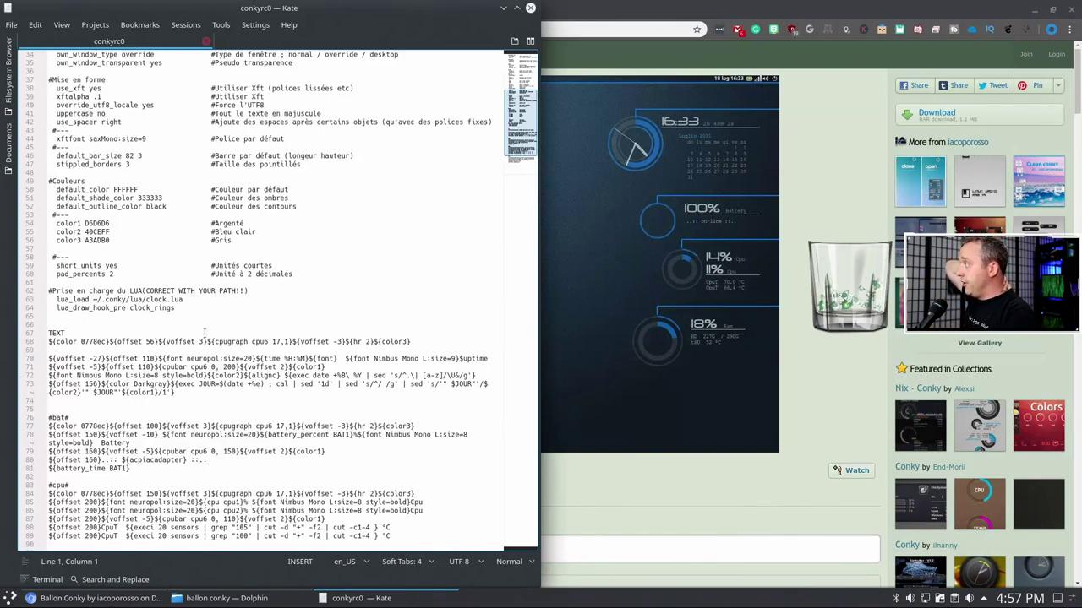
{"action": "scroll", "coordinate": [205, 332], "scroll_direction": "down", "scroll_amount": 6}
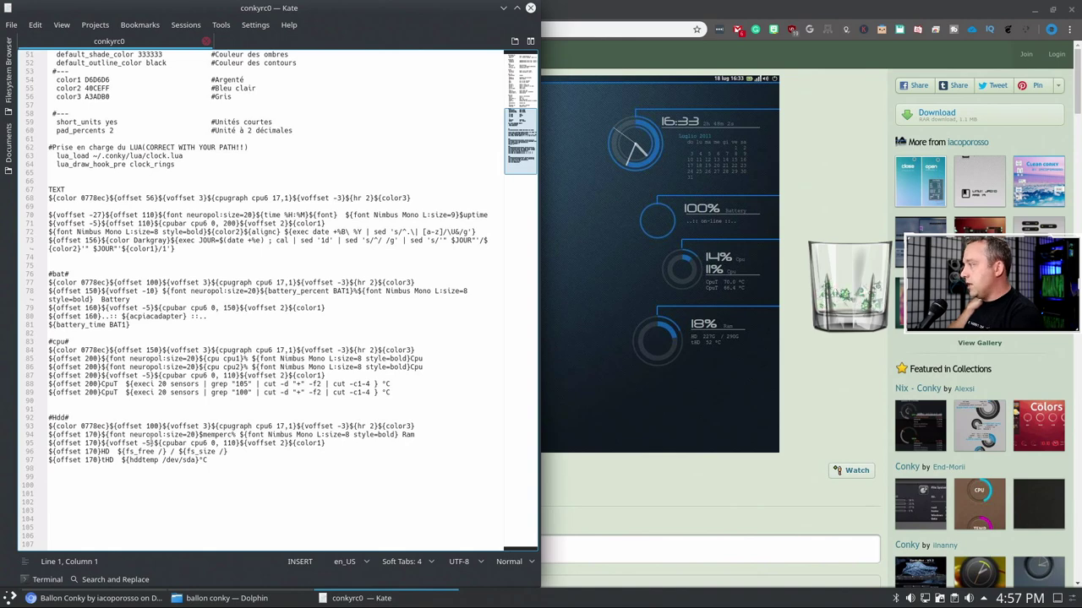
{"action": "scroll", "coordinate": [150, 442], "scroll_direction": "up", "scroll_amount": 5}
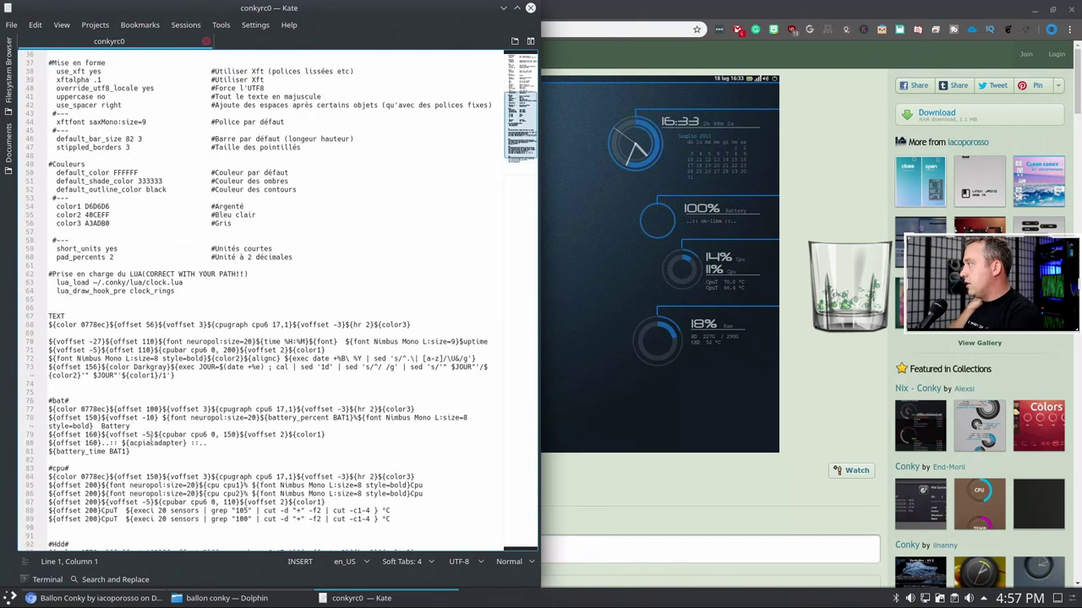
{"action": "scroll", "coordinate": [150, 442], "scroll_direction": "up", "scroll_amount": 5}
{"action": "scroll", "coordinate": [152, 439], "scroll_direction": "up", "scroll_amount": 3}
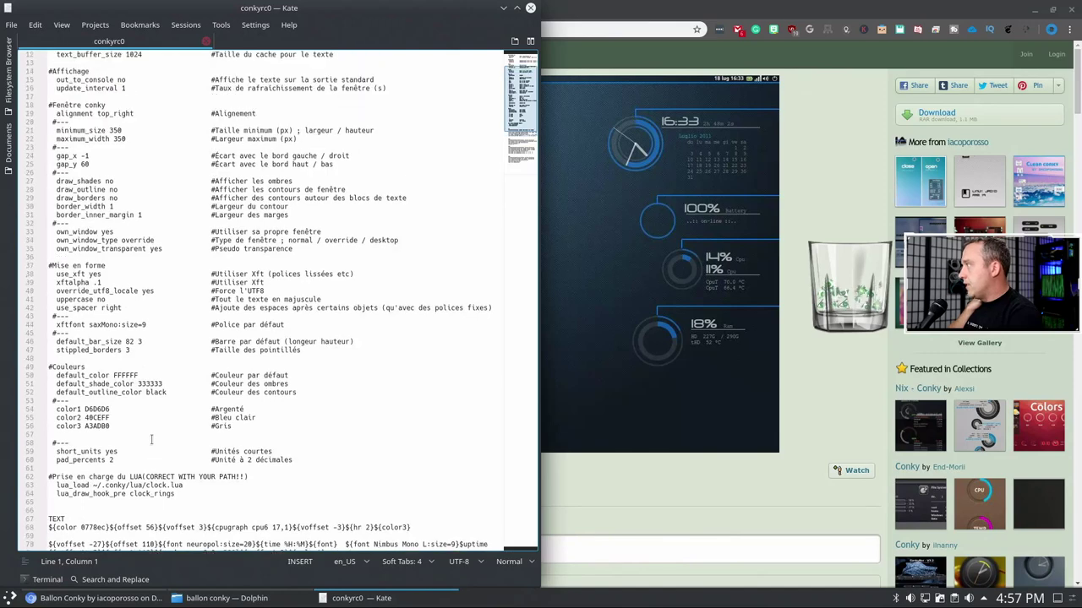
{"action": "scroll", "coordinate": [152, 439], "scroll_direction": "up", "scroll_amount": 3}
{"action": "scroll", "coordinate": [152, 439], "scroll_direction": "up", "scroll_amount": 2}
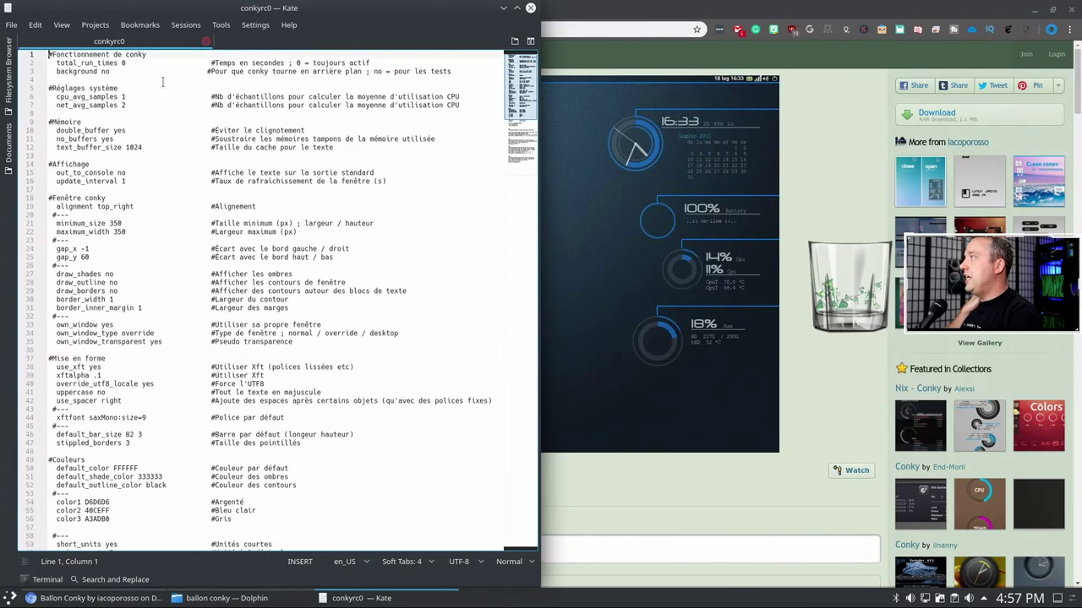
{"action": "left_click", "coordinate": [531, 8]}
{"action": "right_click", "coordinate": [377, 79]}
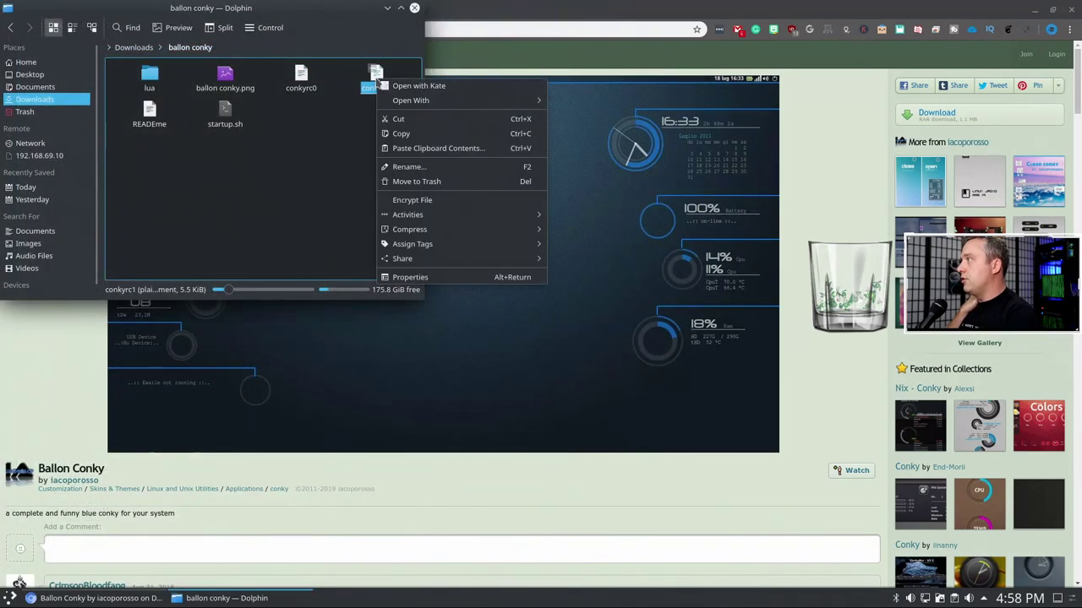
- Read conkyrc1 in Kate, with its clock2.lua lua_load and clock_rings hook, then close it
{"action": "left_click", "coordinate": [402, 88]}
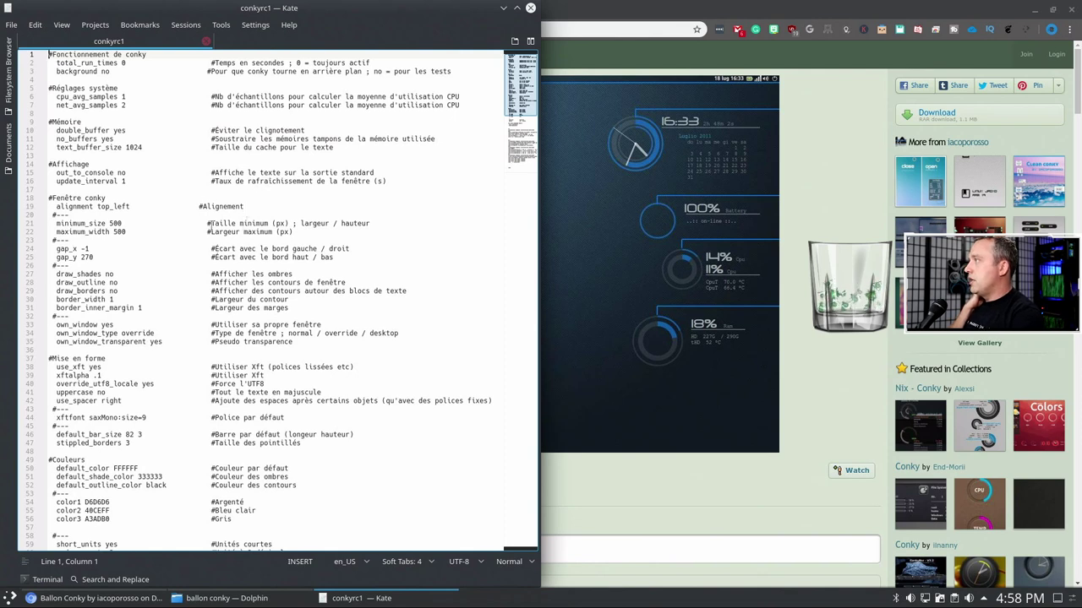
{"action": "scroll", "coordinate": [108, 177], "scroll_direction": "down", "scroll_amount": 2}
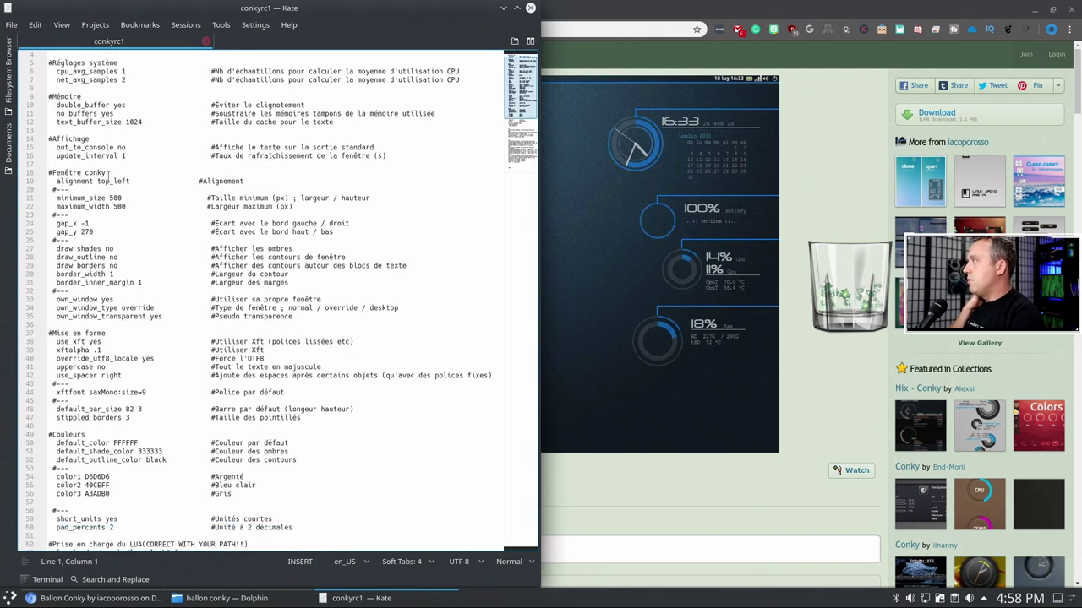
{"action": "scroll", "coordinate": [109, 176], "scroll_direction": "down", "scroll_amount": 1}
{"action": "scroll", "coordinate": [107, 176], "scroll_direction": "down", "scroll_amount": 5}
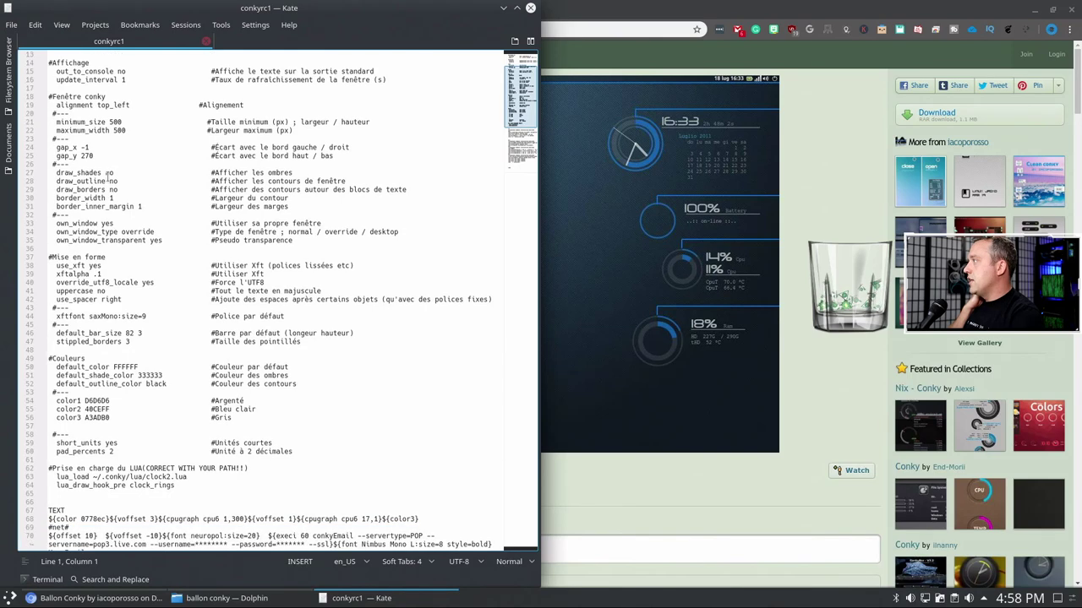
{"action": "scroll", "coordinate": [108, 176], "scroll_direction": "down", "scroll_amount": 5}
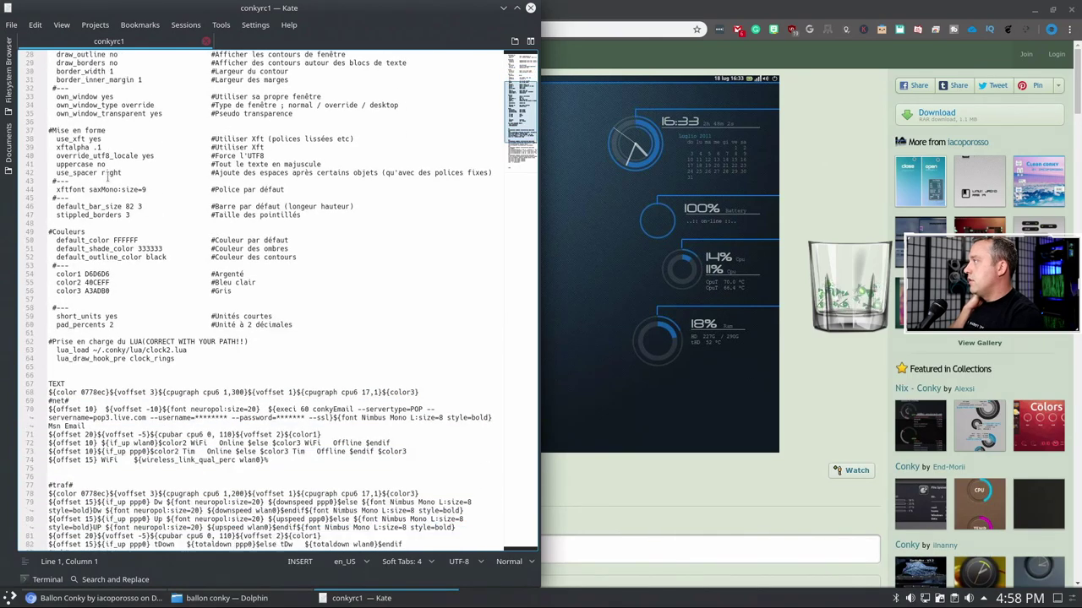
{"action": "scroll", "coordinate": [108, 176], "scroll_direction": "down", "scroll_amount": 4}
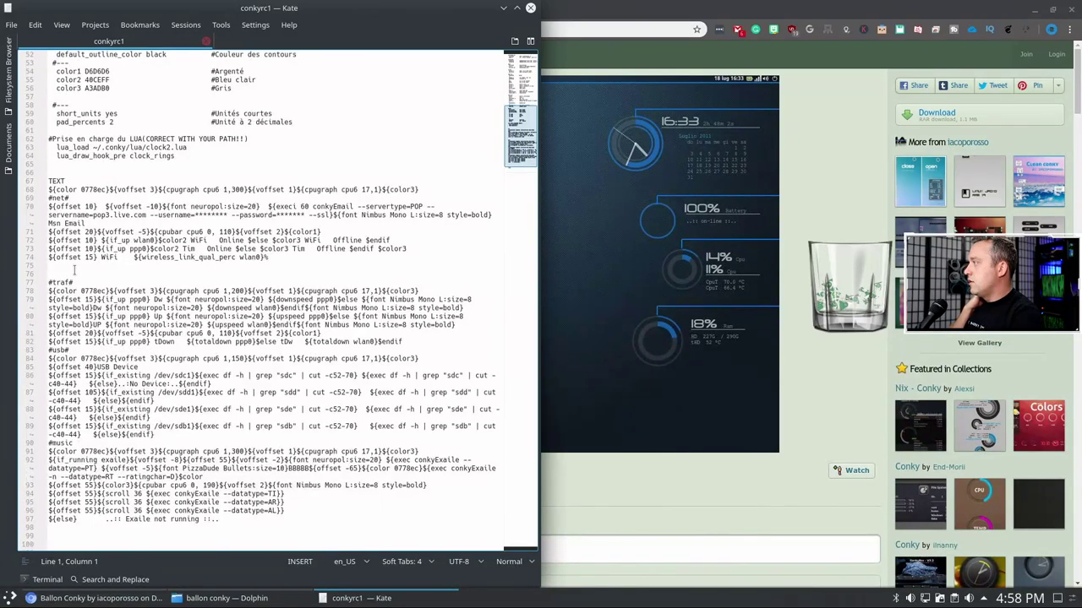
{"action": "scroll", "coordinate": [97, 300], "scroll_direction": "down", "scroll_amount": 1}
{"action": "scroll", "coordinate": [97, 300], "scroll_direction": "down", "scroll_amount": 1}
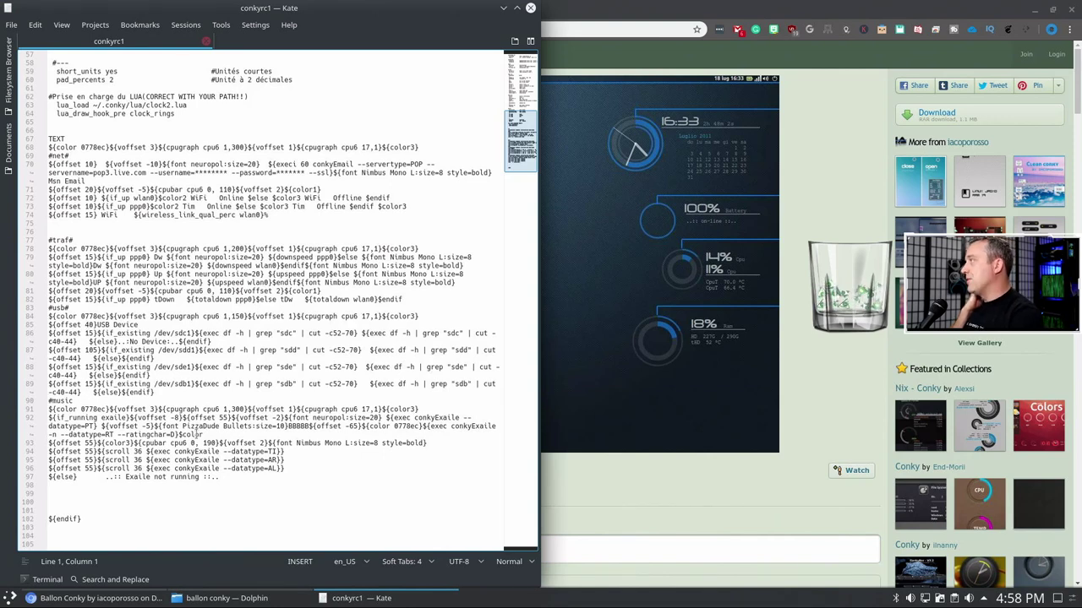
{"action": "left_click", "coordinate": [207, 42]}
- Go into the theme's lua folder and open clock.lua in Kate
{"action": "left_click", "coordinate": [530, 7]}
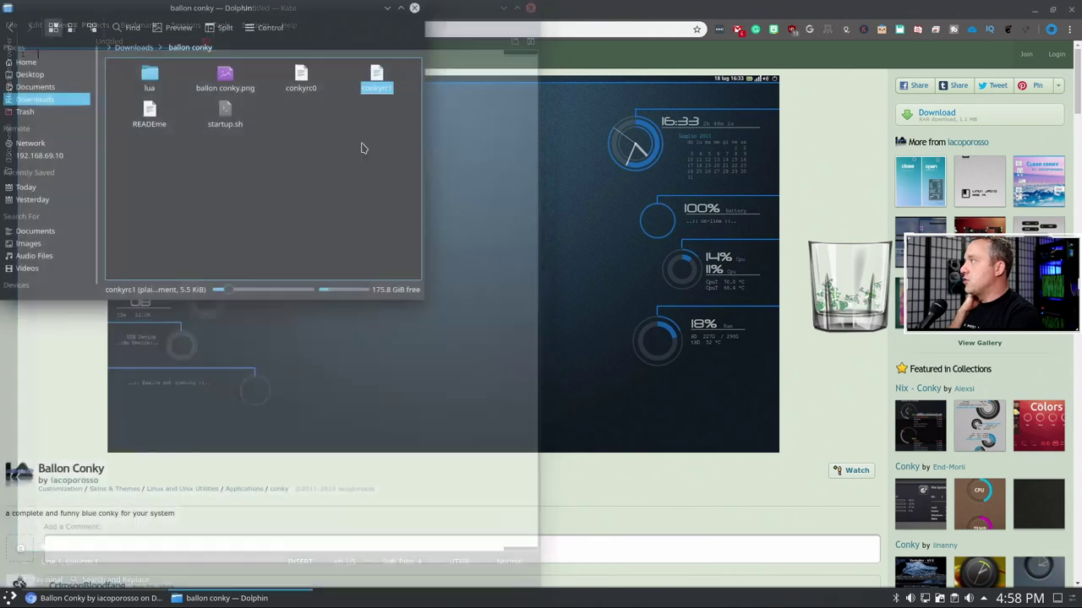
{"action": "left_click", "coordinate": [150, 78]}
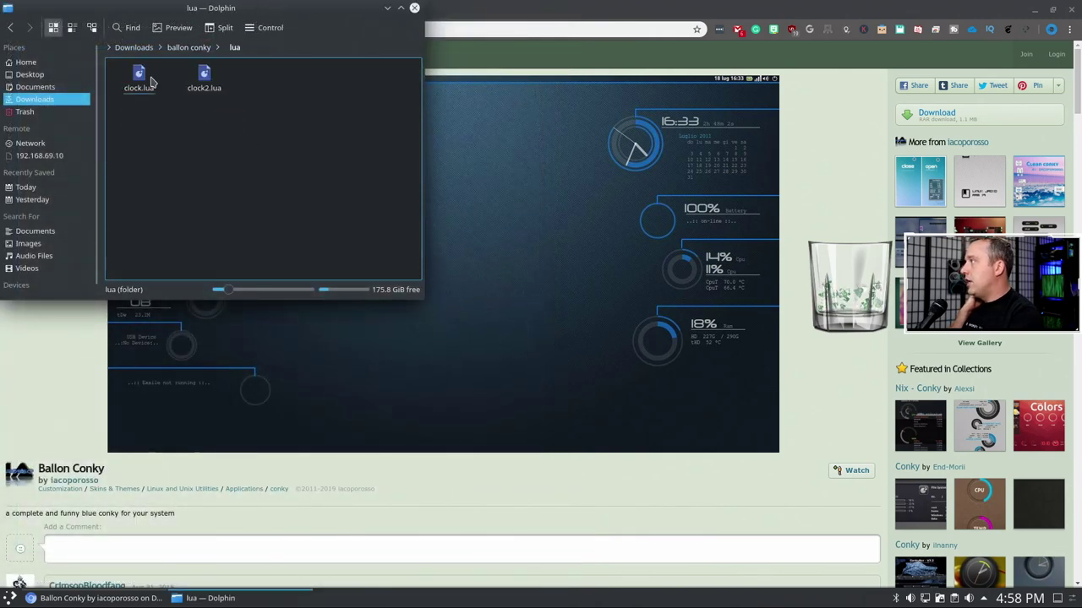
{"action": "right_click", "coordinate": [143, 83]}
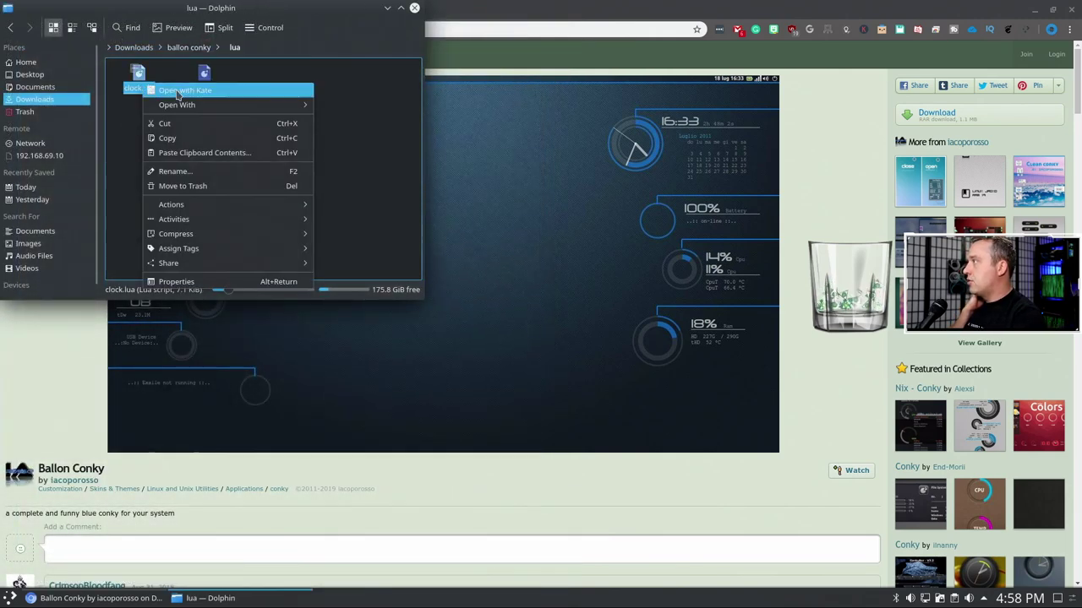
{"action": "left_click", "coordinate": [178, 91]}
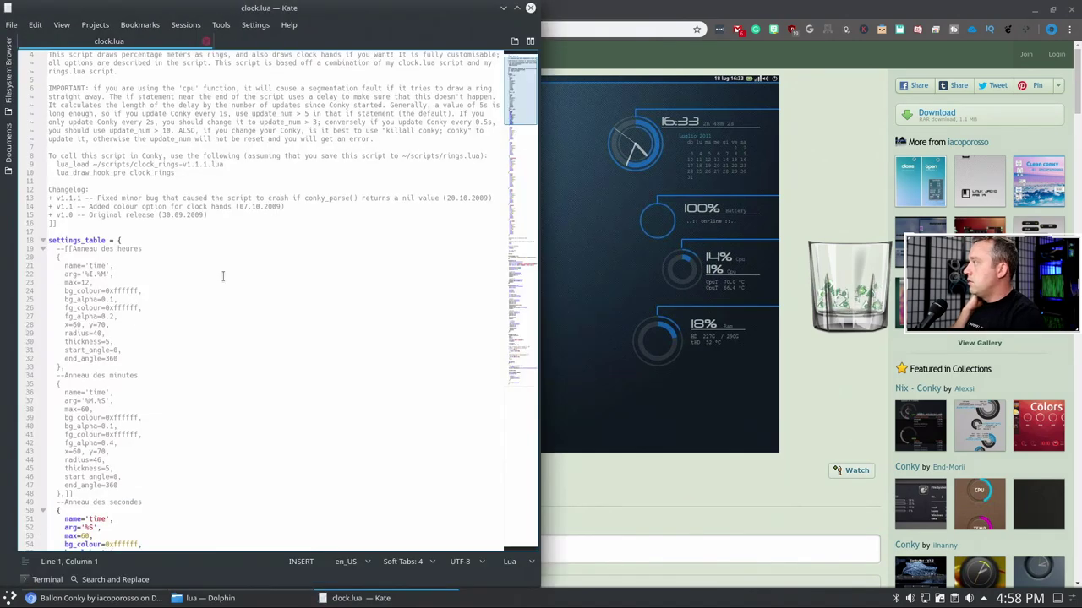
- Read through clock.lua's draw_clock_hands and conky_clock_rings code, then close Kate
{"action": "scroll", "coordinate": [223, 275], "scroll_direction": "down", "scroll_amount": 8}
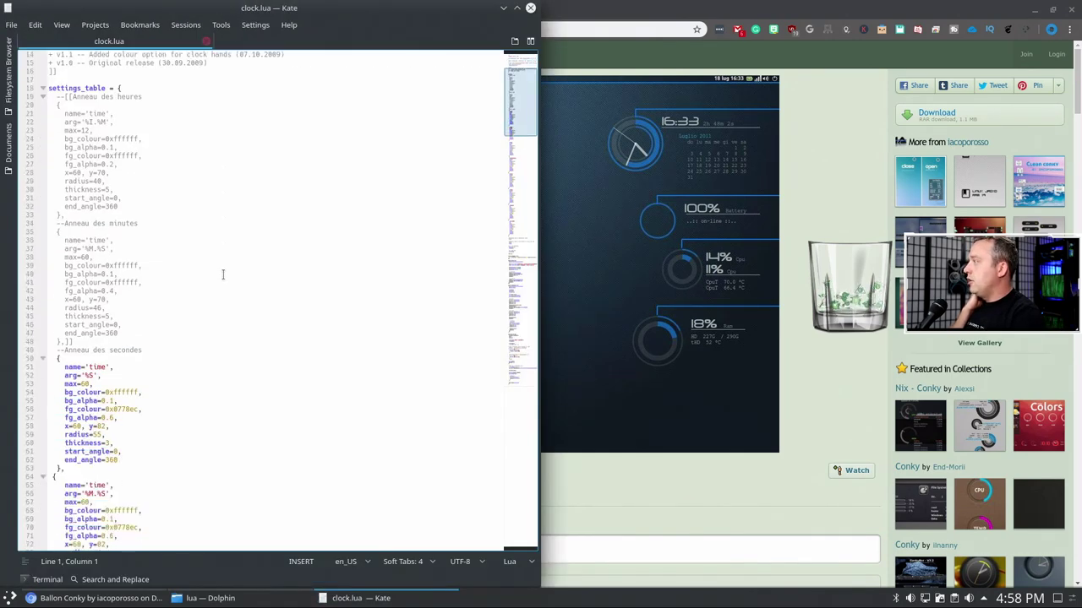
{"action": "scroll", "coordinate": [219, 277], "scroll_direction": "down", "scroll_amount": 2}
{"action": "scroll", "coordinate": [217, 278], "scroll_direction": "down", "scroll_amount": 13}
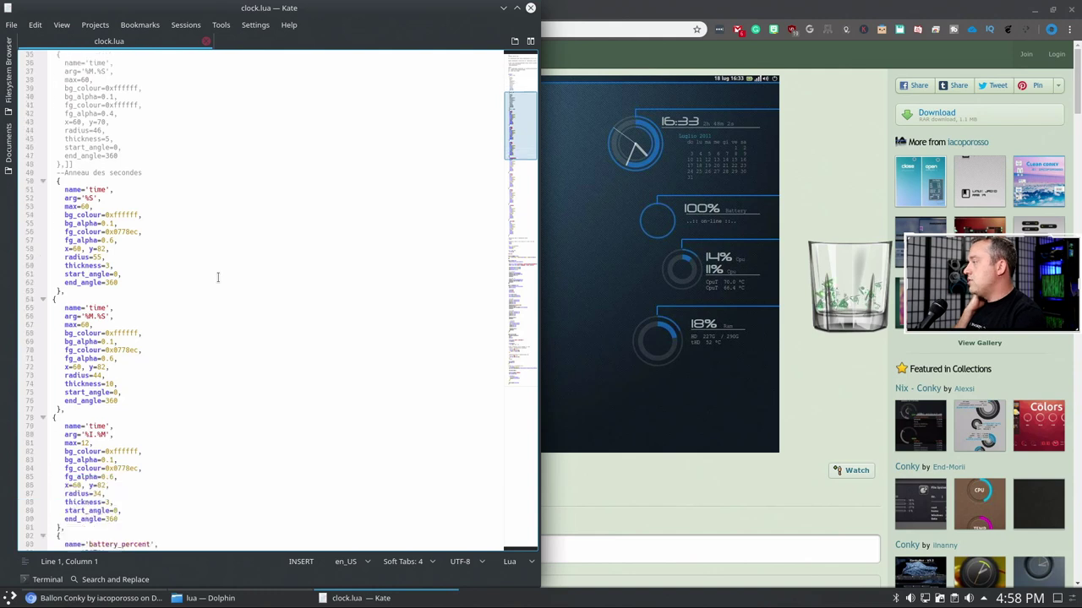
{"action": "scroll", "coordinate": [217, 278], "scroll_direction": "down", "scroll_amount": 6}
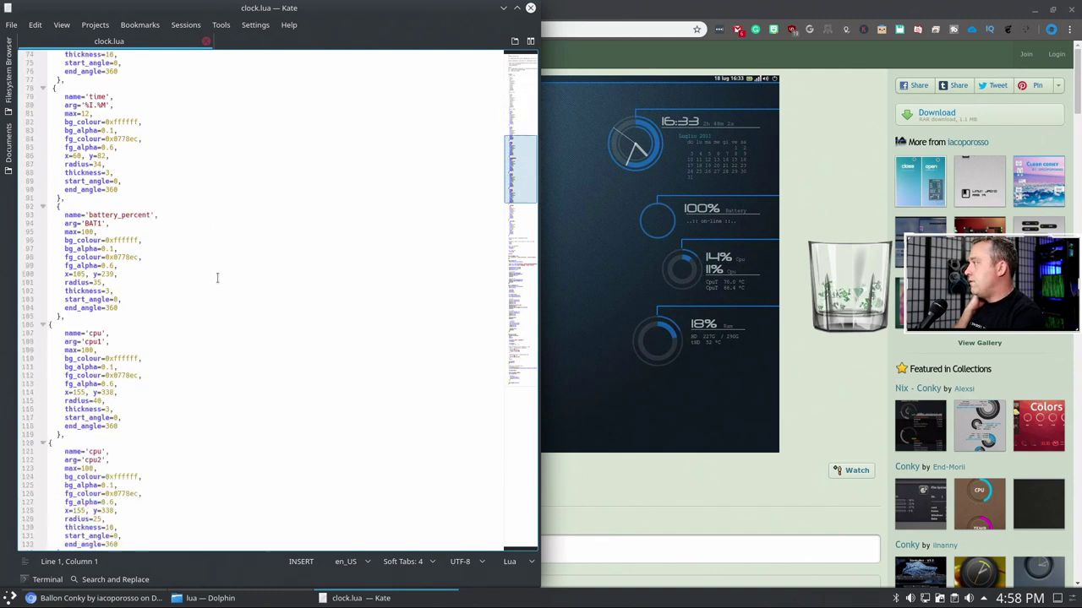
{"action": "scroll", "coordinate": [218, 277], "scroll_direction": "down", "scroll_amount": 12}
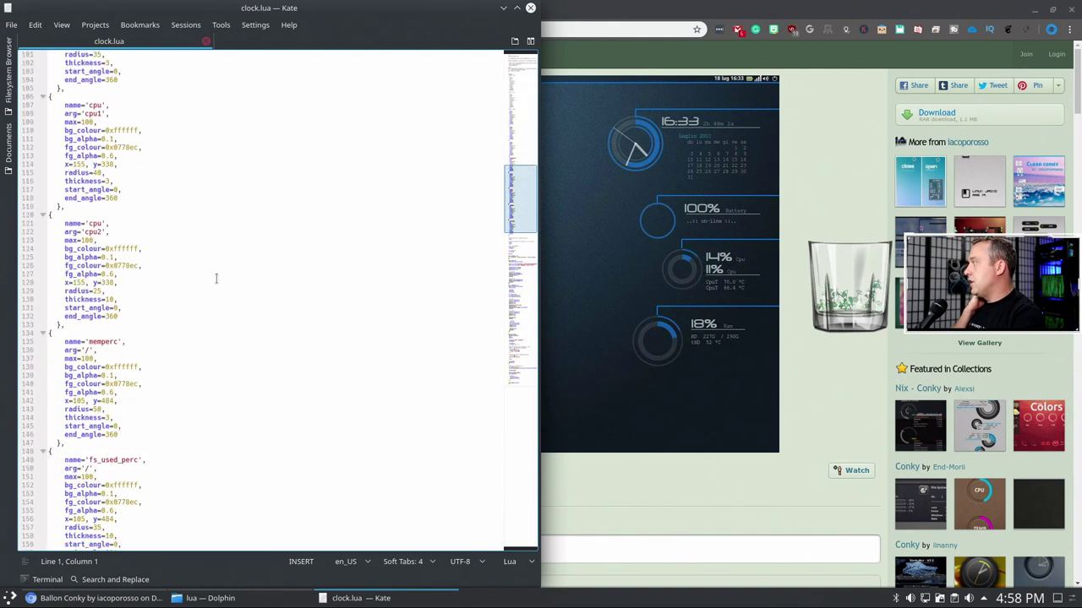
{"action": "scroll", "coordinate": [216, 278], "scroll_direction": "down", "scroll_amount": 11}
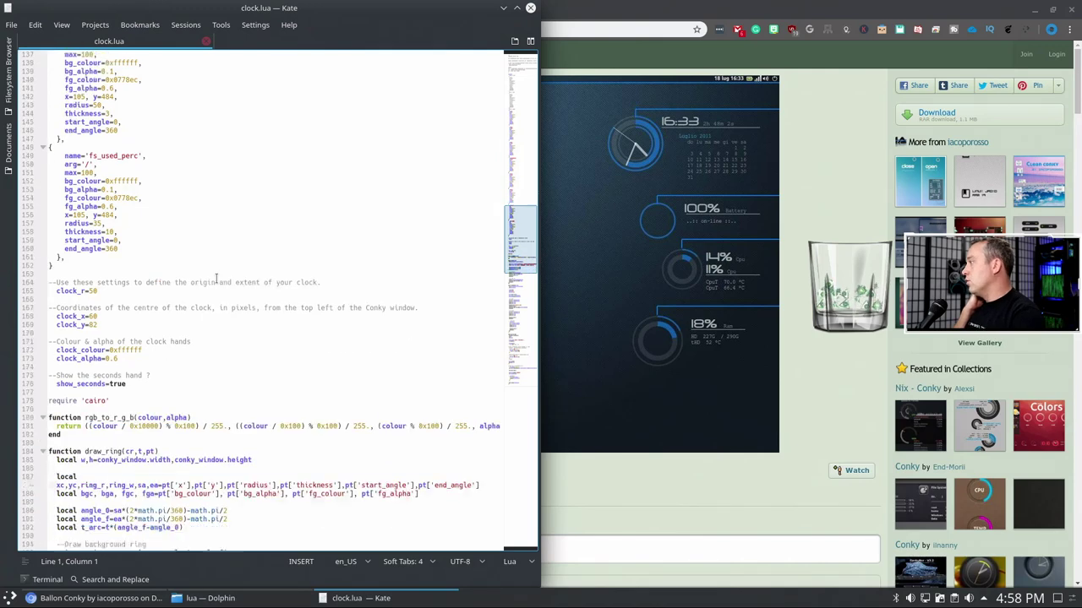
{"action": "scroll", "coordinate": [217, 278], "scroll_direction": "down", "scroll_amount": 4}
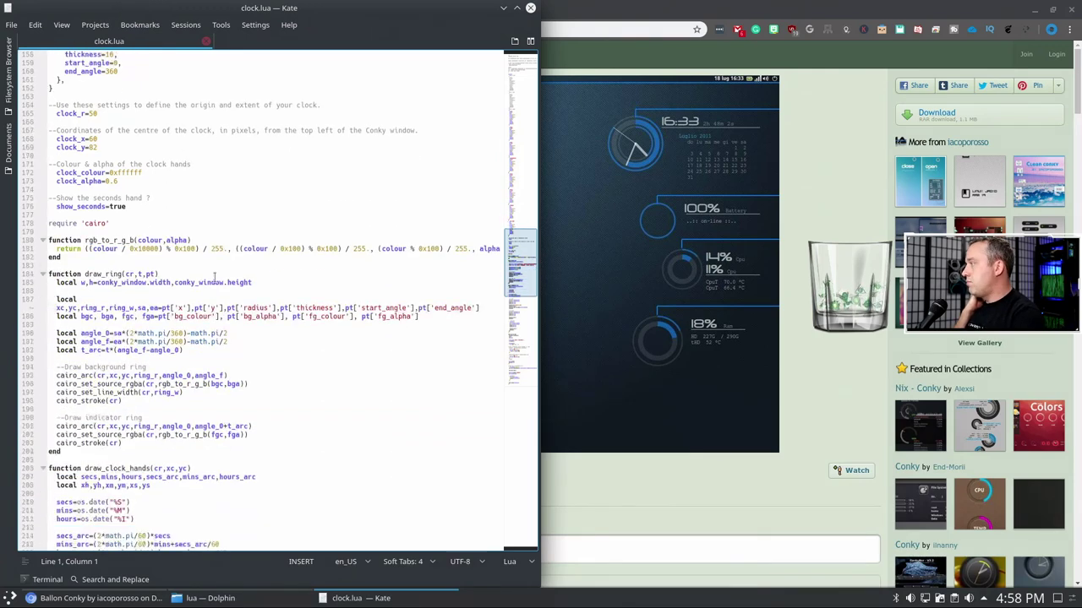
{"action": "scroll", "coordinate": [216, 278], "scroll_direction": "down", "scroll_amount": 14}
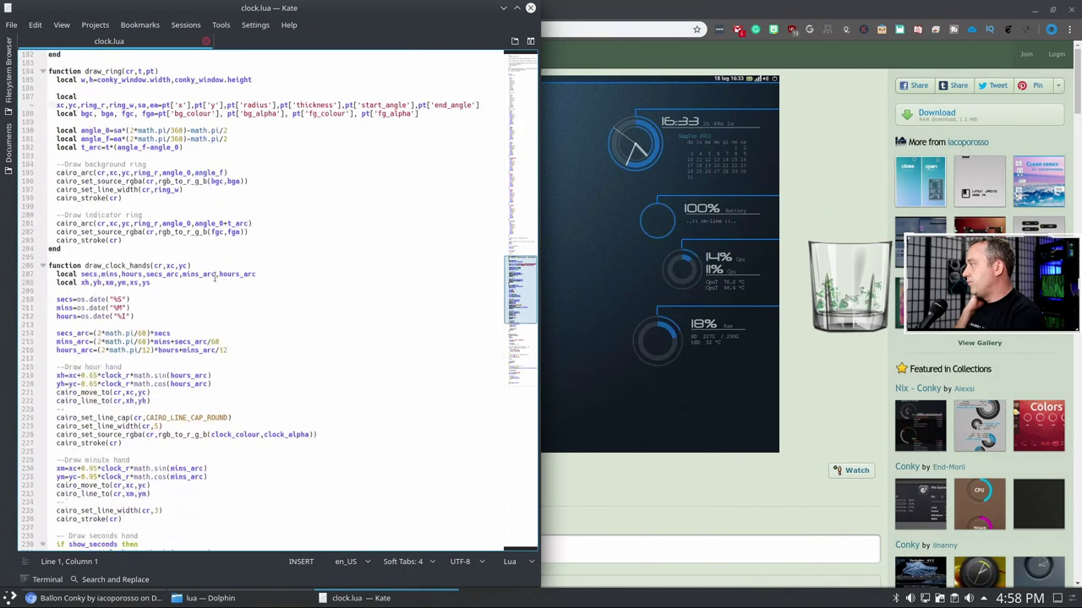
{"action": "scroll", "coordinate": [215, 276], "scroll_direction": "down", "scroll_amount": 4}
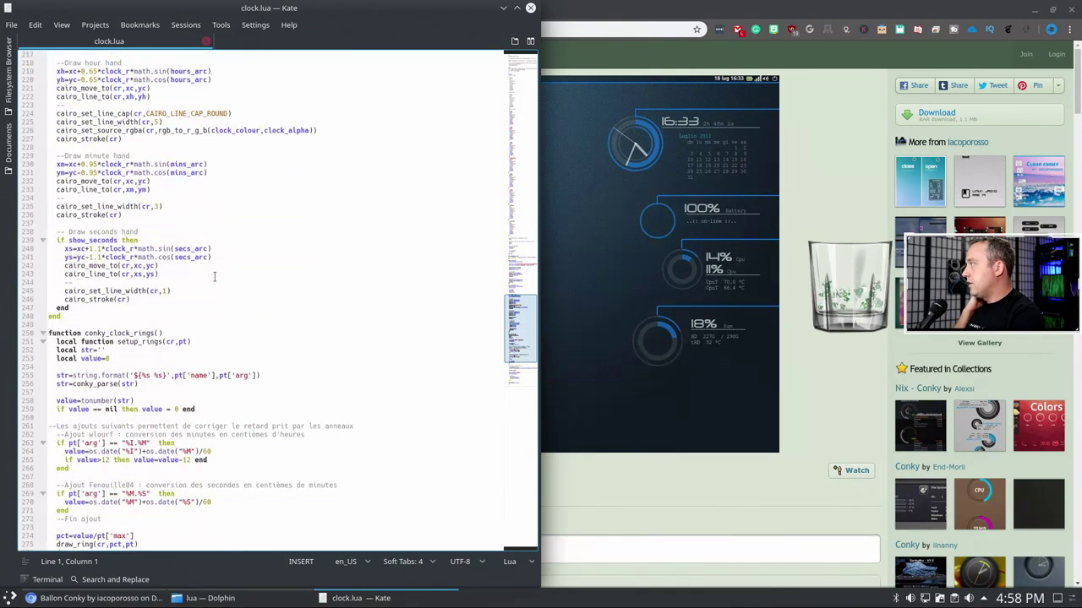
{"action": "scroll", "coordinate": [215, 277], "scroll_direction": "down", "scroll_amount": 3}
{"action": "scroll", "coordinate": [215, 276], "scroll_direction": "down", "scroll_amount": 4}
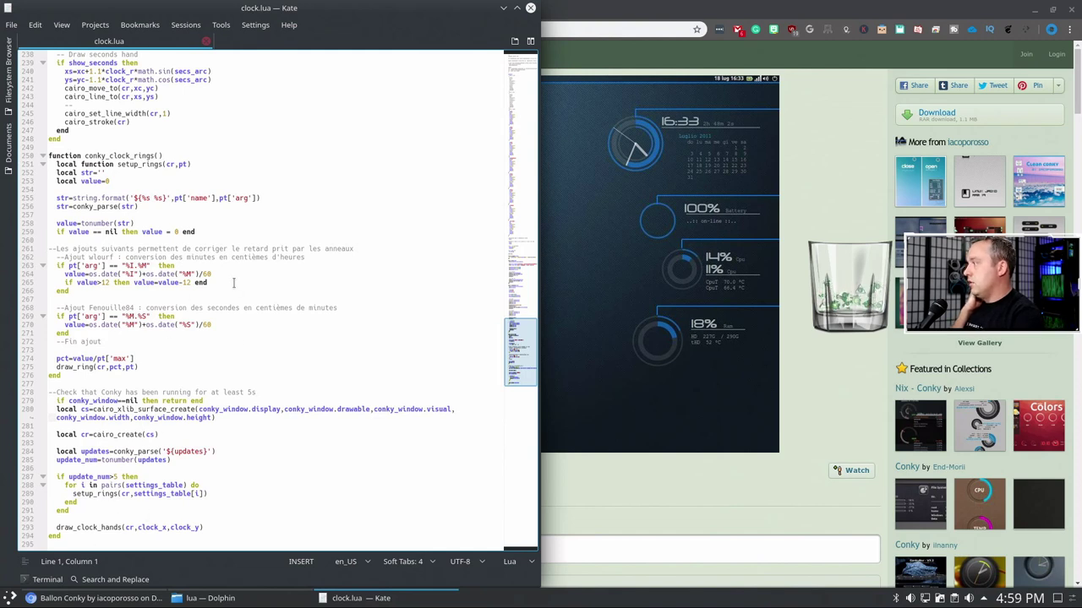
{"action": "left_click", "coordinate": [207, 44]}
{"action": "left_click", "coordinate": [531, 7]}
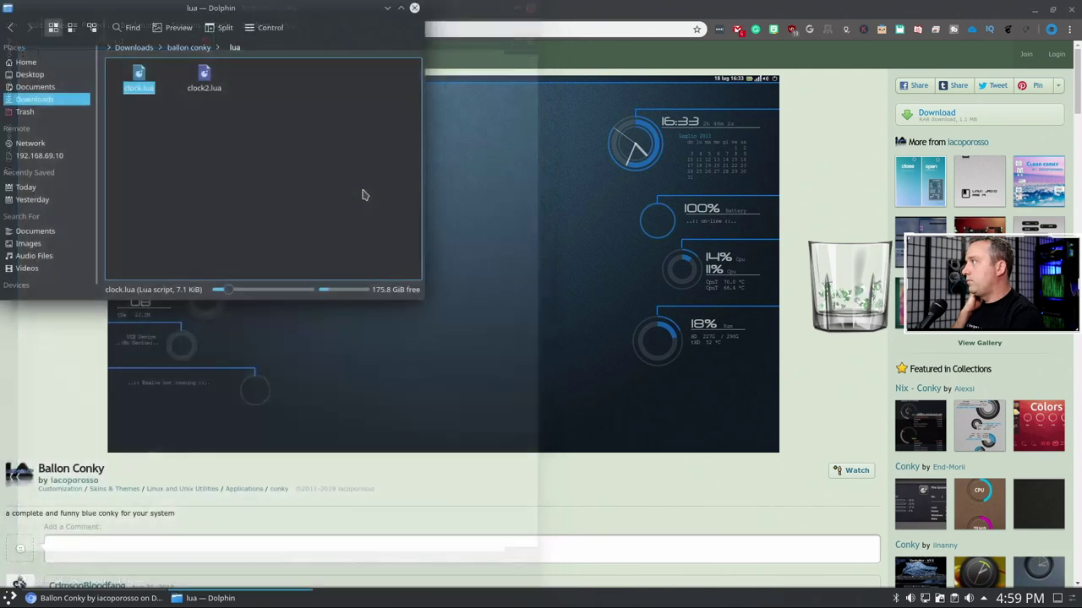
{"action": "right_click", "coordinate": [207, 71]}
- Read clock2.lua's conkyExaile ring and clock-hand settings in Kate, then close the file
{"action": "left_click", "coordinate": [239, 87]}
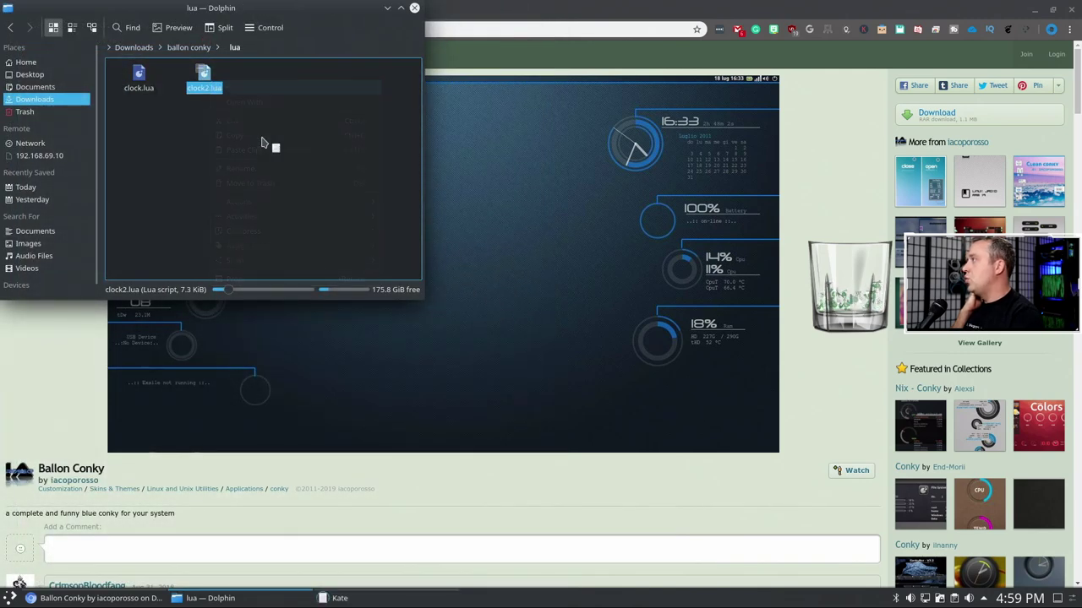
{"action": "scroll", "coordinate": [263, 269], "scroll_direction": "down", "scroll_amount": 7}
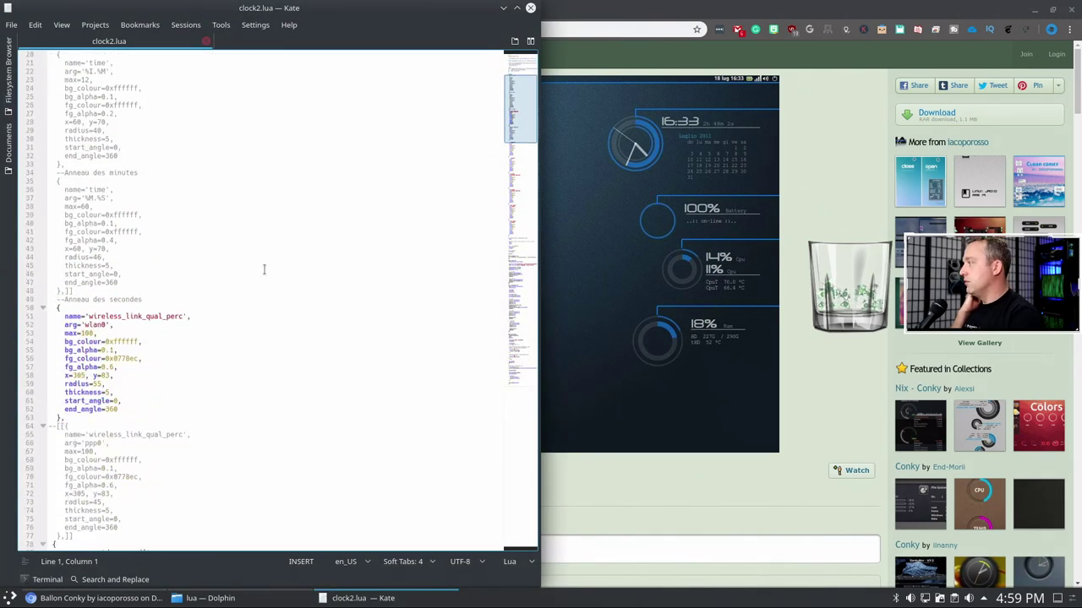
{"action": "scroll", "coordinate": [263, 269], "scroll_direction": "down", "scroll_amount": 6}
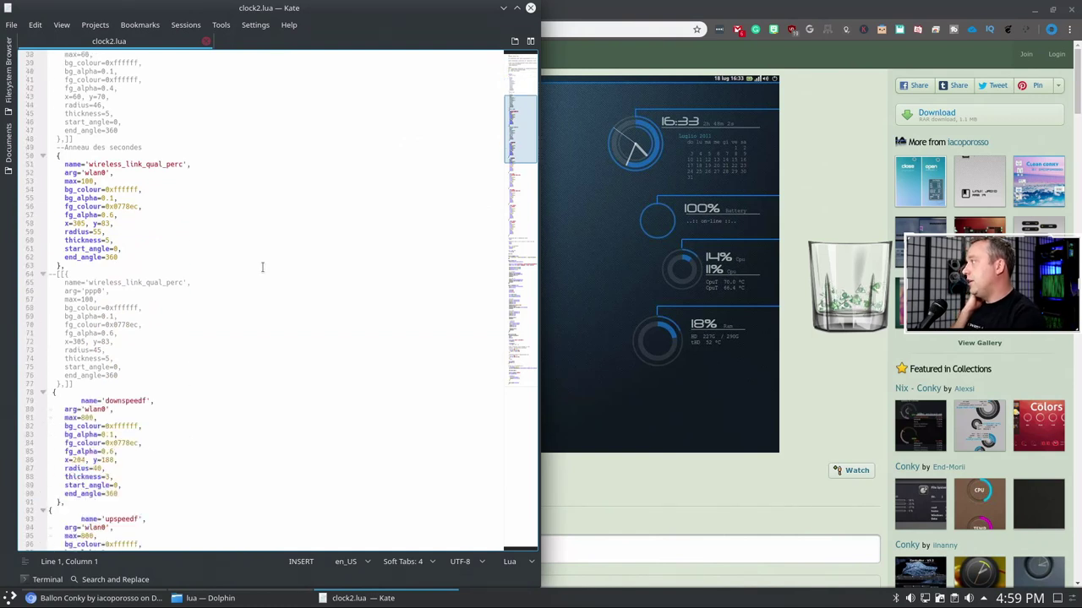
{"action": "scroll", "coordinate": [263, 267], "scroll_direction": "down", "scroll_amount": 14}
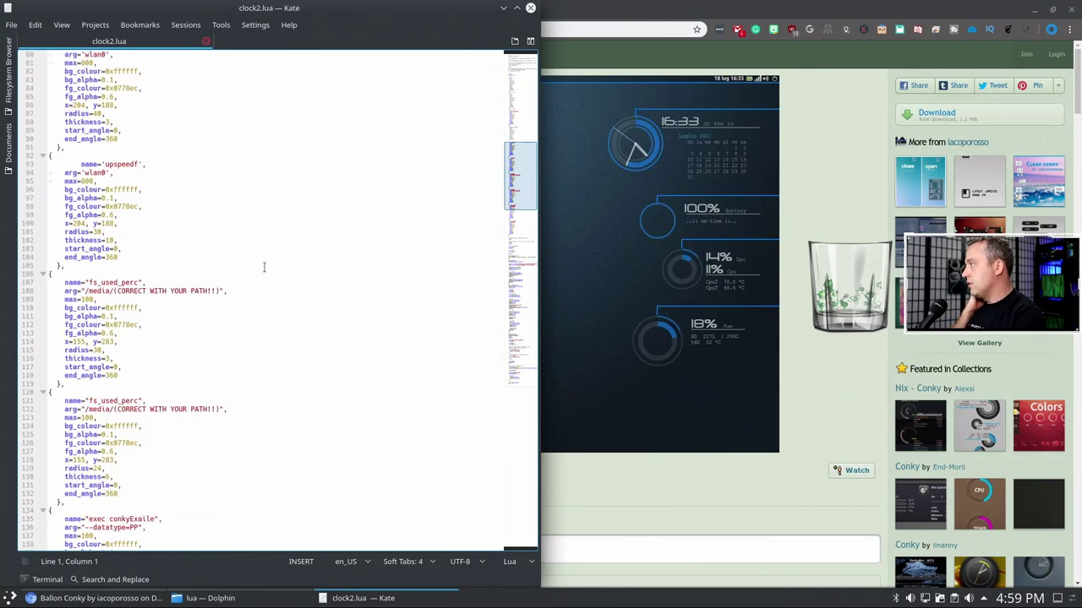
{"action": "scroll", "coordinate": [264, 267], "scroll_direction": "down", "scroll_amount": 3}
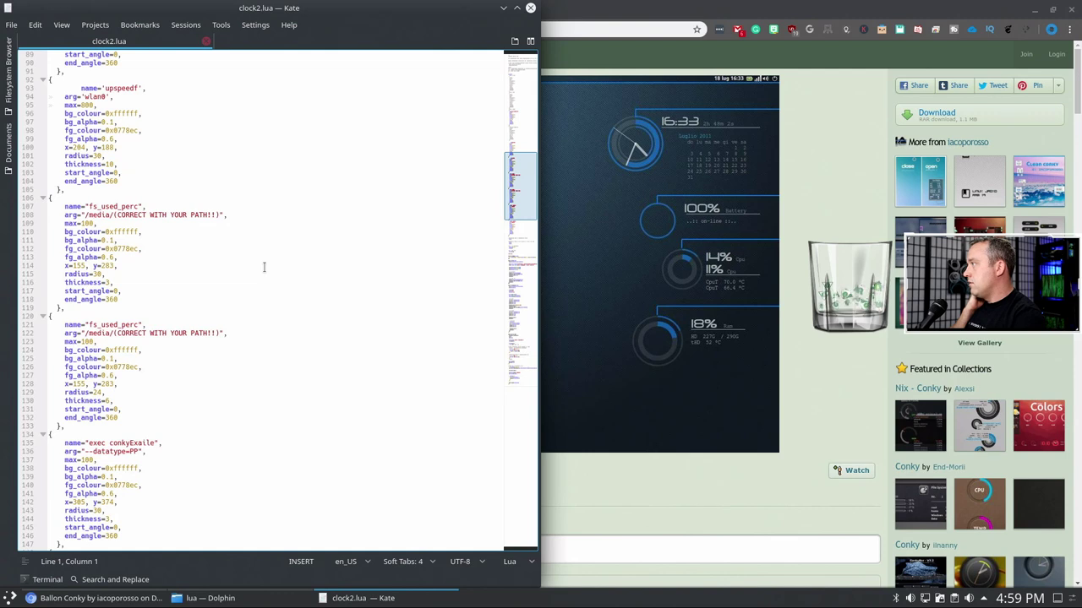
{"action": "scroll", "coordinate": [264, 267], "scroll_direction": "down", "scroll_amount": 2}
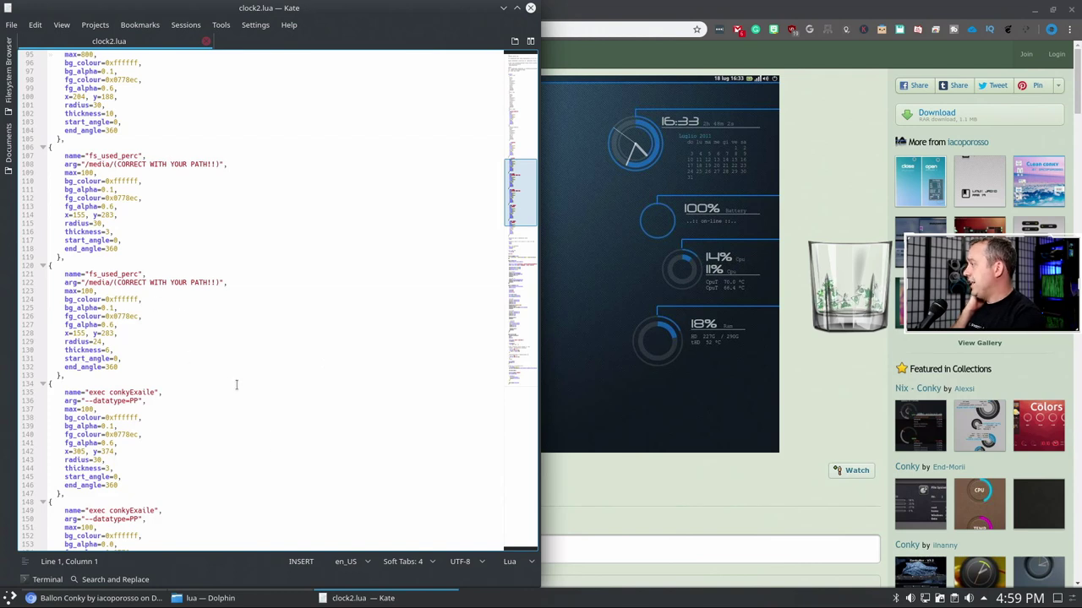
{"action": "scroll", "coordinate": [236, 385], "scroll_direction": "down", "scroll_amount": 7}
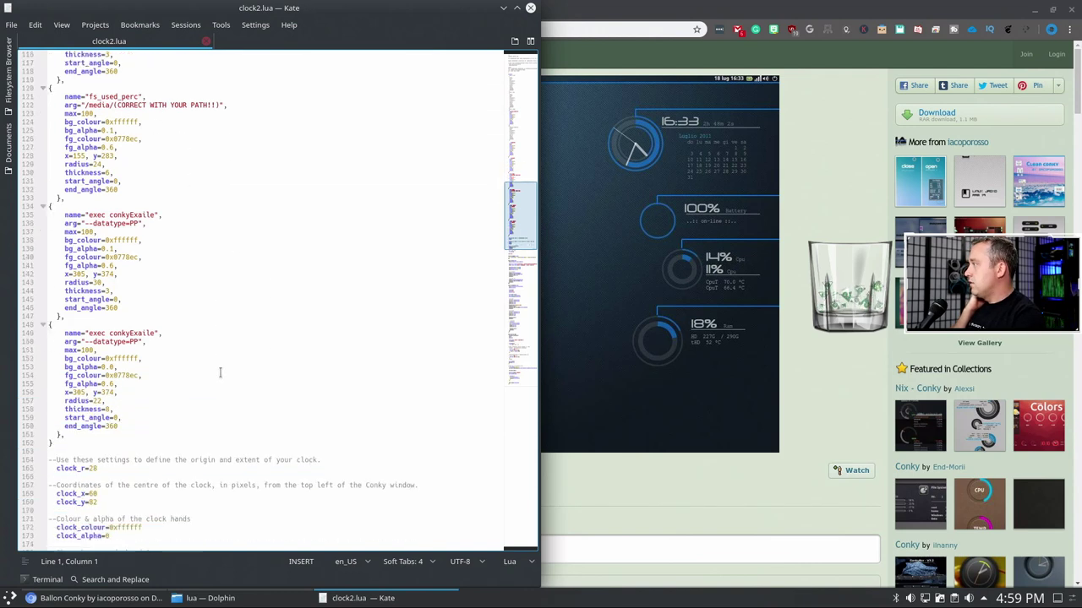
{"action": "scroll", "coordinate": [220, 372], "scroll_direction": "down", "scroll_amount": 1}
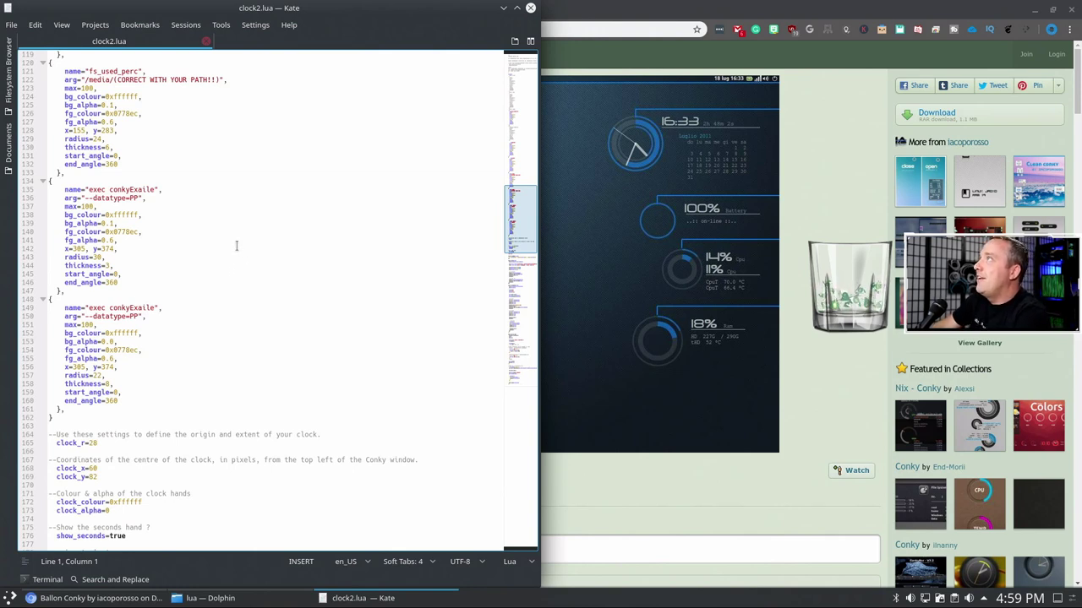
{"action": "scroll", "coordinate": [235, 242], "scroll_direction": "down", "scroll_amount": 5}
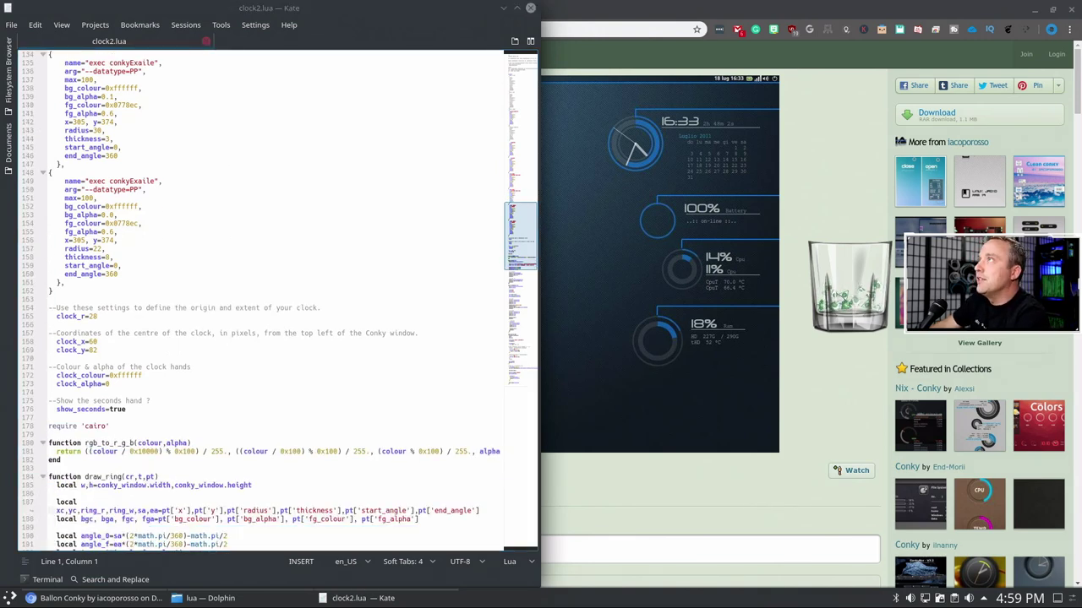
{"action": "left_click", "coordinate": [350, 279]}
{"action": "scroll", "coordinate": [342, 277], "scroll_direction": "down", "scroll_amount": 1}
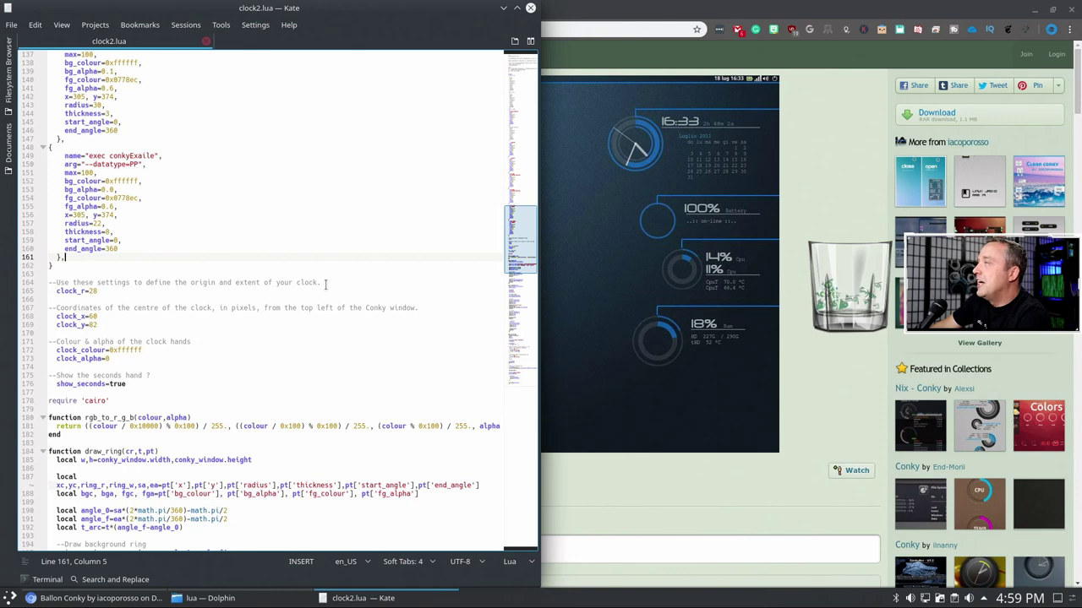
{"action": "scroll", "coordinate": [322, 292], "scroll_direction": "down", "scroll_amount": 13}
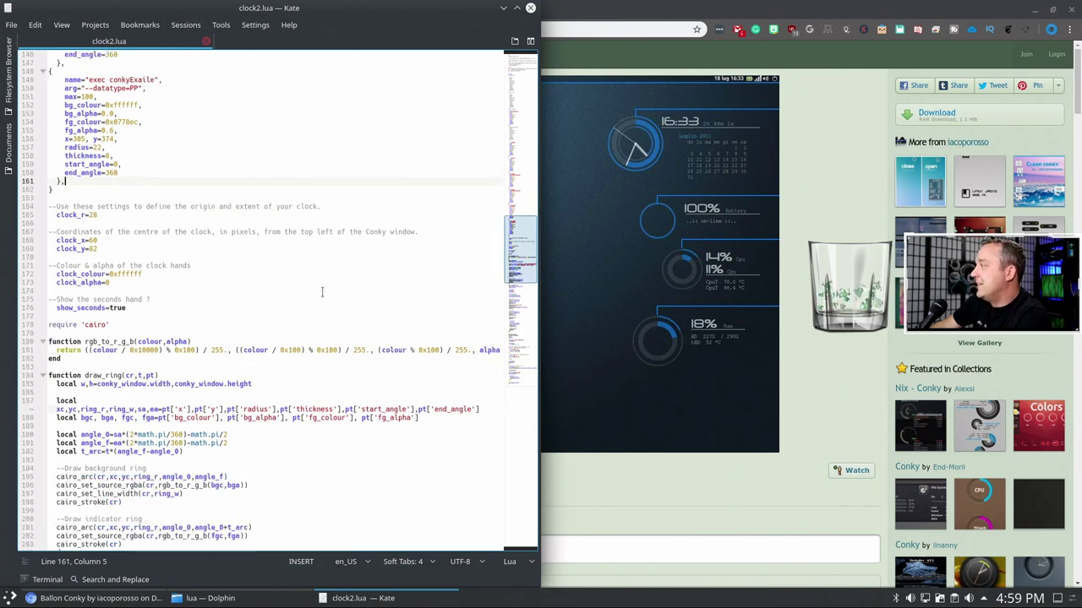
{"action": "scroll", "coordinate": [322, 293], "scroll_direction": "down", "scroll_amount": 20}
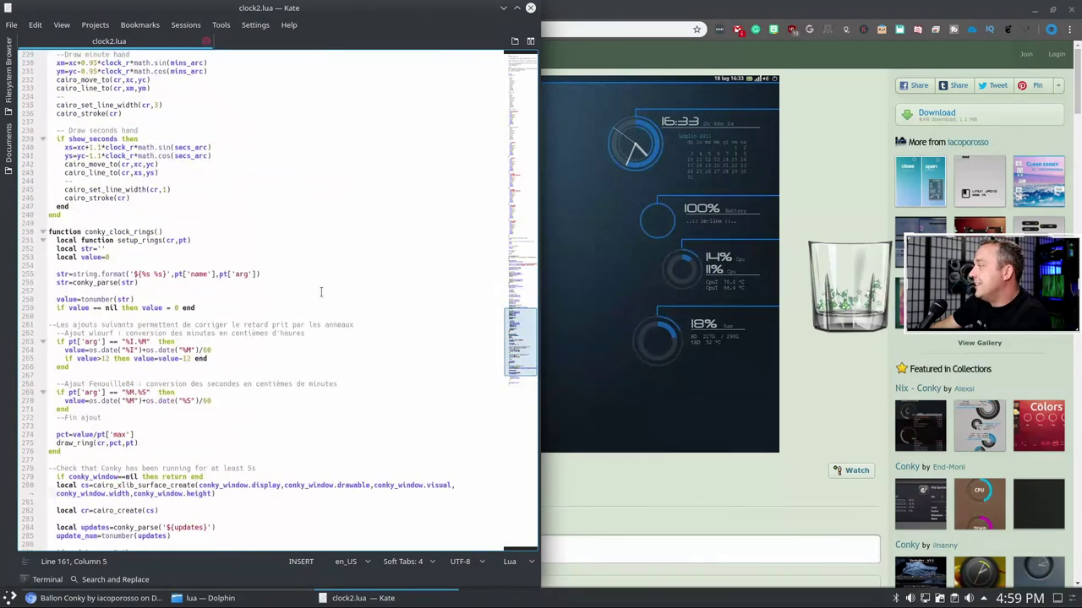
{"action": "left_click", "coordinate": [206, 40]}
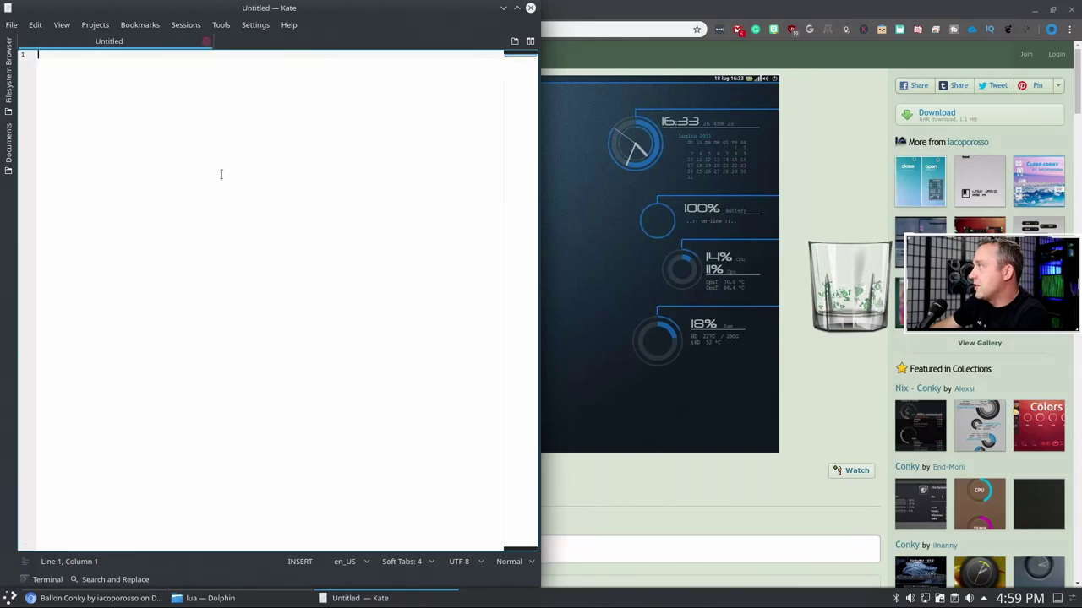
- Read the ballon conky READEme in Kate about fixing paths and Conkyexaile, then close it
{"action": "left_click", "coordinate": [530, 8]}
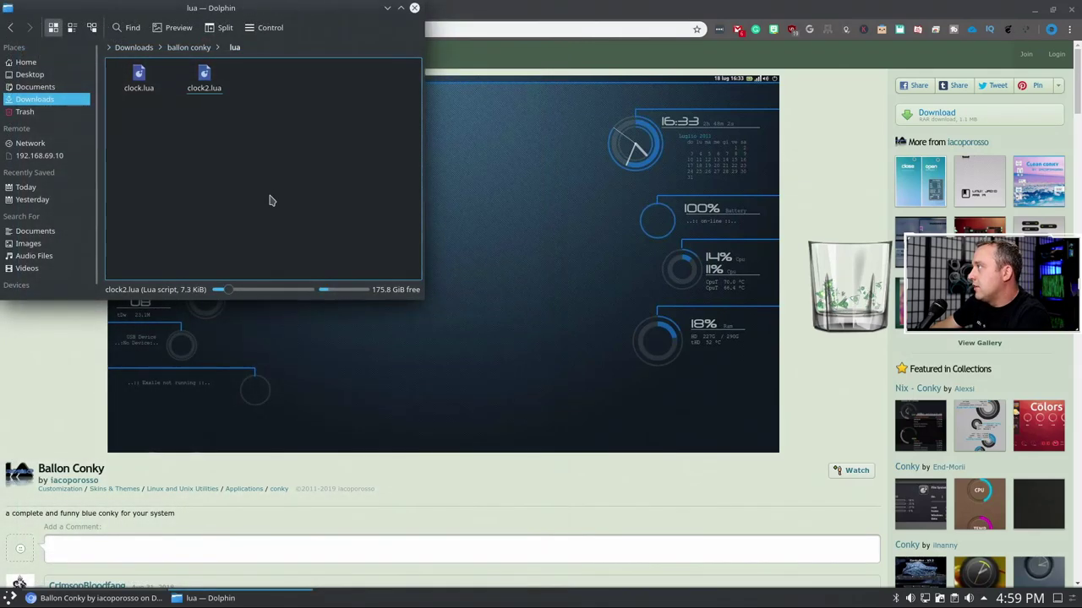
{"action": "left_click", "coordinate": [183, 49]}
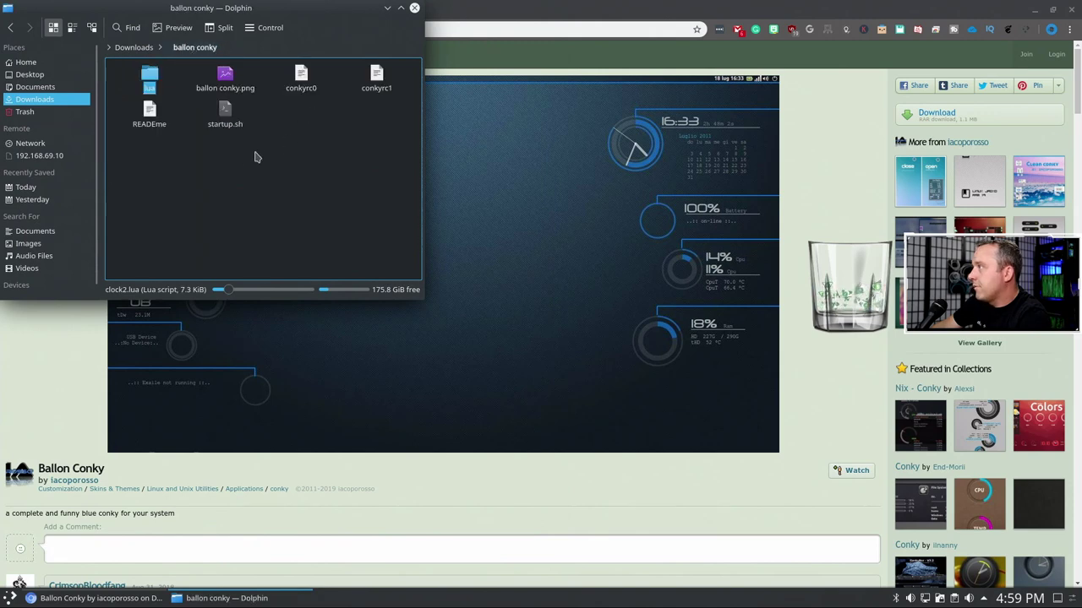
{"action": "right_click", "coordinate": [149, 110]}
{"action": "left_click", "coordinate": [173, 122]}
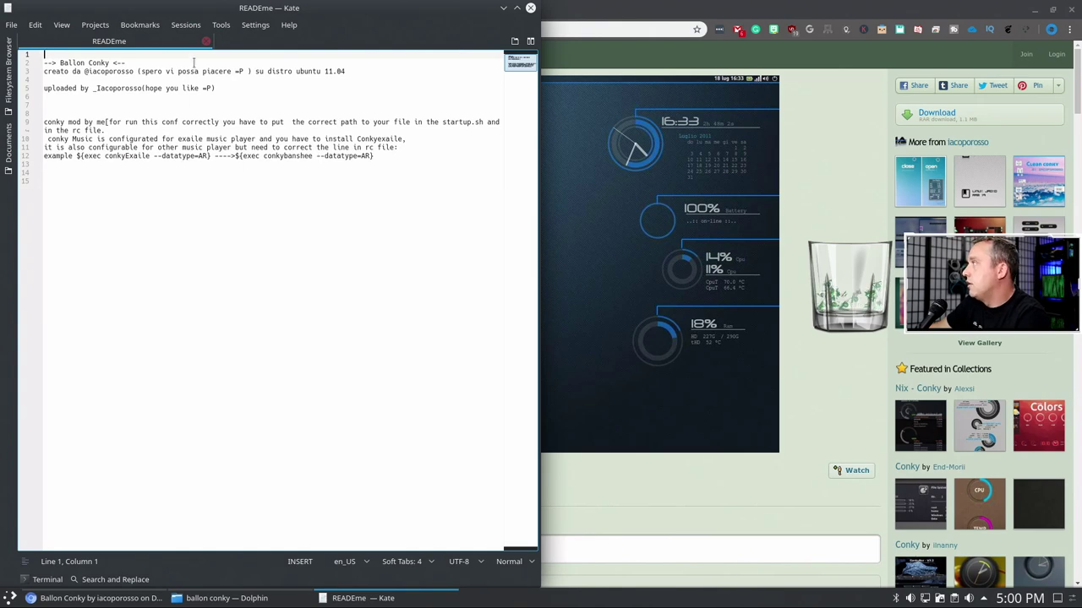
{"action": "left_click", "coordinate": [206, 41]}
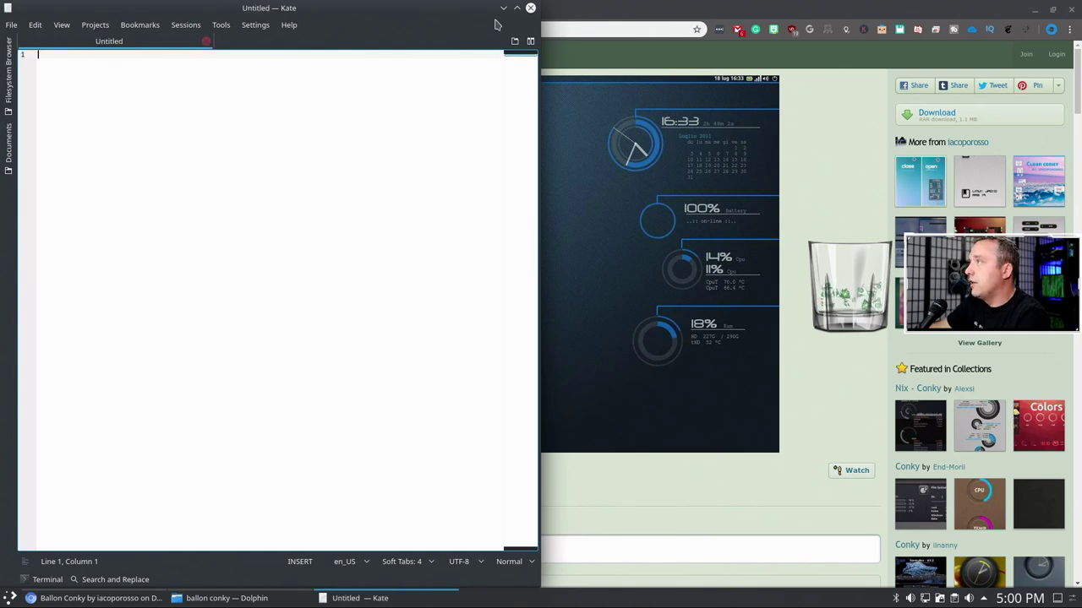
- Open startup.sh in Kate to see its two conky launch lines, plus a new Dolphin window
{"action": "left_click", "coordinate": [529, 8]}
{"action": "left_click", "coordinate": [288, 165]}
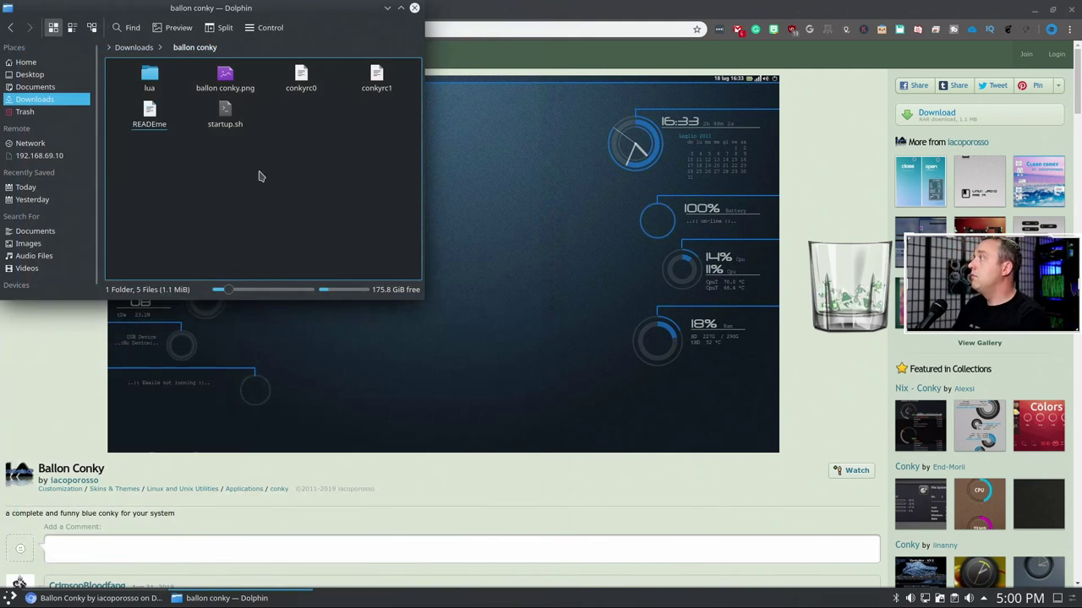
{"action": "right_click", "coordinate": [226, 117]}
{"action": "left_click", "coordinate": [254, 123]}
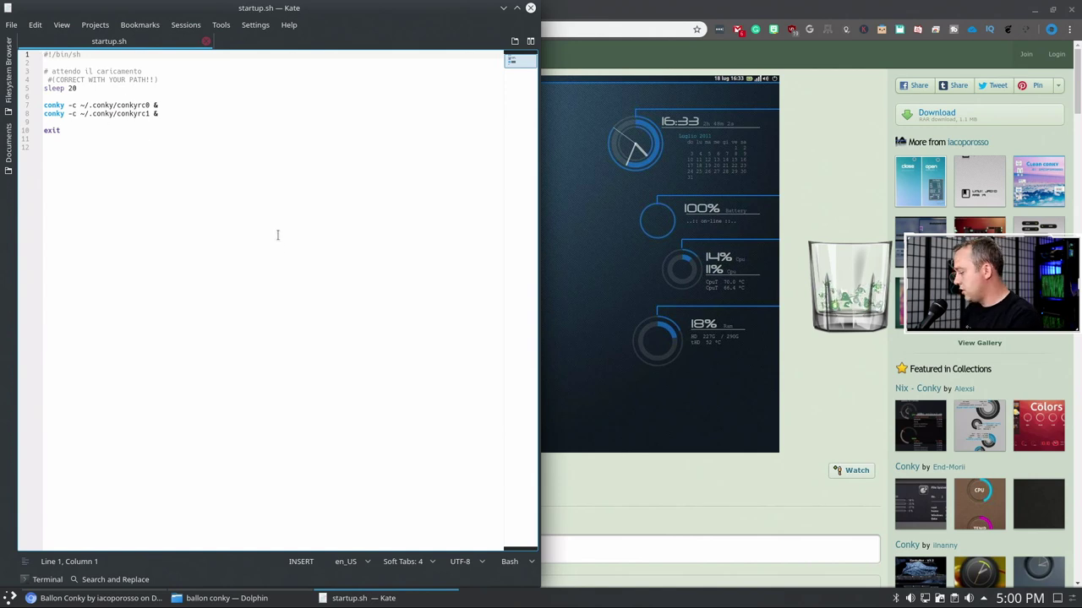
{"action": "key", "text": "super+e"}
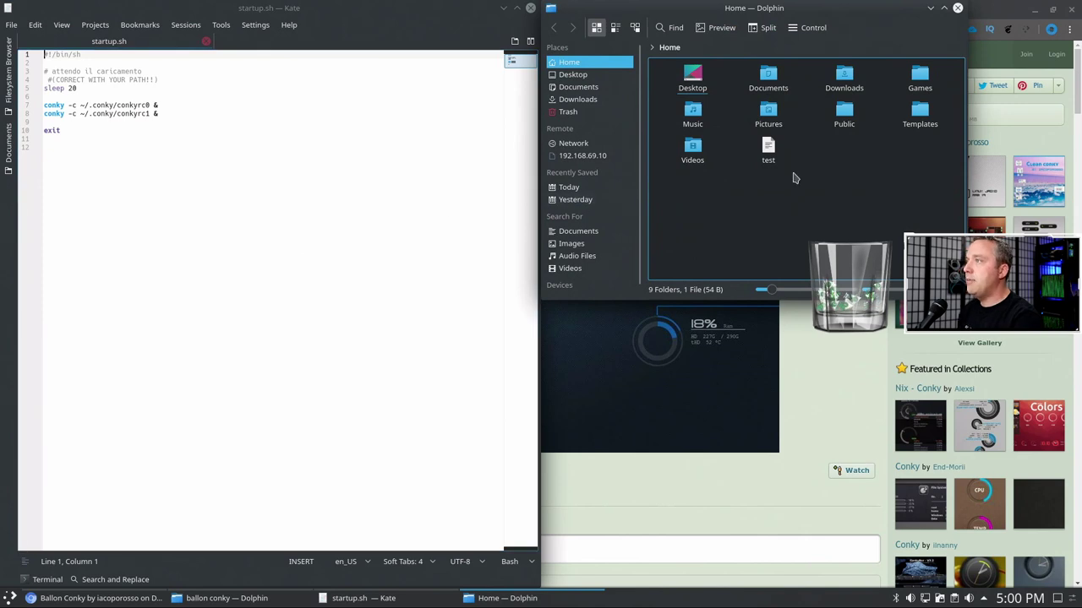
- Navigate the new Dolphin window to the hidden .conky folder and close the startup.sh editor
{"action": "left_click", "coordinate": [701, 46]}
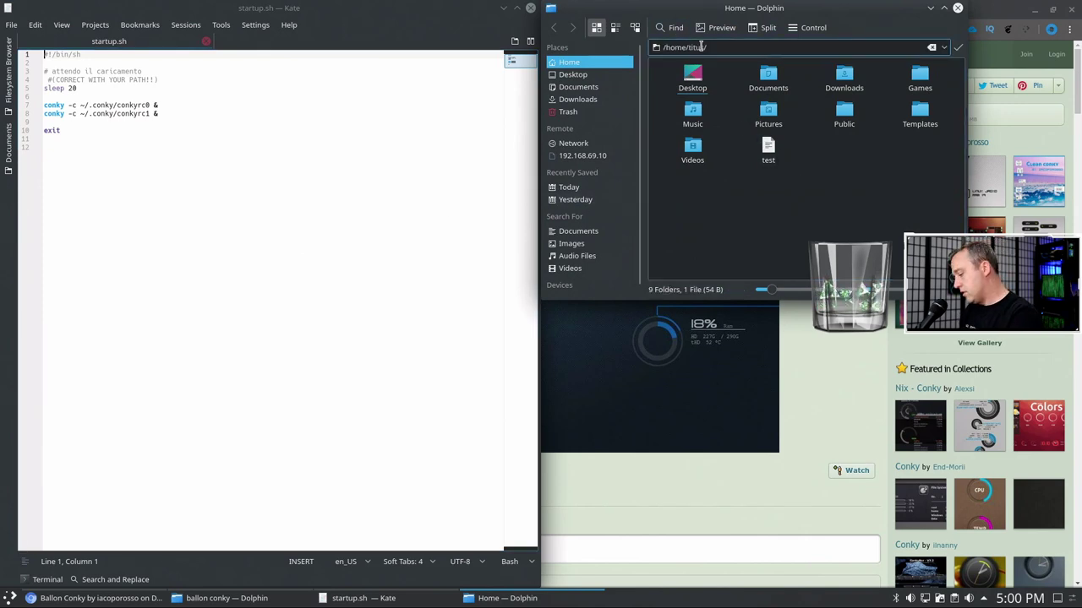
{"action": "type", "text": ".conky"}
{"action": "key", "text": "Return"}
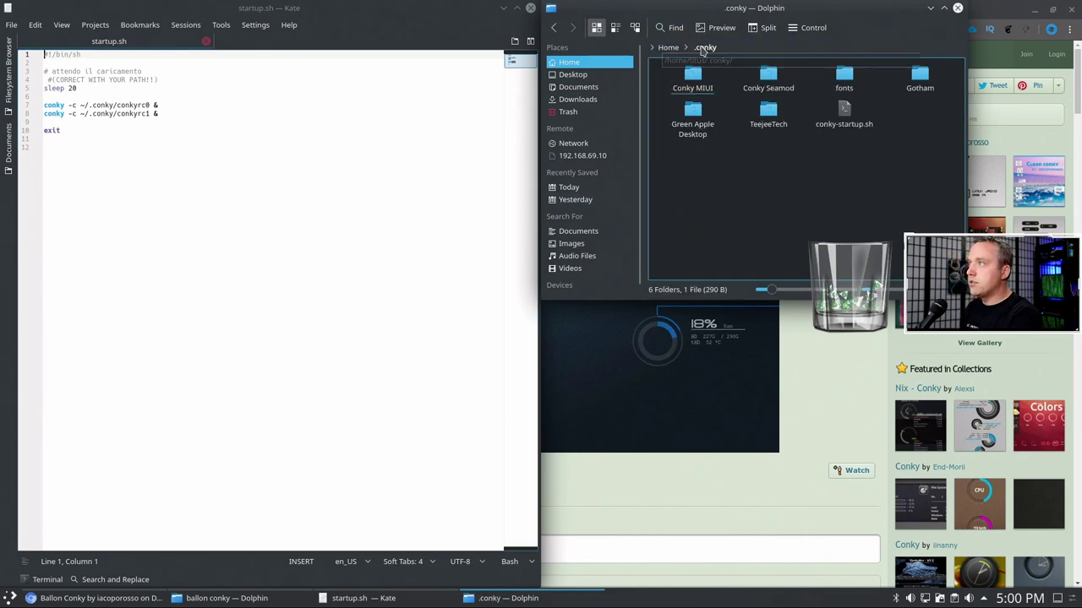
{"action": "left_click", "coordinate": [468, 198]}
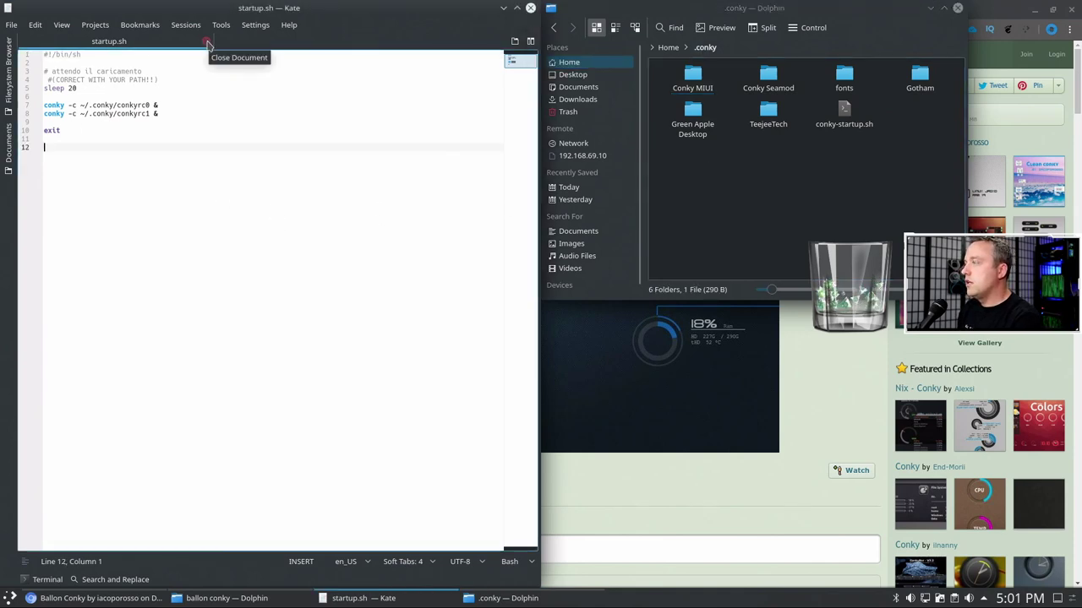
{"action": "left_click", "coordinate": [531, 8]}
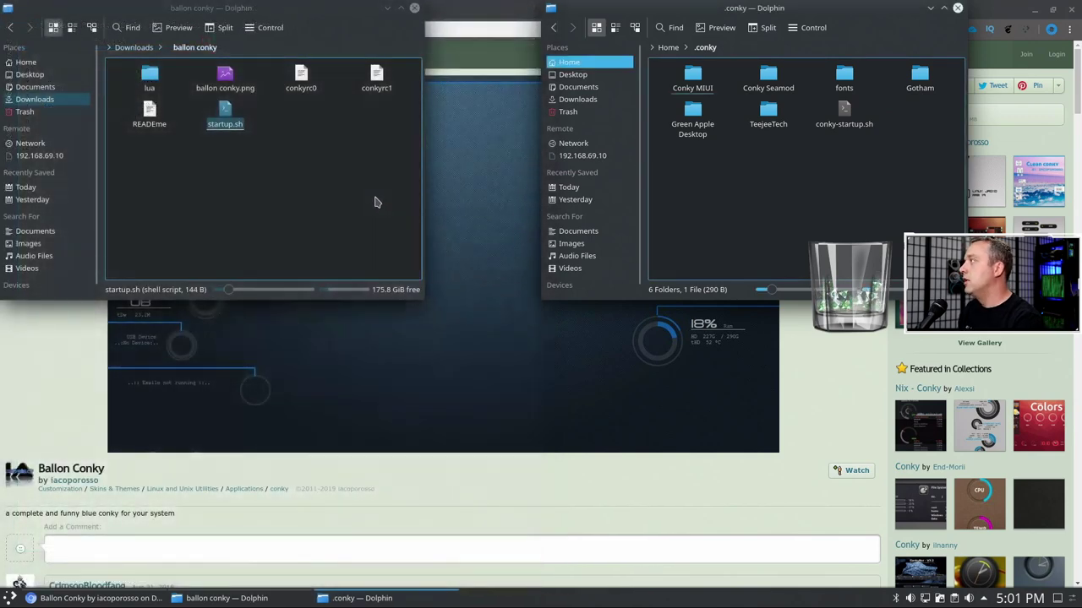
- Look inside the Conky Seamod, fonts and TeejeeTech folders under .conky
{"action": "left_click", "coordinate": [357, 194]}
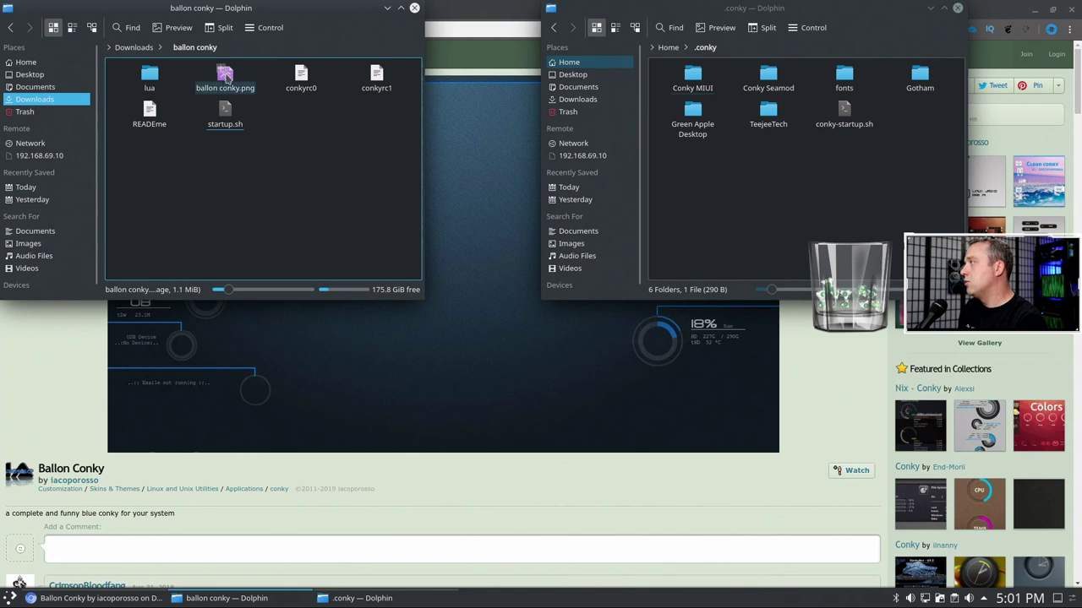
{"action": "left_click", "coordinate": [774, 86]}
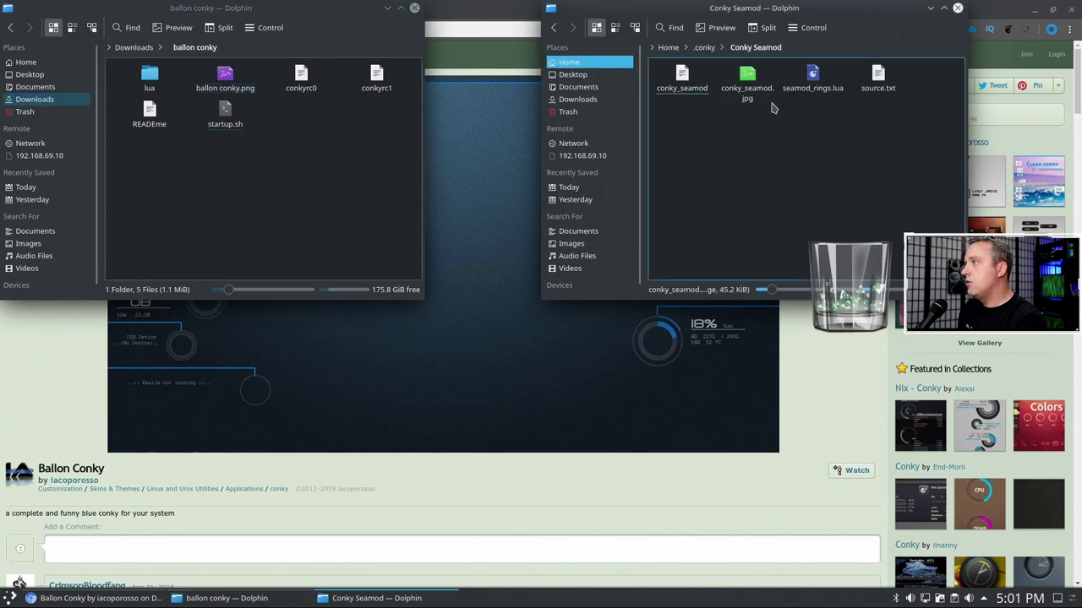
{"action": "left_click", "coordinate": [708, 48]}
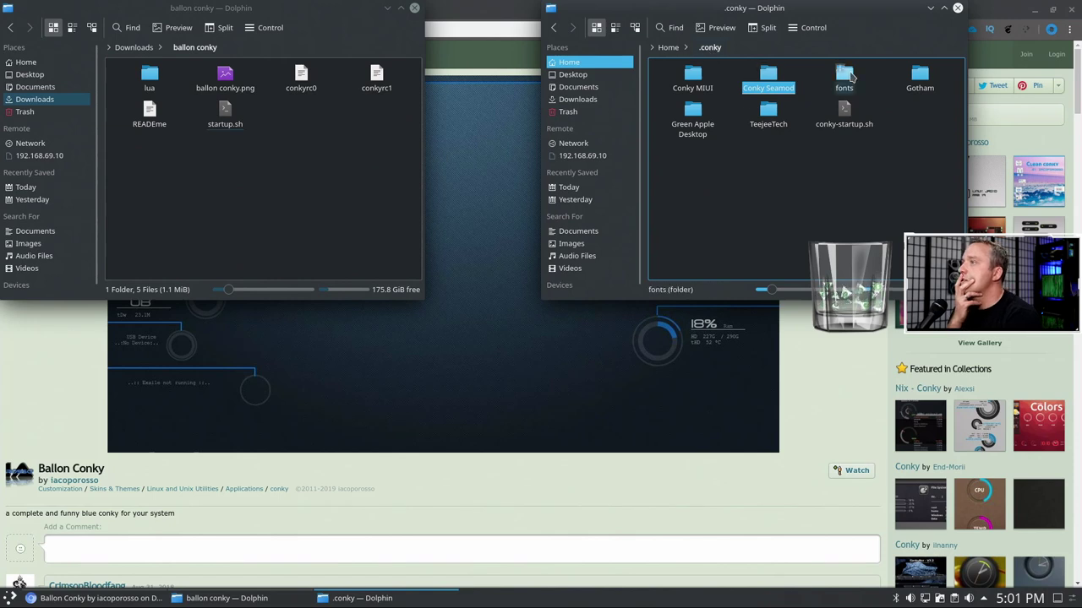
{"action": "left_click", "coordinate": [844, 78]}
{"action": "left_click", "coordinate": [704, 48]}
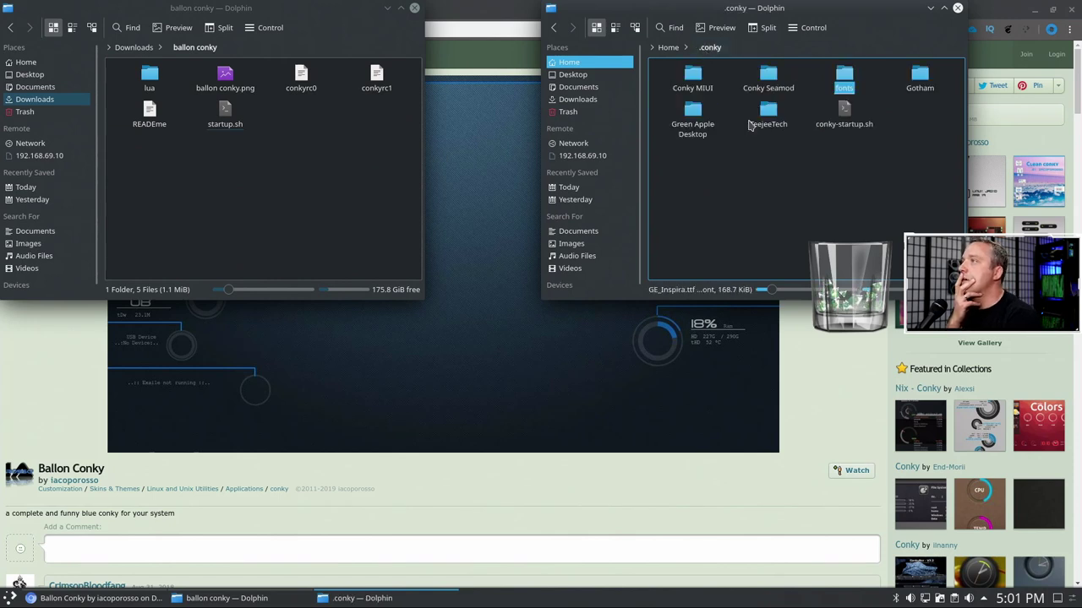
{"action": "left_click", "coordinate": [763, 123]}
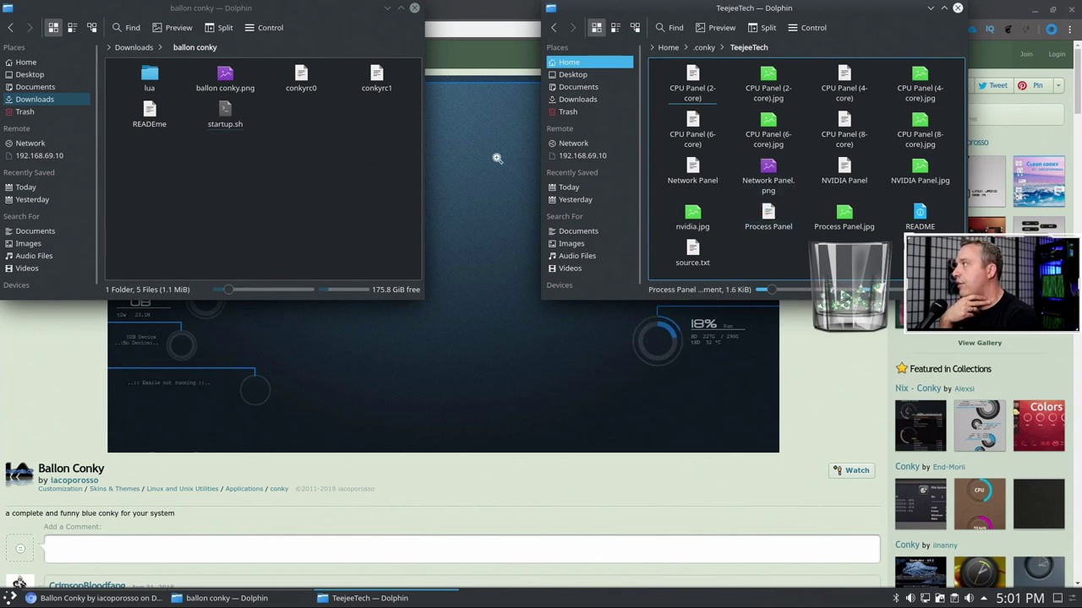
- Peek into the ballon conky lua folder and return the second window to .conky
{"action": "left_click", "coordinate": [148, 81]}
{"action": "left_click", "coordinate": [148, 80]}
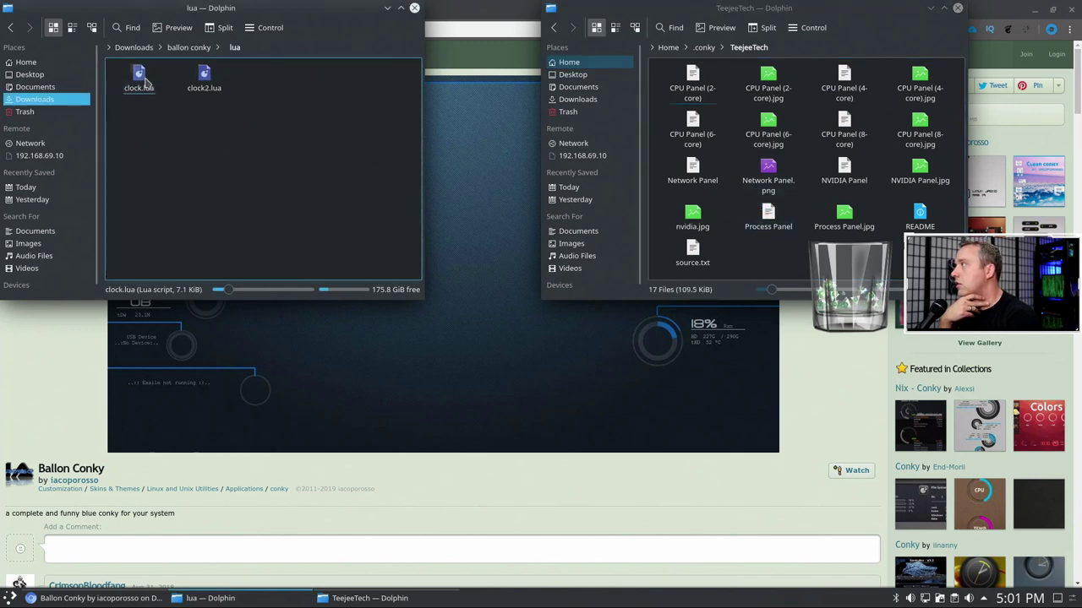
{"action": "left_click", "coordinate": [188, 48]}
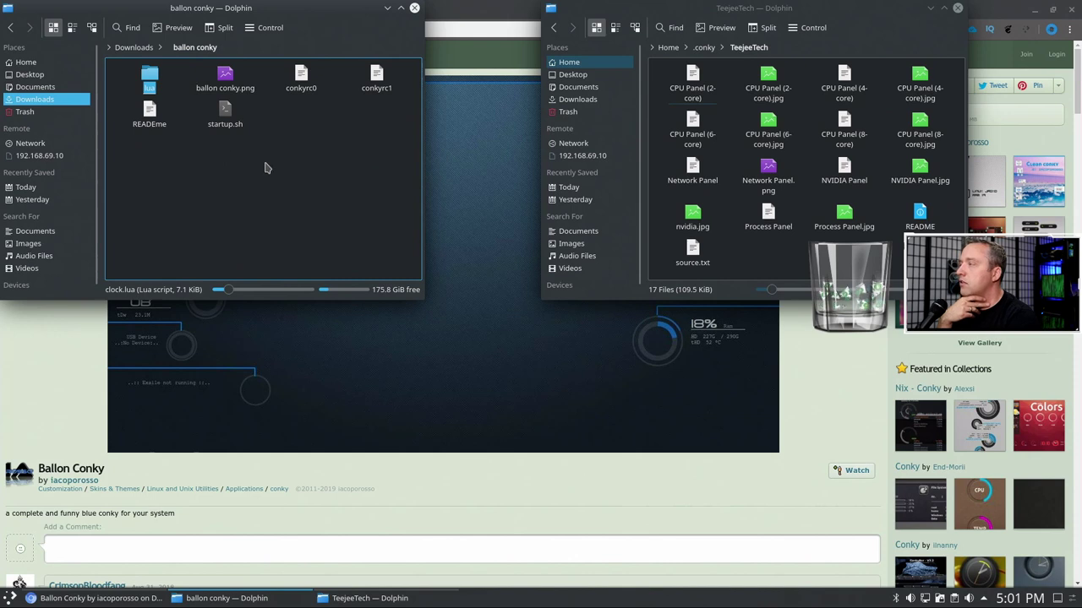
{"action": "left_click", "coordinate": [148, 85]}
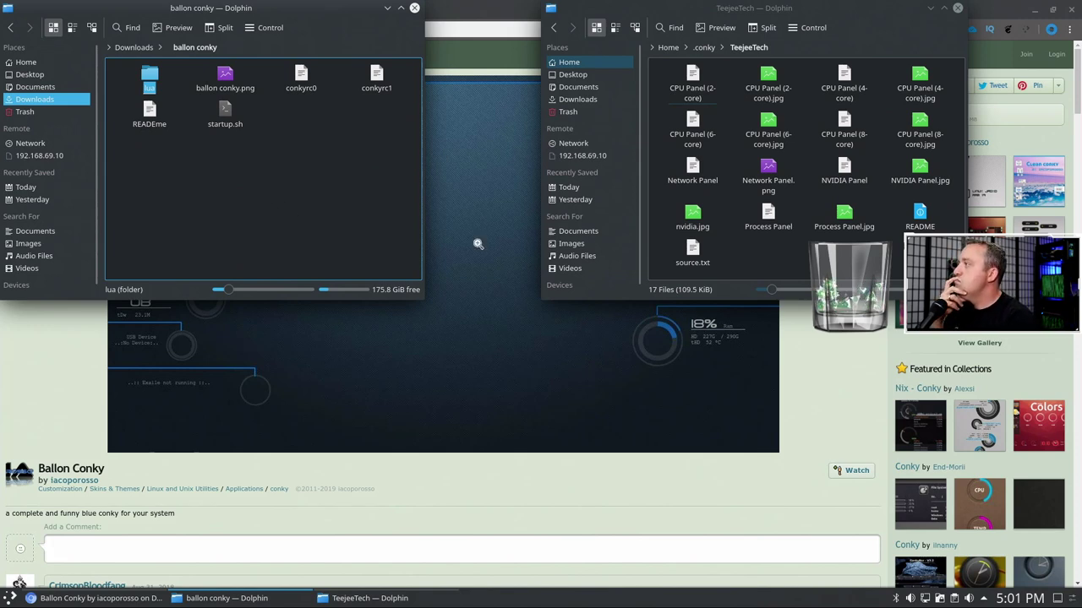
{"action": "left_click", "coordinate": [708, 49]}
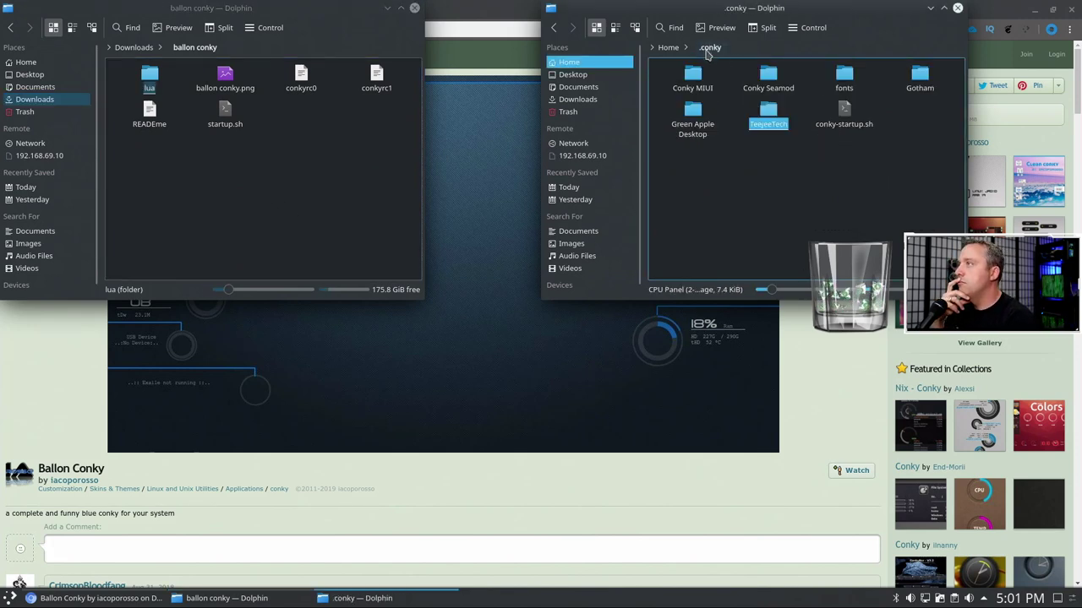
{"action": "left_click", "coordinate": [788, 221]}
{"action": "left_click", "coordinate": [347, 152]}
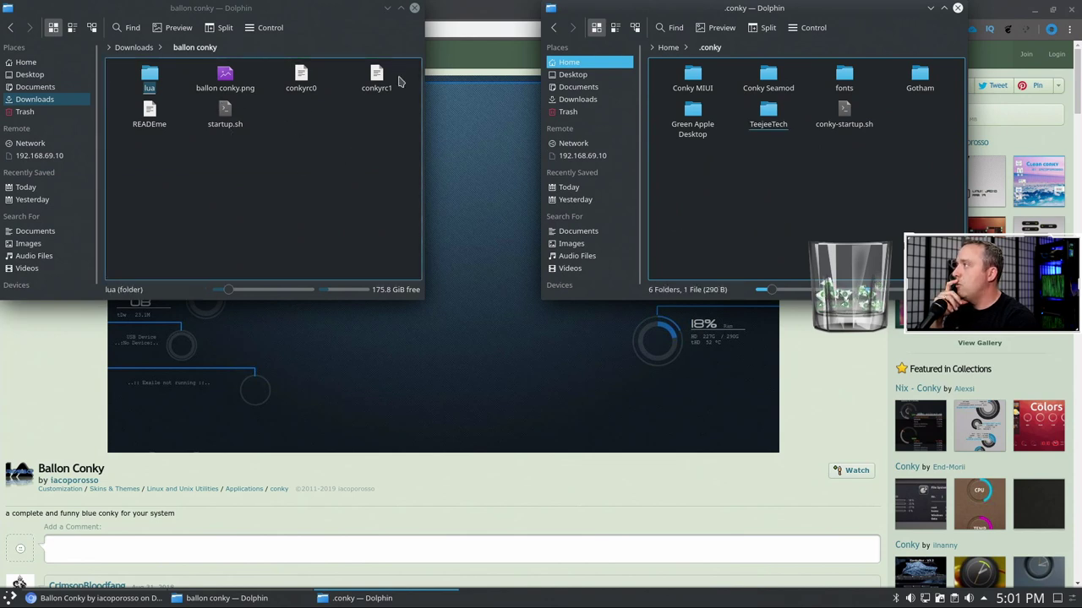
- Select and copy the lua, ballon conky.png, conkyrc0 and conkyrc1 theme files
{"action": "left_click_drag", "start_coordinate": [401, 78], "coordinate": [139, 88]}
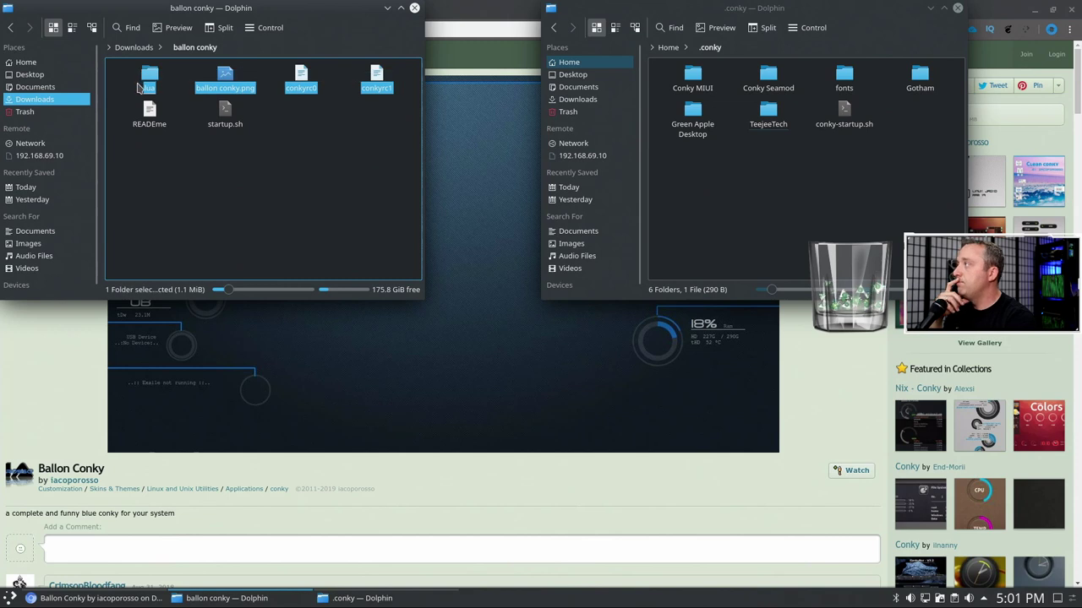
{"action": "right_click", "coordinate": [142, 86]}
{"action": "left_click", "coordinate": [203, 121]}
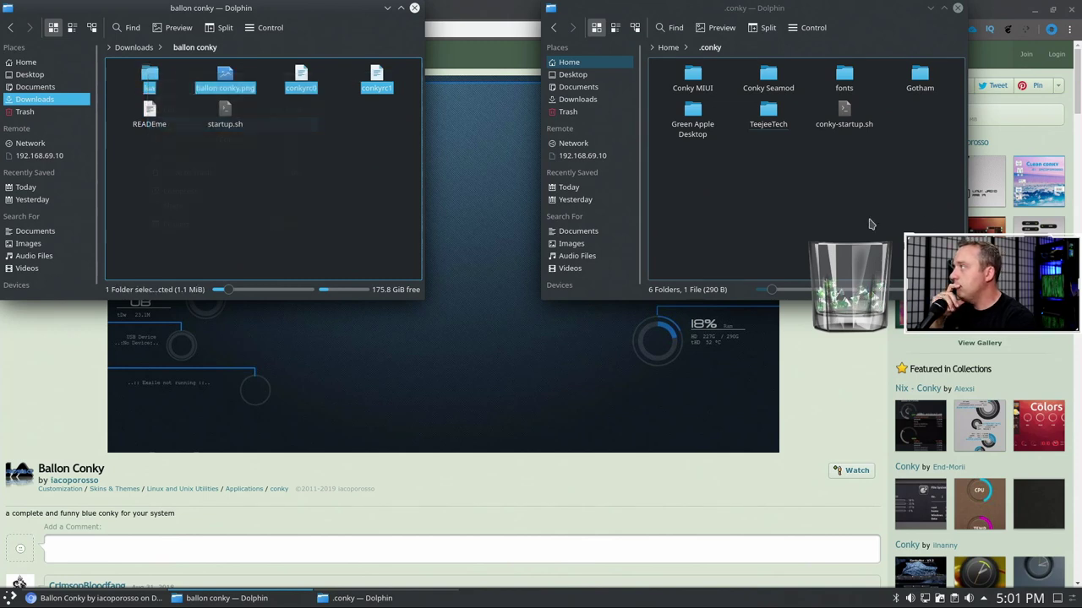
{"action": "right_click", "coordinate": [773, 201]}
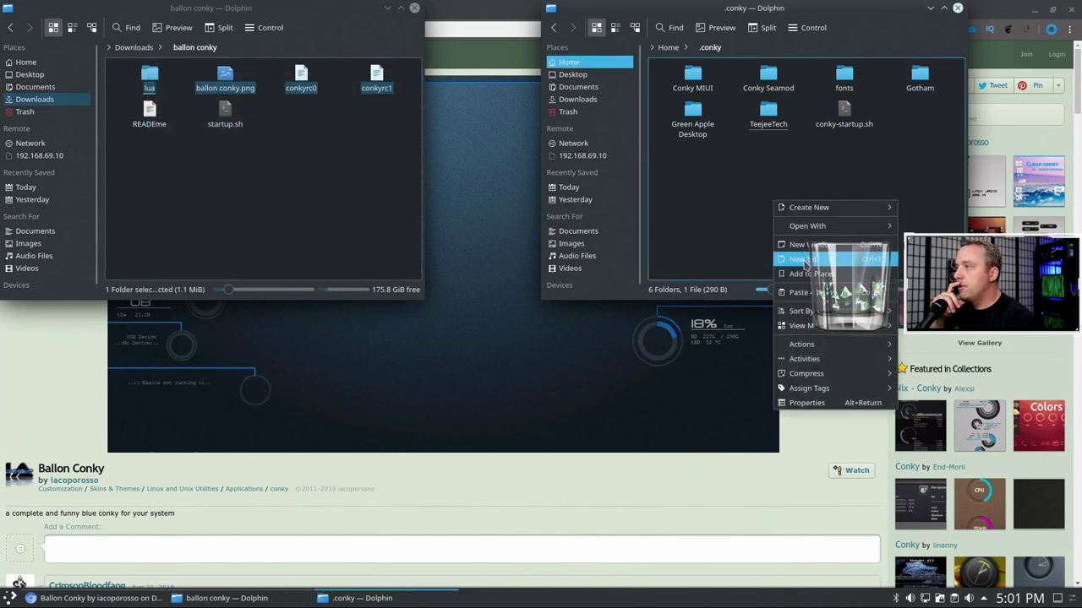
{"action": "left_click", "coordinate": [270, 189]}
- Move the ballon conky folder from Downloads into .conky and open it there
{"action": "left_click", "coordinate": [135, 47]}
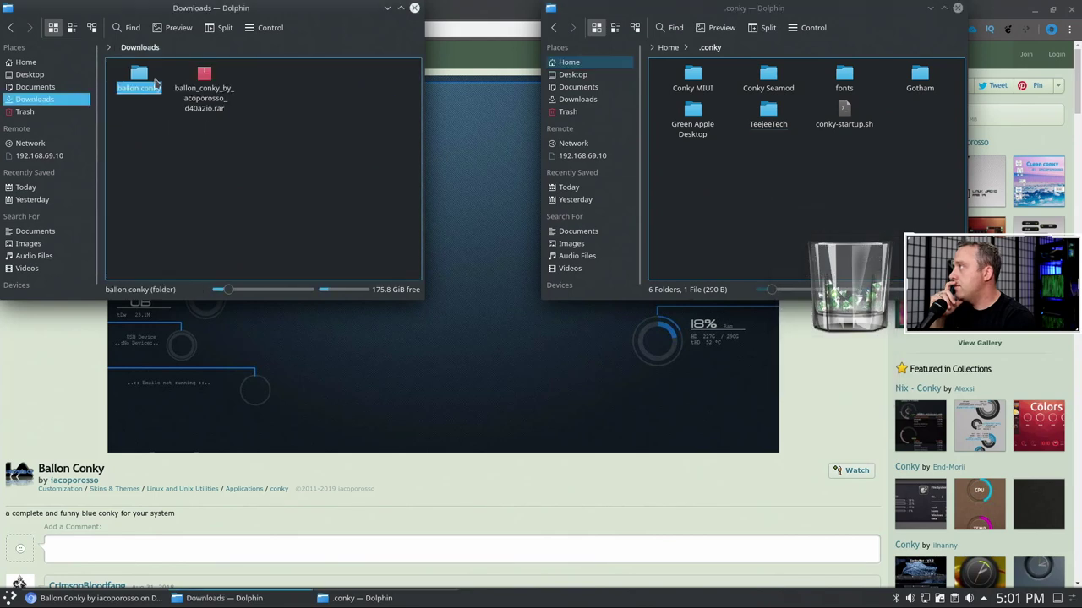
{"action": "left_click_drag", "start_coordinate": [139, 77], "coordinate": [737, 166]}
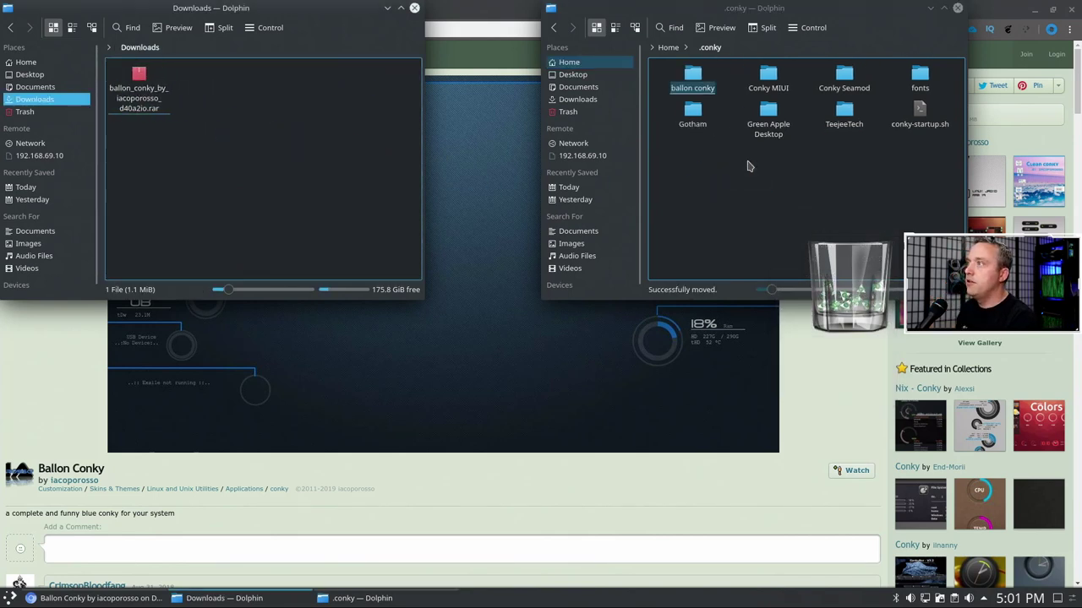
{"action": "left_click", "coordinate": [693, 77]}
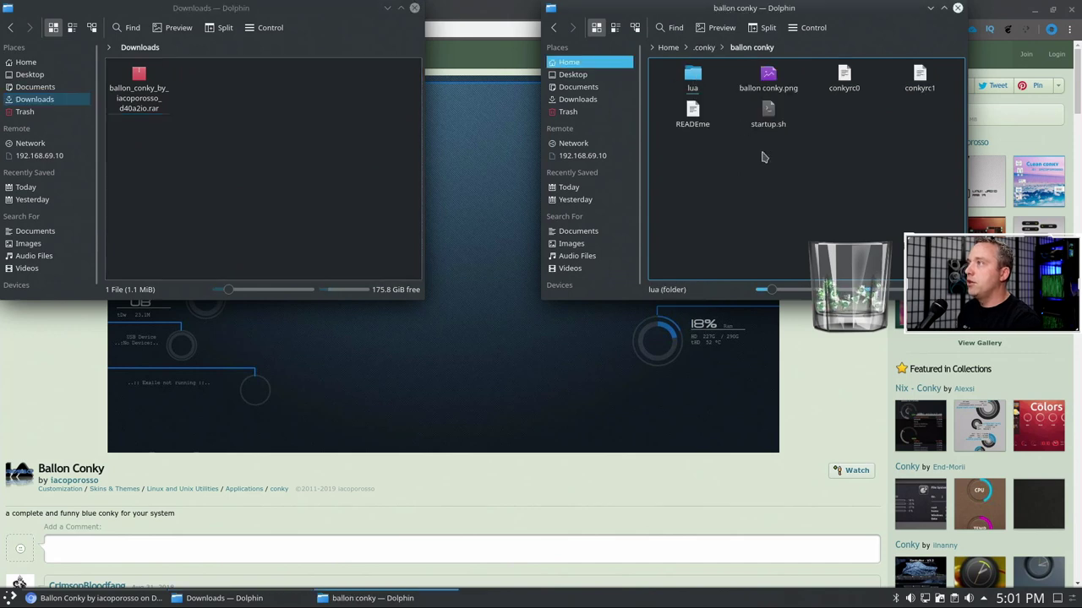
{"action": "right_click", "coordinate": [850, 78]}
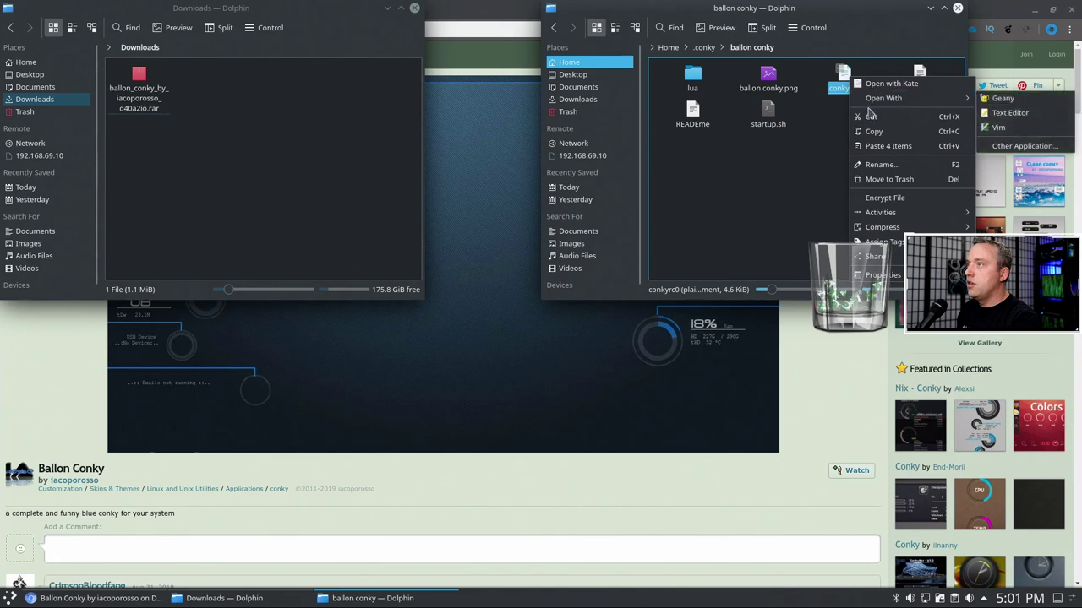
{"action": "left_click", "coordinate": [766, 135]}
- Open startup.sh in Kate and insert 'ballon conky/' into line 7's conky path
{"action": "right_click", "coordinate": [773, 118]}
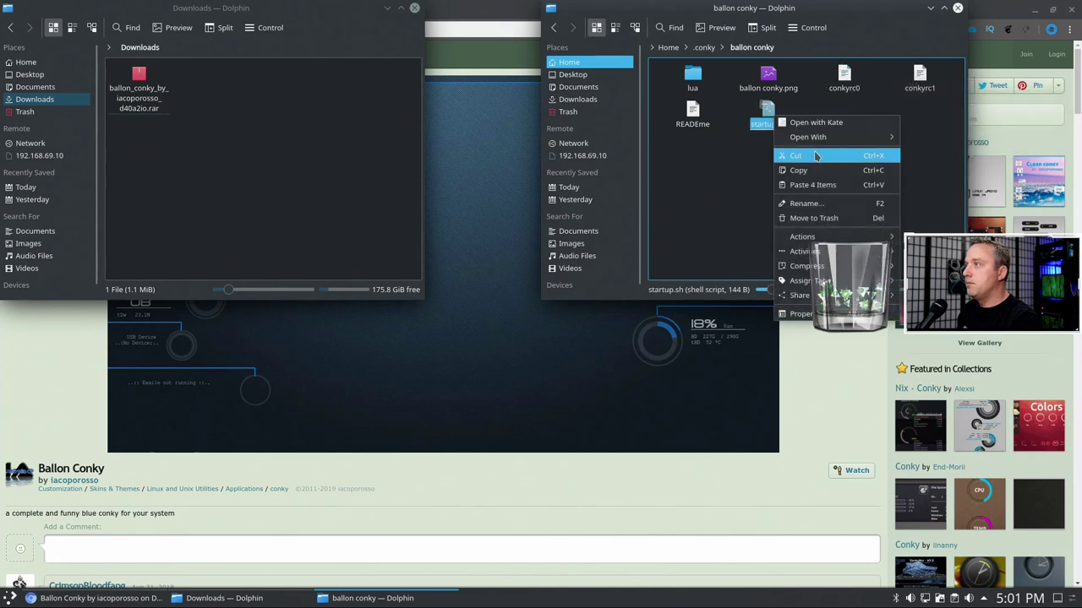
{"action": "left_click", "coordinate": [815, 122]}
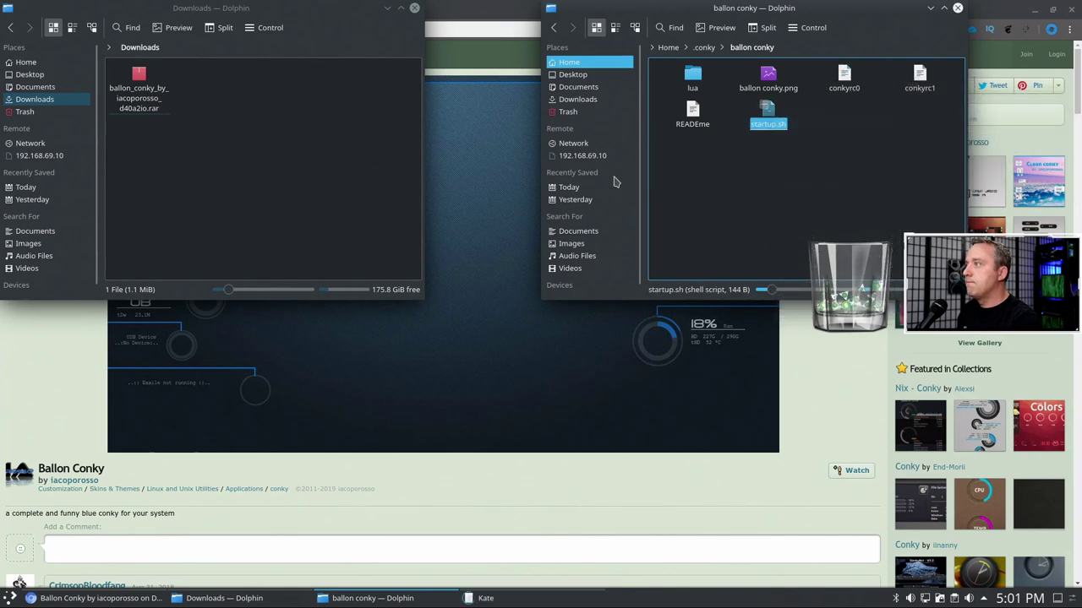
{"action": "left_click", "coordinate": [117, 105]}
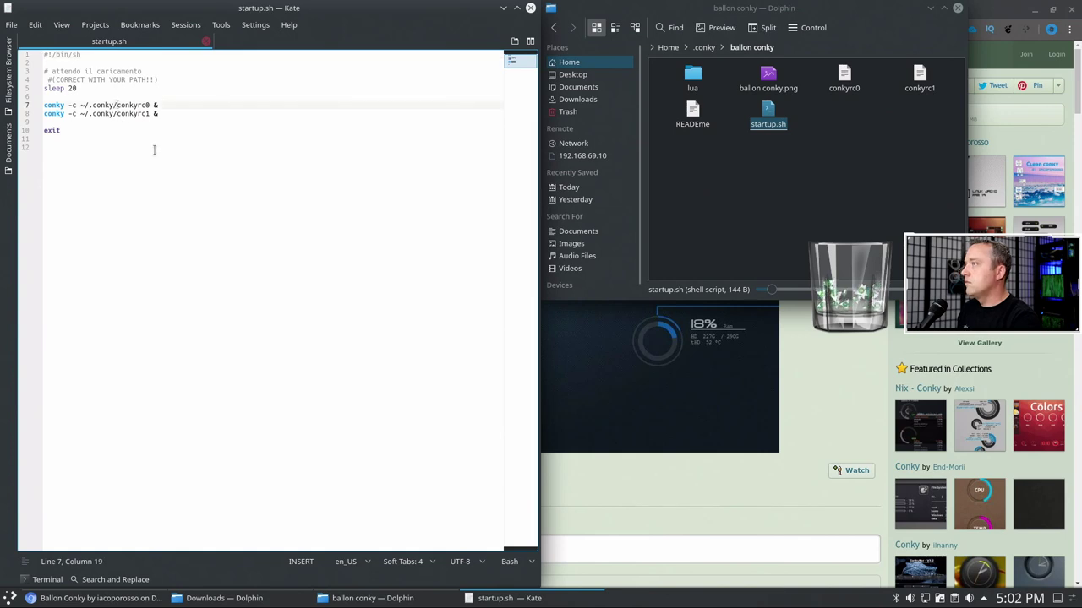
{"action": "type", "text": "ballo"}
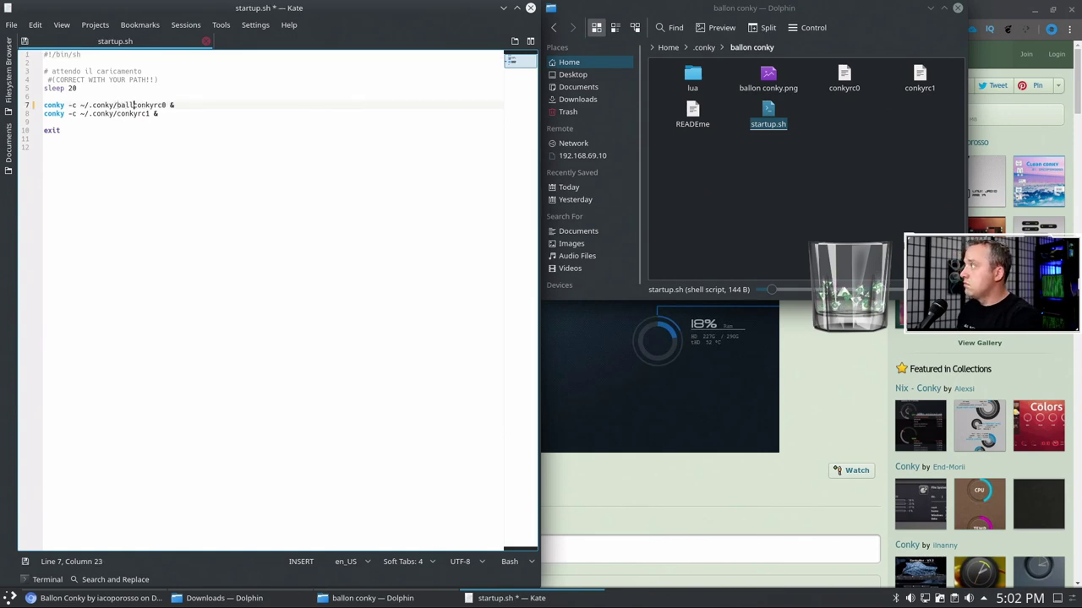
{"action": "type", "text": "n conky/"}
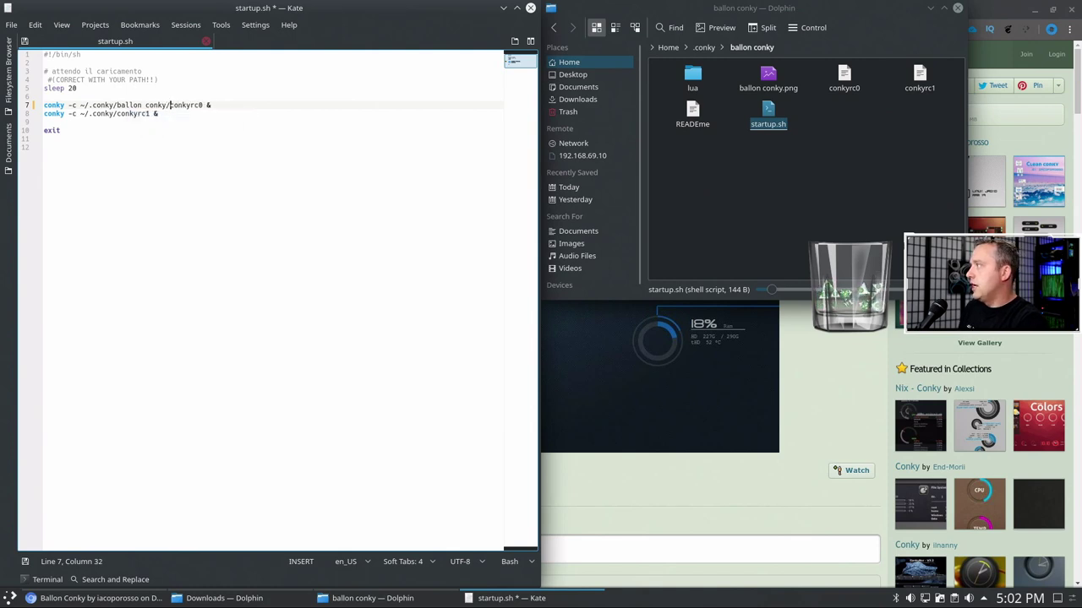
- Copy 'ballon conky/' into line 8's conkyrc1 path, then save and close Kate
{"action": "key", "text": "shift+Left"}
{"action": "key", "text": "shift+Left"}
{"action": "key", "text": "shift+Left"}
{"action": "key", "text": "shift+Left"}
{"action": "key", "text": "shift+Left"}
{"action": "key", "text": "shift+Left"}
{"action": "key", "text": "shift+Left"}
{"action": "key", "text": "shift+Left"}
{"action": "key", "text": "shift+Left"}
{"action": "key", "text": "shift+Left"}
{"action": "key", "text": "shift+Left"}
{"action": "key", "text": "shift+Left"}
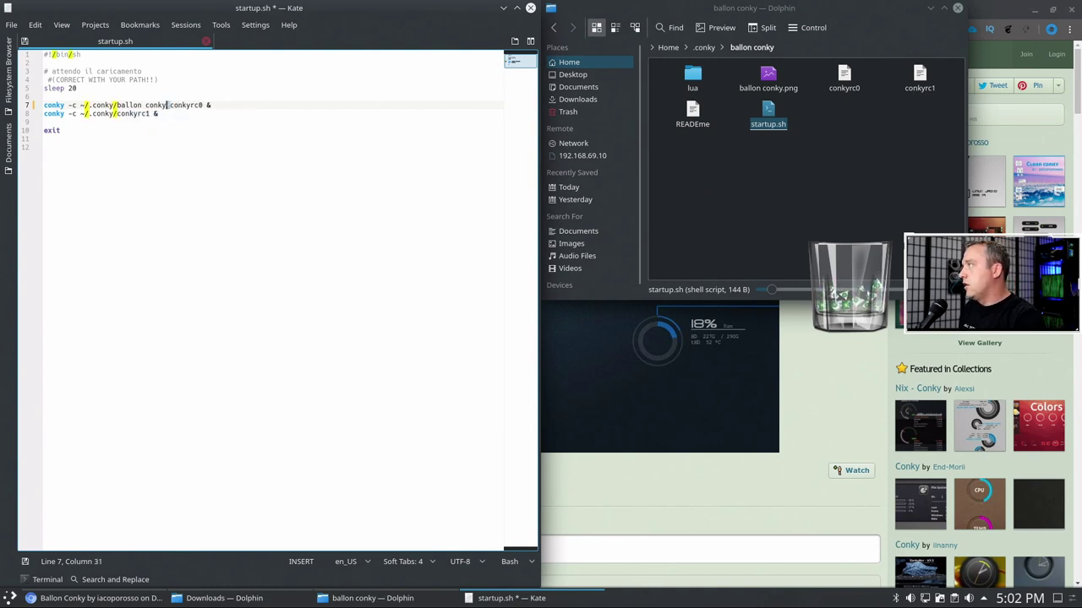
{"action": "key", "text": "shift+Left"}
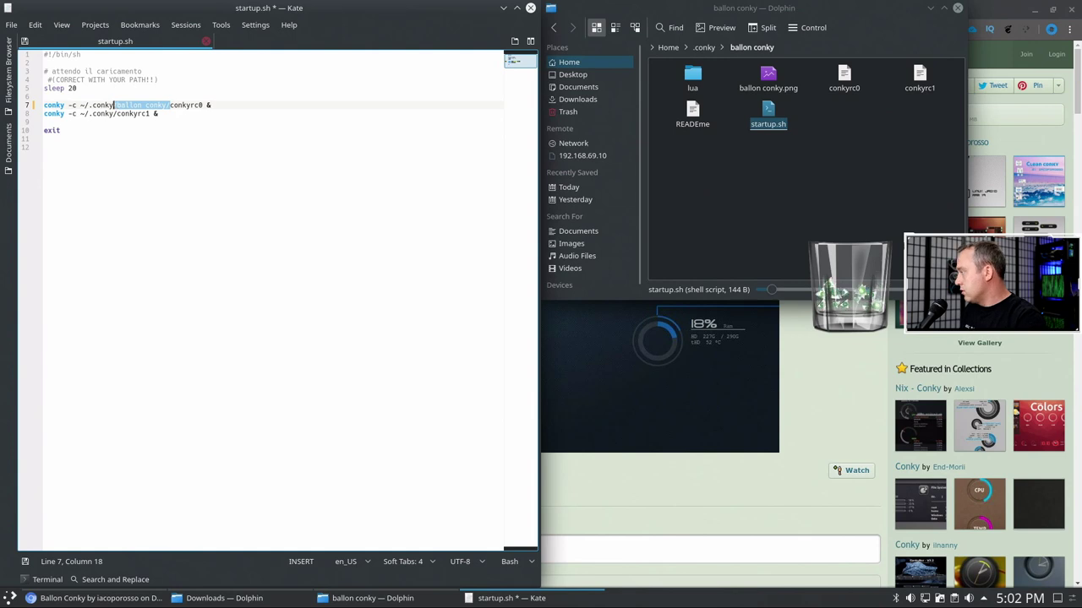
{"action": "key", "text": "Down"}
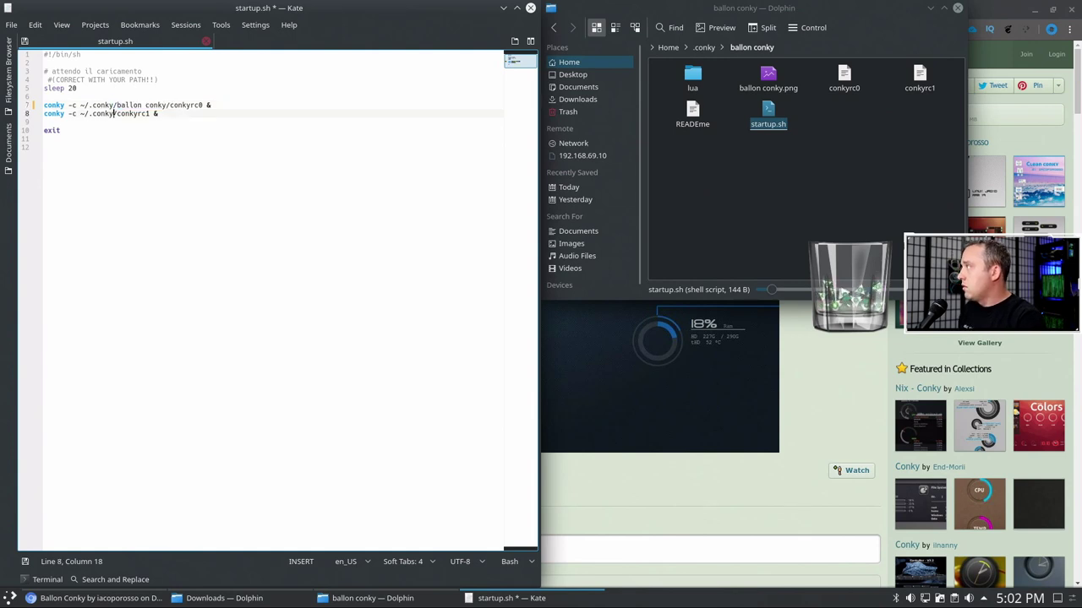
{"action": "key", "text": "ctrl+v"}
{"action": "key", "text": "Delete"}
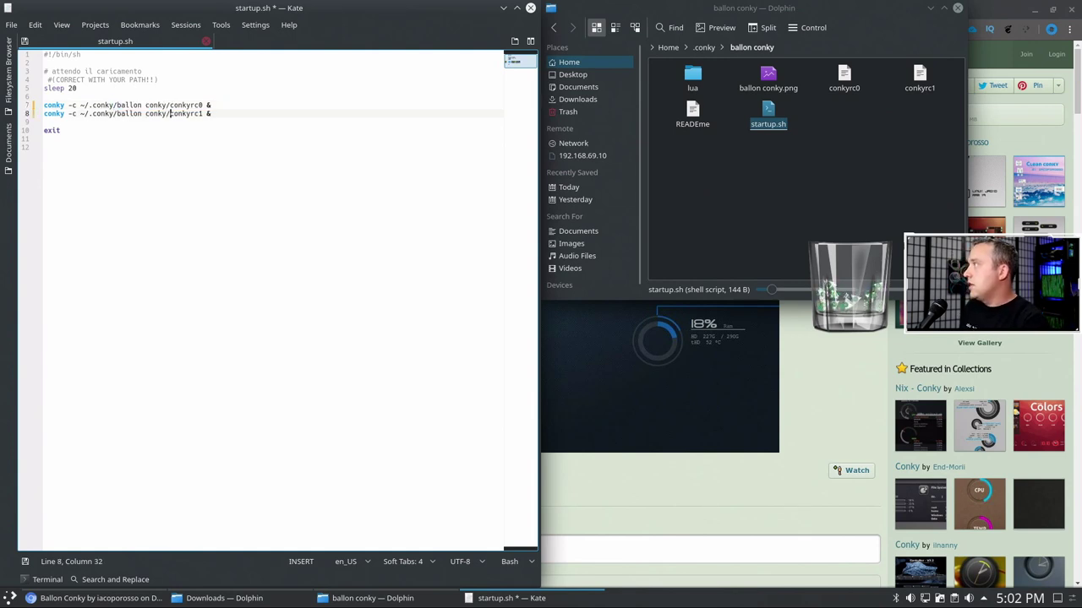
{"action": "key", "text": "ctrl+s"}
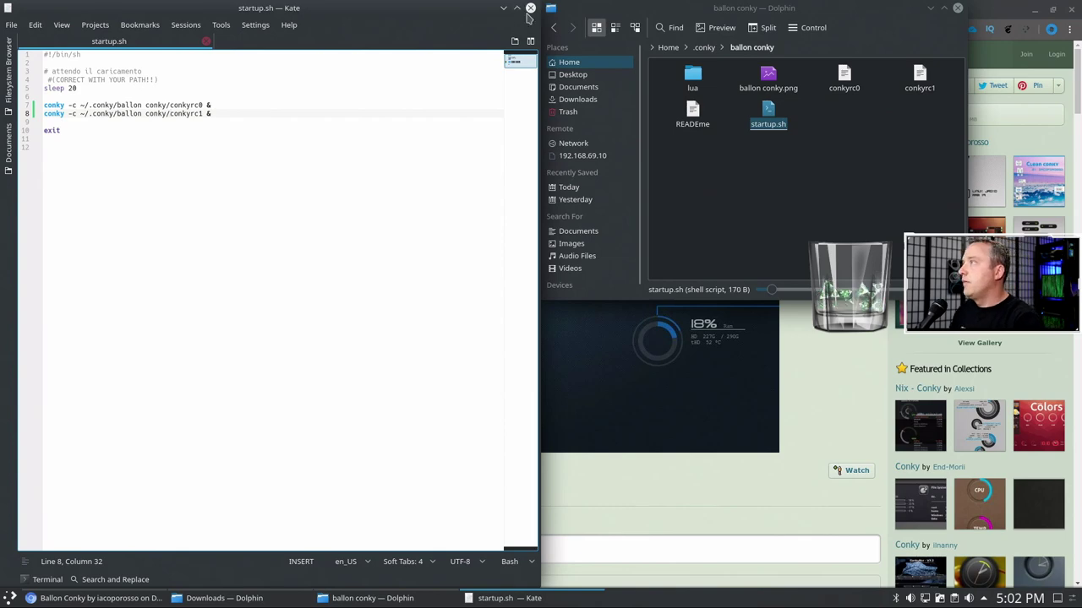
{"action": "left_click", "coordinate": [531, 7]}
{"action": "right_click", "coordinate": [766, 120]}
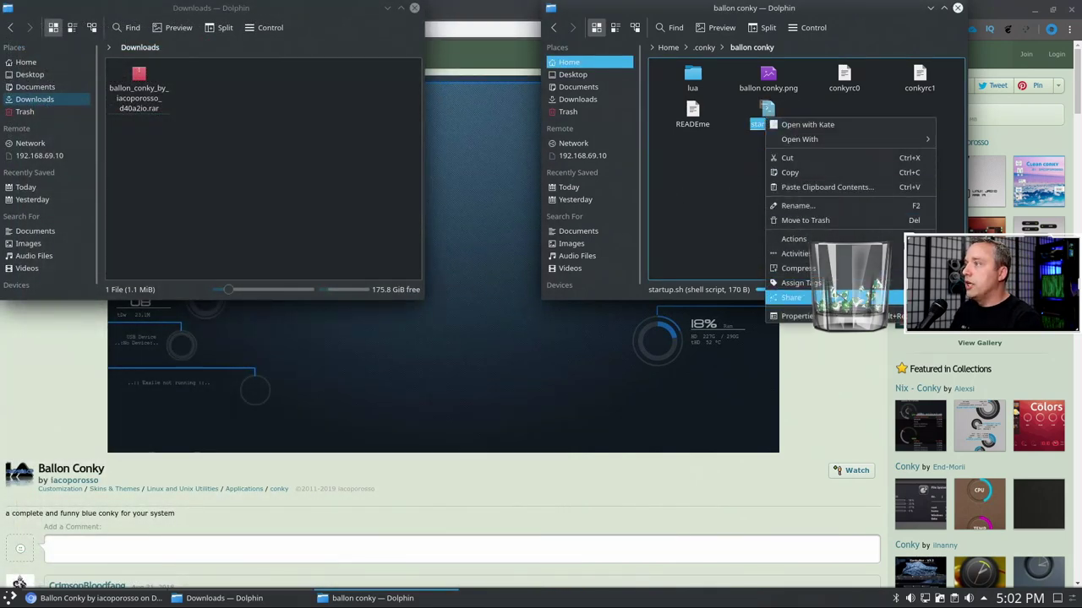
- Keep startup.sh marked executable in its Permissions, then close the Downloads window
{"action": "left_click", "coordinate": [794, 316]}
{"action": "left_click", "coordinate": [723, 32]}
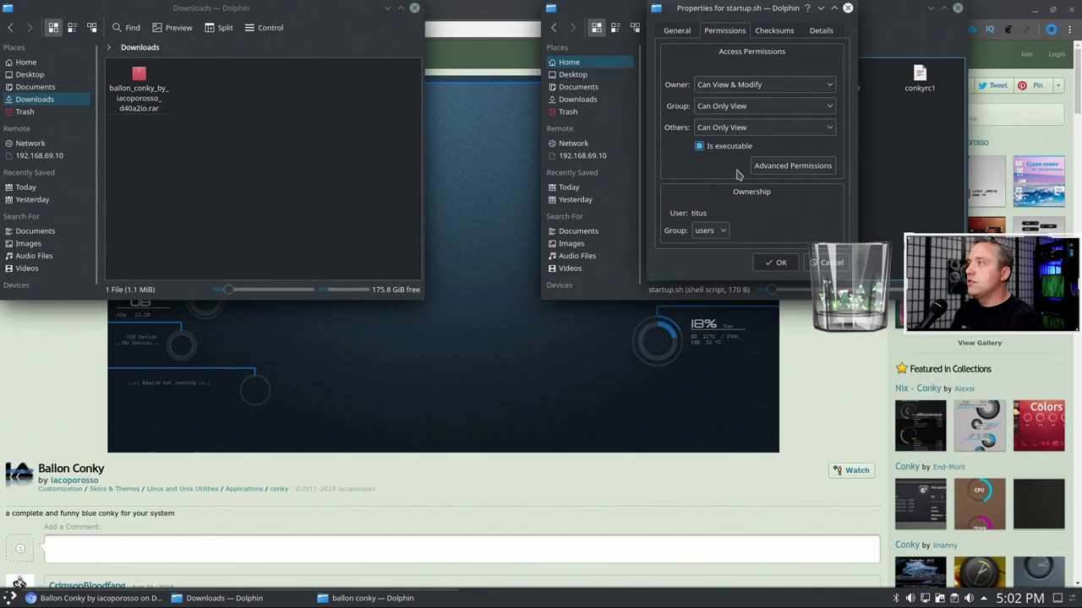
{"action": "left_click", "coordinate": [776, 261]}
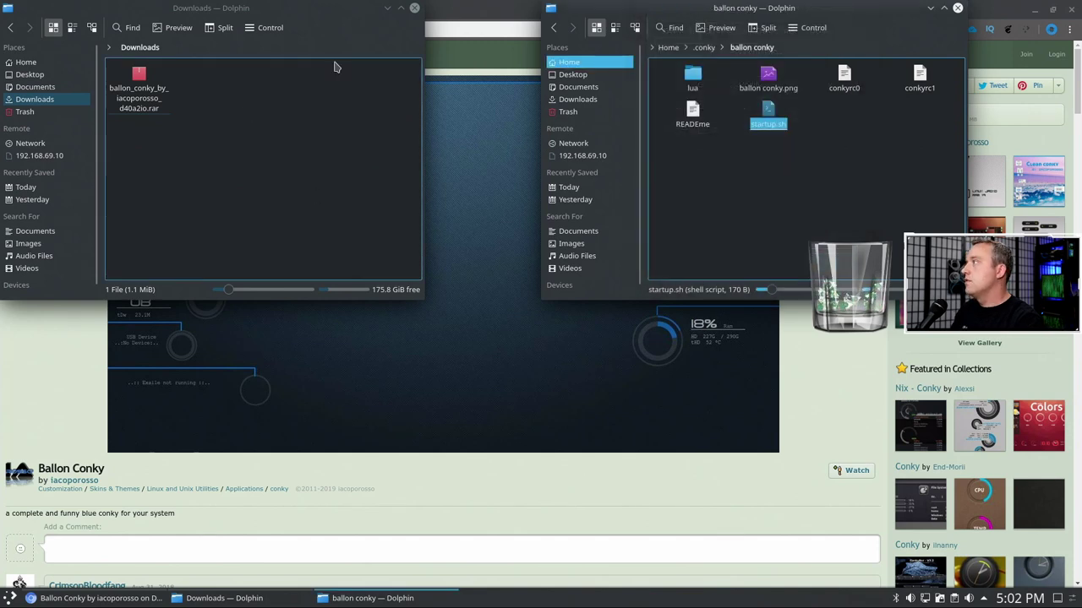
{"action": "left_click", "coordinate": [414, 8]}
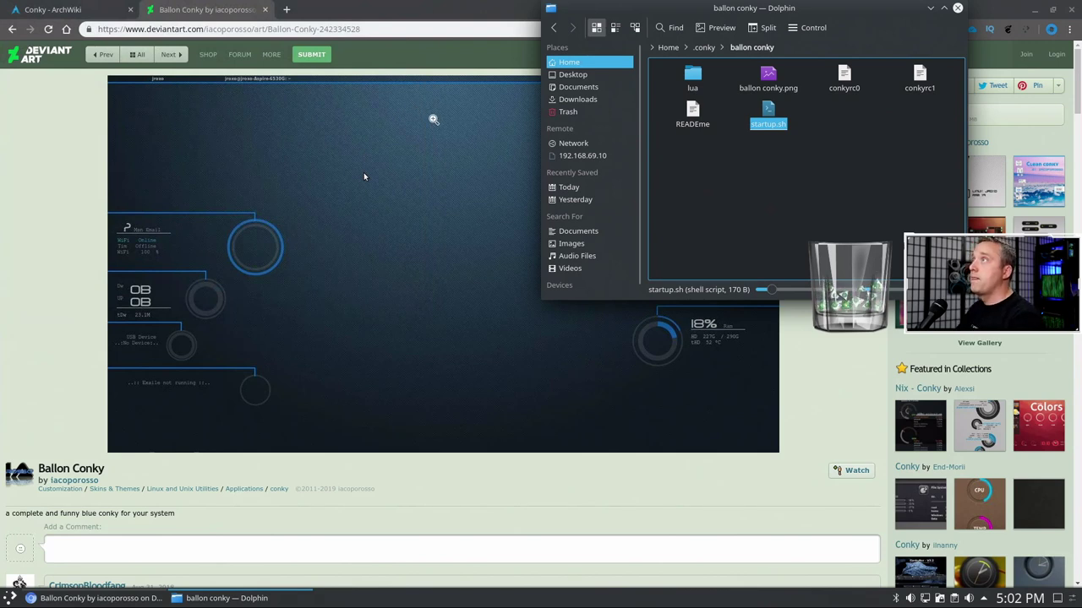
{"action": "left_click", "coordinate": [805, 203]}
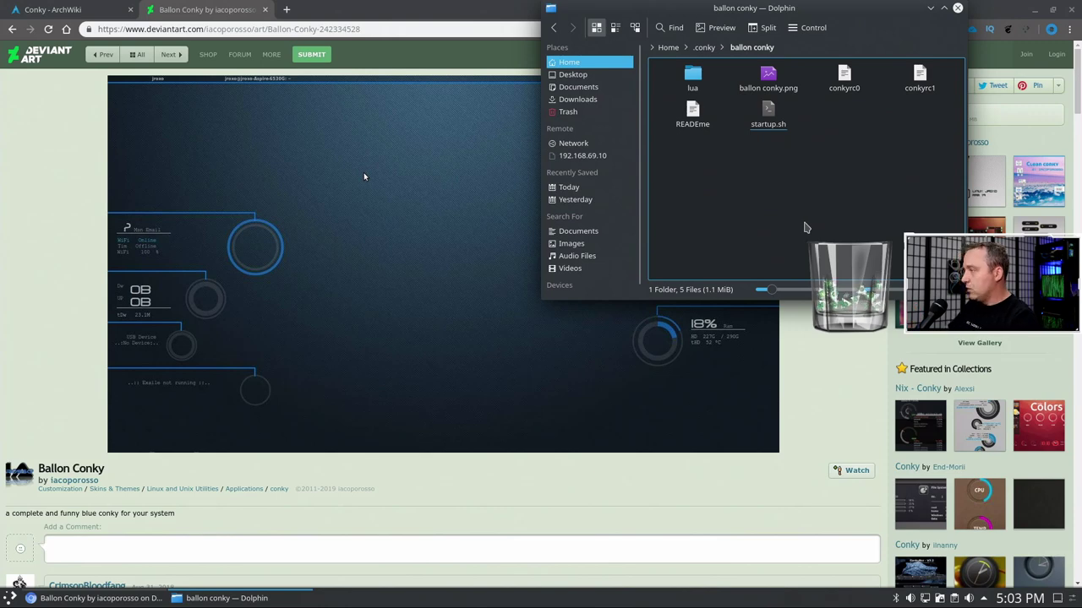
{"action": "key", "text": "ctrl+alt+t"}
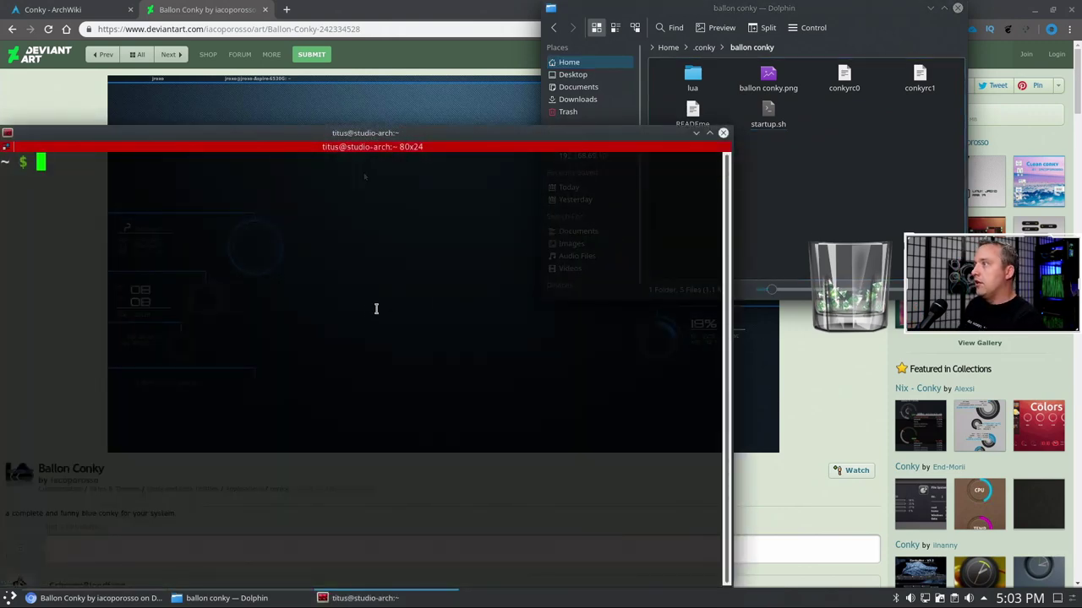
{"action": "left_click", "coordinate": [723, 132]}
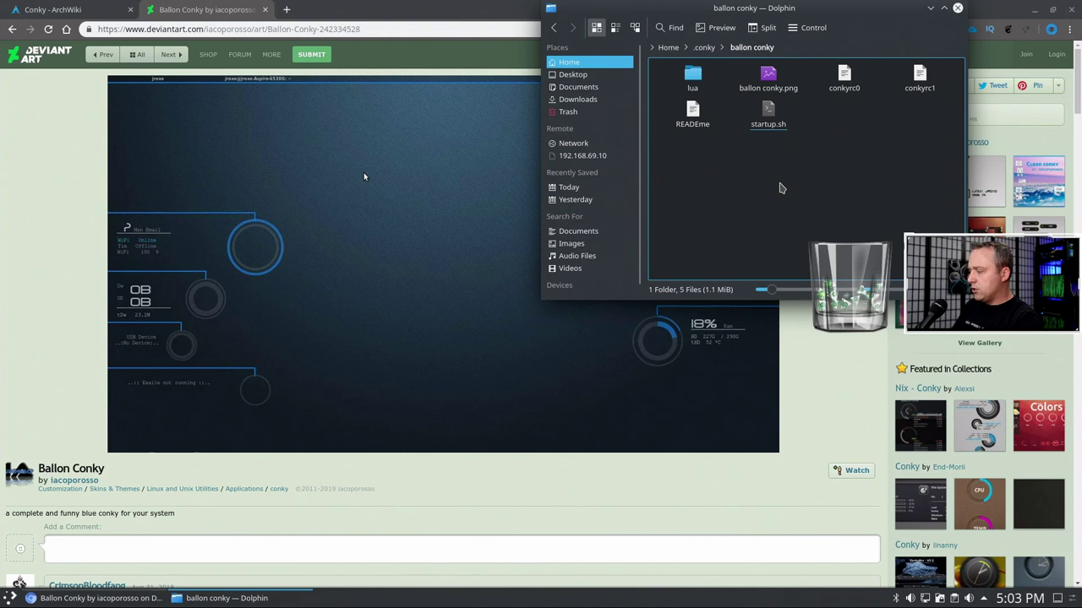
{"action": "right_click", "coordinate": [773, 180]}
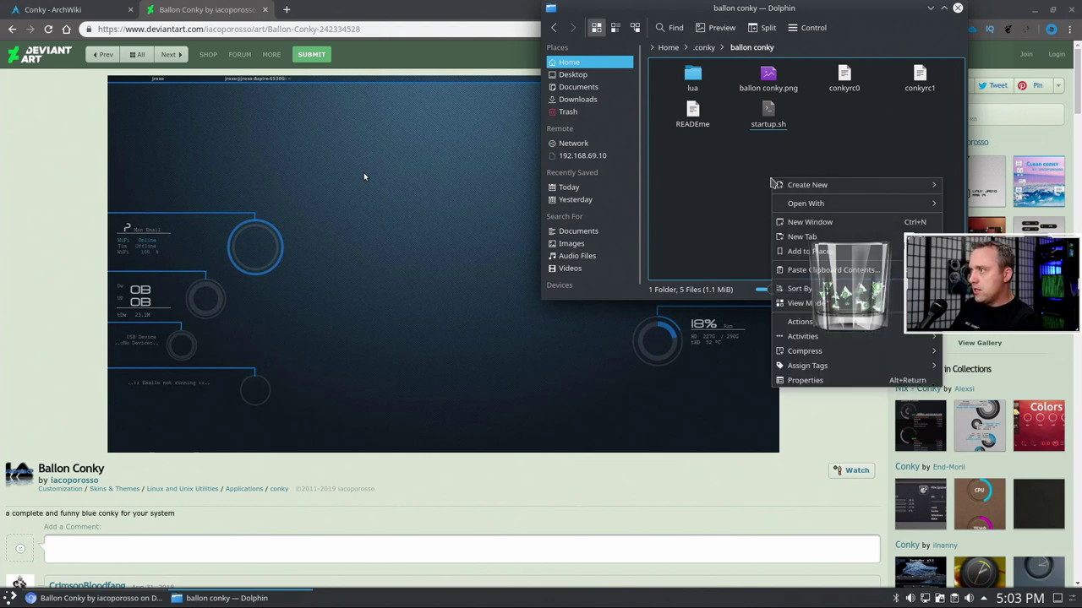
{"action": "left_click", "coordinate": [739, 220]}
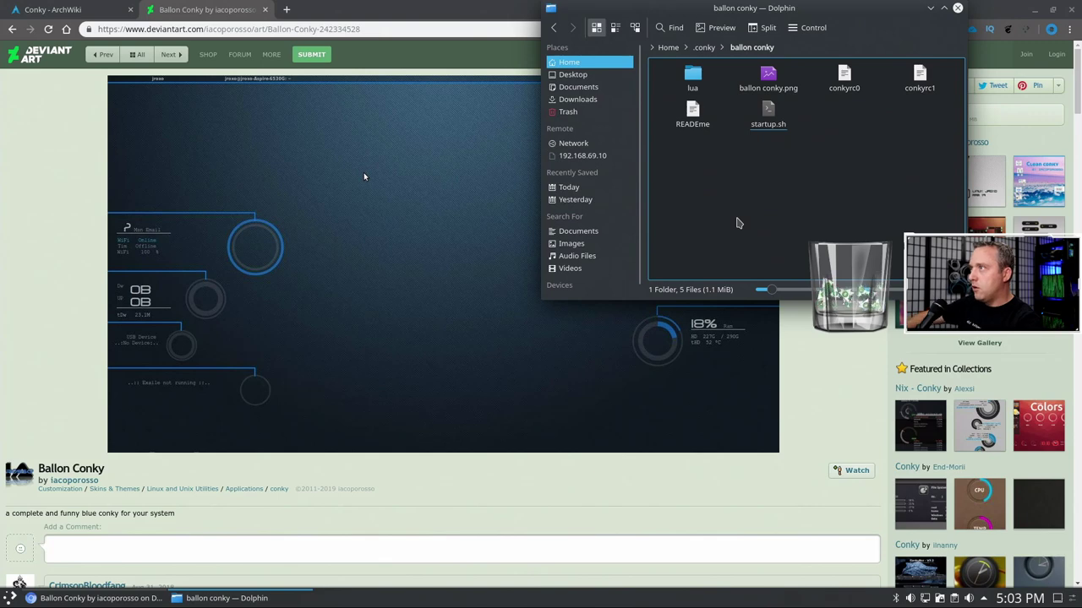
{"action": "left_click", "coordinate": [285, 10]}
{"action": "type", "text": "dolphin"}
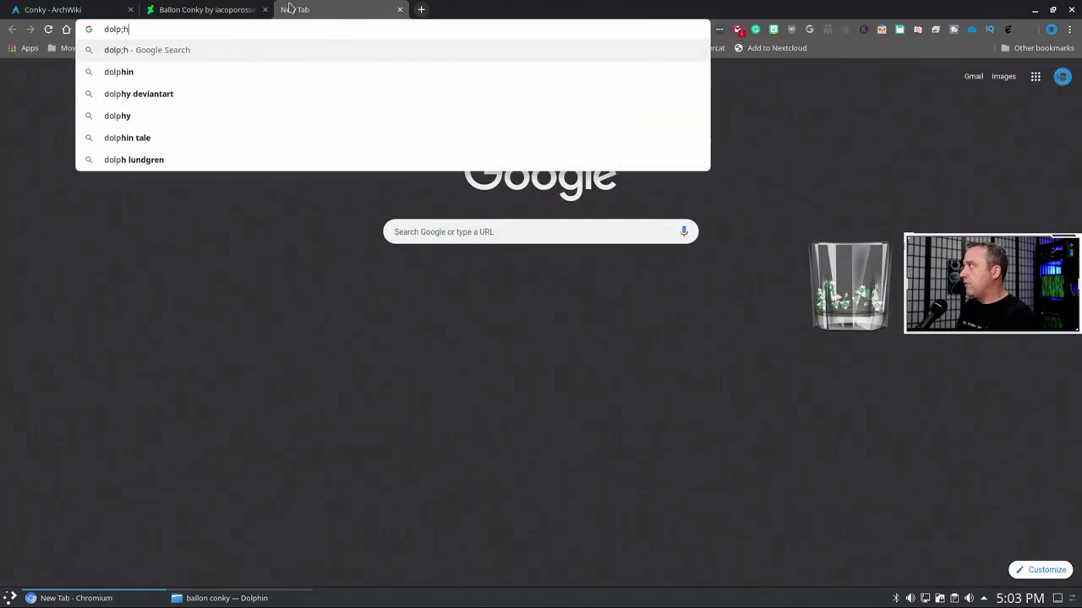
{"action": "type", "text": " open terminal"}
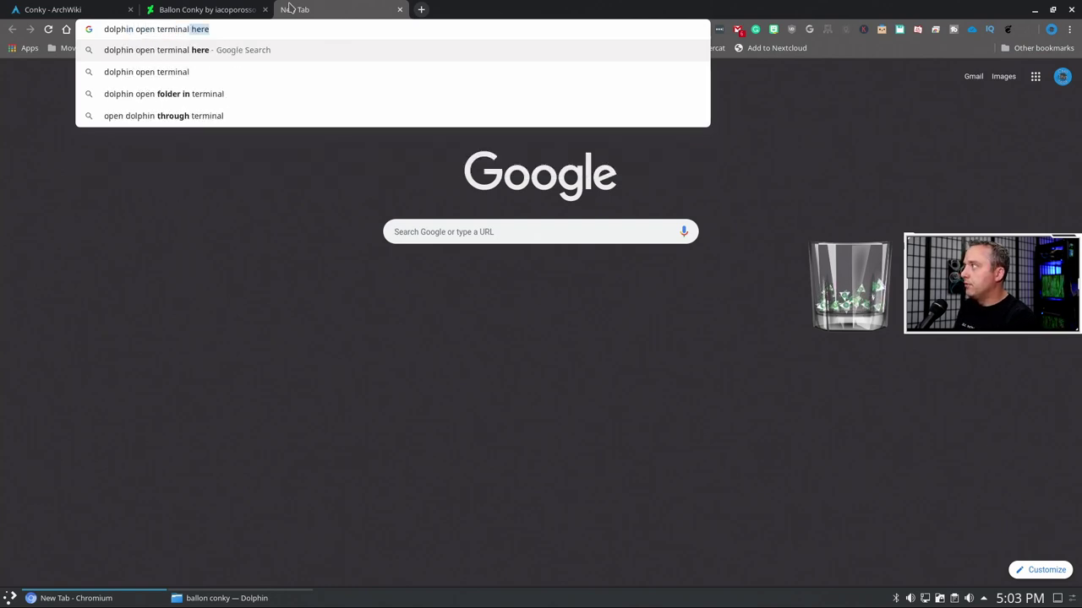
{"action": "key", "text": "Return"}
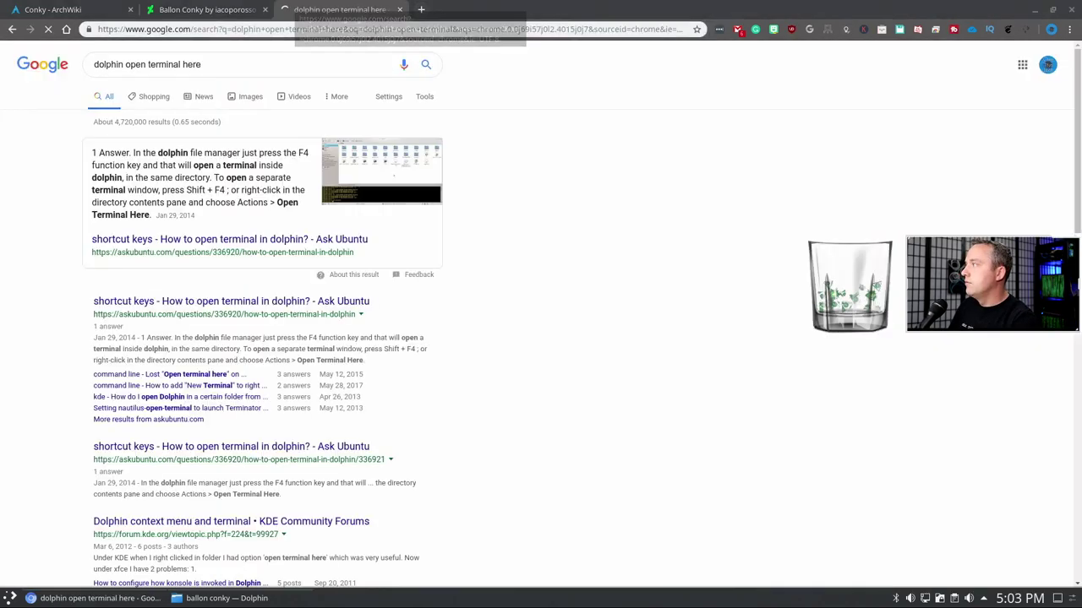
{"action": "left_click", "coordinate": [399, 9]}
{"action": "left_click", "coordinate": [178, 598]}
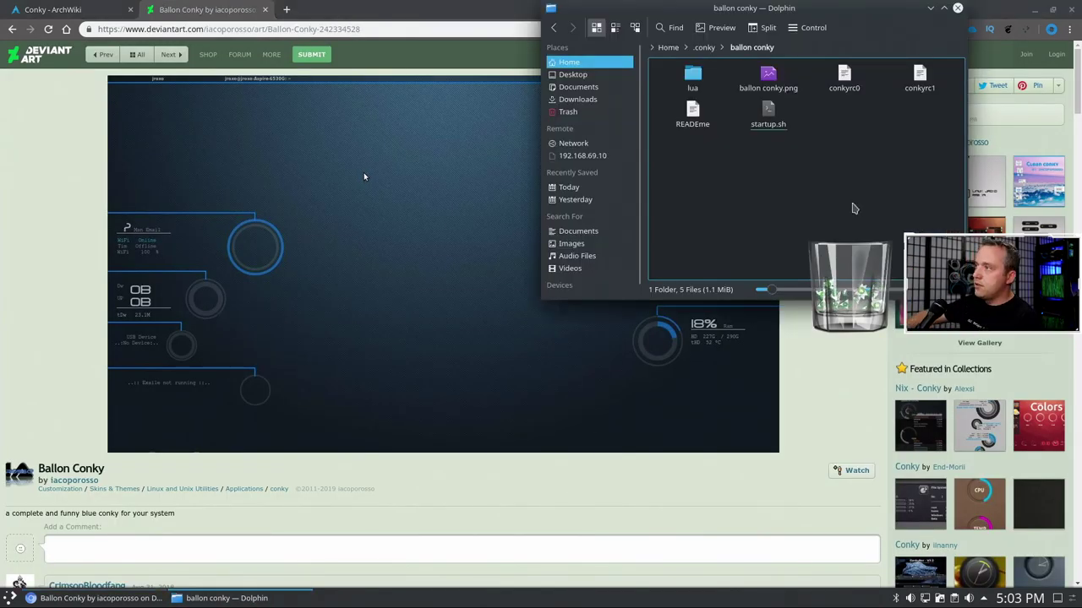
- Run ./startup.sh in a terminal opened in the ballon conky folder
{"action": "key", "text": "F4"}
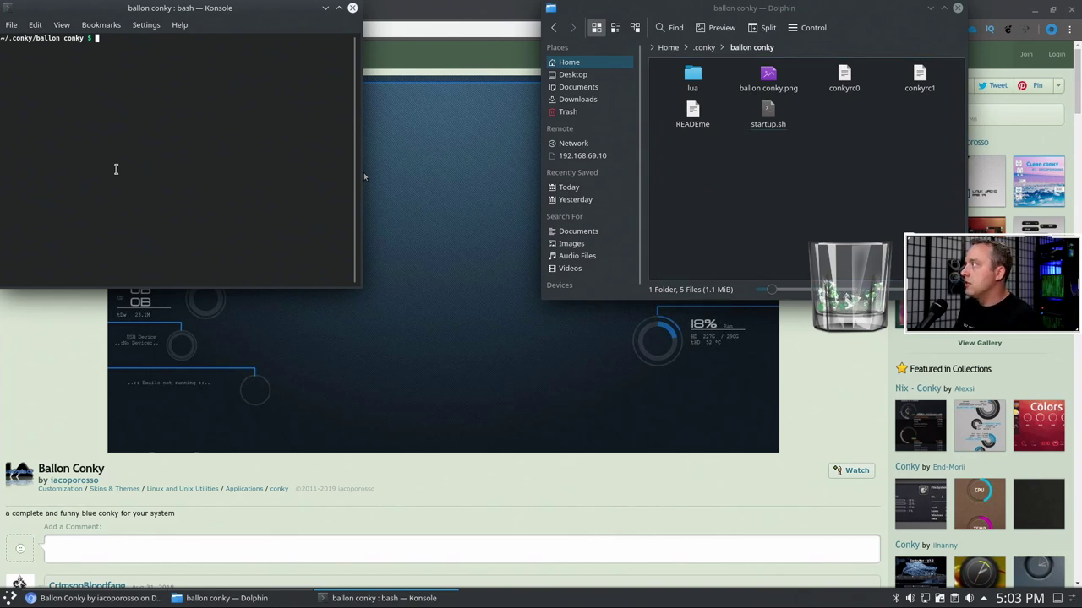
{"action": "type", "text": "./startup.sh"}
{"action": "key", "text": "Return"}
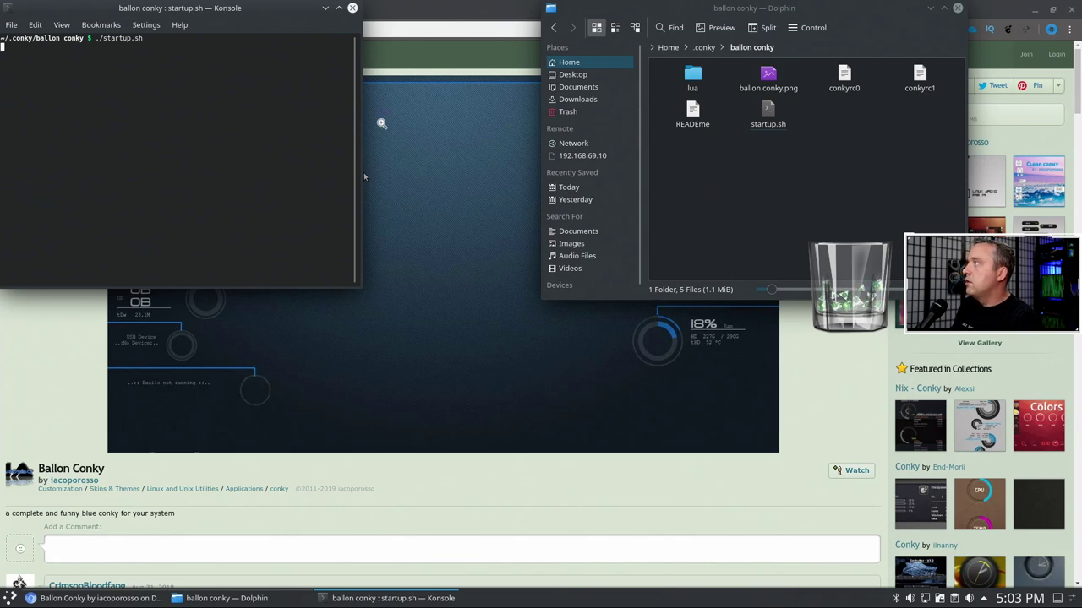
{"action": "left_click", "coordinate": [1070, 9]}
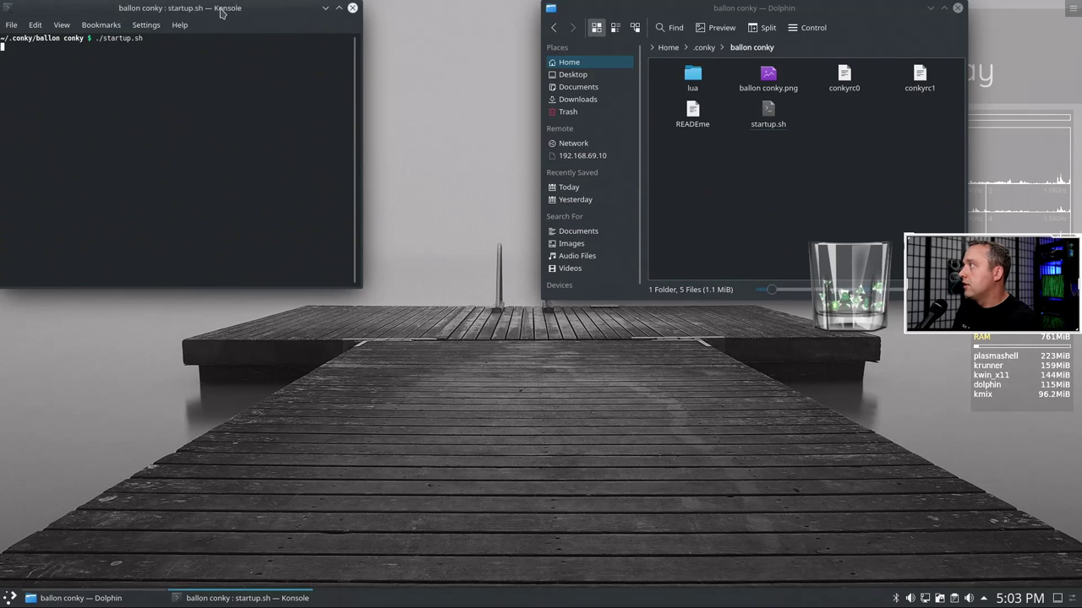
{"action": "left_click_drag", "start_coordinate": [223, 9], "coordinate": [469, 172]}
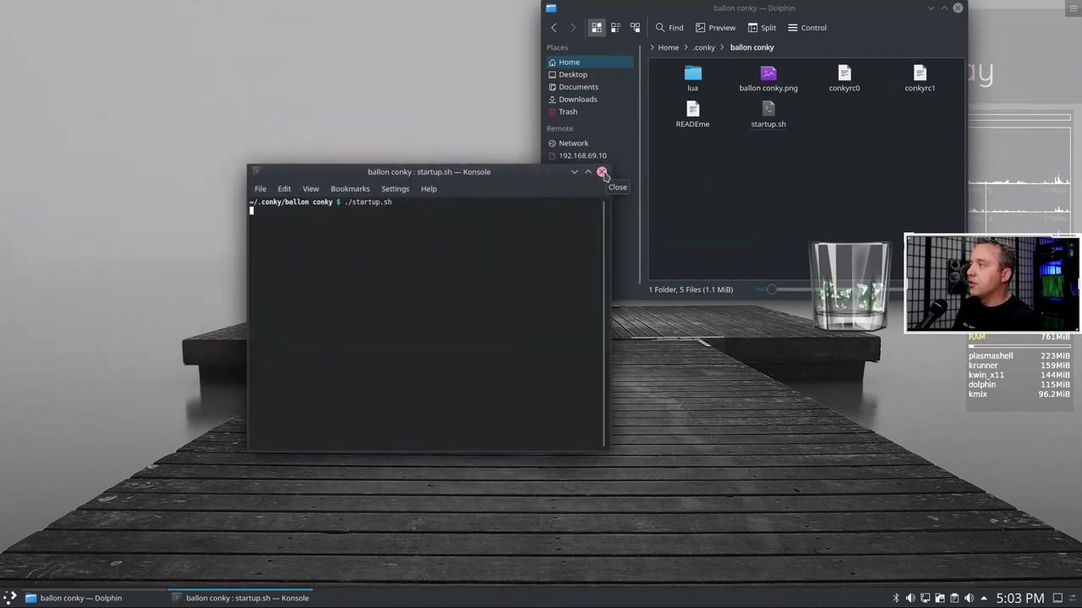
- Check startup.sh in Kate, then stop the failing script and close the terminal
{"action": "right_click", "coordinate": [766, 114]}
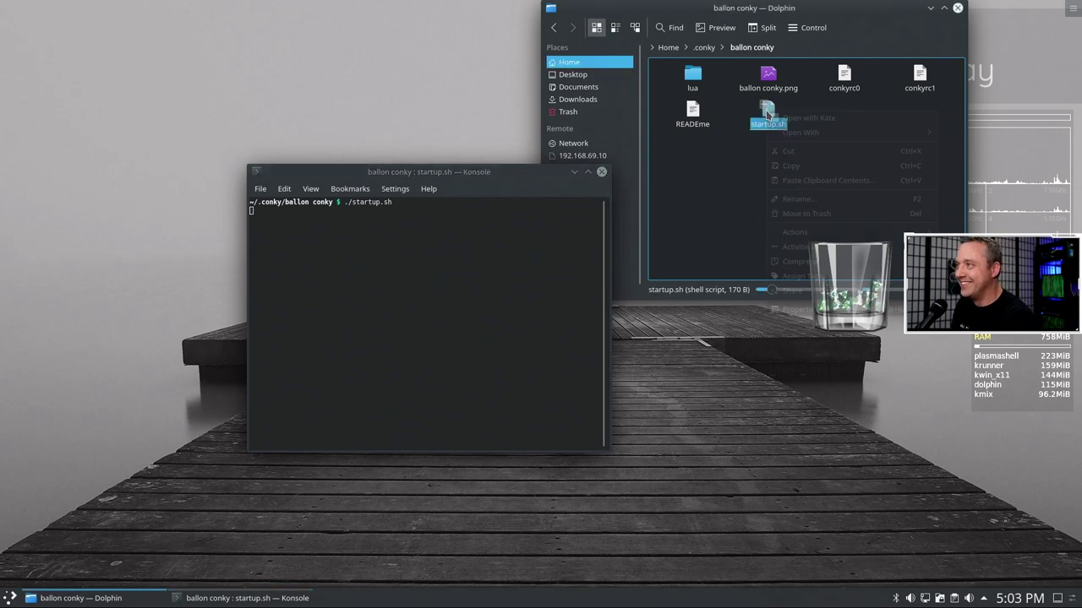
{"action": "left_click", "coordinate": [799, 117]}
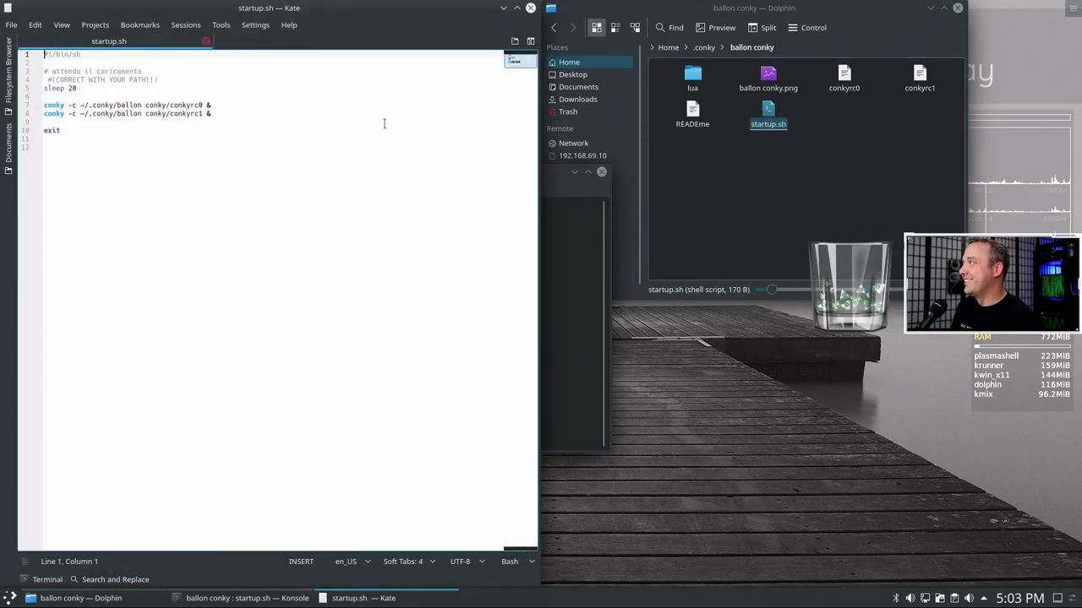
{"action": "left_click", "coordinate": [530, 7]}
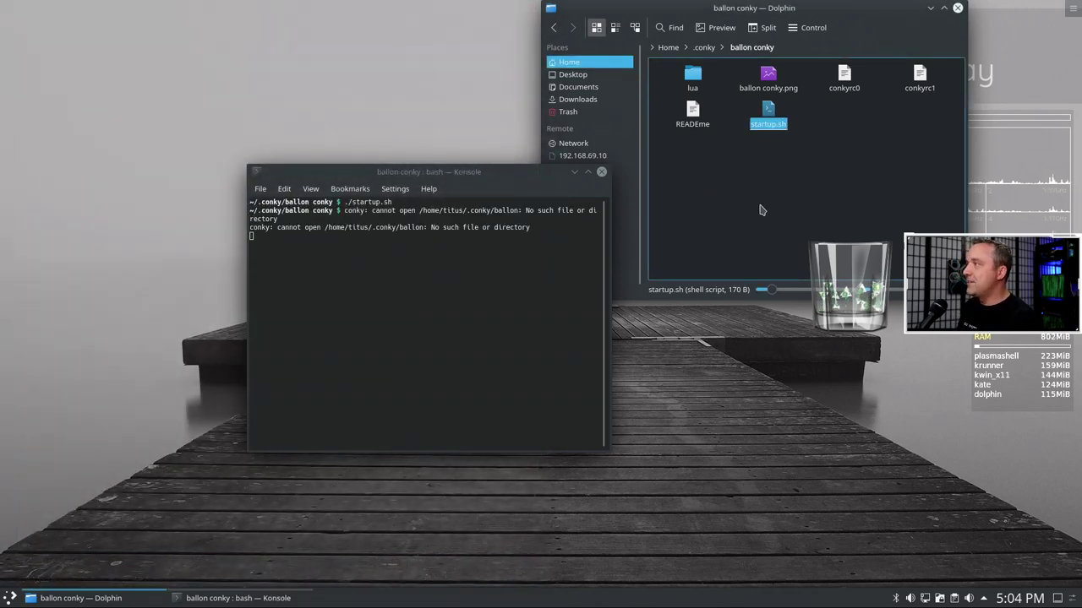
{"action": "left_click", "coordinate": [511, 289]}
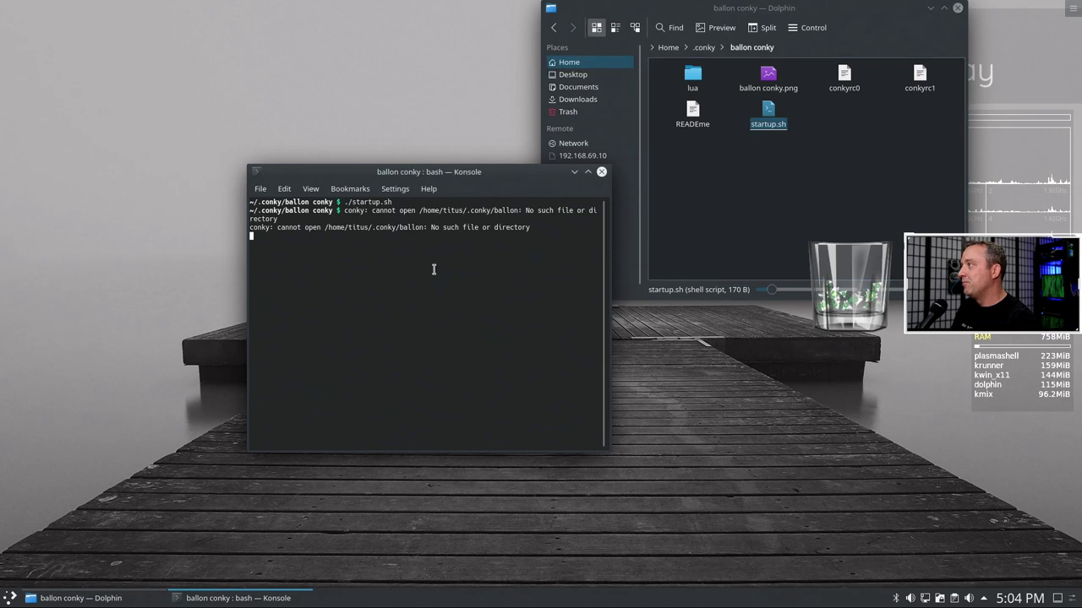
{"action": "key", "text": "ctrl+c"}
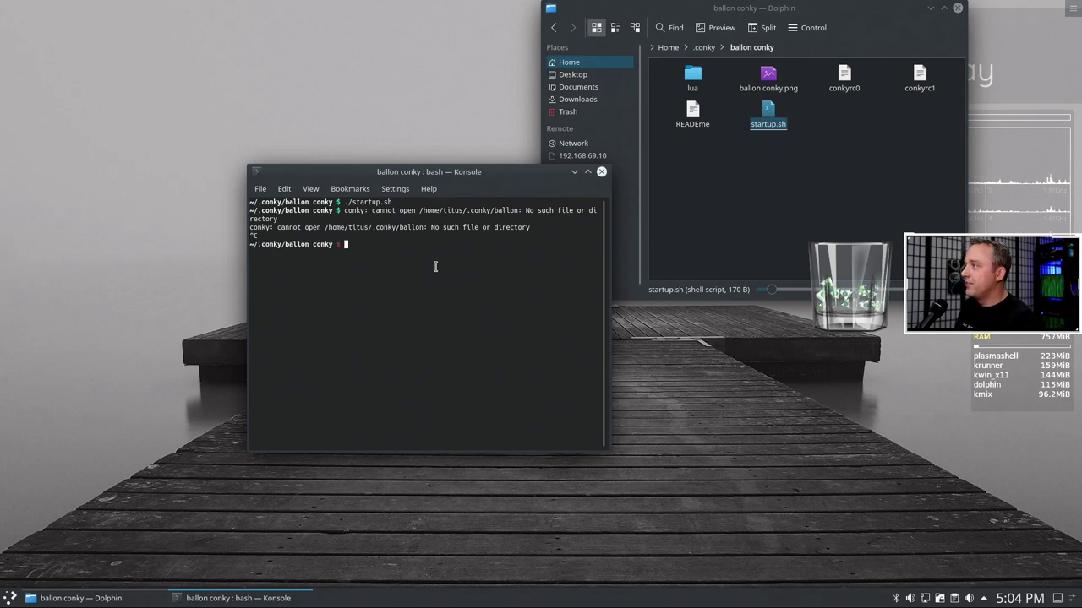
{"action": "left_click", "coordinate": [601, 172]}
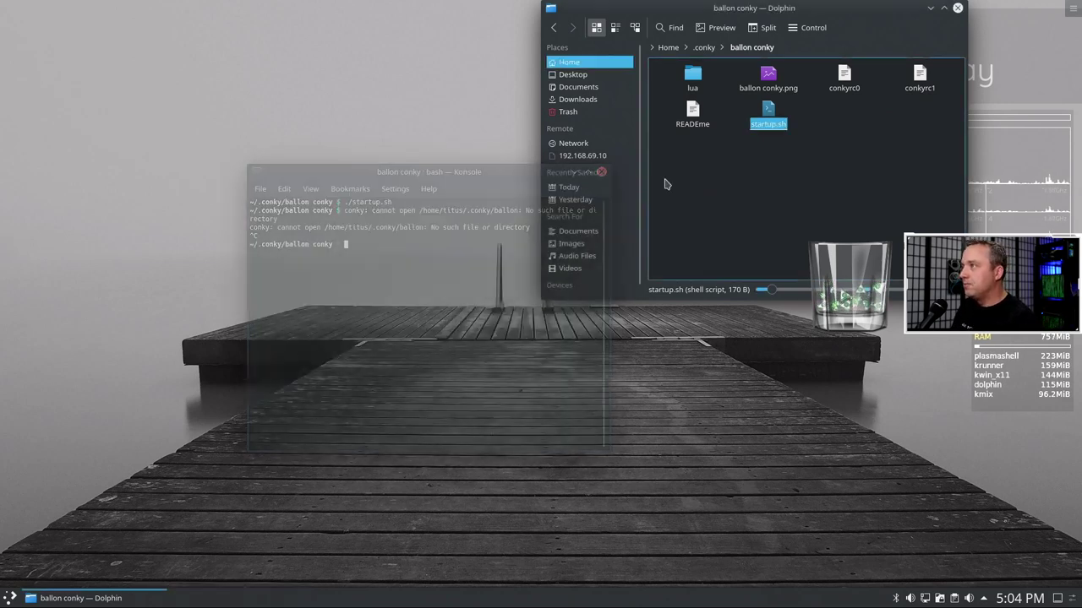
- Deselect startup.sh and close the .conky/ballon conky Dolphin window
{"action": "left_click", "coordinate": [665, 184]}
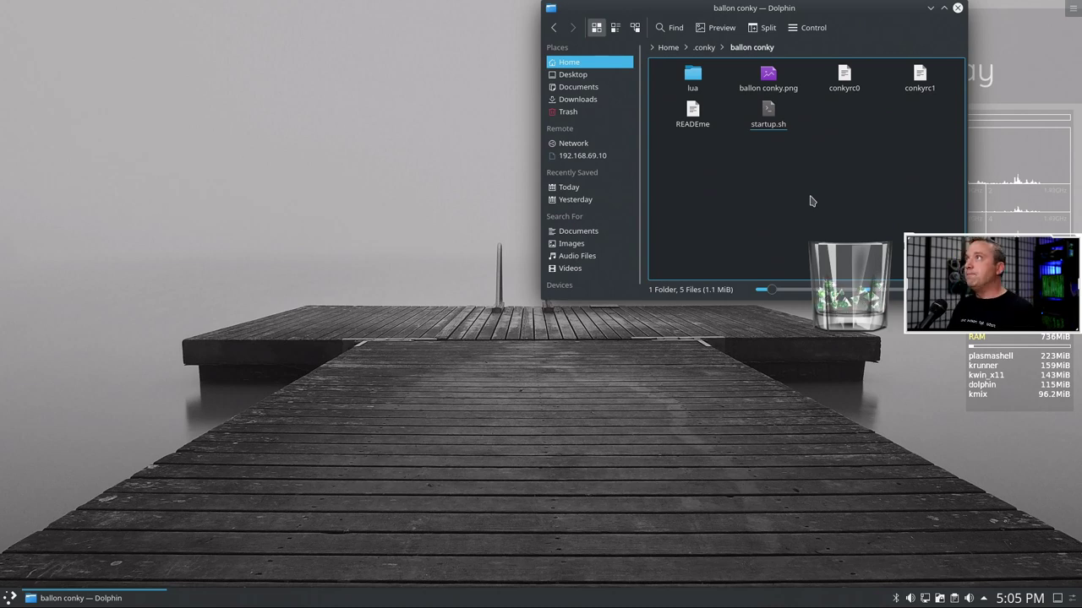
{"action": "left_click", "coordinate": [957, 9]}
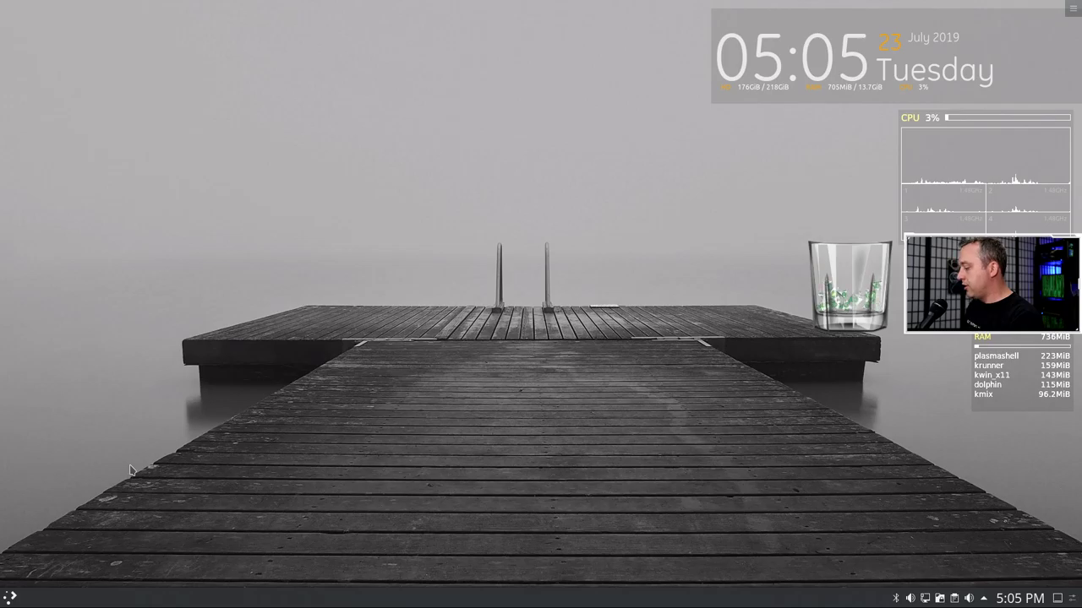
- Search Google for deviantart, open DeviantArt and search the site for conky
{"action": "key", "text": "super+b"}
{"action": "type", "text": "de"}
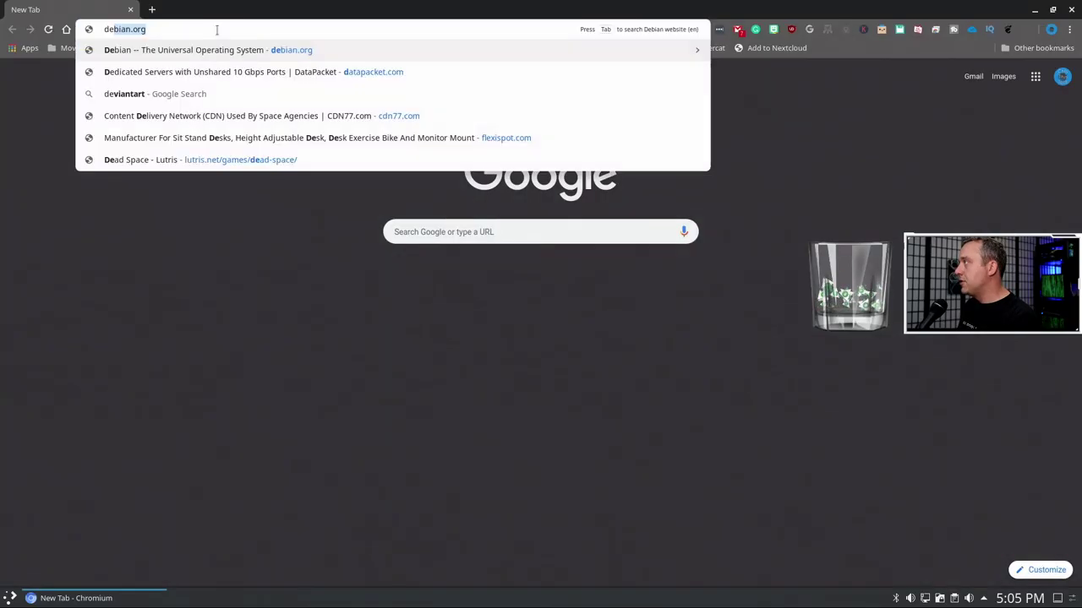
{"action": "type", "text": "vb"}
{"action": "key", "text": "BackSpace"}
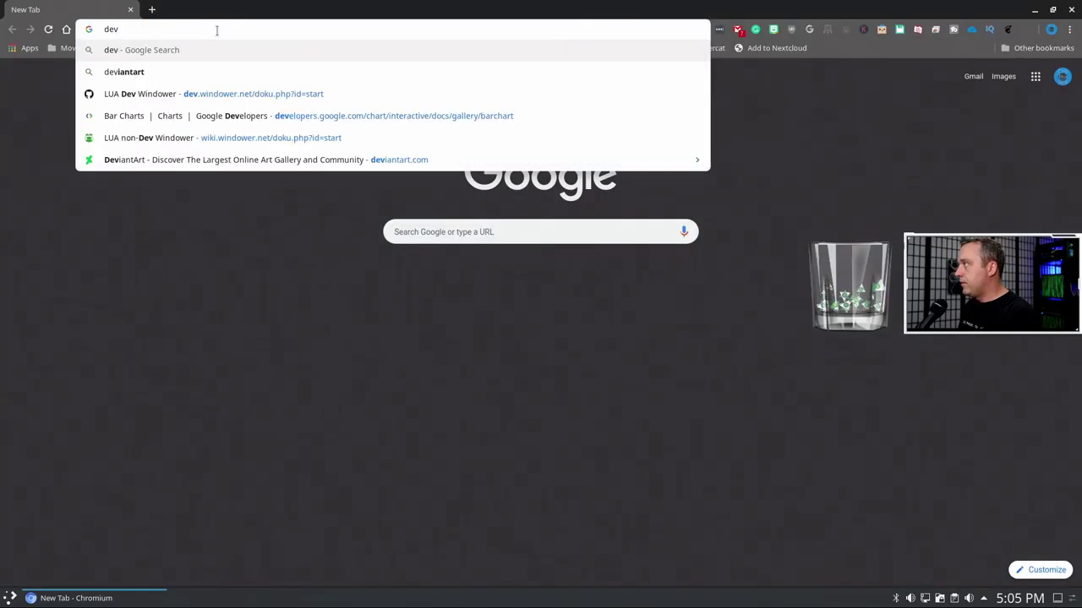
{"action": "type", "text": "iantart"}
{"action": "key", "text": "Return"}
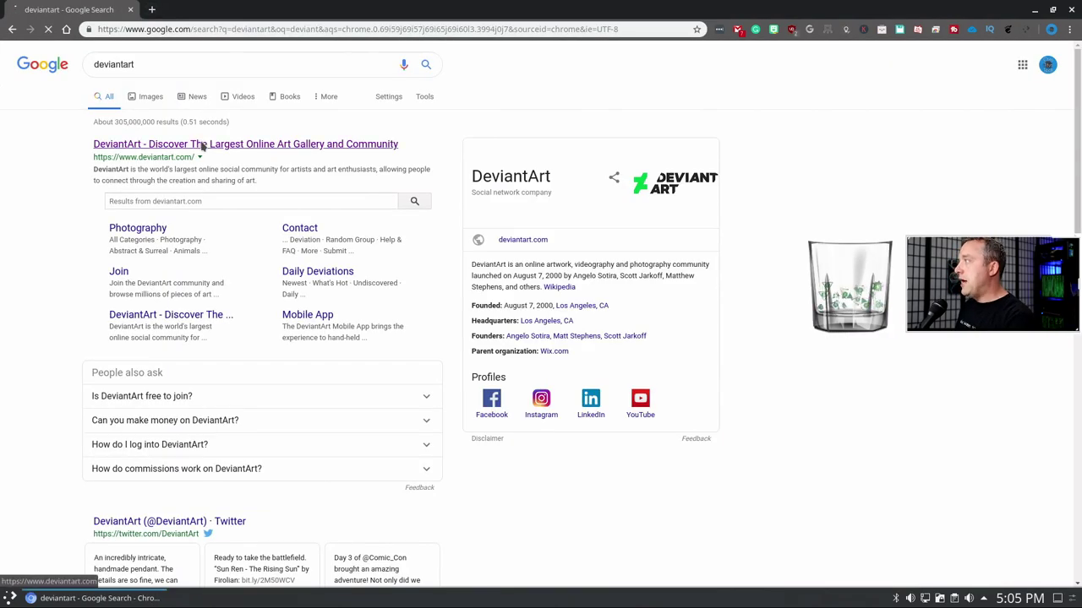
{"action": "left_click", "coordinate": [200, 145]}
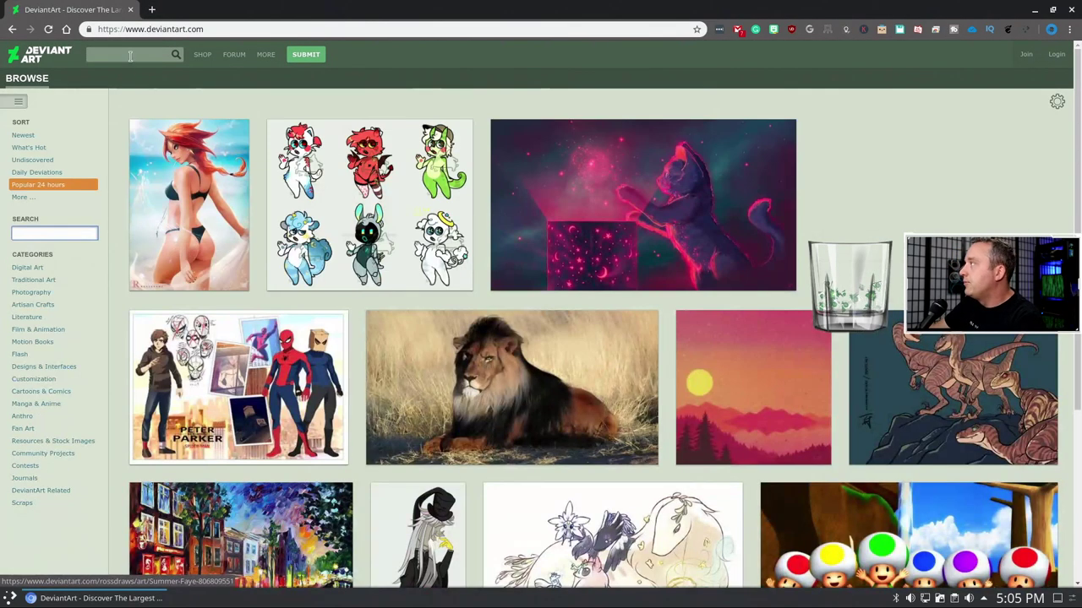
{"action": "left_click", "coordinate": [129, 56]}
{"action": "type", "text": "conky"}
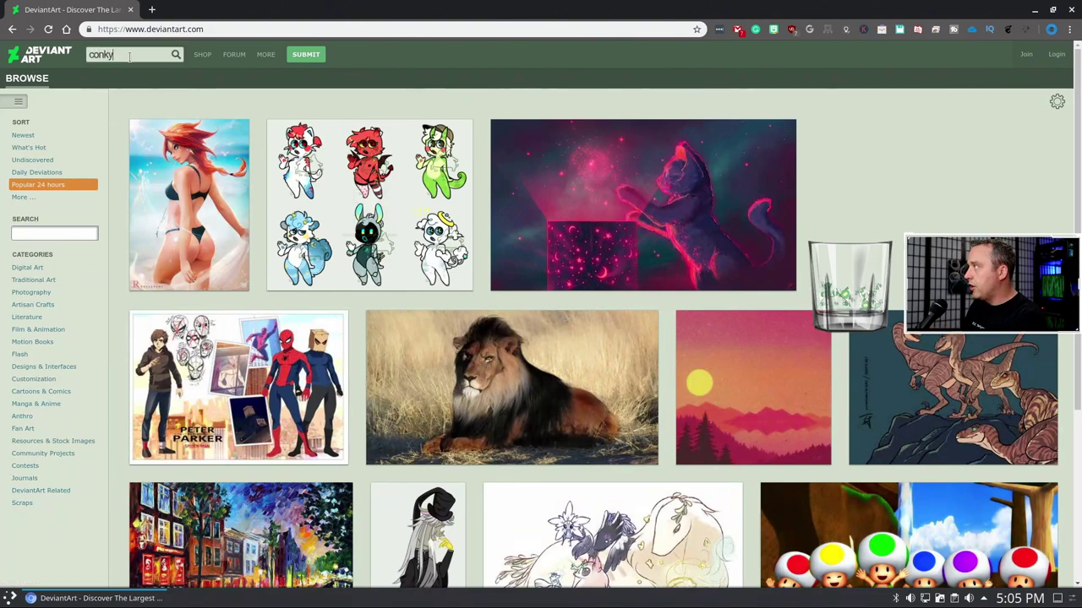
{"action": "key", "text": "Return"}
- Open the conky conf theme, download its RAR archive and open it
{"action": "scroll", "coordinate": [355, 239], "scroll_direction": "down", "scroll_amount": 3}
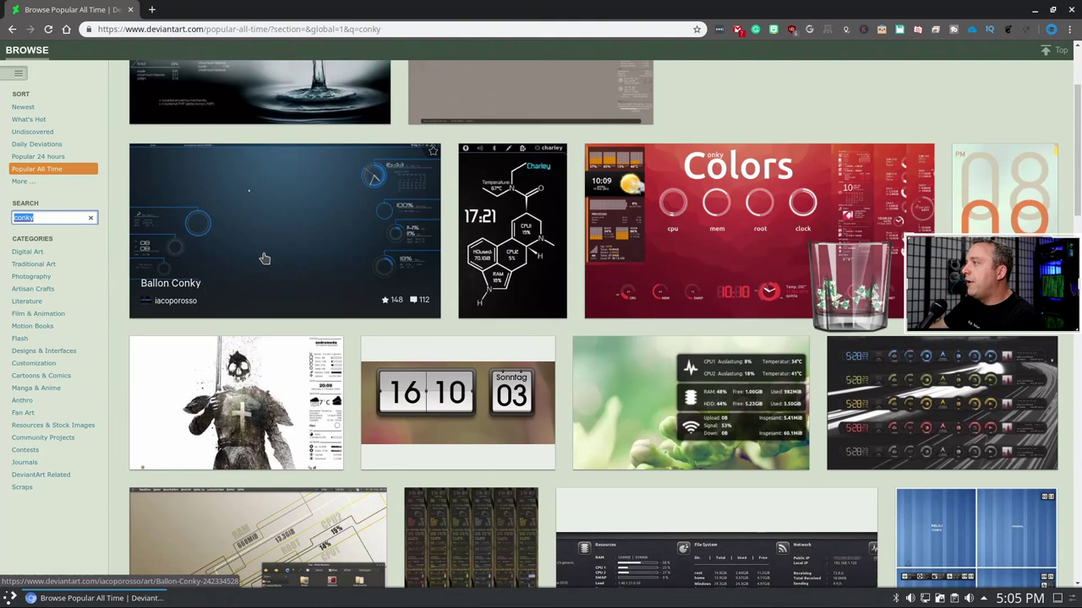
{"action": "left_click", "coordinate": [497, 224]}
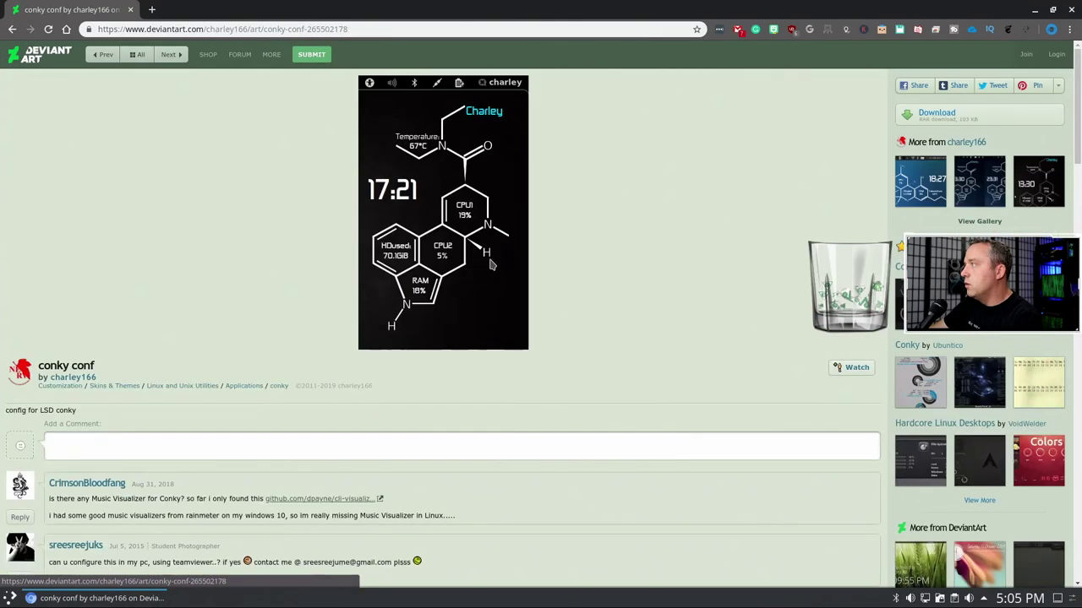
{"action": "scroll", "coordinate": [163, 286], "scroll_direction": "down", "scroll_amount": 1}
{"action": "scroll", "coordinate": [163, 286], "scroll_direction": "down", "scroll_amount": 1}
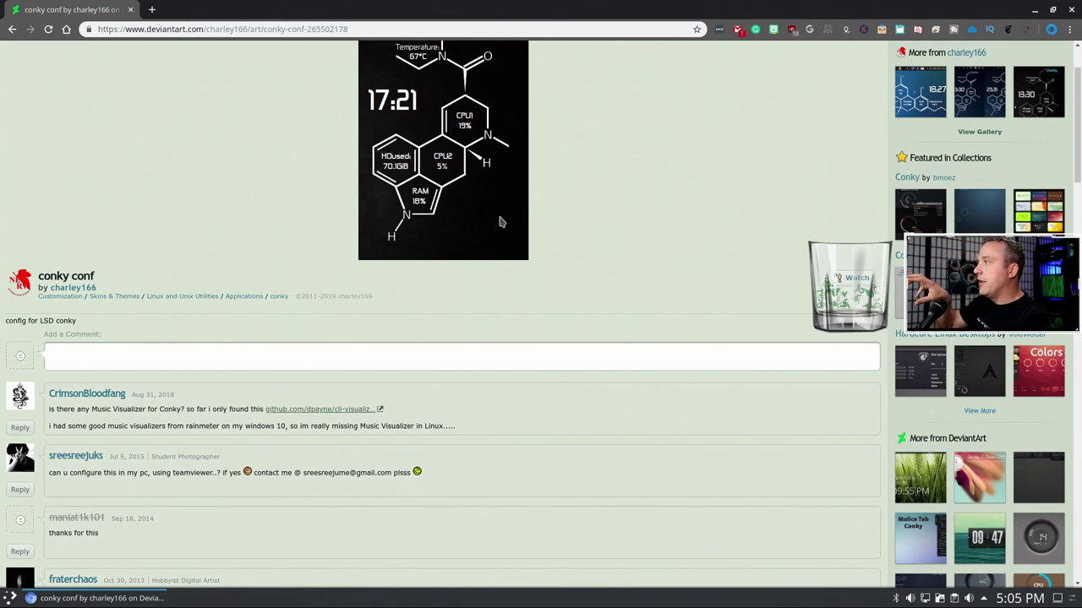
{"action": "scroll", "coordinate": [480, 191], "scroll_direction": "up", "scroll_amount": 3}
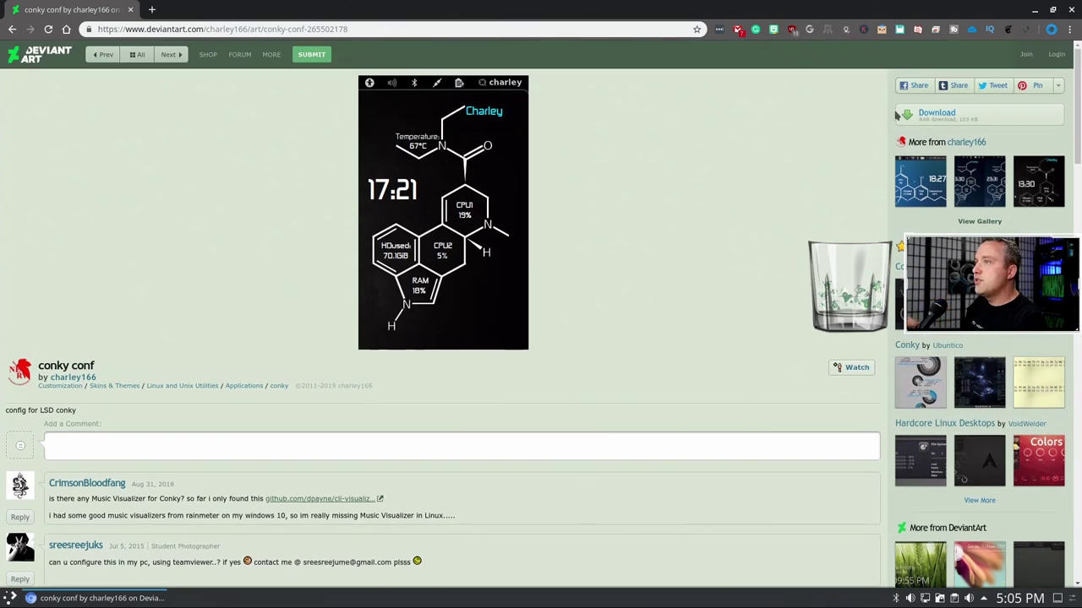
{"action": "left_click", "coordinate": [938, 115]}
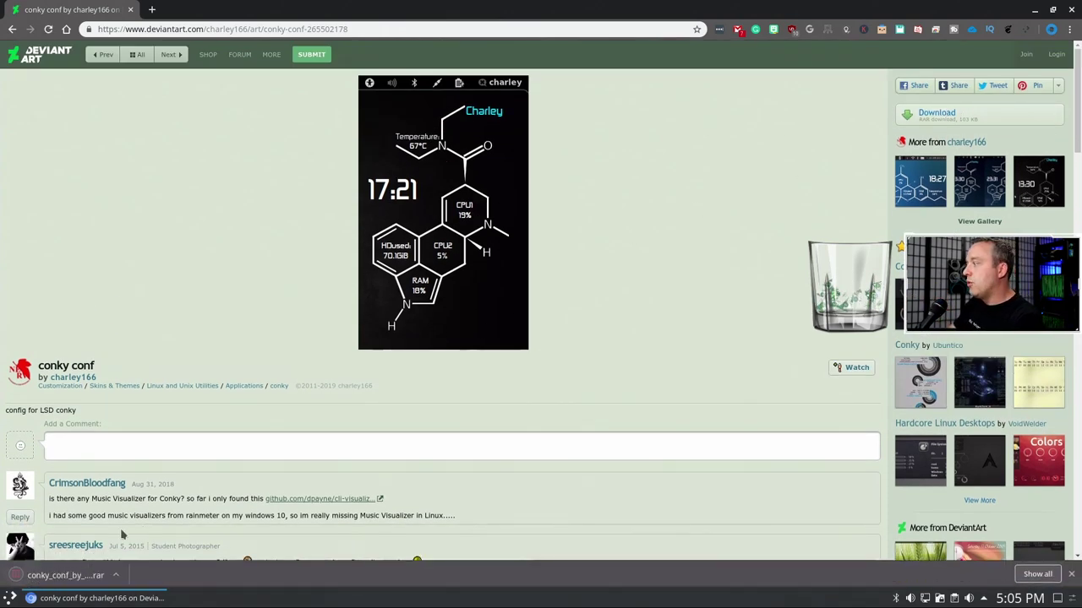
{"action": "left_click", "coordinate": [51, 574]}
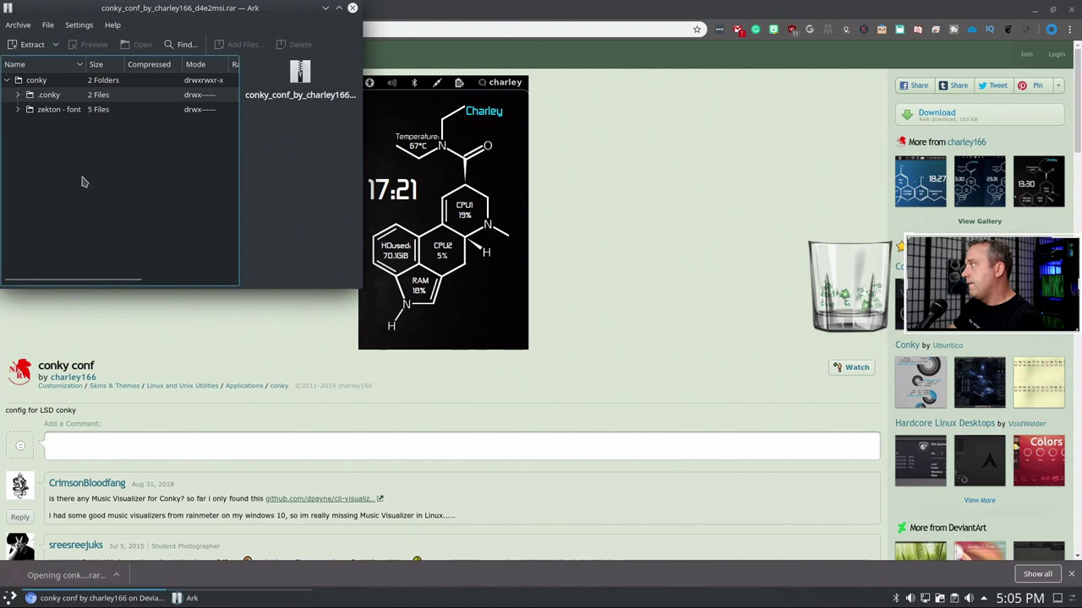
- Expand the .conky and zekton - font folders inside the archive
{"action": "double_click", "coordinate": [34, 95]}
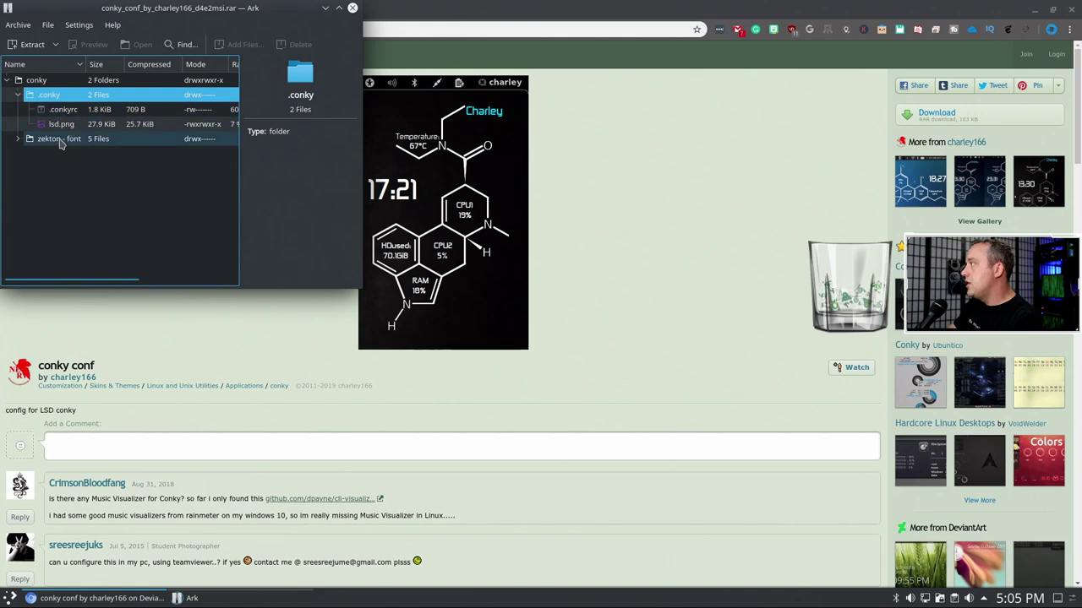
{"action": "double_click", "coordinate": [61, 140]}
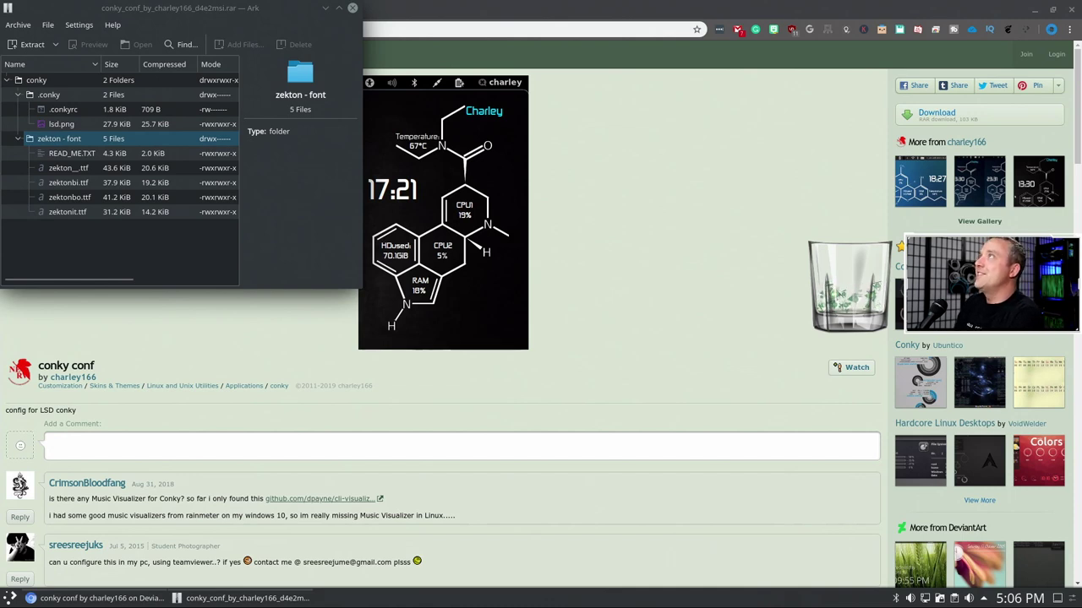
- Close the Ark window to get back to the conky conf deviation page
{"action": "left_click", "coordinate": [353, 8]}
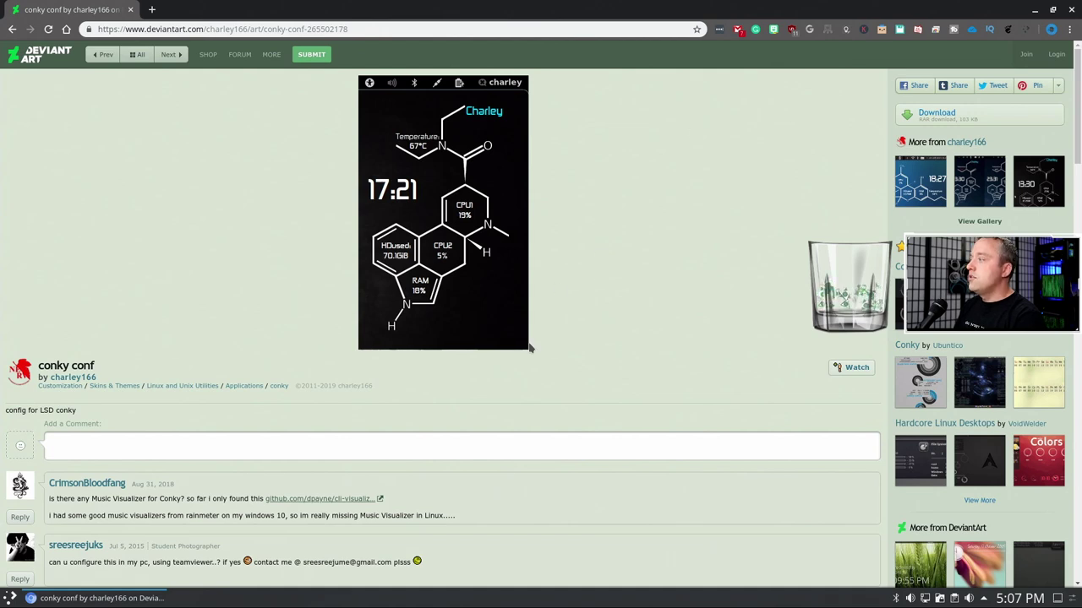
- Navigate Dolphin to the home folder's .conky and open conky-startup.sh in Kate
{"action": "key", "text": "super+e"}
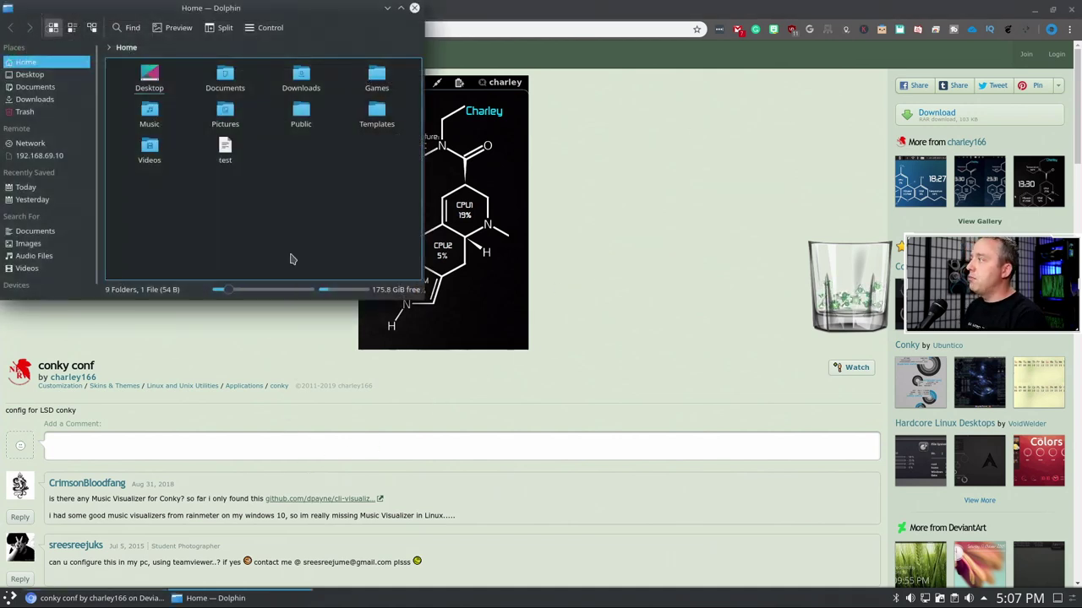
{"action": "left_click", "coordinate": [176, 47]}
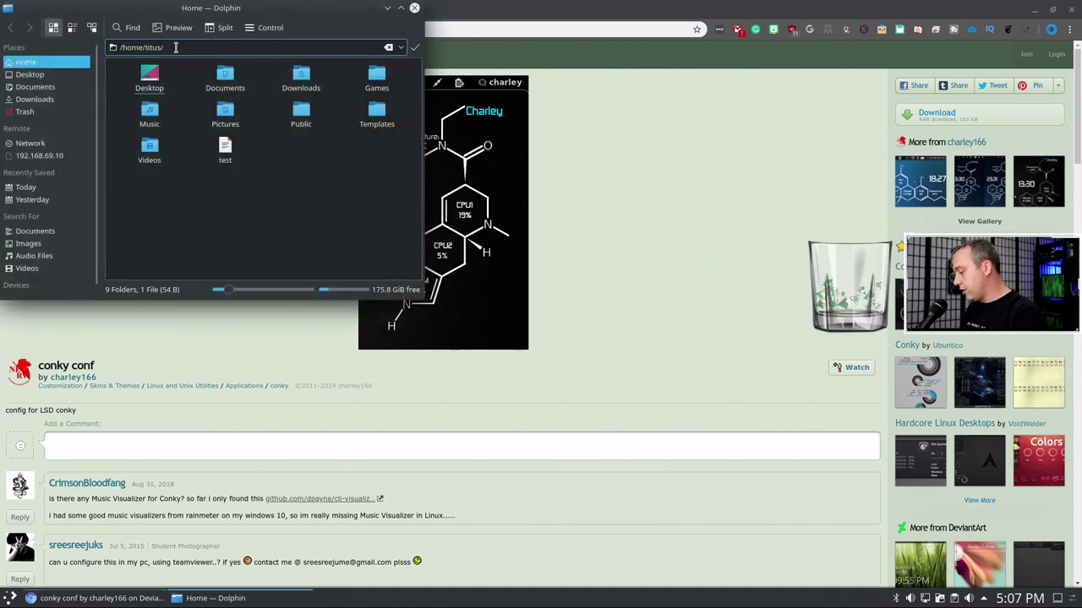
{"action": "type", "text": ".con"}
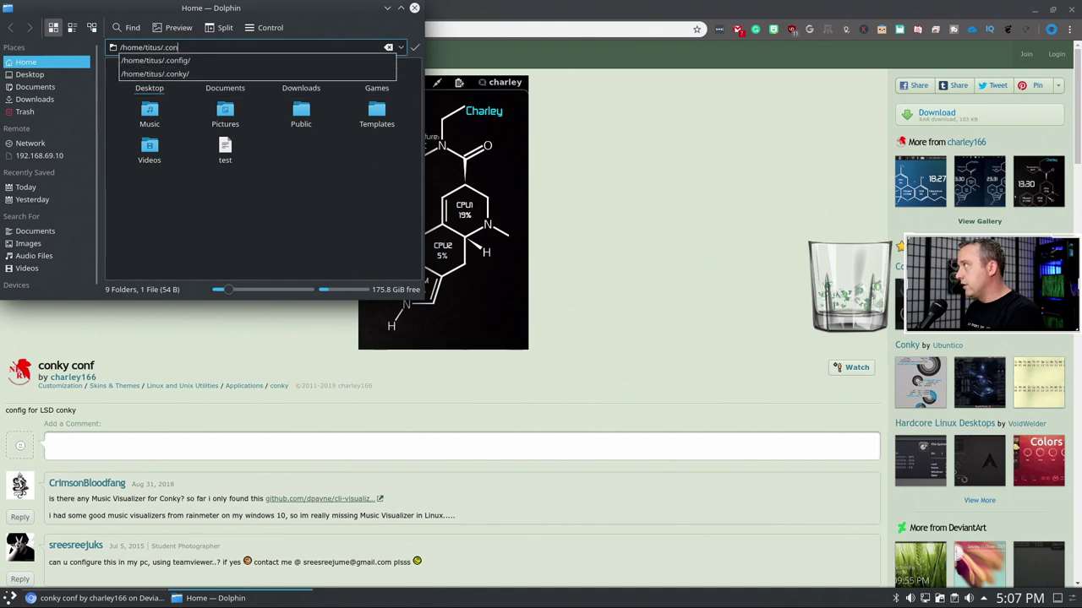
{"action": "type", "text": "ky/"}
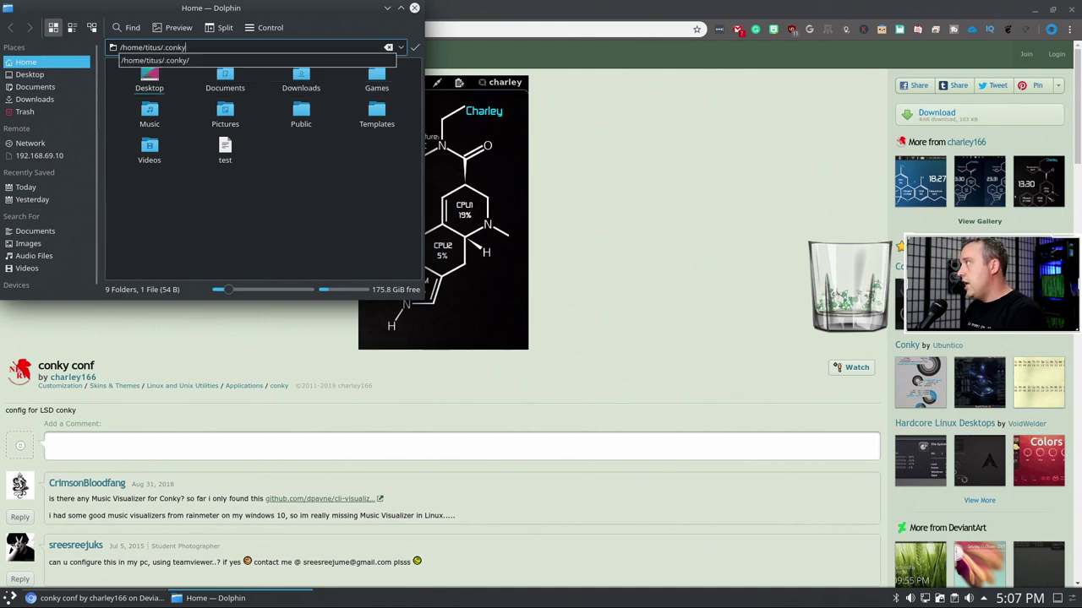
{"action": "key", "text": "Return"}
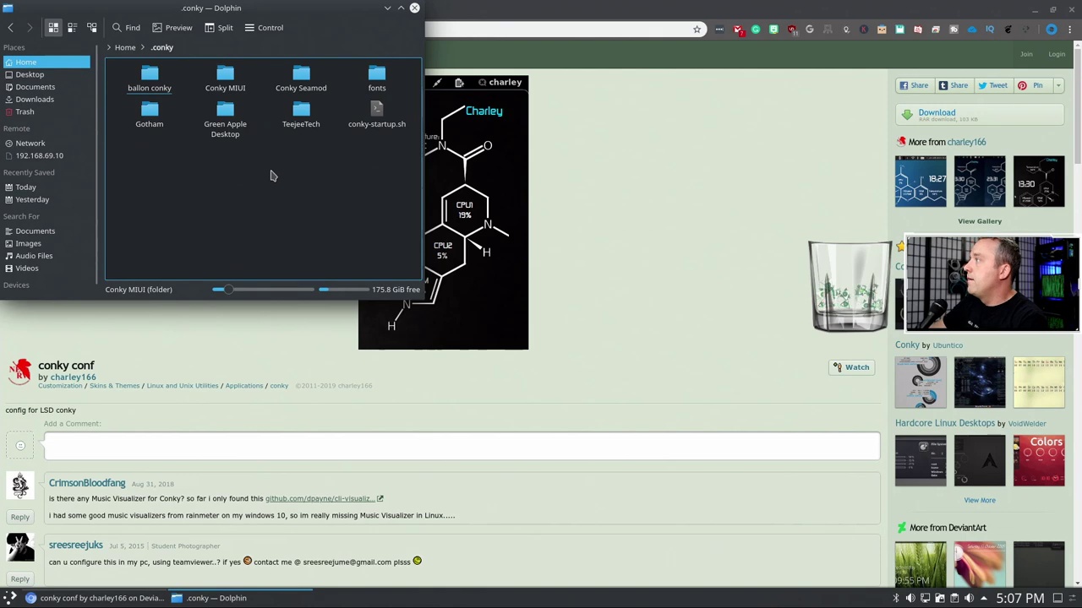
{"action": "right_click", "coordinate": [379, 111]}
{"action": "left_click", "coordinate": [414, 116]}
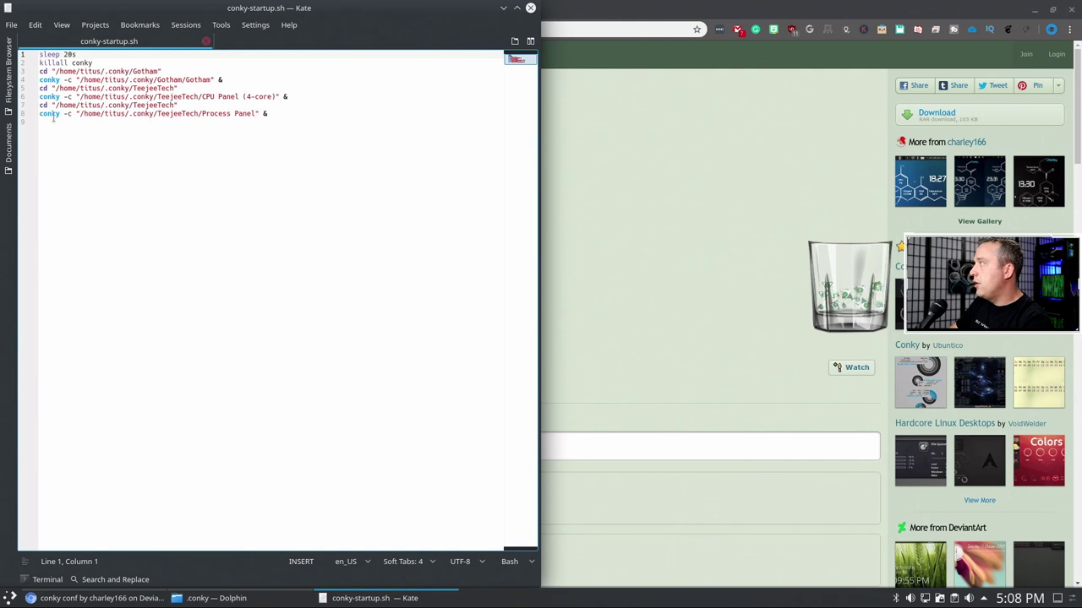
- Finish line 8 so conky -c launches TeejeeTech's Process Panel, then deselect
{"action": "left_click_drag", "start_coordinate": [38, 113], "coordinate": [259, 114]}
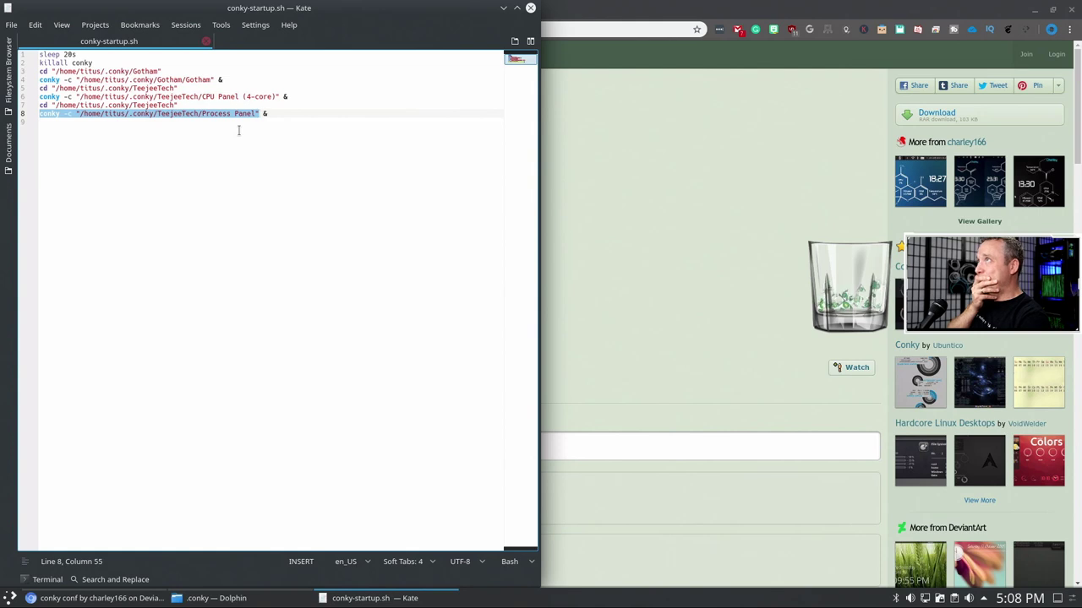
{"action": "left_click", "coordinate": [236, 161]}
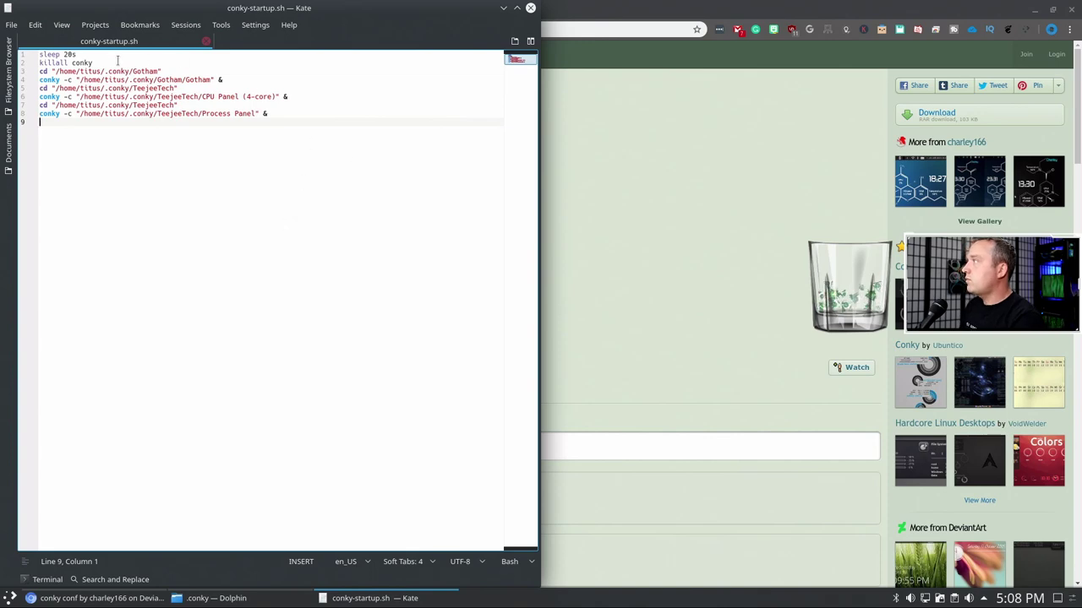
- Open the conky_conf_by_charley166 archive from Downloads in Ark and browse to its zekton - font folder
{"action": "left_click_drag", "start_coordinate": [286, 12], "coordinate": [792, 50]}
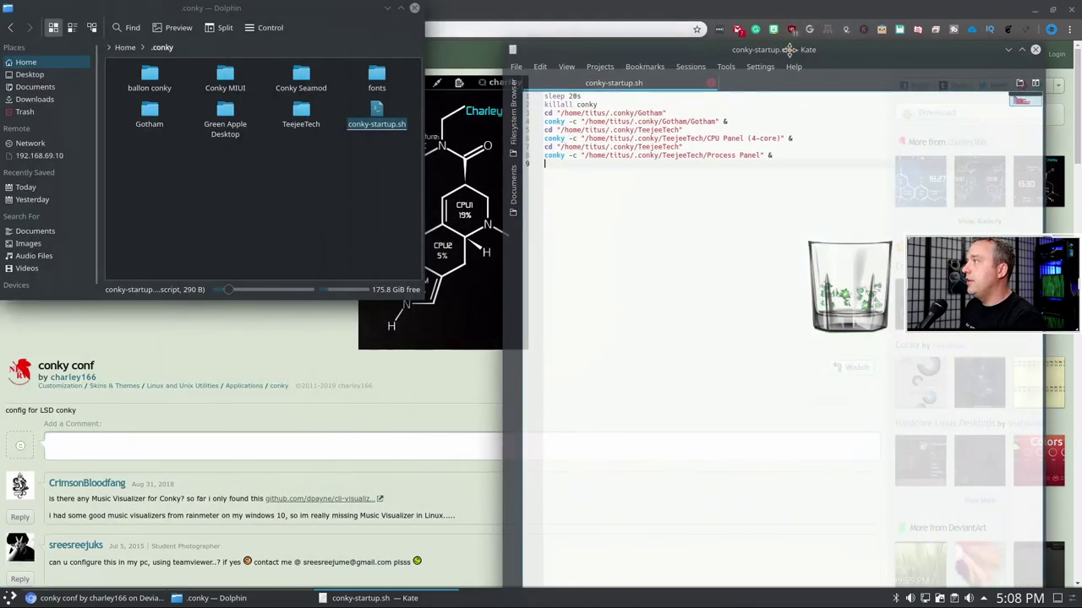
{"action": "left_click", "coordinate": [390, 126]}
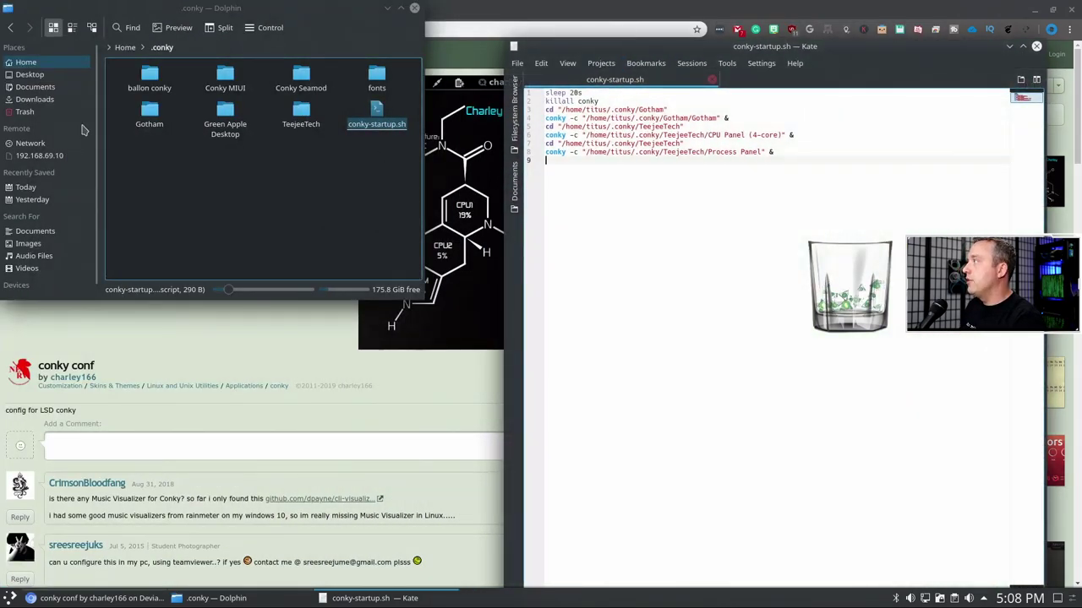
{"action": "left_click", "coordinate": [34, 101]}
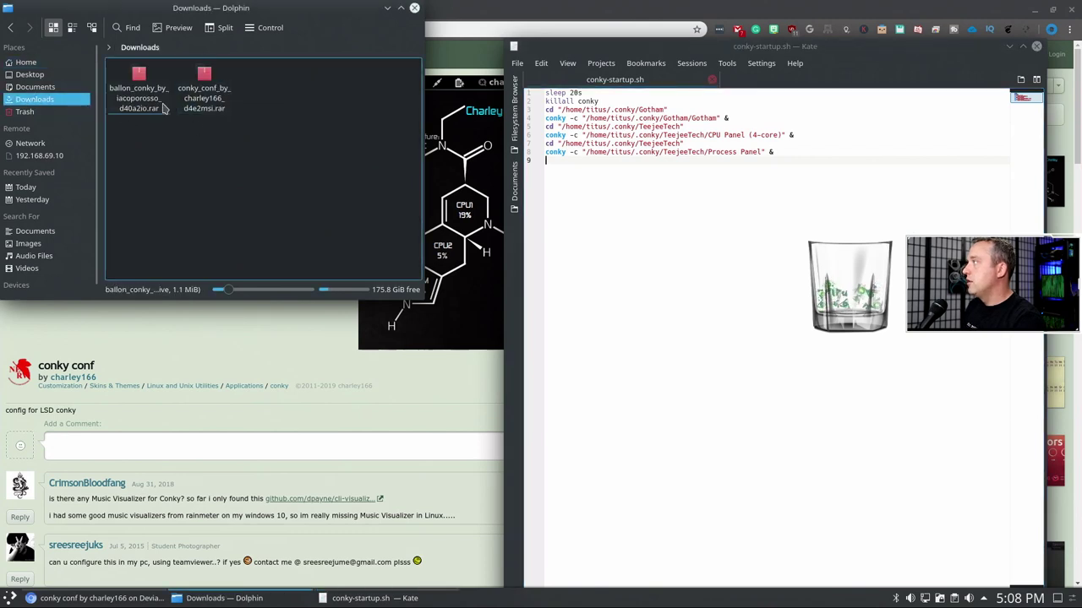
{"action": "left_click", "coordinate": [212, 90]}
{"action": "double_click", "coordinate": [211, 90]}
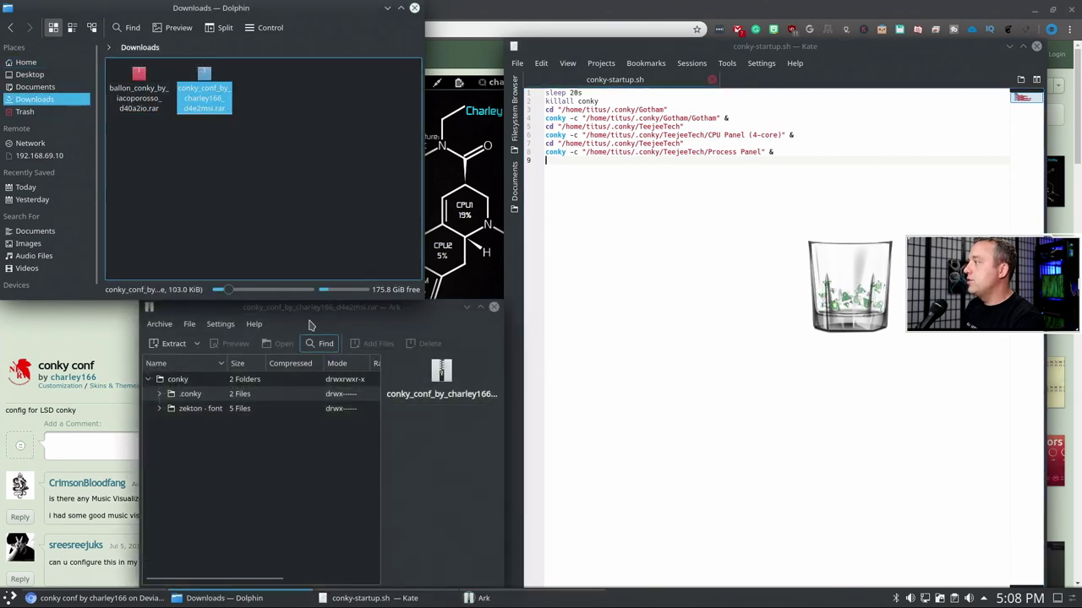
{"action": "double_click", "coordinate": [191, 396]}
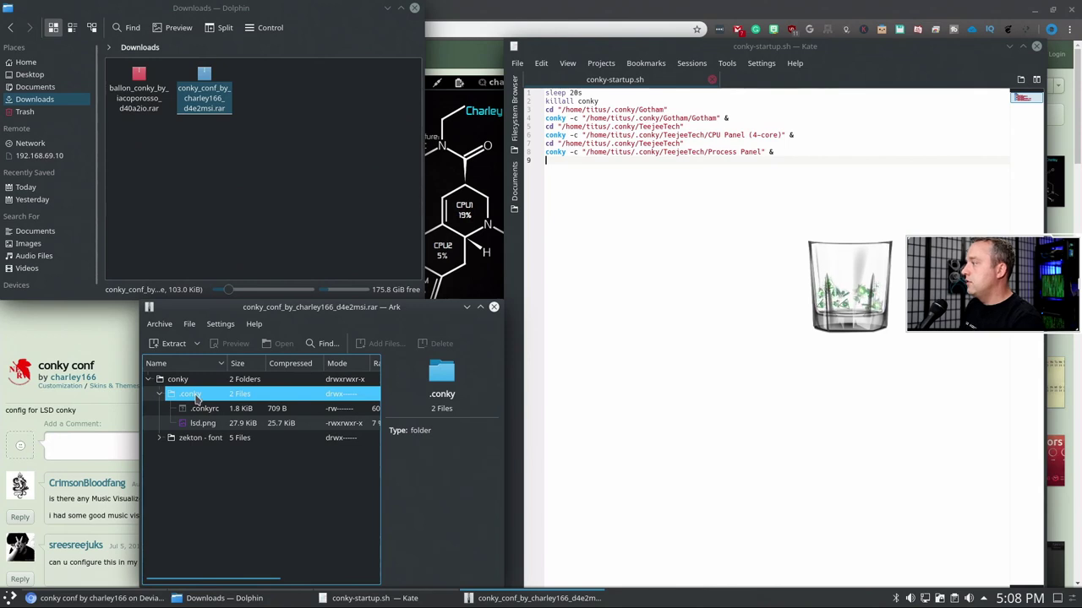
{"action": "left_click", "coordinate": [199, 439]}
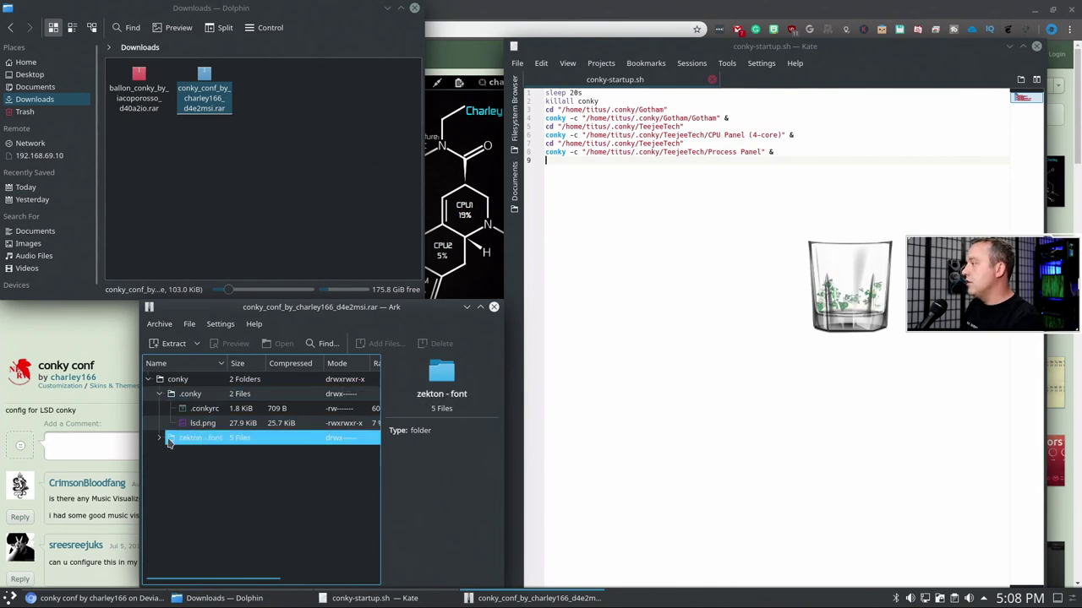
{"action": "left_click", "coordinate": [160, 440]}
- Extract the archive's conky folder into Downloads and open the extracted zekton - font folder
{"action": "left_click", "coordinate": [177, 379]}
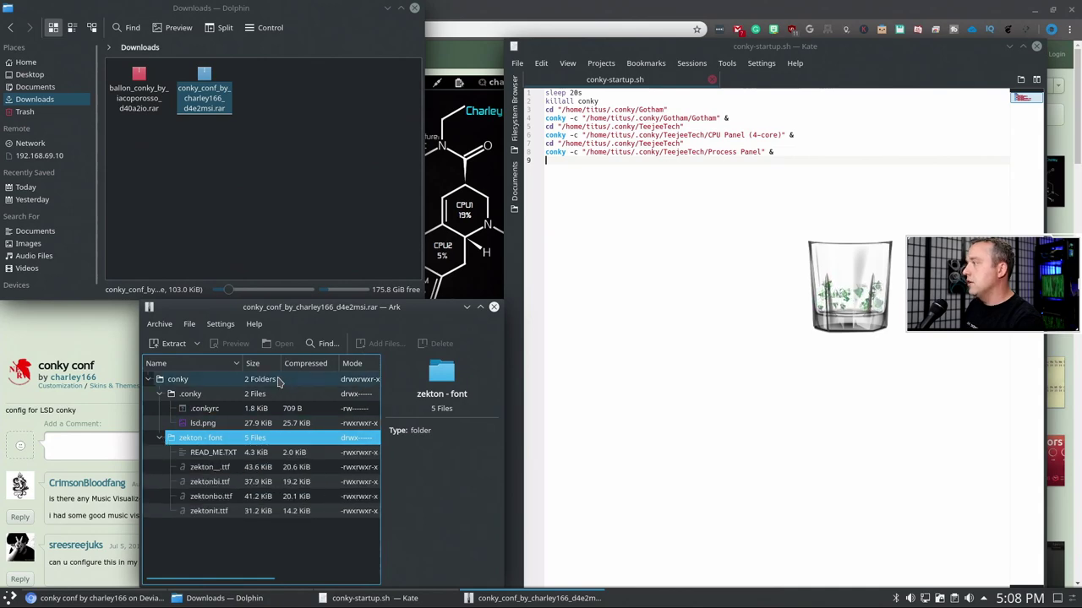
{"action": "left_click", "coordinate": [173, 343]}
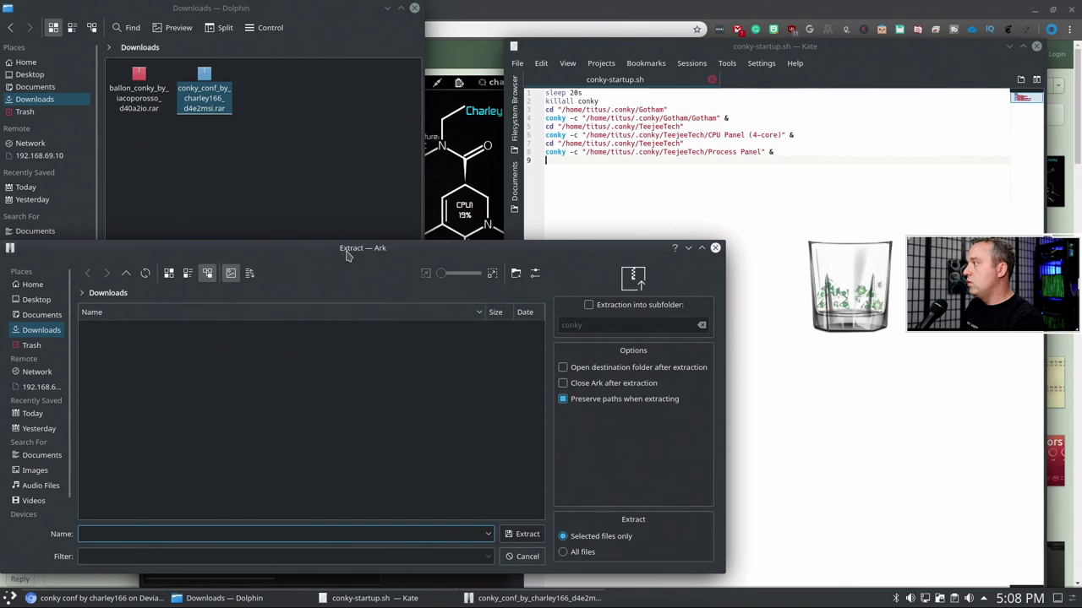
{"action": "left_click_drag", "start_coordinate": [350, 248], "coordinate": [406, 167]}
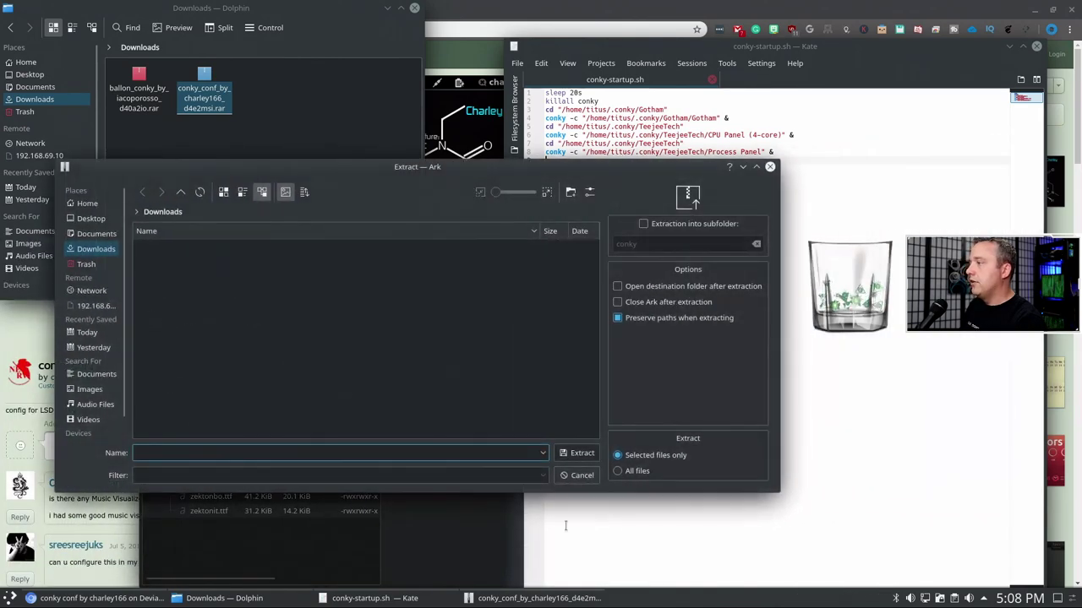
{"action": "left_click", "coordinate": [589, 453]}
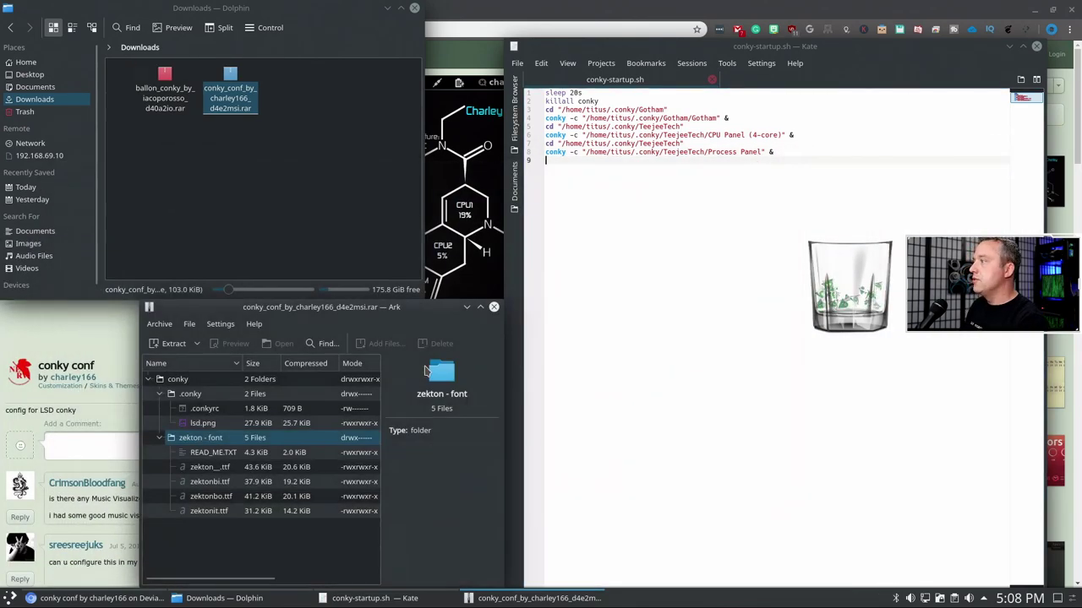
{"action": "left_click", "coordinate": [139, 87]}
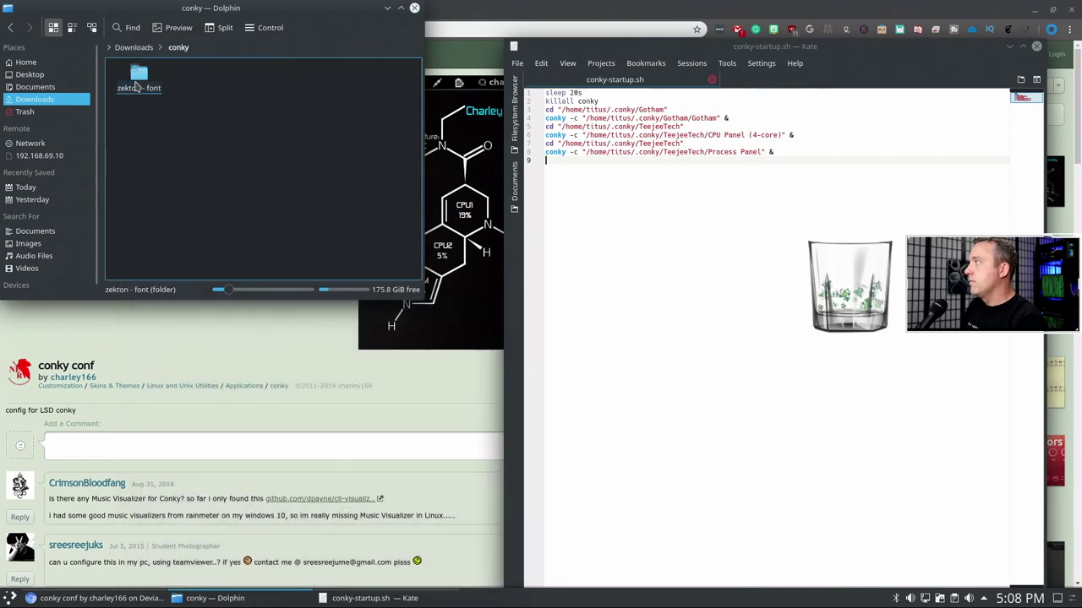
{"action": "left_click", "coordinate": [140, 87]}
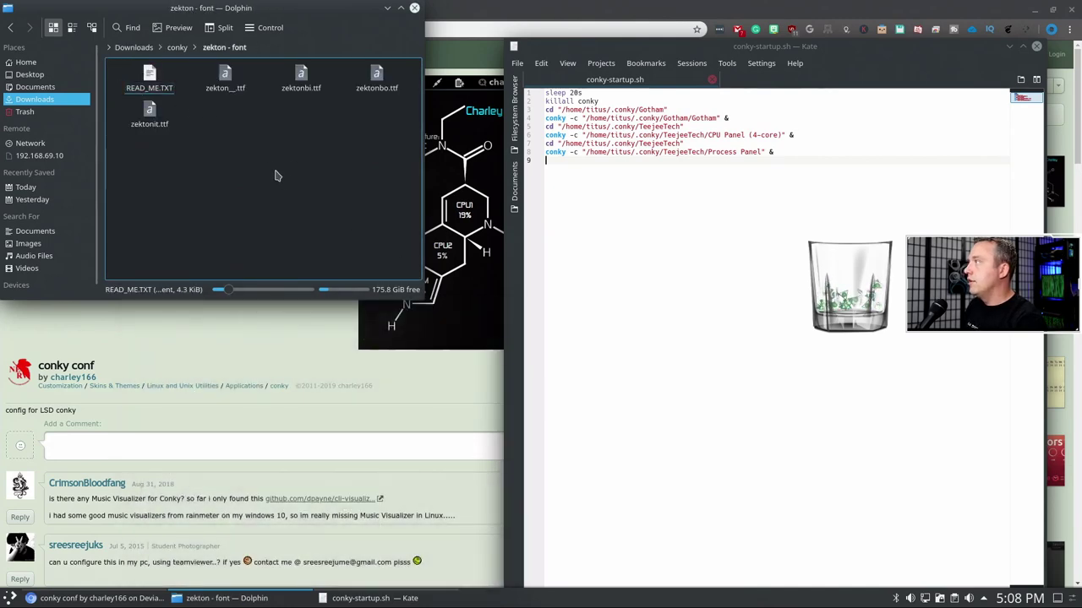
- Preview the Zekton Regular font in Font Viewer and install it for personal use
{"action": "right_click", "coordinate": [225, 82]}
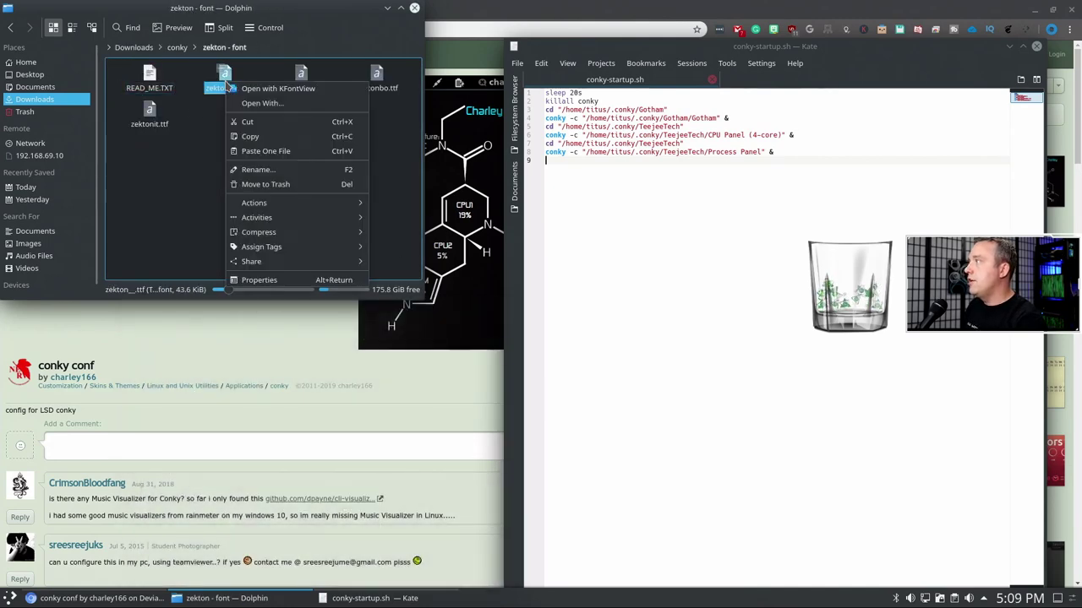
{"action": "left_click", "coordinate": [273, 88]}
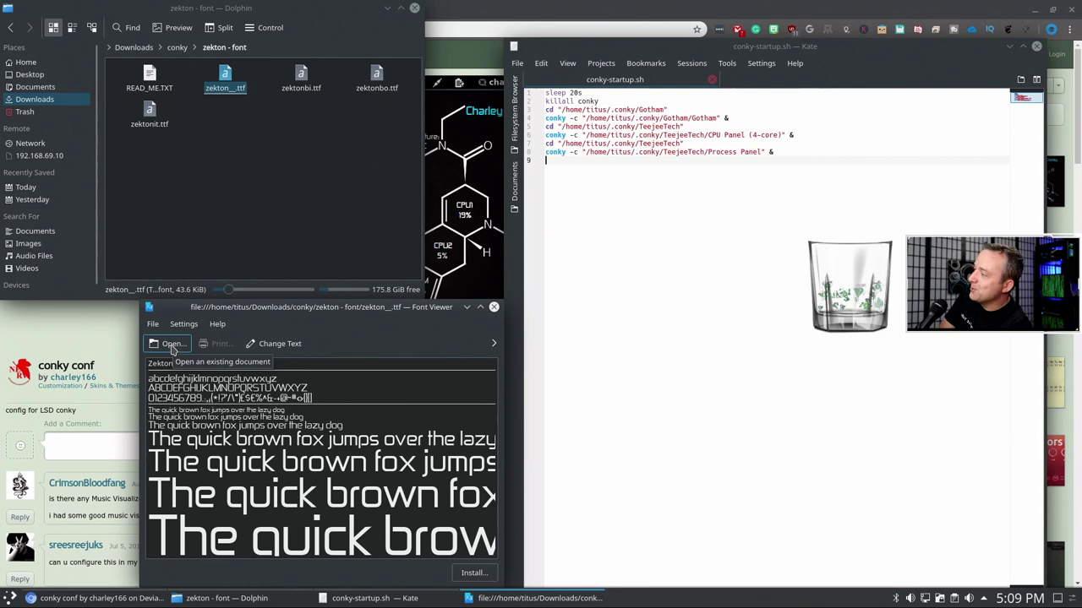
{"action": "left_click", "coordinate": [172, 346]}
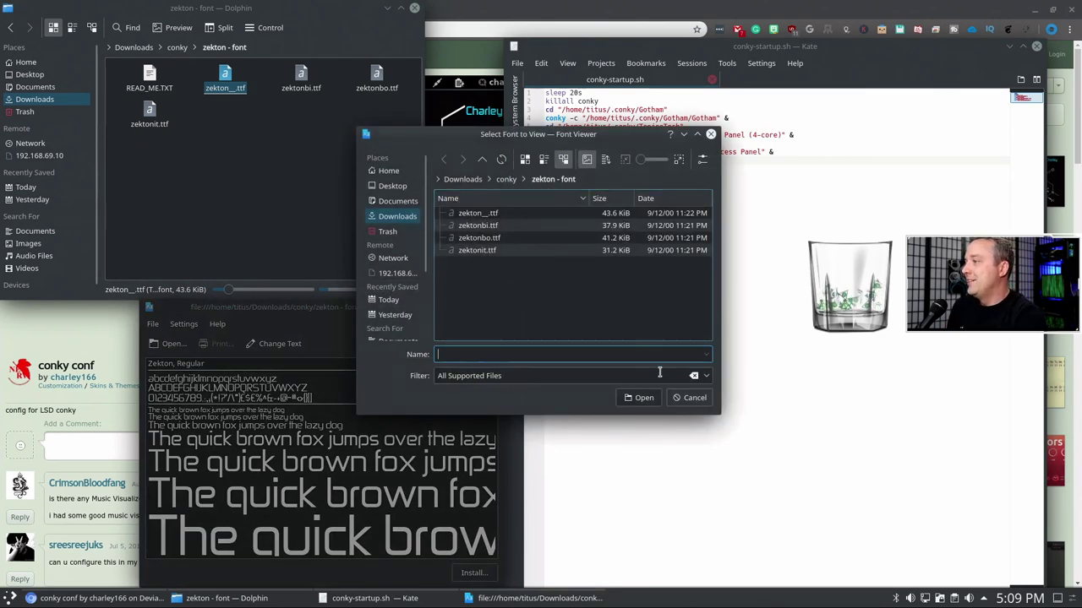
{"action": "left_click", "coordinate": [691, 398]}
{"action": "left_click", "coordinate": [152, 326]}
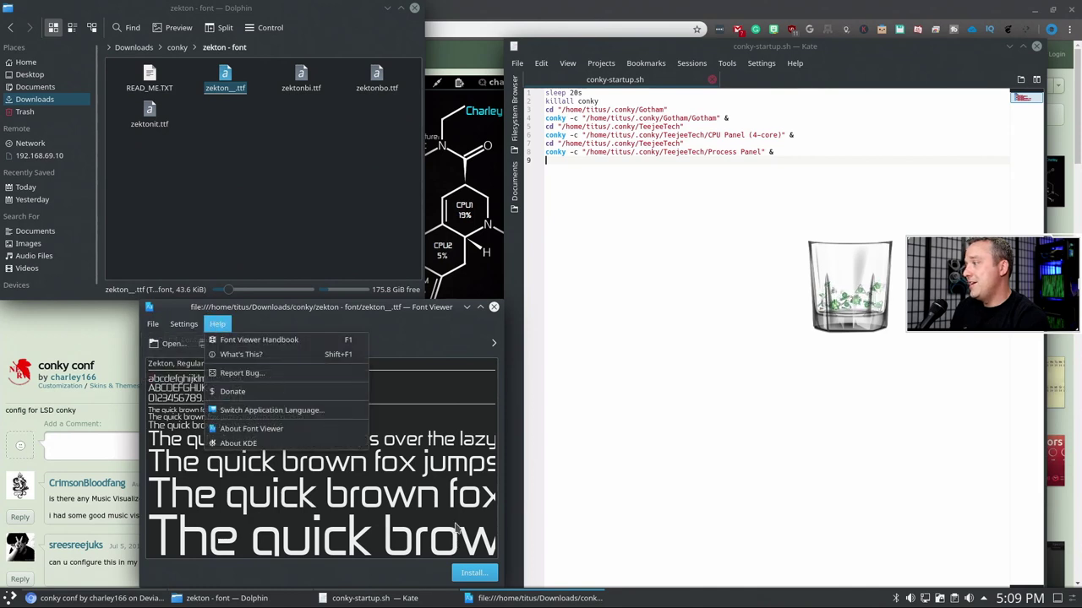
{"action": "left_click", "coordinate": [455, 580]}
{"action": "left_click", "coordinate": [455, 580]}
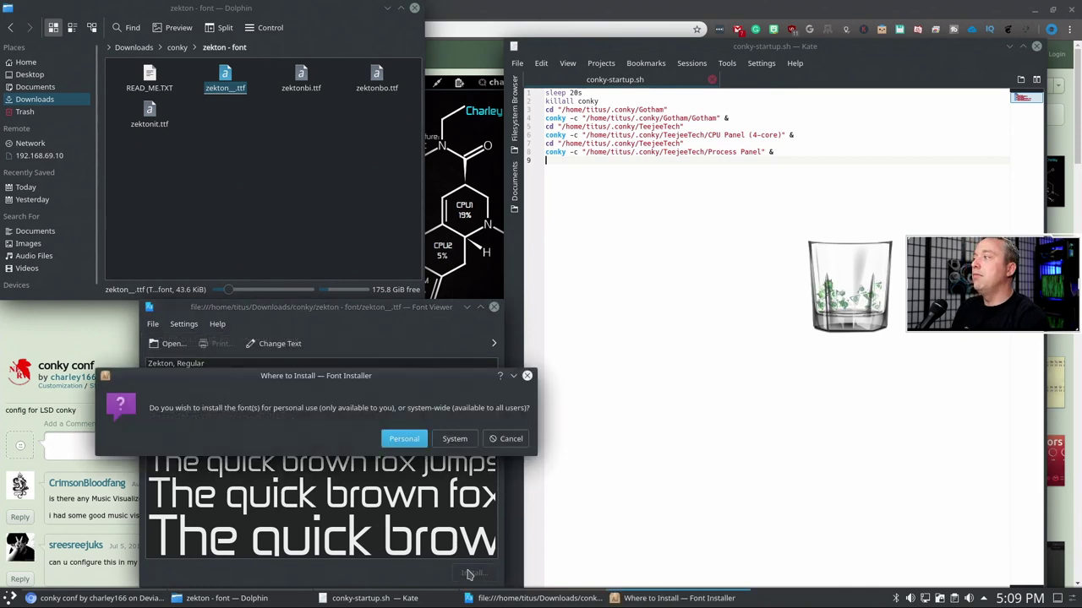
{"action": "left_click", "coordinate": [401, 438]}
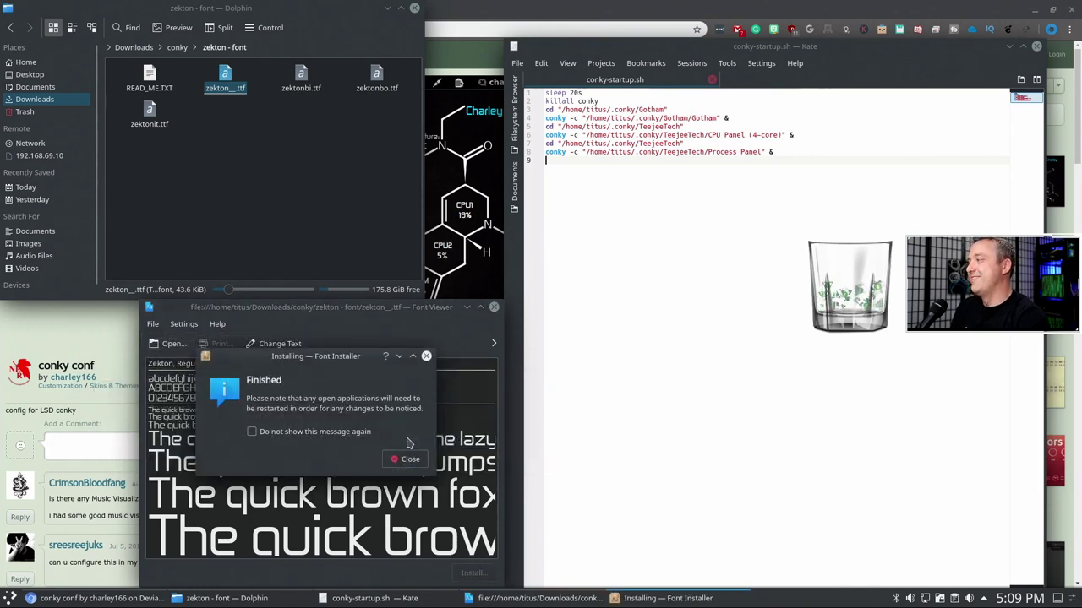
{"action": "left_click", "coordinate": [405, 460]}
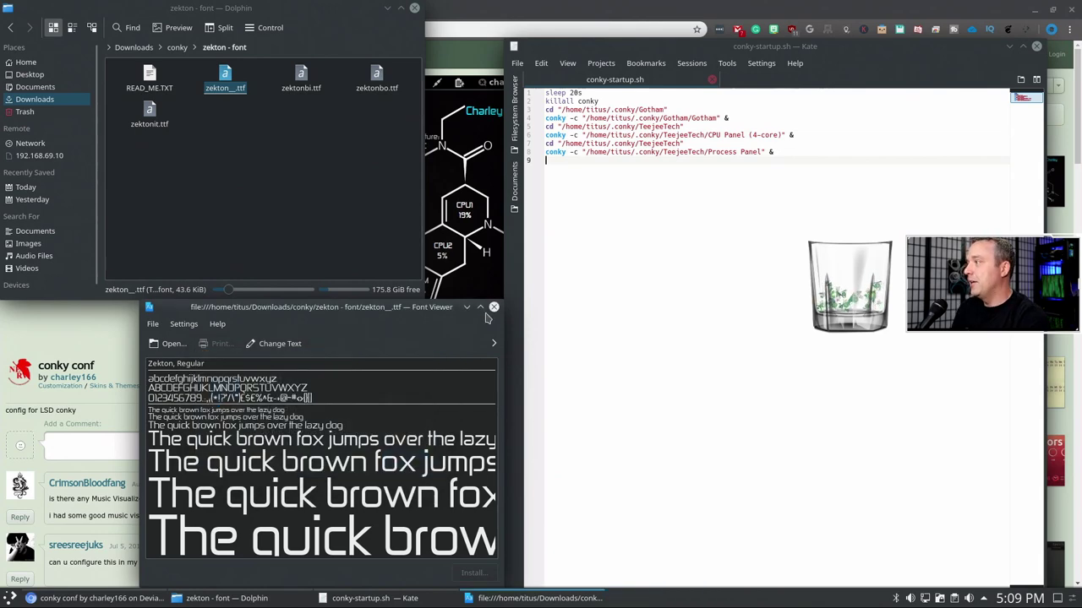
{"action": "left_click", "coordinate": [494, 307]}
- Install the Zekton Bold Italic font (zektonbi.ttf) for personal use
{"action": "double_click", "coordinate": [301, 78]}
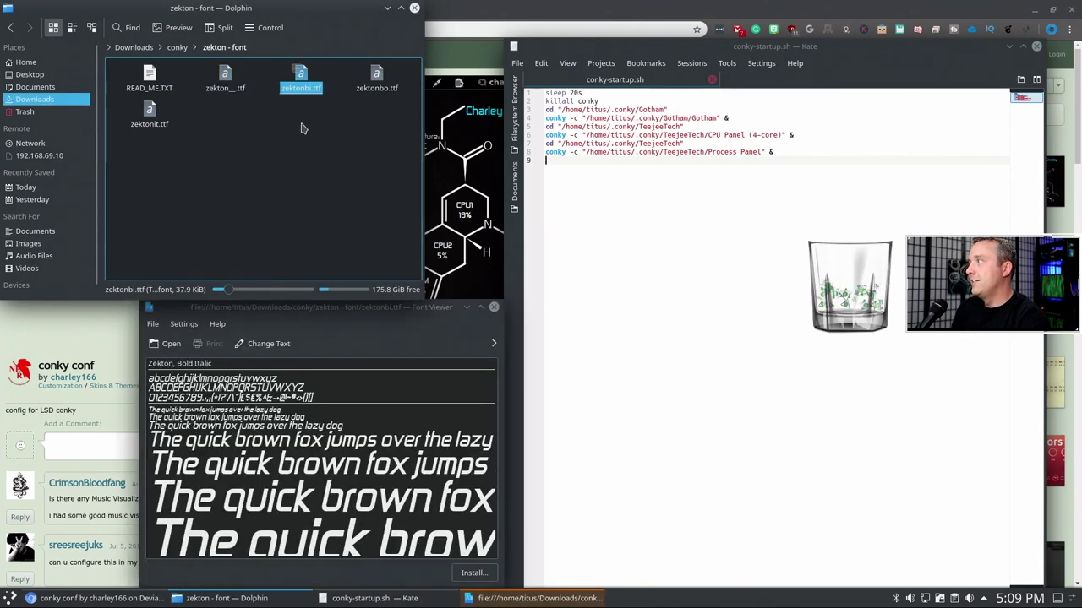
{"action": "left_click", "coordinate": [473, 574]}
{"action": "left_click", "coordinate": [401, 440]}
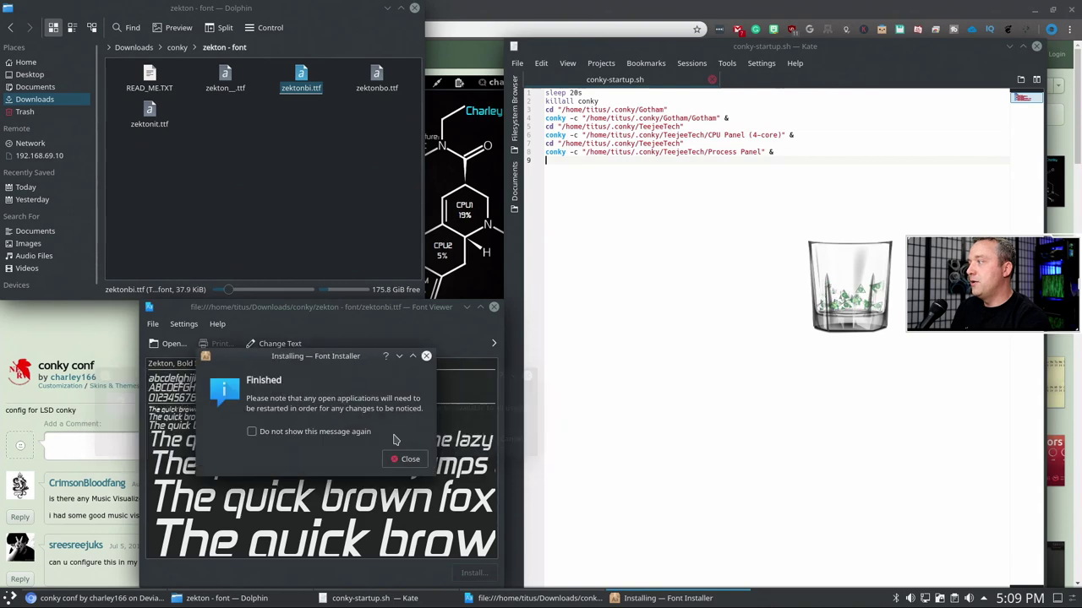
{"action": "left_click", "coordinate": [406, 459]}
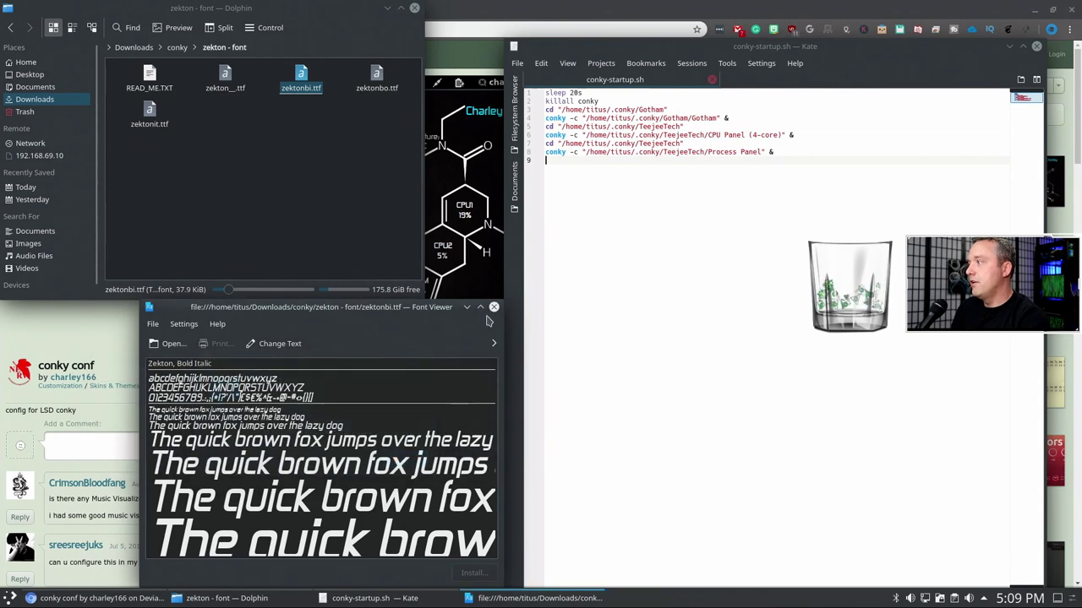
{"action": "left_click", "coordinate": [493, 307]}
- Install the Zekton Bold font (zektonbo.ttf) for personal use
{"action": "double_click", "coordinate": [376, 78]}
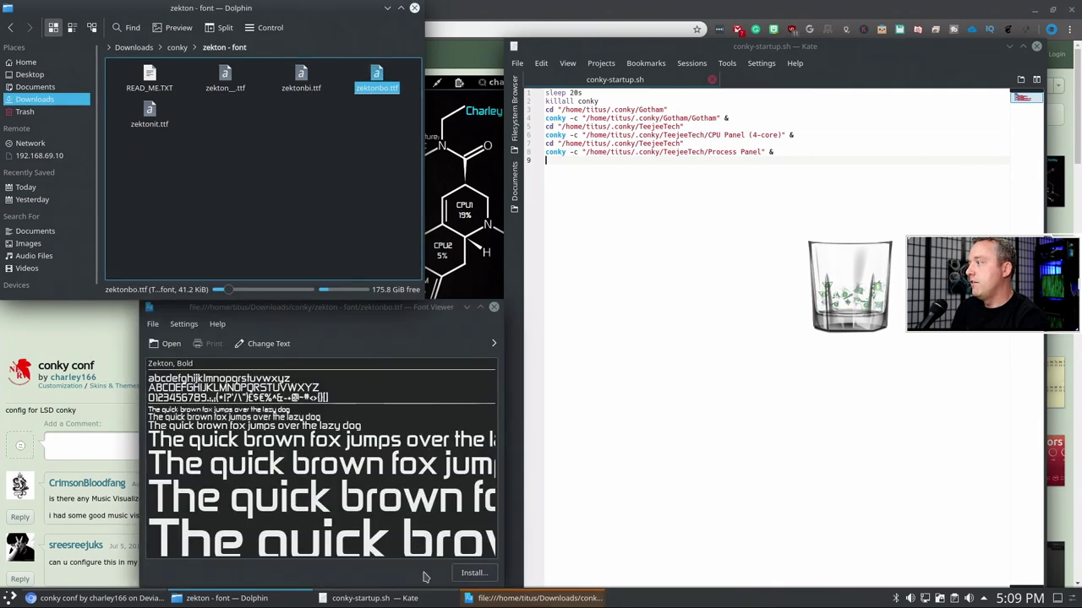
{"action": "left_click", "coordinate": [476, 573]}
{"action": "left_click", "coordinate": [412, 443]}
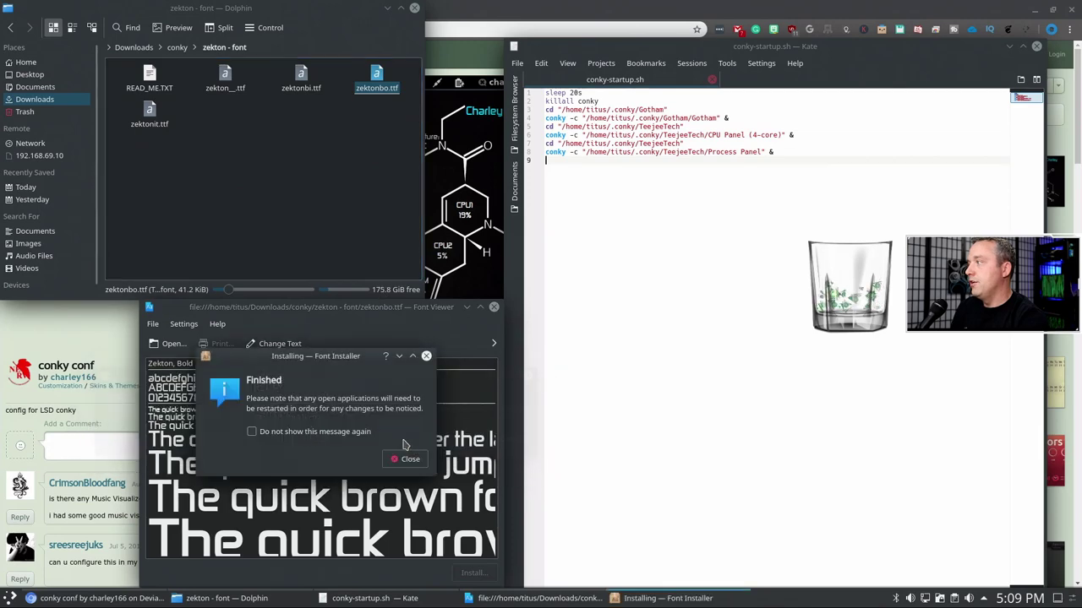
{"action": "left_click", "coordinate": [410, 459]}
- Install the Zekton Italic font (zektonit.ttf) system-wide for all users
{"action": "double_click", "coordinate": [149, 114]}
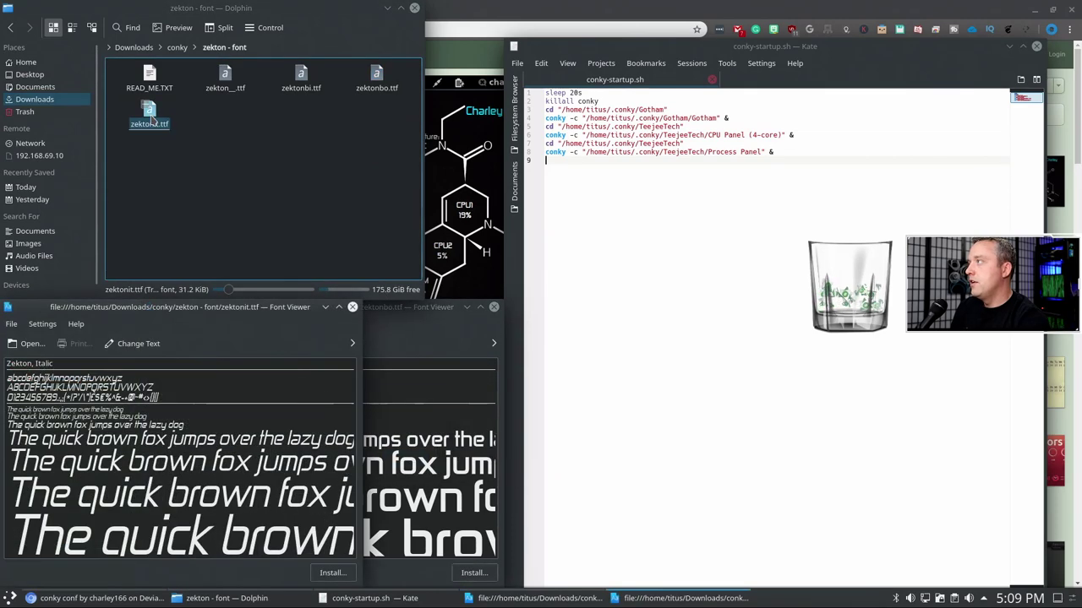
{"action": "left_click", "coordinate": [349, 573]}
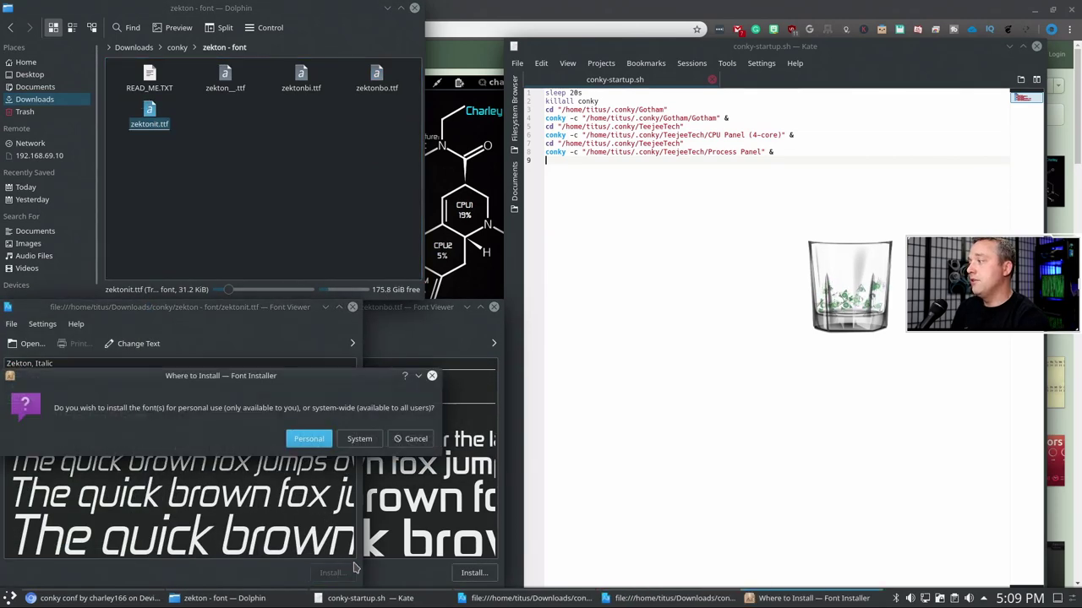
{"action": "left_click", "coordinate": [359, 441]}
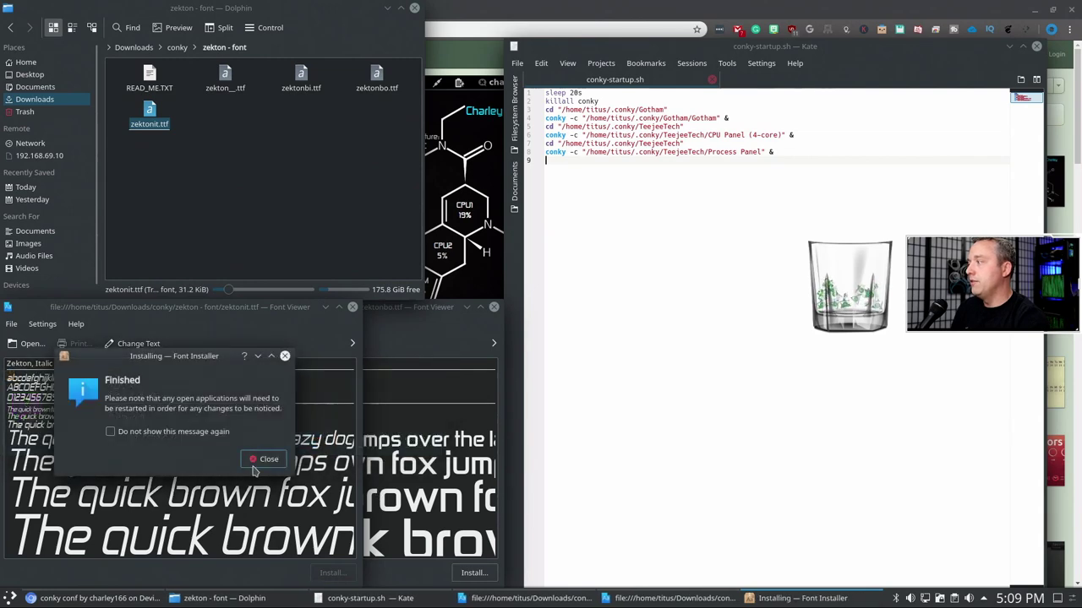
{"action": "left_click", "coordinate": [257, 463]}
{"action": "left_click", "coordinate": [352, 307]}
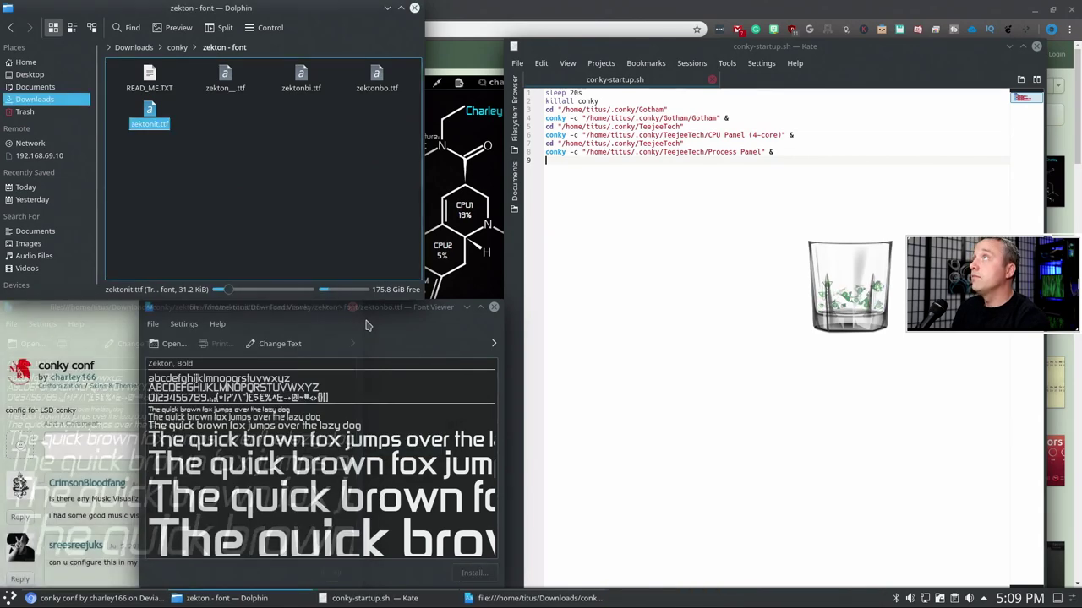
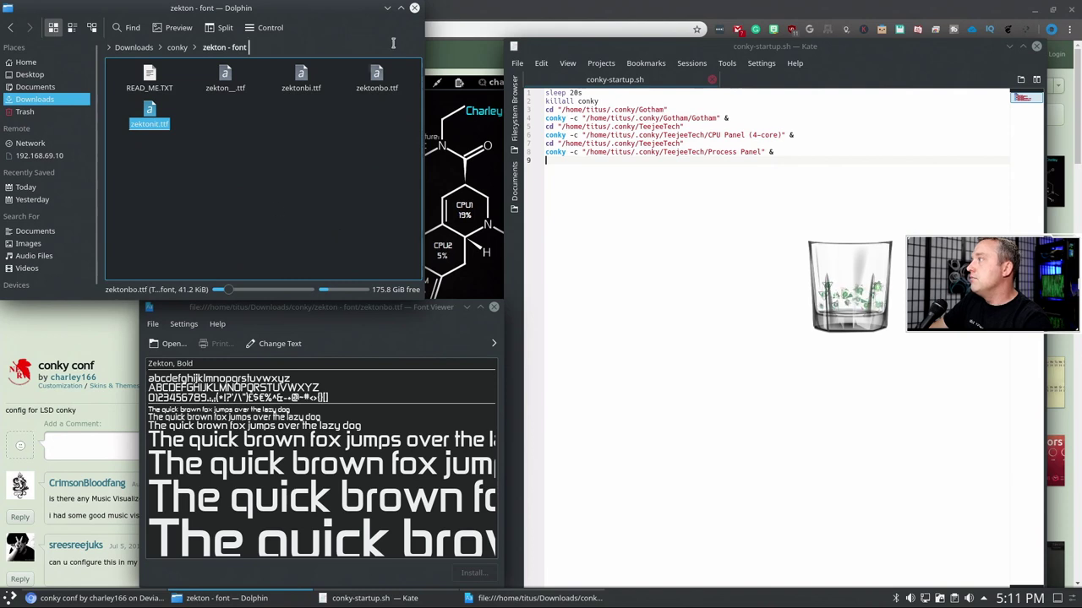
- Go up to the conky folder and try its .conky subfolder path, which doesn't exist
{"action": "key", "text": "BackSpace"}
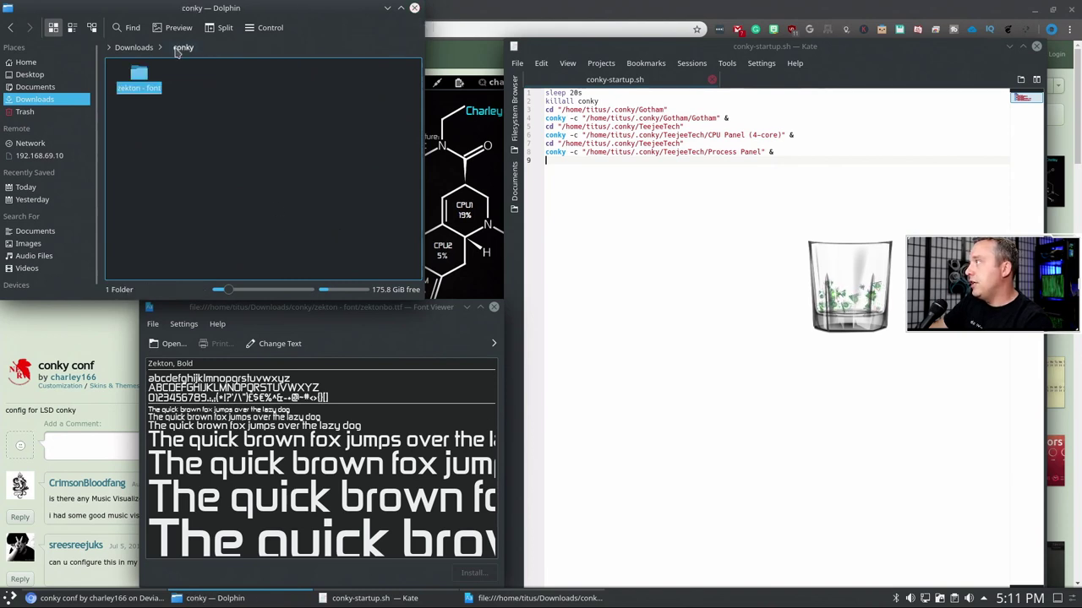
{"action": "left_click", "coordinate": [203, 47]}
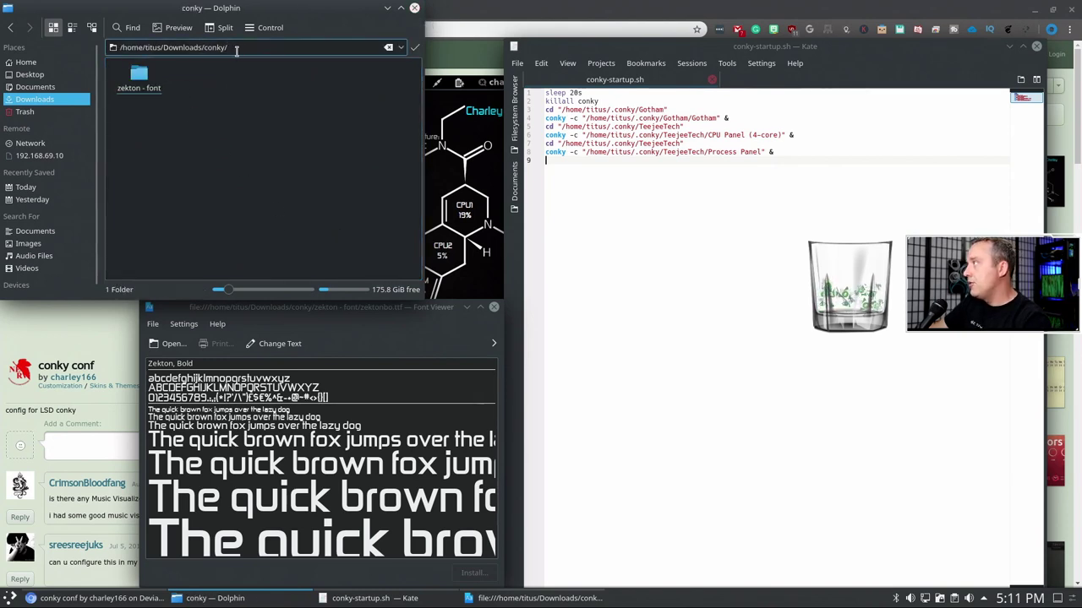
{"action": "type", "text": ".conky"}
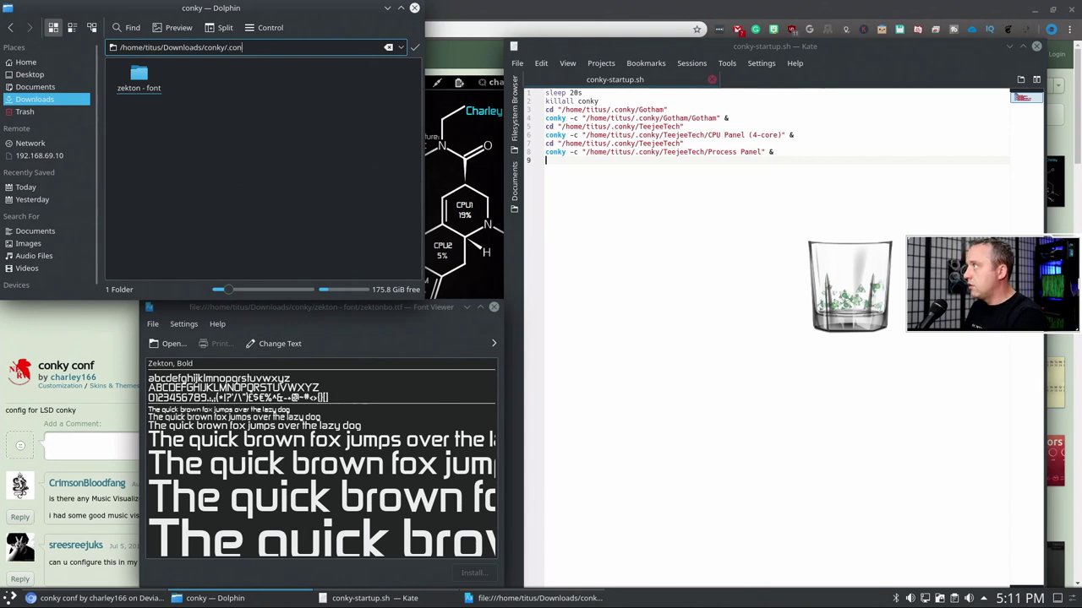
{"action": "key", "text": "Return"}
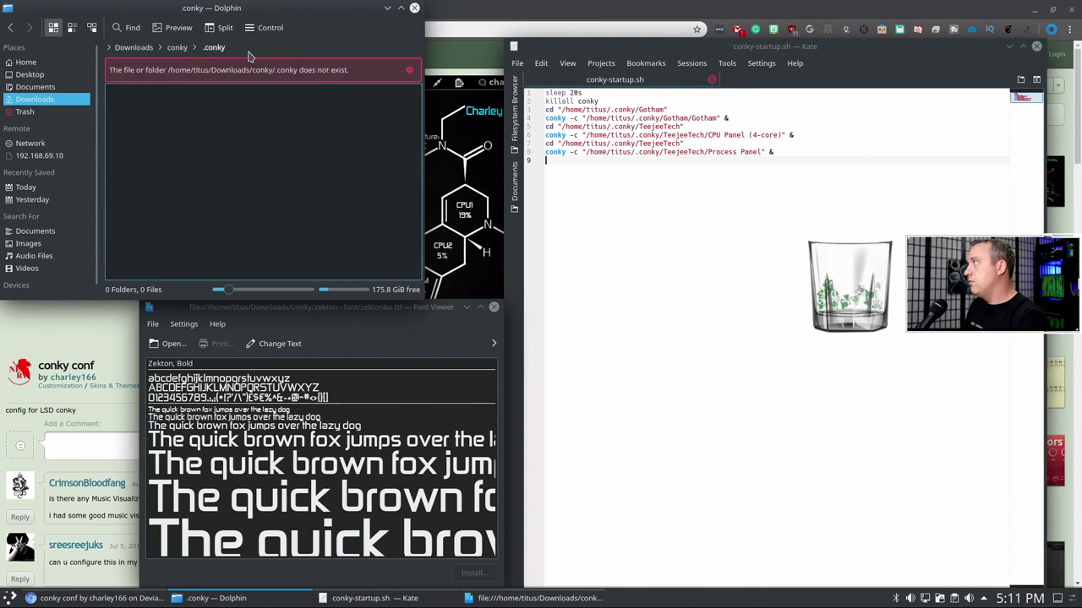
{"action": "left_click", "coordinate": [410, 69]}
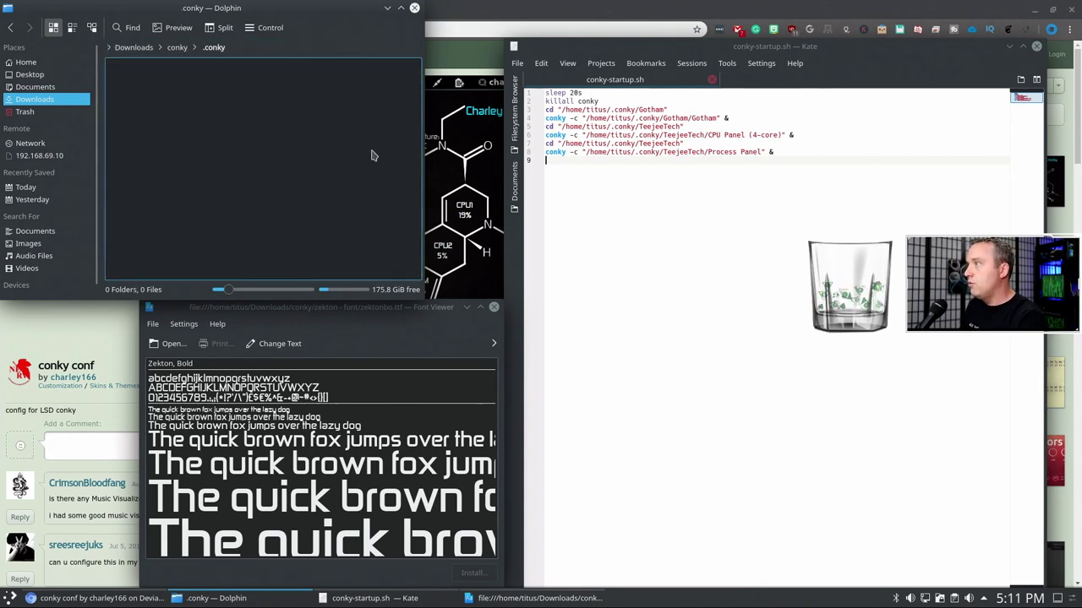
{"action": "left_click", "coordinate": [177, 47]}
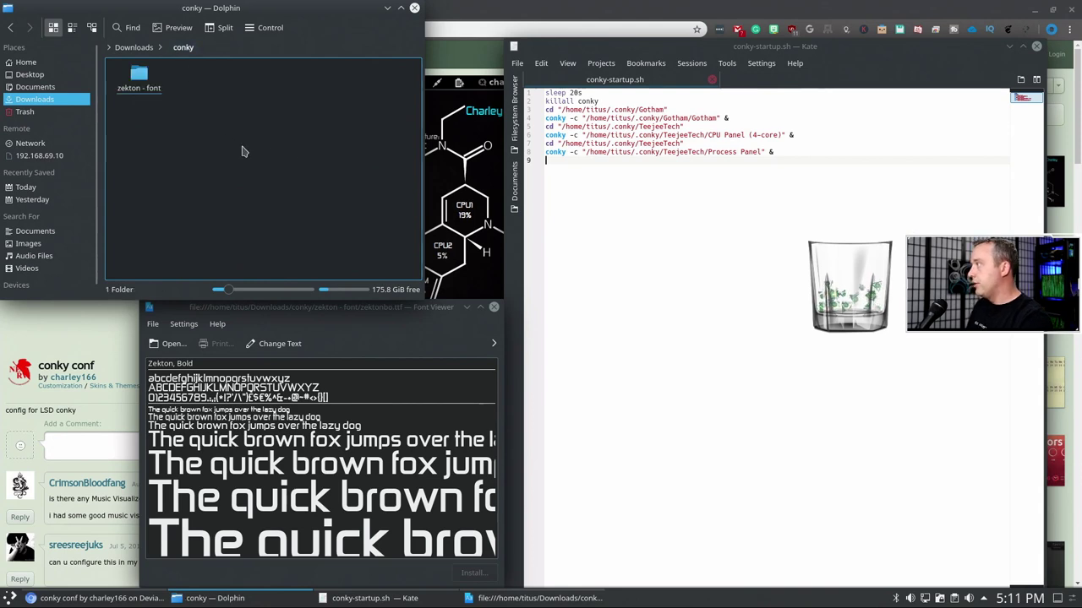
- List the conky folder's contents, hidden files included, with ll in a terminal
{"action": "key", "text": "alt+shift+F4"}
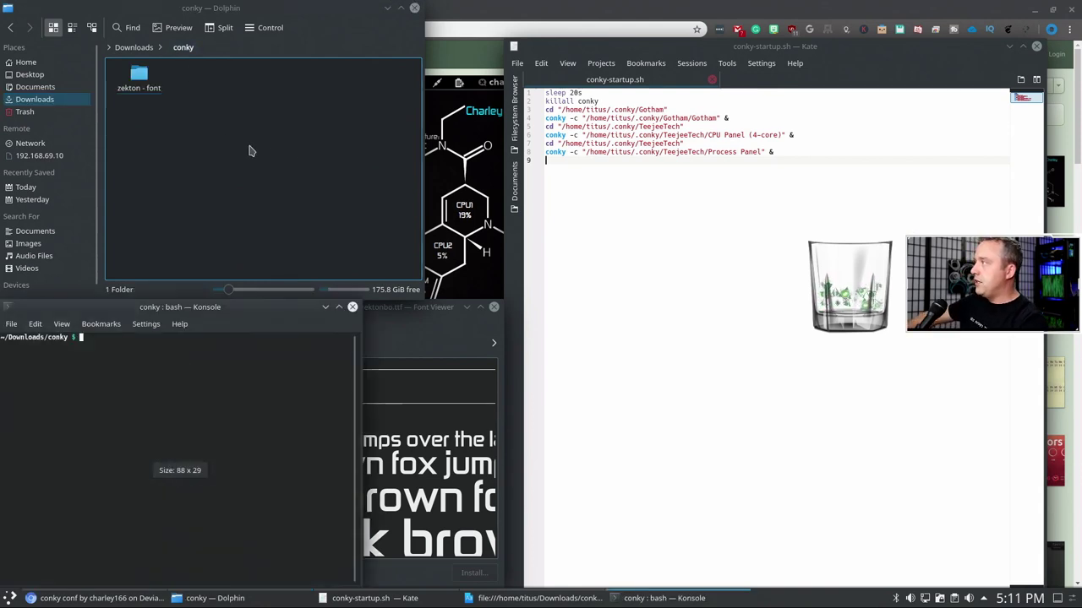
{"action": "type", "text": "ll"}
{"action": "key", "text": "Return"}
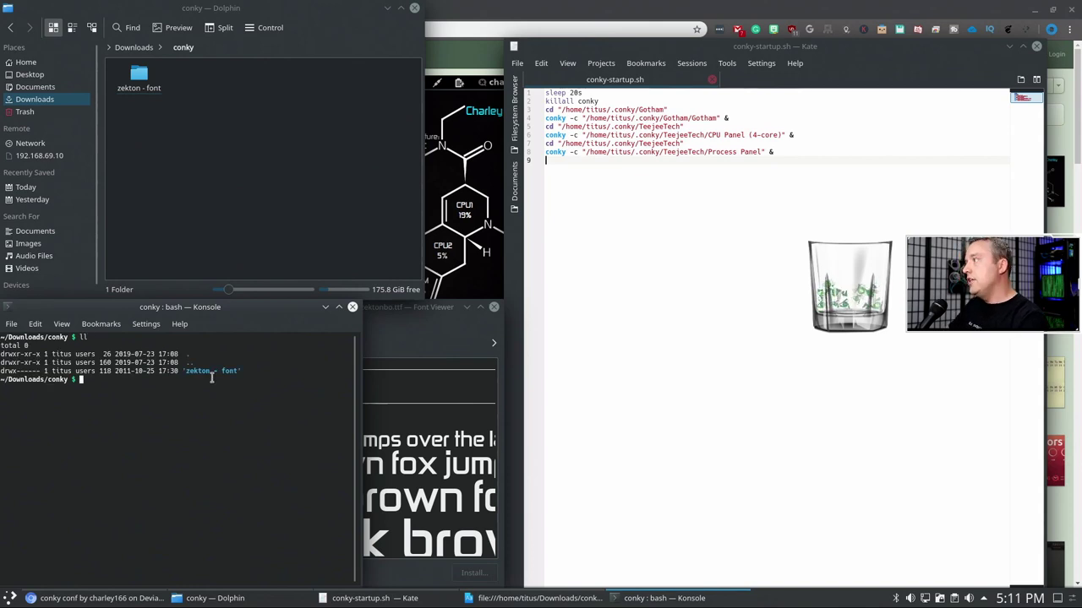
{"action": "left_click", "coordinate": [353, 307]}
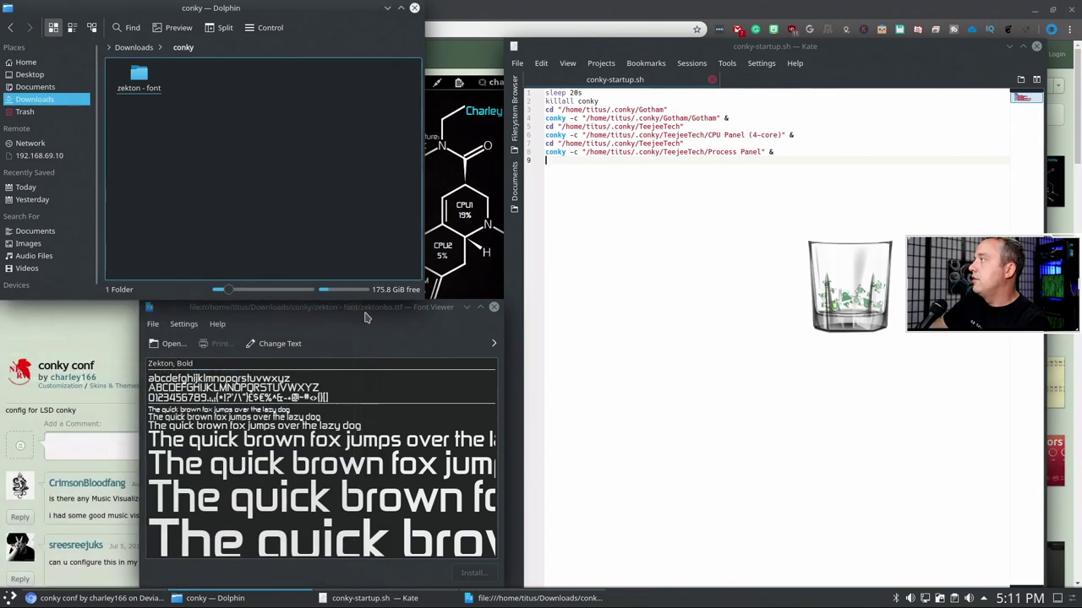
{"action": "left_click", "coordinate": [434, 300]}
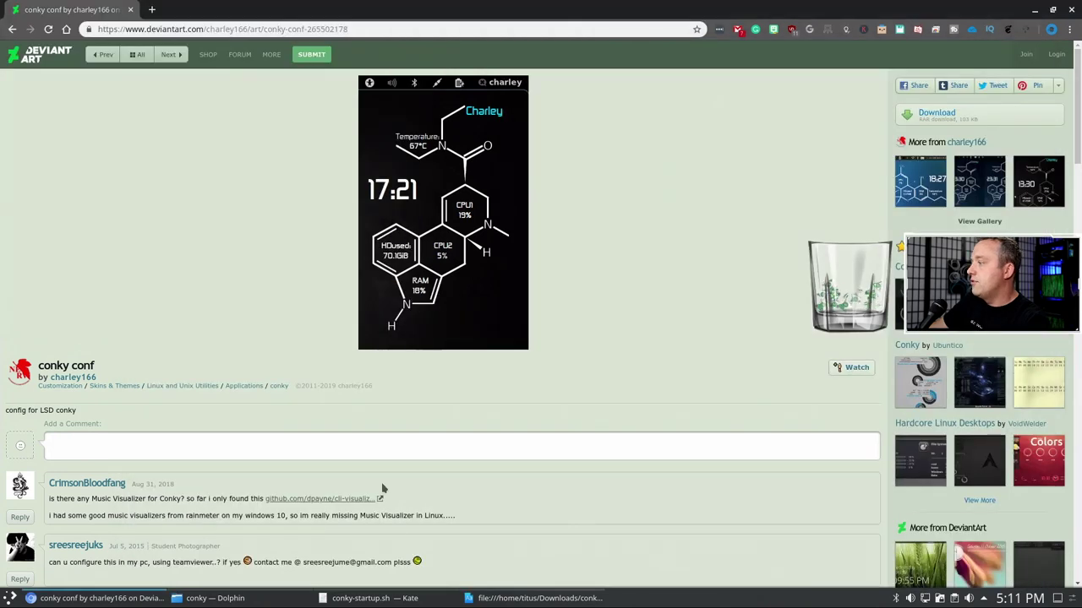
{"action": "left_click", "coordinate": [542, 603]}
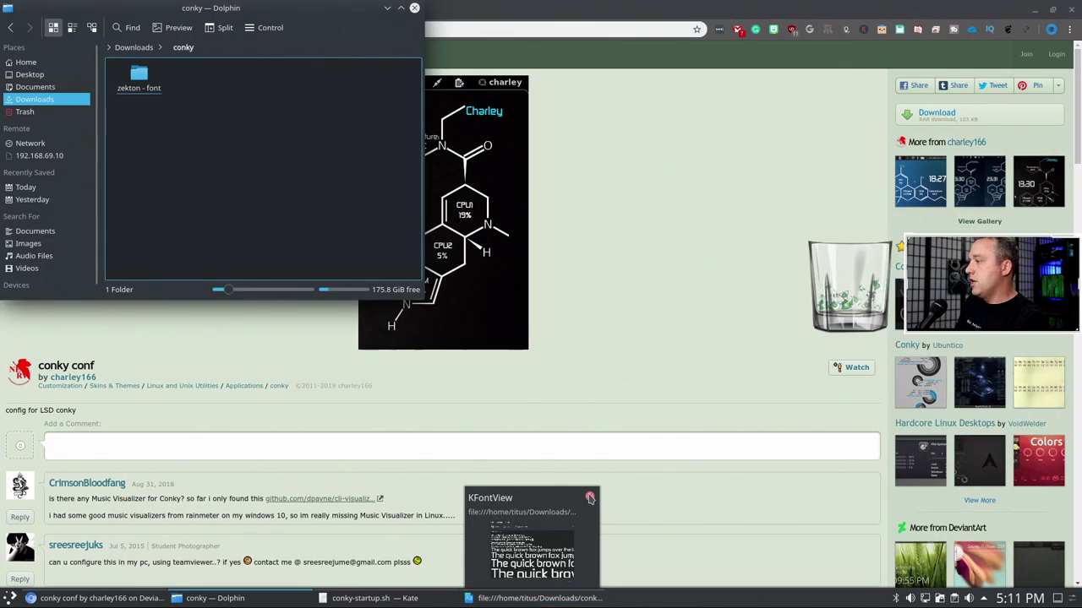
- Close the Zekton Bold font viewer window
{"action": "left_click", "coordinate": [369, 602]}
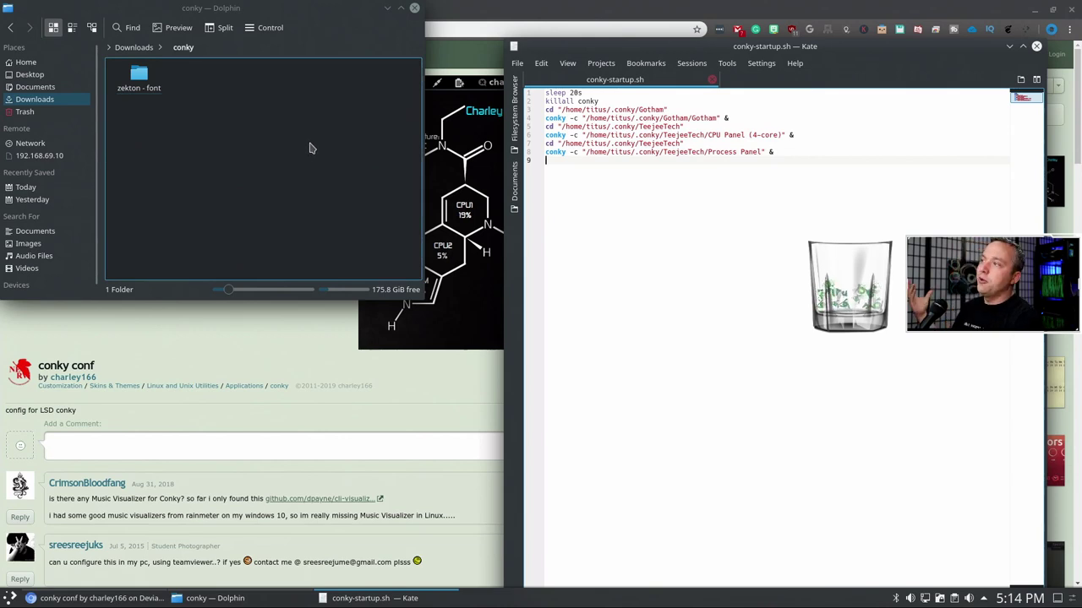
- Open conky_conf_by_charley166_d4e2msi.rar from Downloads in Ark
{"action": "left_click", "coordinate": [283, 197]}
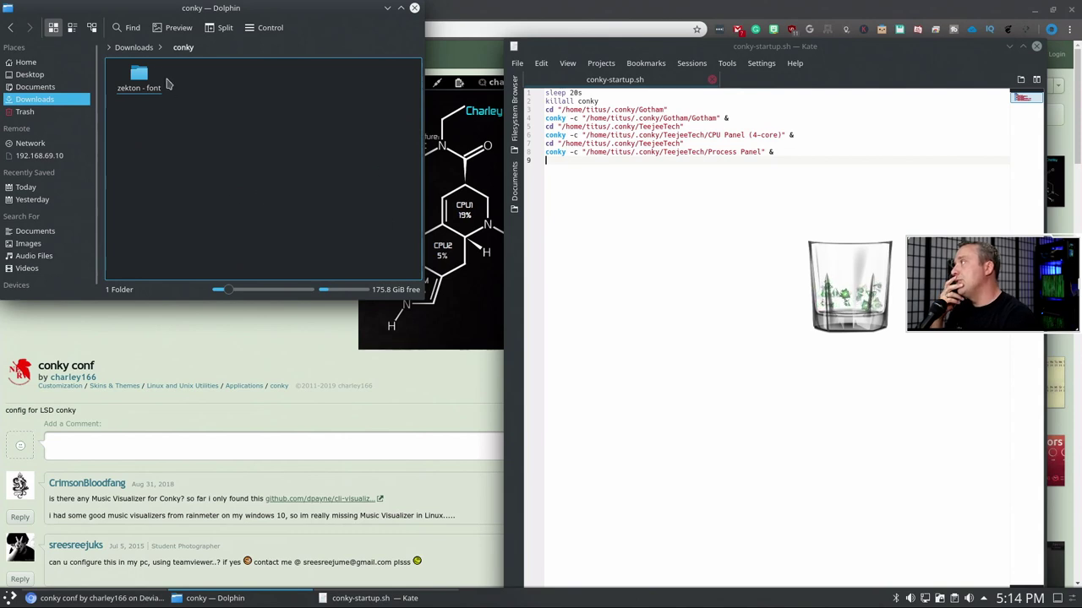
{"action": "left_click", "coordinate": [131, 48]}
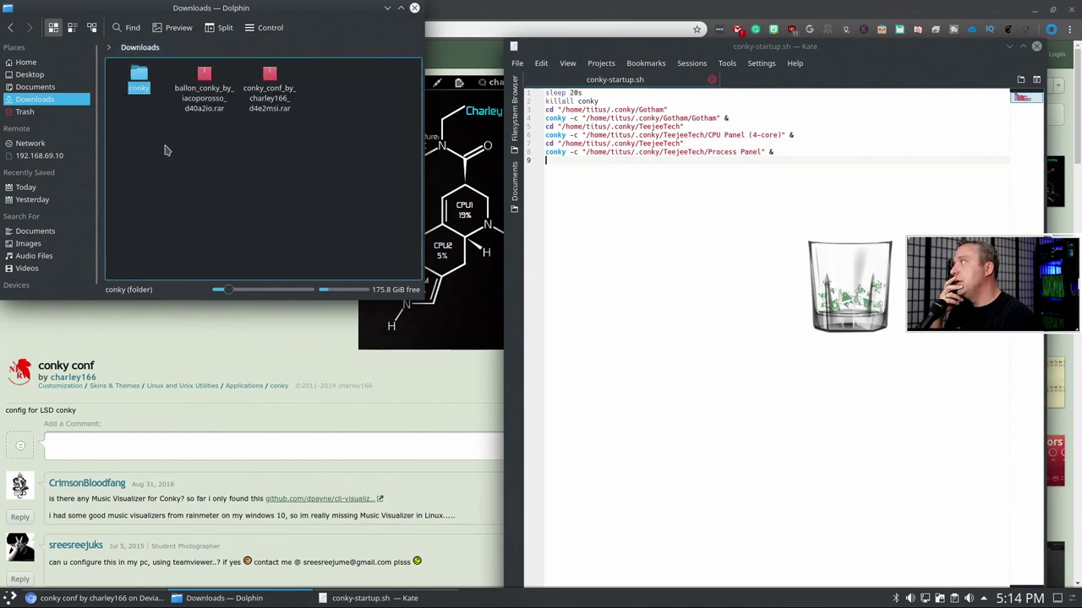
{"action": "double_click", "coordinate": [269, 76]}
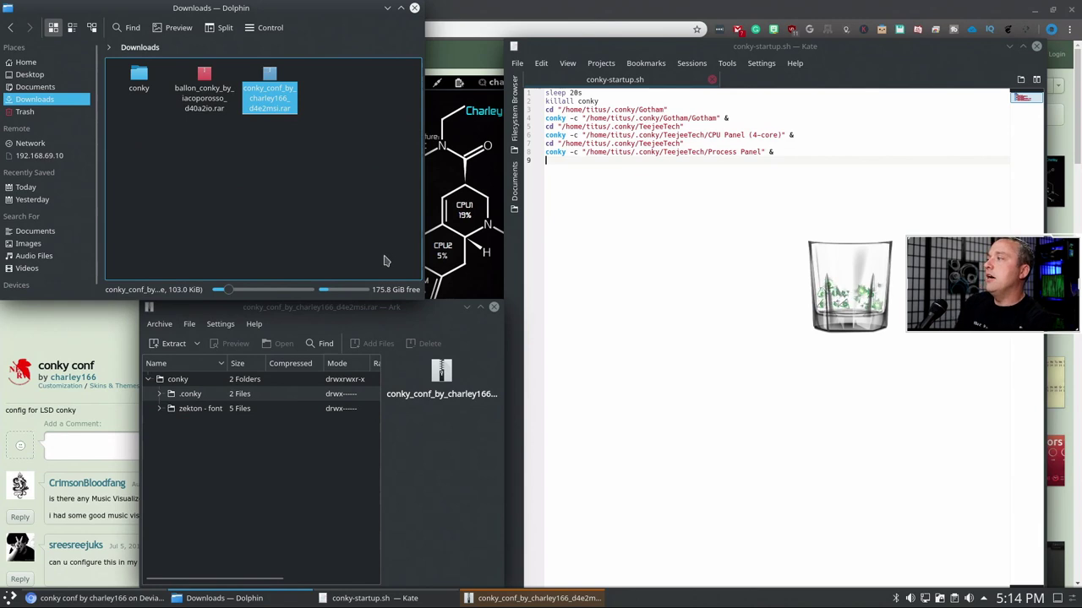
{"action": "left_click", "coordinate": [283, 465]}
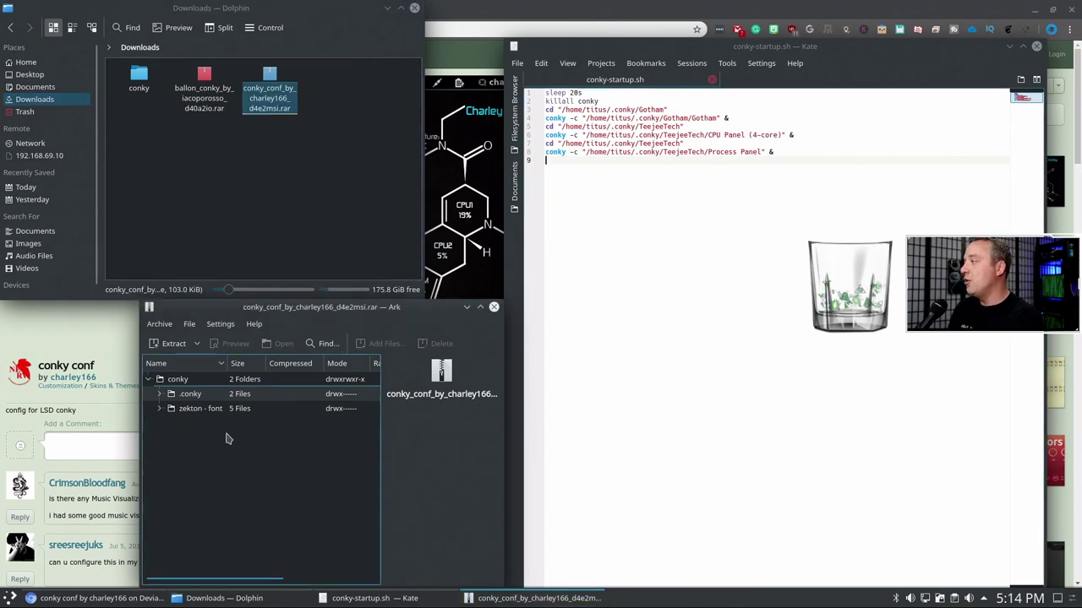
- Expand the archive's .conky folder, preview .conkyrc, and show Home in Dolphin on the right
{"action": "double_click", "coordinate": [174, 399]}
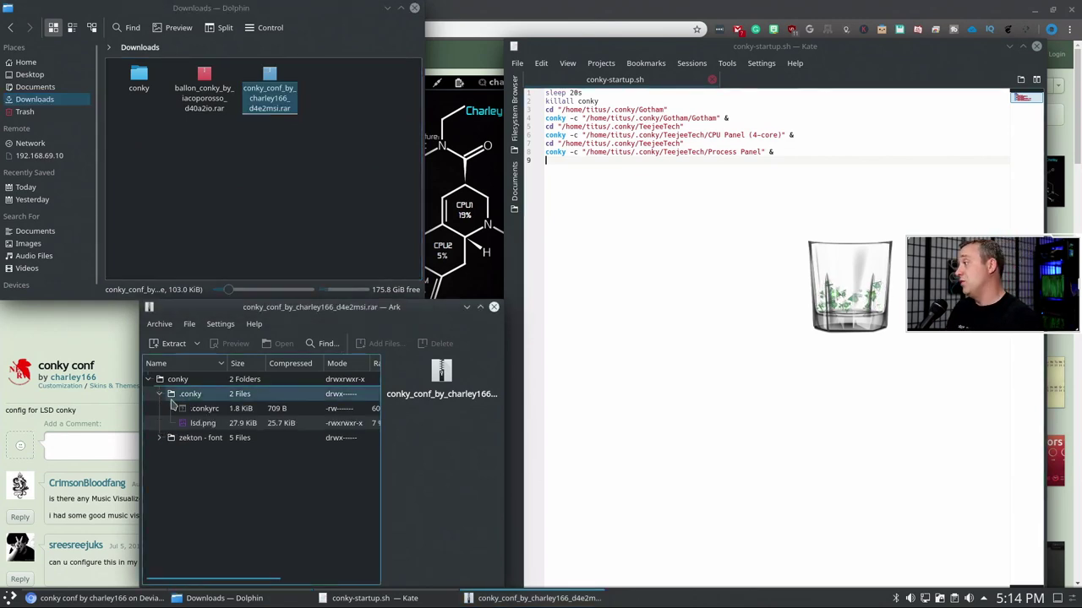
{"action": "double_click", "coordinate": [211, 412]}
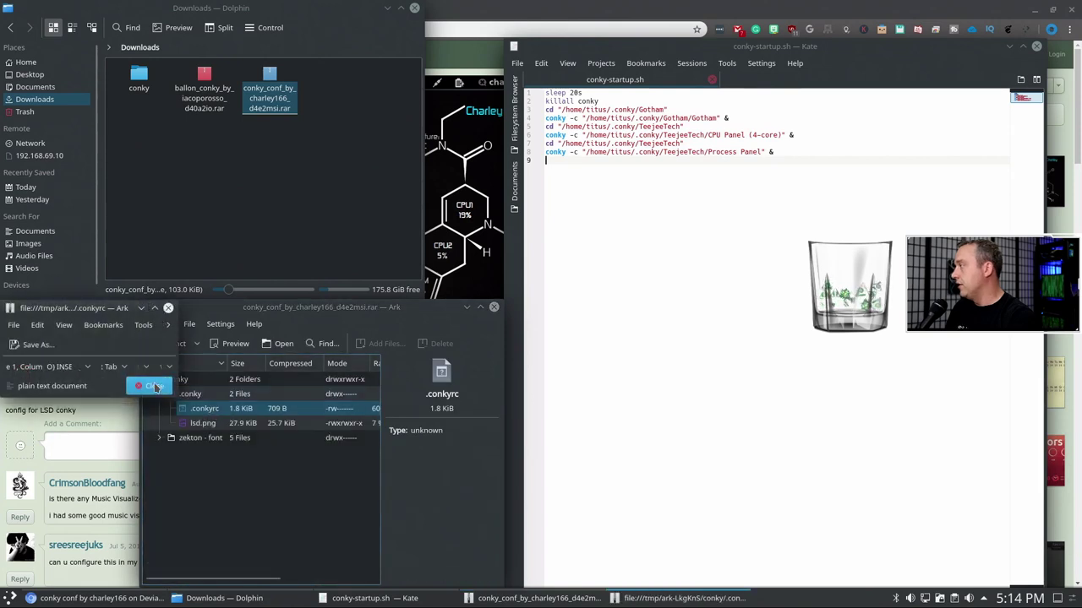
{"action": "left_click", "coordinate": [169, 308]}
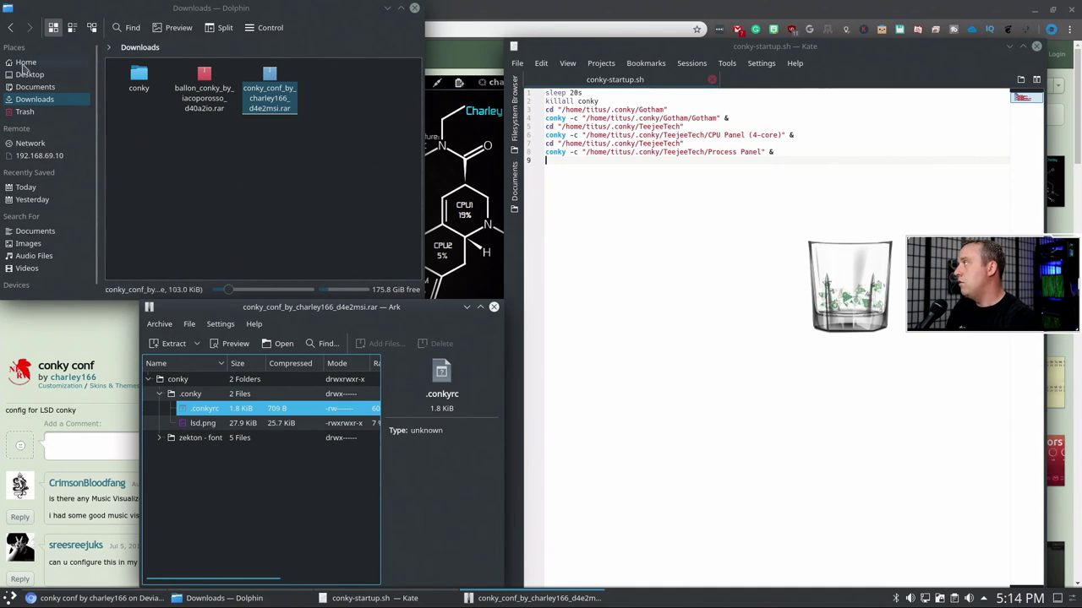
{"action": "left_click", "coordinate": [26, 65]}
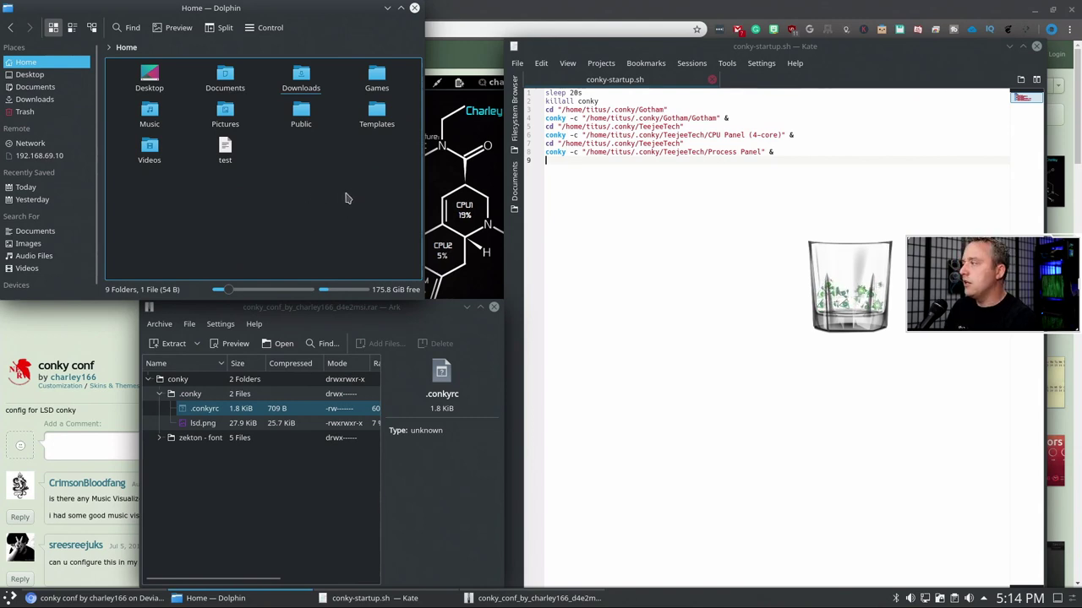
{"action": "left_click_drag", "start_coordinate": [221, 11], "coordinate": [773, 89]}
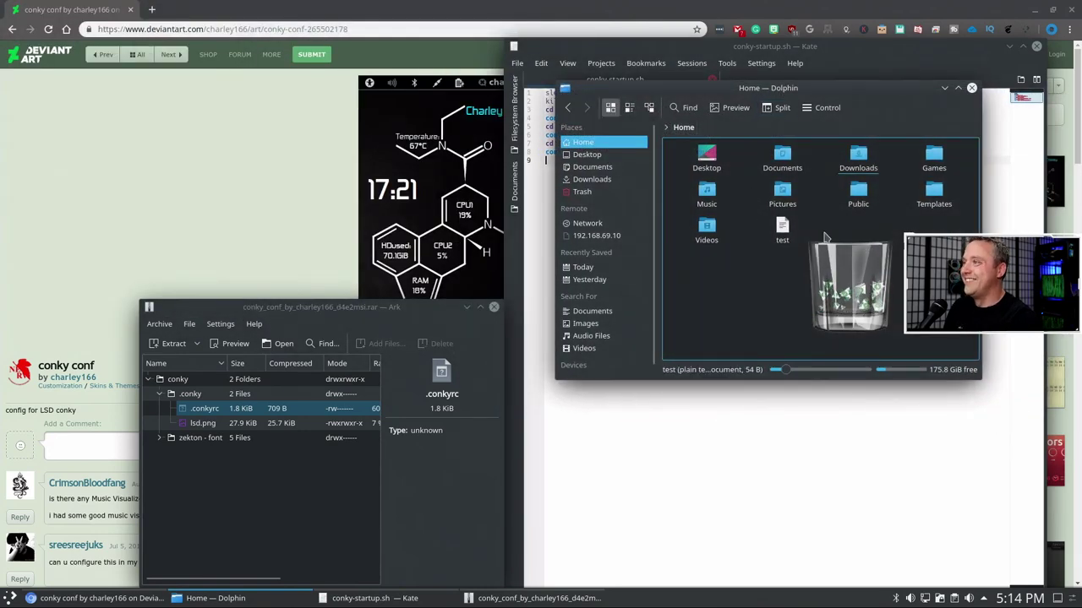
{"action": "left_click", "coordinate": [308, 291]}
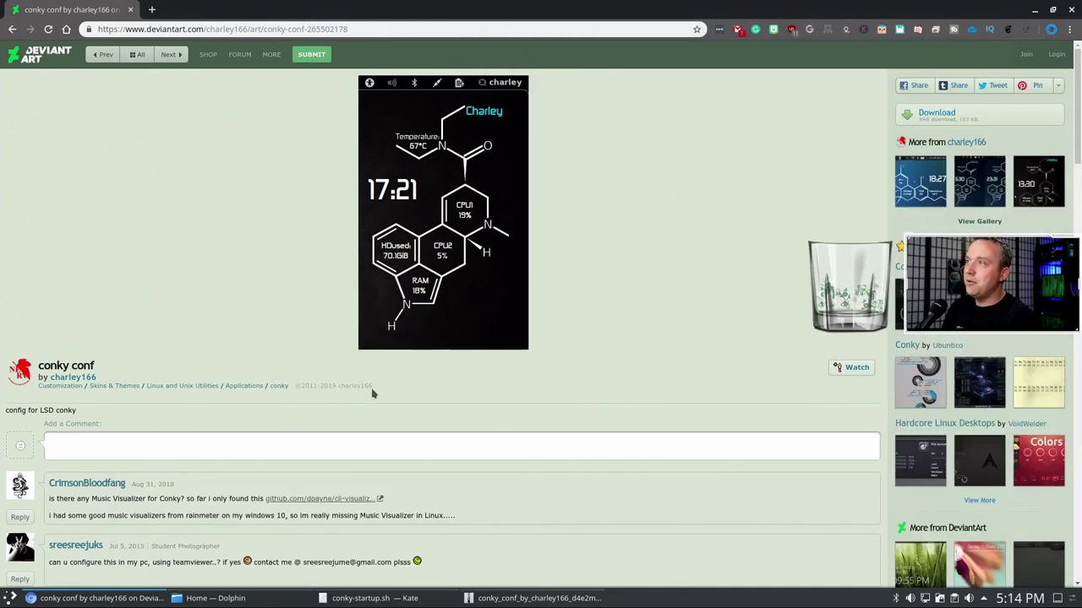
{"action": "left_click", "coordinate": [541, 600]}
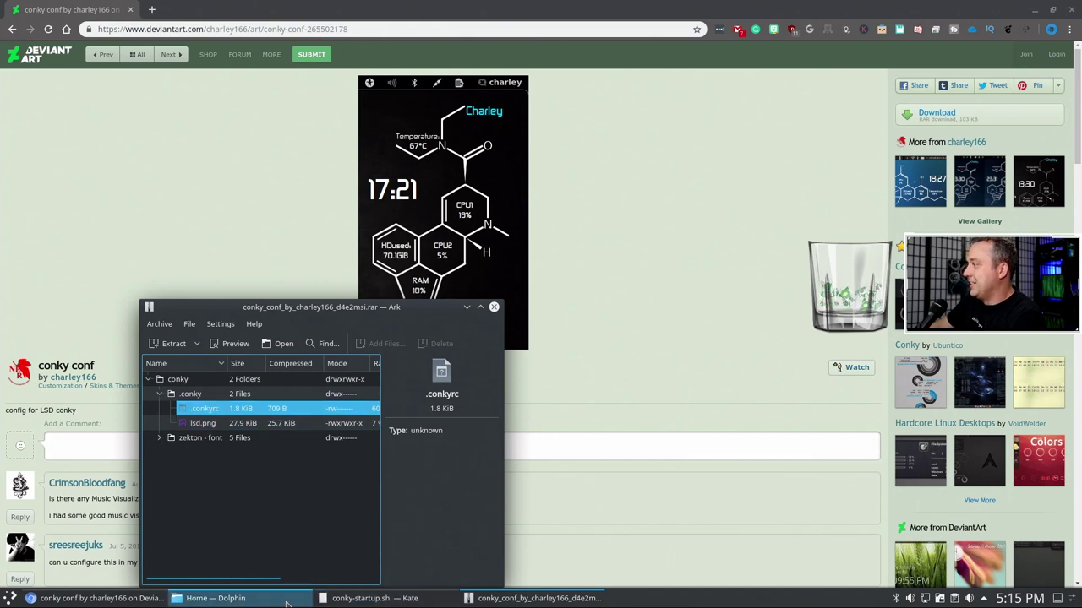
{"action": "left_click", "coordinate": [215, 598]}
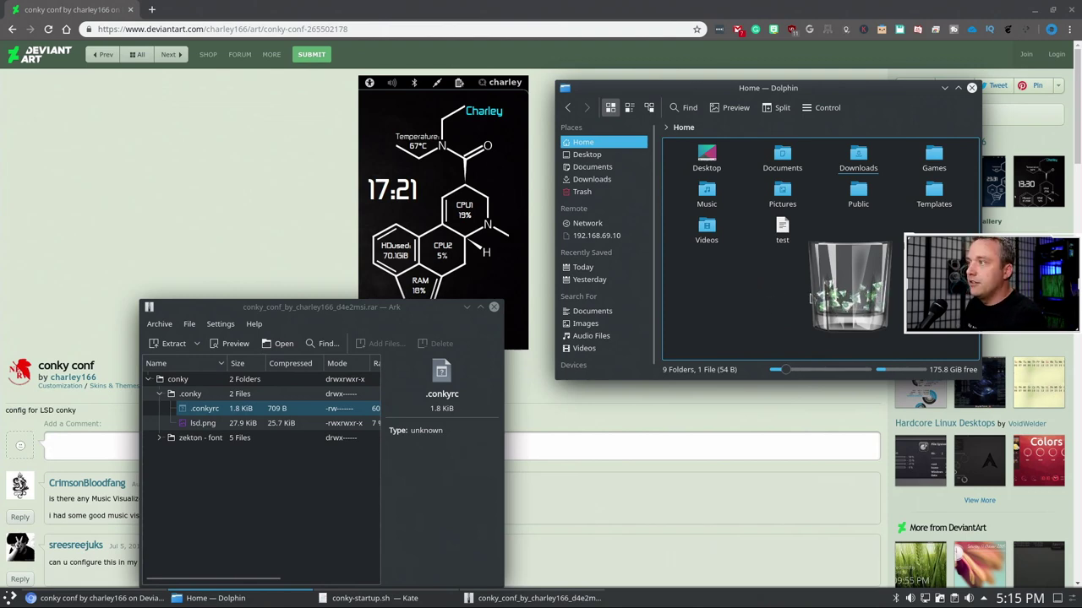
- Go to the hidden .conky folder in the home directory
{"action": "left_click", "coordinate": [719, 128]}
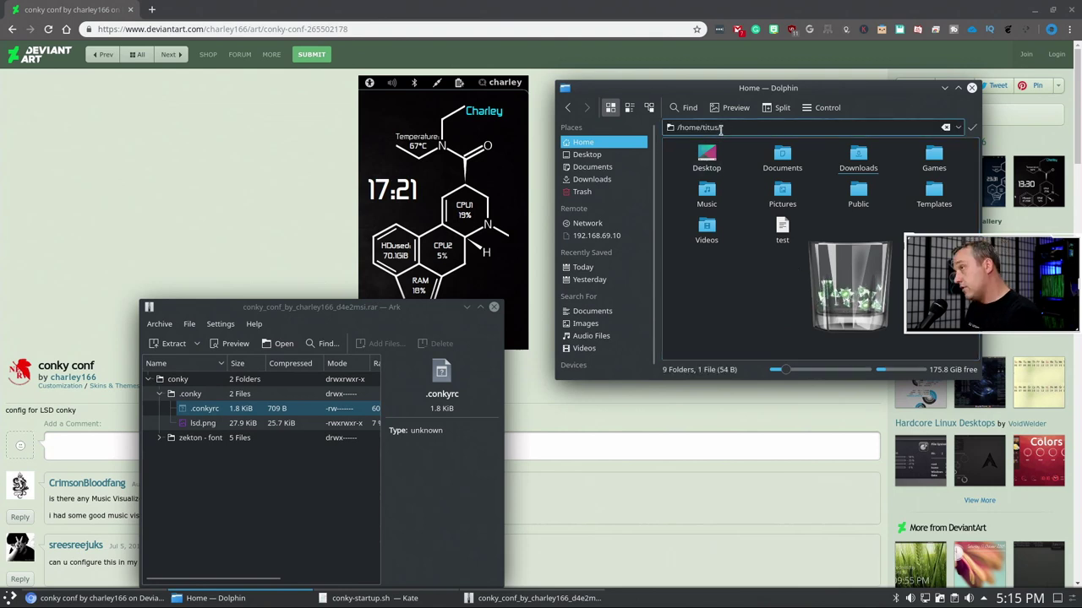
{"action": "type", "text": ".conk"}
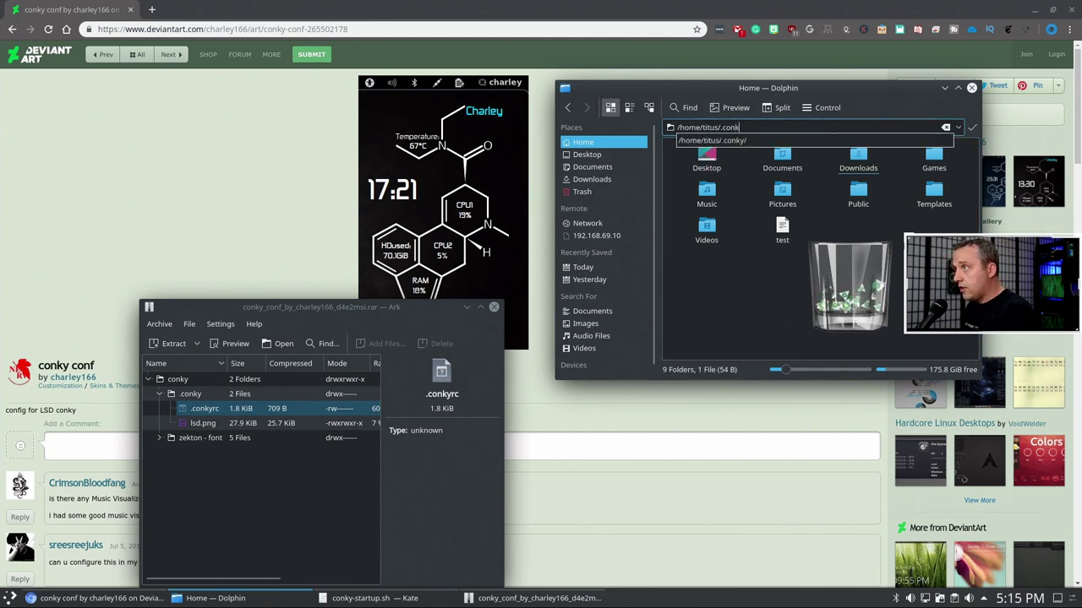
{"action": "type", "text": "y"}
{"action": "key", "text": "Return"}
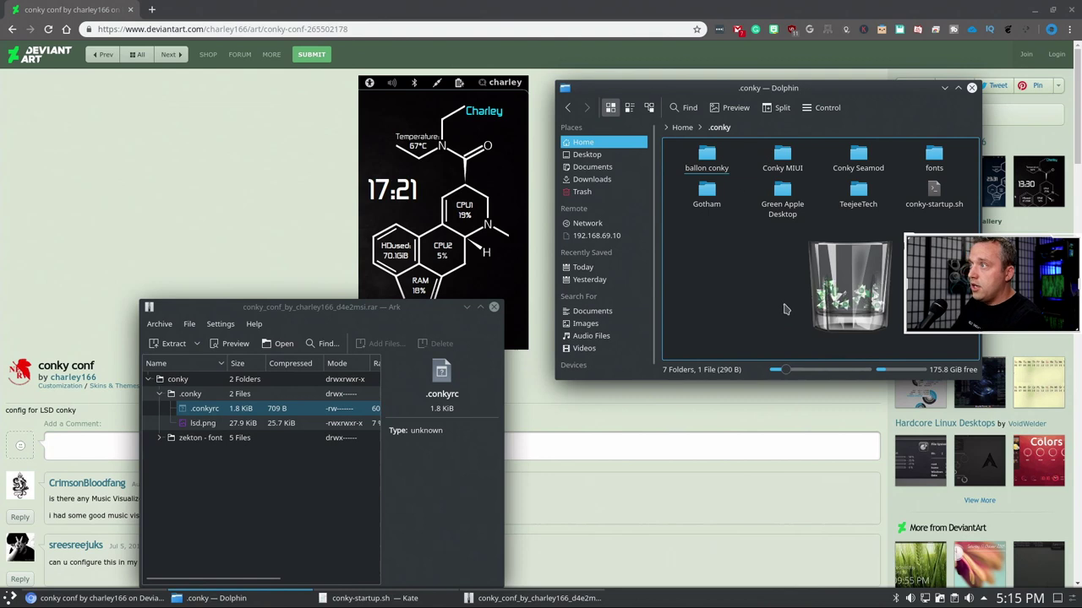
- Create a folder named LSD, open it, and drag .conkyrc from the archive into it
{"action": "right_click", "coordinate": [771, 272]}
{"action": "mouse_move", "coordinate": [802, 279]}
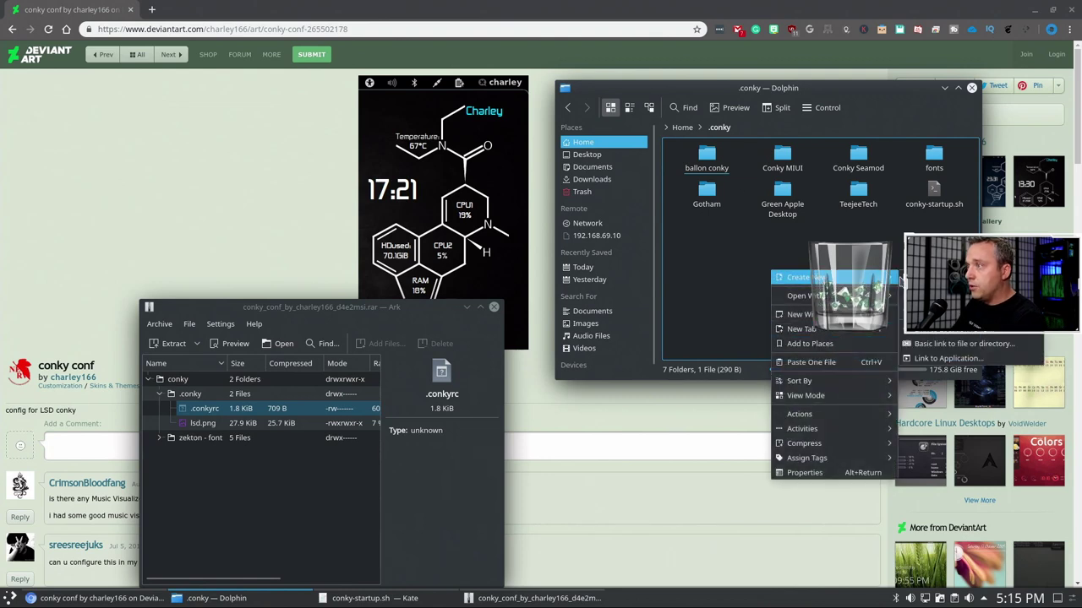
{"action": "key", "text": "Return"}
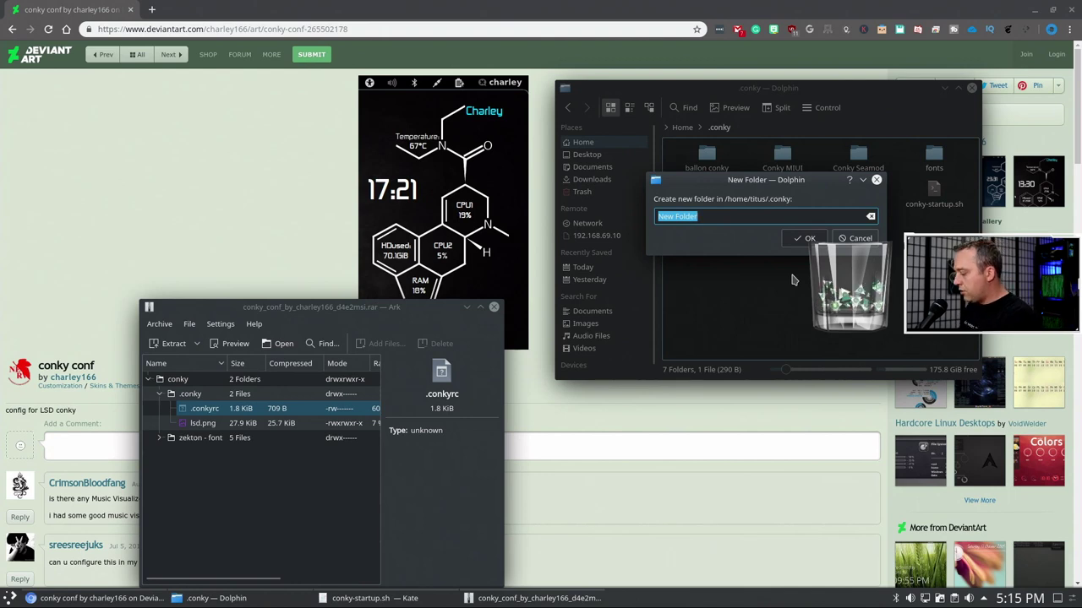
{"action": "type", "text": "LSD"}
{"action": "key", "text": "Return"}
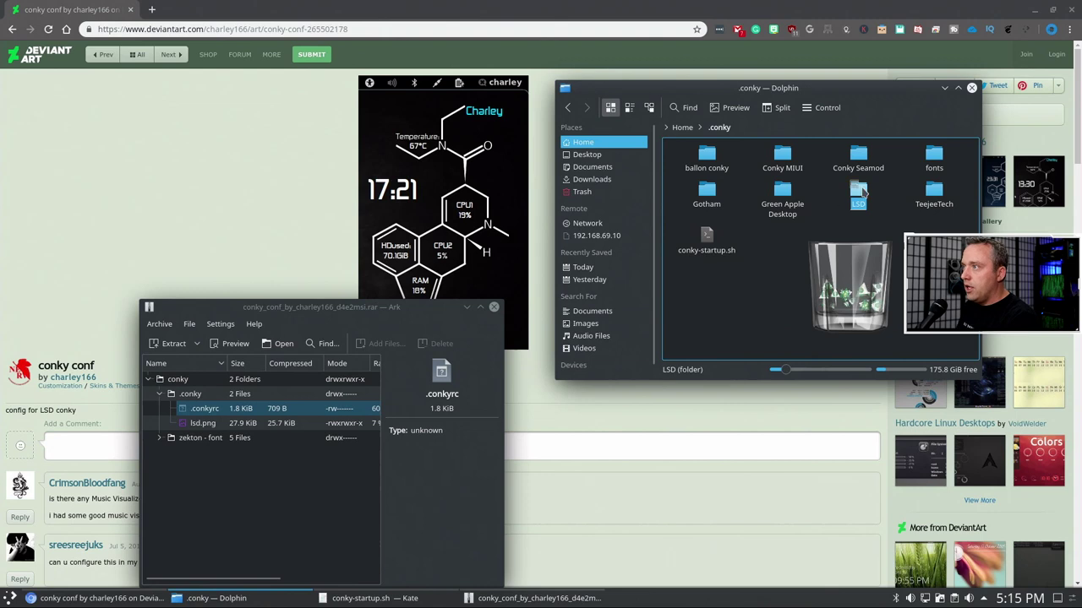
{"action": "double_click", "coordinate": [856, 196]}
{"action": "left_click_drag", "start_coordinate": [203, 409], "coordinate": [784, 229]}
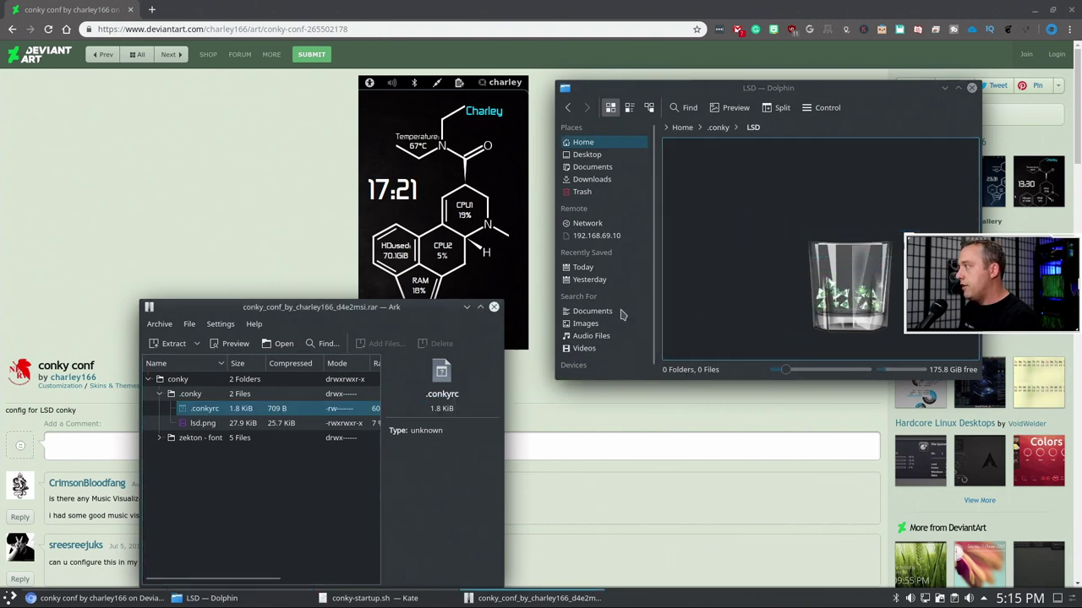
- Start Extract To for .conkyrc and copy the LSD folder path from Dolphin
{"action": "right_click", "coordinate": [215, 409]}
{"action": "mouse_move", "coordinate": [254, 492]}
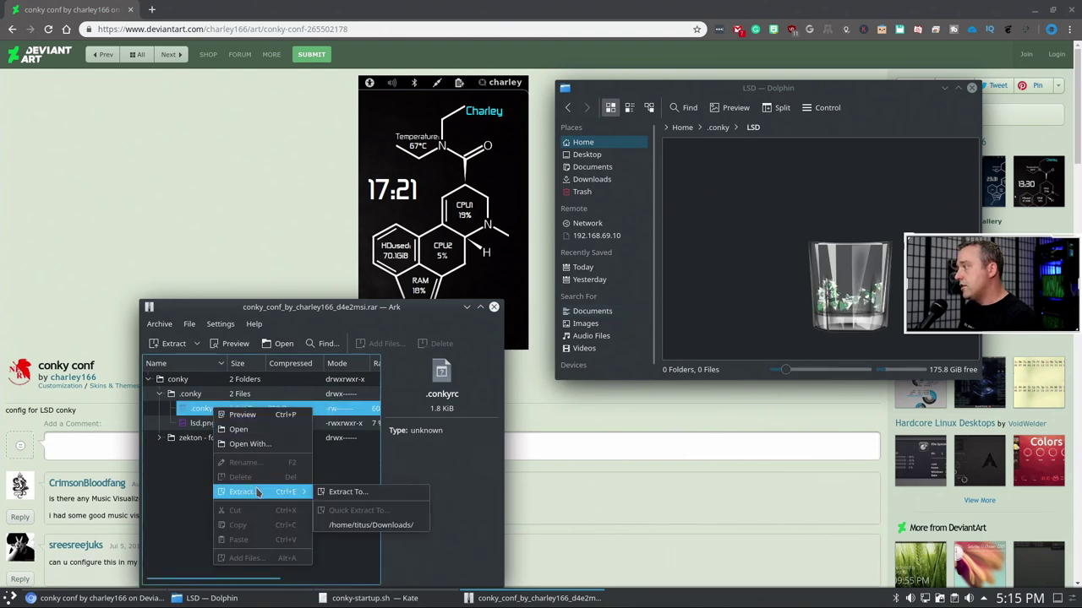
{"action": "left_click", "coordinate": [348, 492]}
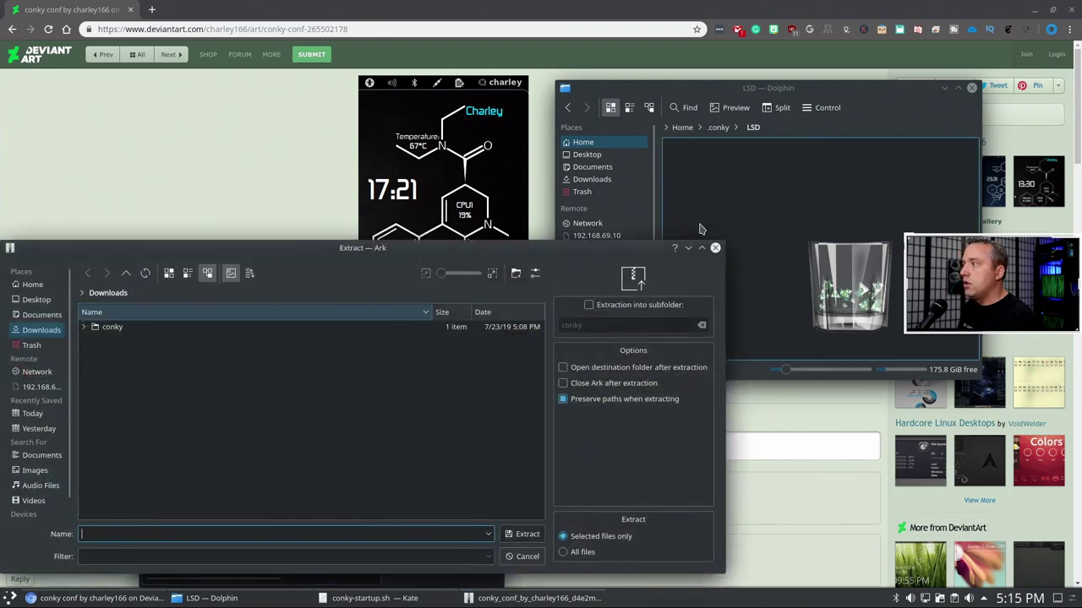
{"action": "left_click", "coordinate": [752, 127]}
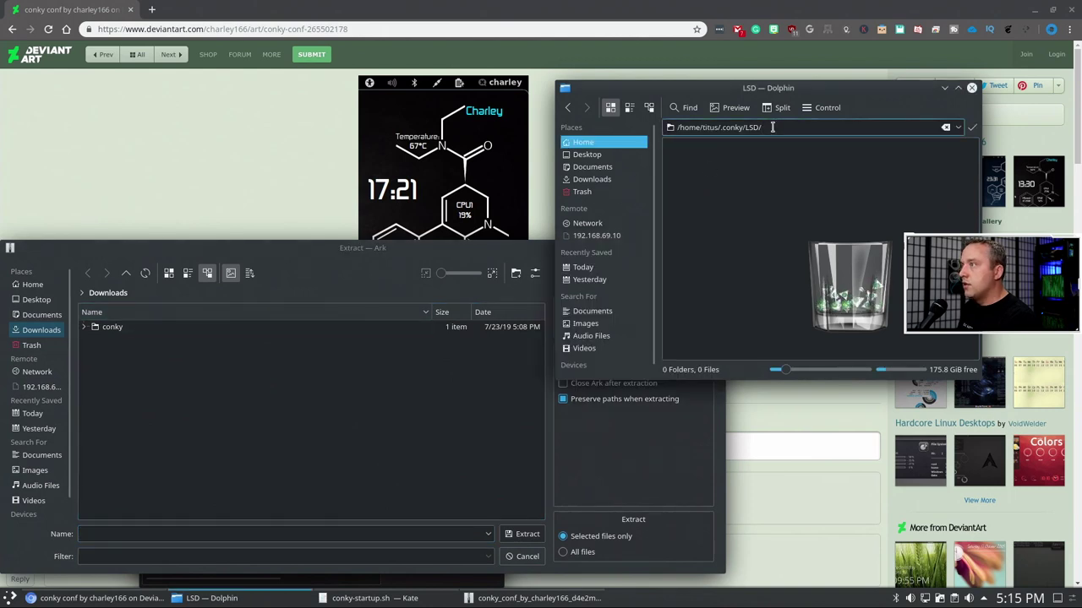
{"action": "left_click_drag", "start_coordinate": [773, 127], "coordinate": [668, 123]}
{"action": "right_click", "coordinate": [698, 124]}
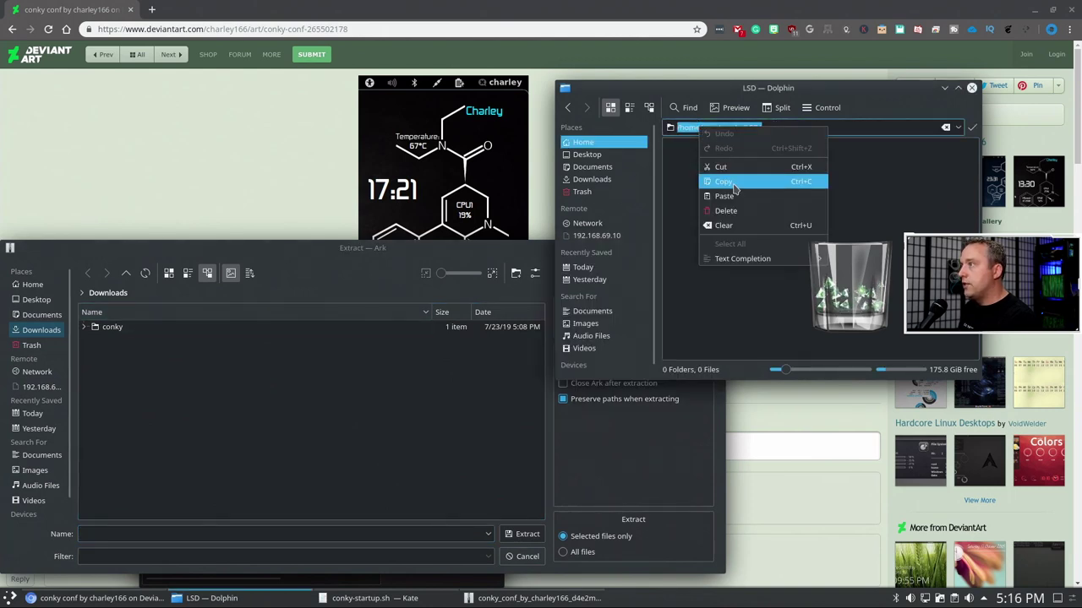
{"action": "left_click", "coordinate": [728, 181]}
- Set the extraction destination to the copied ~/.conky/LSD path and extract
{"action": "left_click", "coordinate": [150, 309]}
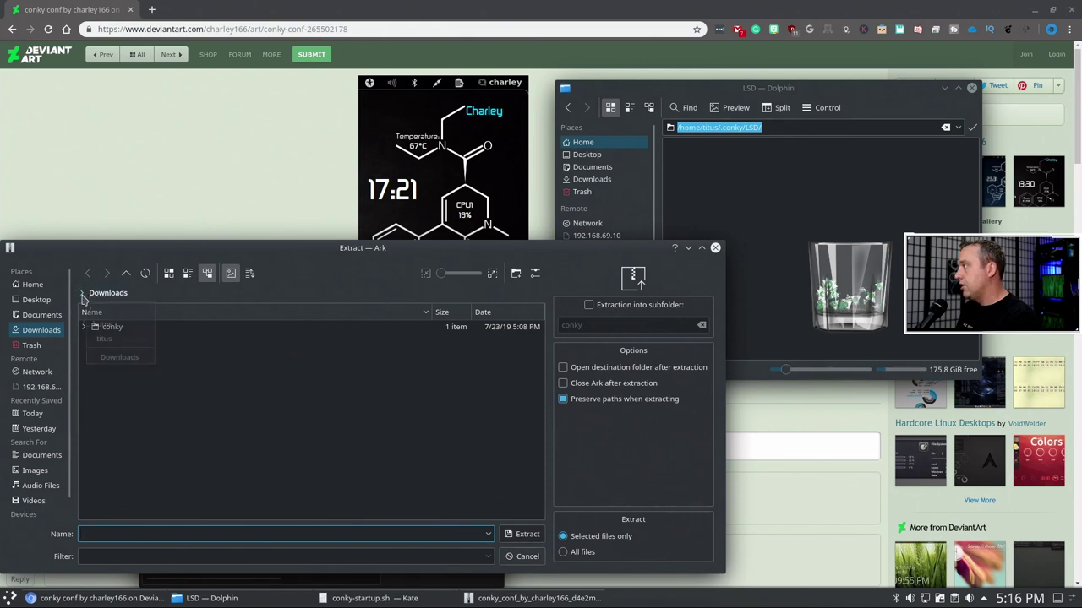
{"action": "left_click", "coordinate": [153, 293]}
{"action": "double_click", "coordinate": [153, 293]}
{"action": "triple_click", "coordinate": [195, 293]}
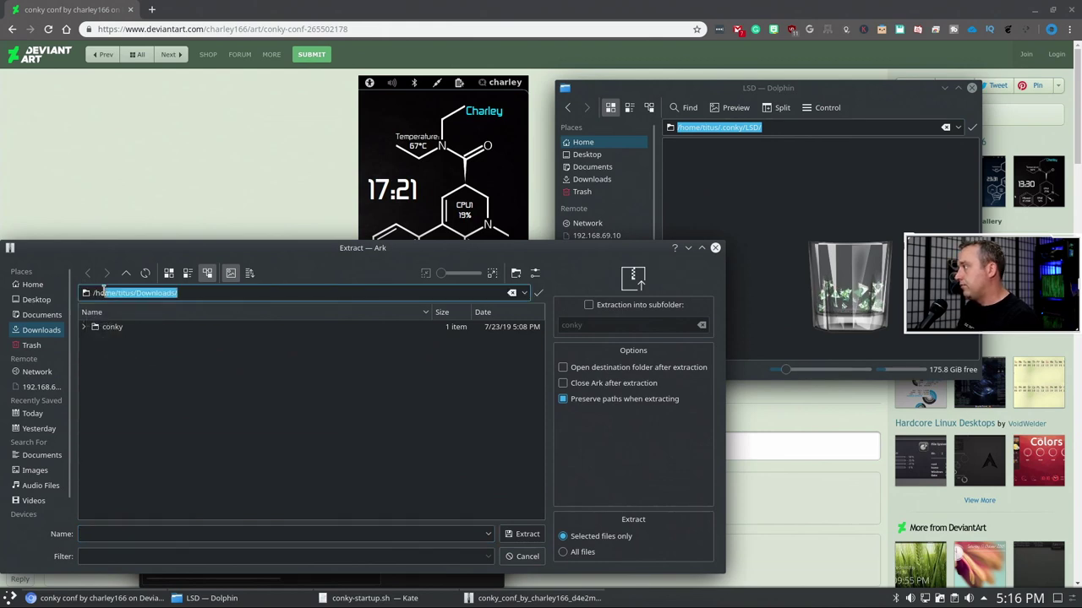
{"action": "key", "text": "ctrl+v"}
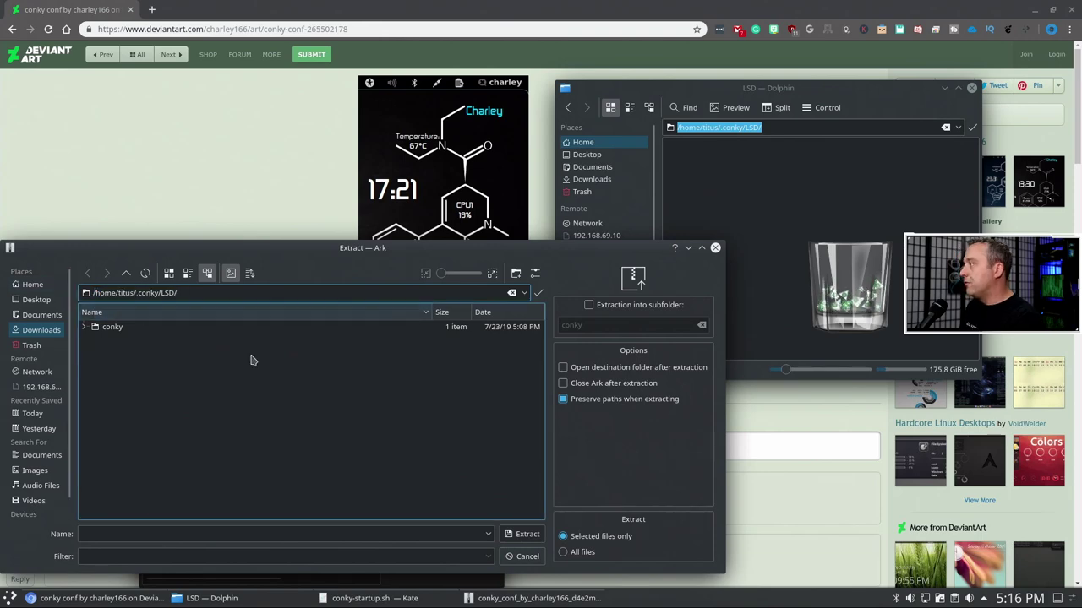
{"action": "left_click", "coordinate": [347, 404]}
{"action": "left_click", "coordinate": [522, 534]}
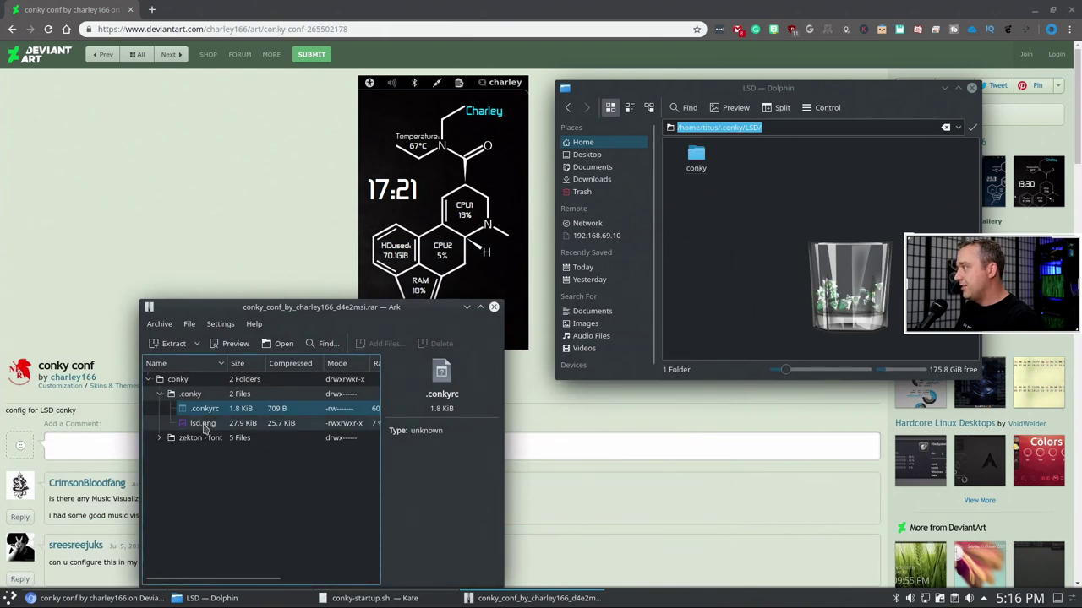
- Inspect the extracted conky folder in LSD and preview .conkyrc's contents
{"action": "left_click", "coordinate": [696, 159]}
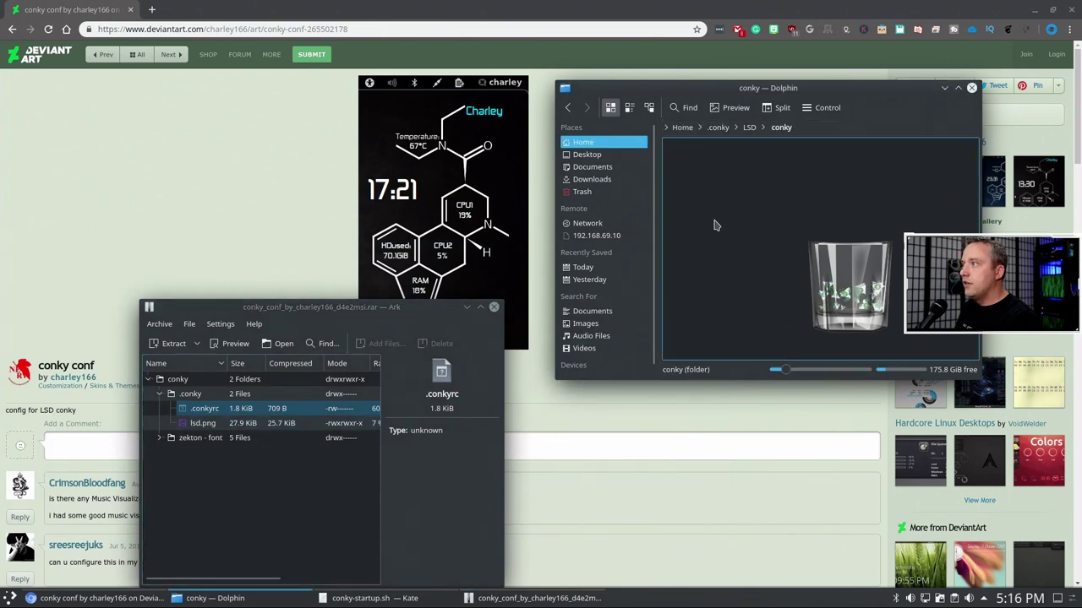
{"action": "left_click", "coordinate": [749, 129]}
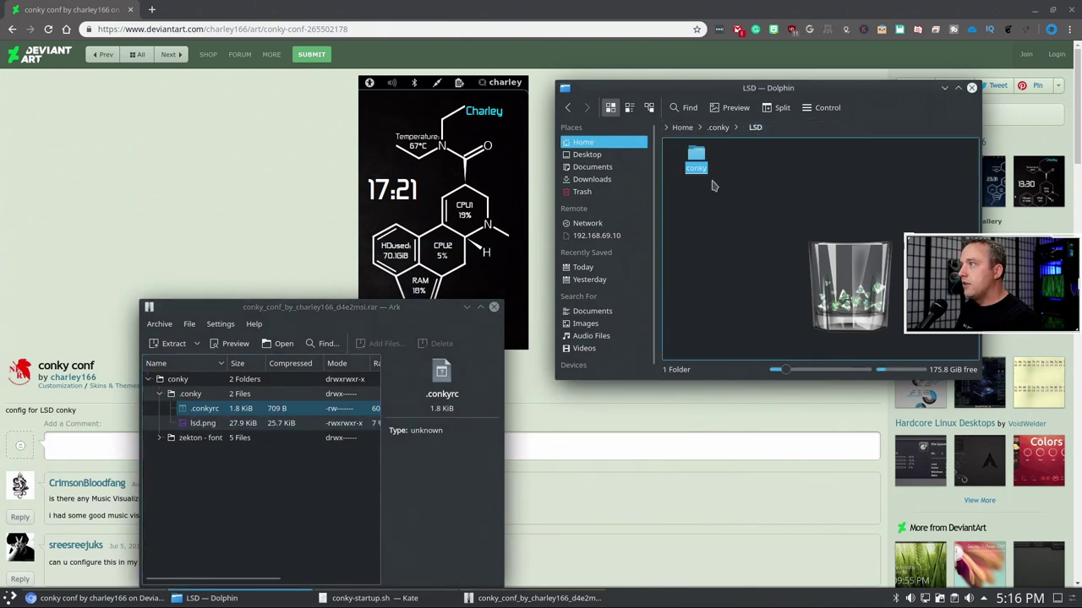
{"action": "double_click", "coordinate": [207, 414]}
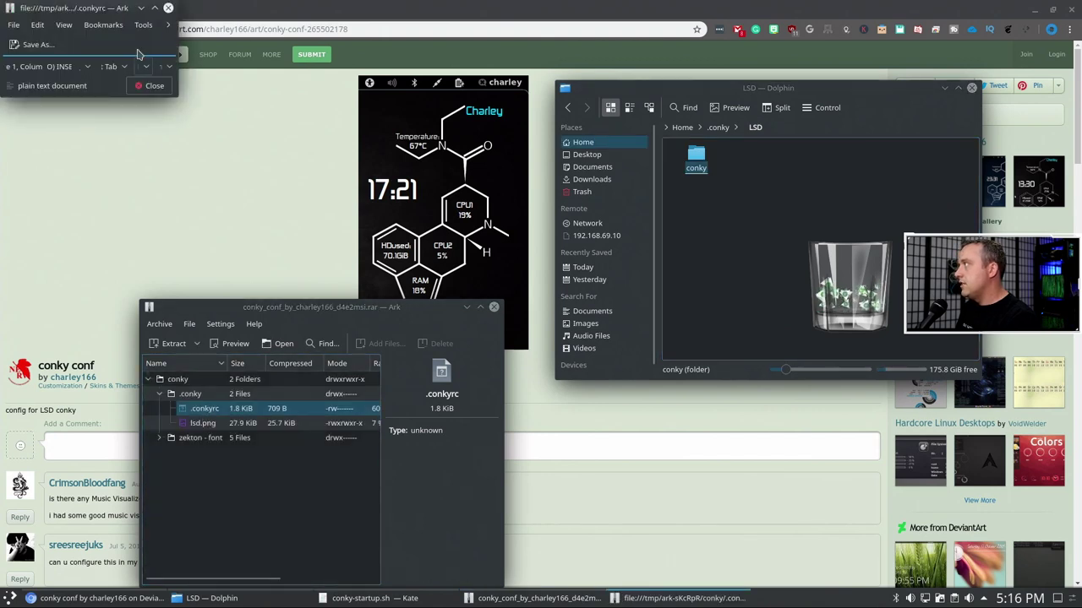
{"action": "left_click", "coordinate": [168, 8]}
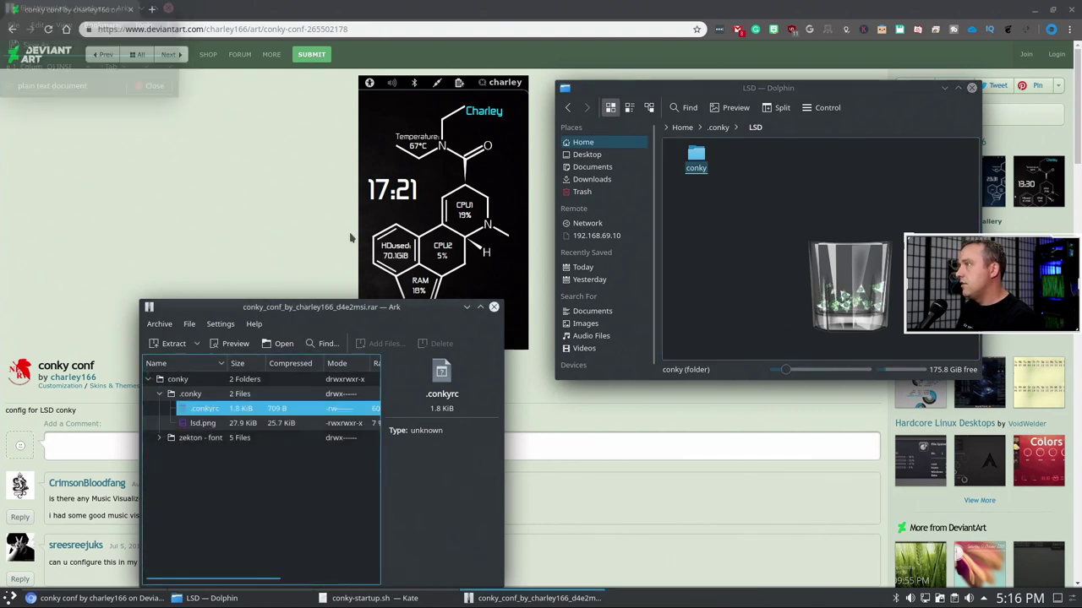
{"action": "left_click", "coordinate": [803, 288]}
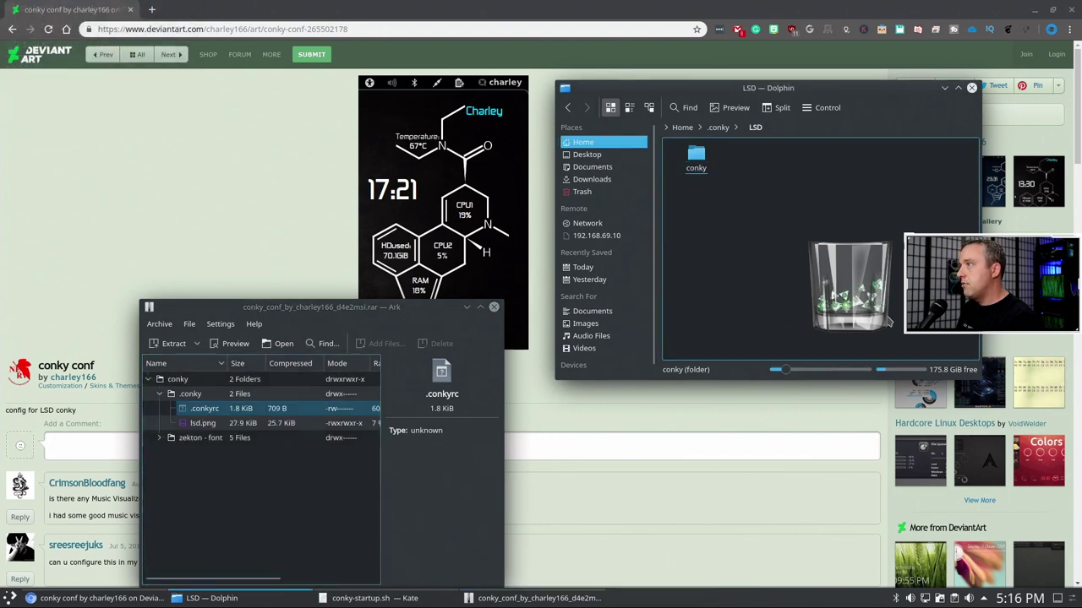
- Open a Konsole terminal in the LSD folder
{"action": "left_click", "coordinate": [279, 483]}
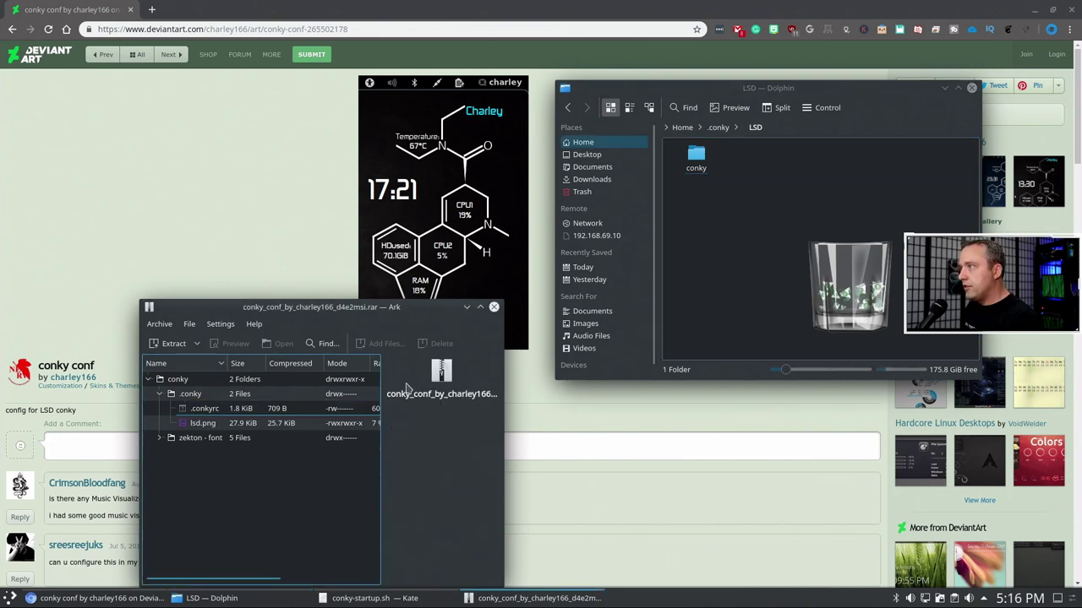
{"action": "left_click", "coordinate": [710, 213]}
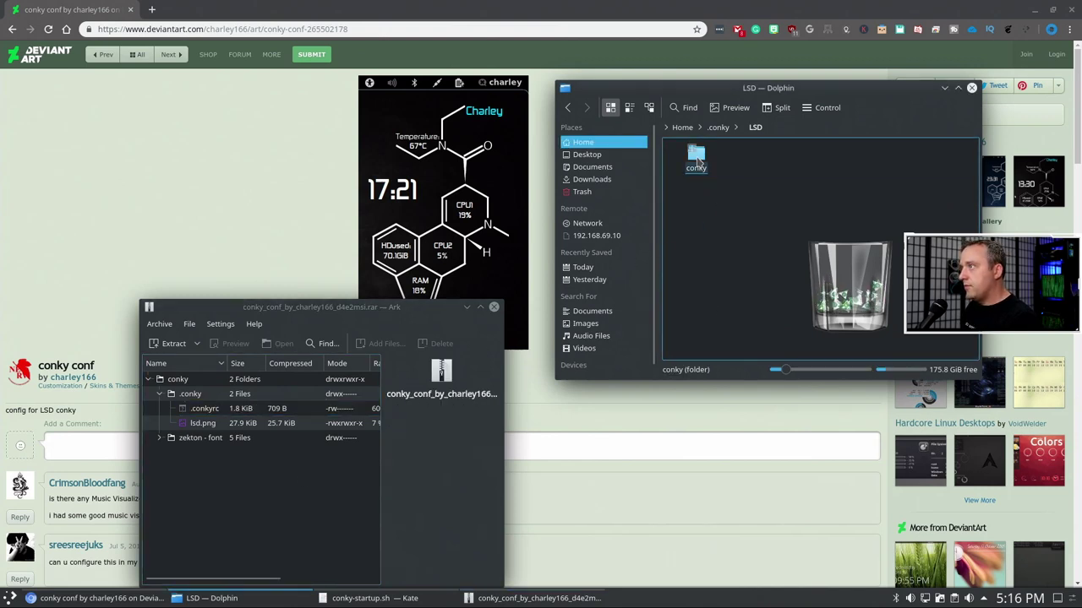
{"action": "left_click", "coordinate": [697, 161]}
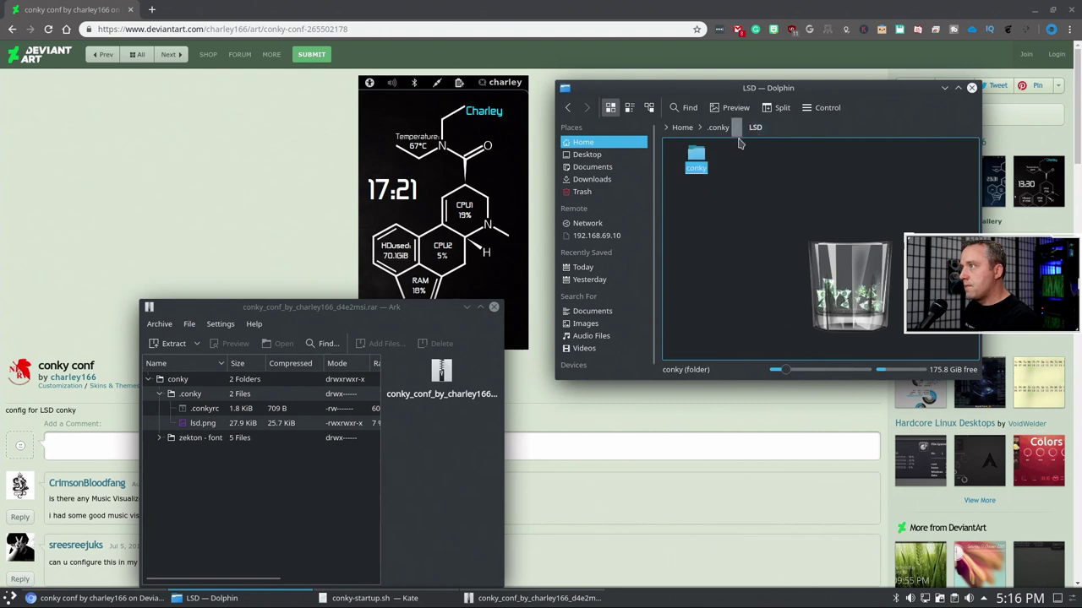
{"action": "left_click", "coordinate": [747, 246]}
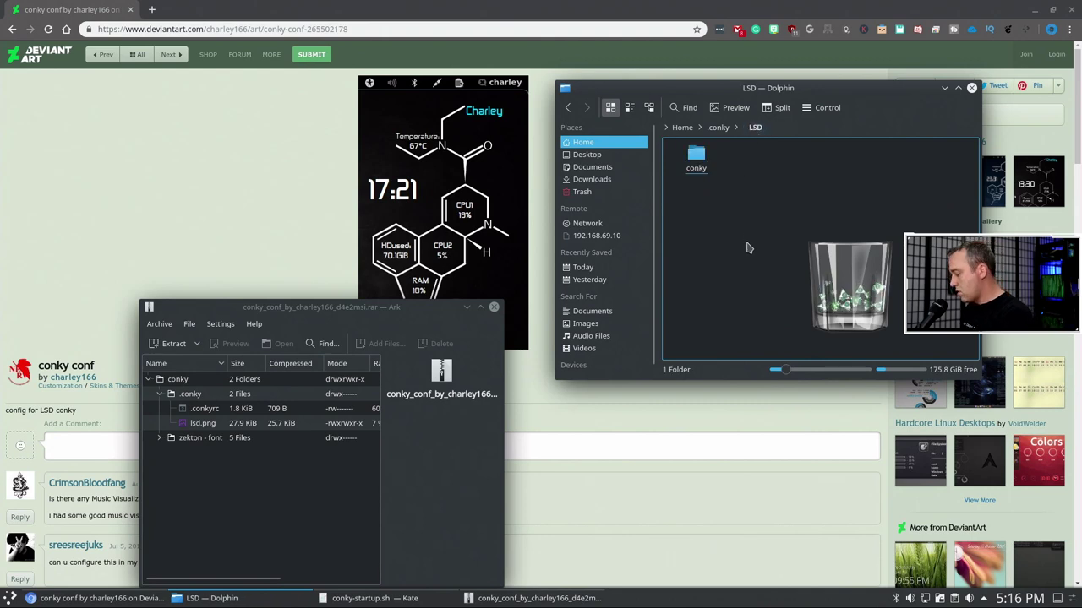
{"action": "key", "text": "shift+F4"}
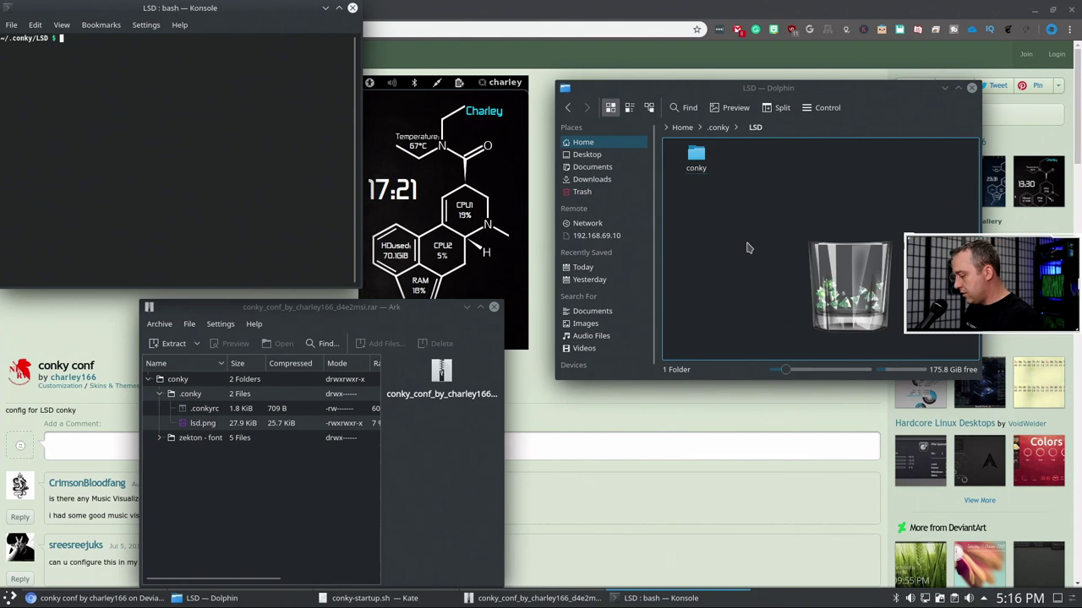
- List LSD with ll, then force-delete the stray conky folder using rm -rf conky/
{"action": "type", "text": "ll"}
{"action": "key", "text": "Return"}
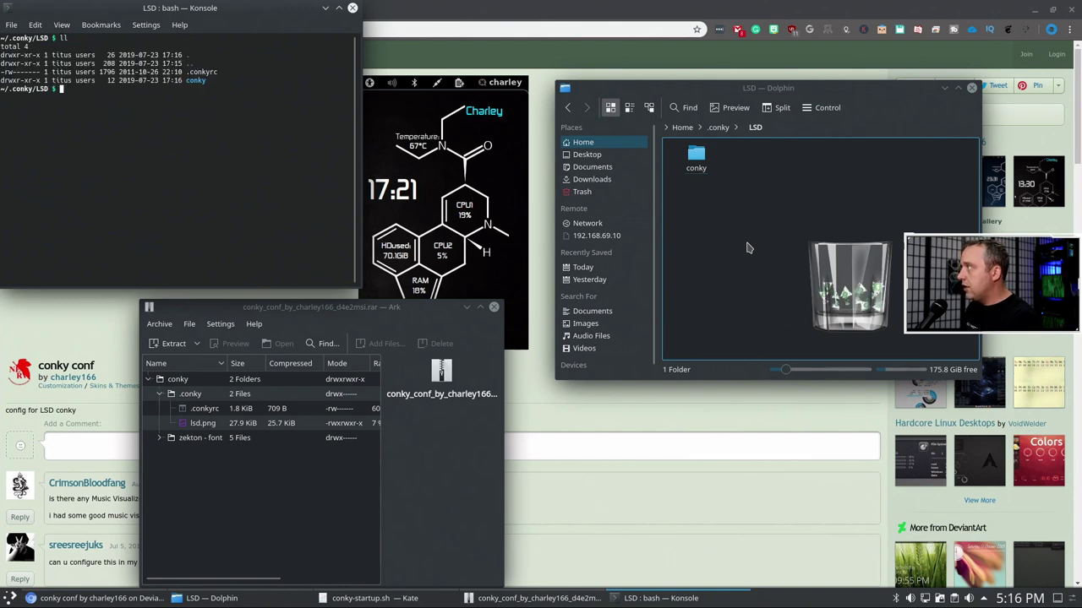
{"action": "type", "text": "rm"}
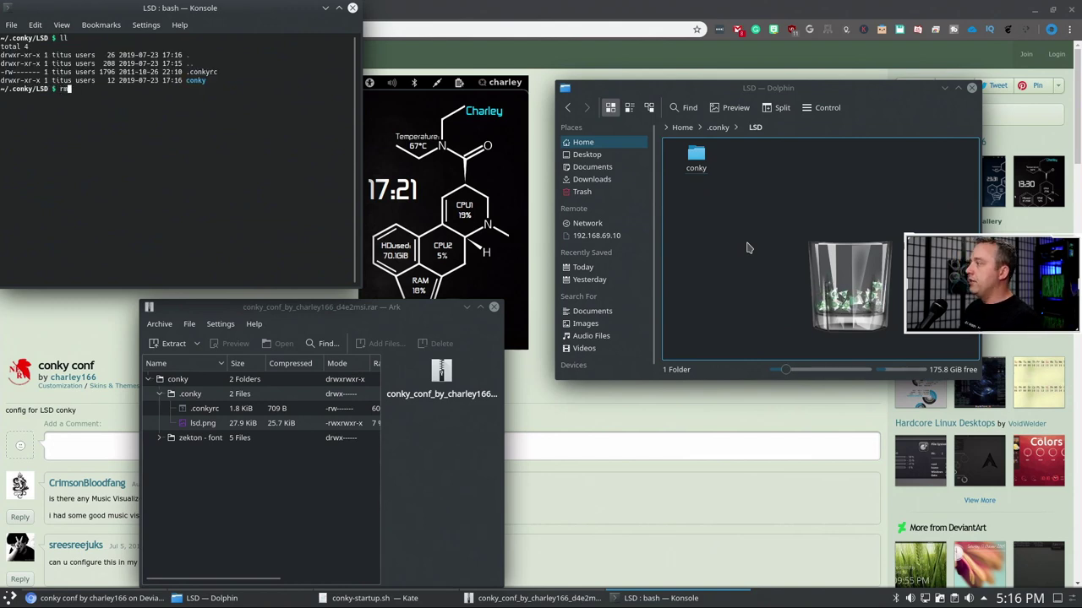
{"action": "type", "text": " conky/"}
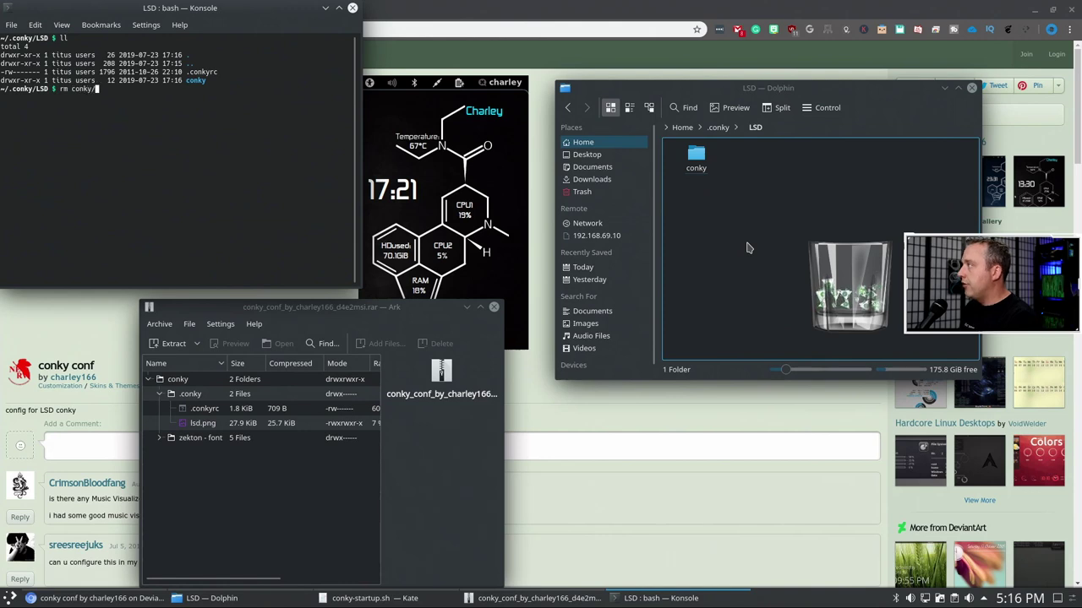
{"action": "key", "text": "Return"}
{"action": "type", "text": "rmdi"}
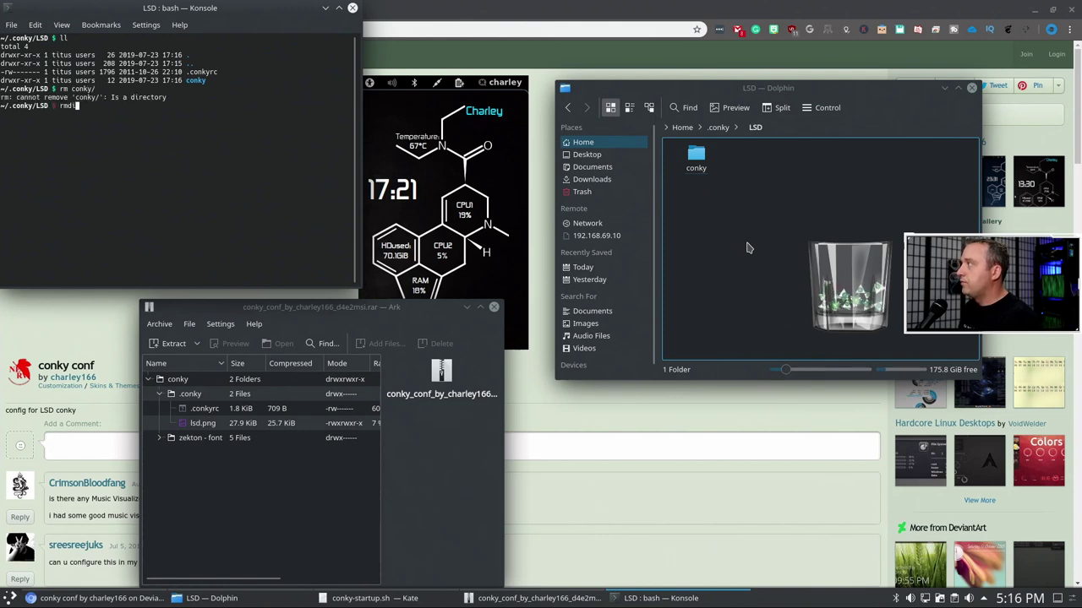
{"action": "type", "text": "r conky/"}
{"action": "key", "text": "Return"}
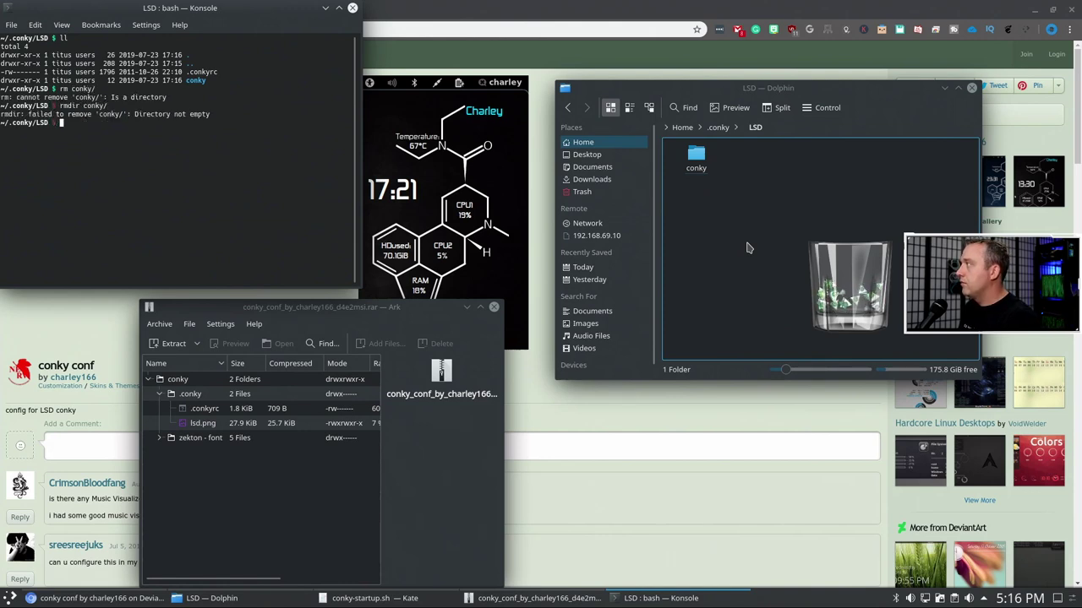
{"action": "type", "text": "rm -r"}
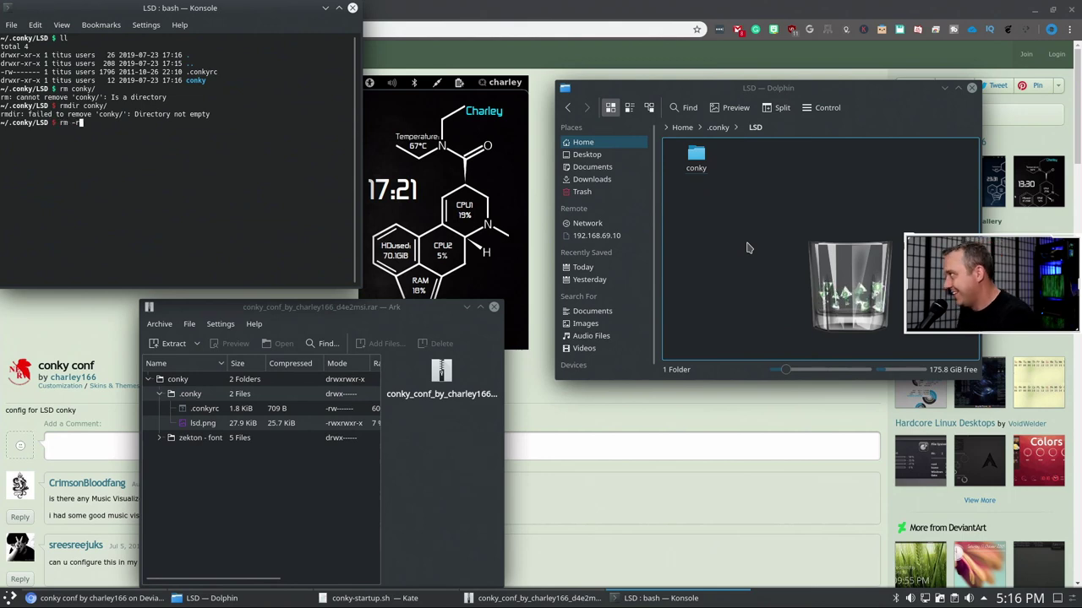
{"action": "type", "text": "f conky/"}
{"action": "key", "text": "Return"}
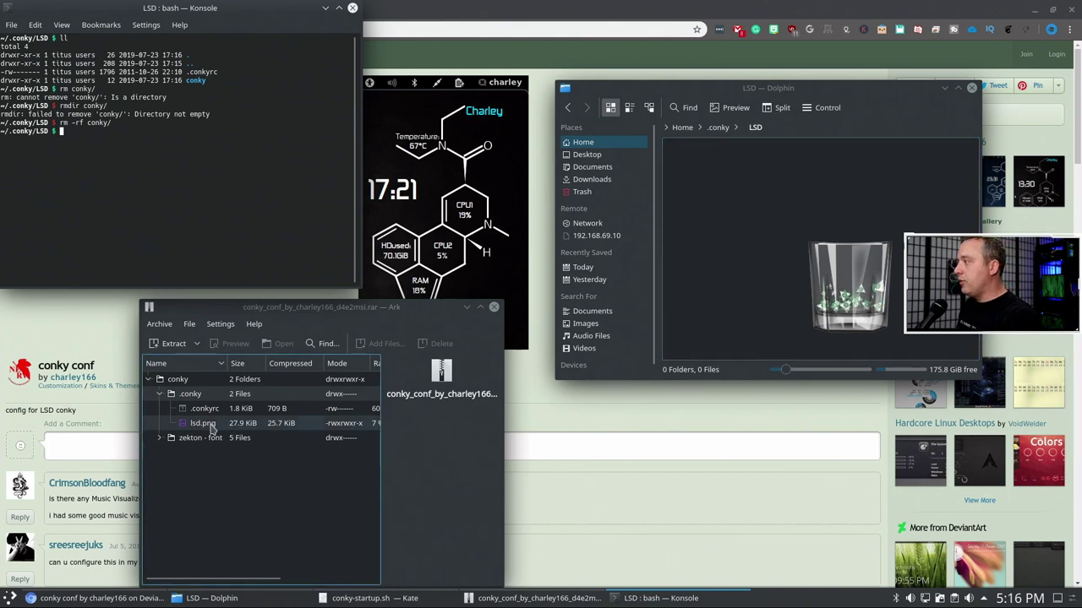
- Drag lsd.png into LSD and print .conkyrc in the terminal with cat
{"action": "left_click_drag", "start_coordinate": [203, 423], "coordinate": [659, 353]}
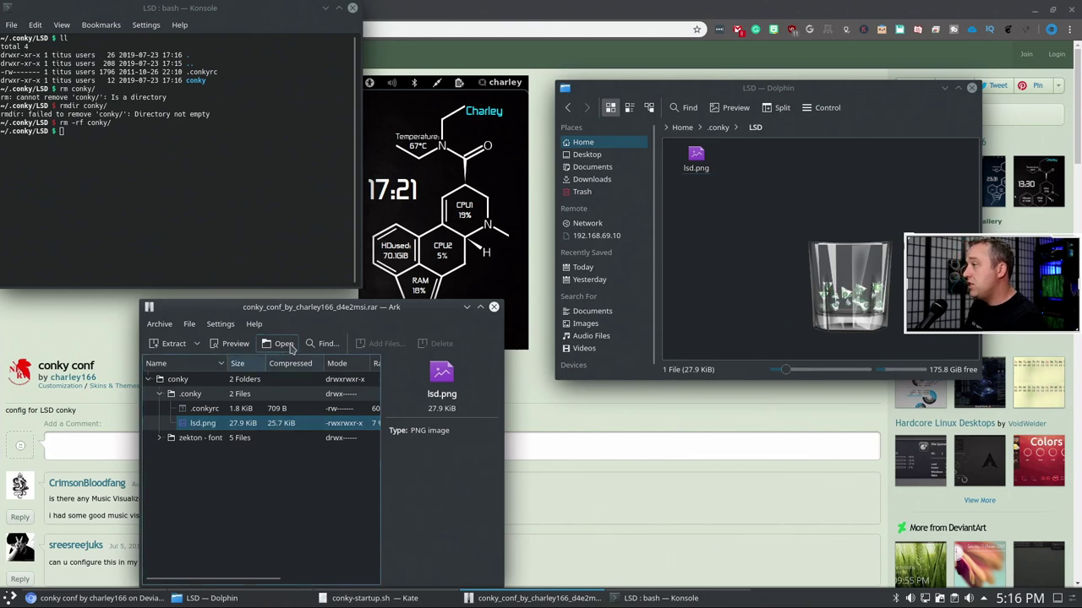
{"action": "left_click", "coordinate": [203, 150]}
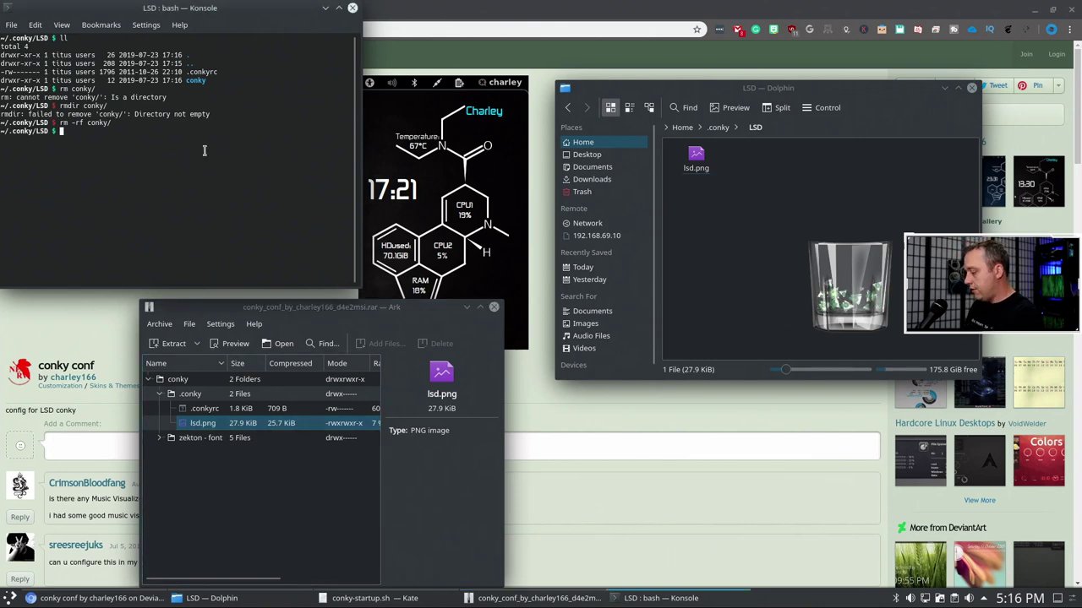
{"action": "type", "text": "cat ."}
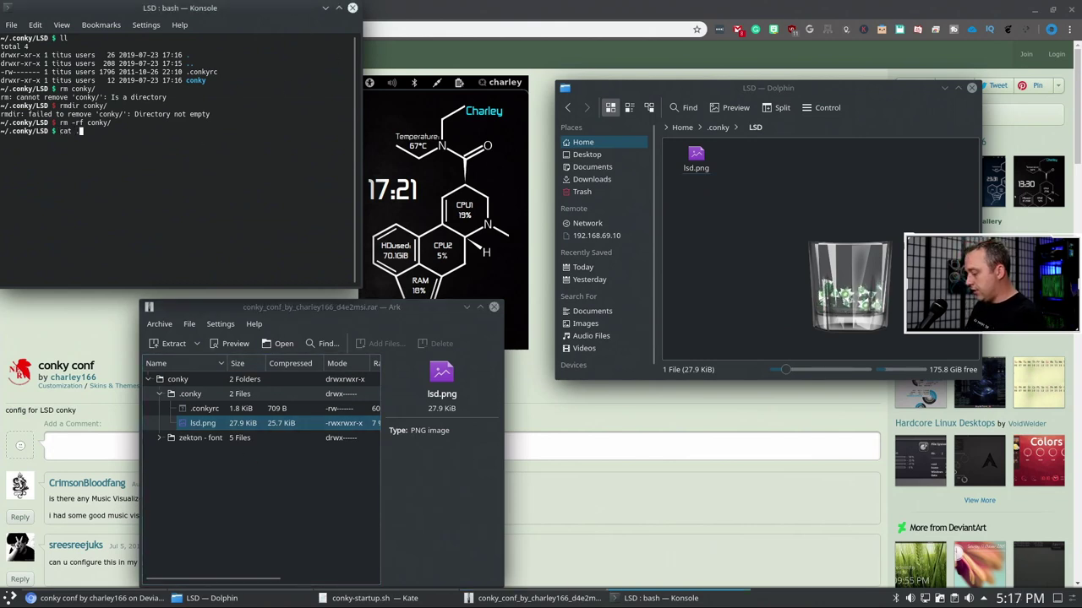
{"action": "type", "text": "c"}
{"action": "key", "text": "Tab"}
{"action": "key", "text": "Return"}
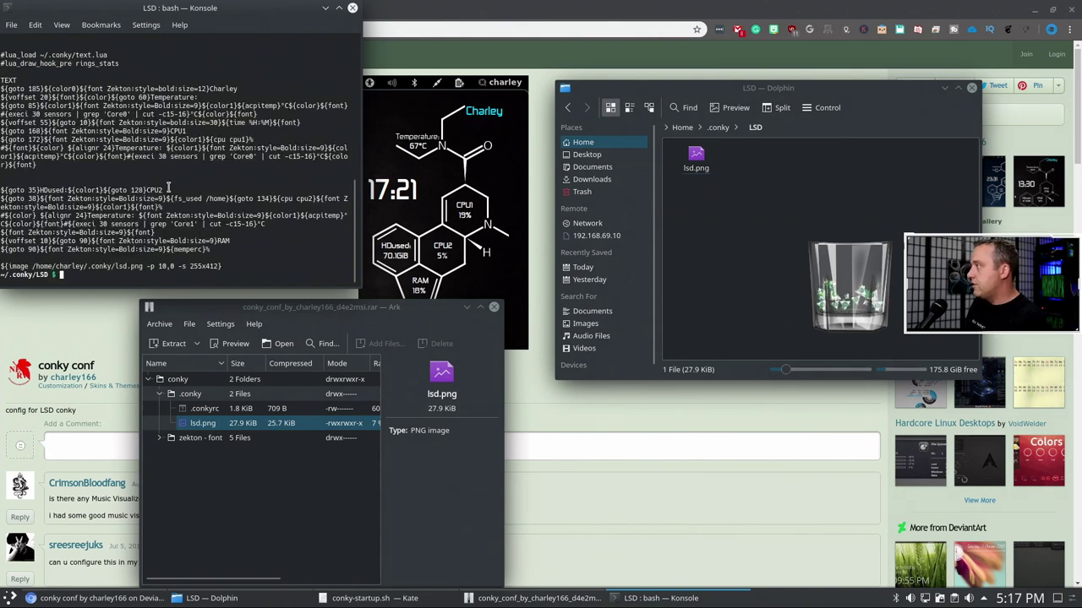
{"action": "scroll", "coordinate": [180, 186], "scroll_direction": "up", "scroll_amount": 3}
{"action": "scroll", "coordinate": [180, 186], "scroll_direction": "down", "scroll_amount": 3}
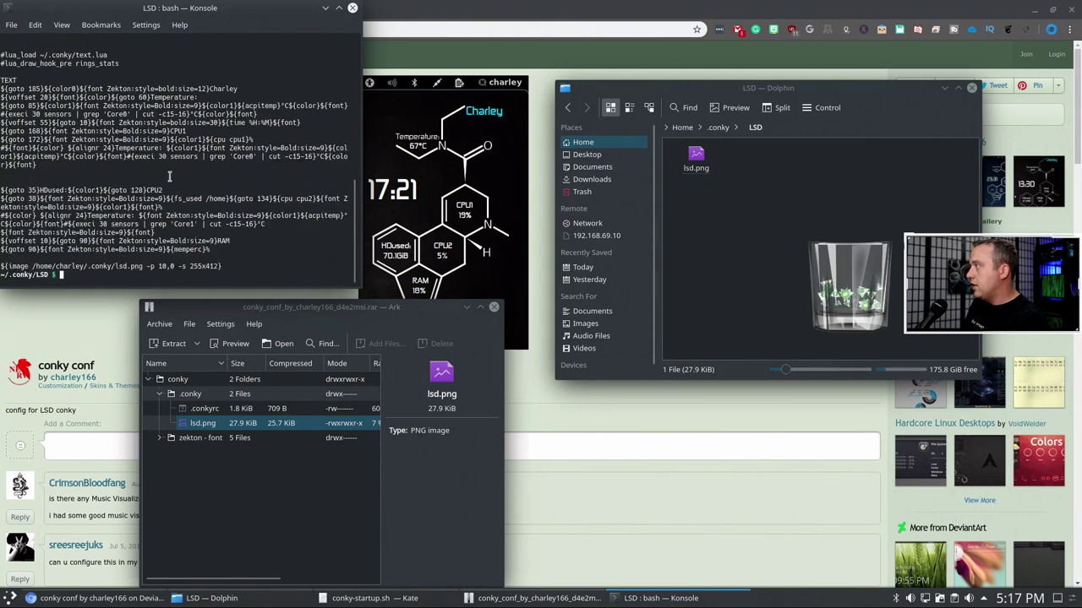
- Run gedit .conkyrc to open the config file in the editor
{"action": "type", "text": "ged"}
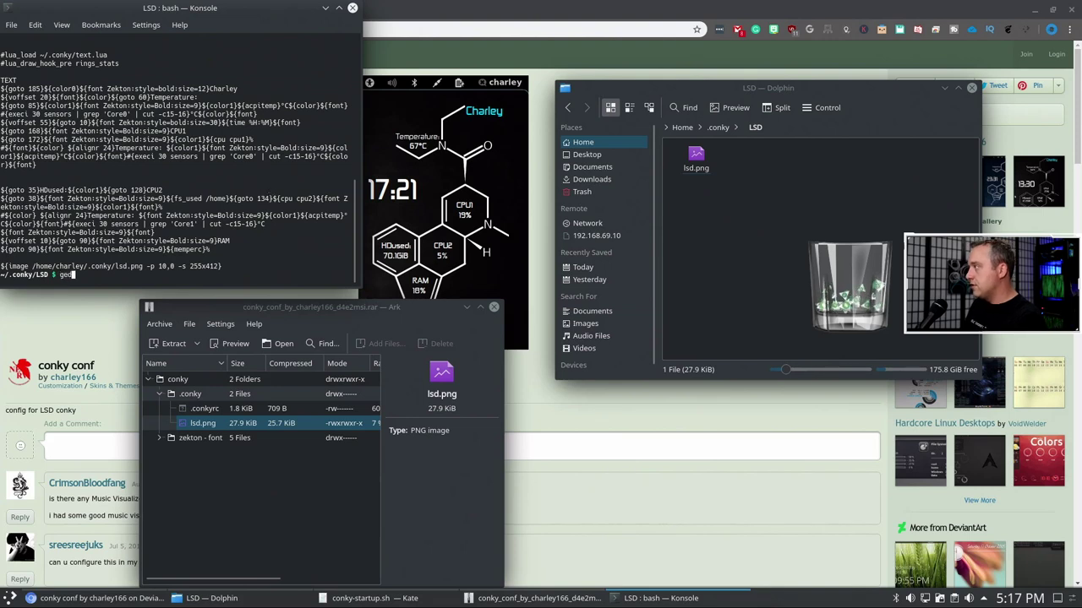
{"action": "type", "text": "it"}
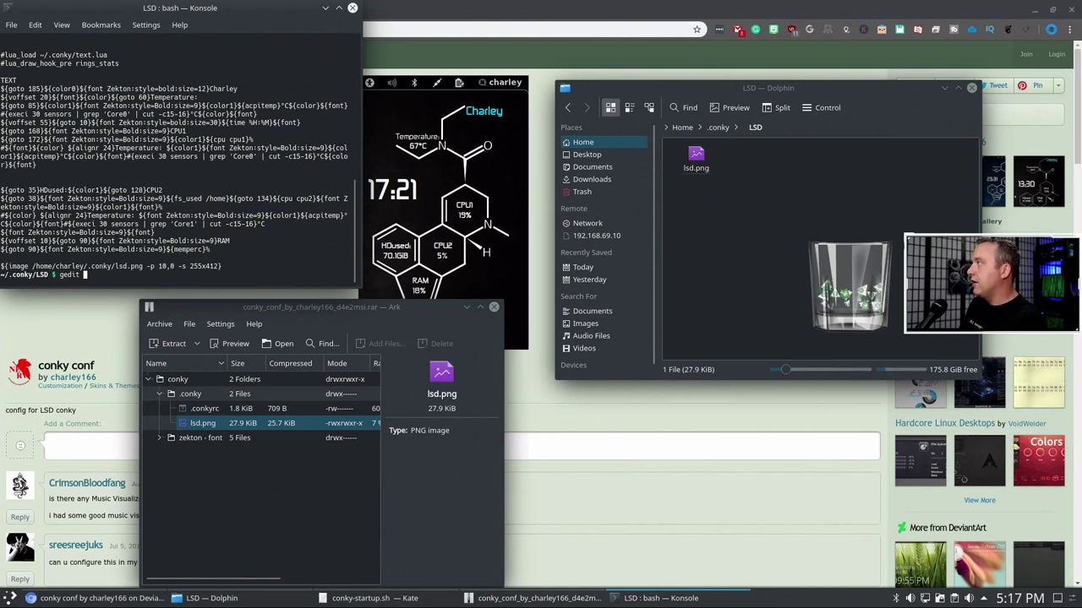
{"action": "type", "text": ".conkyrc"}
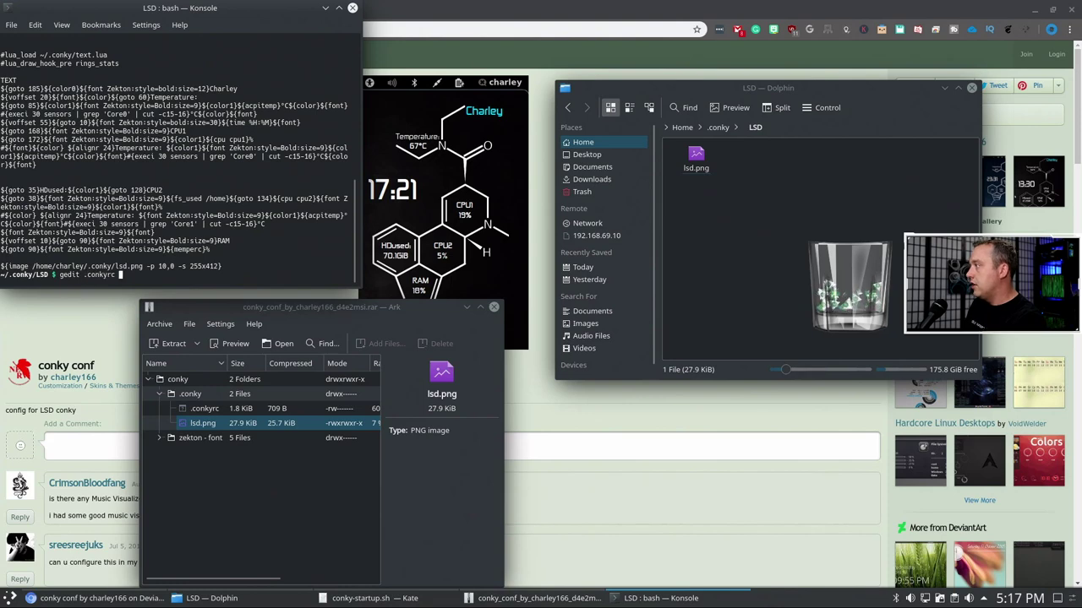
{"action": "key", "text": "Return"}
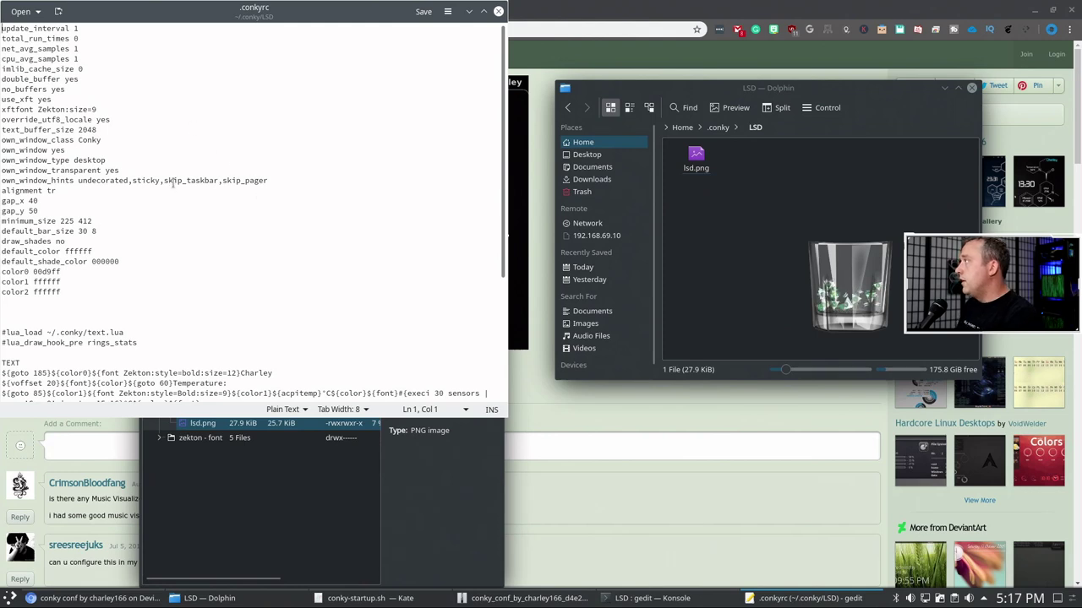
- Point the ${image} path to your username's .conky/LSD/lsd.png, save, and close gedit
{"action": "scroll", "coordinate": [135, 169], "scroll_direction": "down", "scroll_amount": 6}
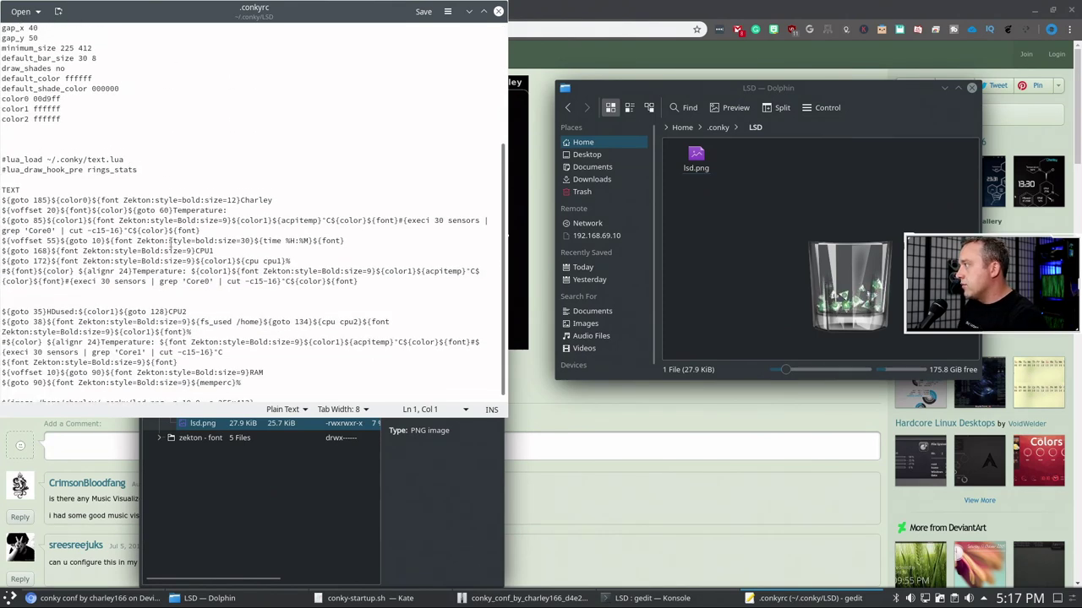
{"action": "scroll", "coordinate": [172, 242], "scroll_direction": "down", "scroll_amount": 1}
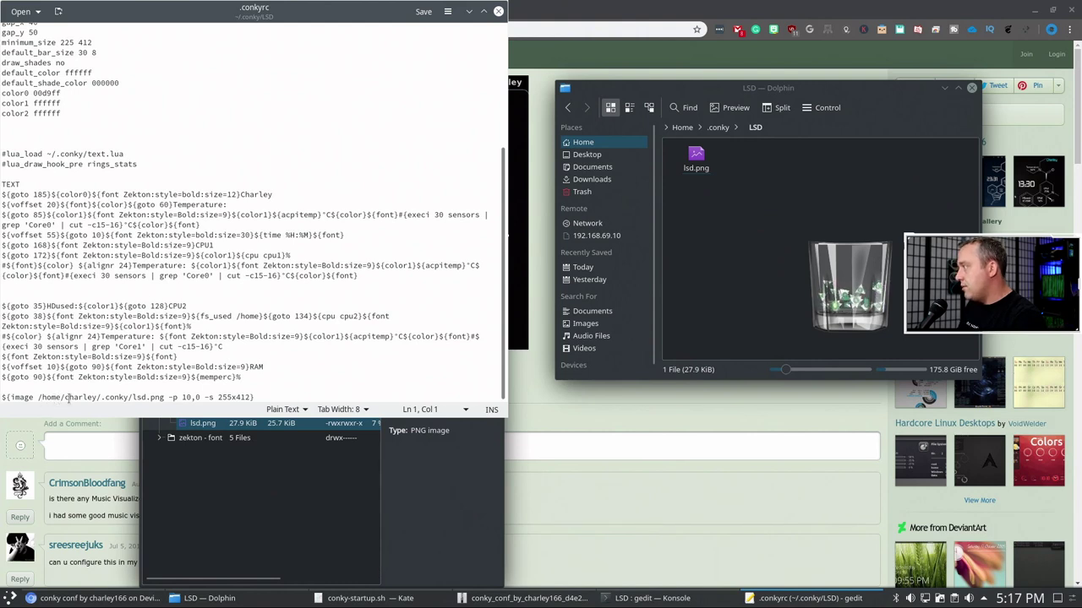
{"action": "left_click", "coordinate": [68, 397]}
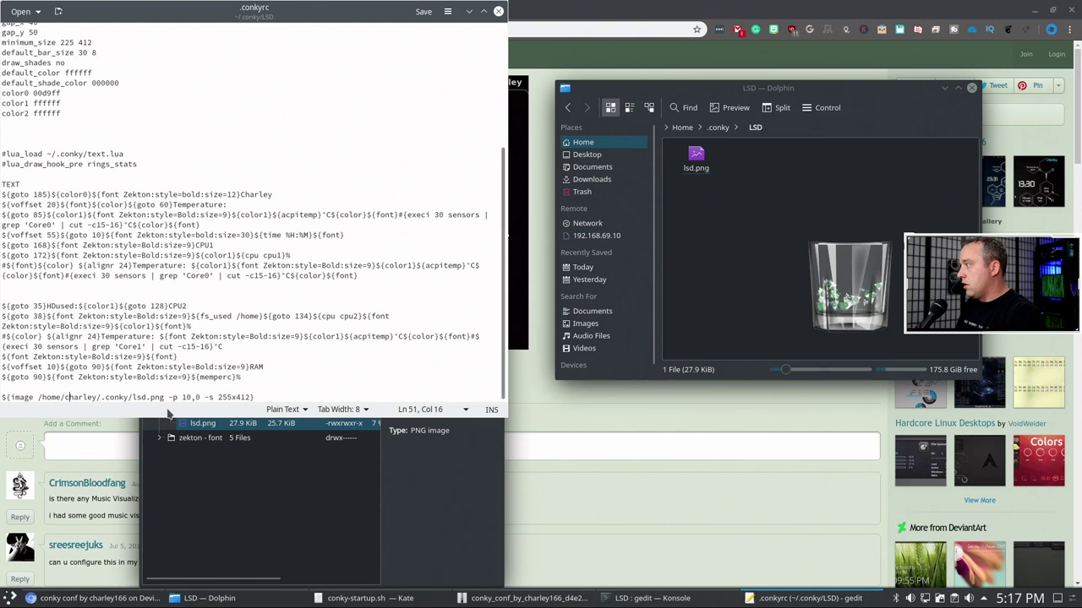
{"action": "key", "text": "shift+Right"}
{"action": "key", "text": "shift+Right"}
{"action": "key", "text": "shift+Right"}
{"action": "key", "text": "shift+Right"}
{"action": "key", "text": "shift+Right"}
{"action": "key", "text": "shift+Right"}
{"action": "key", "text": "shift+Right"}
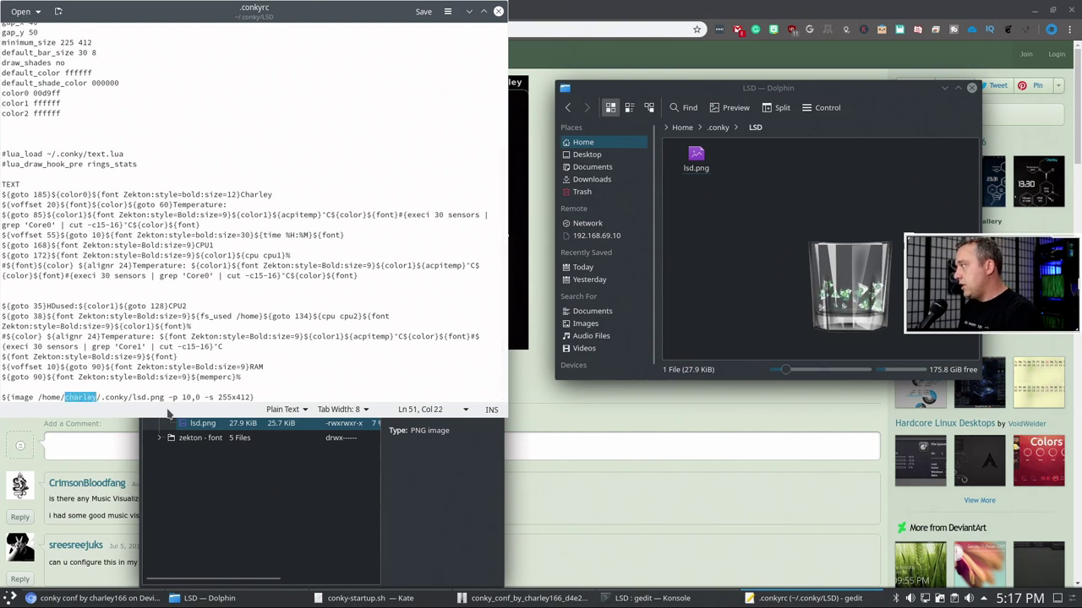
{"action": "type", "text": "titus/.conky/"}
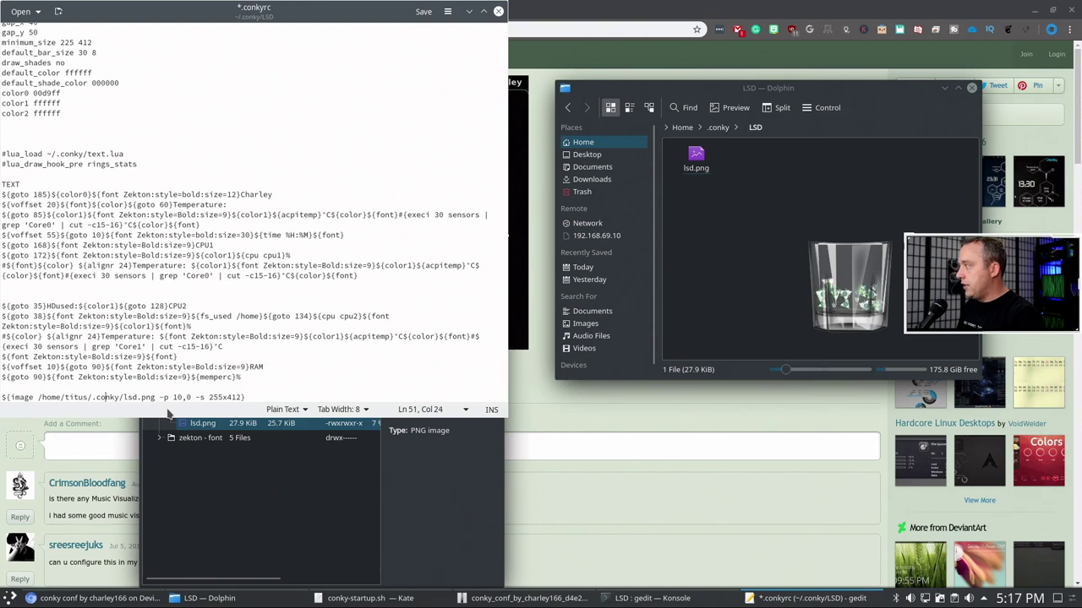
{"action": "type", "text": "LS"}
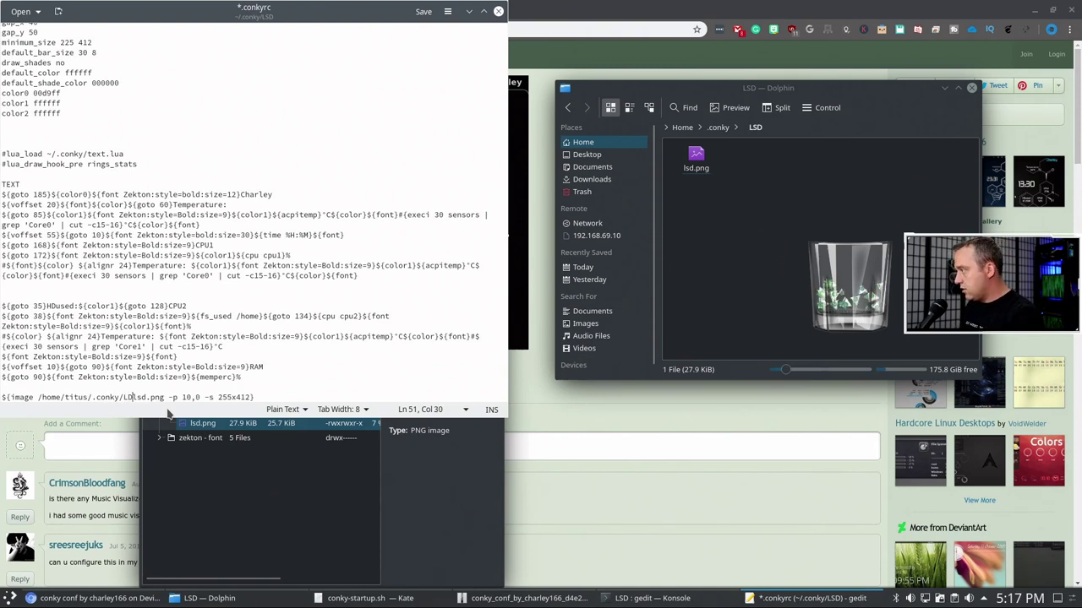
{"action": "type", "text": "D/"}
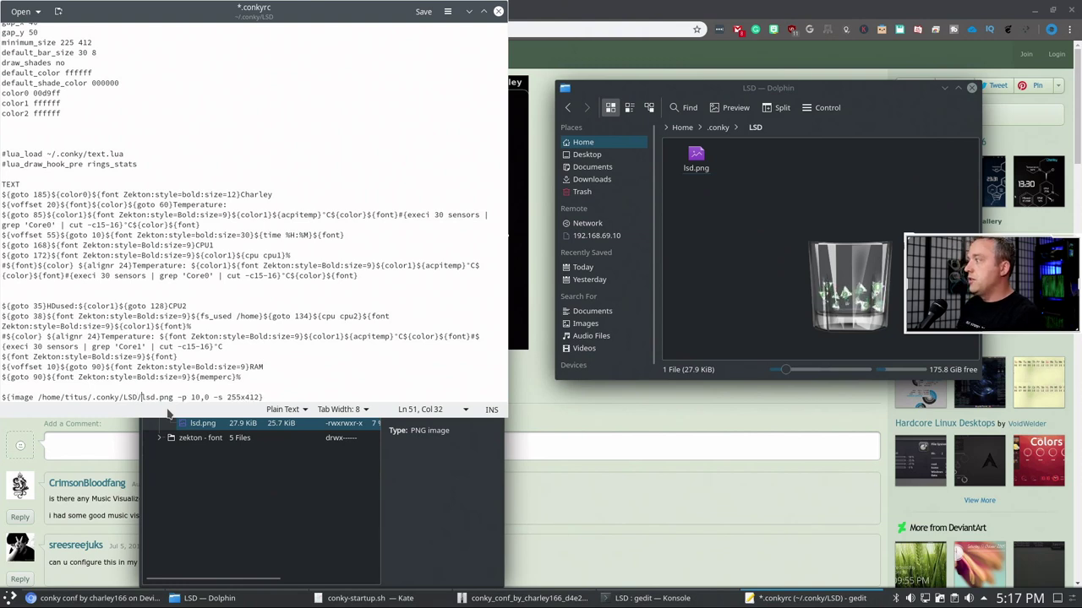
{"action": "left_click", "coordinate": [300, 385]}
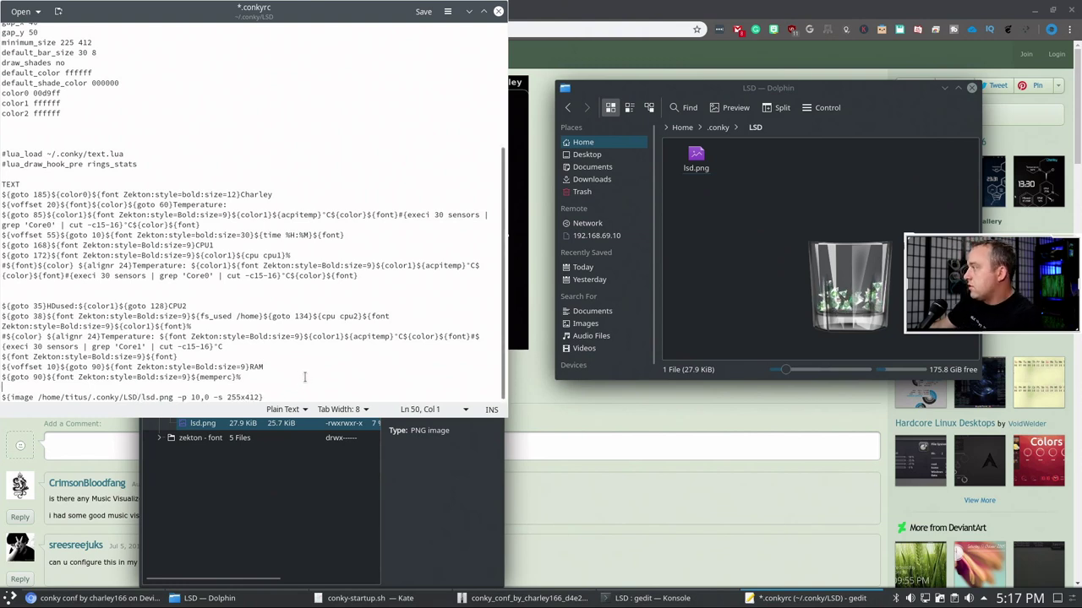
{"action": "left_click", "coordinate": [423, 11]}
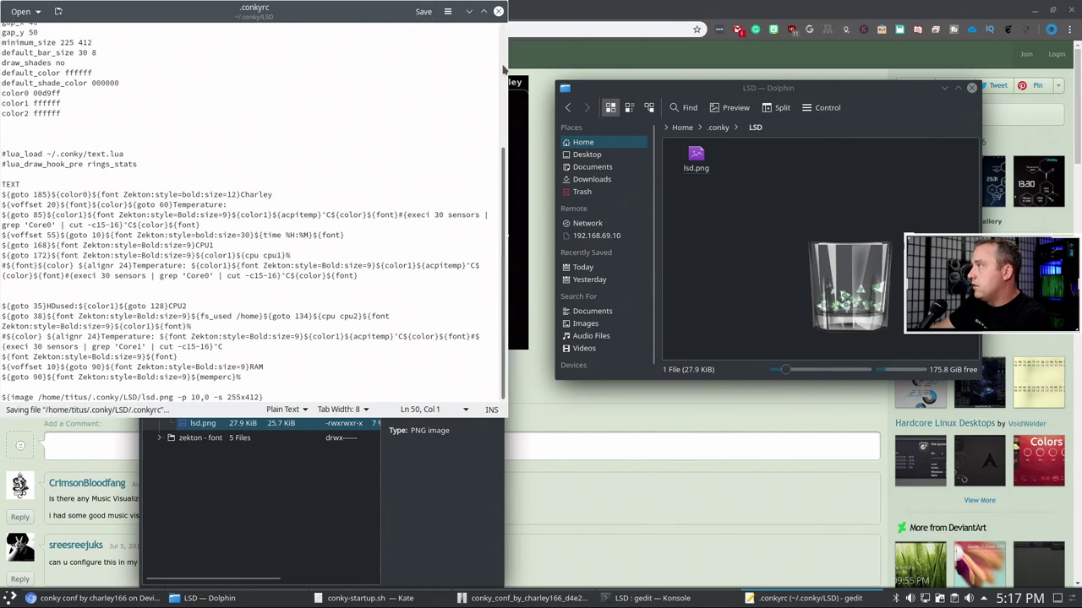
{"action": "left_click", "coordinate": [499, 13]}
{"action": "left_click", "coordinate": [219, 470]}
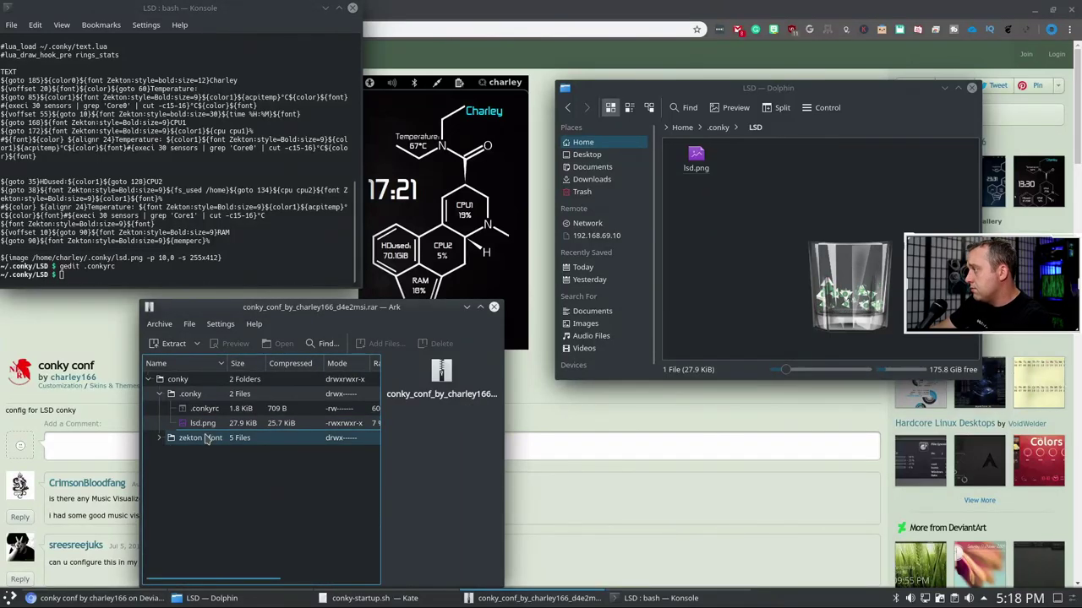
- Close Ark and Konsole, return Dolphin to ~/.conky, and bring up conky-startup.sh in Kate
{"action": "left_click", "coordinate": [495, 307]}
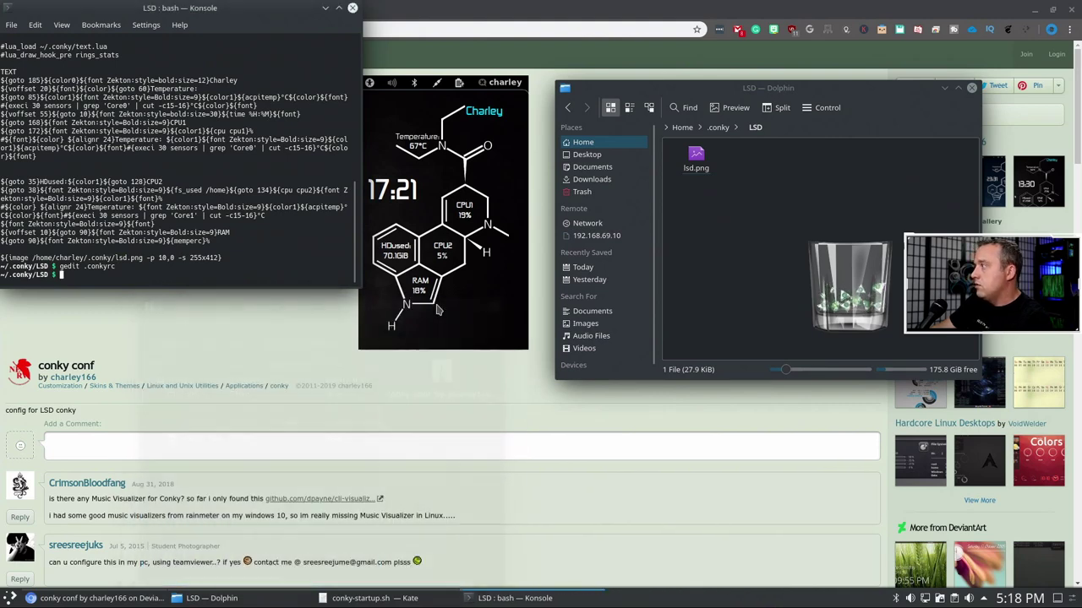
{"action": "left_click", "coordinate": [353, 8]}
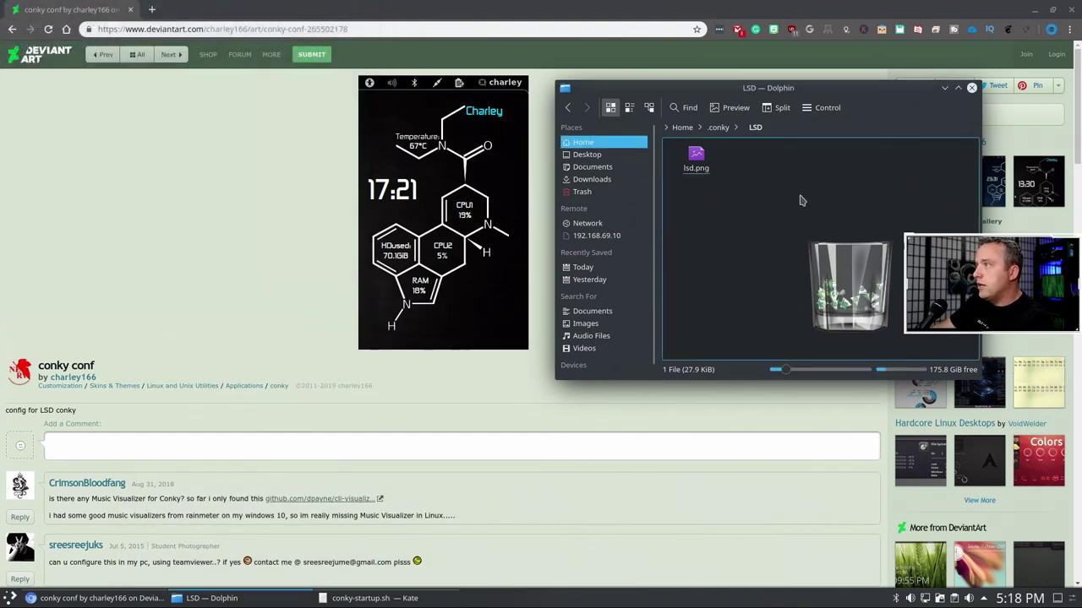
{"action": "left_click", "coordinate": [720, 128]}
{"action": "right_click", "coordinate": [708, 252]}
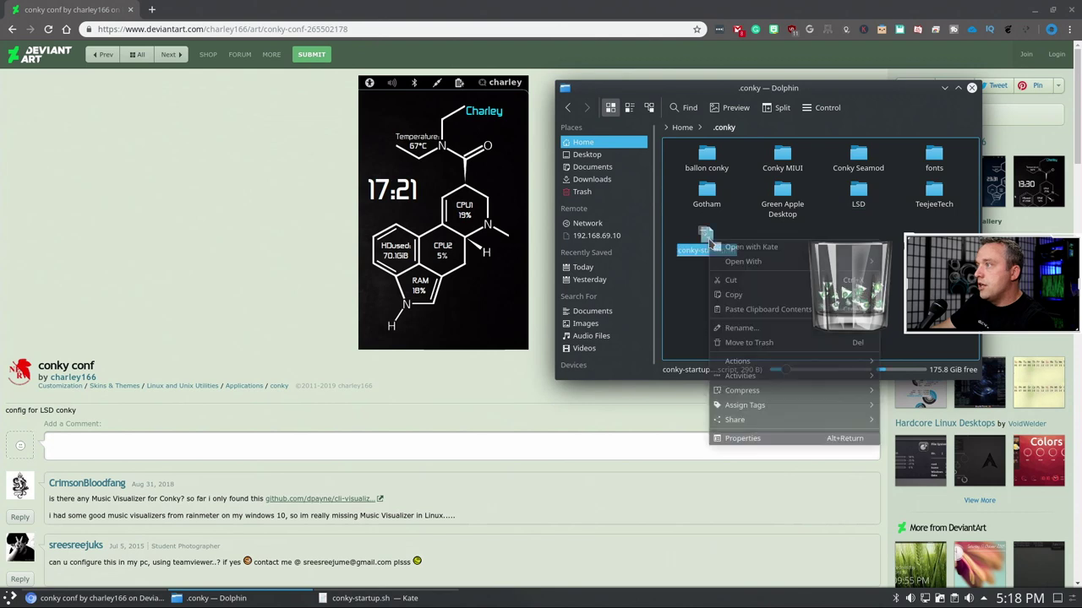
{"action": "key", "text": "Escape"}
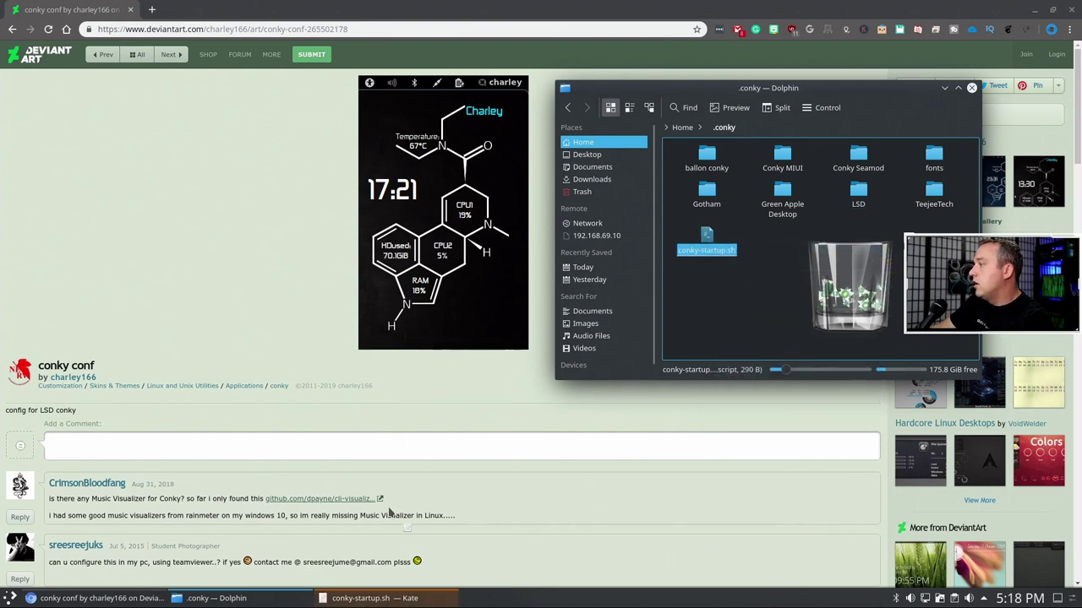
{"action": "left_click", "coordinate": [381, 598]}
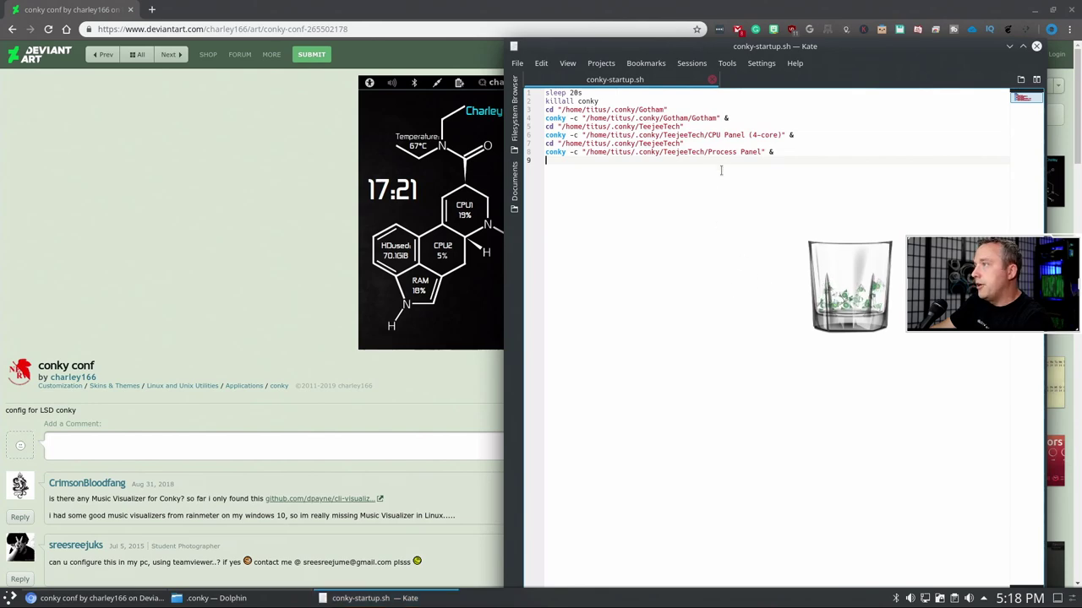
- Move Kate to the left and navigate Dolphin into ~/.conky/LSD, showing lsd.png
{"action": "left_click_drag", "start_coordinate": [780, 49], "coordinate": [313, 44]}
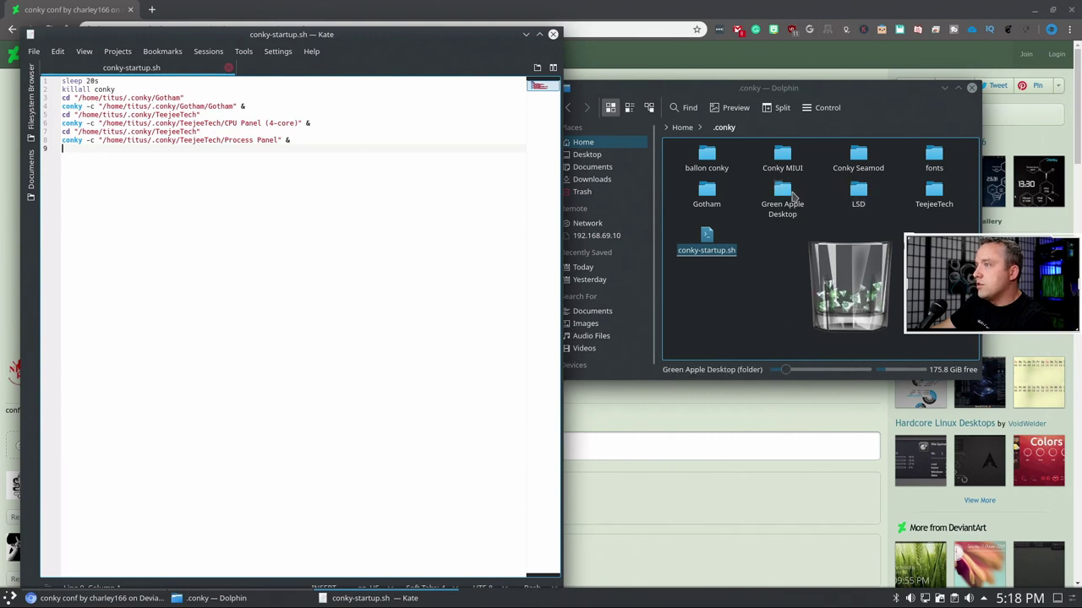
{"action": "left_click", "coordinate": [935, 194]}
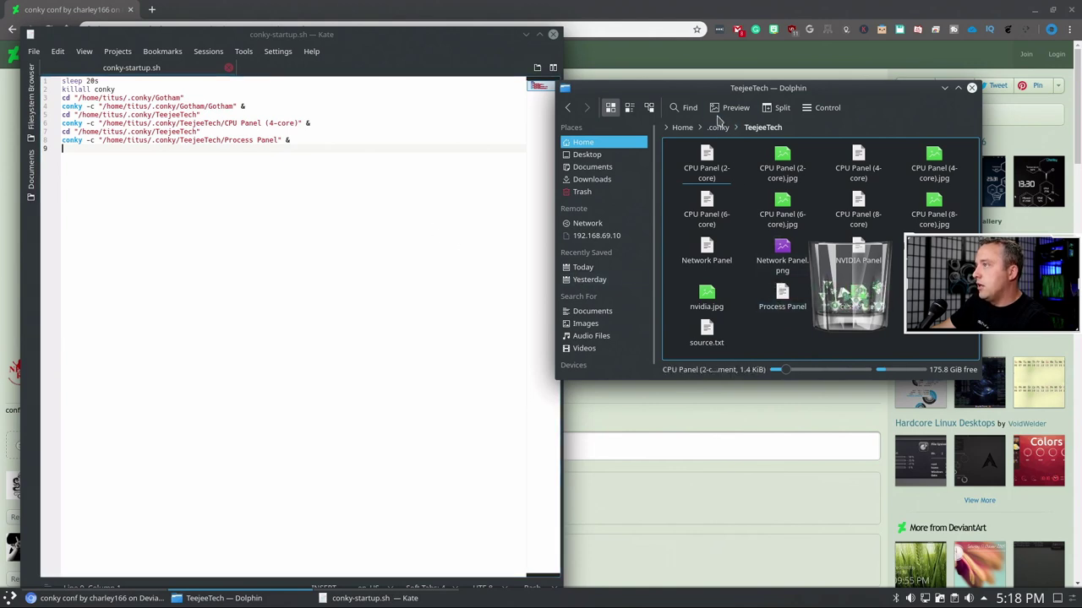
{"action": "left_click", "coordinate": [723, 127]}
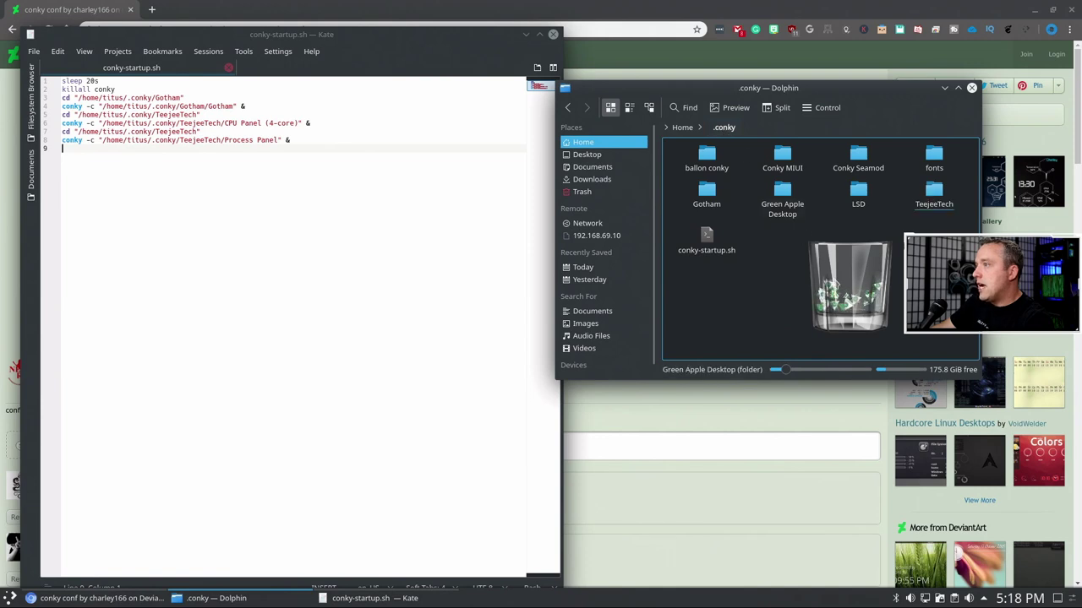
{"action": "left_click", "coordinate": [856, 196]}
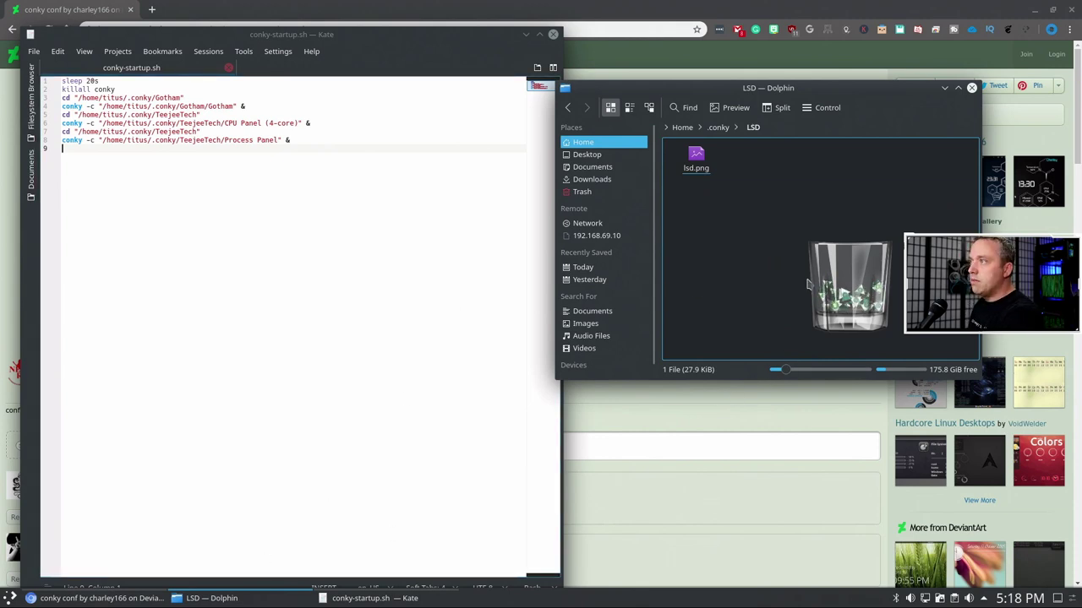
- In a terminal in ~/.conky/LSD, rename the hidden .conkyrc to LSD with mv and verify
{"action": "key", "text": "shift+F4"}
{"action": "type", "text": "ll"}
{"action": "key", "text": "Return"}
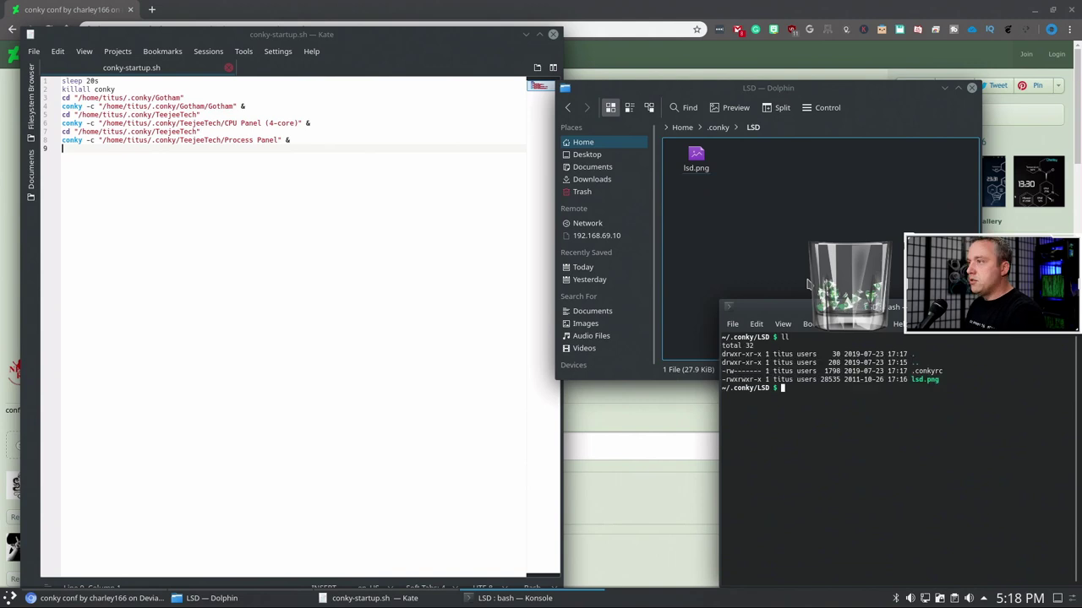
{"action": "type", "text": "m"}
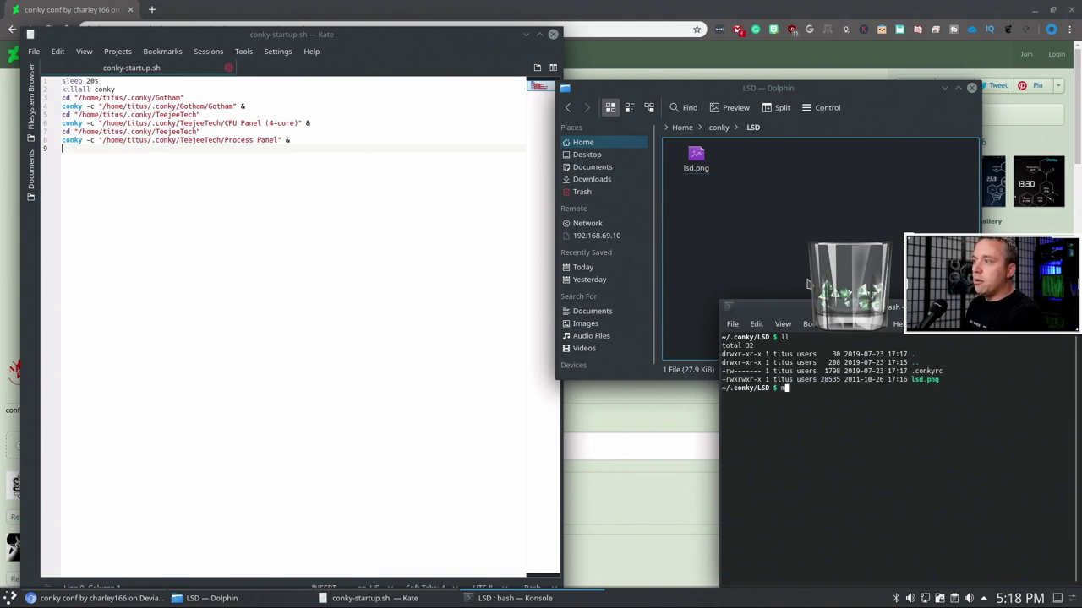
{"action": "type", "text": "v .c"}
{"action": "key", "text": "Tab"}
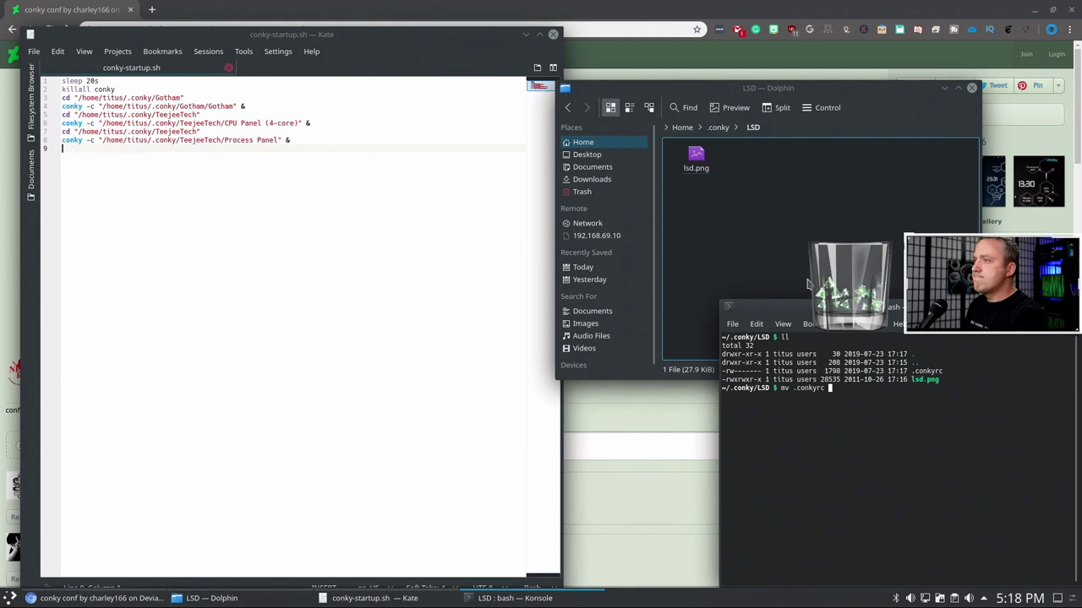
{"action": "type", "text": "LSD"}
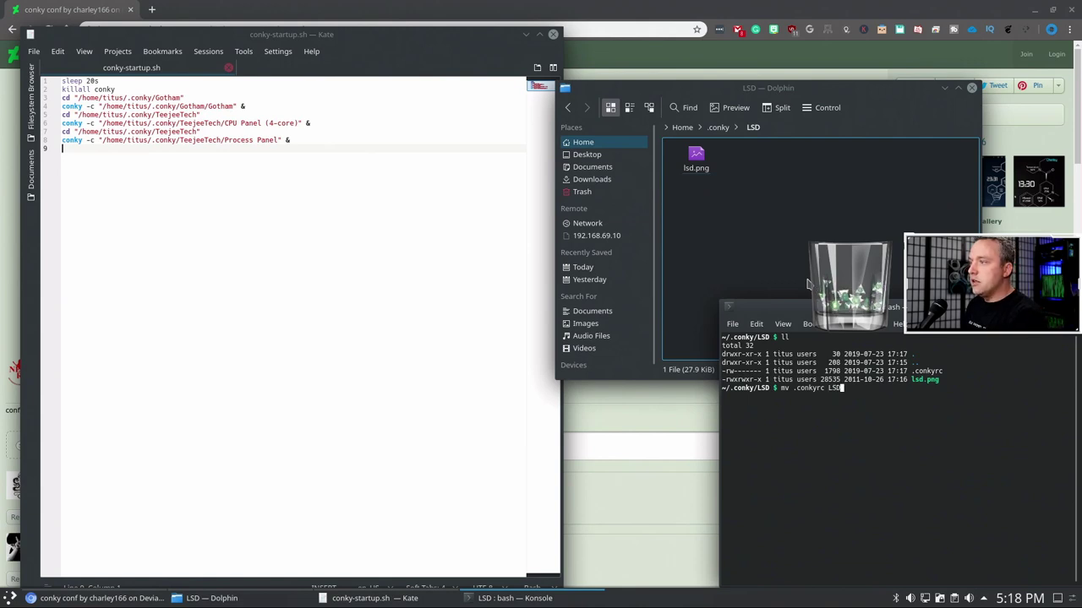
{"action": "key", "text": "Return"}
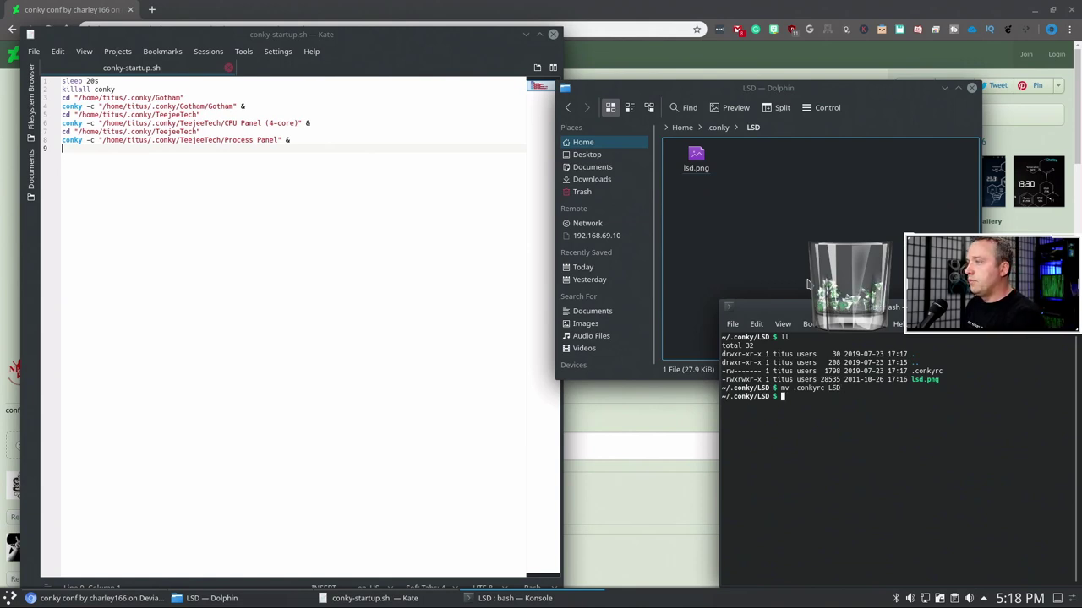
{"action": "type", "text": "ll"}
{"action": "key", "text": "Return"}
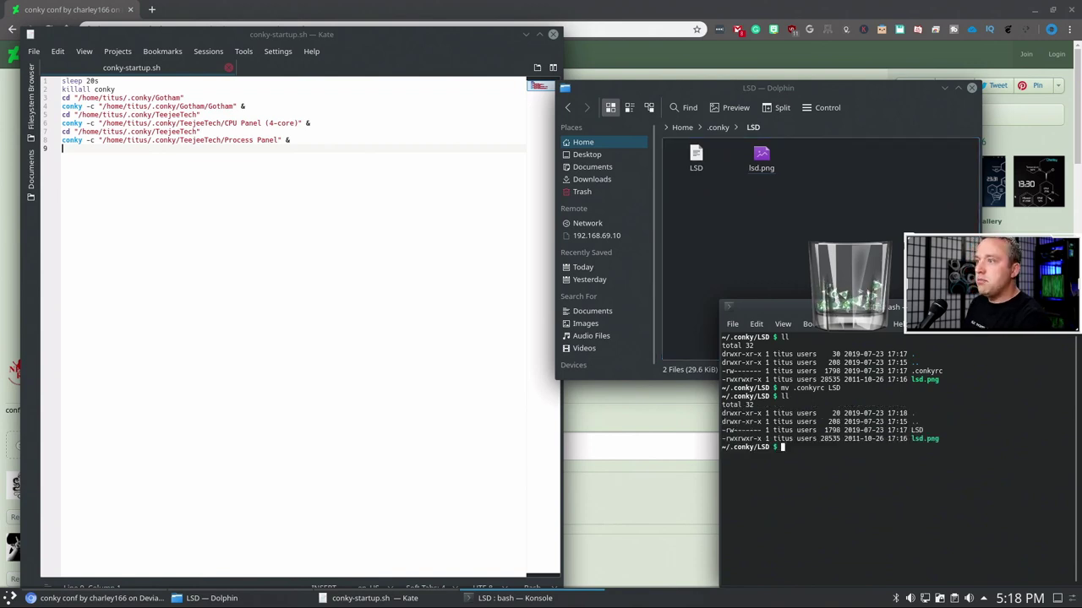
{"action": "key", "text": "ctrl+d"}
- Browse the TeejeeTech folder, then the LSD folder, inside ~/.conky
{"action": "left_click", "coordinate": [725, 126]}
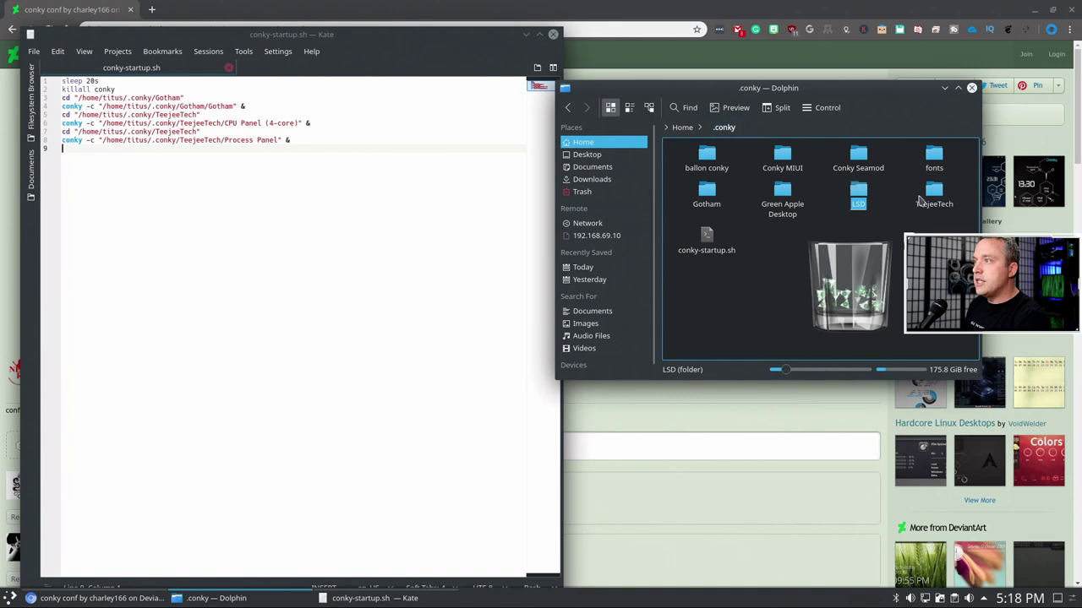
{"action": "left_click", "coordinate": [921, 196]}
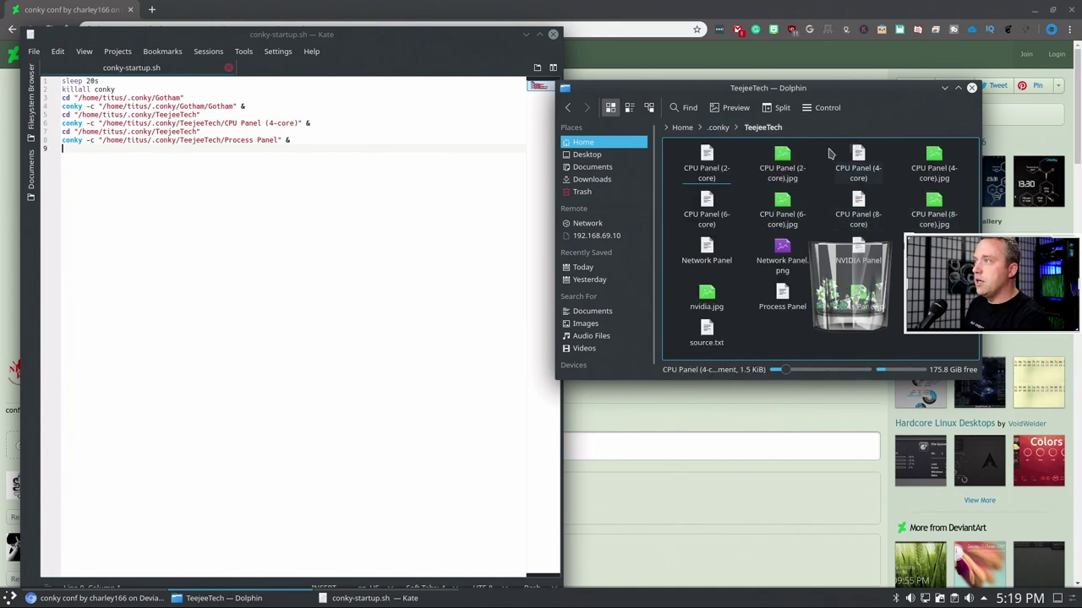
{"action": "left_click", "coordinate": [720, 127]}
{"action": "left_click", "coordinate": [858, 194]}
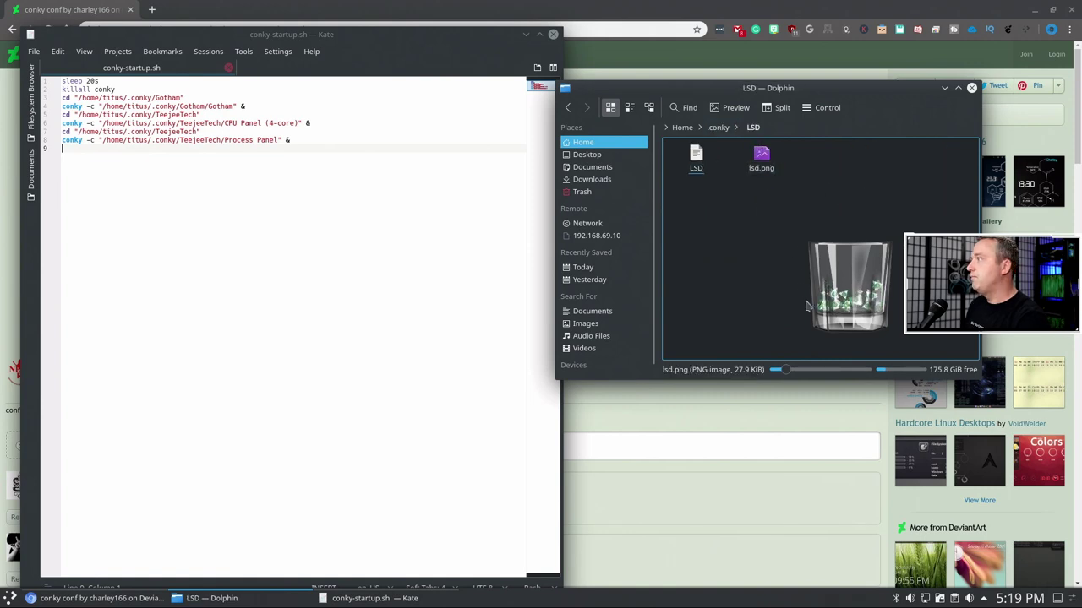
- Duplicate the two TeejeeTech cd/conky launch lines at the end of conky-startup.sh
{"action": "left_click", "coordinate": [402, 259]}
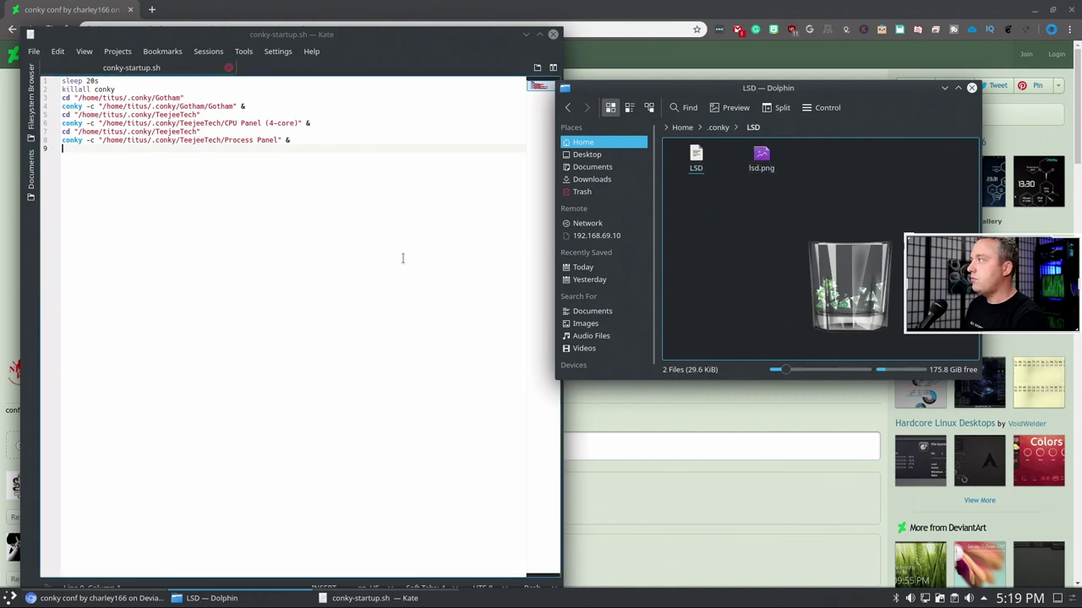
{"action": "left_click", "coordinate": [307, 142]}
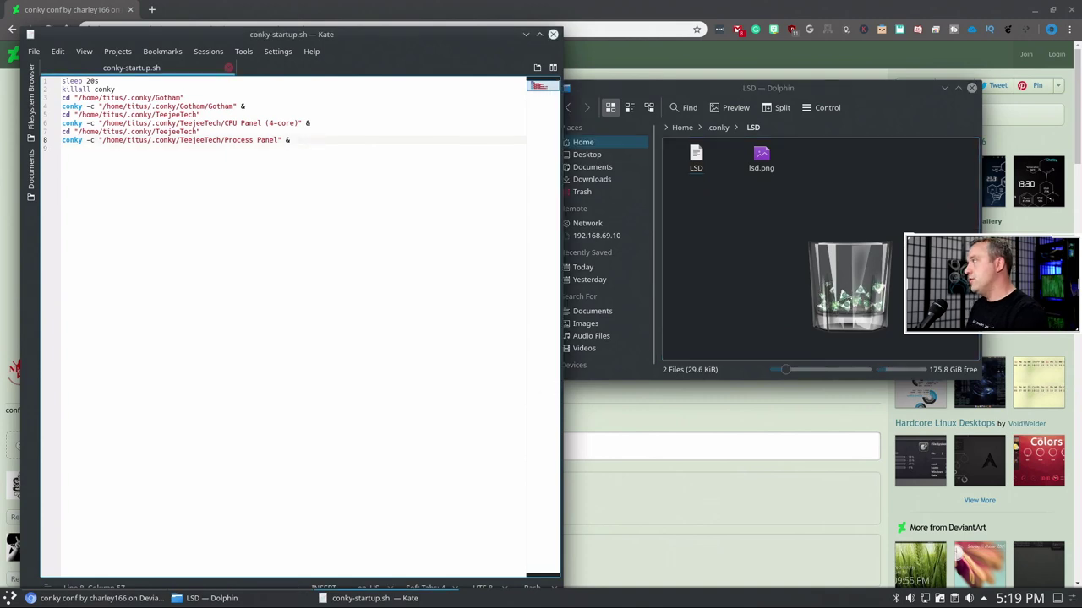
{"action": "key", "text": "shift+Home"}
{"action": "key", "text": "shift+Up"}
{"action": "key", "text": "ctrl+c"}
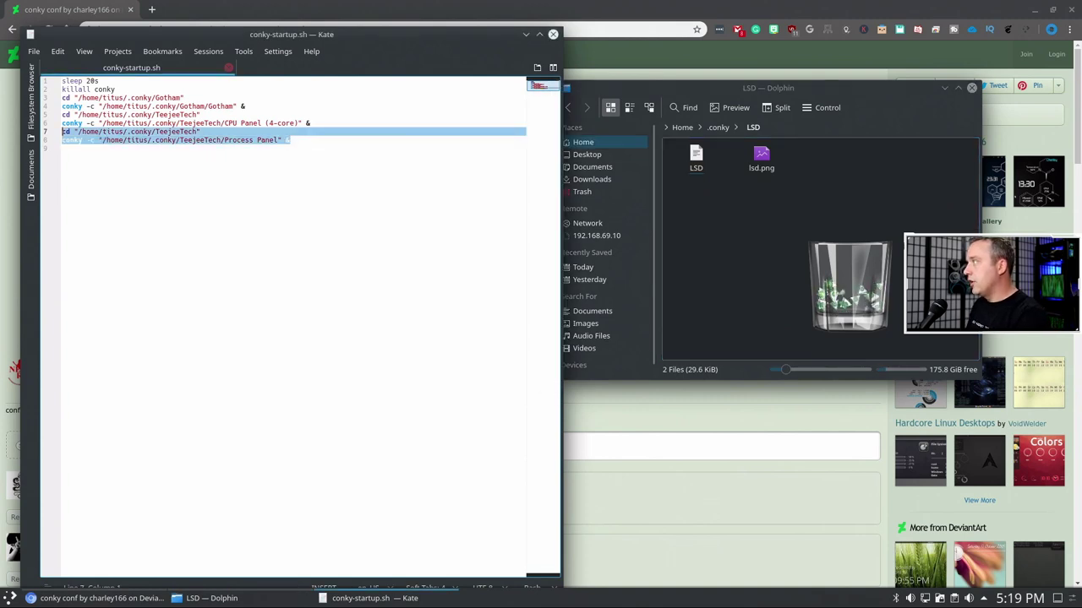
{"action": "left_click", "coordinate": [62, 149]}
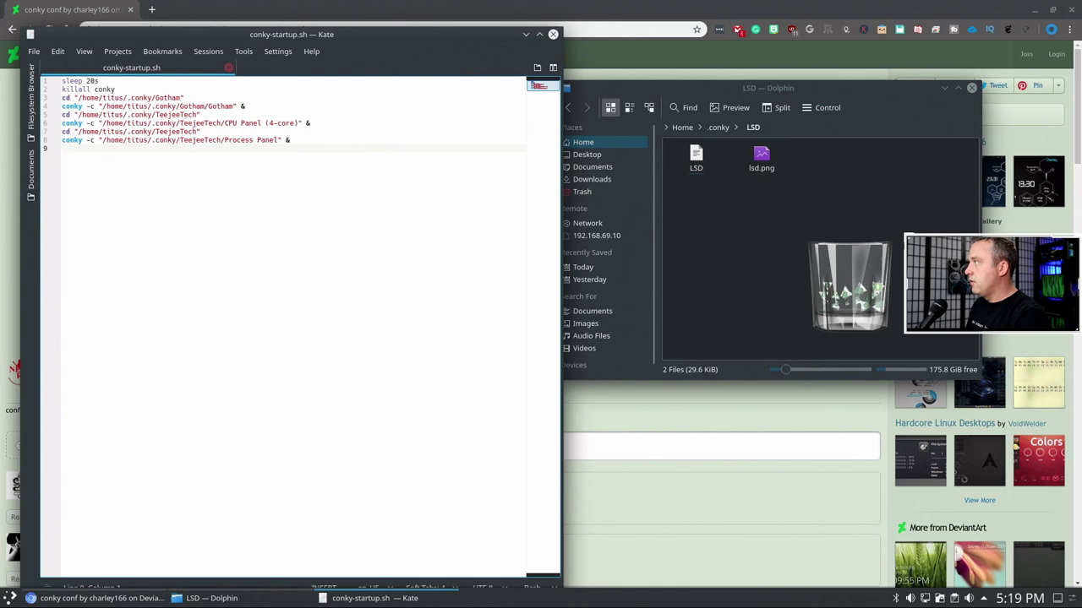
{"action": "key", "text": "ctrl+v"}
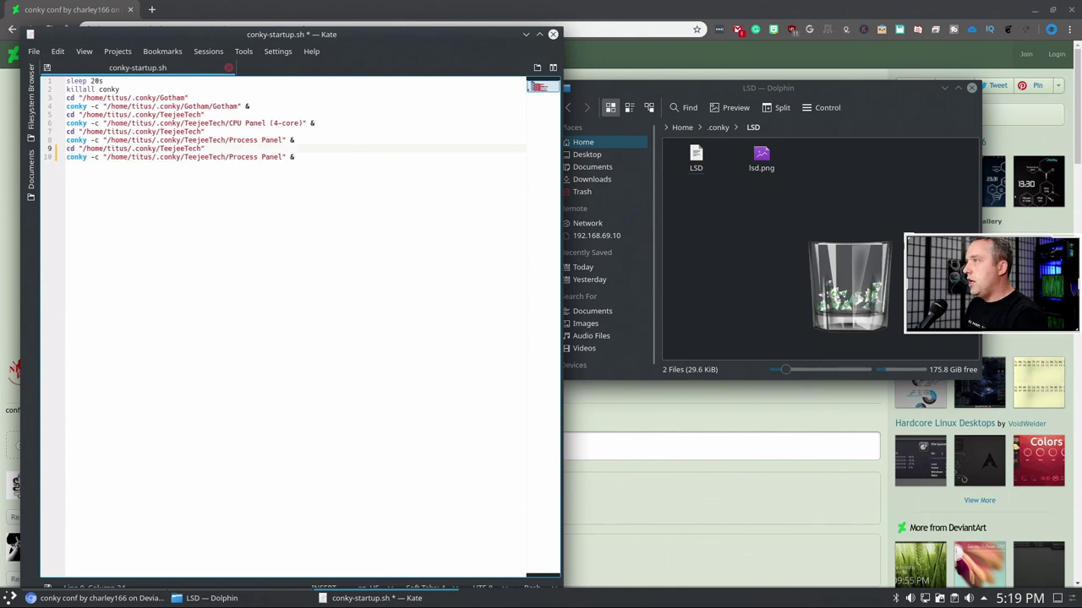
- Change the copied lines to cd into ~/.conky/LSD and run conky -c on LSD, then save
{"action": "key", "text": "BackSpace"}
{"action": "key", "text": "BackSpace"}
{"action": "key", "text": "BackSpace"}
{"action": "key", "text": "BackSpace"}
{"action": "key", "text": "BackSpace"}
{"action": "key", "text": "BackSpace"}
{"action": "key", "text": "BackSpace"}
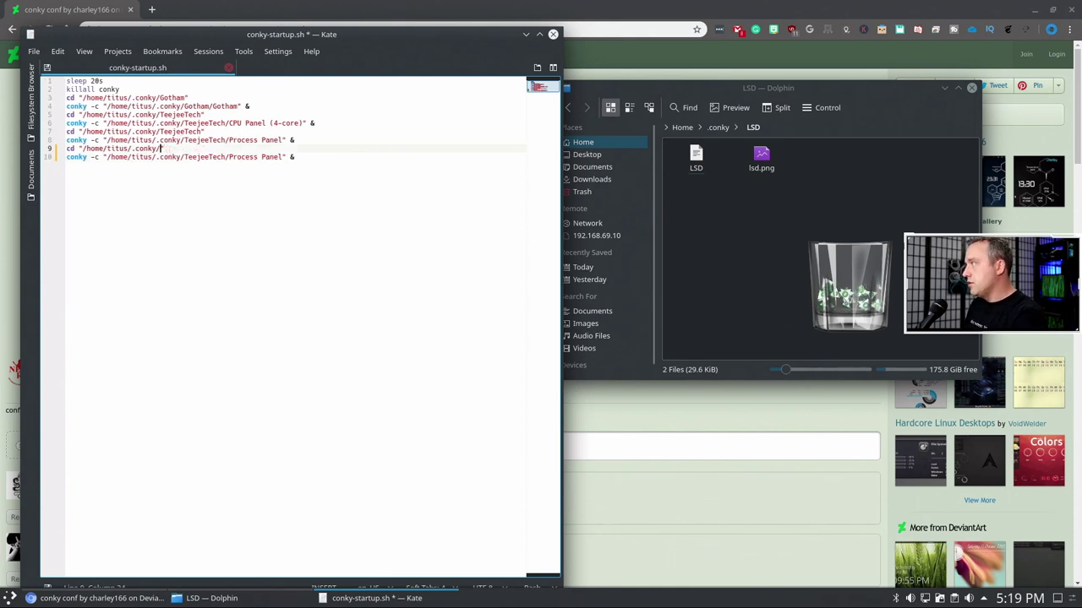
{"action": "type", "text": "D"}
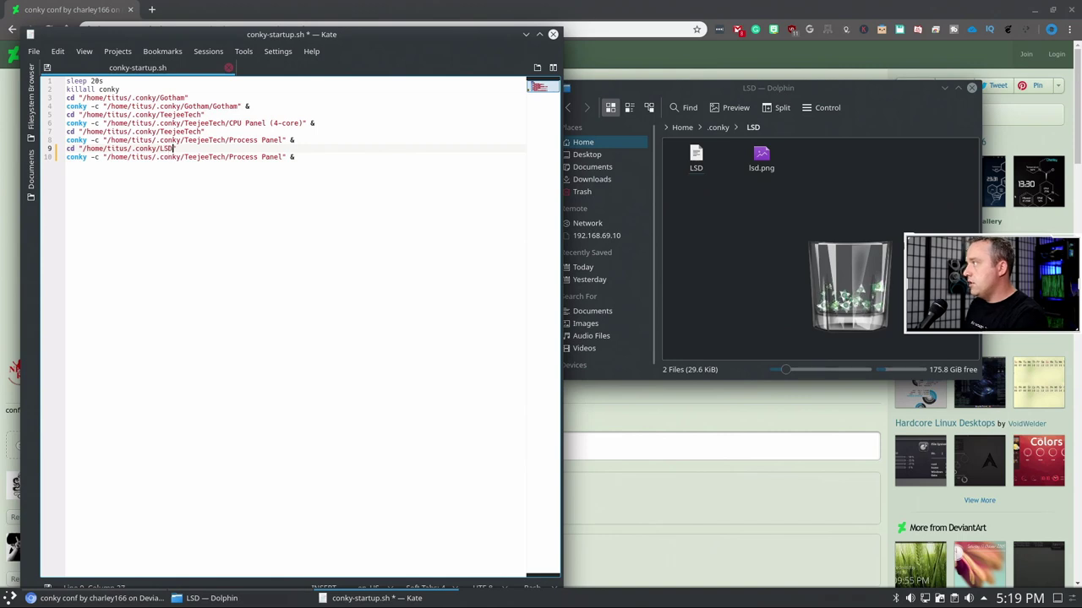
{"action": "key", "text": "Down"}
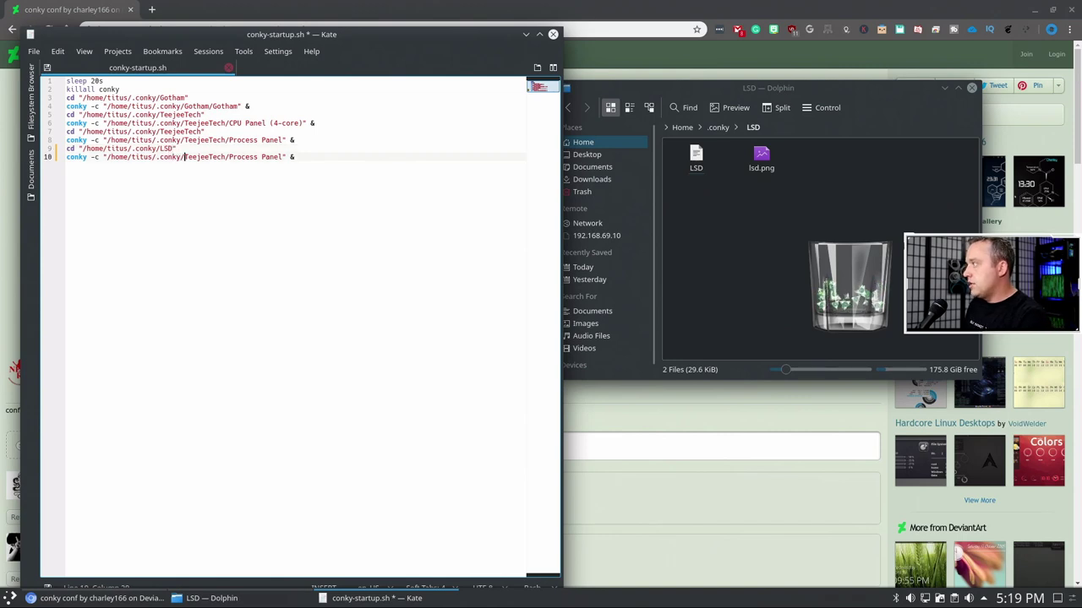
{"action": "left_click_drag", "start_coordinate": [186, 157], "coordinate": [227, 157]}
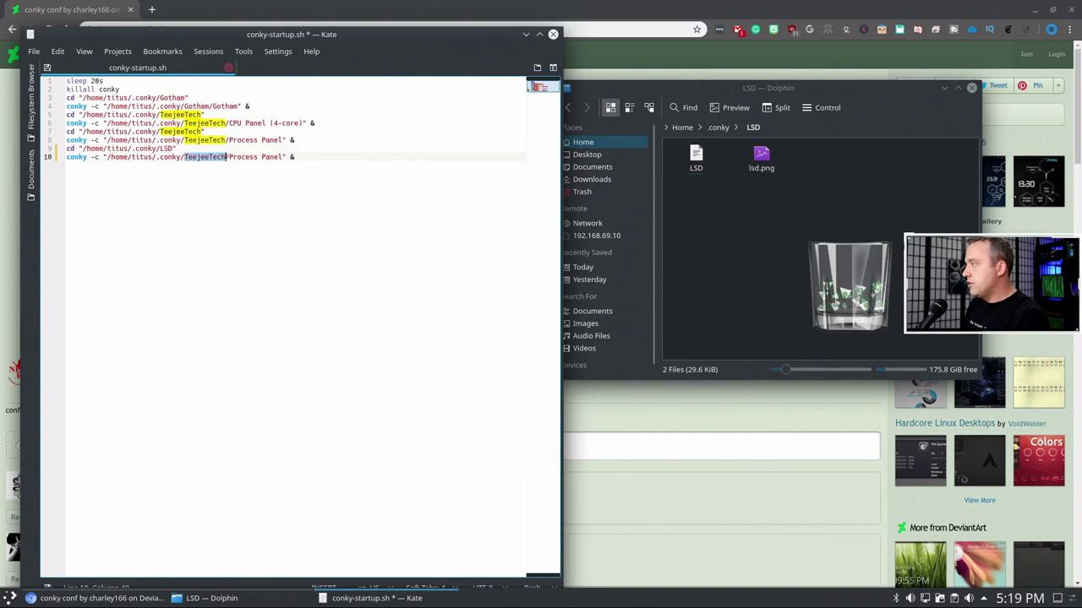
{"action": "type", "text": "LSD"}
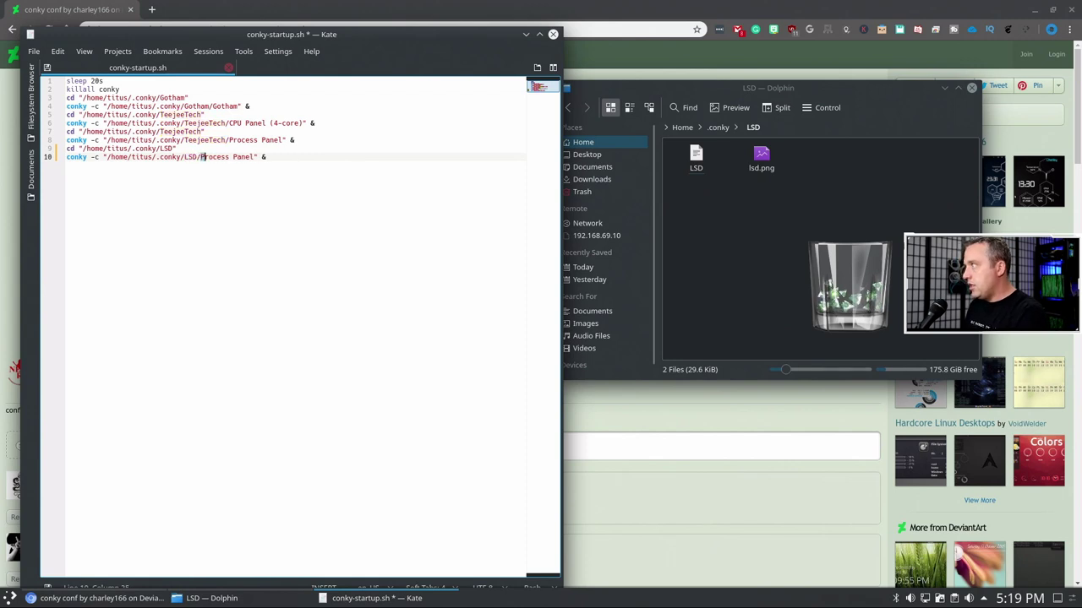
{"action": "left_click_drag", "start_coordinate": [202, 157], "coordinate": [254, 157]}
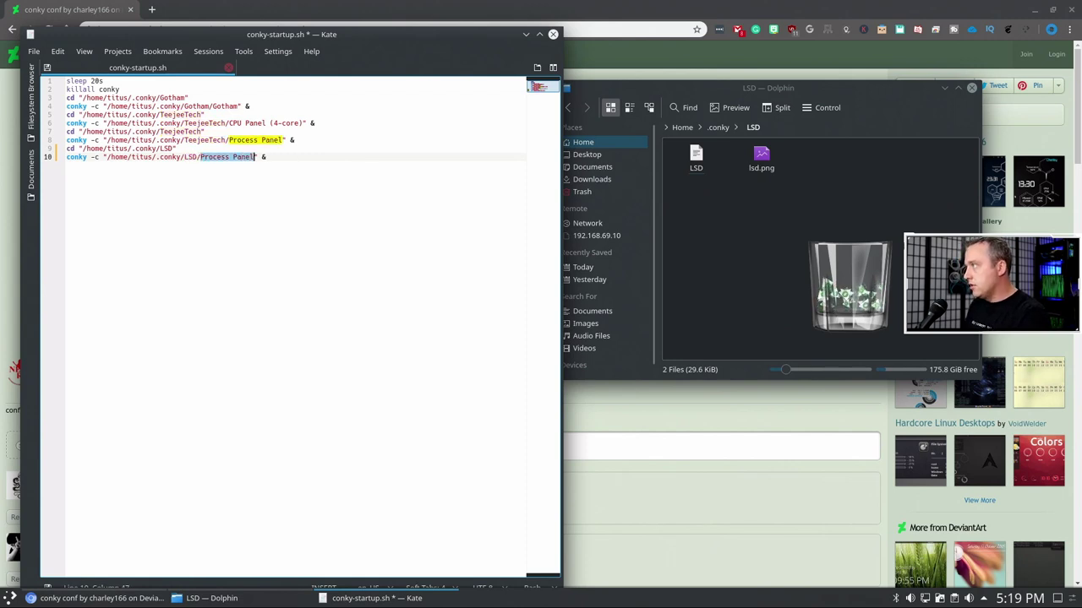
{"action": "type", "text": "LSD"}
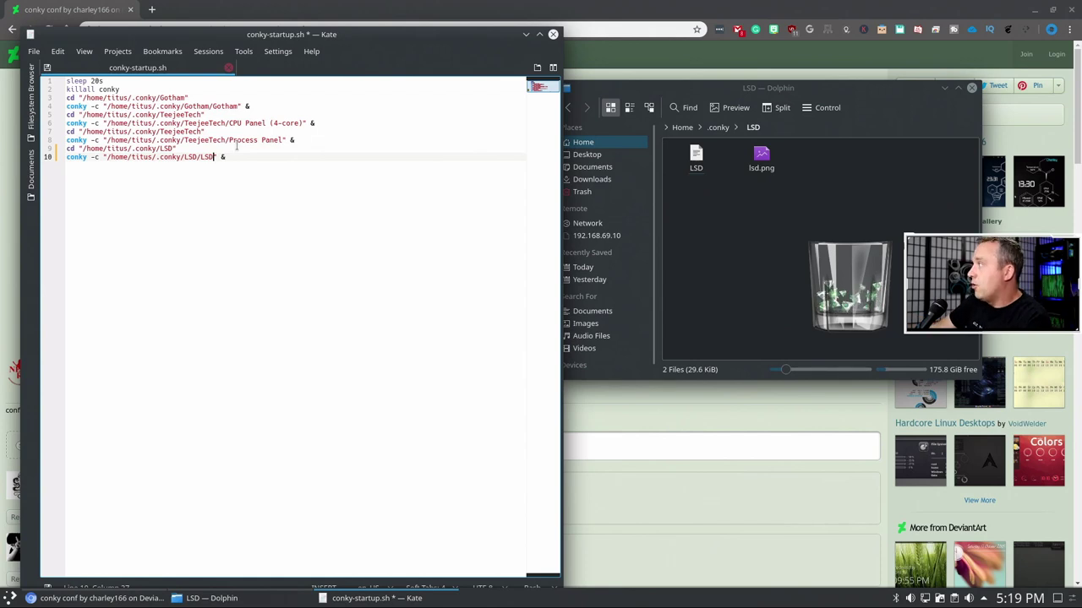
{"action": "key", "text": "ctrl+s"}
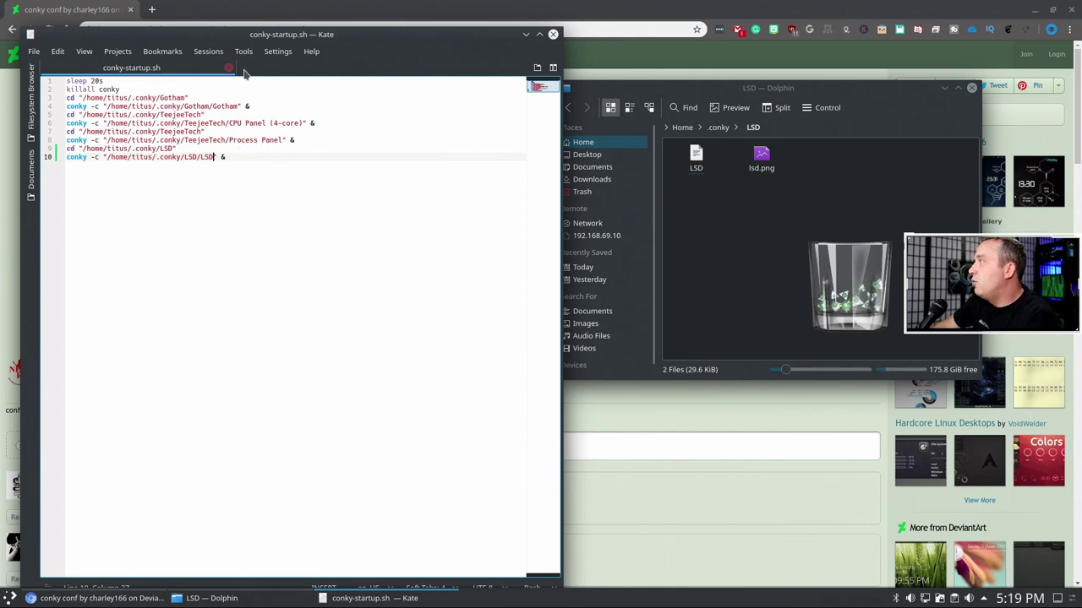
- Close Kate, return Dolphin to ~/.conky, minimize the browser and move Dolphin aside
{"action": "left_click", "coordinate": [553, 34]}
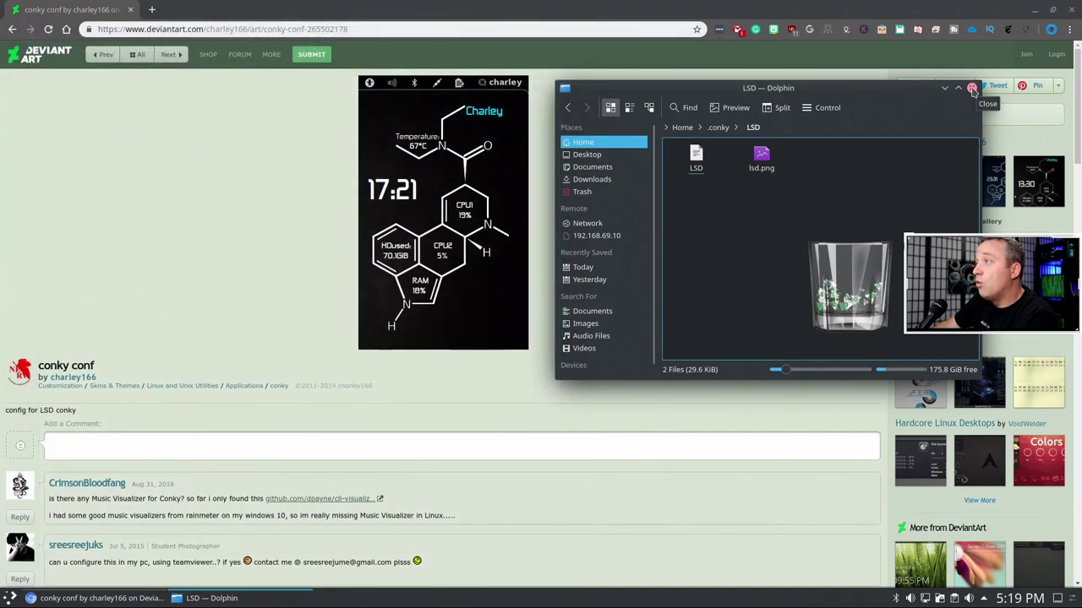
{"action": "left_click", "coordinate": [718, 128]}
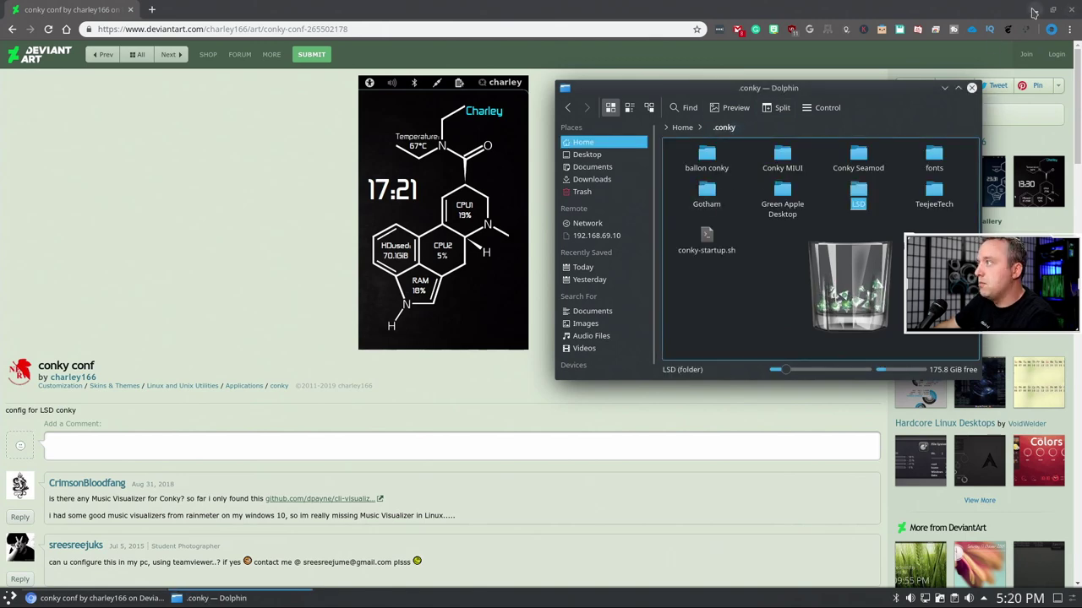
{"action": "left_click", "coordinate": [1036, 10]}
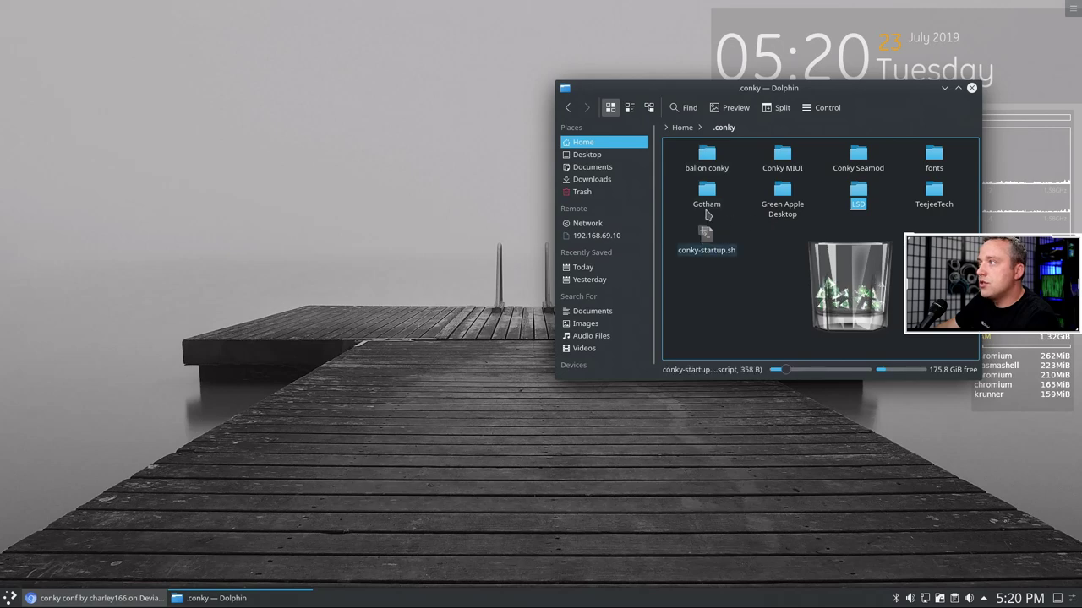
{"action": "left_click_drag", "start_coordinate": [754, 89], "coordinate": [595, 235]}
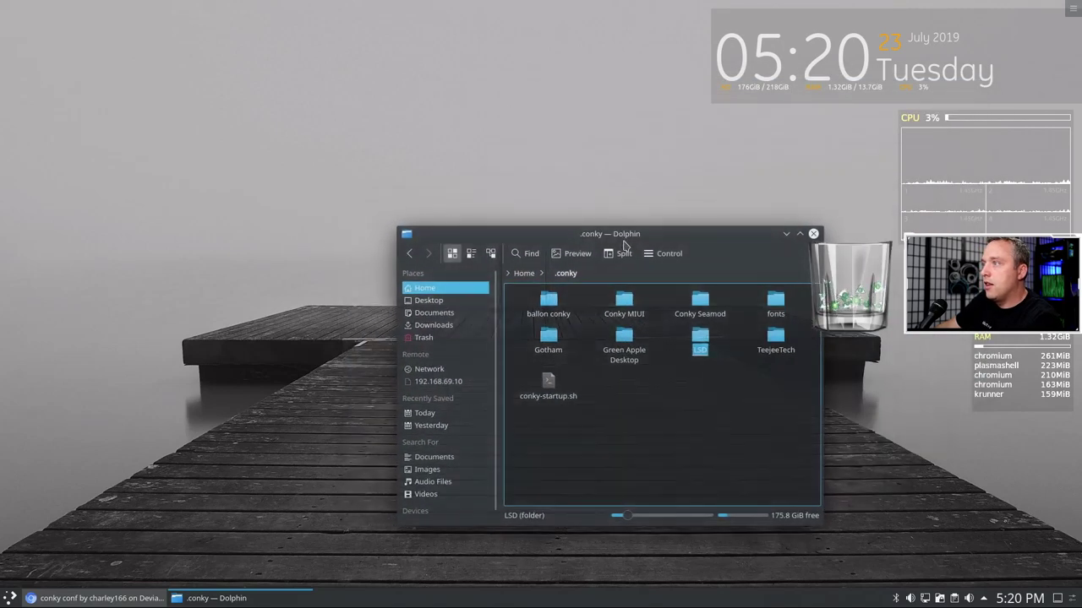
- Dismiss the conky-startup.sh context menu and open a terminal in ~/.conky
{"action": "right_click", "coordinate": [545, 387]}
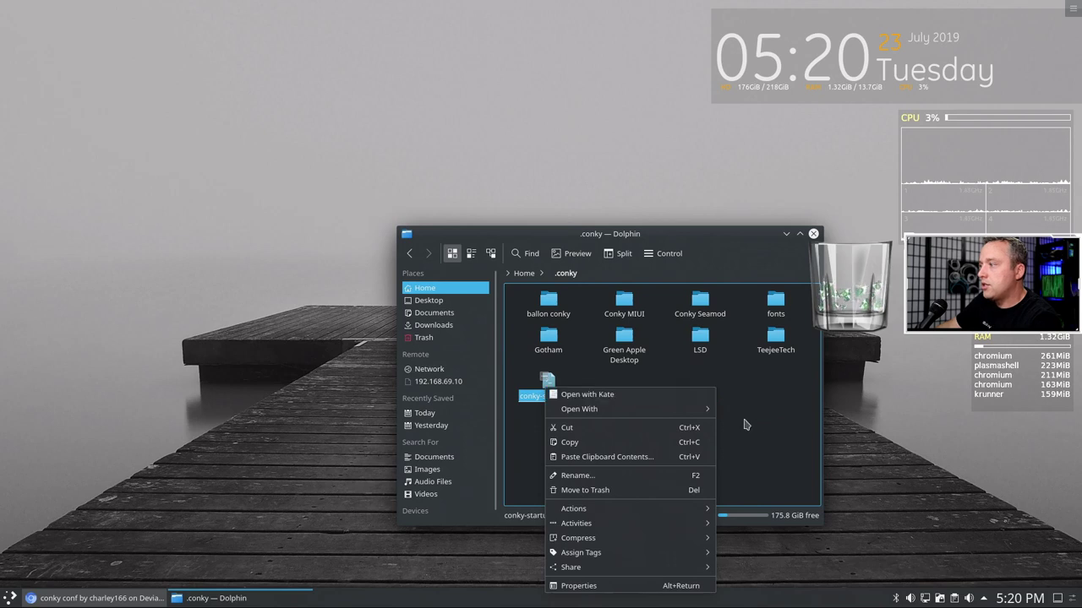
{"action": "left_click", "coordinate": [774, 412]}
{"action": "left_click", "coordinate": [758, 417]}
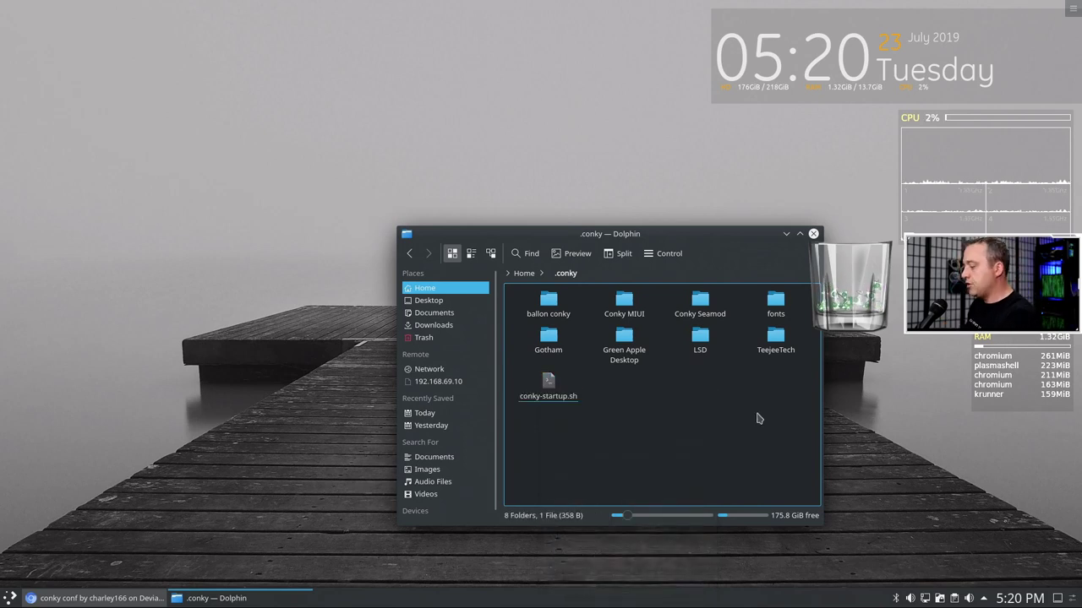
{"action": "key", "text": "shift+F4"}
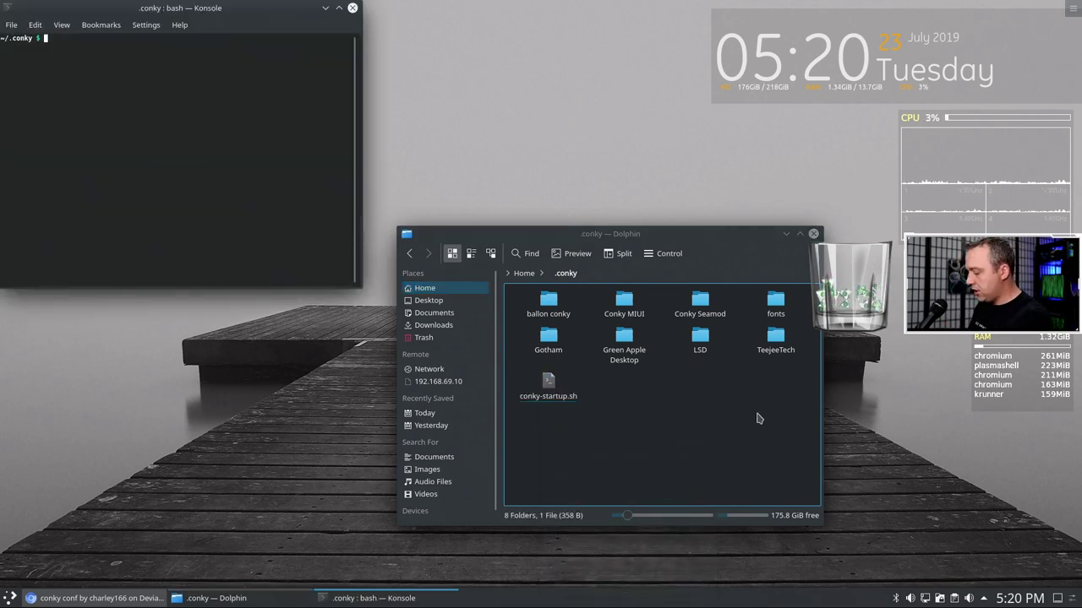
- Try running ./conky-startup.sh from the ~/.conky terminal
{"action": "type", "text": "./conk"}
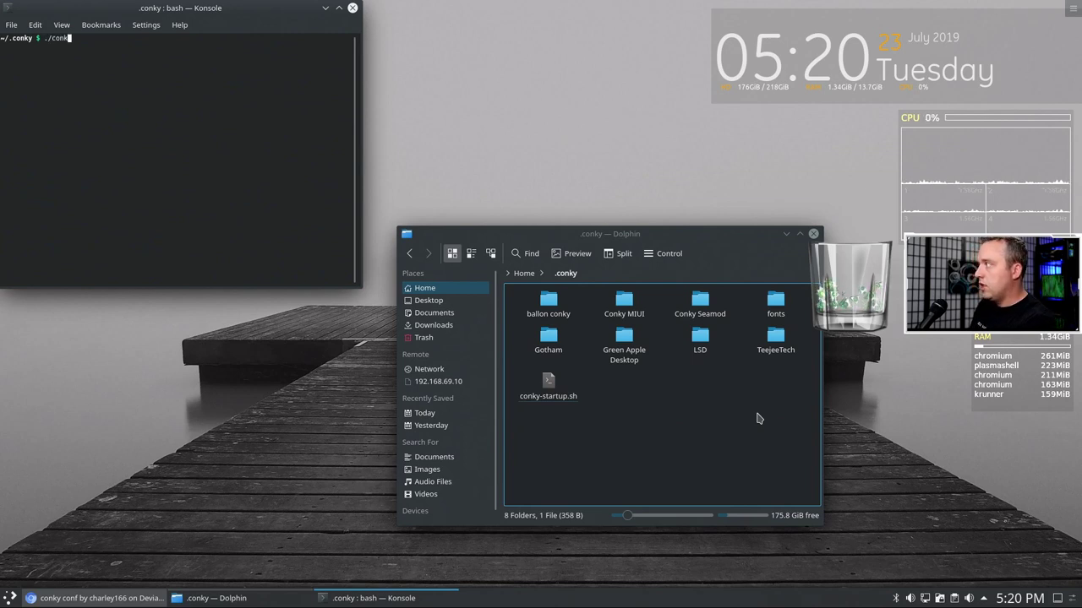
{"action": "key", "text": "BackSpace"}
{"action": "key", "text": "BackSpace"}
{"action": "key", "text": "BackSpace"}
{"action": "key", "text": "BackSpace"}
{"action": "key", "text": "BackSpace"}
{"action": "key", "text": "BackSpace"}
{"action": "type", "text": "con"}
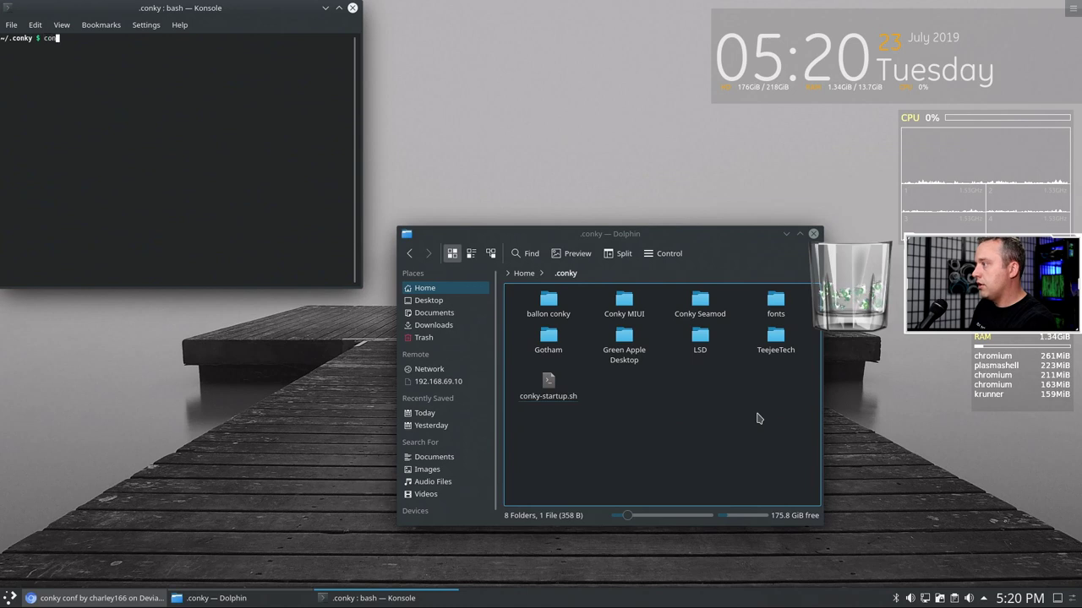
{"action": "key", "text": "Tab"}
{"action": "key", "text": "Tab"}
{"action": "key", "text": "Tab"}
{"action": "key", "text": "Tab"}
{"action": "type", "text": "k"}
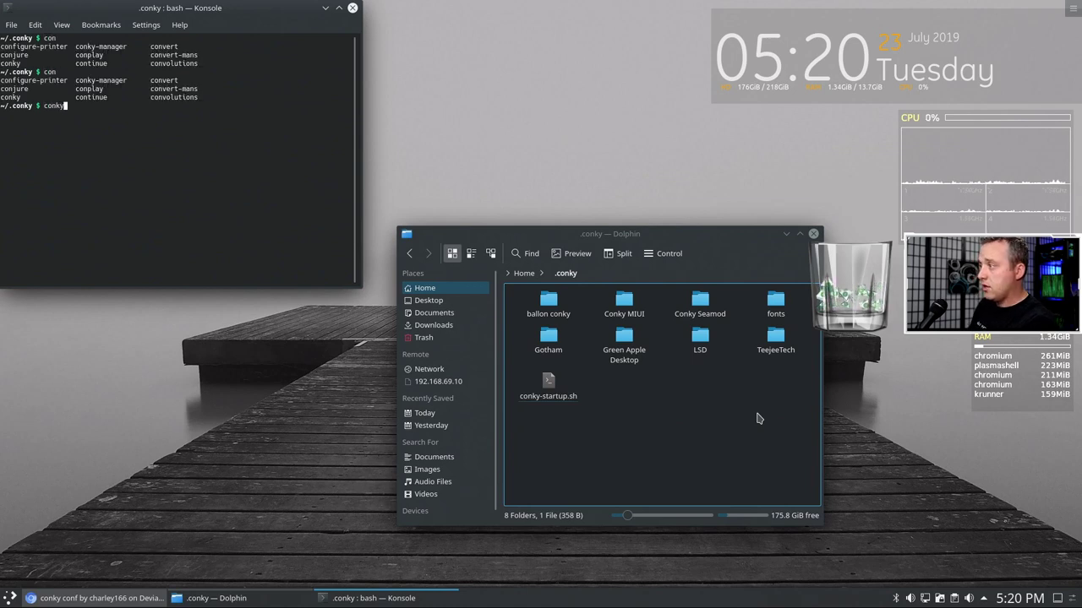
{"action": "type", "text": "y-st"}
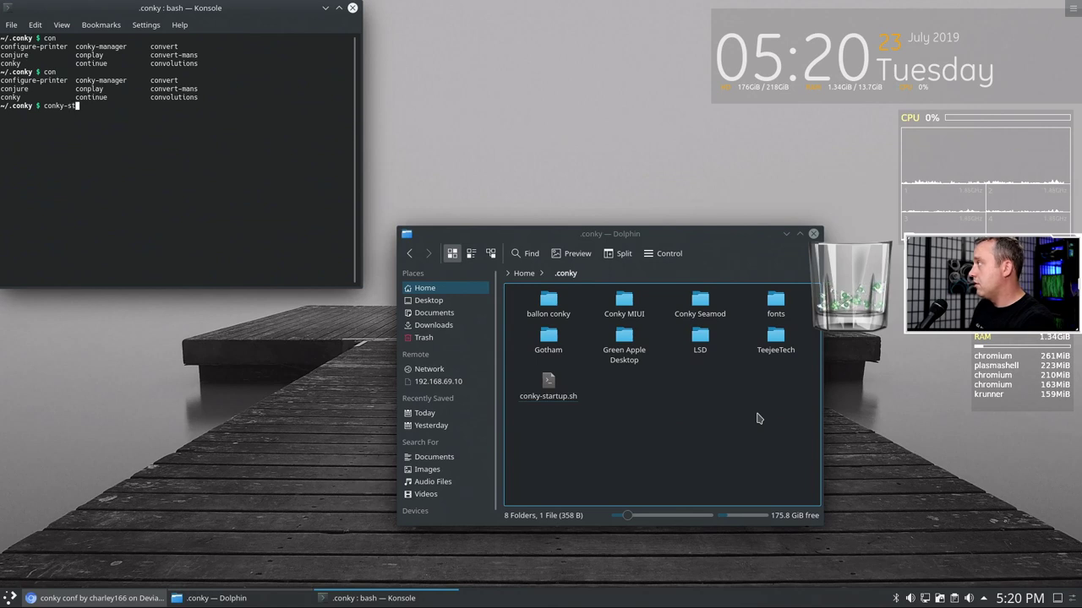
{"action": "key", "text": "BackSpace"}
{"action": "key", "text": "BackSpace"}
{"action": "key", "text": "BackSpace"}
{"action": "key", "text": "BackSpace"}
{"action": "key", "text": "BackSpace"}
{"action": "key", "text": "BackSpace"}
{"action": "key", "text": "BackSpace"}
{"action": "type", "text": "./conk"}
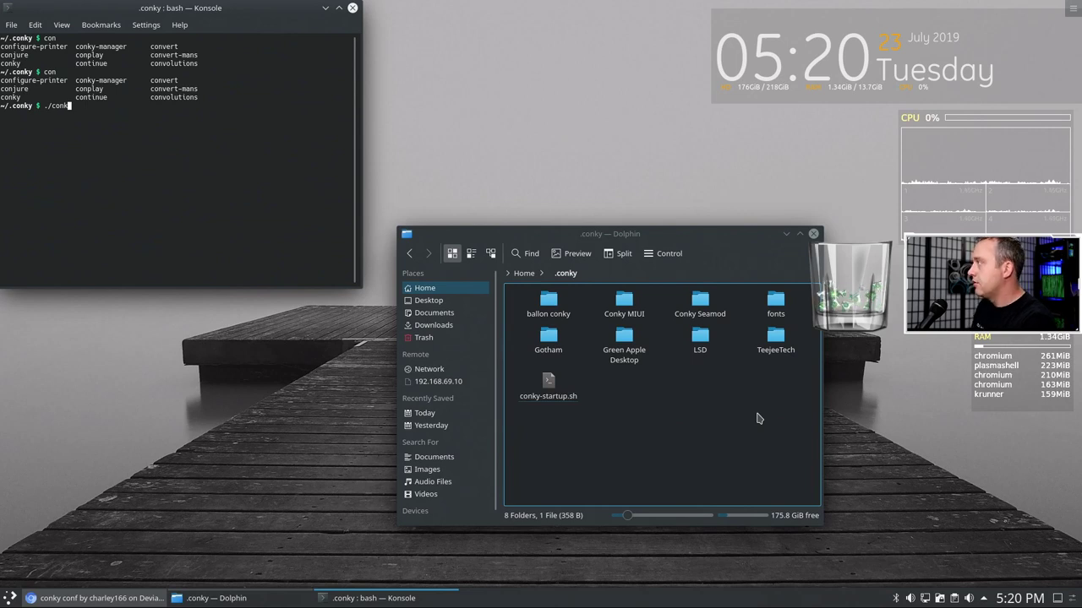
{"action": "type", "text": "y-startup.sh"}
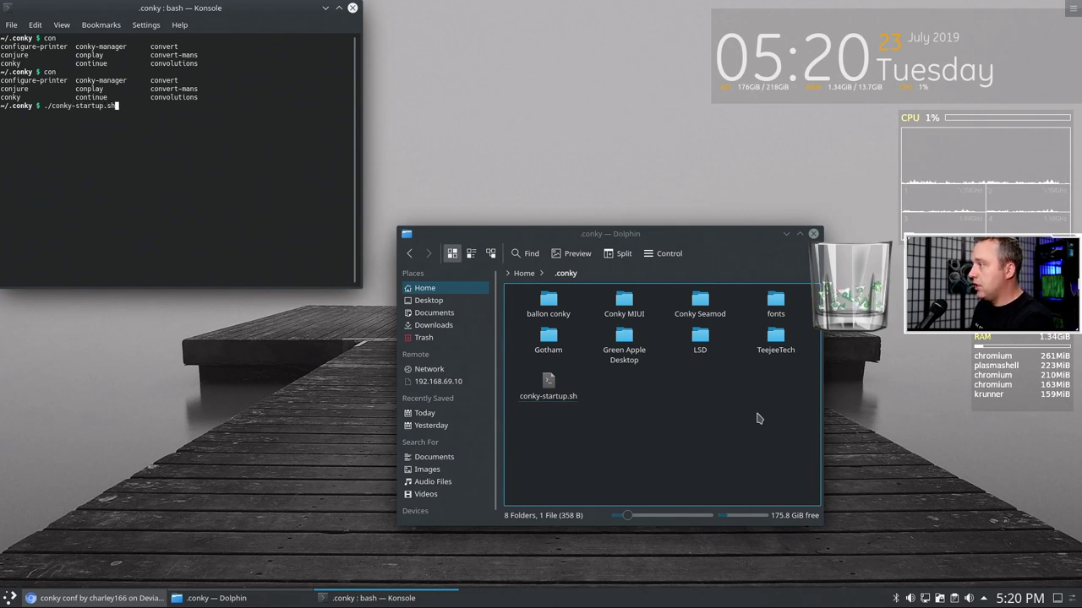
{"action": "key", "text": "Return"}
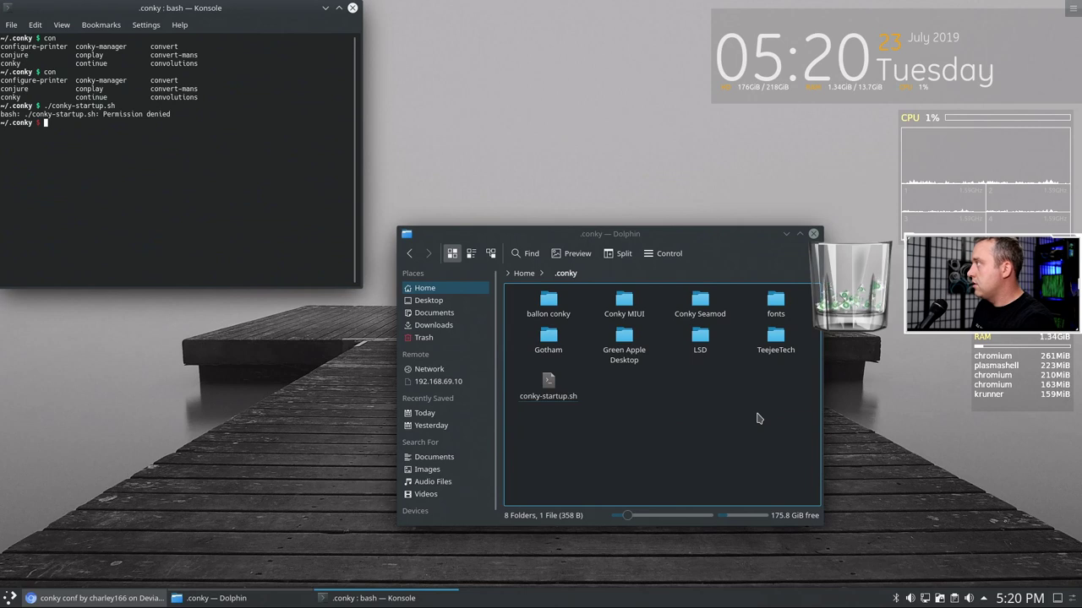
- Make conky-startup.sh executable with sudo chmod +x, then run ./conky-startup.sh again
{"action": "type", "text": "sudo "}
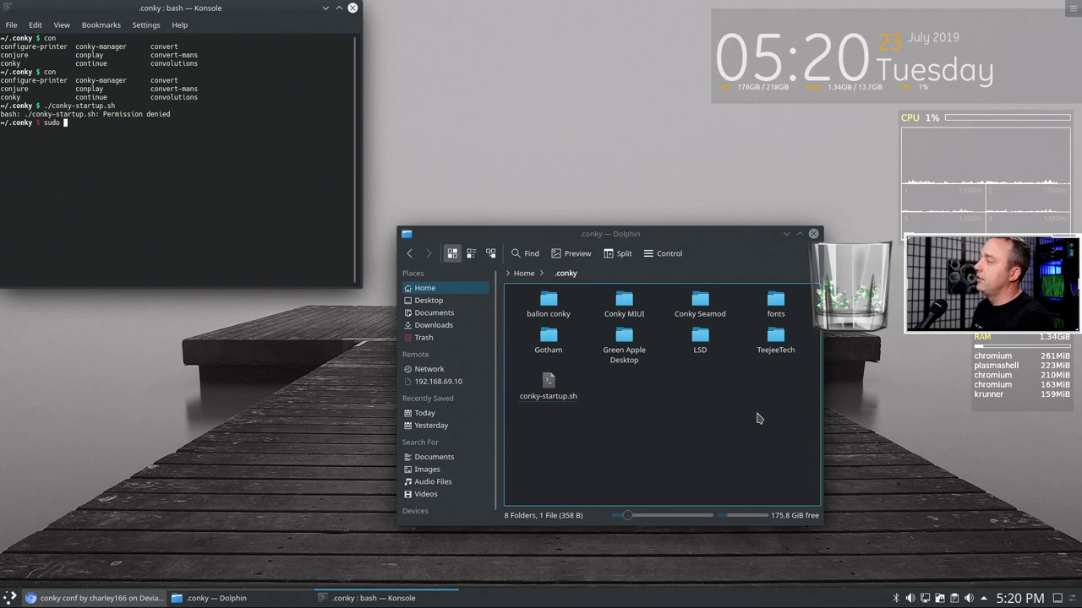
{"action": "type", "text": "chmod "}
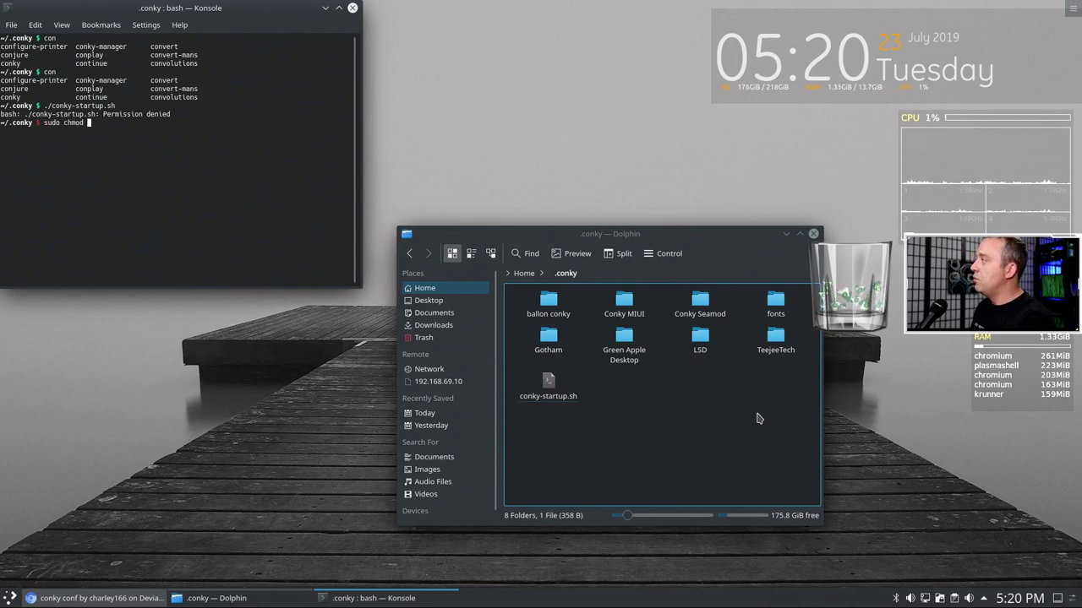
{"action": "type", "text": "+x "}
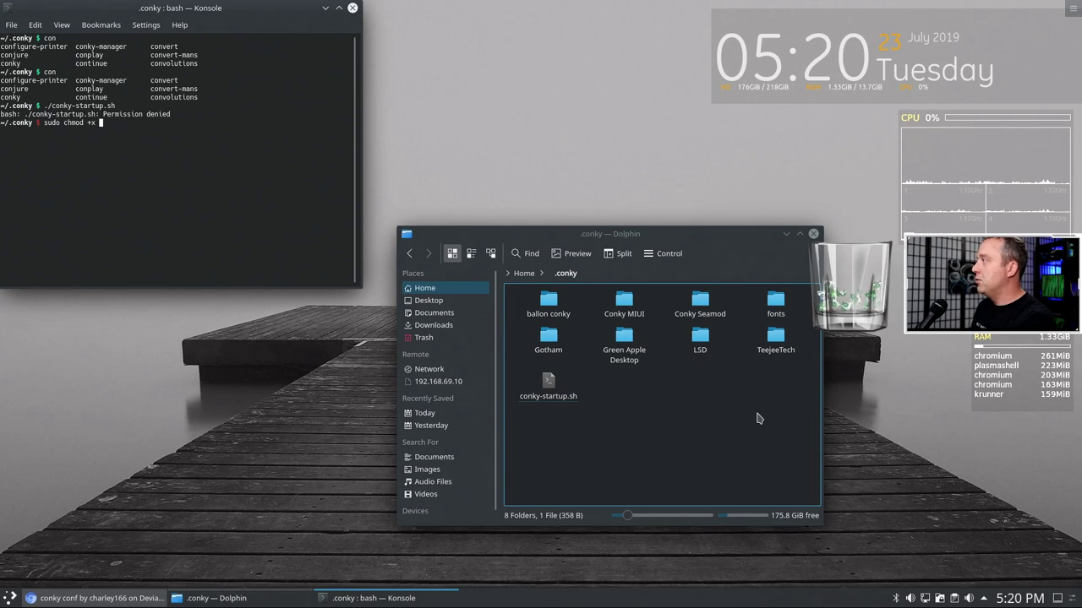
{"action": "type", "text": "con"}
{"action": "key", "text": "Tab"}
{"action": "key", "text": "Return"}
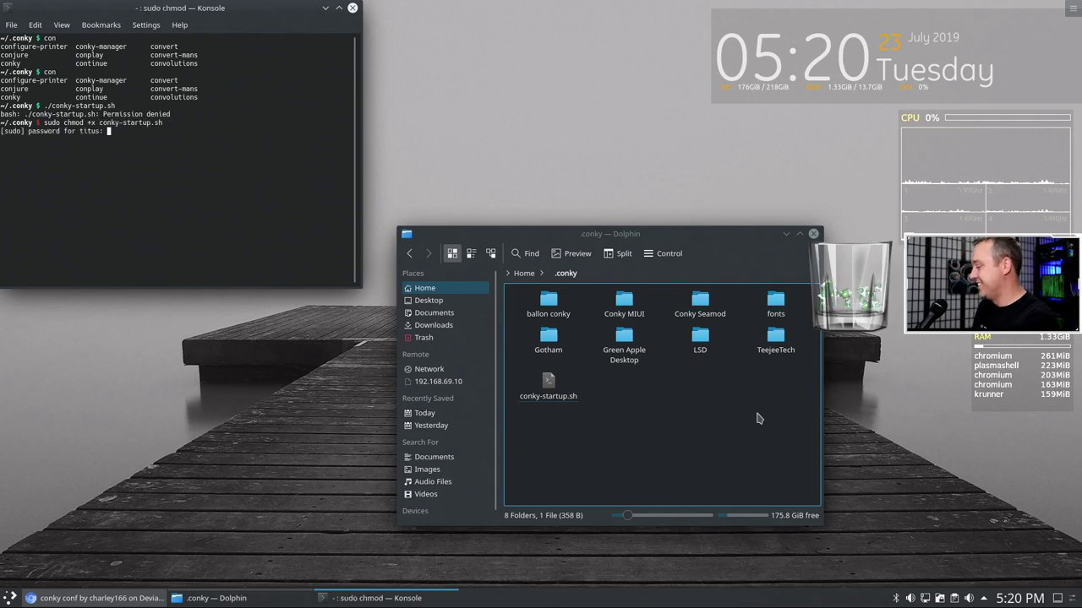
{"action": "key", "text": "Return"}
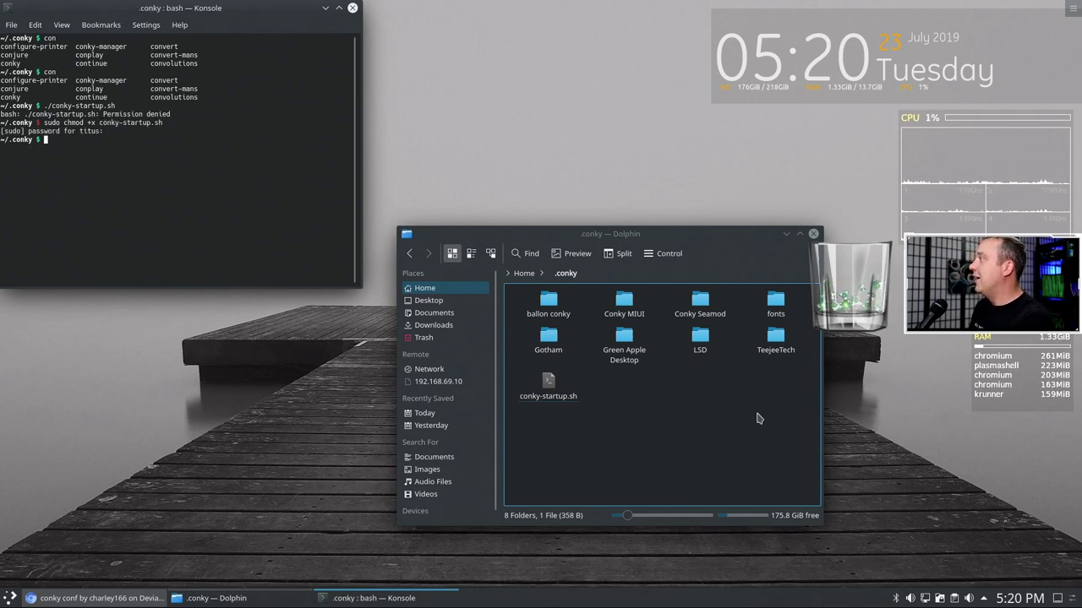
{"action": "type", "text": "./con"}
{"action": "key", "text": "Tab"}
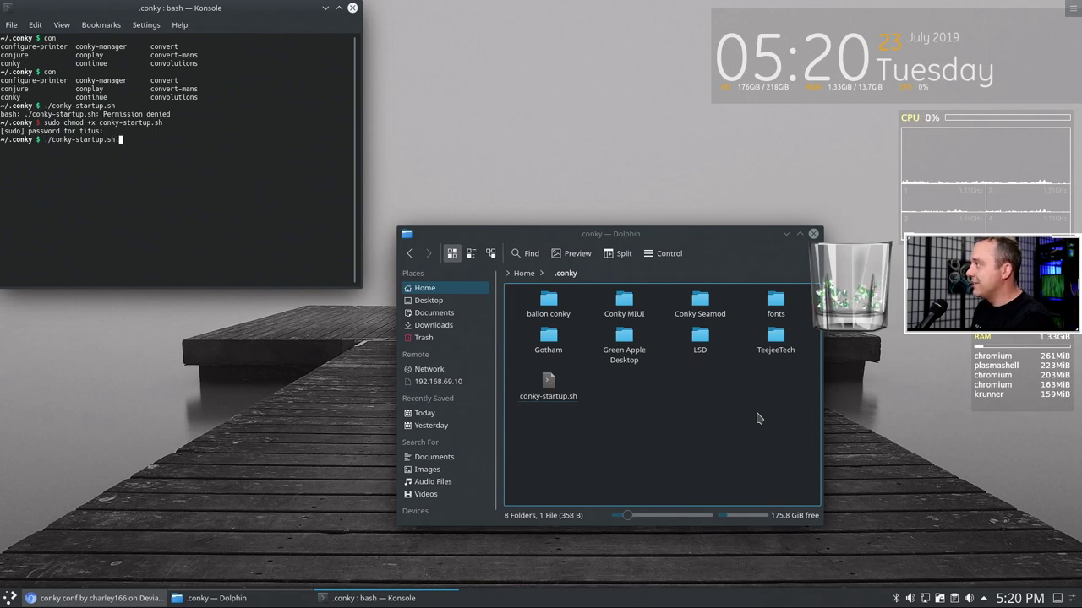
{"action": "key", "text": "Return"}
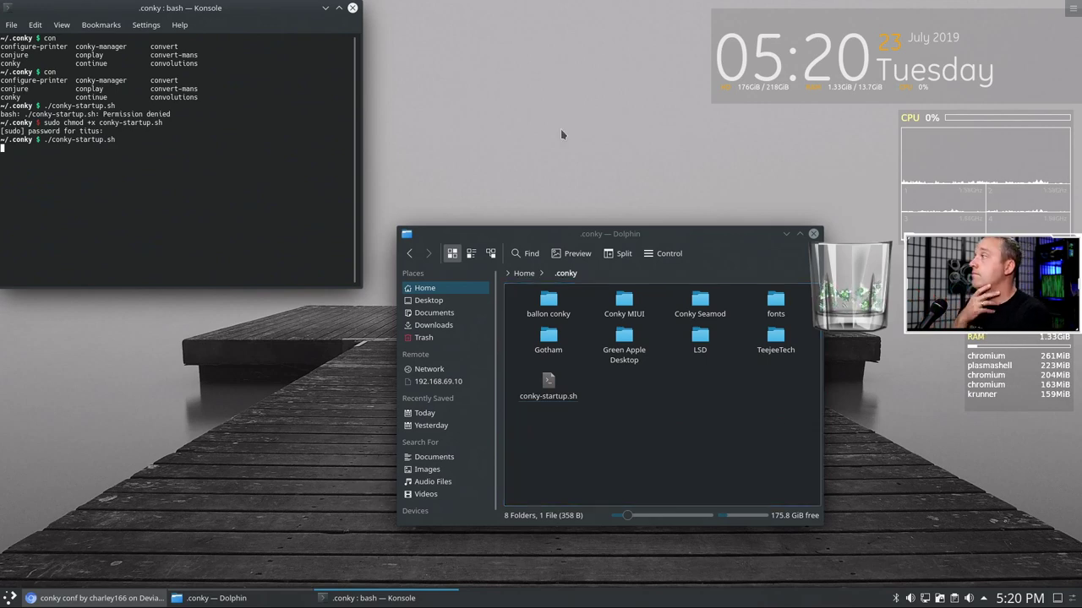
- Minimize Dolphin and close the Konsole window to reveal the desktop
{"action": "left_click_drag", "start_coordinate": [247, 21], "coordinate": [425, 169]}
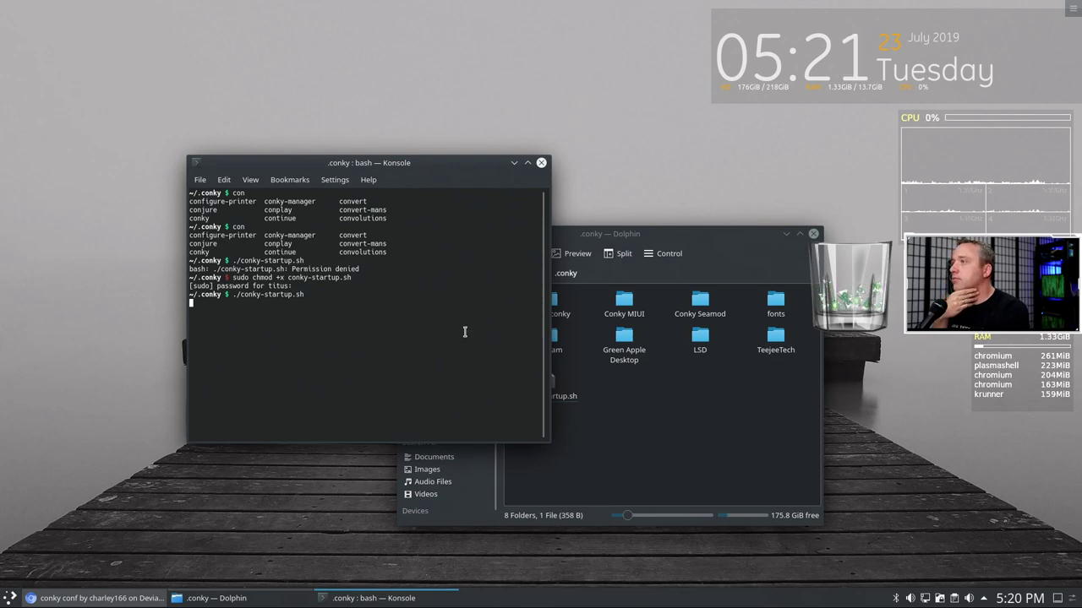
{"action": "left_click", "coordinate": [787, 234]}
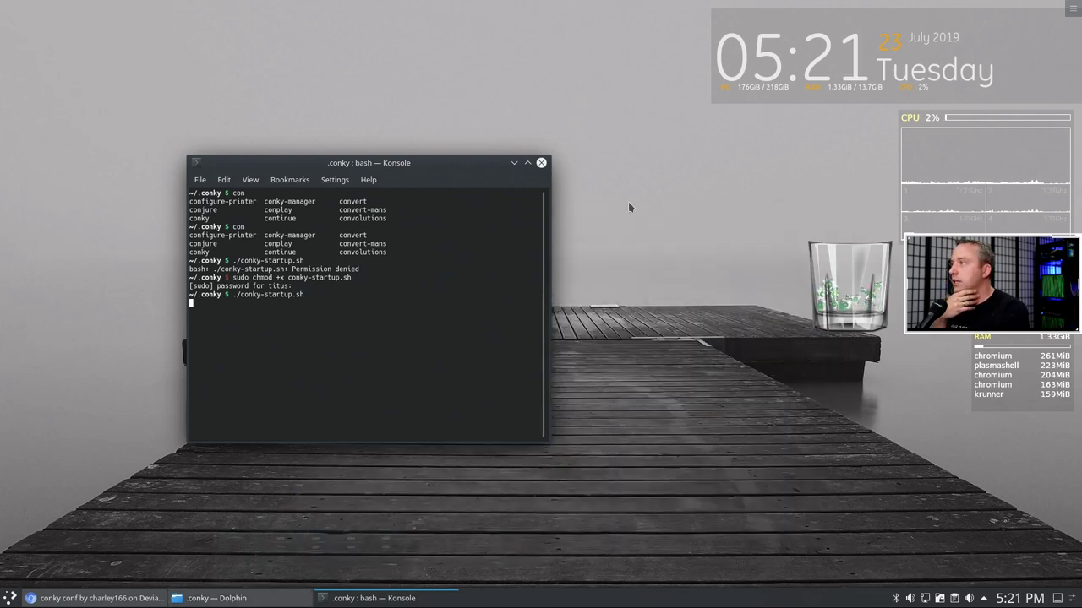
{"action": "left_click", "coordinate": [514, 162]}
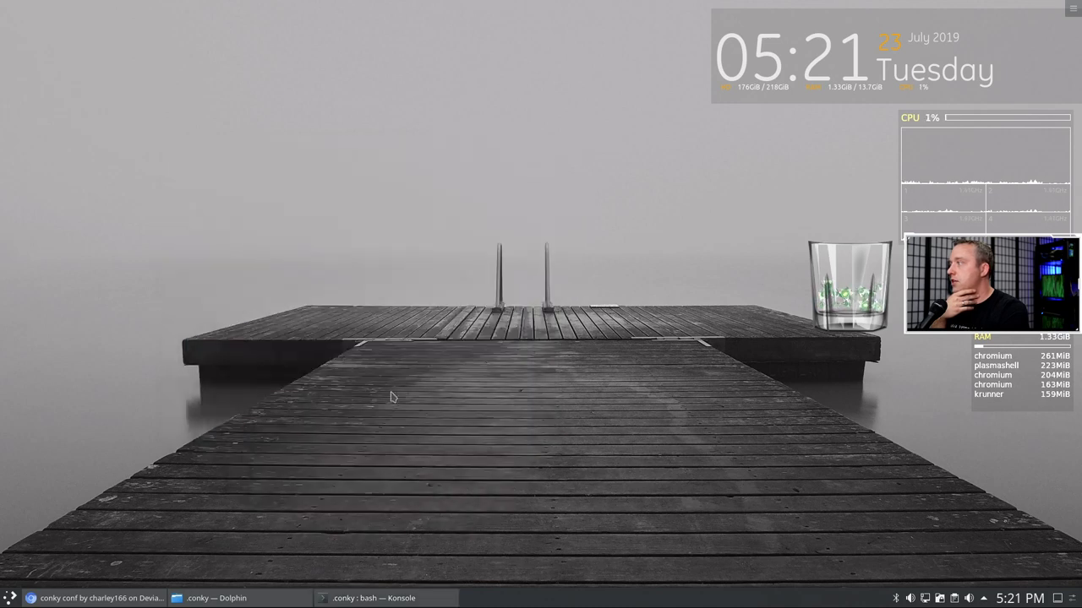
{"action": "left_click", "coordinate": [403, 596]}
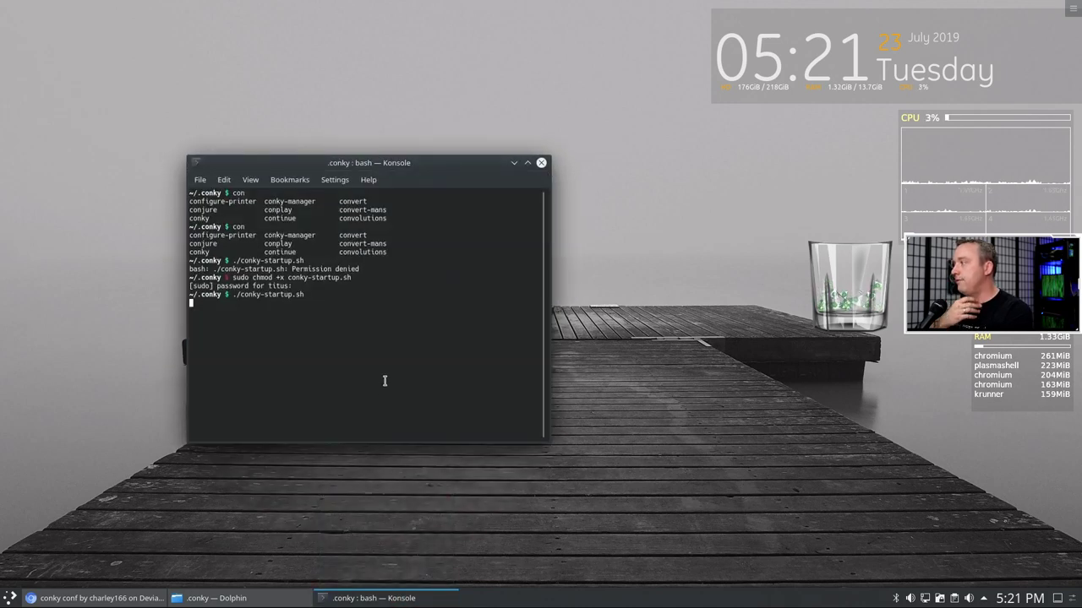
{"action": "left_click", "coordinate": [541, 162]}
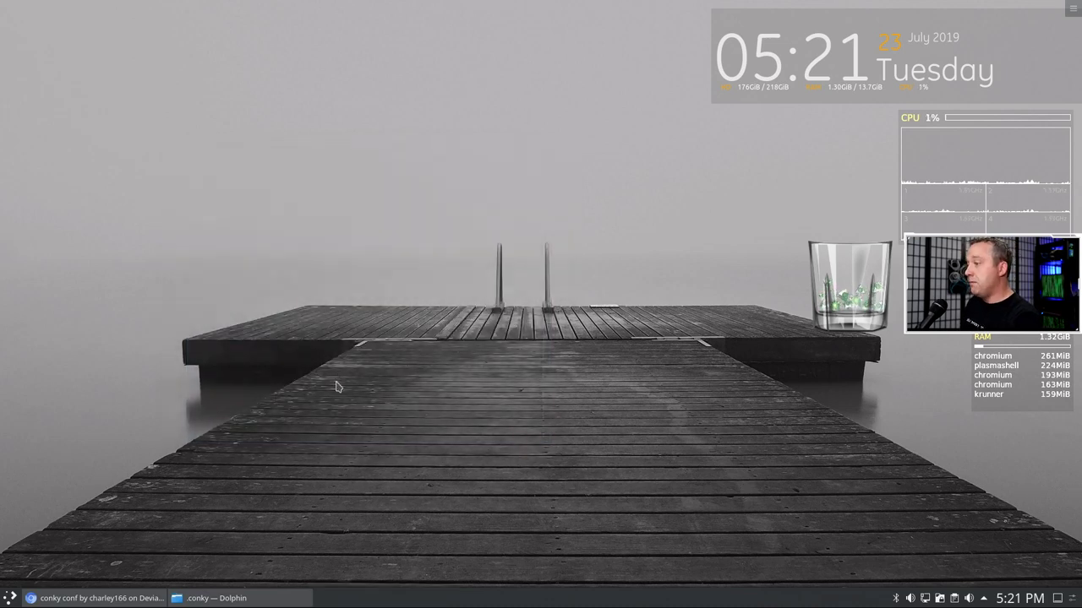
- Launch Conky Manager from KRunner with 'conk', start the LSD widget and open its settings
{"action": "key", "text": "alt+space"}
{"action": "type", "text": "conkl"}
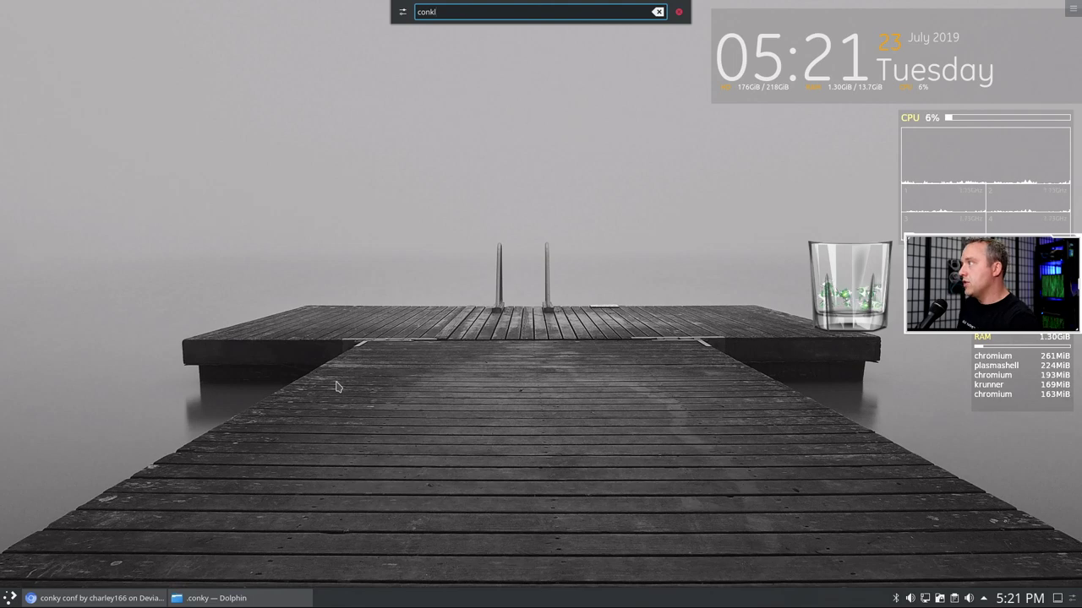
{"action": "key", "text": "BackSpace"}
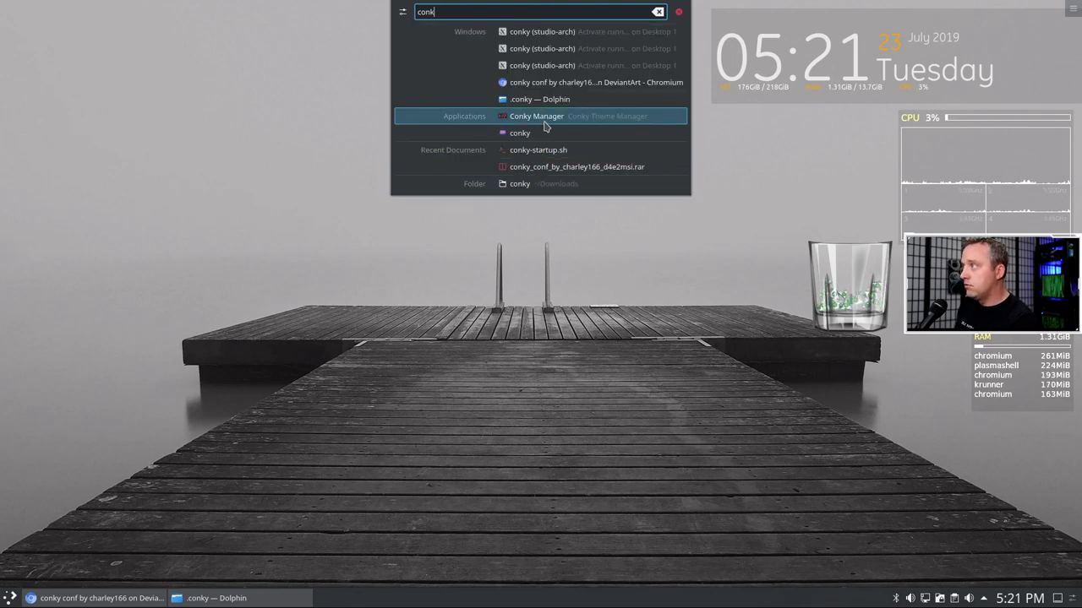
{"action": "left_click", "coordinate": [537, 117]}
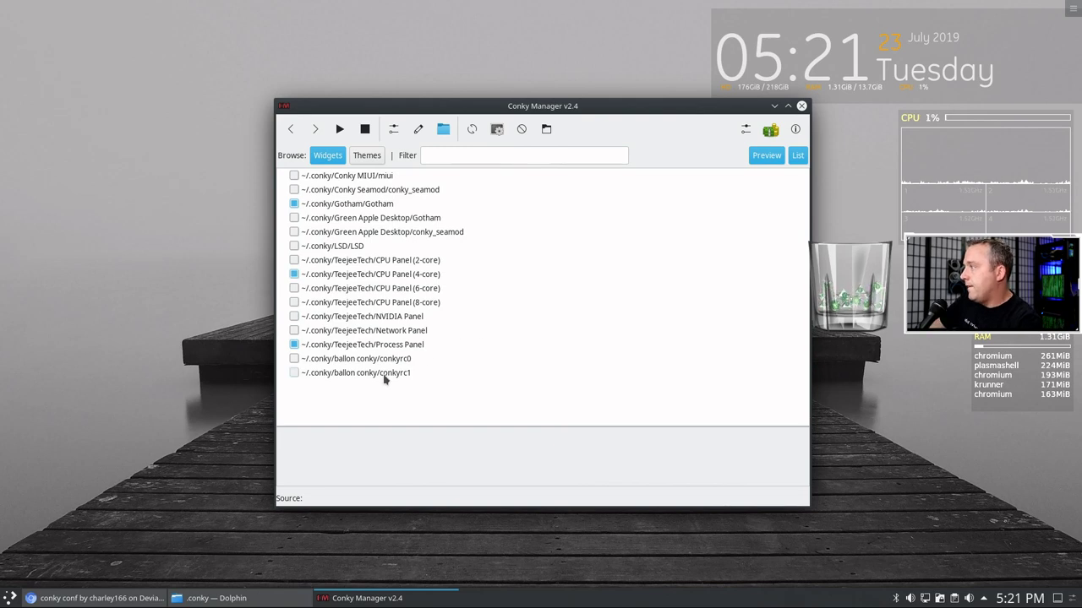
{"action": "left_click", "coordinate": [293, 246]}
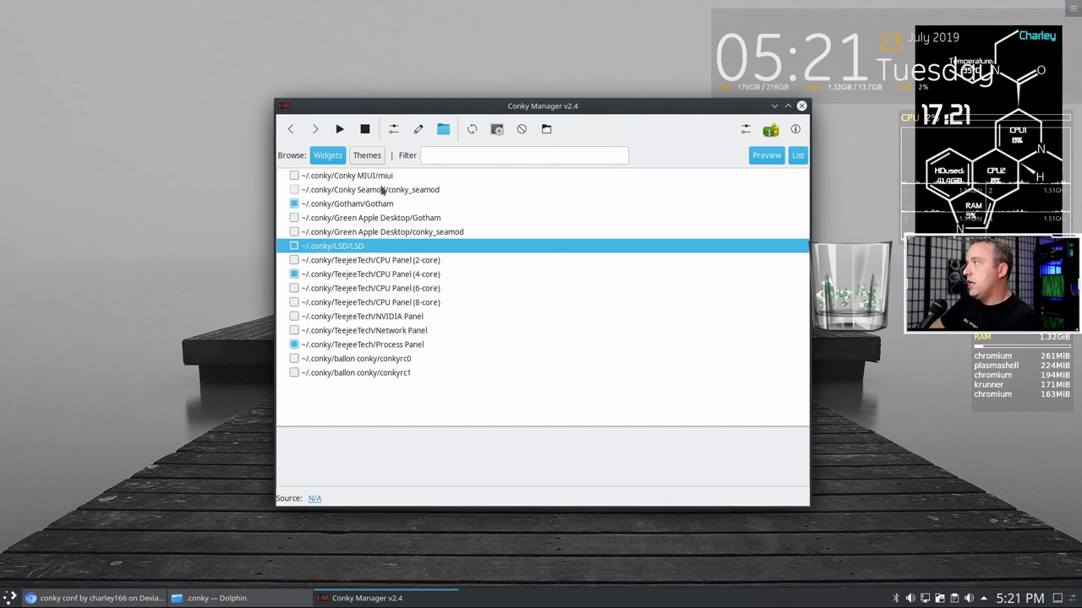
{"action": "left_click", "coordinate": [393, 130]}
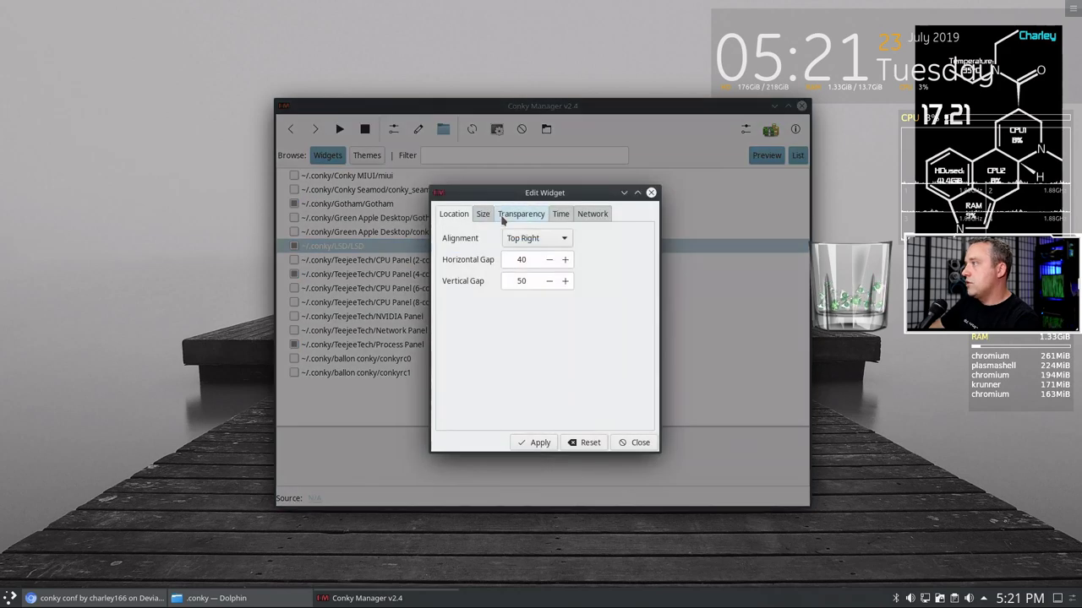
- Set the LSD widget's alignment to Top Left and apply
{"action": "left_click", "coordinate": [534, 238]}
{"action": "left_click", "coordinate": [528, 218]}
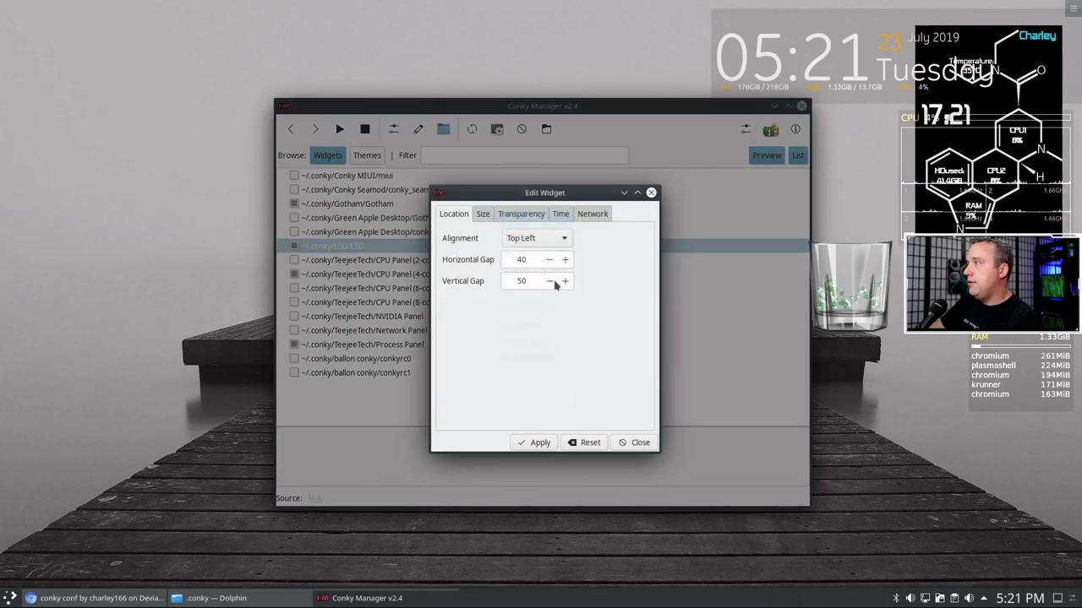
{"action": "left_click", "coordinate": [548, 445]}
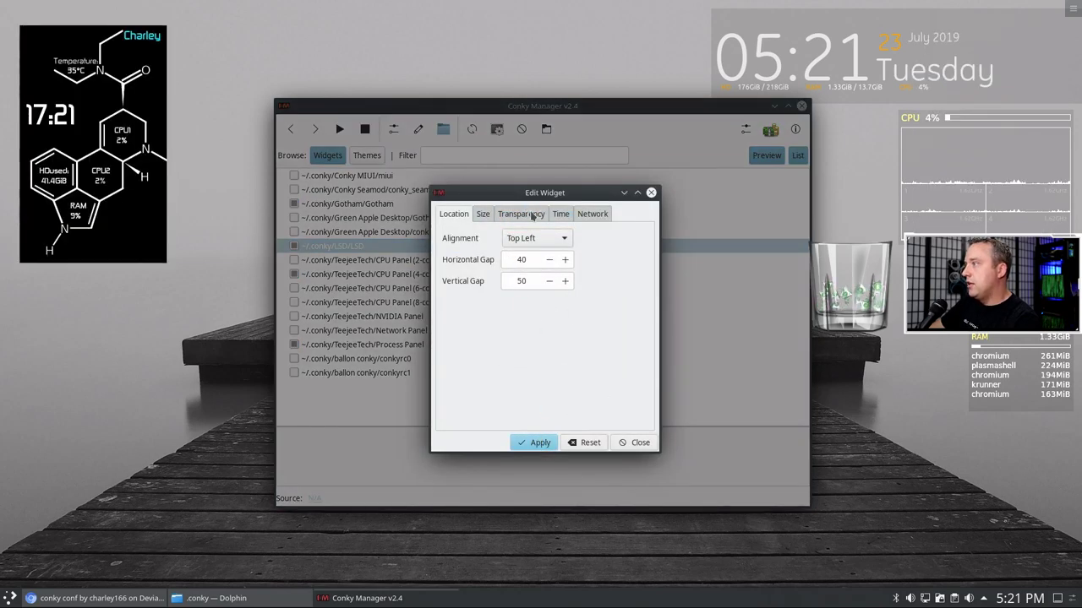
- Give the widget a Semi-Transparent black background at 10% opacity and apply
{"action": "left_click", "coordinate": [530, 215]}
{"action": "left_click", "coordinate": [564, 239]}
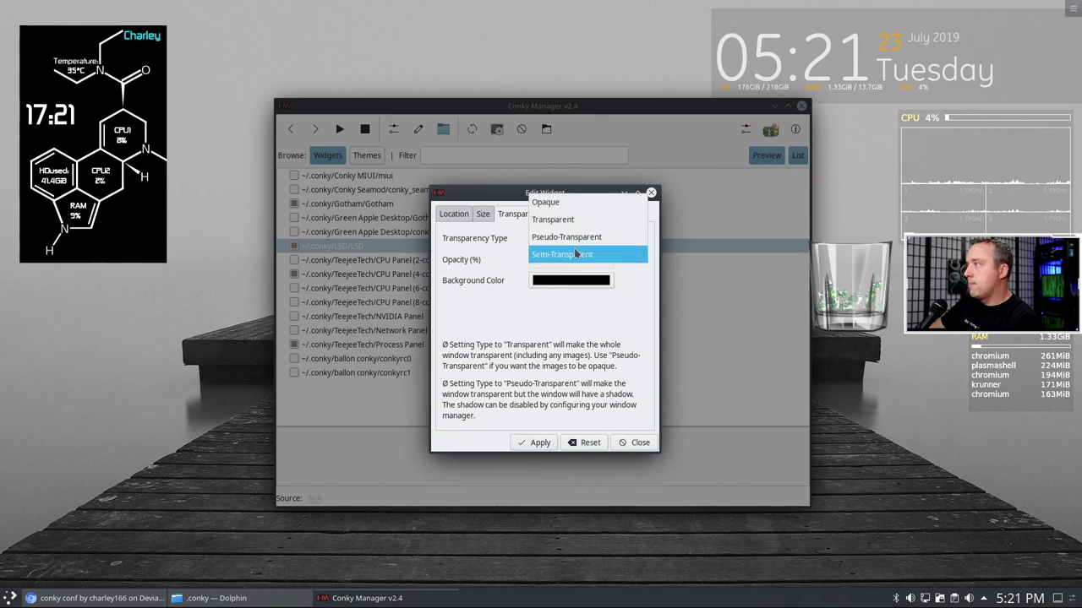
{"action": "left_click", "coordinate": [569, 254]}
{"action": "left_click", "coordinate": [604, 259]}
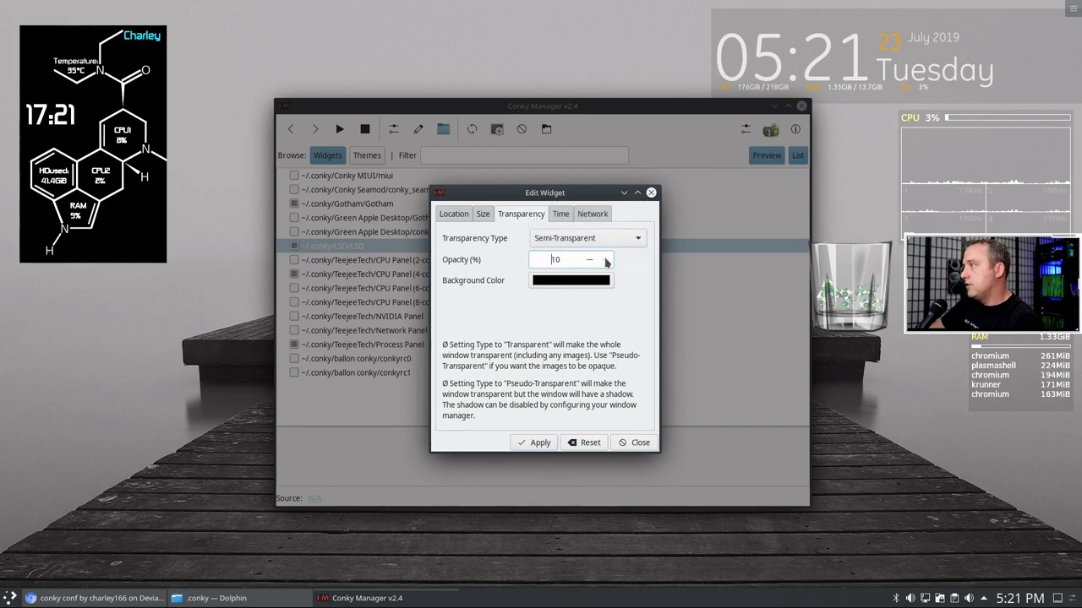
{"action": "left_click", "coordinate": [547, 445]}
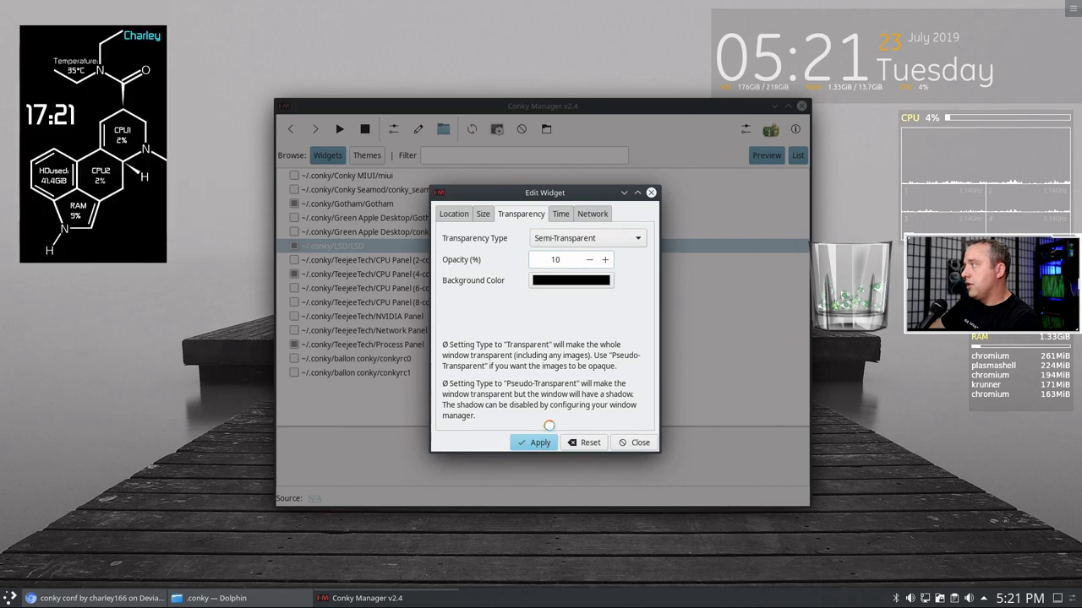
{"action": "left_click", "coordinate": [571, 280]}
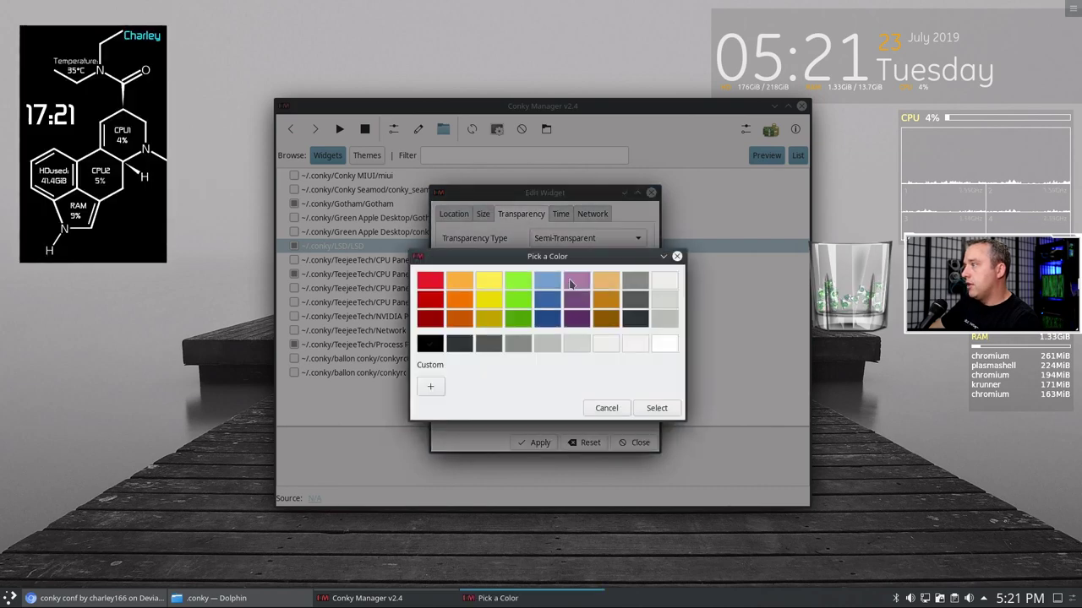
{"action": "left_click", "coordinate": [606, 408]}
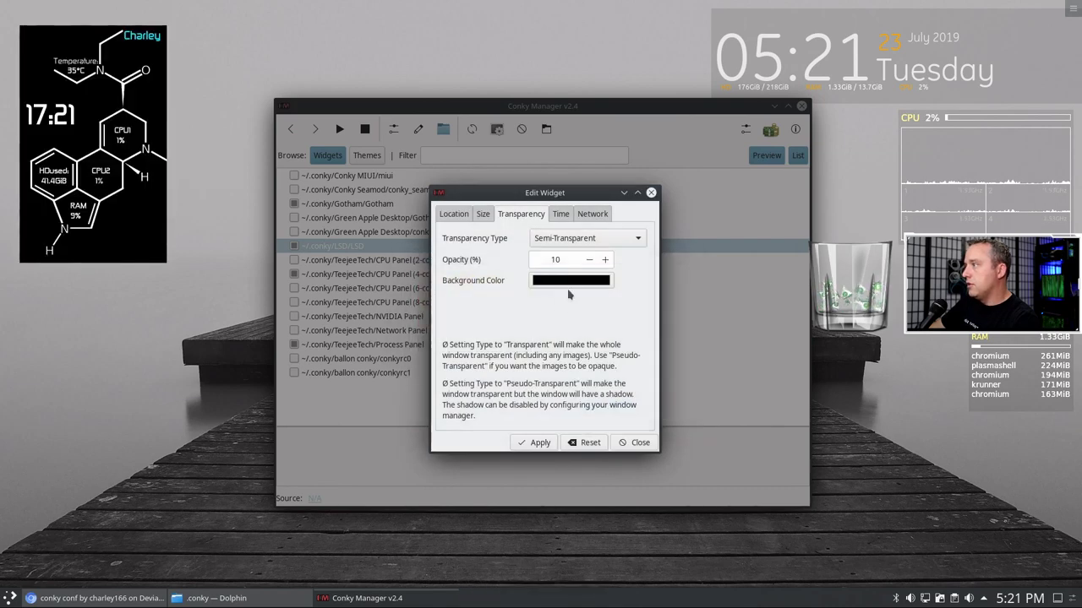
- Reapply Semi-Transparent, then switch the transparency type to Transparent and apply
{"action": "left_click", "coordinate": [581, 238]}
{"action": "left_click", "coordinate": [585, 234]}
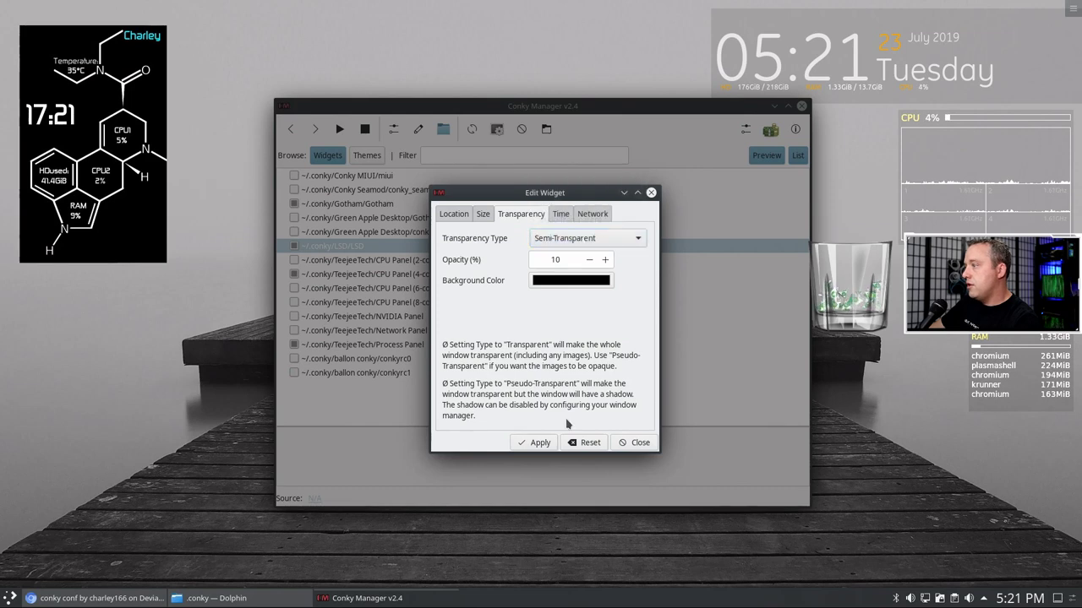
{"action": "left_click", "coordinate": [537, 443]}
{"action": "left_click", "coordinate": [579, 244]}
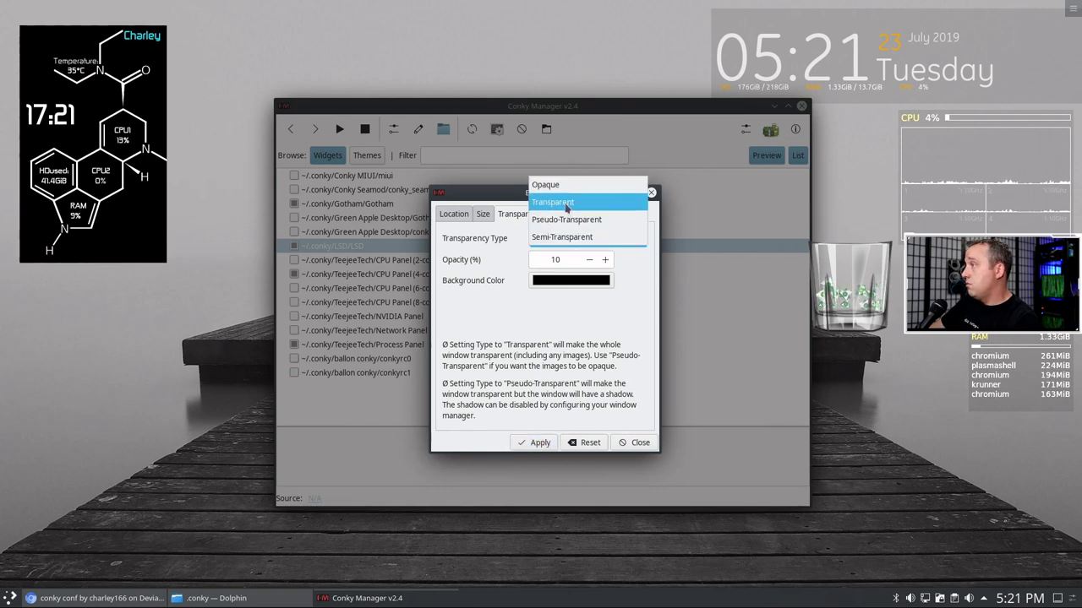
{"action": "left_click", "coordinate": [558, 202]}
{"action": "left_click", "coordinate": [534, 442]}
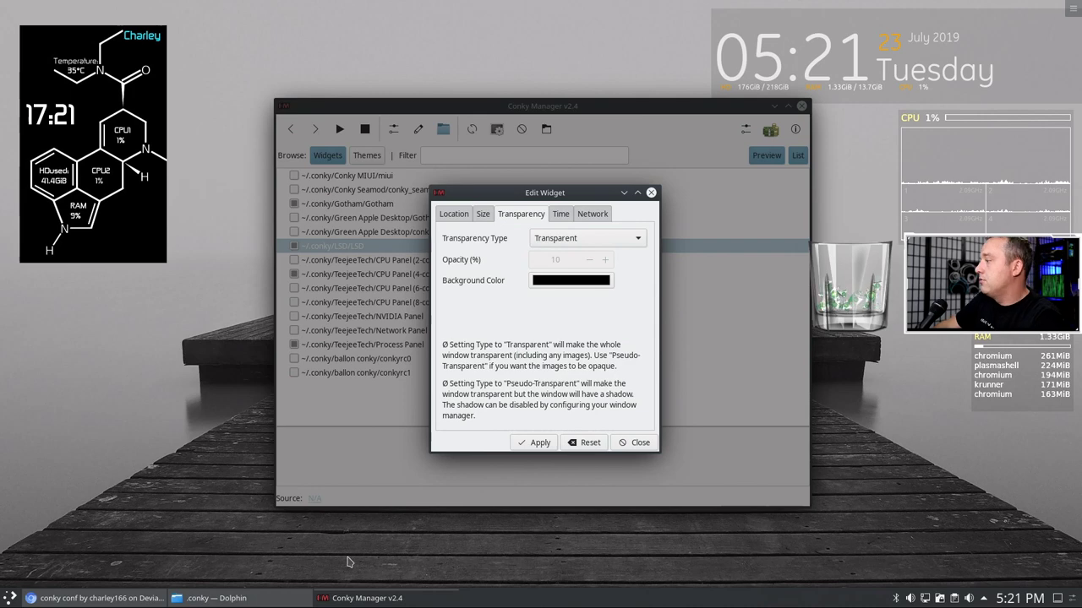
{"action": "left_click", "coordinate": [178, 598]}
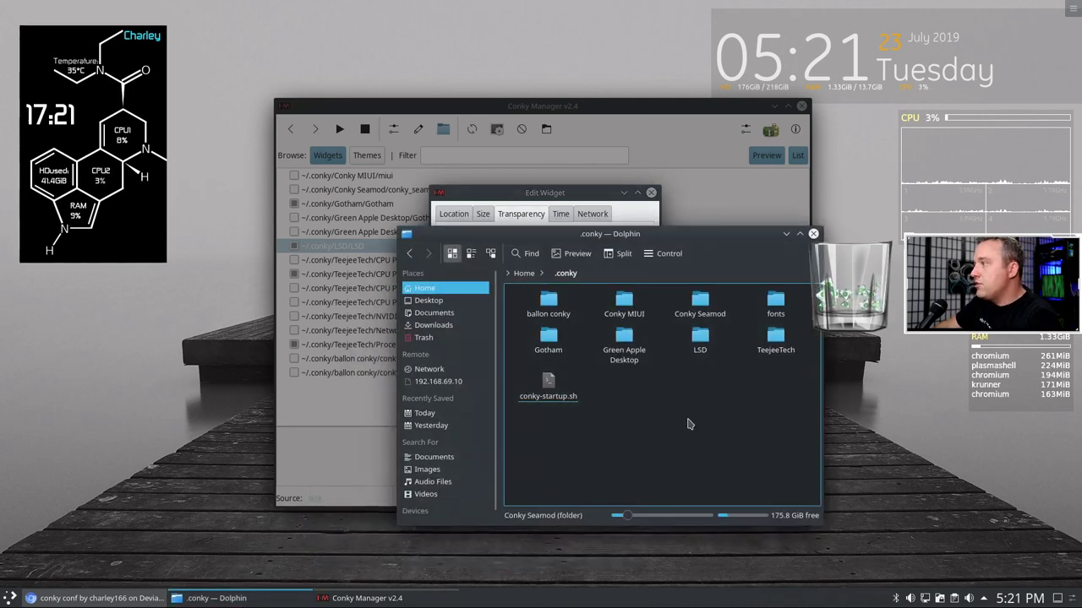
- Open the LSD folder and view lsd.png enlarged in Gwenview, then close the viewer
{"action": "left_click", "coordinate": [700, 337]}
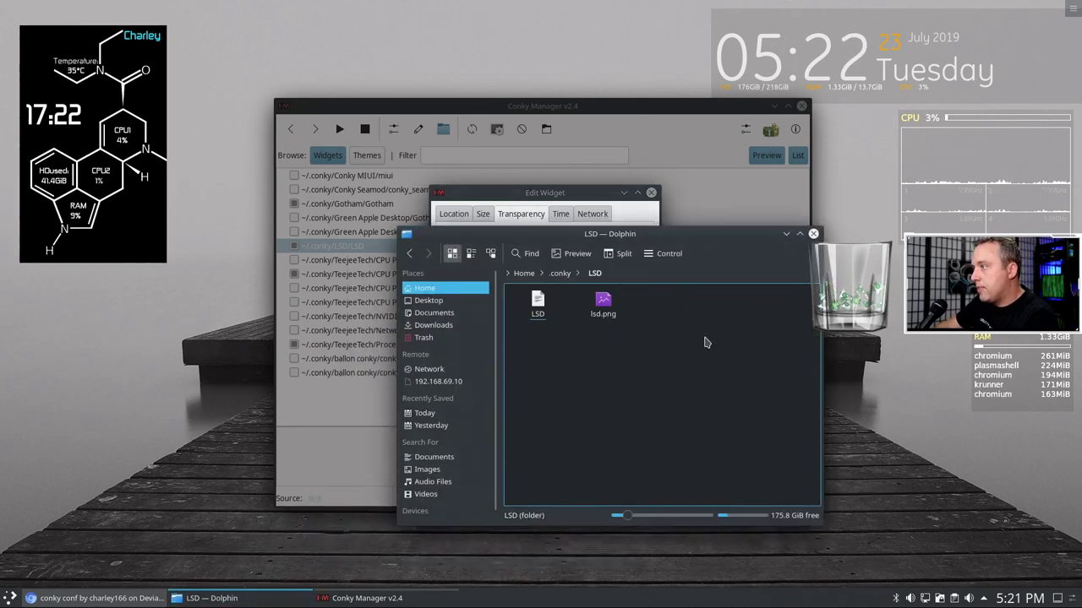
{"action": "right_click", "coordinate": [606, 307]}
{"action": "left_click", "coordinate": [646, 315]}
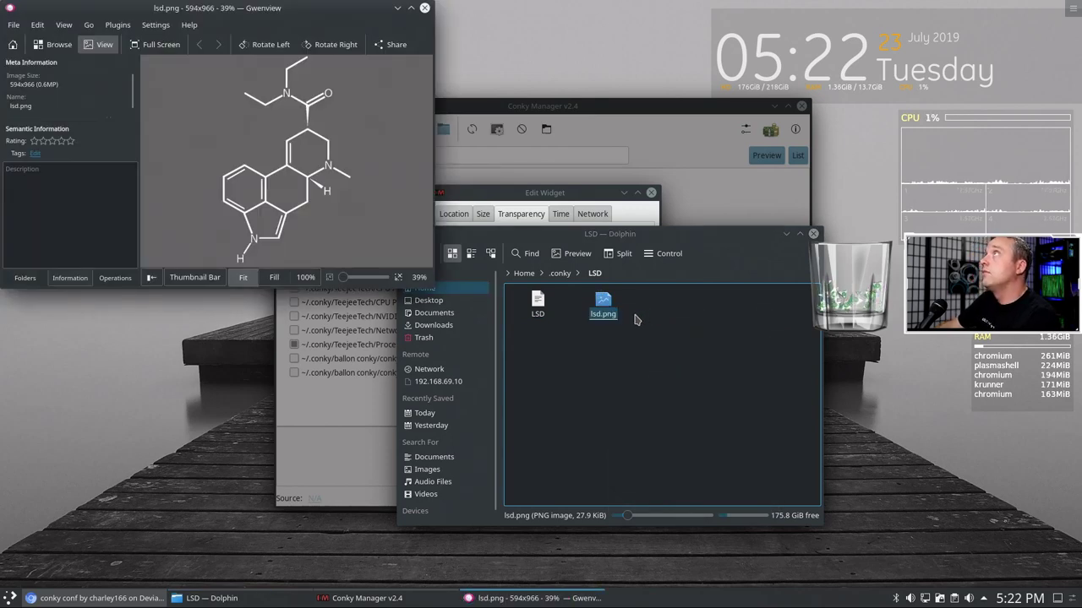
{"action": "left_click", "coordinate": [682, 271]}
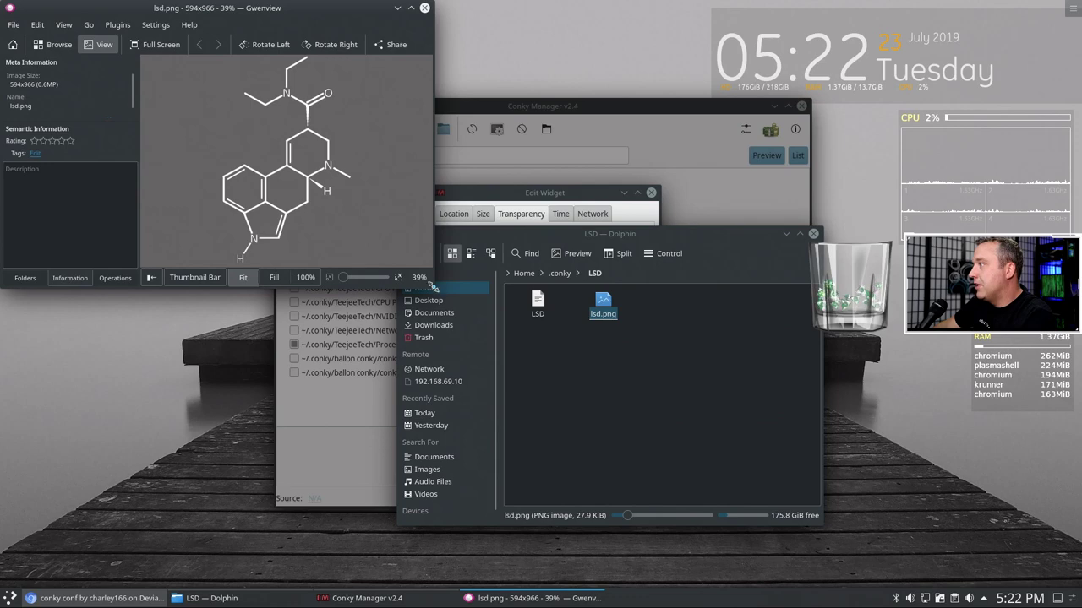
{"action": "left_click_drag", "start_coordinate": [433, 287], "coordinate": [606, 418]}
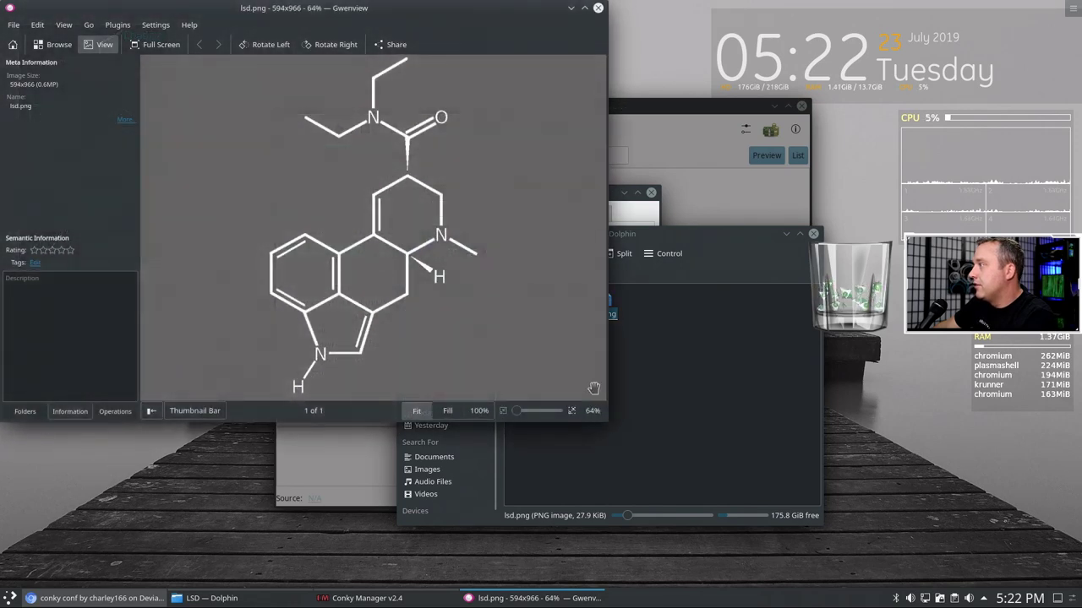
{"action": "left_click", "coordinate": [598, 8]}
{"action": "left_click", "coordinate": [600, 342]}
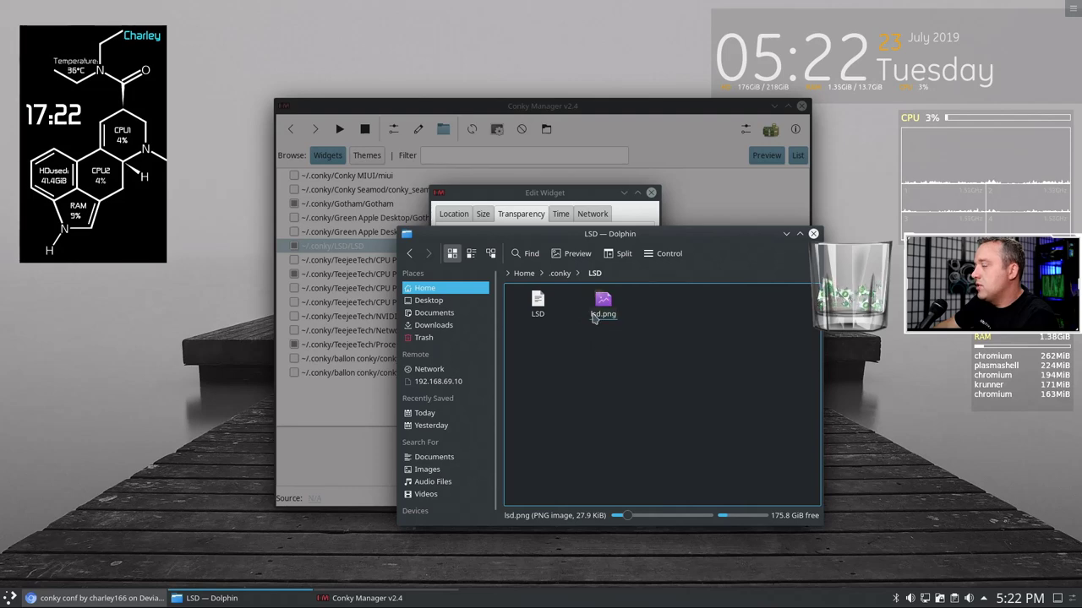
{"action": "left_click", "coordinate": [744, 264]}
- Close Dolphin and set the LSD widget's transparency to Pseudo-Transparent
{"action": "left_click", "coordinate": [813, 233]}
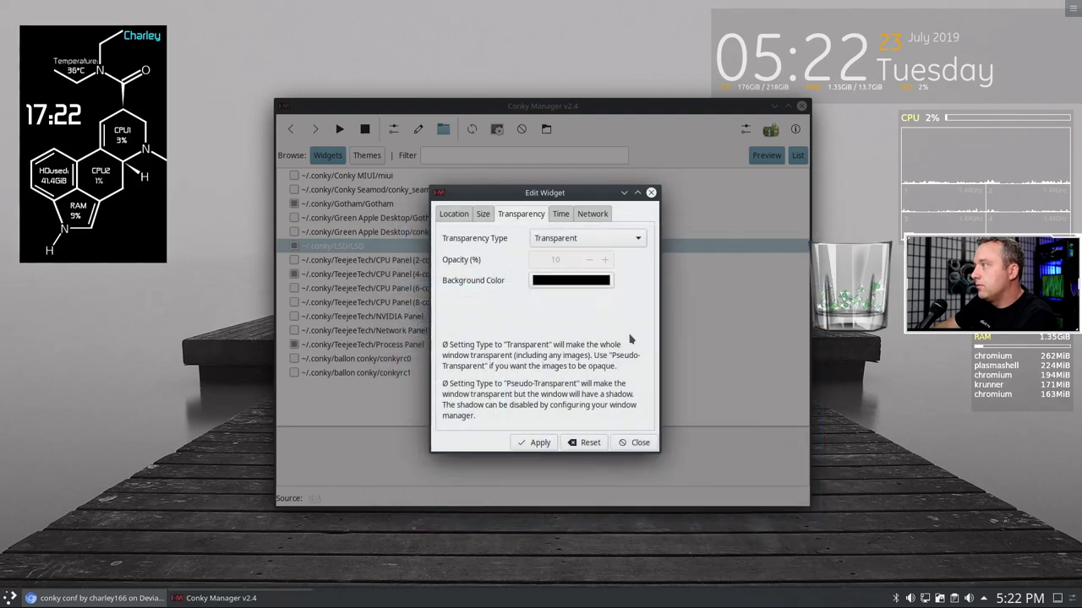
{"action": "left_click", "coordinate": [600, 240]}
{"action": "left_click", "coordinate": [572, 252]}
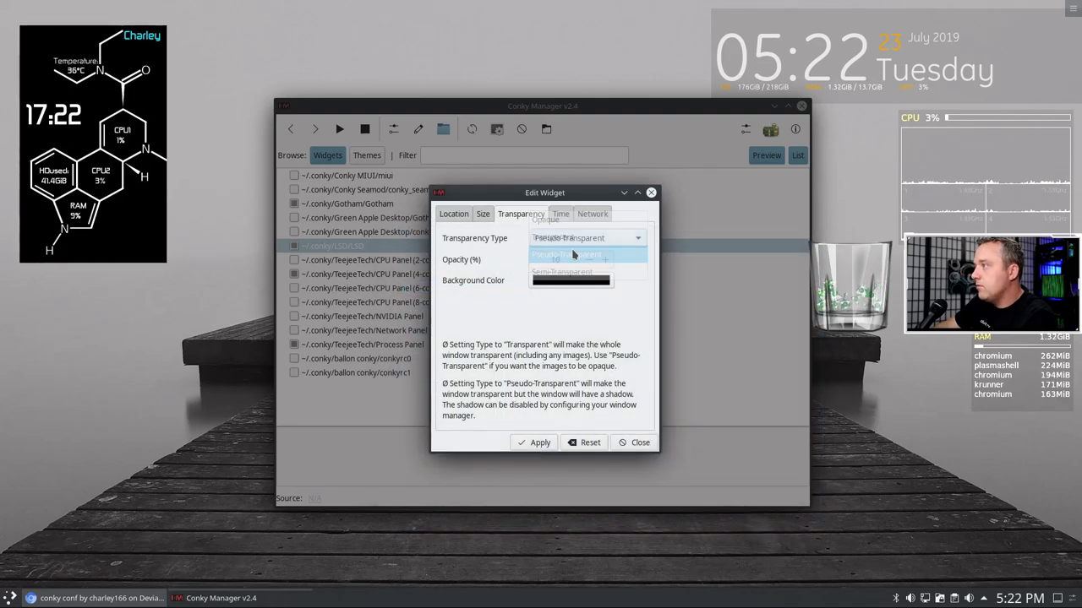
{"action": "left_click", "coordinate": [538, 443]}
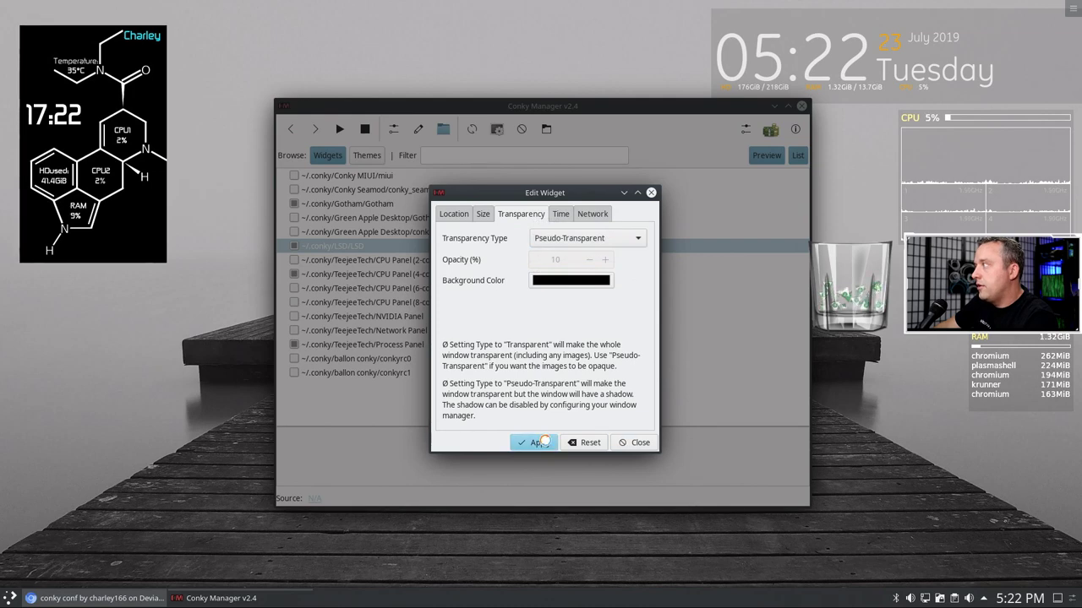
- Set the widget's background colour to white after cancelling a custom colour pick
{"action": "left_click", "coordinate": [577, 284]}
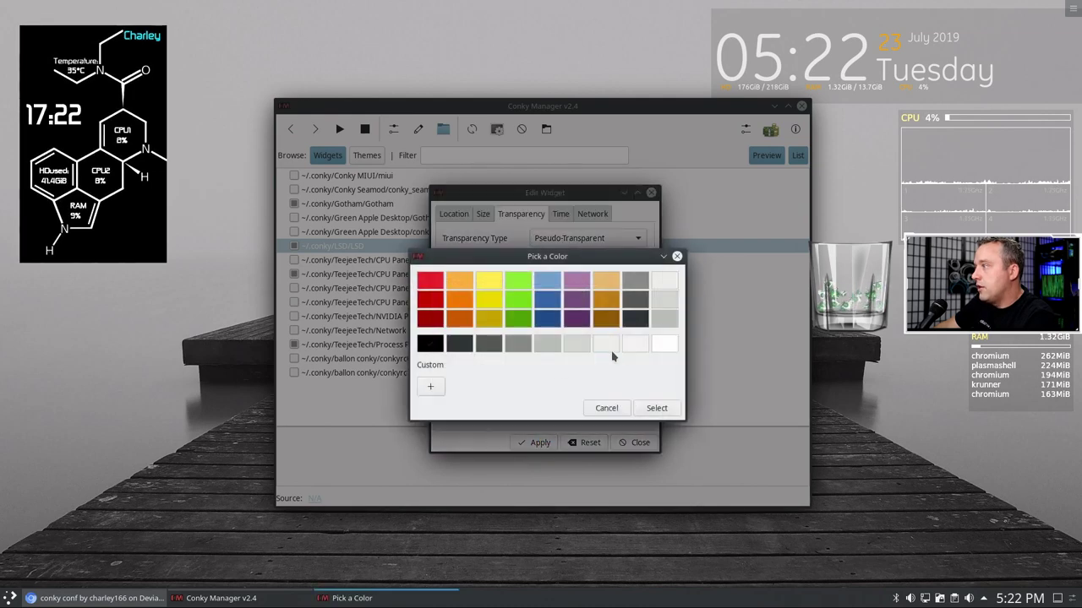
{"action": "left_click", "coordinate": [429, 388]}
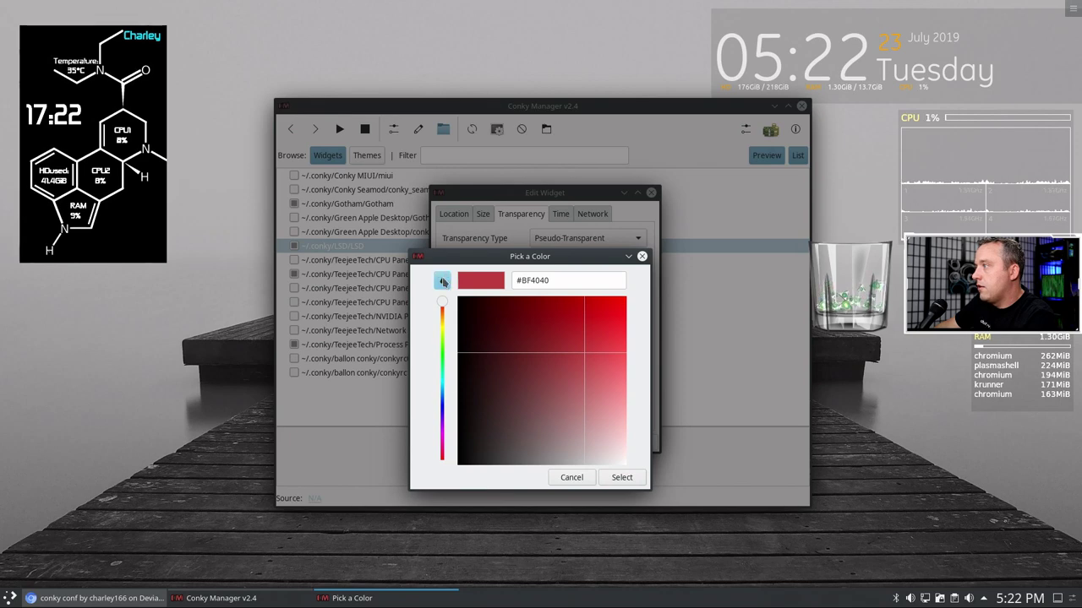
{"action": "left_click", "coordinate": [443, 282]}
{"action": "left_click", "coordinate": [571, 477]}
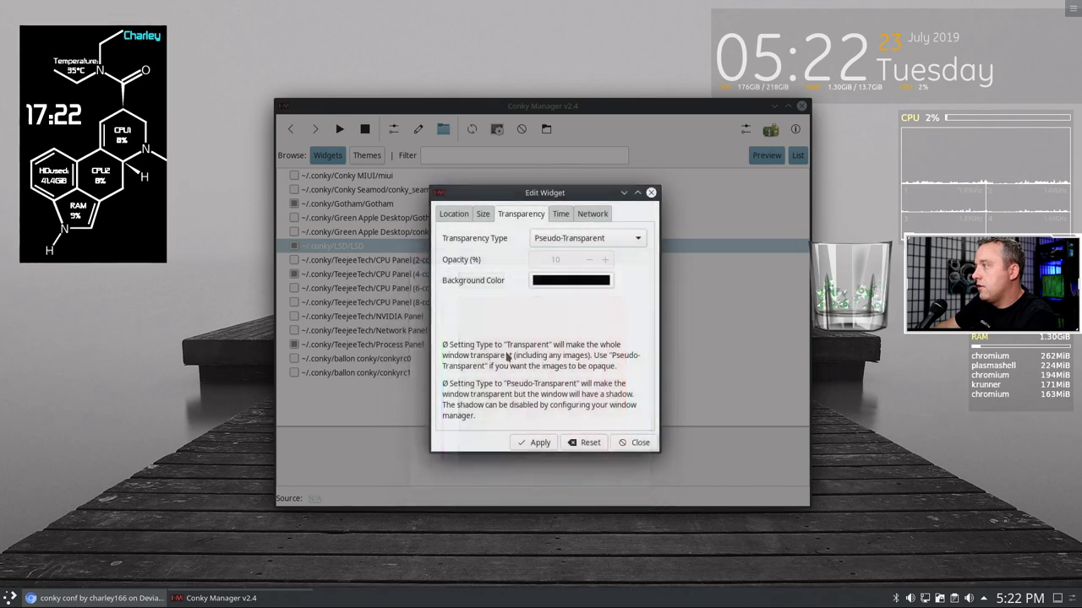
{"action": "left_click", "coordinate": [569, 281]}
{"action": "left_click", "coordinate": [666, 348]}
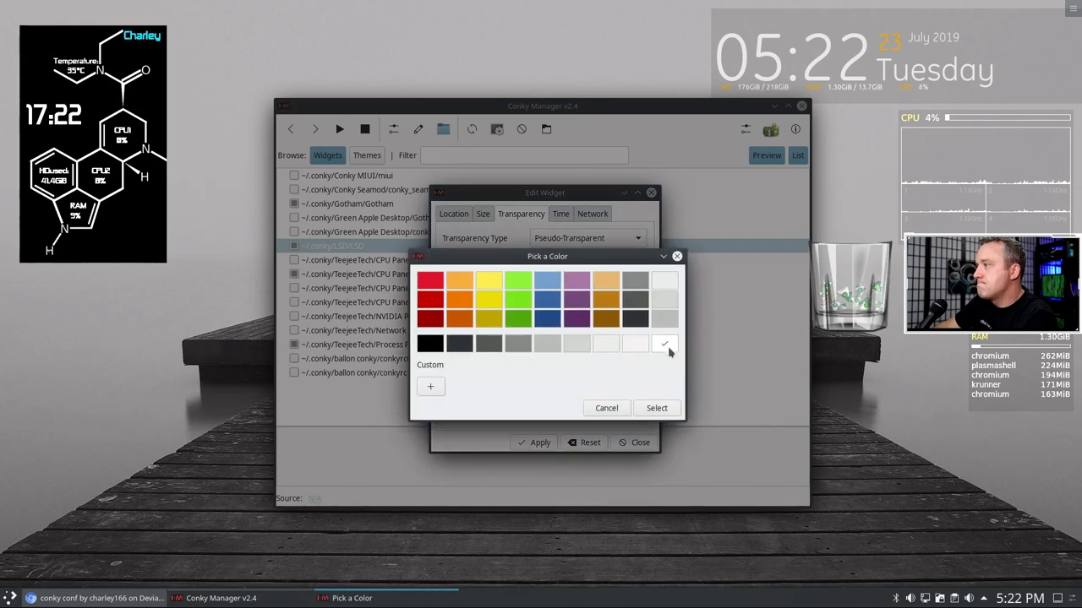
{"action": "left_click", "coordinate": [657, 411]}
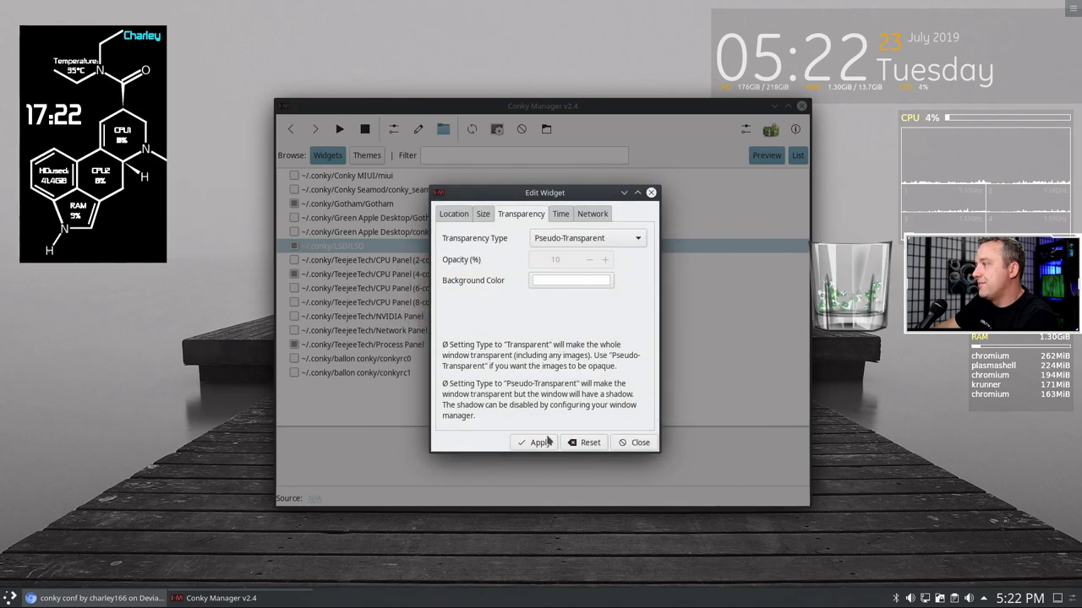
{"action": "left_click", "coordinate": [546, 442]}
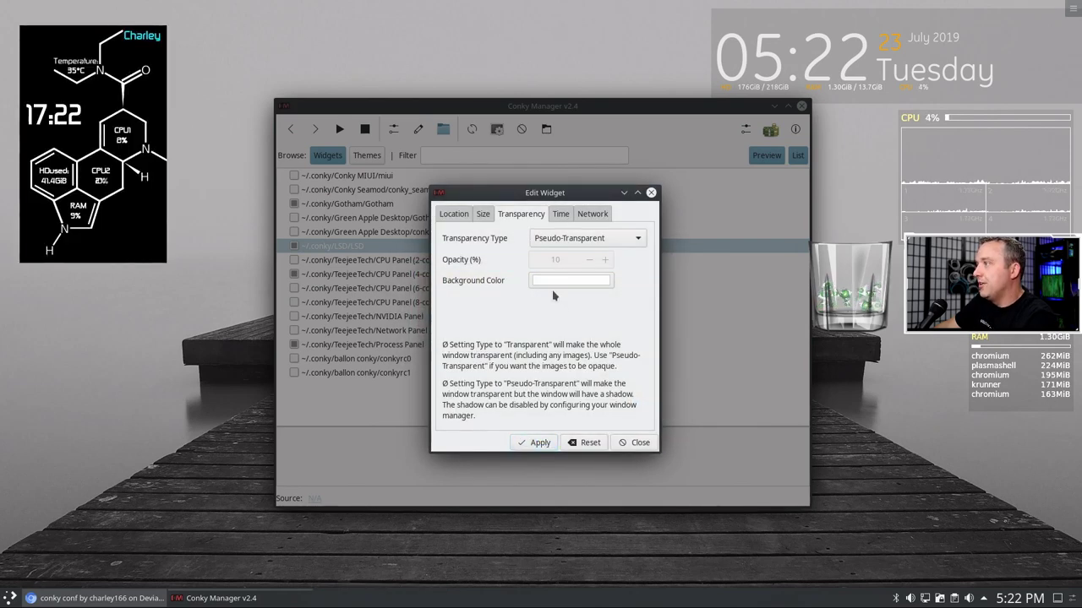
- Try Semi-Transparent for the widget, then revert to Pseudo-Transparent
{"action": "left_click", "coordinate": [583, 238]}
{"action": "left_click", "coordinate": [585, 240]}
{"action": "left_click", "coordinate": [585, 240]}
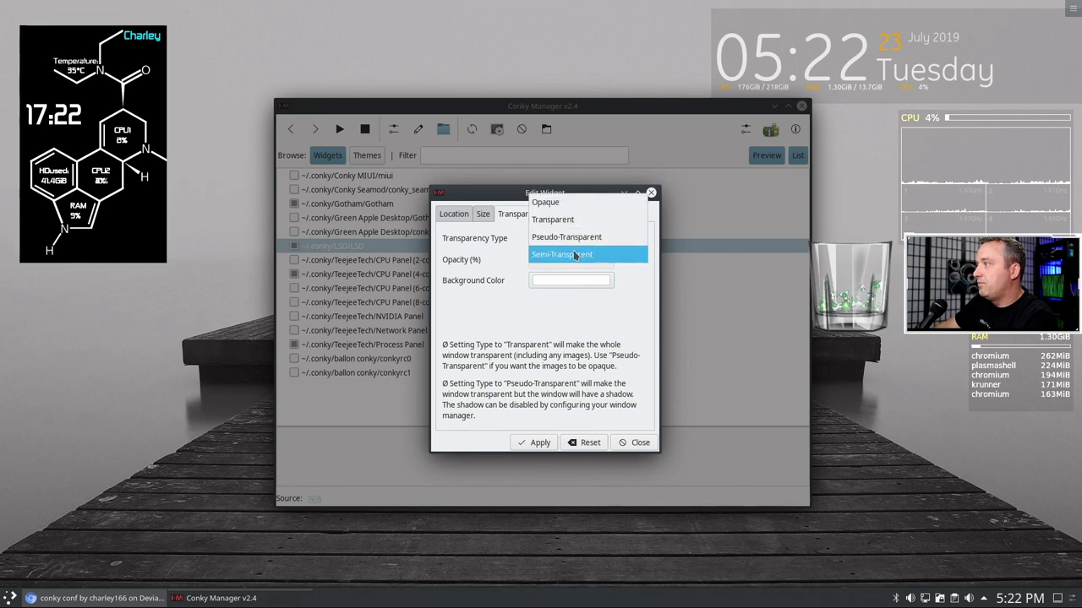
{"action": "left_click", "coordinate": [575, 255]}
{"action": "left_click", "coordinate": [521, 440]}
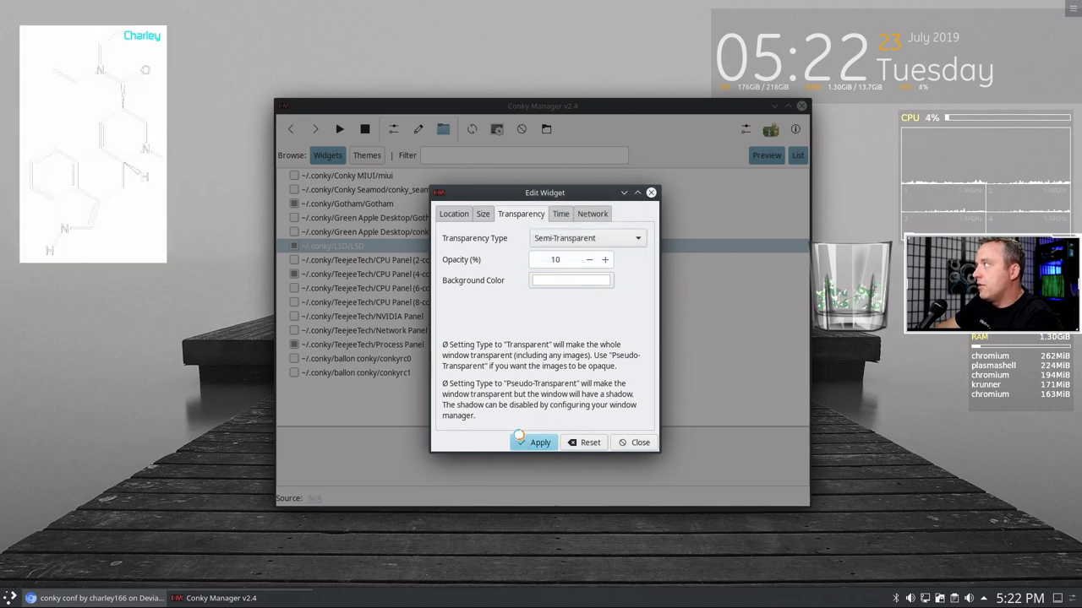
{"action": "left_click", "coordinate": [583, 240]}
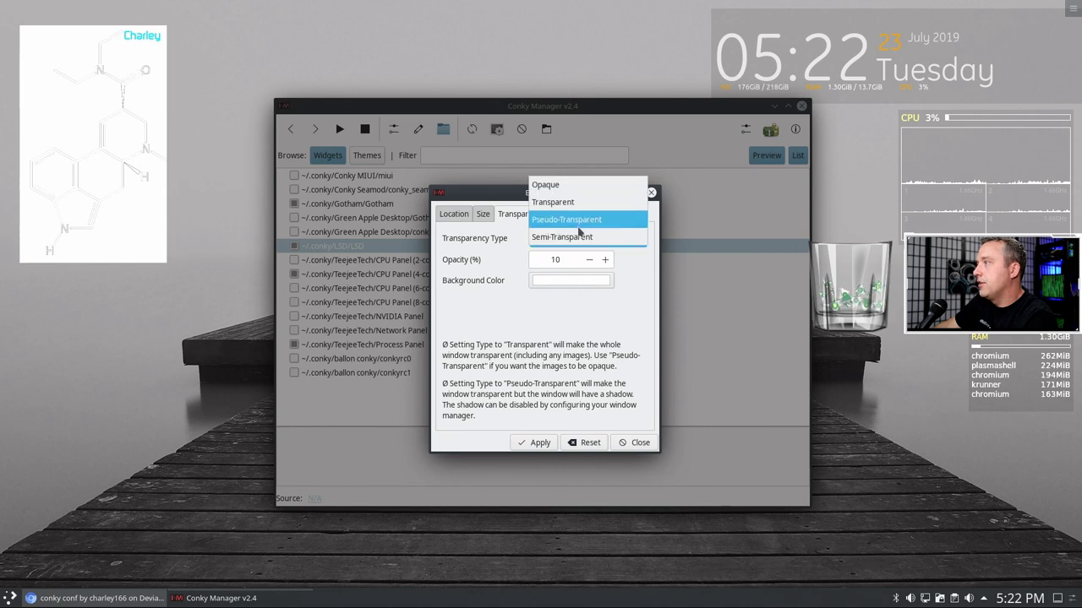
{"action": "left_click", "coordinate": [578, 221]}
{"action": "left_click", "coordinate": [534, 442]}
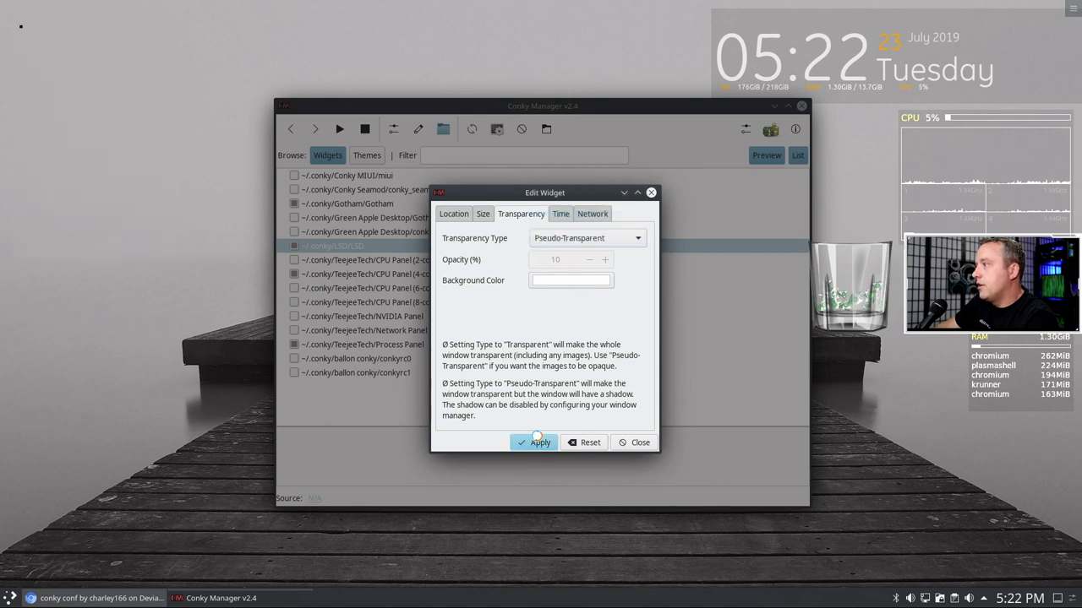
- Cancel a custom background colour and close the Edit Widget settings
{"action": "left_click", "coordinate": [549, 281]}
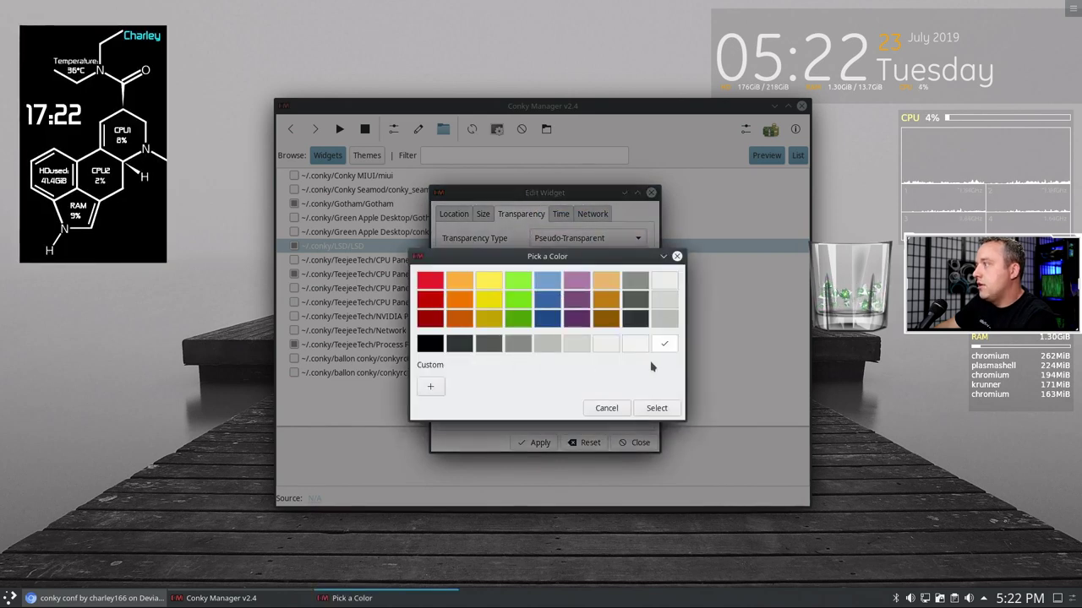
{"action": "left_click", "coordinate": [430, 386]}
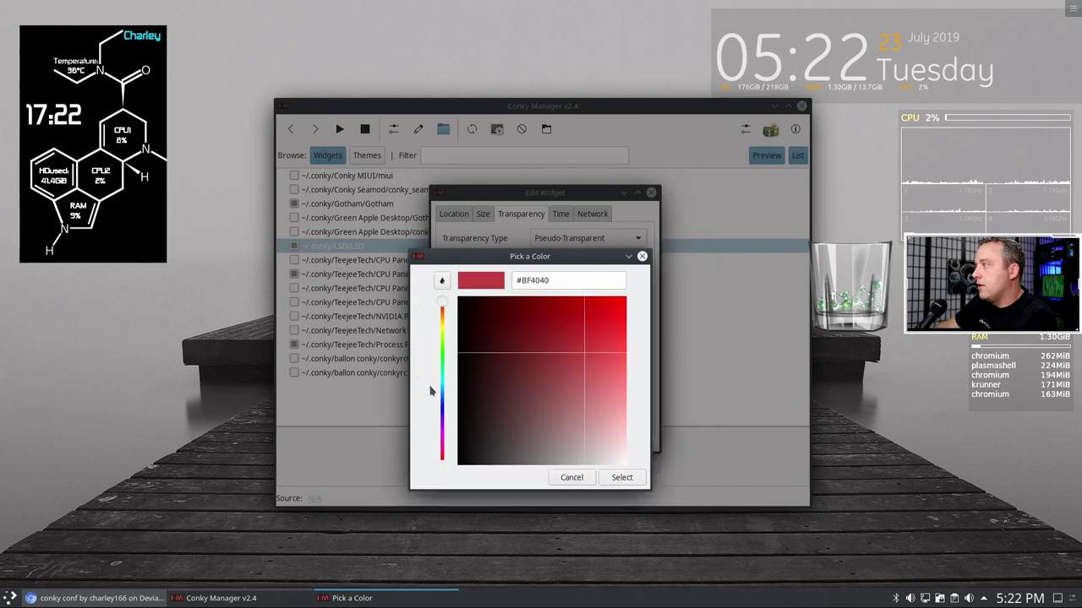
{"action": "left_click", "coordinate": [571, 479]}
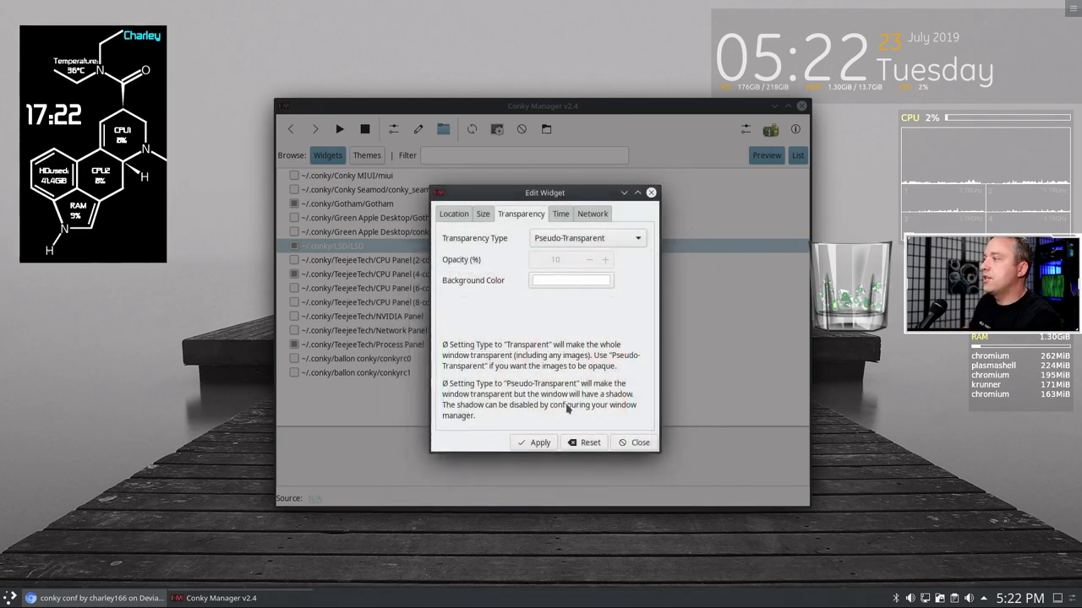
{"action": "left_click", "coordinate": [631, 440]}
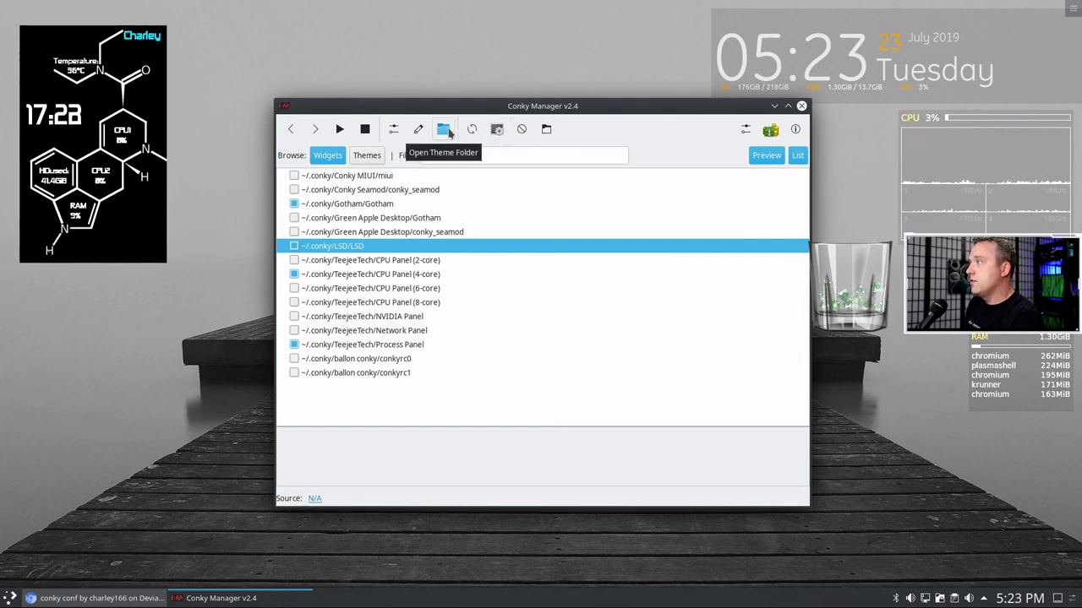
- Open the LSD theme folder from Conky Manager and open the LSD config in Kate
{"action": "left_click", "coordinate": [450, 131]}
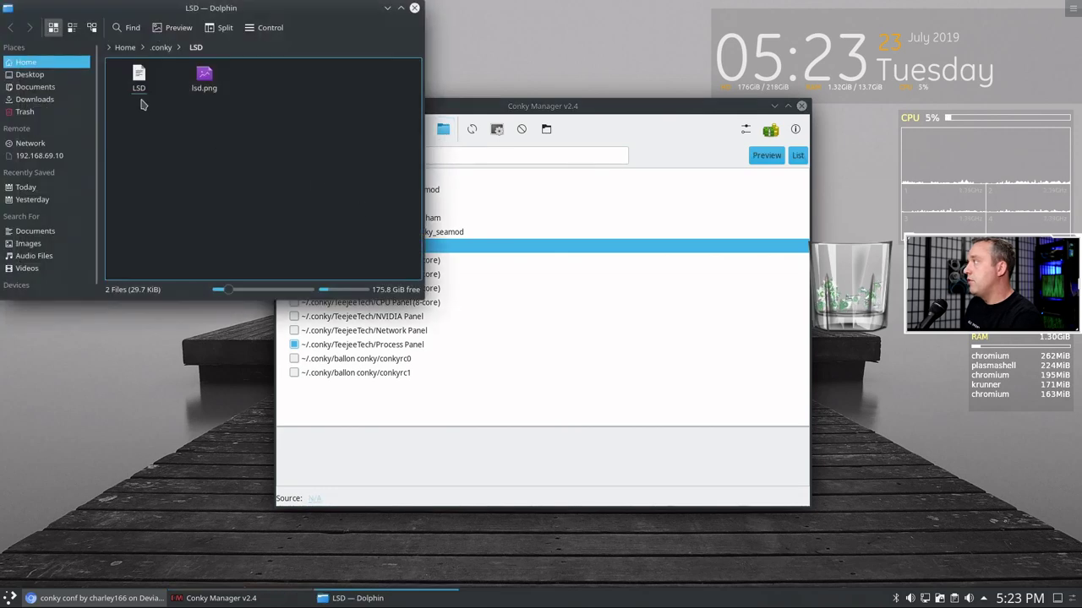
{"action": "left_click", "coordinate": [140, 79]}
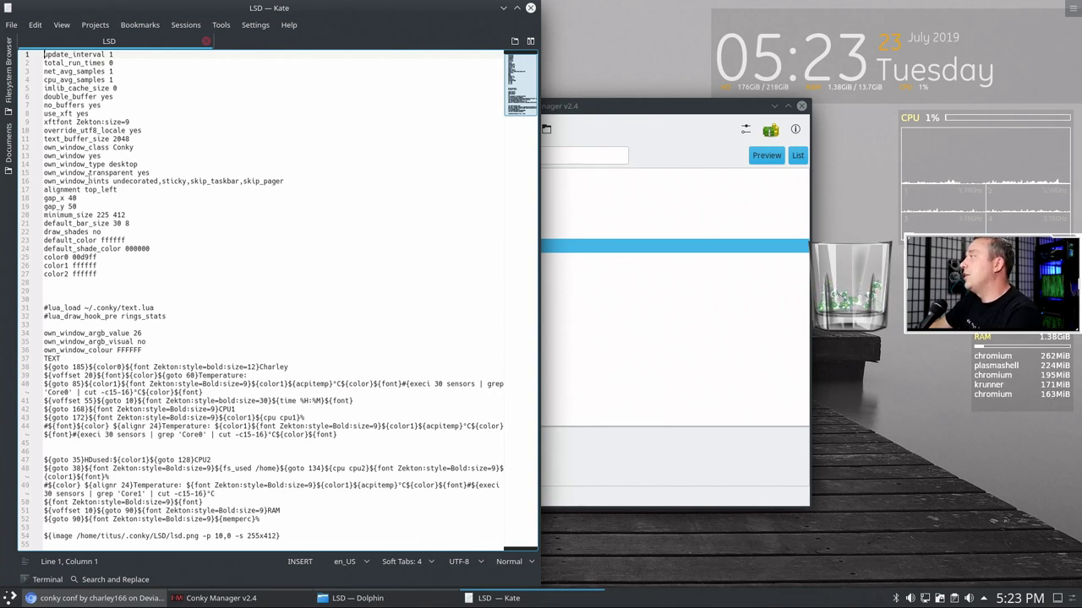
- Close Dolphin, tile Kate's LSD config to the left half, and select Gotham in Conky Manager
{"action": "left_click", "coordinate": [116, 172]}
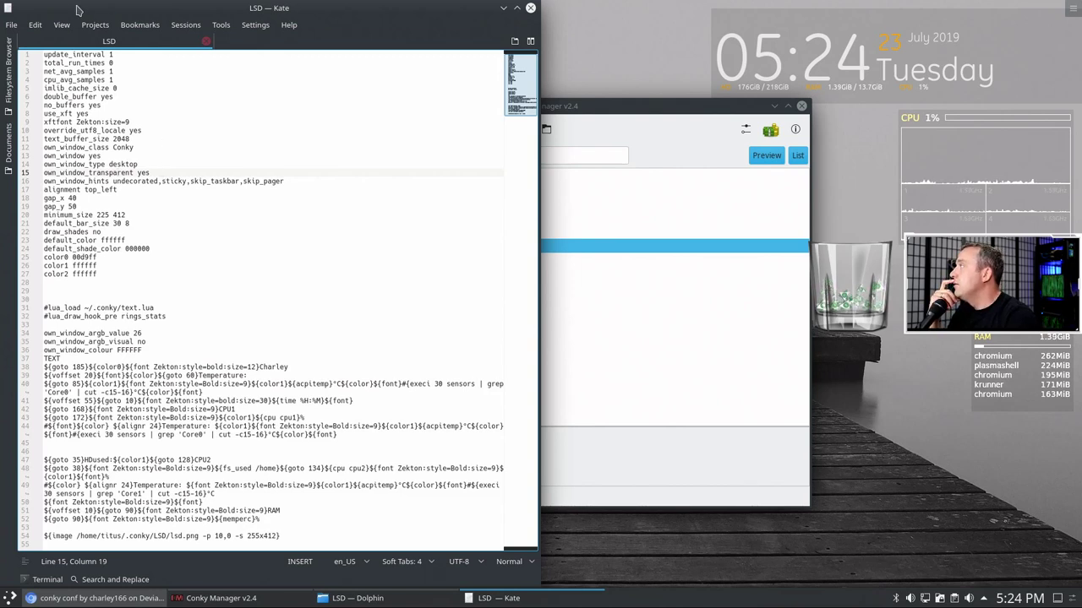
{"action": "left_click_drag", "start_coordinate": [76, 9], "coordinate": [380, 25]}
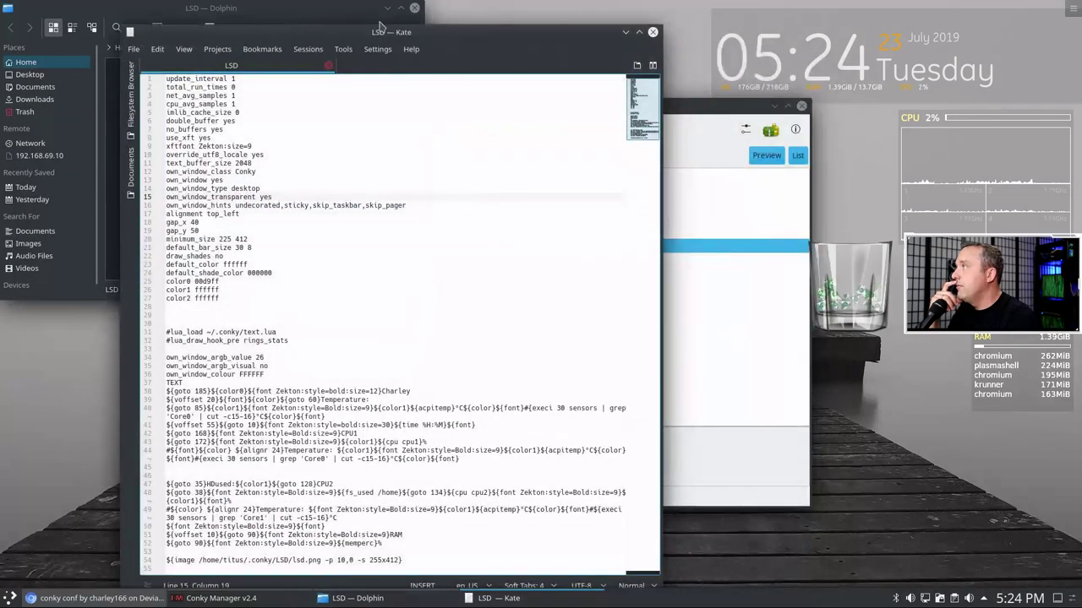
{"action": "left_click", "coordinate": [414, 7]}
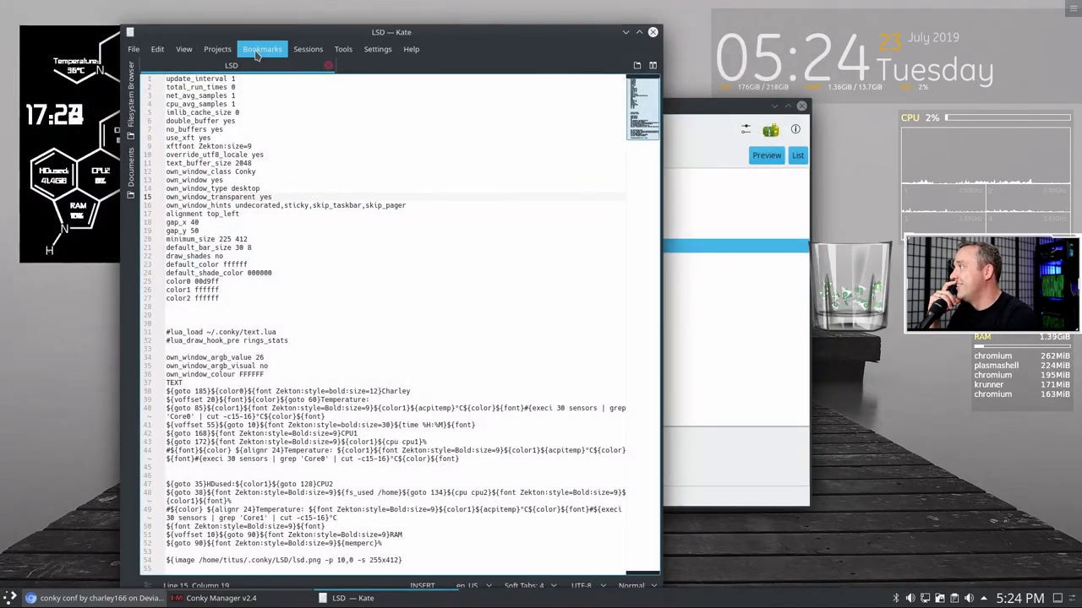
{"action": "left_click_drag", "start_coordinate": [452, 32], "coordinate": [500, 32]}
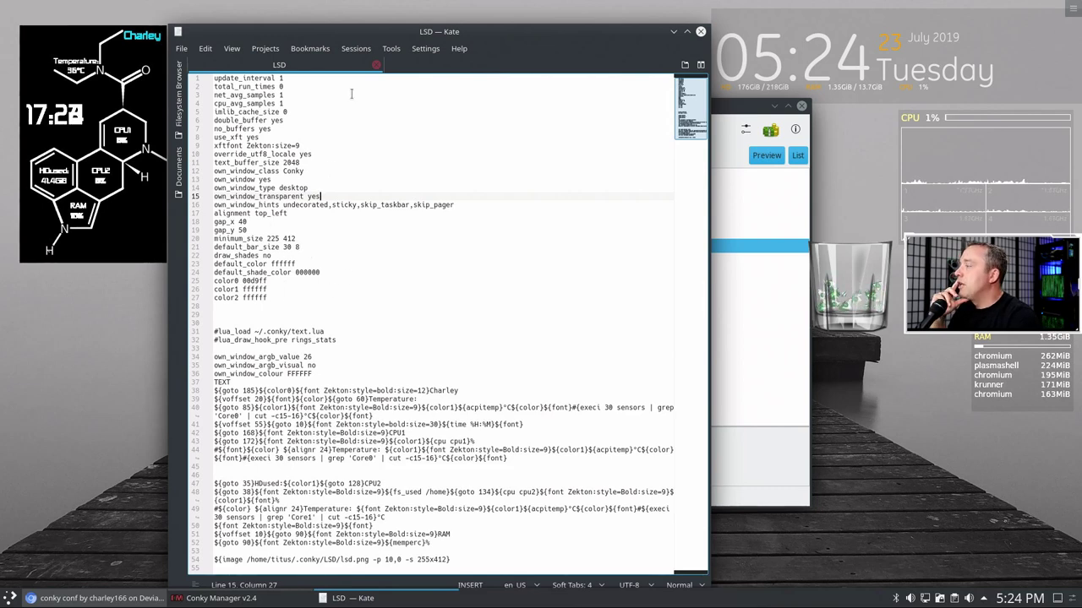
{"action": "key", "text": "super+Left"}
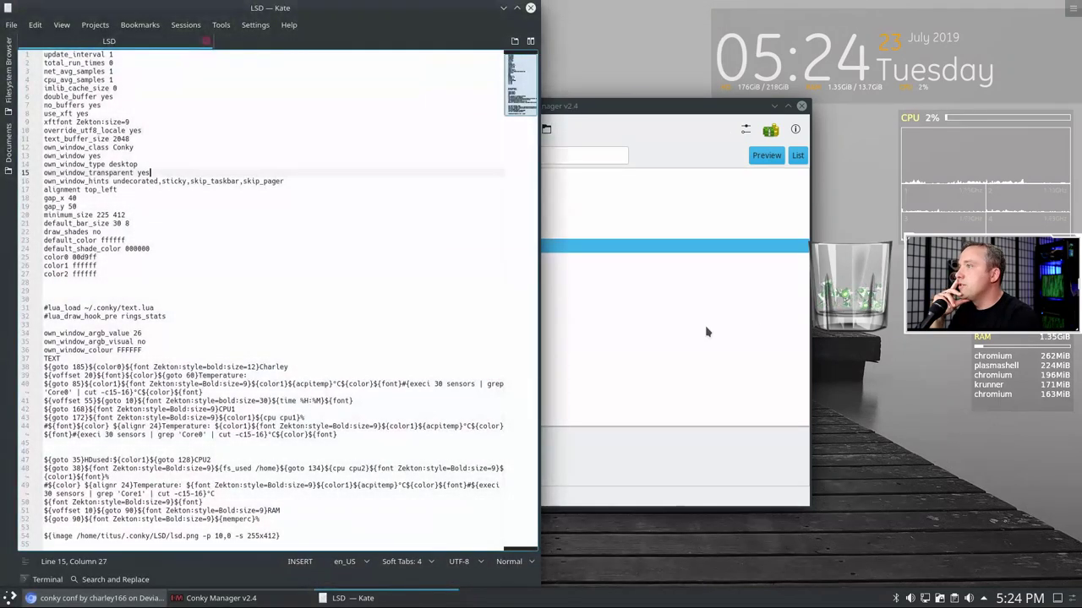
{"action": "left_click", "coordinate": [706, 332]}
{"action": "left_click", "coordinate": [365, 207]}
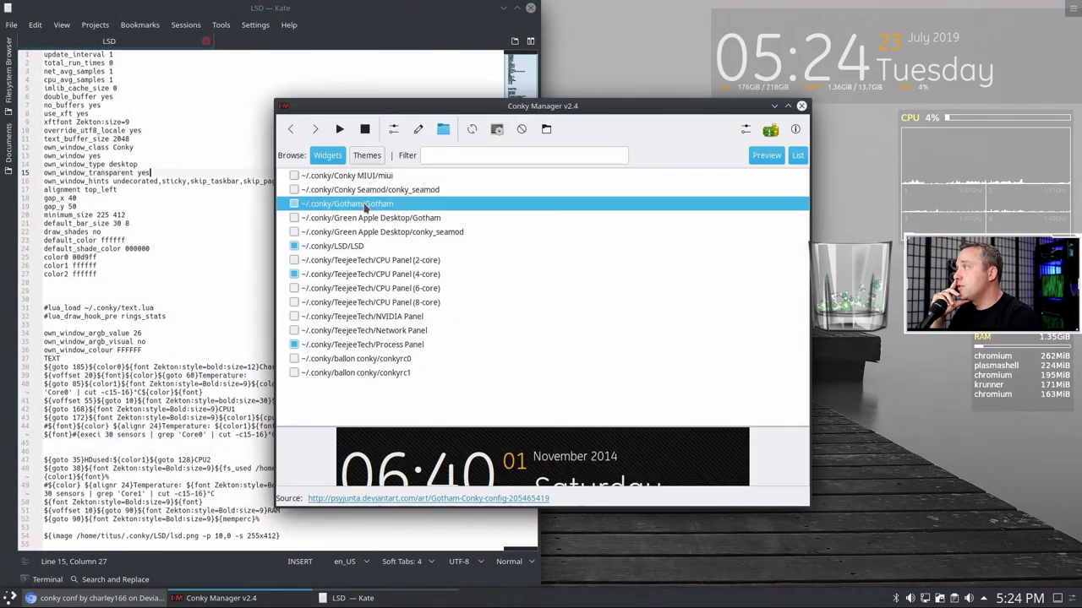
- Open the Gotham config from its ~/.conky/Gotham folder in Kate, maximized
{"action": "left_click", "coordinate": [443, 129]}
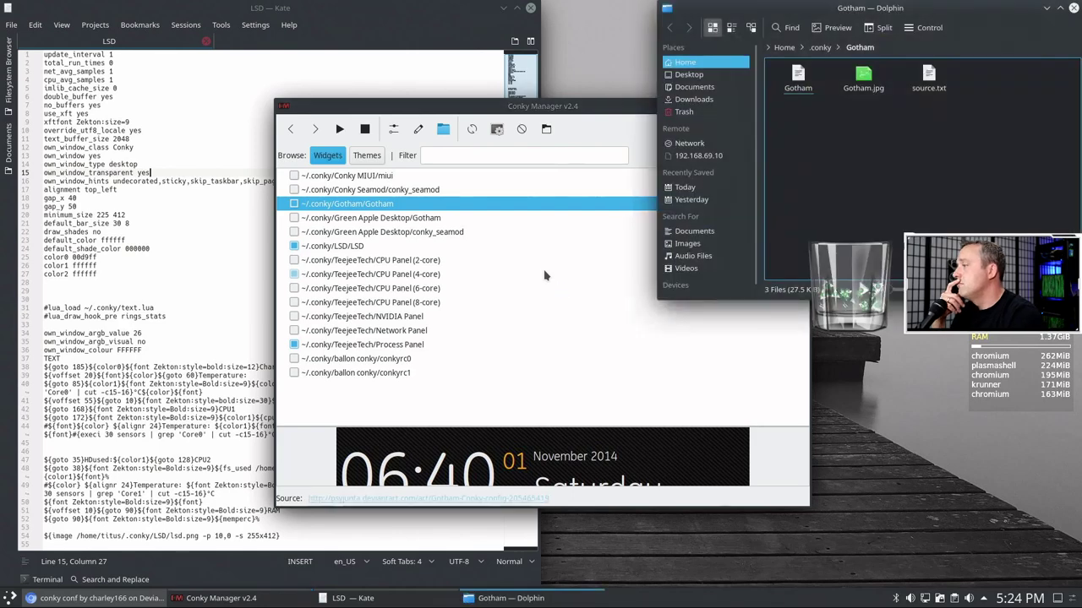
{"action": "left_click", "coordinate": [798, 84]}
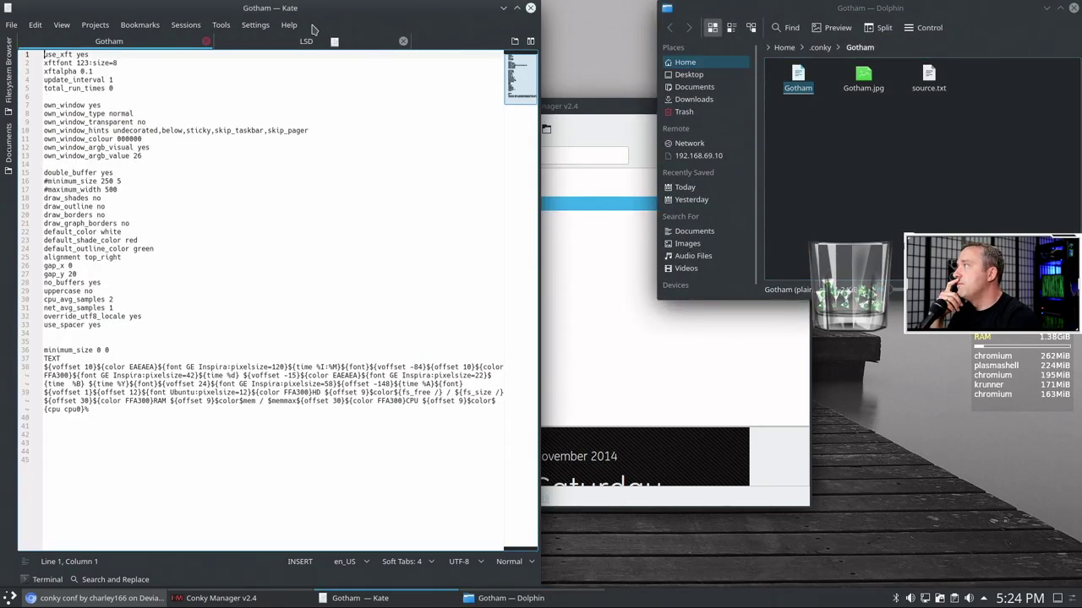
{"action": "left_click", "coordinate": [517, 7]}
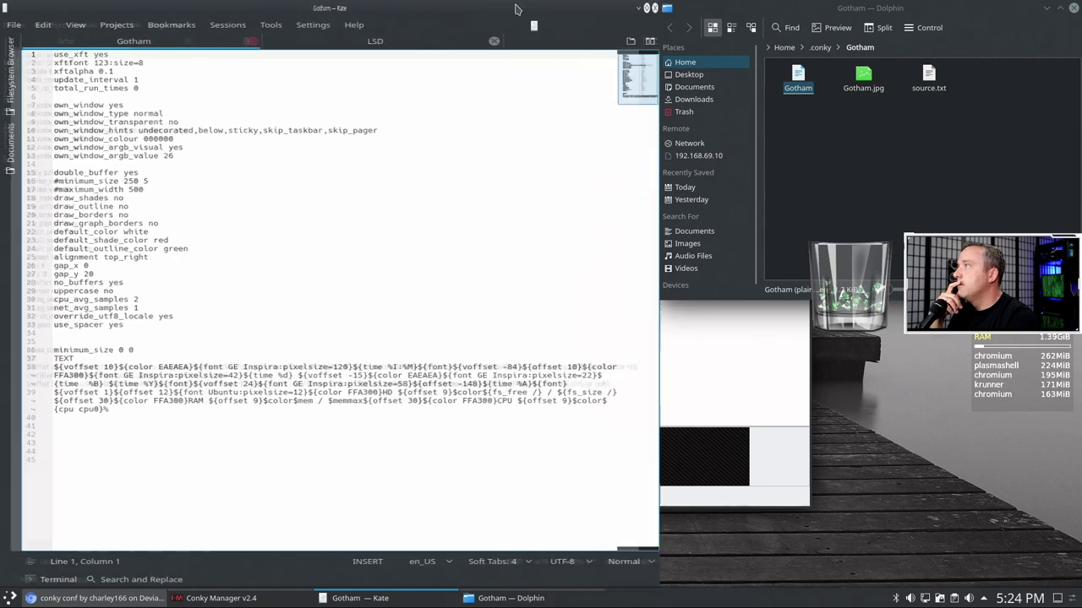
- Split Kate vertically and load the Gotham config into the left view
{"action": "left_click", "coordinate": [1073, 41]}
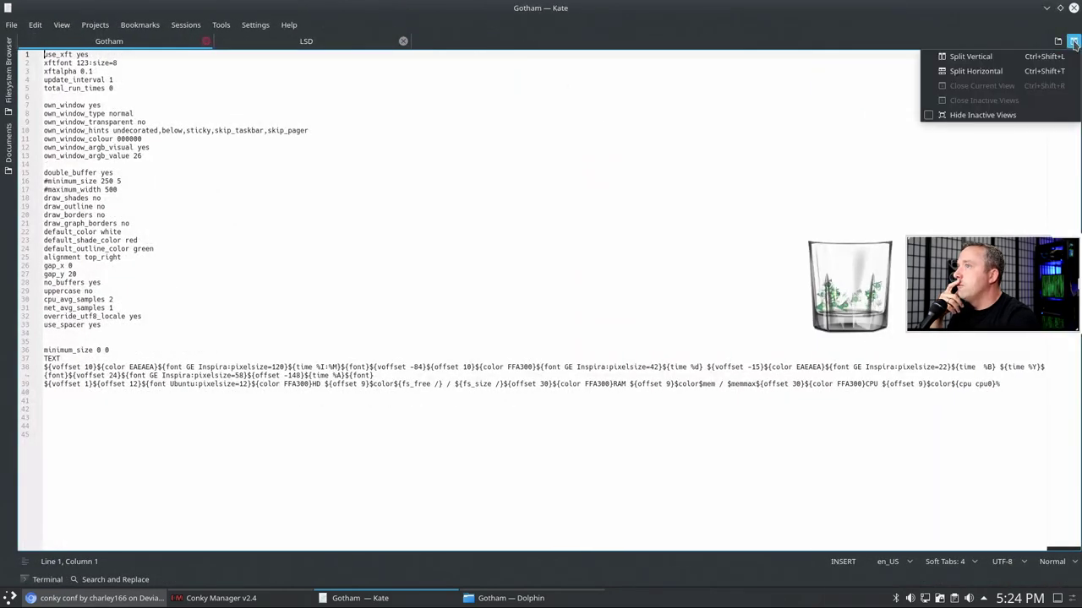
{"action": "left_click", "coordinate": [972, 57]}
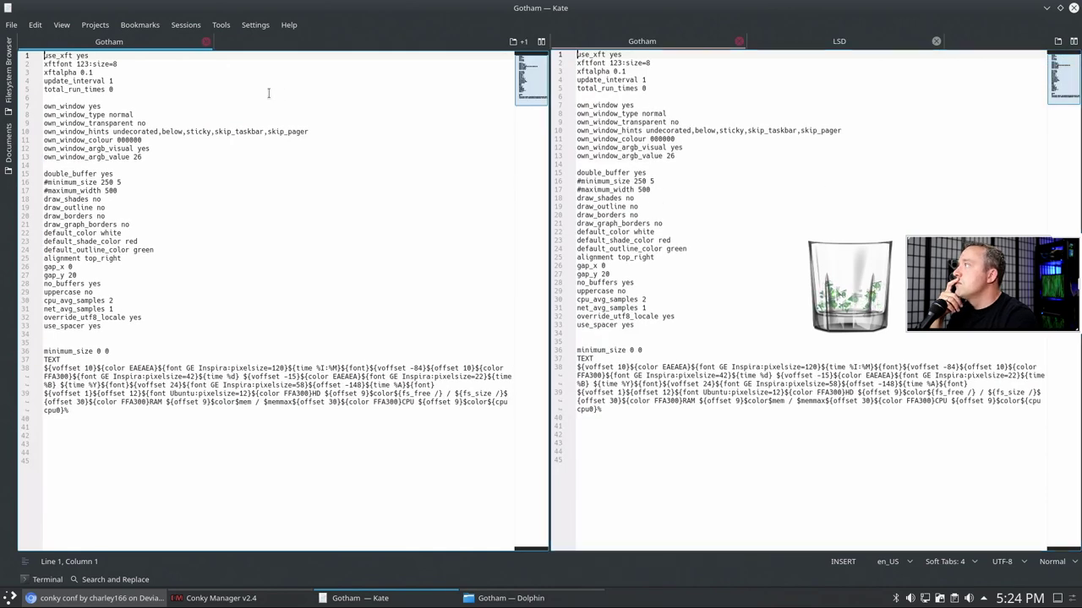
{"action": "left_click", "coordinate": [741, 42]}
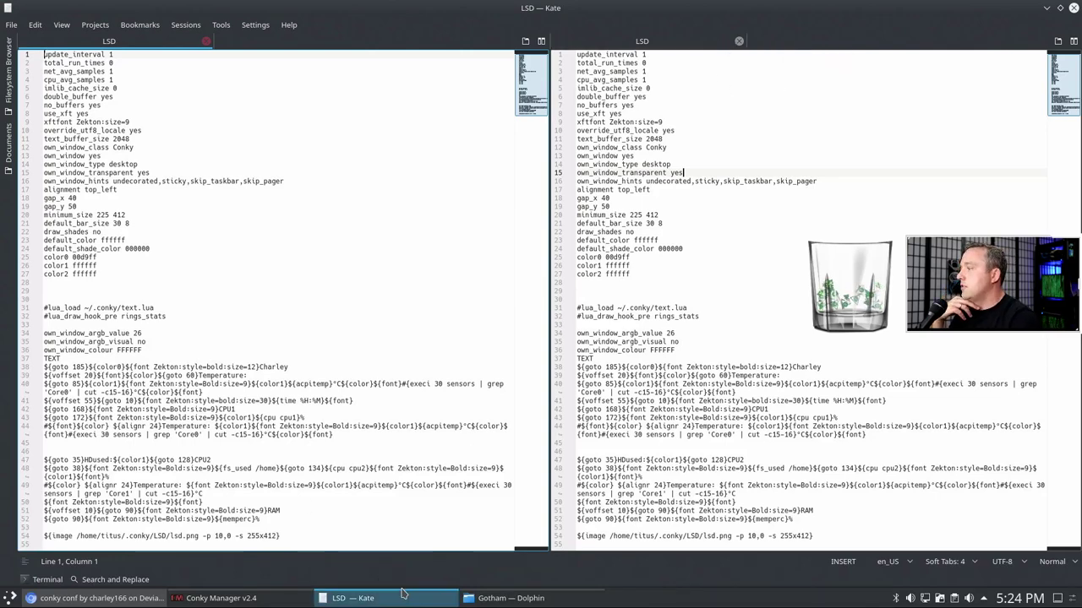
{"action": "left_click", "coordinate": [501, 600]}
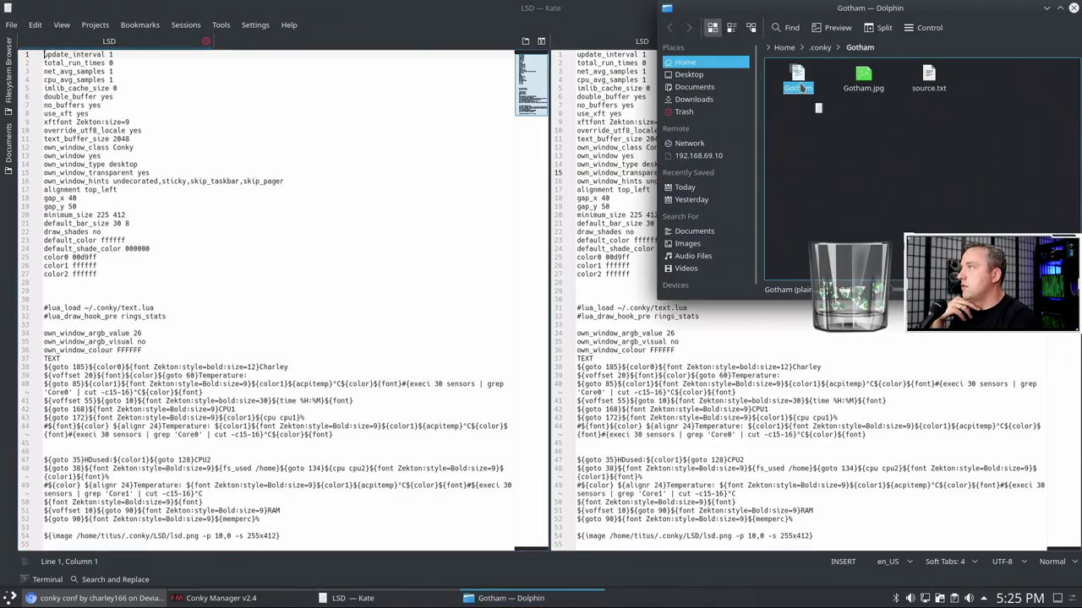
{"action": "double_click", "coordinate": [810, 91]}
- Compare Gotham's #maximum_width 500 line with LSD's own_window_class Conky line
{"action": "left_click", "coordinate": [229, 187]}
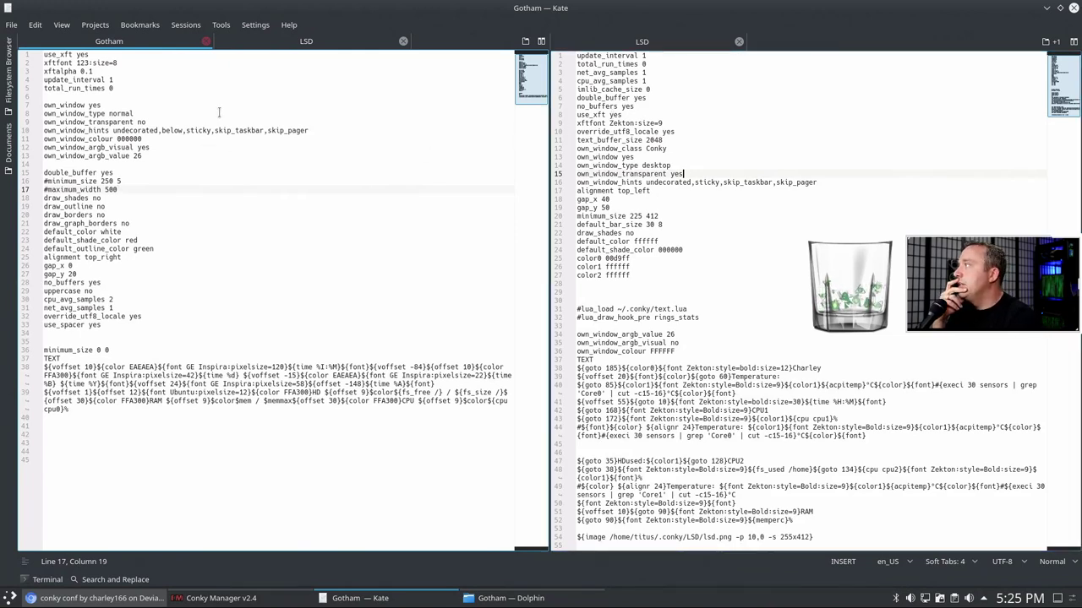
{"action": "left_click", "coordinate": [664, 56]}
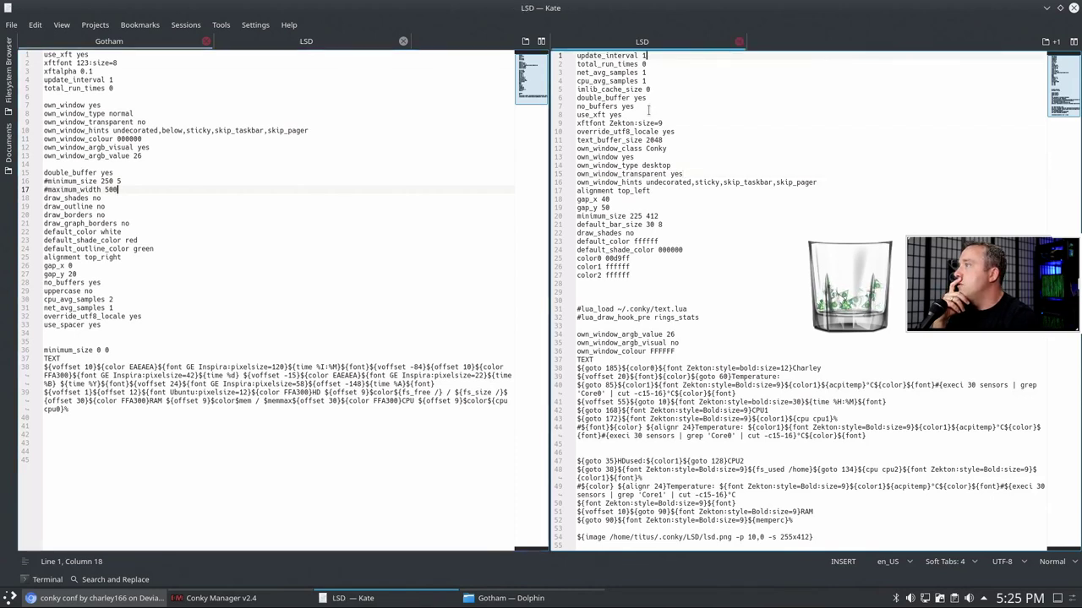
{"action": "left_click", "coordinate": [668, 149]}
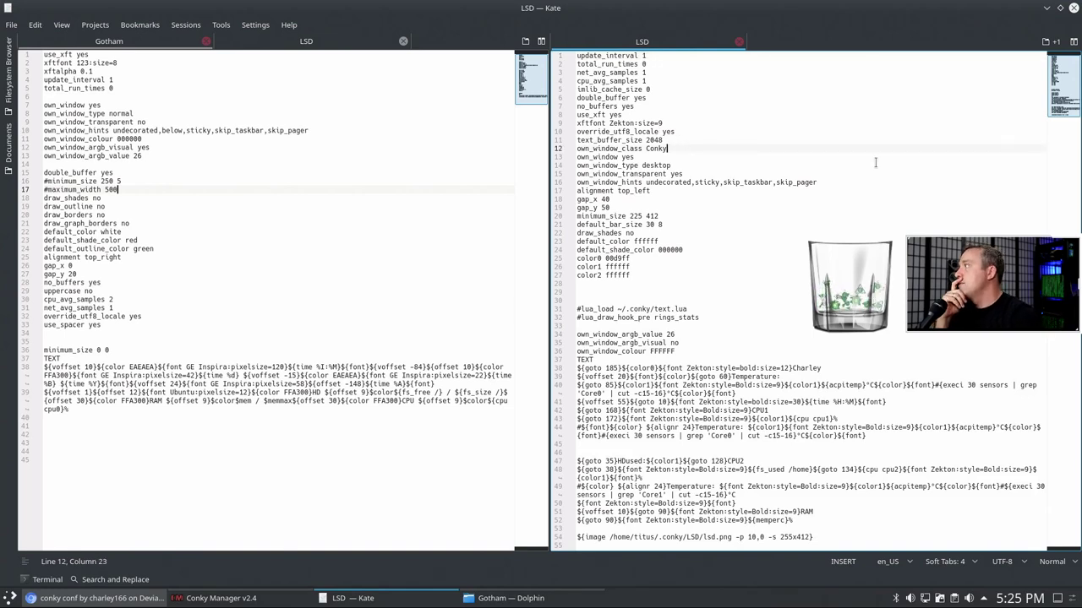
- Set own_window_type to normal and own_window_transparent to no in the LSD config
{"action": "key", "text": "Home"}
{"action": "key", "text": "Return"}
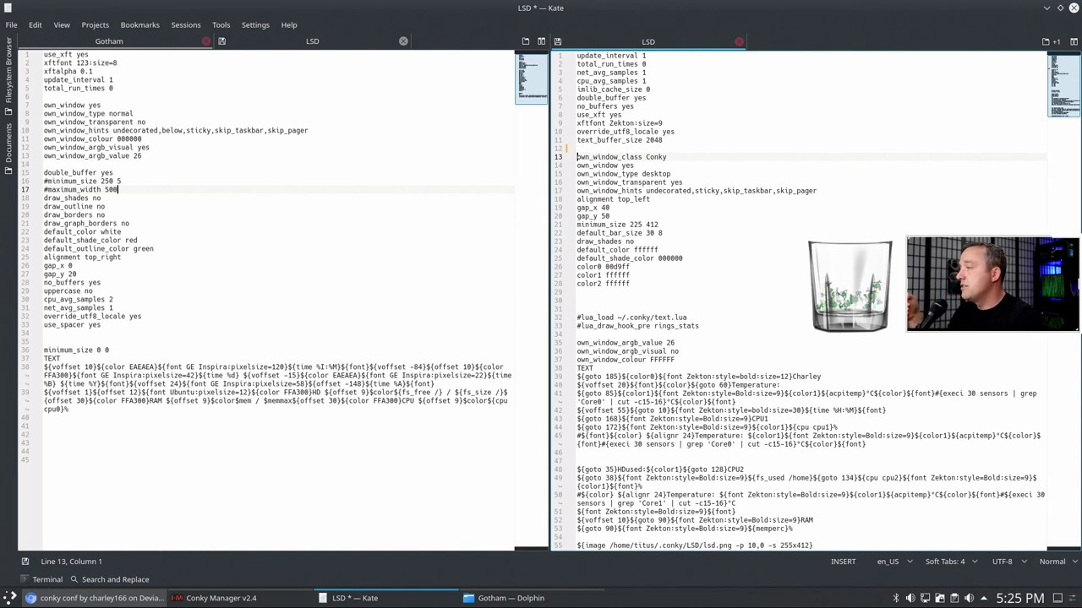
{"action": "left_click", "coordinate": [577, 165]}
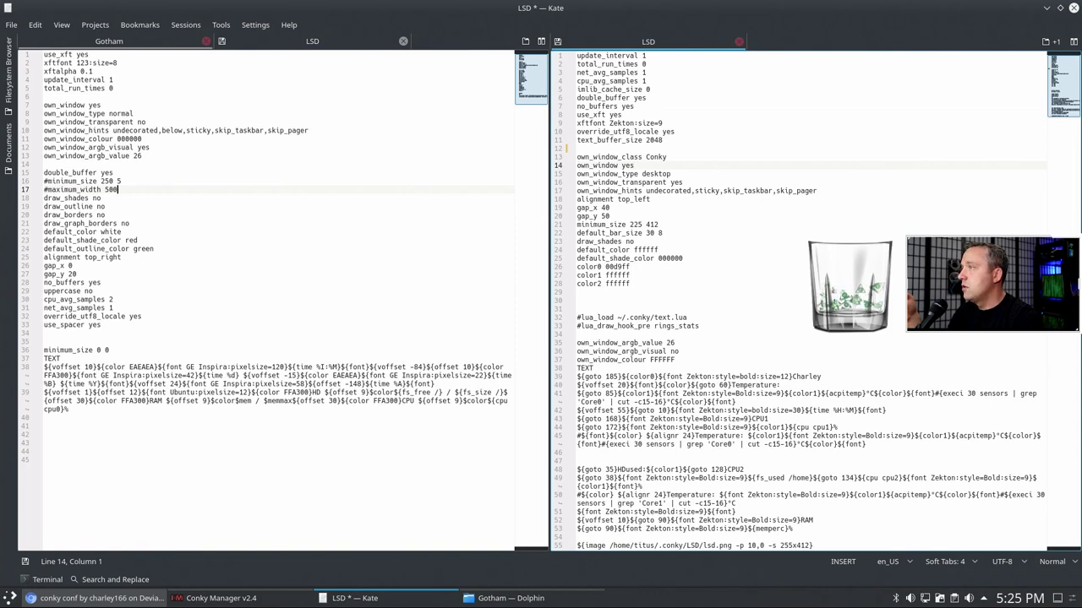
{"action": "left_click", "coordinate": [577, 173]}
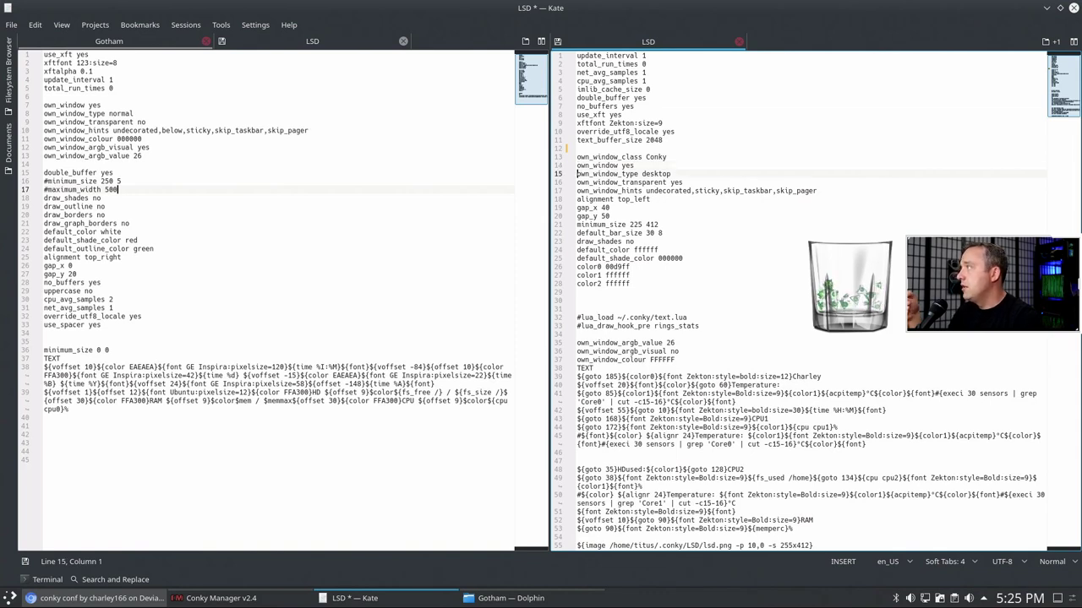
{"action": "left_click", "coordinate": [671, 173]}
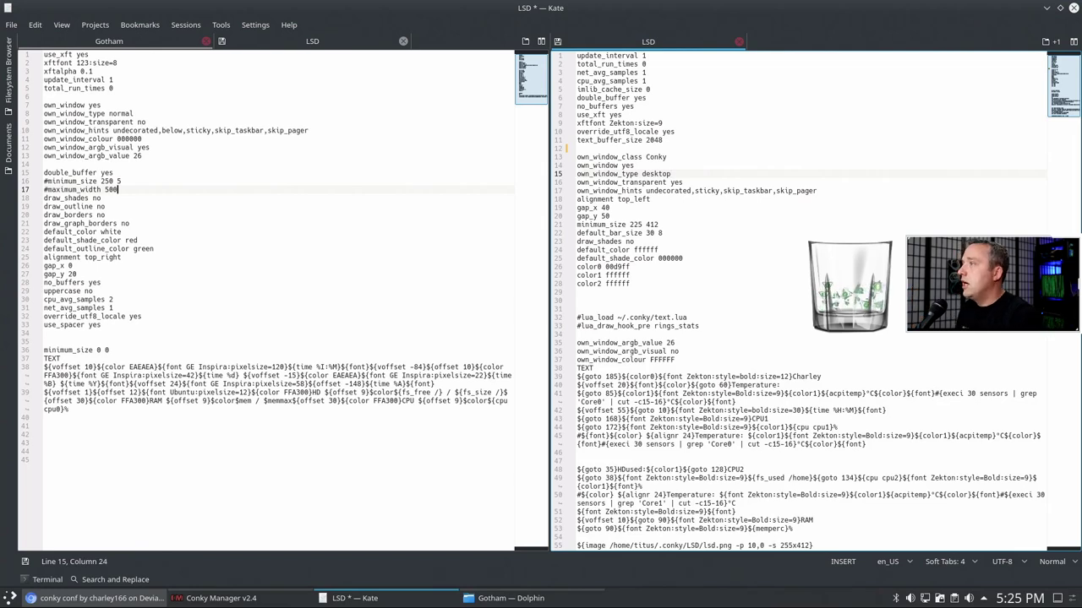
{"action": "key", "text": "BackSpace"}
{"action": "key", "text": "BackSpace"}
{"action": "key", "text": "BackSpace"}
{"action": "key", "text": "BackSpace"}
{"action": "key", "text": "BackSpace"}
{"action": "key", "text": "BackSpace"}
{"action": "type", "text": "normal"}
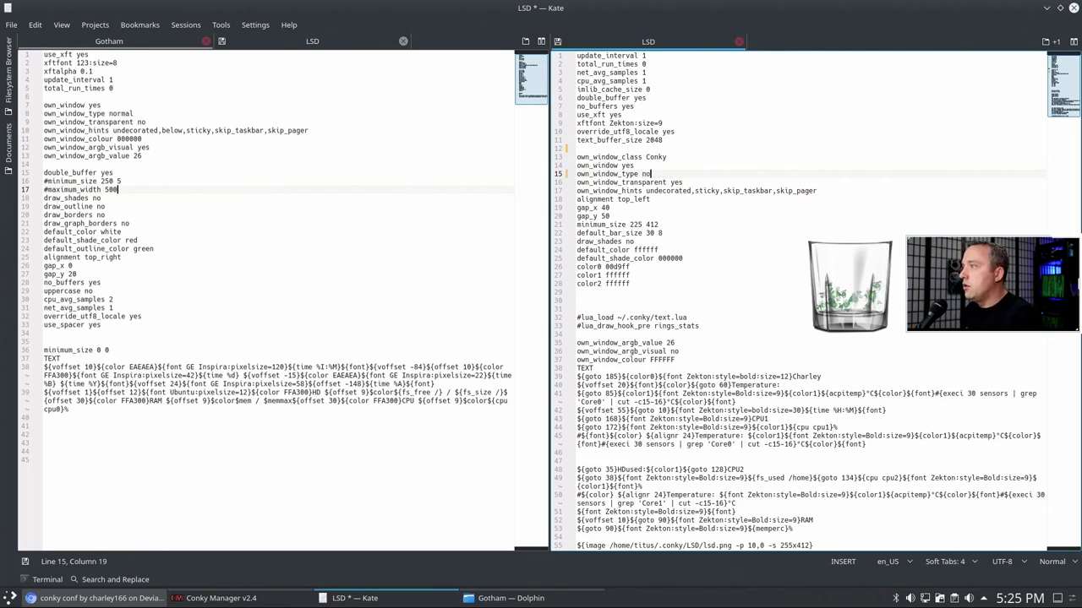
{"action": "left_click", "coordinate": [667, 182]}
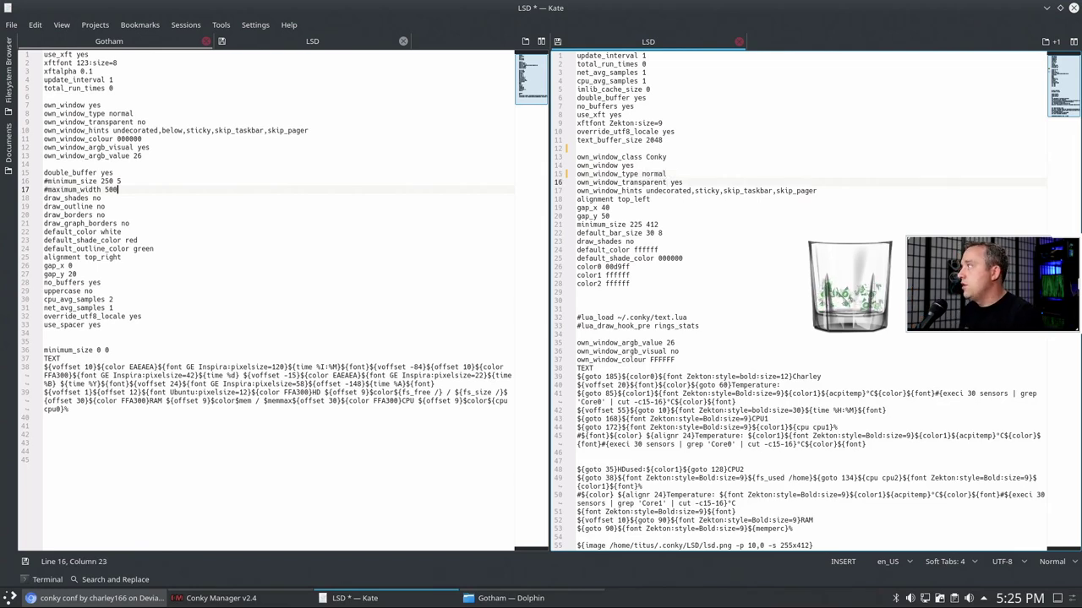
{"action": "key", "text": "Right"}
{"action": "key", "text": "shift+End"}
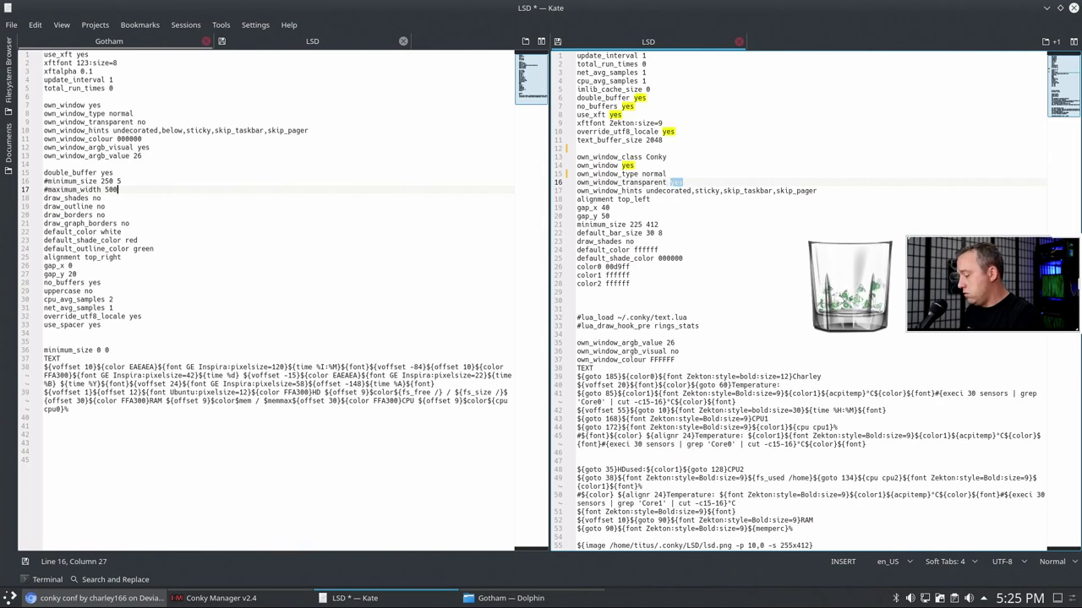
{"action": "type", "text": "no"}
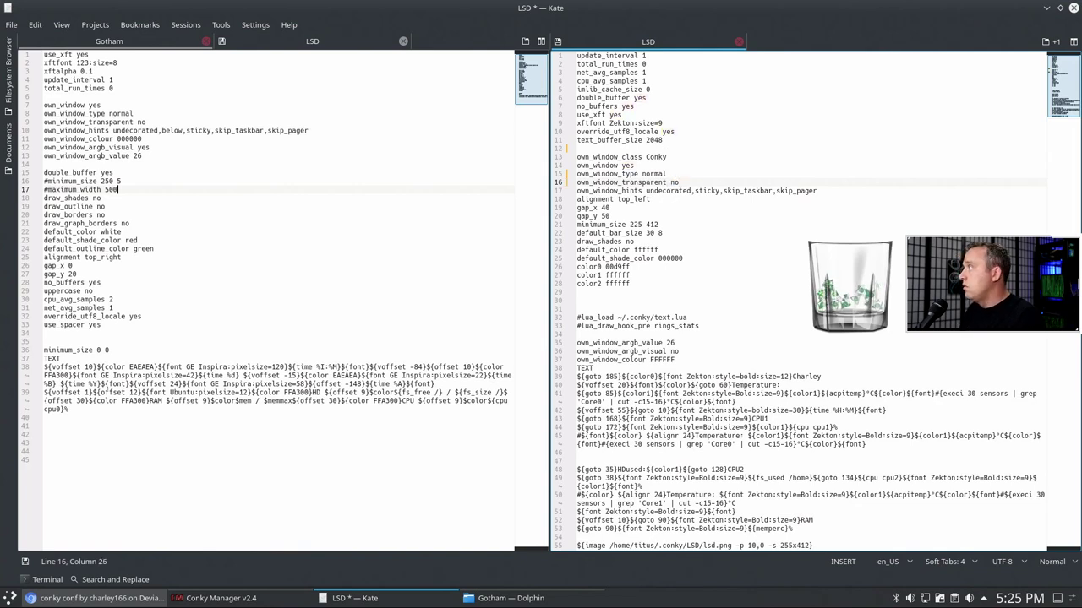
- Move the three ARGB and window colour lines up into the window settings block
{"action": "key", "text": "Down"}
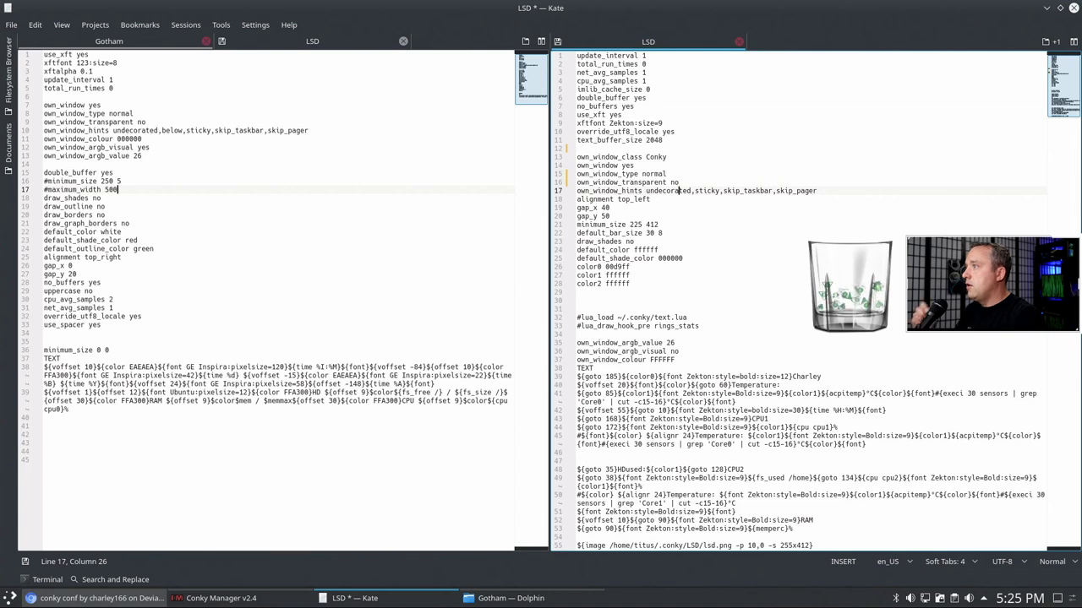
{"action": "key", "text": "Down"}
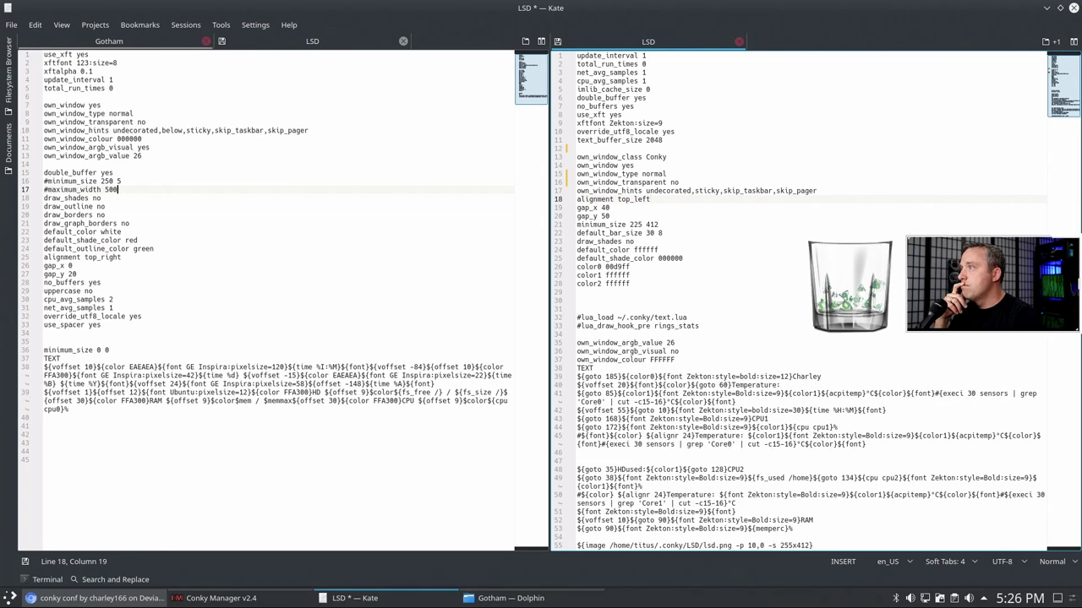
{"action": "key", "text": "Return"}
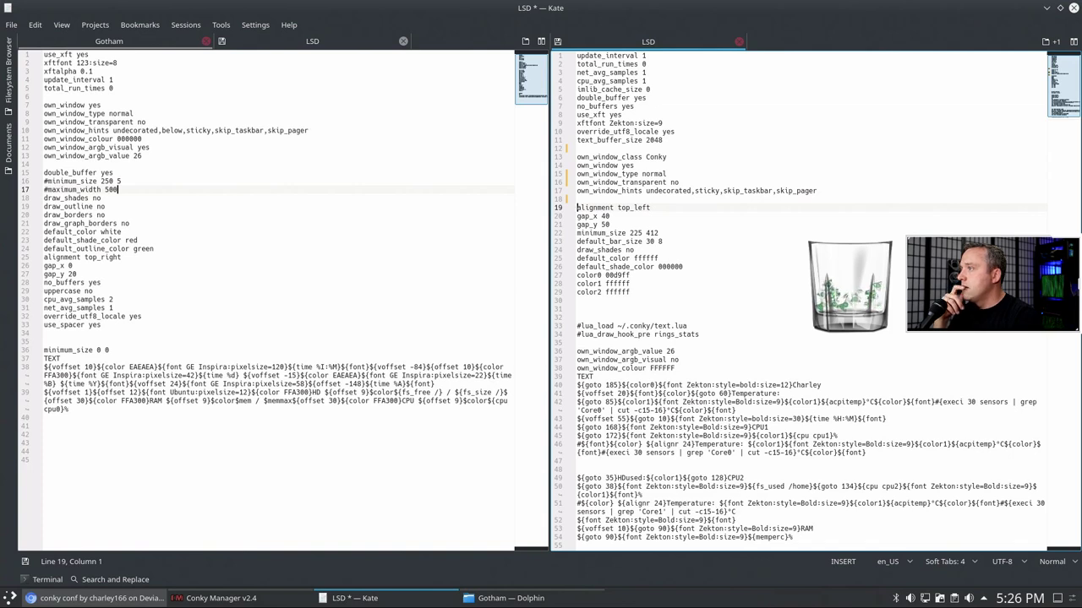
{"action": "key", "text": "Down"}
{"action": "key", "text": "Down"}
{"action": "key", "text": "Down"}
{"action": "key", "text": "Down"}
{"action": "key", "text": "Down"}
{"action": "key", "text": "Down"}
{"action": "key", "text": "Down"}
{"action": "key", "text": "Down"}
{"action": "key", "text": "Down"}
{"action": "key", "text": "Down"}
{"action": "key", "text": "Down"}
{"action": "key", "text": "Down"}
{"action": "key", "text": "Down"}
{"action": "key", "text": "Down"}
{"action": "key", "text": "Down"}
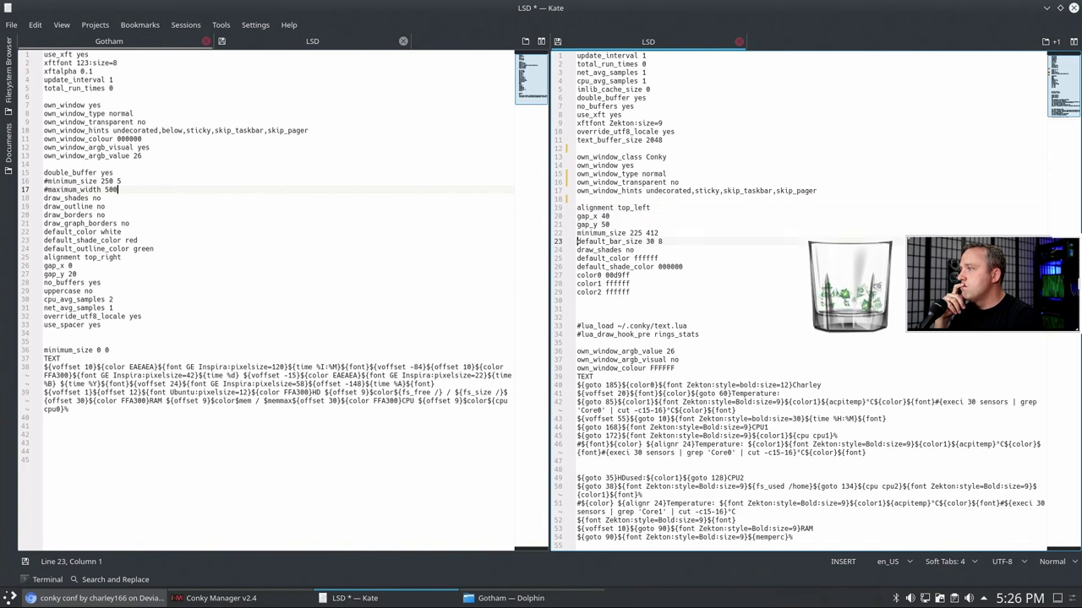
{"action": "key", "text": "Down"}
{"action": "key", "text": "Down"}
{"action": "key", "text": "shift+Down"}
{"action": "key", "text": "shift+Down"}
{"action": "key", "text": "shift+Down"}
{"action": "key", "text": "ctrl+c"}
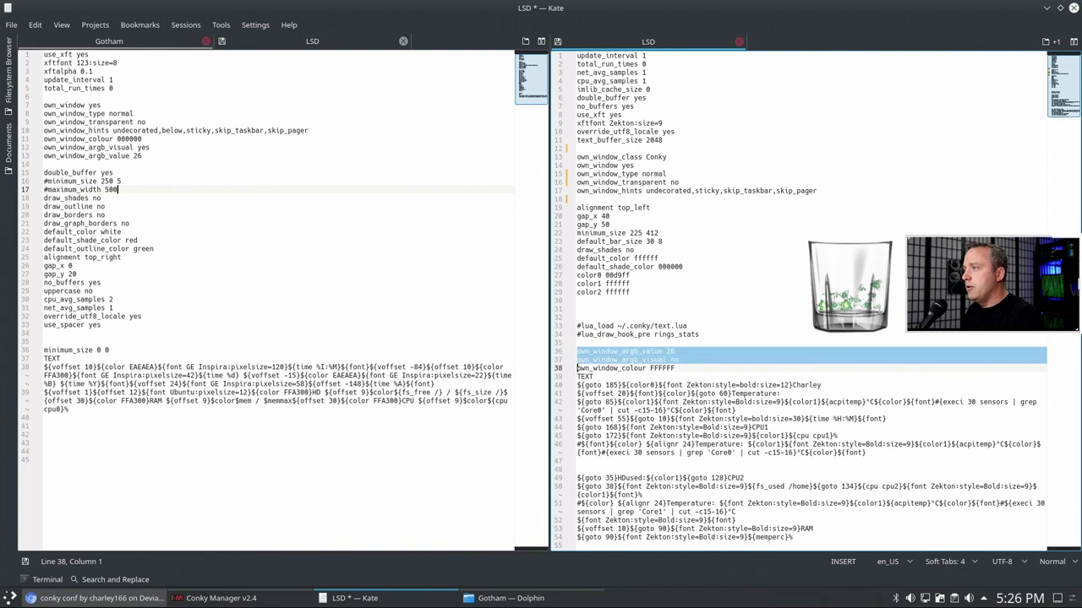
{"action": "key", "text": "Delete"}
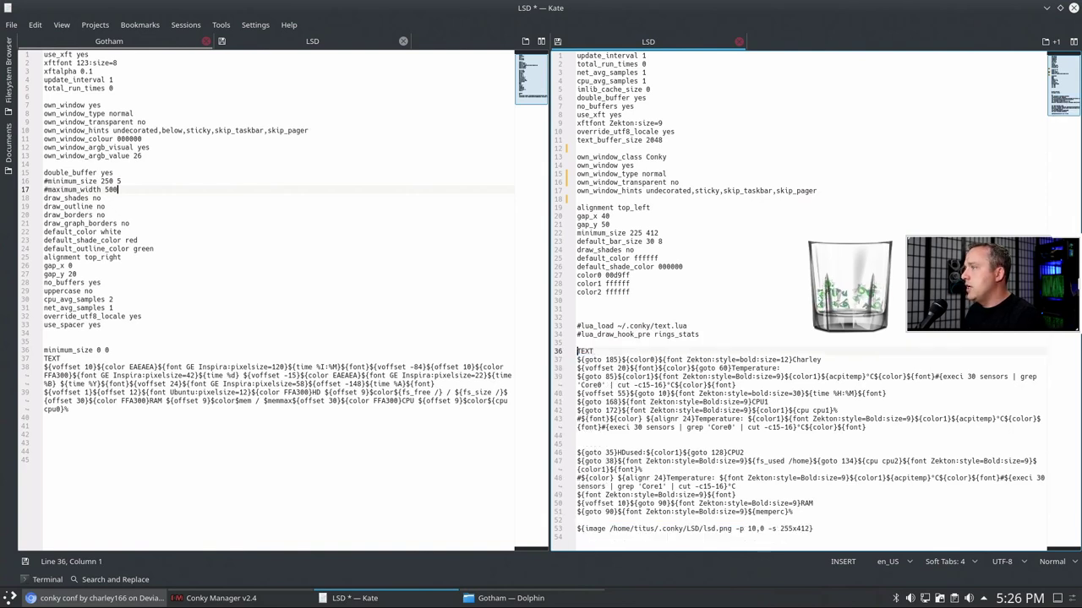
{"action": "key", "text": "Up"}
{"action": "key", "text": "Up"}
{"action": "key", "text": "Up"}
{"action": "key", "text": "Up"}
{"action": "key", "text": "Up"}
{"action": "key", "text": "Up"}
{"action": "key", "text": "Up"}
{"action": "key", "text": "Up"}
{"action": "key", "text": "Up"}
{"action": "key", "text": "Up"}
{"action": "key", "text": "Up"}
{"action": "key", "text": "Up"}
{"action": "key", "text": "Up"}
{"action": "key", "text": "Up"}
{"action": "key", "text": "Up"}
{"action": "key", "text": "Up"}
{"action": "key", "text": "Up"}
{"action": "key", "text": "Up"}
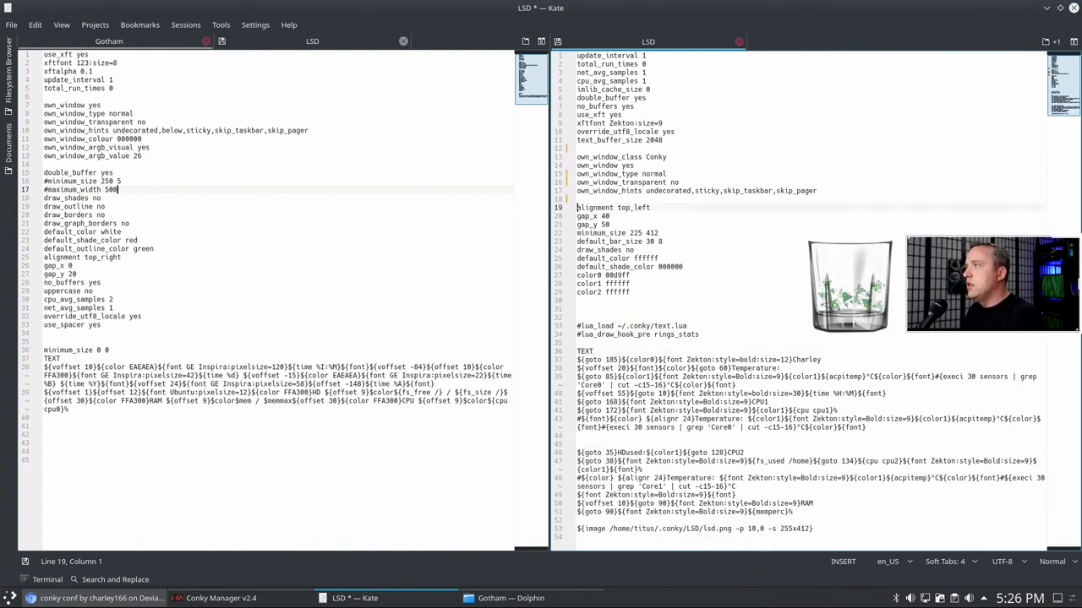
{"action": "key", "text": "ctrl+v"}
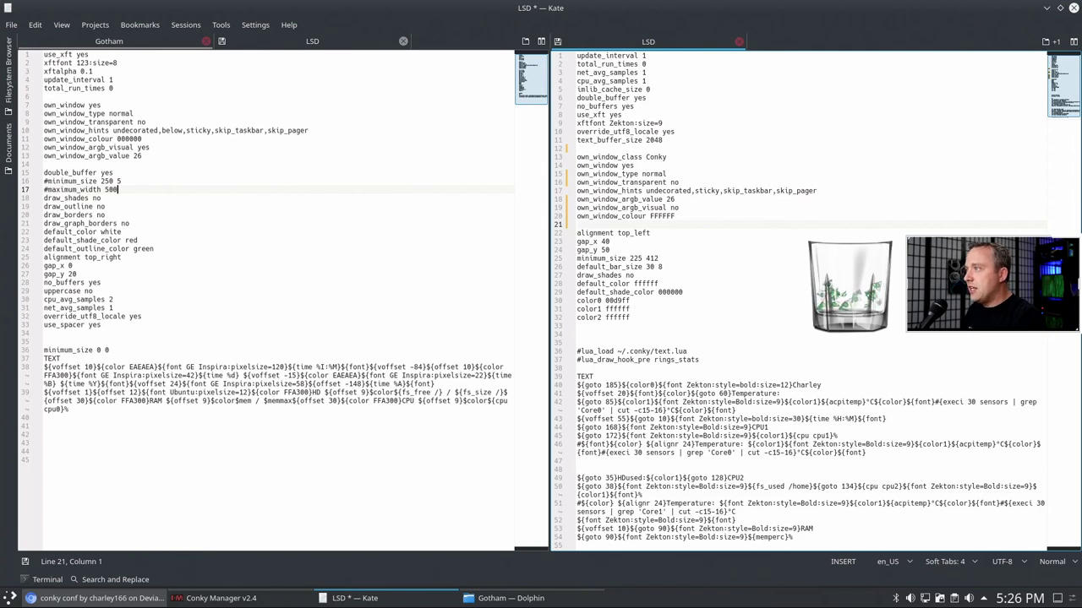
{"action": "key", "text": "Up"}
{"action": "key", "text": "Up"}
{"action": "key", "text": "Up"}
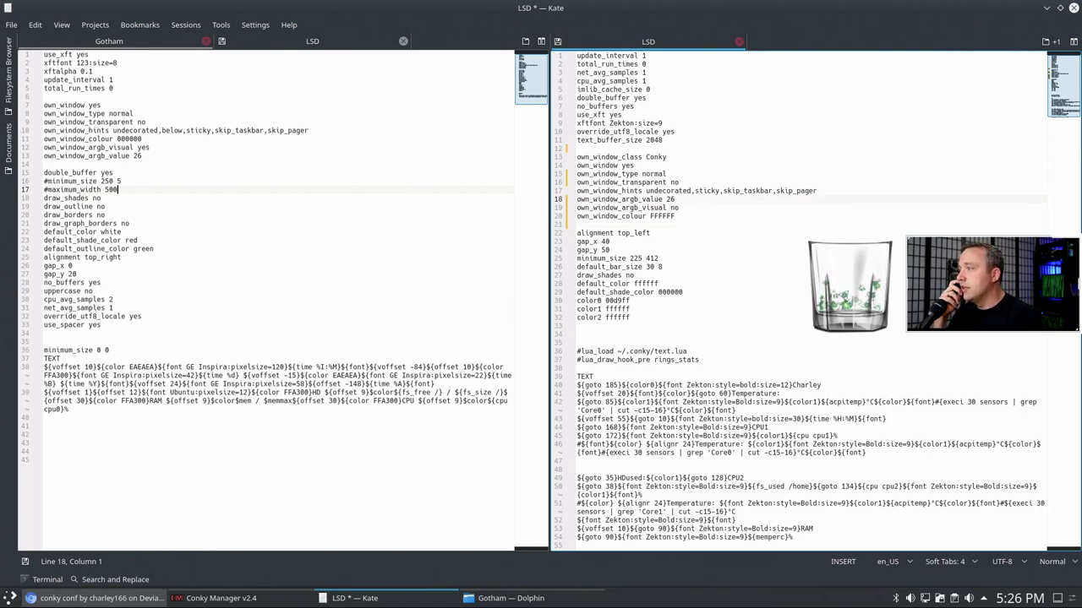
{"action": "key", "text": "Down"}
{"action": "key", "text": "Down"}
{"action": "key", "text": "Down"}
{"action": "key", "text": "Down"}
{"action": "key", "text": "Down"}
{"action": "key", "text": "Down"}
{"action": "key", "text": "Down"}
{"action": "key", "text": "Down"}
{"action": "key", "text": "Down"}
{"action": "key", "text": "Down"}
{"action": "key", "text": "Down"}
{"action": "key", "text": "Down"}
{"action": "key", "text": "Down"}
{"action": "key", "text": "Down"}
{"action": "key", "text": "Down"}
{"action": "key", "text": "Down"}
{"action": "key", "text": "Down"}
{"action": "key", "text": "Down"}
{"action": "key", "text": "Down"}
{"action": "key", "text": "Down"}
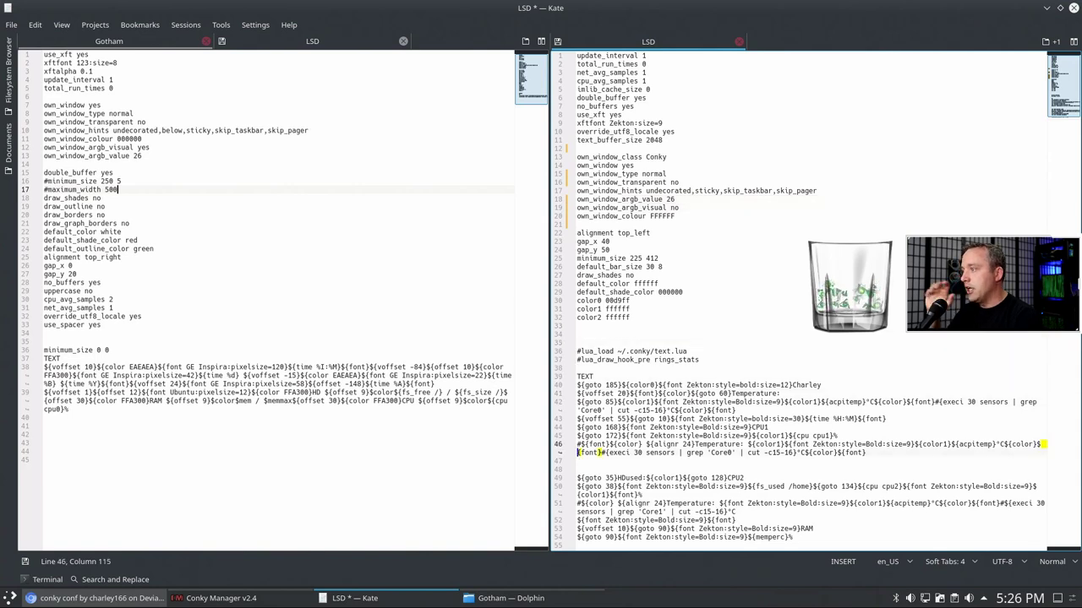
{"action": "key", "text": "Return"}
{"action": "type", "text": "${image /home/titus/.conky/LSD/lsd.png -p 10,0 -s 255x412}"}
{"action": "key", "text": "Return"}
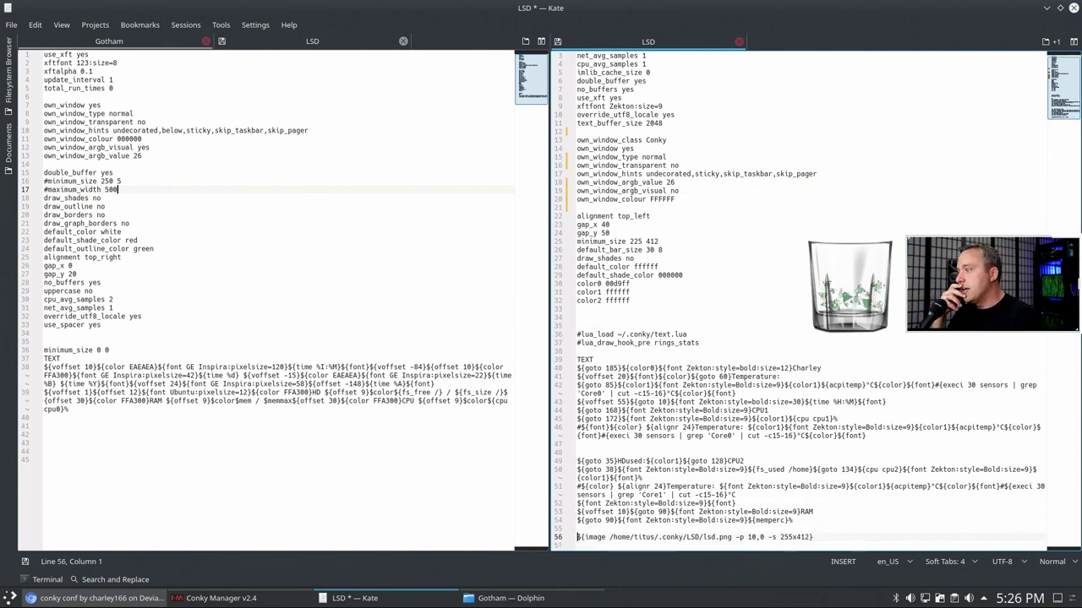
- Change the window colour from FFFFFF to 000000
{"action": "key", "text": "Up"}
{"action": "key", "text": "Up"}
{"action": "key", "text": "Up"}
{"action": "key", "text": "Up"}
{"action": "key", "text": "Up"}
{"action": "key", "text": "Up"}
{"action": "key", "text": "Up"}
{"action": "key", "text": "Up"}
{"action": "key", "text": "Up"}
{"action": "key", "text": "Up"}
{"action": "key", "text": "Up"}
{"action": "key", "text": "Up"}
{"action": "key", "text": "Up"}
{"action": "key", "text": "Up"}
{"action": "key", "text": "Up"}
{"action": "key", "text": "Up"}
{"action": "key", "text": "Up"}
{"action": "key", "text": "Up"}
{"action": "key", "text": "Up"}
{"action": "key", "text": "Up"}
{"action": "key", "text": "Up"}
{"action": "key", "text": "Up"}
{"action": "key", "text": "Up"}
{"action": "key", "text": "Up"}
{"action": "key", "text": "Up"}
{"action": "key", "text": "Up"}
{"action": "key", "text": "Up"}
{"action": "key", "text": "Up"}
{"action": "key", "text": "Up"}
{"action": "key", "text": "Up"}
{"action": "key", "text": "Up"}
{"action": "key", "text": "Up"}
{"action": "key", "text": "Up"}
{"action": "key", "text": "Up"}
{"action": "key", "text": "Up"}
{"action": "key", "text": "Up"}
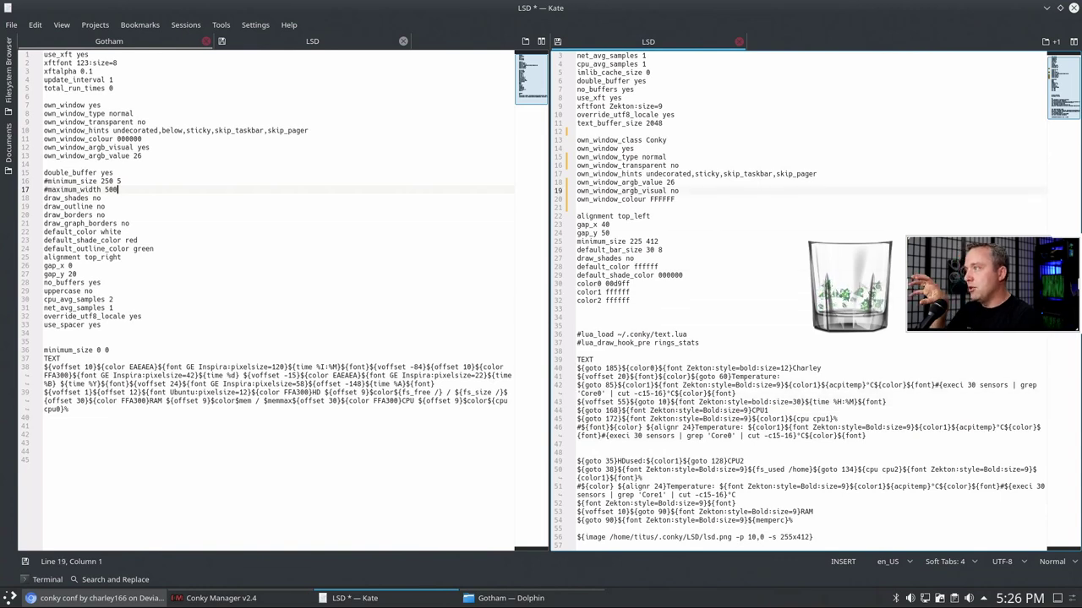
{"action": "key", "text": "Up"}
{"action": "key", "text": "Up"}
{"action": "key", "text": "Up"}
{"action": "key", "text": "Up"}
{"action": "key", "text": "Up"}
{"action": "key", "text": "Up"}
{"action": "key", "text": "Up"}
{"action": "key", "text": "Up"}
{"action": "key", "text": "Up"}
{"action": "key", "text": "Up"}
{"action": "key", "text": "Up"}
{"action": "key", "text": "Up"}
{"action": "key", "text": "Up"}
{"action": "key", "text": "Up"}
{"action": "key", "text": "Up"}
{"action": "key", "text": "Up"}
{"action": "key", "text": "Up"}
{"action": "key", "text": "Up"}
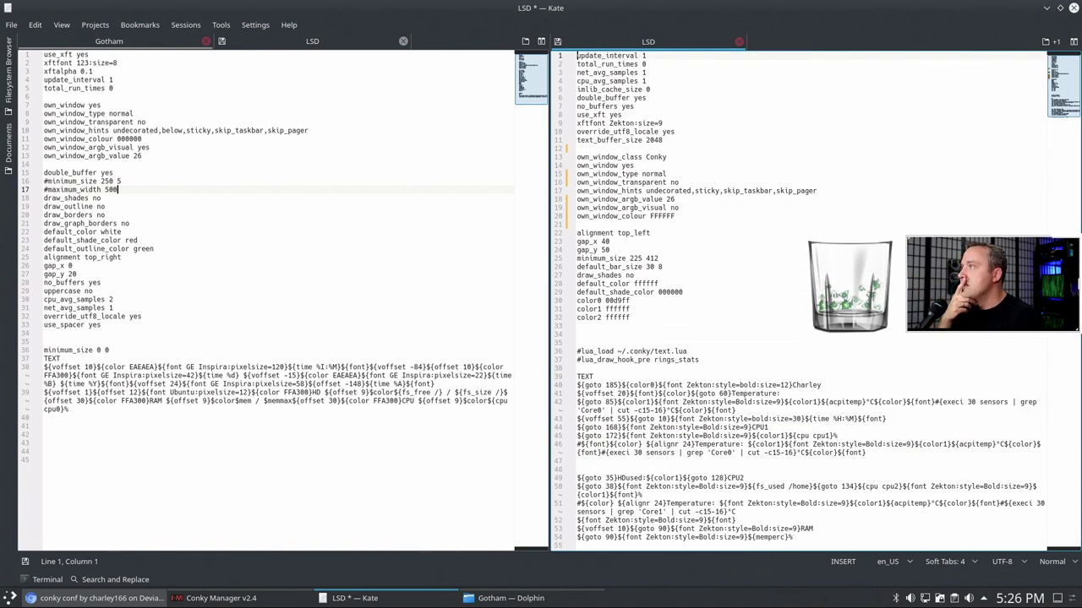
{"action": "key", "text": "Down"}
{"action": "key", "text": "Down"}
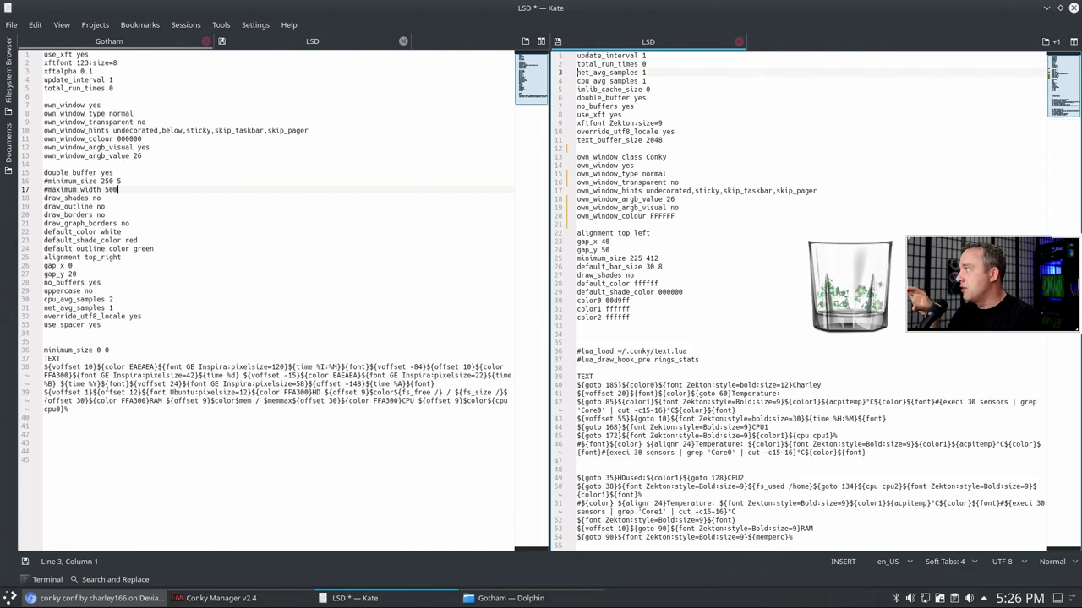
{"action": "key", "text": "Down"}
{"action": "key", "text": "Down"}
{"action": "key", "text": "Down"}
{"action": "key", "text": "Down"}
{"action": "key", "text": "Down"}
{"action": "key", "text": "Down"}
{"action": "key", "text": "Down"}
{"action": "key", "text": "Down"}
{"action": "key", "text": "Down"}
{"action": "key", "text": "Down"}
{"action": "key", "text": "Down"}
{"action": "key", "text": "Down"}
{"action": "key", "text": "Down"}
{"action": "key", "text": "Down"}
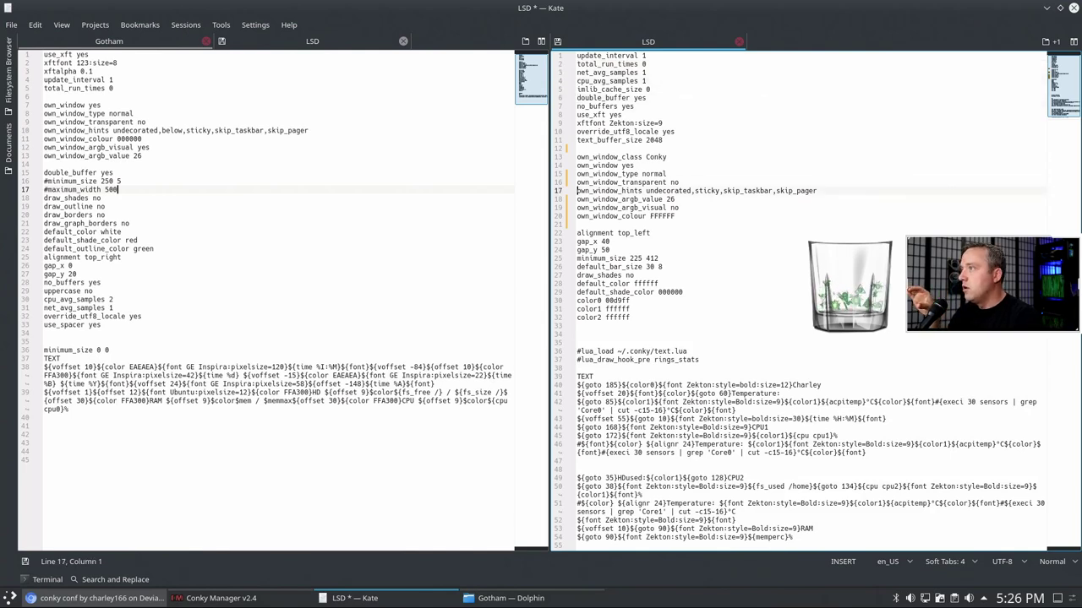
{"action": "key", "text": "End"}
{"action": "key", "text": "BackSpace"}
{"action": "key", "text": "BackSpace"}
{"action": "key", "text": "BackSpace"}
{"action": "key", "text": "BackSpace"}
{"action": "key", "text": "BackSpace"}
{"action": "key", "text": "BackSpace"}
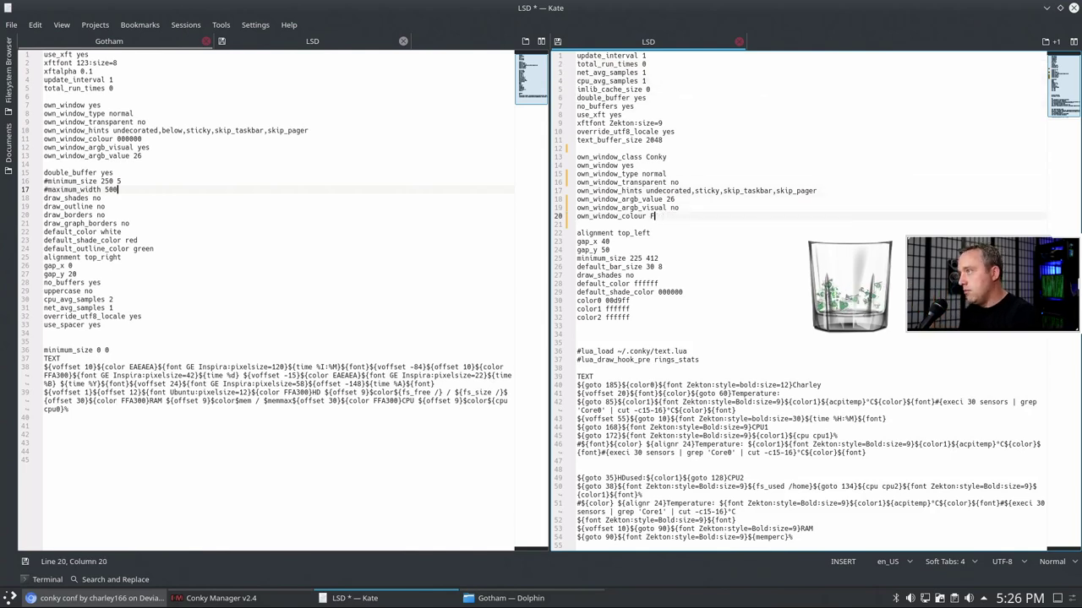
{"action": "type", "text": "000000"}
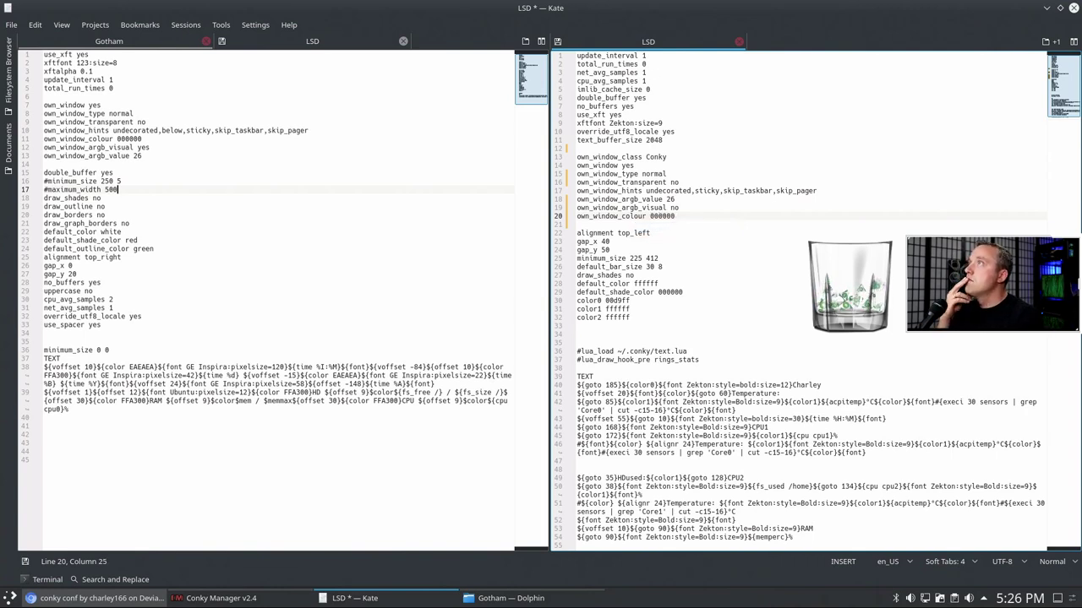
{"action": "key", "text": "BackSpace"}
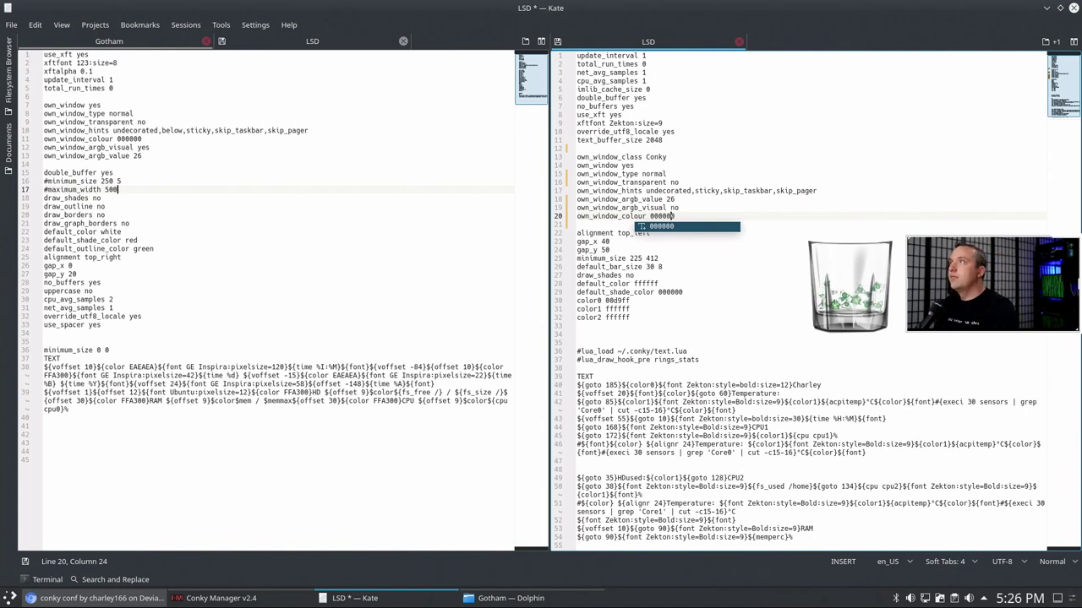
{"action": "key", "text": "Escape"}
- Set own_window_argb_visual to yes and save the LSD config
{"action": "key", "text": "Up"}
{"action": "key", "text": "Up"}
{"action": "key", "text": "Up"}
{"action": "key", "text": "Up"}
{"action": "key", "text": "Up"}
{"action": "key", "text": "Up"}
{"action": "key", "text": "Up"}
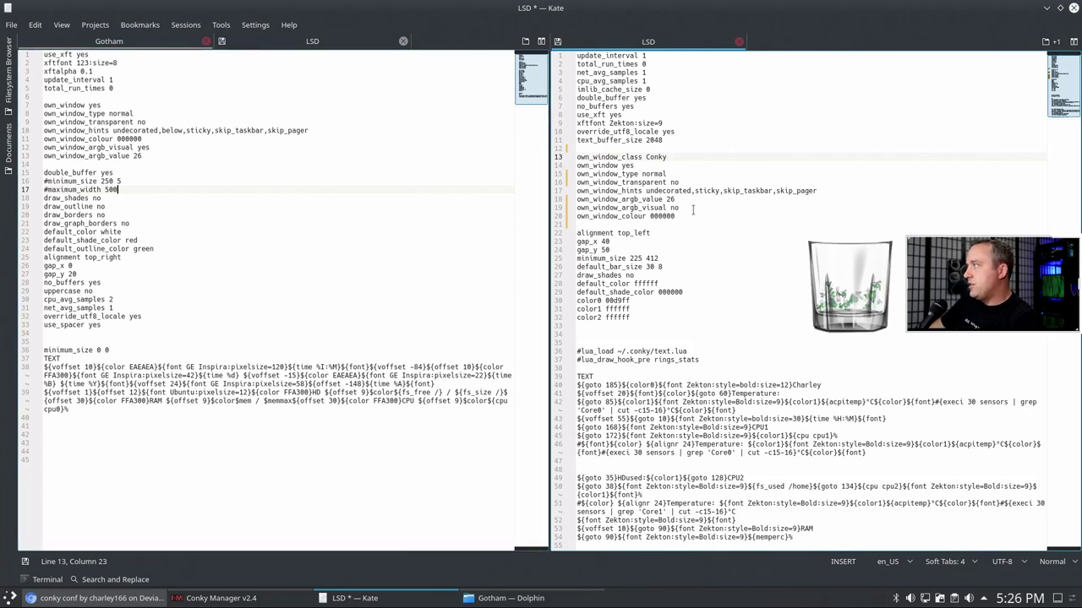
{"action": "left_click", "coordinate": [694, 209]}
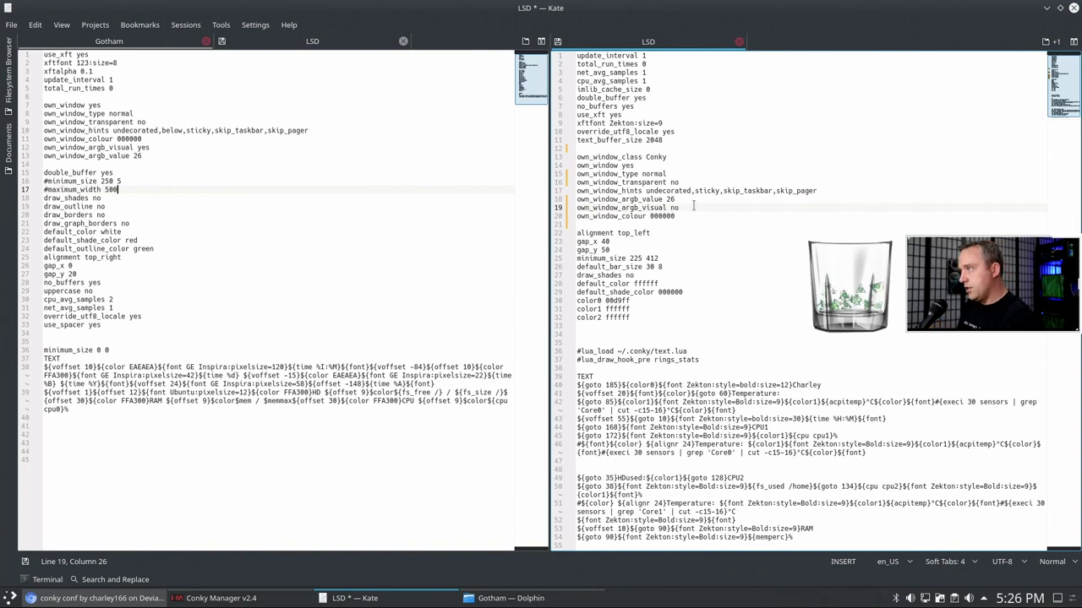
{"action": "key", "text": "BackSpace"}
{"action": "key", "text": "BackSpace"}
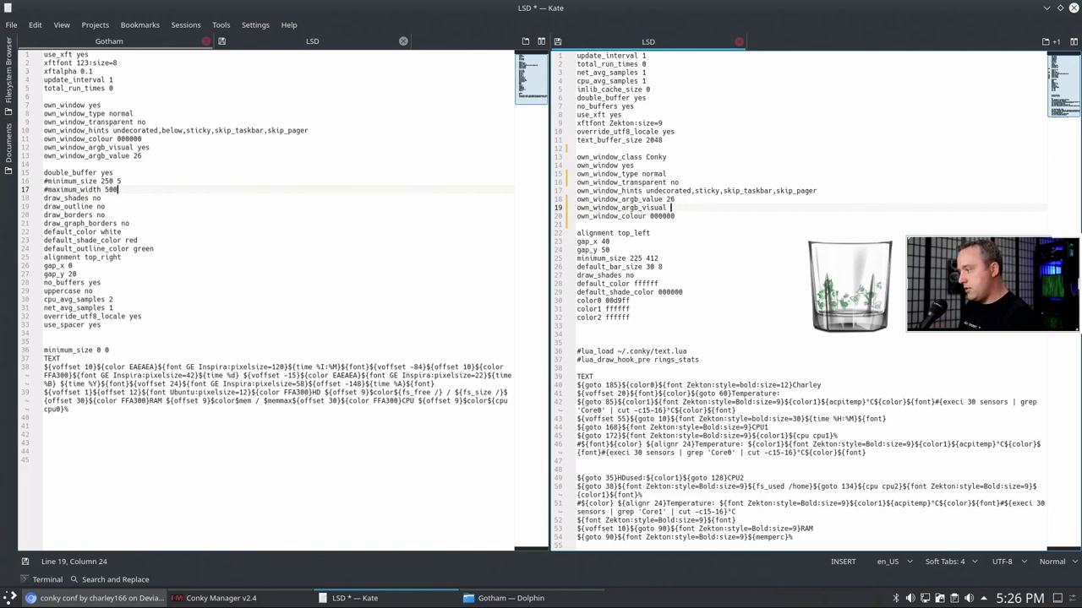
{"action": "type", "text": "yes"}
{"action": "key", "text": "ctrl+s"}
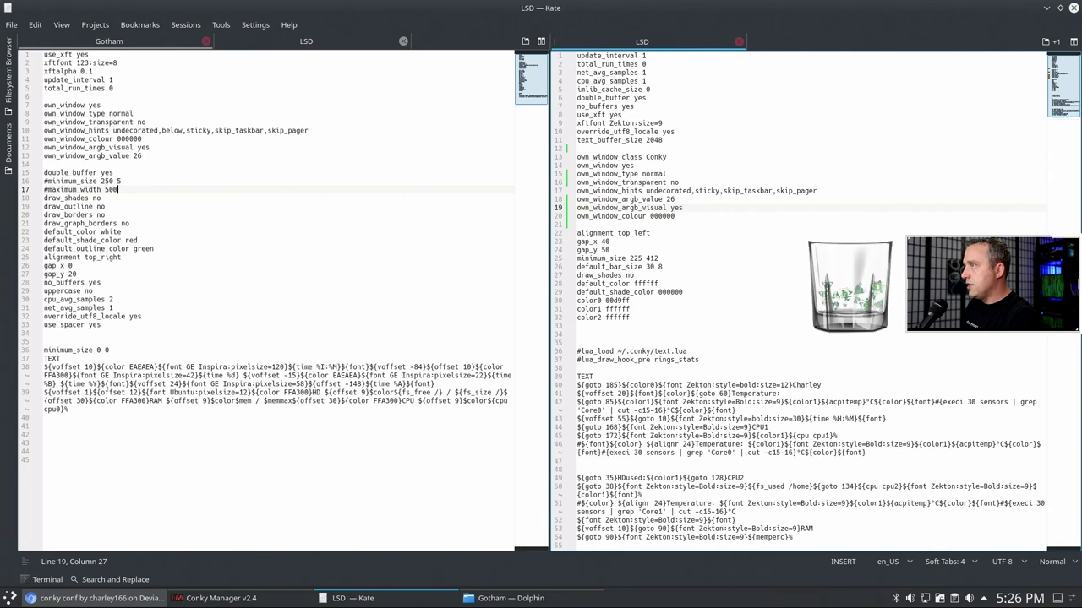
{"action": "left_click", "coordinate": [421, 284]}
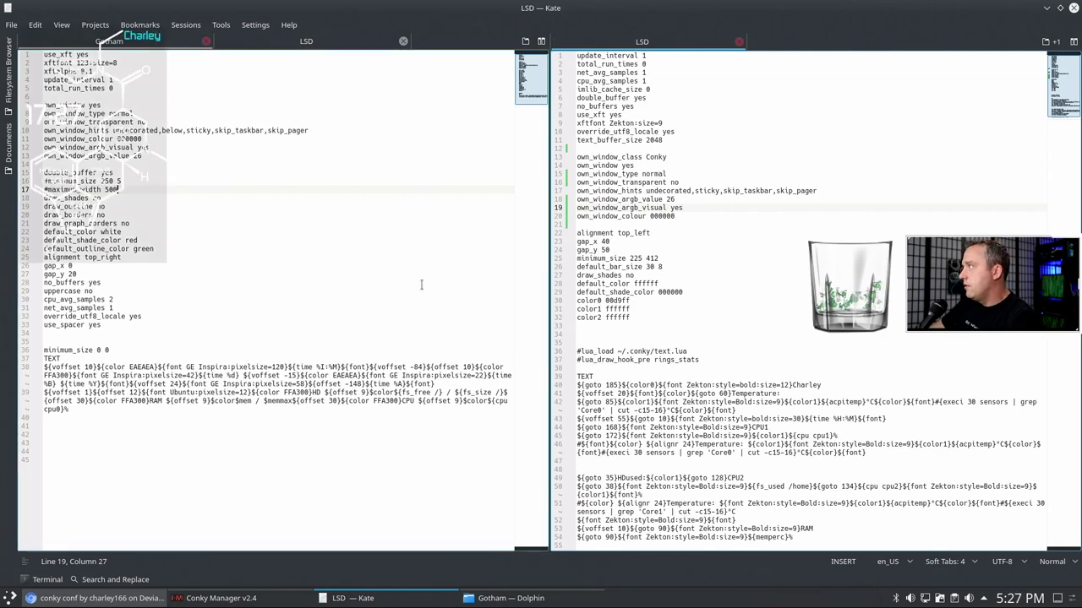
{"action": "left_click", "coordinate": [1048, 10]}
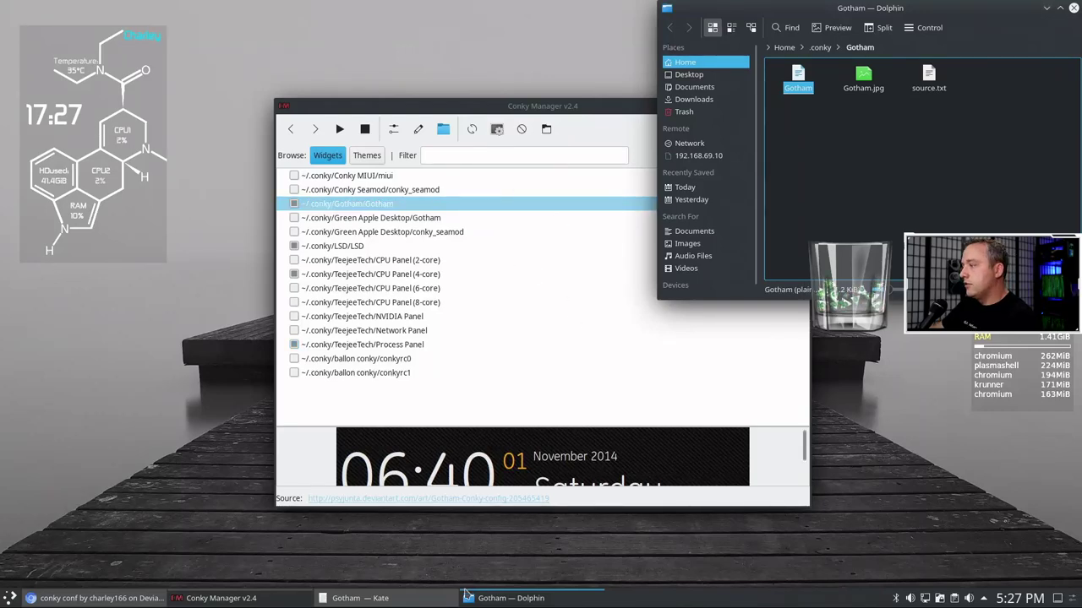
{"action": "left_click", "coordinate": [387, 599]}
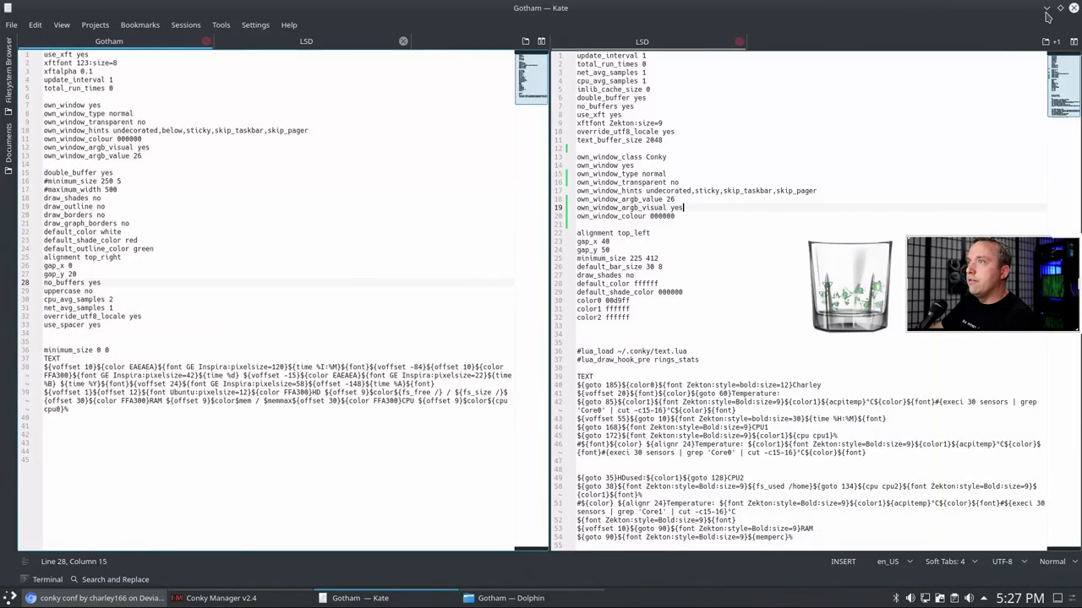
{"action": "left_click", "coordinate": [1073, 8]}
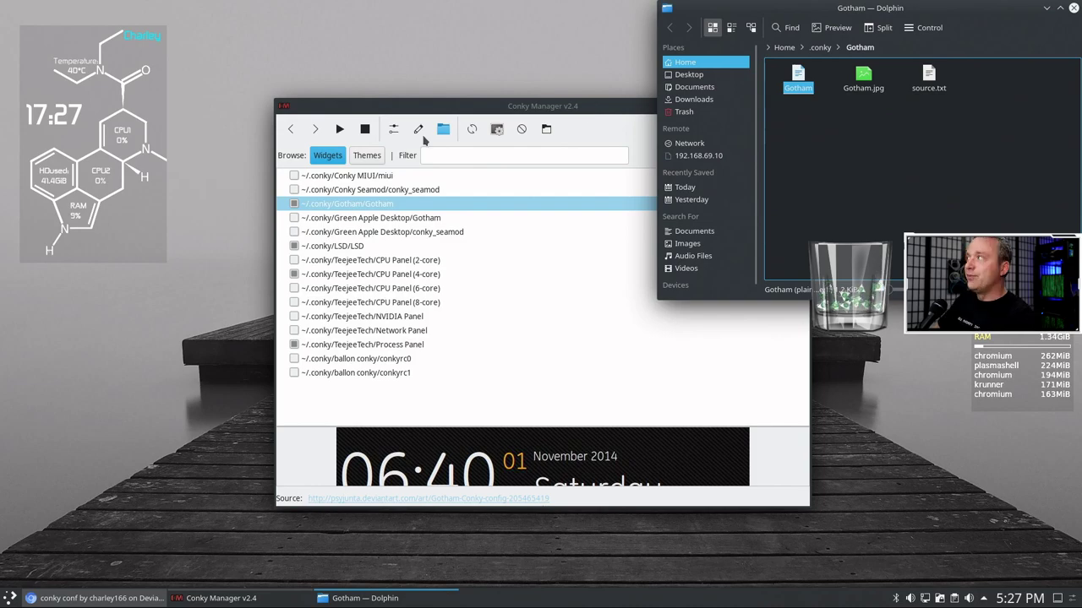
{"action": "left_click_drag", "start_coordinate": [561, 106], "coordinate": [490, 84]}
{"action": "left_click_drag", "start_coordinate": [989, 20], "coordinate": [564, 76]}
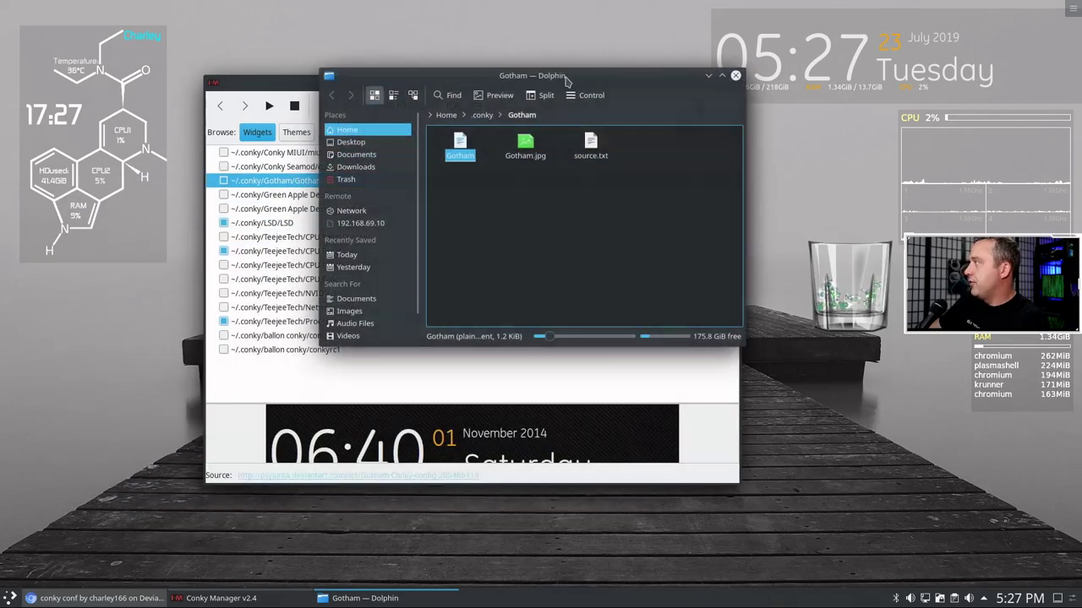
{"action": "left_click", "coordinate": [735, 75]}
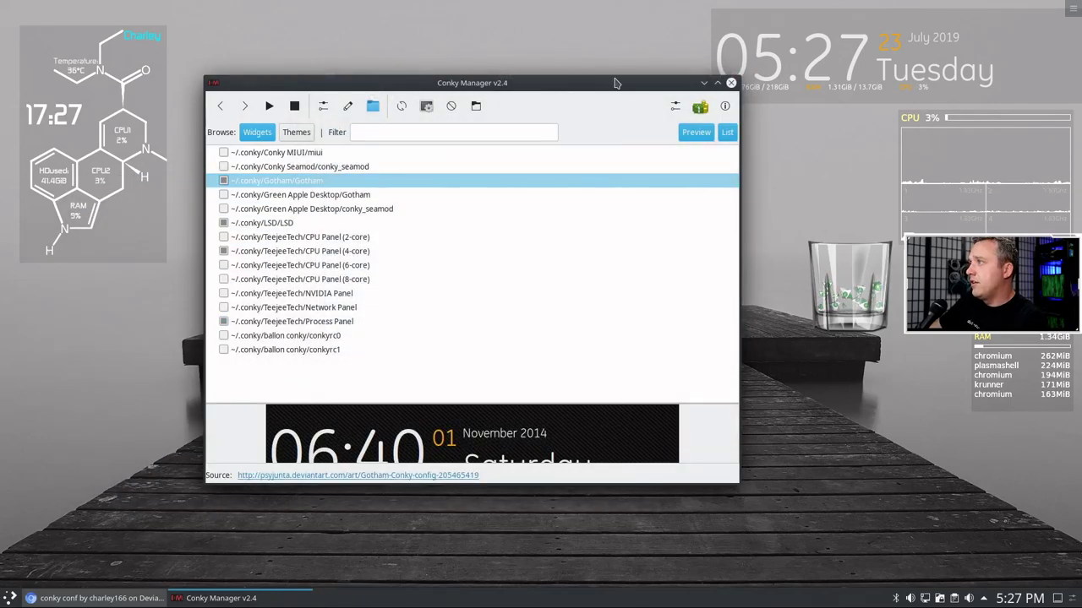
{"action": "left_click_drag", "start_coordinate": [615, 83], "coordinate": [580, 65]}
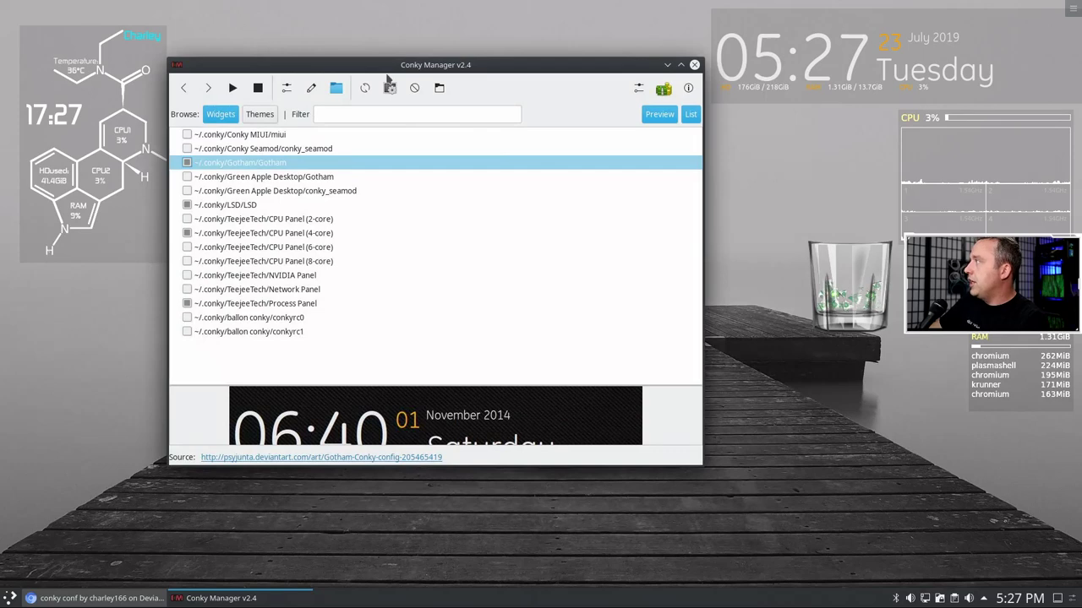
{"action": "left_click_drag", "start_coordinate": [387, 78], "coordinate": [294, 74]}
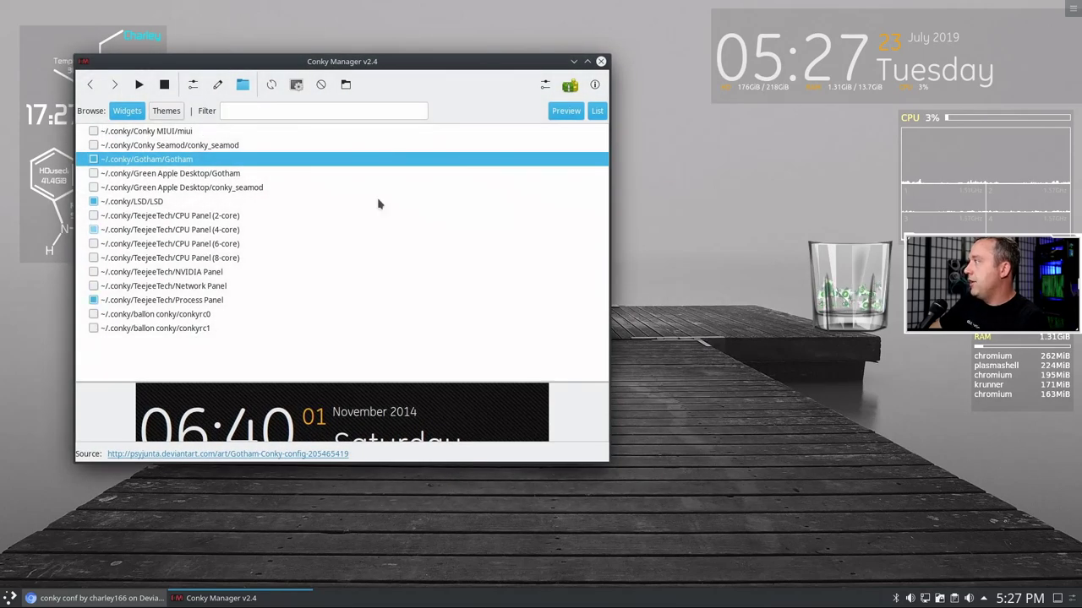
- Close Conky Manager and launch Dolphin at the home folder with Super+E
{"action": "left_click", "coordinate": [601, 61]}
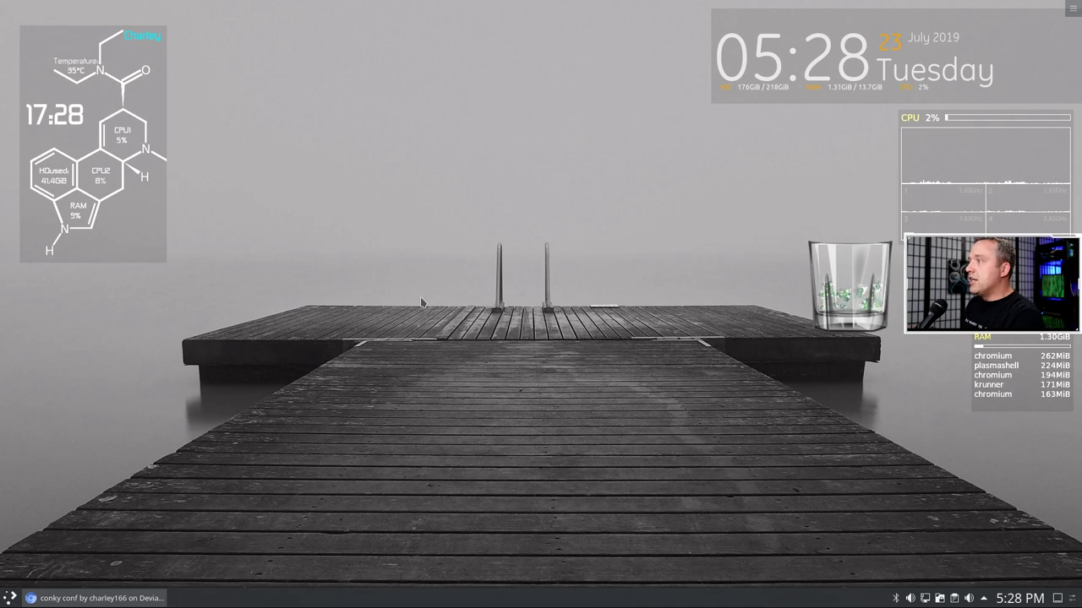
{"action": "key", "text": "super+e"}
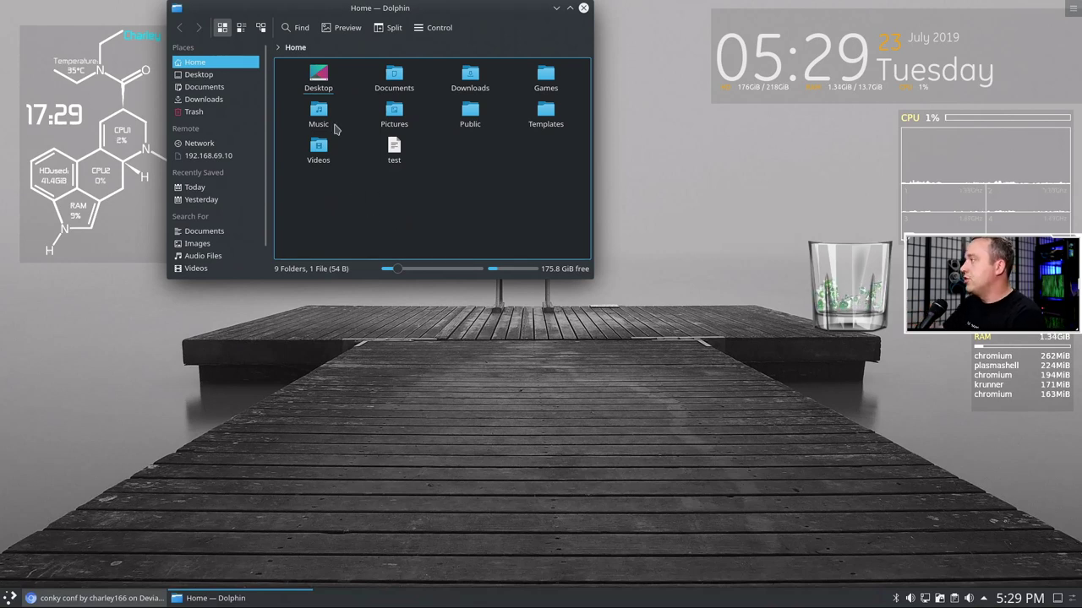
- Navigate Dolphin to the hidden ~/.conky/LSD folder and open the LSD config in Kate
{"action": "left_click_drag", "start_coordinate": [387, 17], "coordinate": [527, 78]}
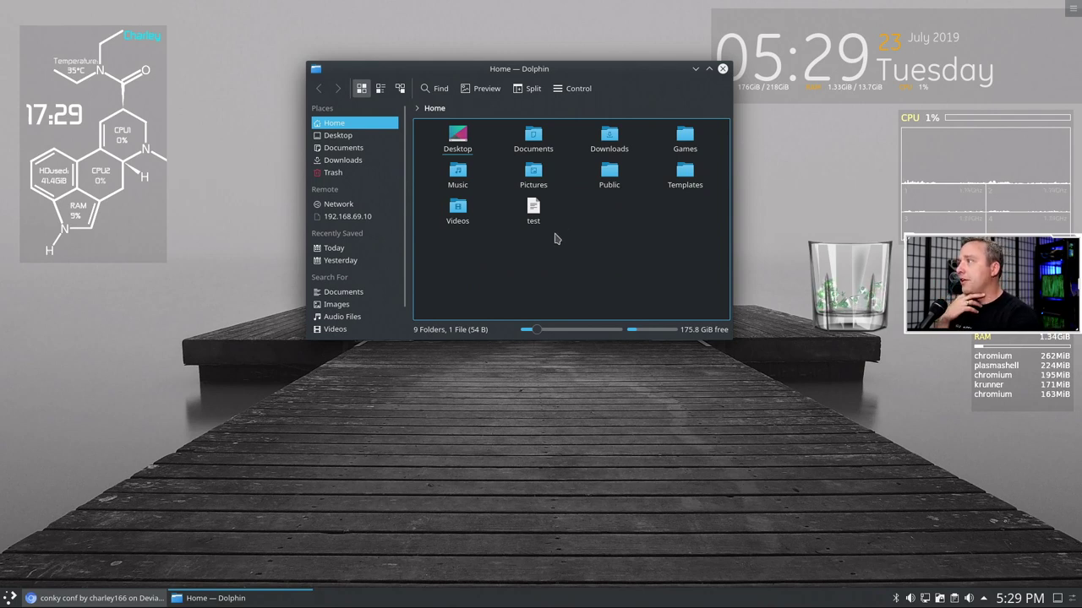
{"action": "left_click", "coordinate": [474, 108]}
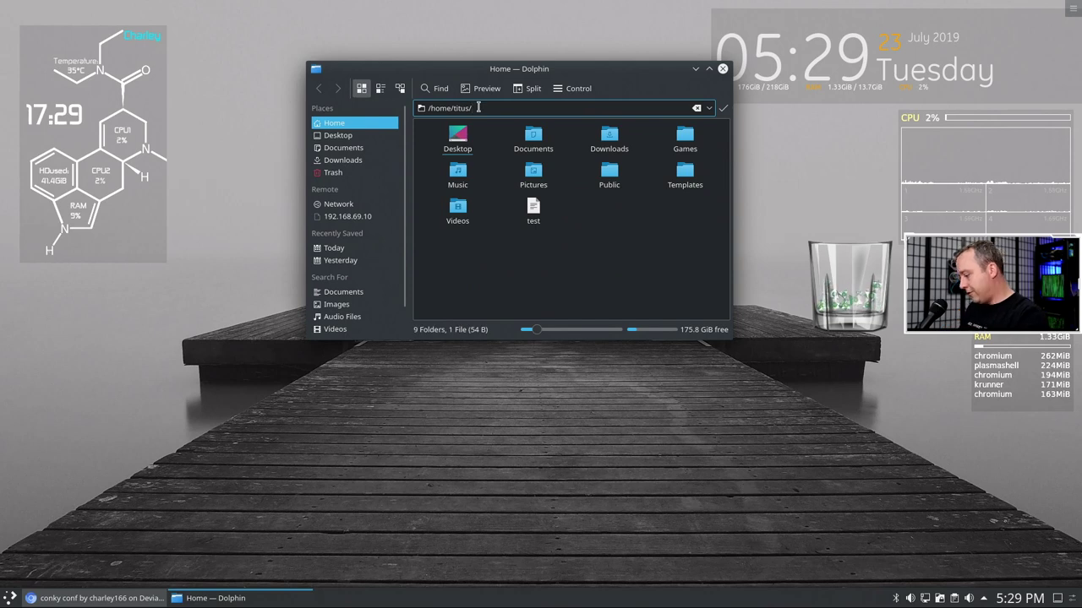
{"action": "type", "text": ".conky"}
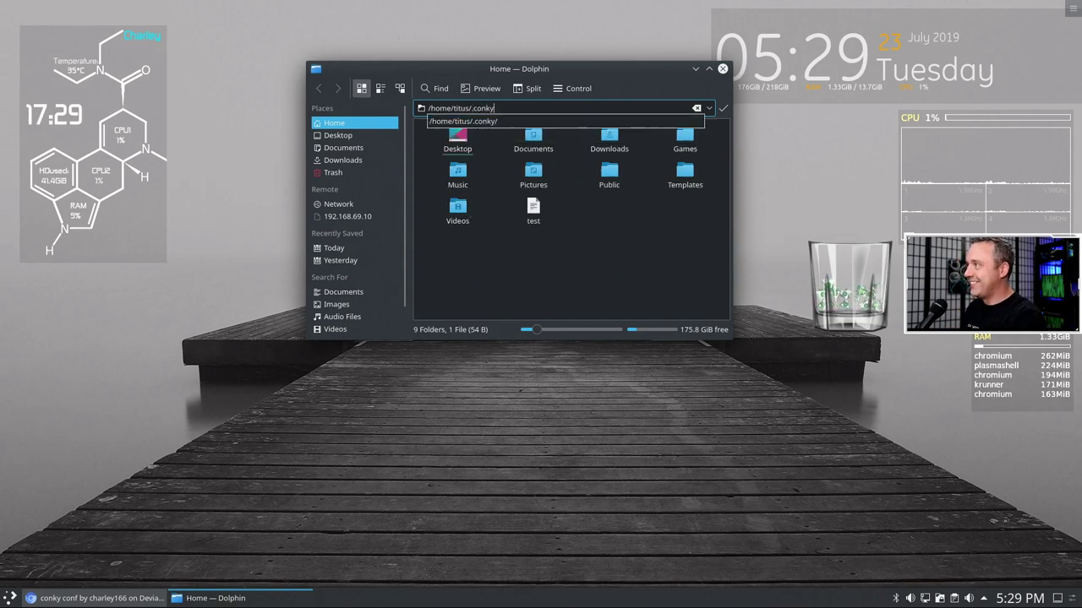
{"action": "key", "text": "Return"}
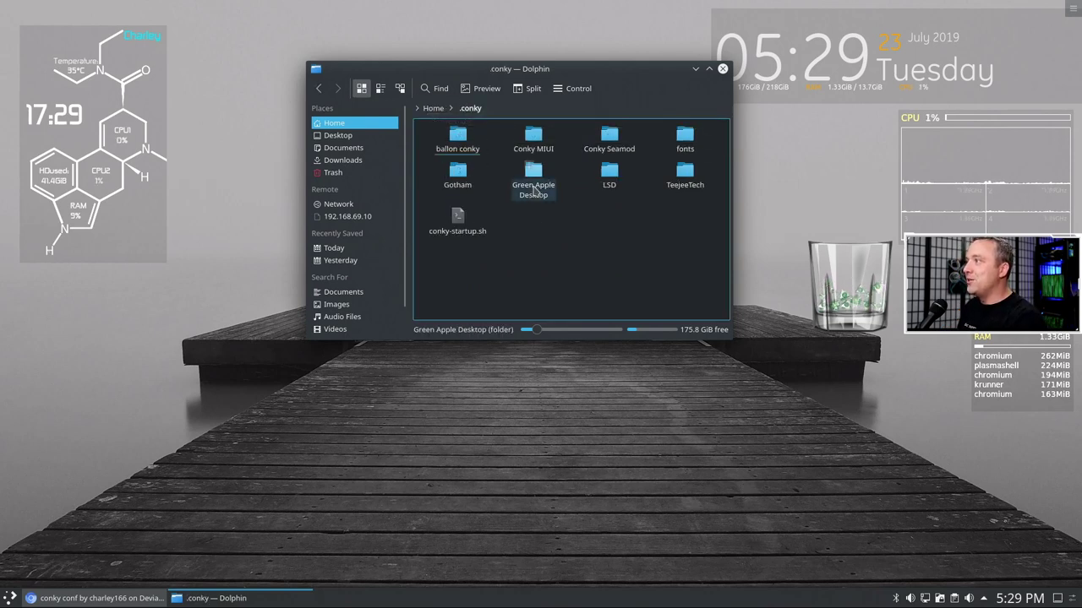
{"action": "left_click", "coordinate": [609, 178]}
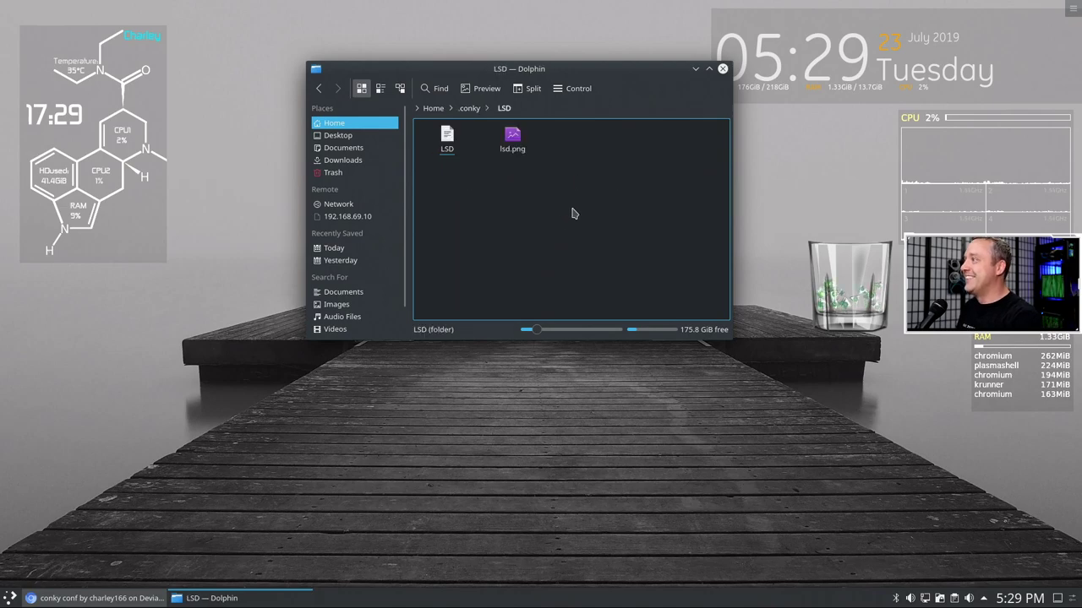
{"action": "left_click", "coordinate": [448, 144]}
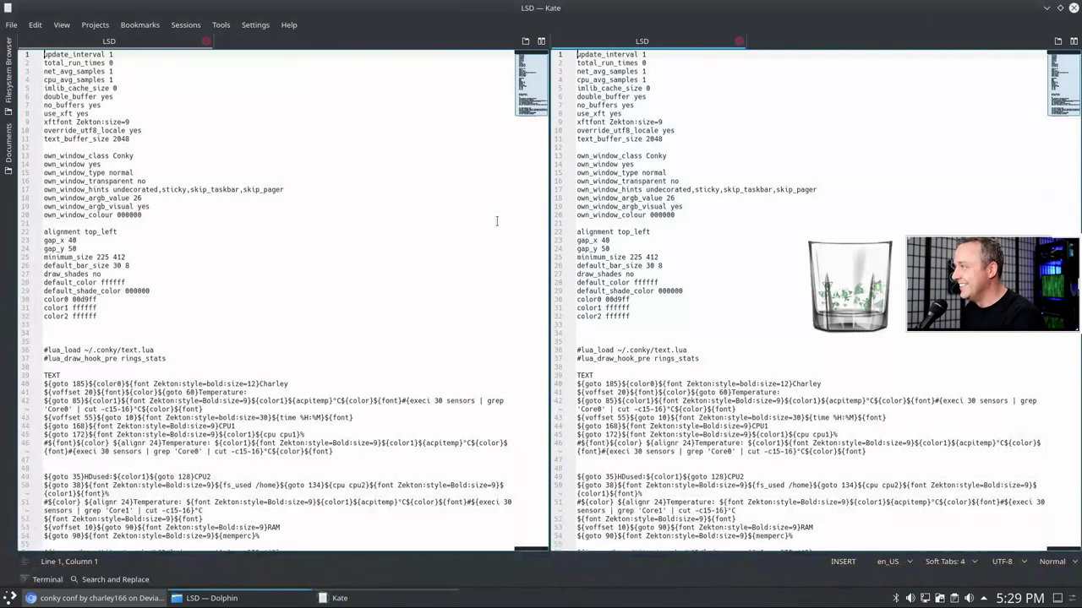
- Close the extra split view so Kate shows the LSD config in a single view
{"action": "left_click", "coordinate": [673, 46]}
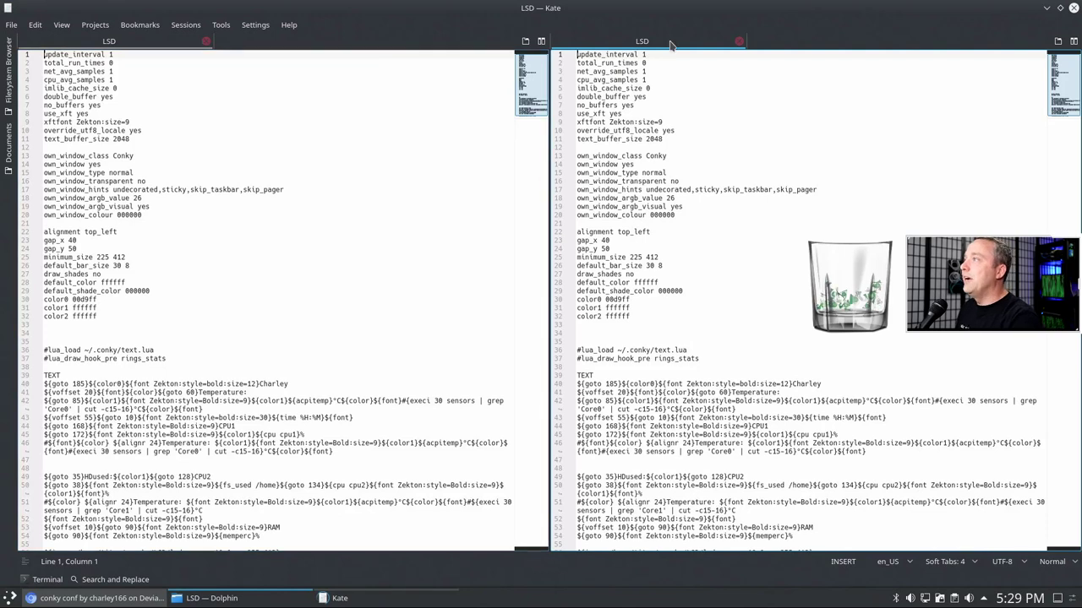
{"action": "left_click", "coordinate": [737, 42]}
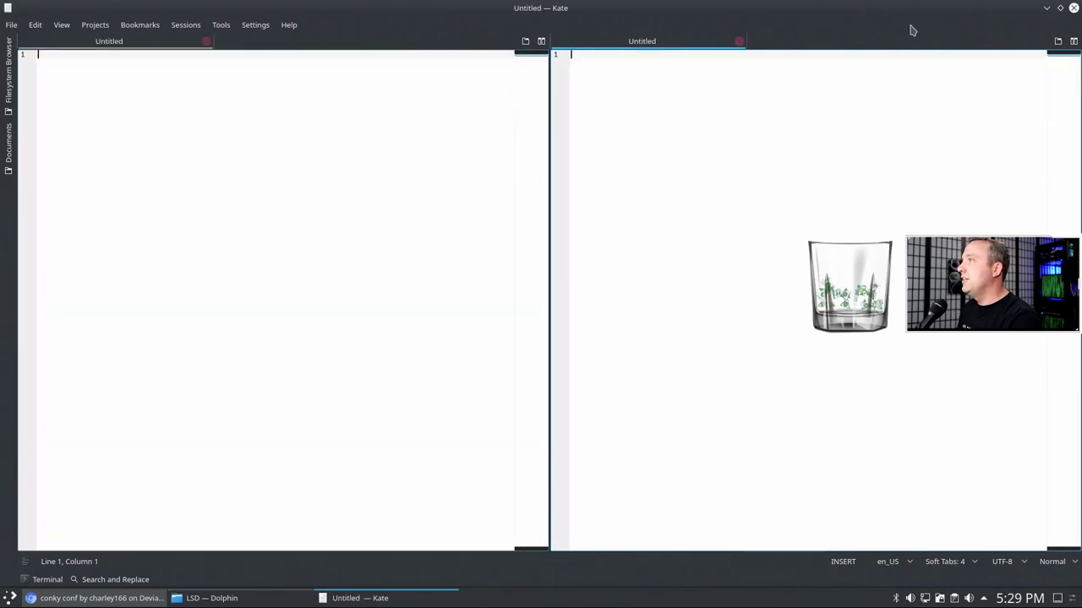
{"action": "left_click", "coordinate": [1060, 42]}
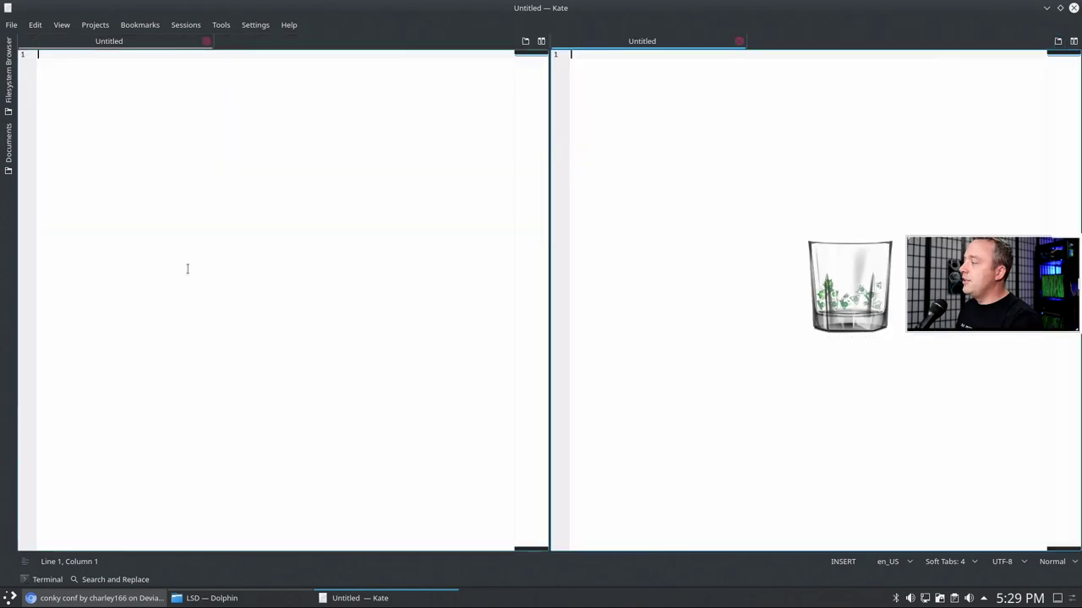
{"action": "left_click", "coordinate": [542, 41]}
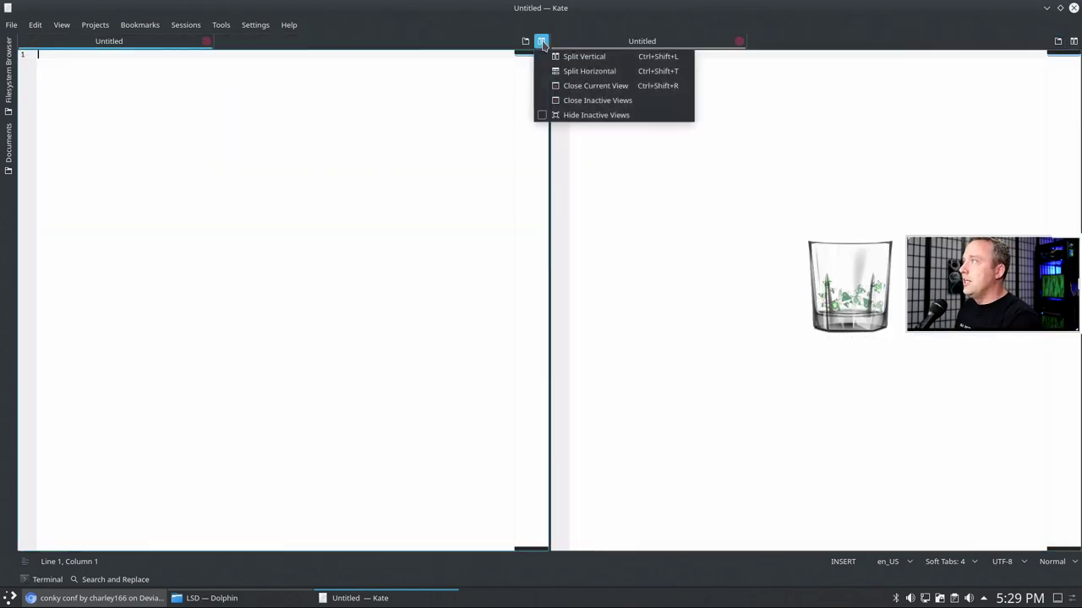
{"action": "left_click", "coordinate": [581, 86]}
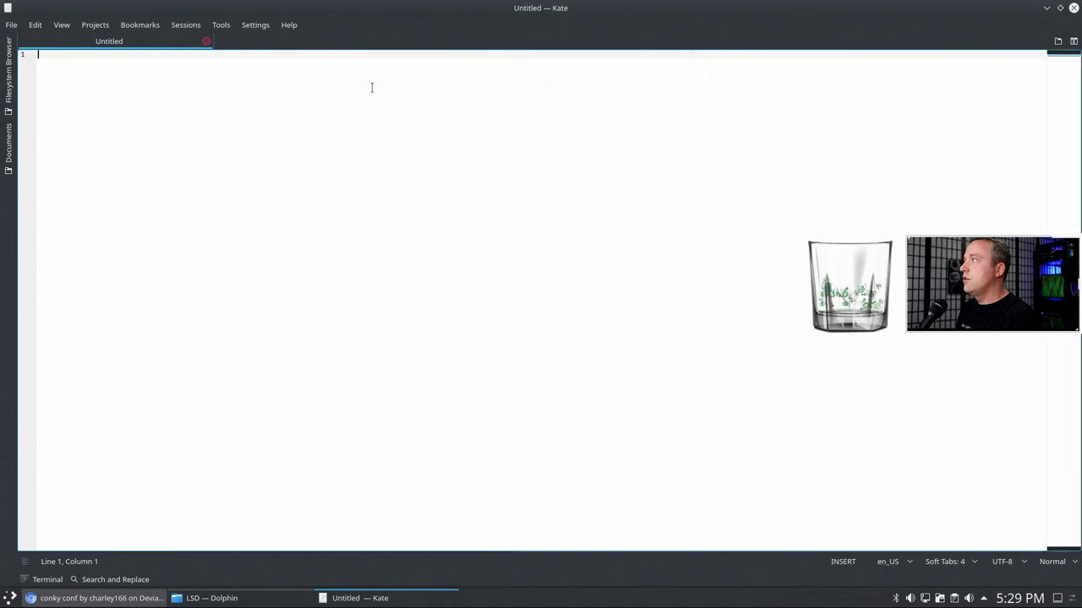
{"action": "left_click", "coordinate": [1071, 10]}
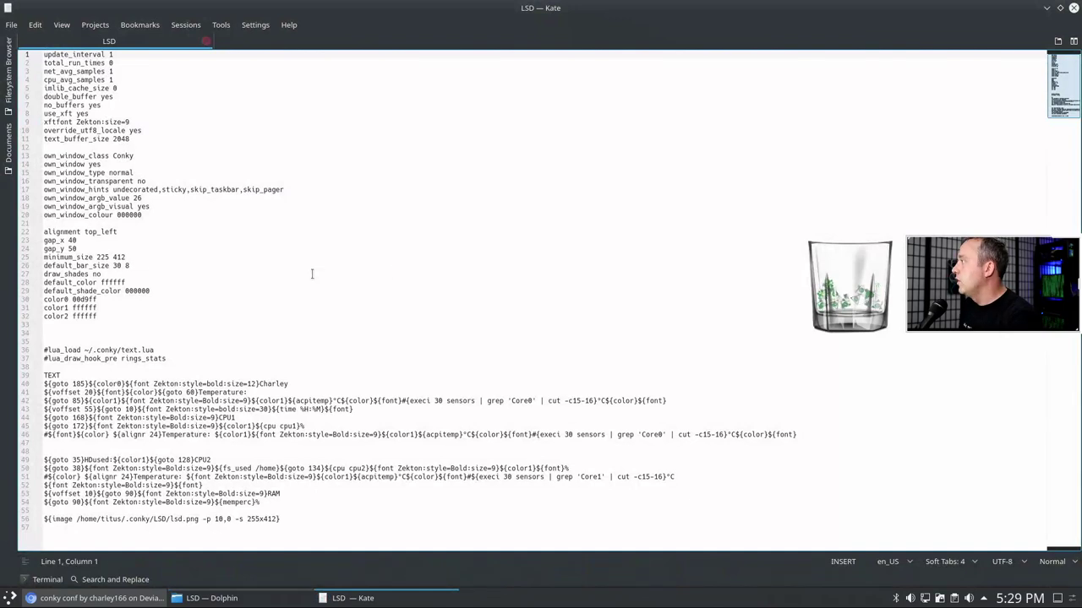
- Replace the line-40 header name with the user's own name, save, and close Kate
{"action": "left_click", "coordinate": [312, 274]}
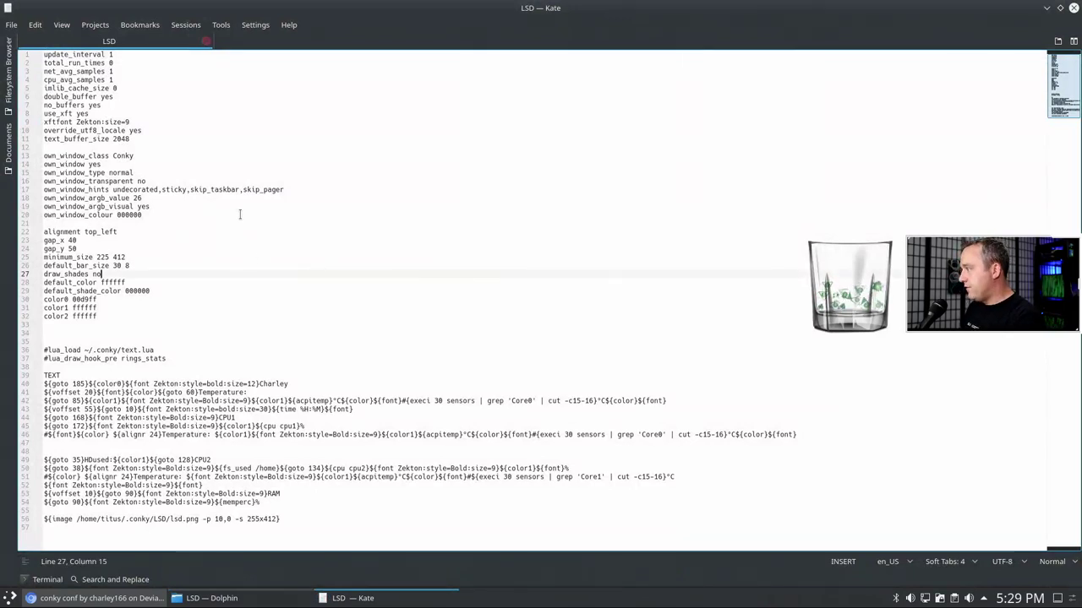
{"action": "left_click_drag", "start_coordinate": [289, 384], "coordinate": [261, 385]}
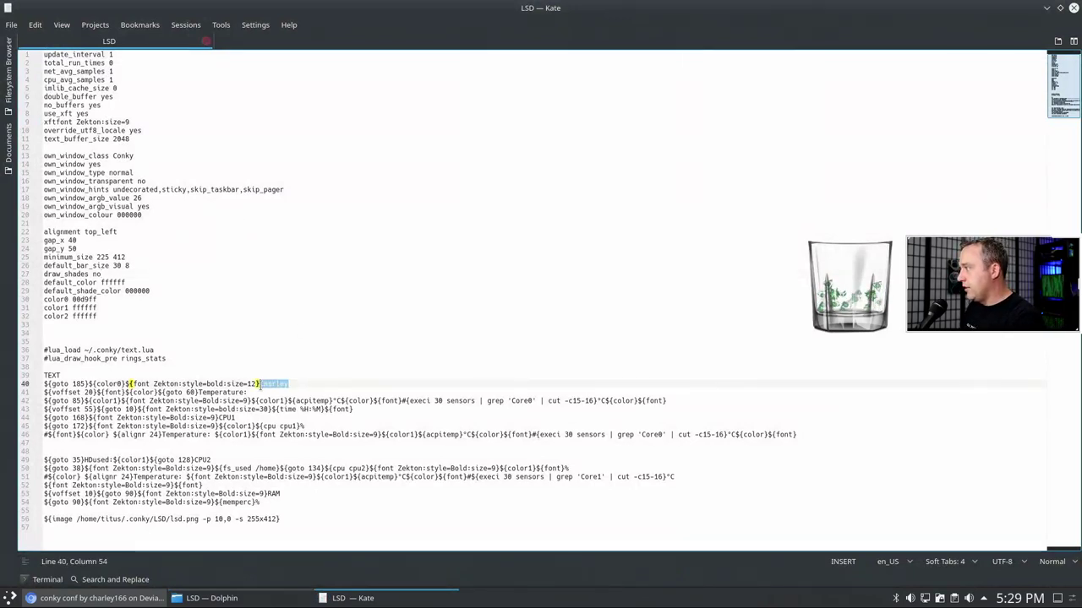
{"action": "type", "text": "Titus"}
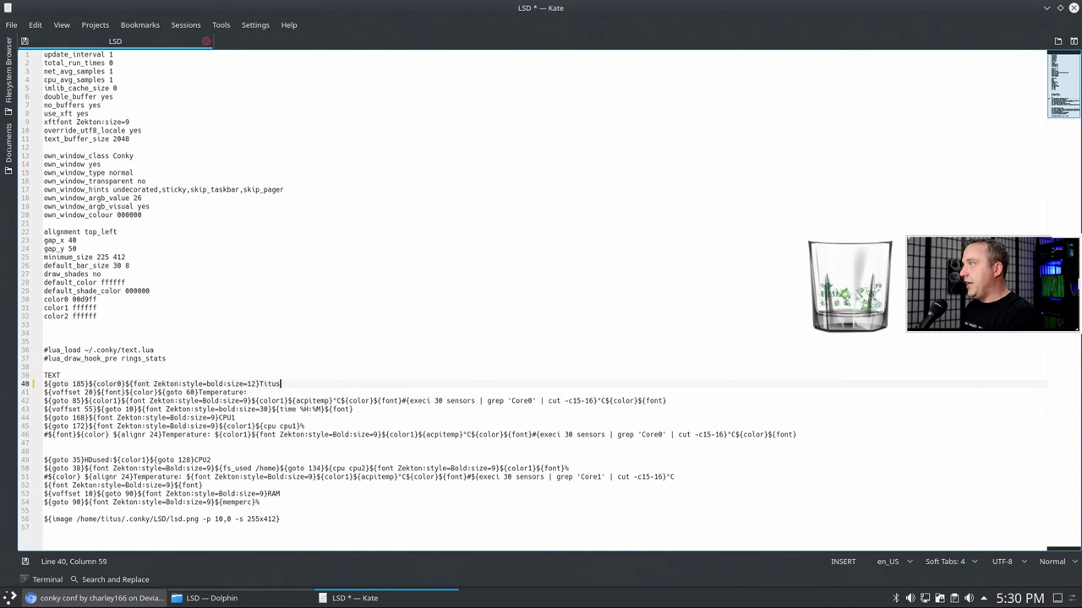
{"action": "key", "text": "ctrl+s"}
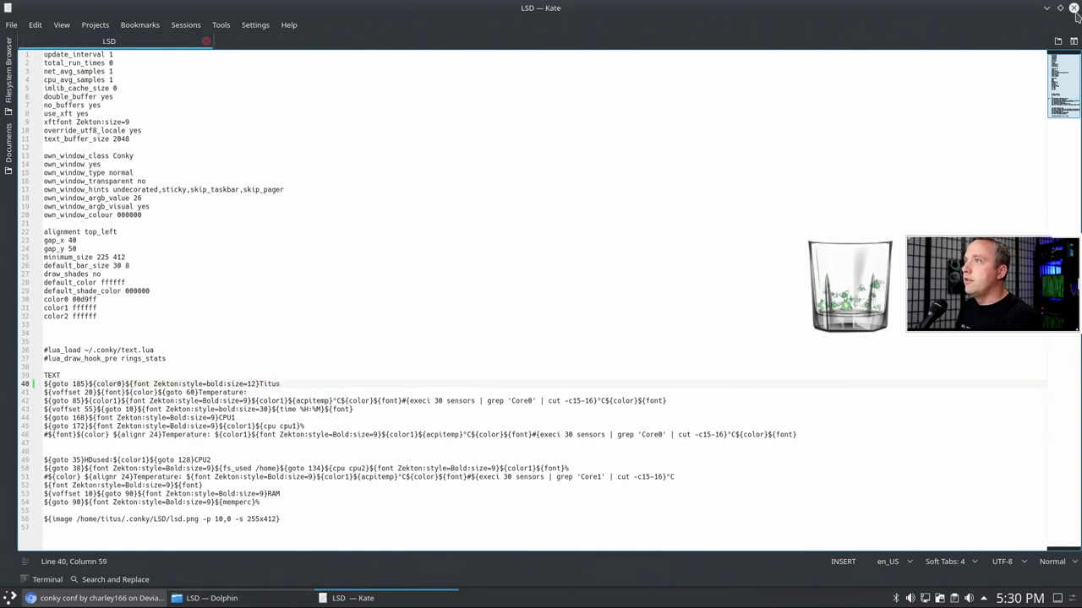
{"action": "left_click", "coordinate": [1073, 8]}
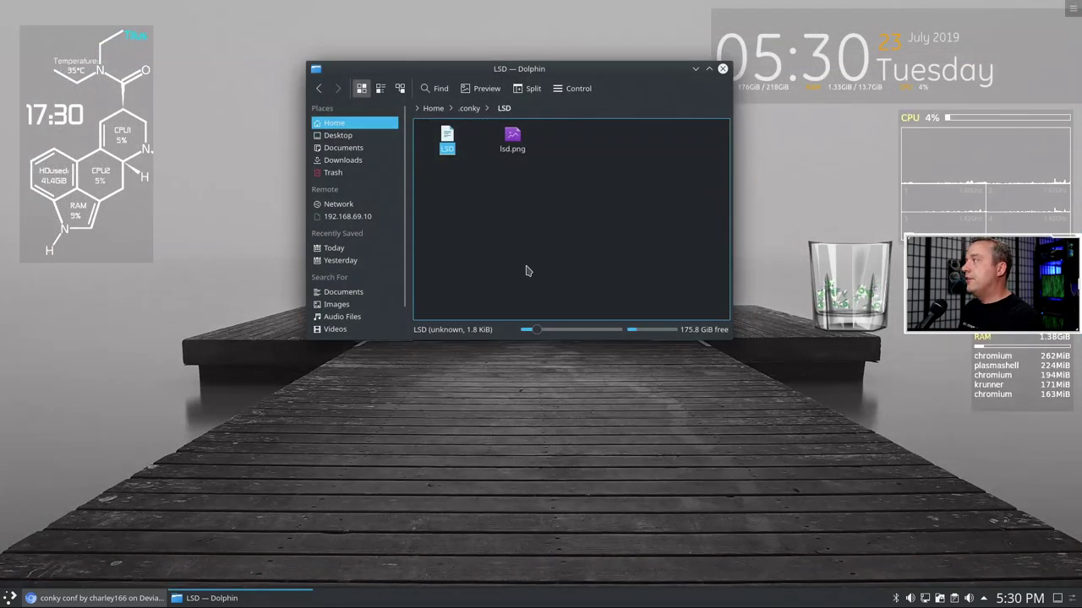
- Close Dolphin and bring the DeviantArt conky page in the browser to the front
{"action": "left_click", "coordinate": [551, 245]}
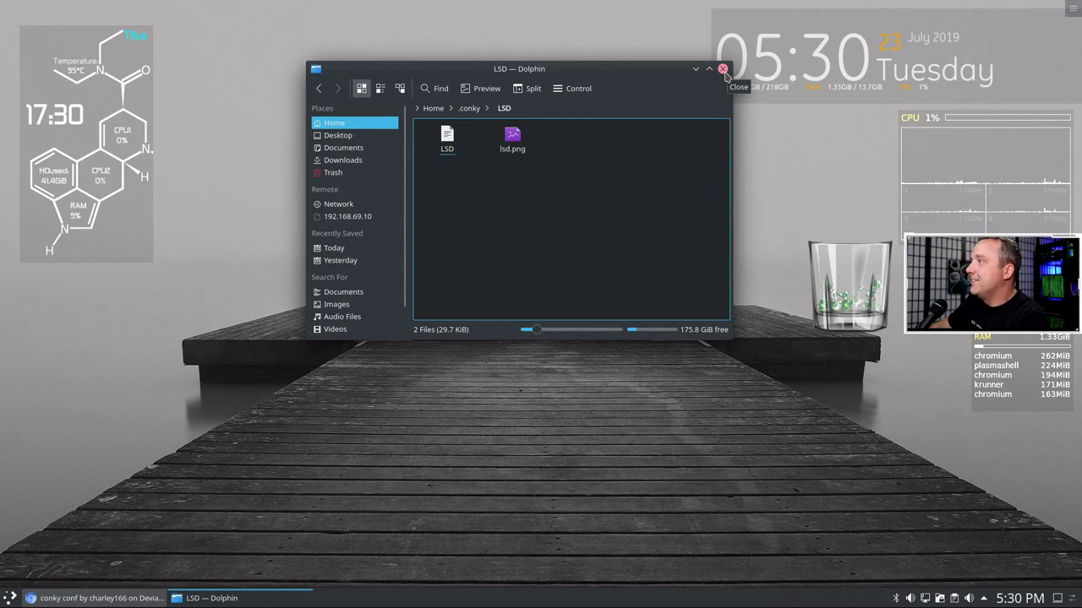
{"action": "left_click", "coordinate": [722, 69]}
{"action": "left_click", "coordinate": [110, 599]}
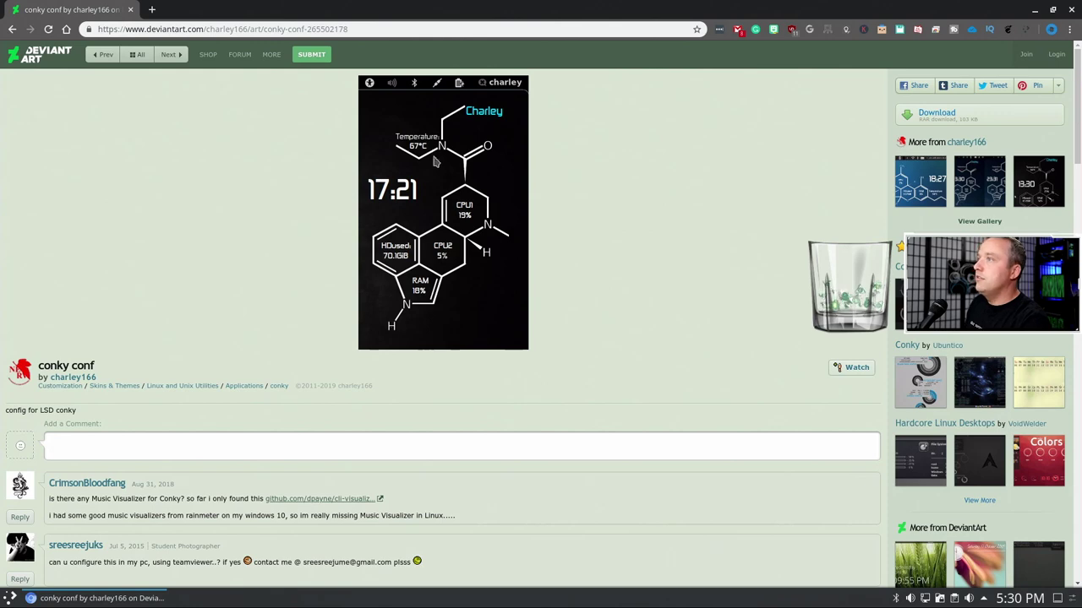
- Return to the popular conky results and open the Conky Launchpad deviation
{"action": "left_click", "coordinate": [10, 30]}
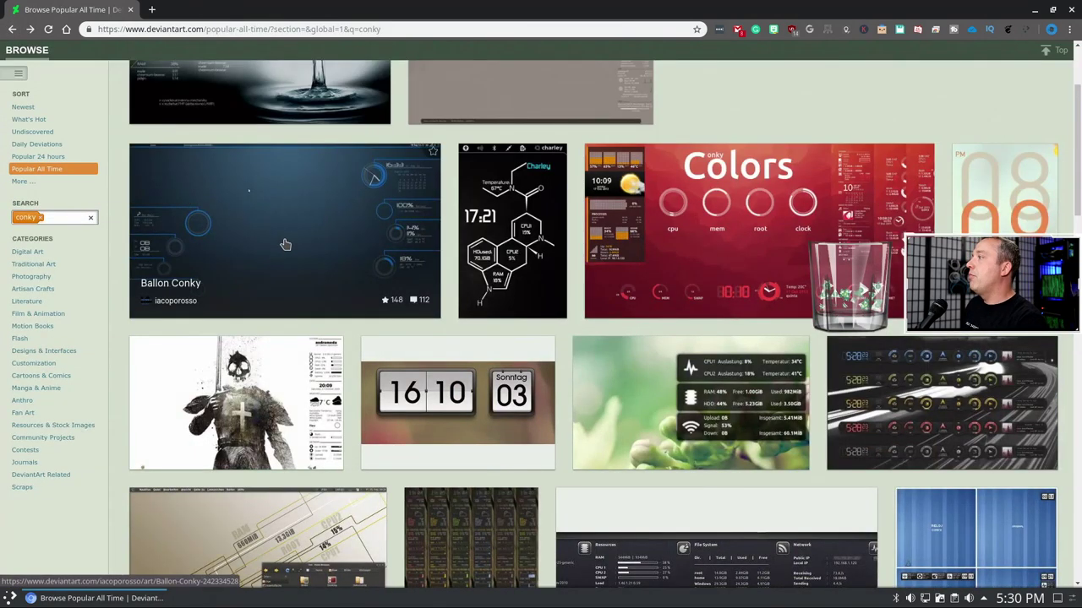
{"action": "scroll", "coordinate": [446, 236], "scroll_direction": "down", "scroll_amount": 3}
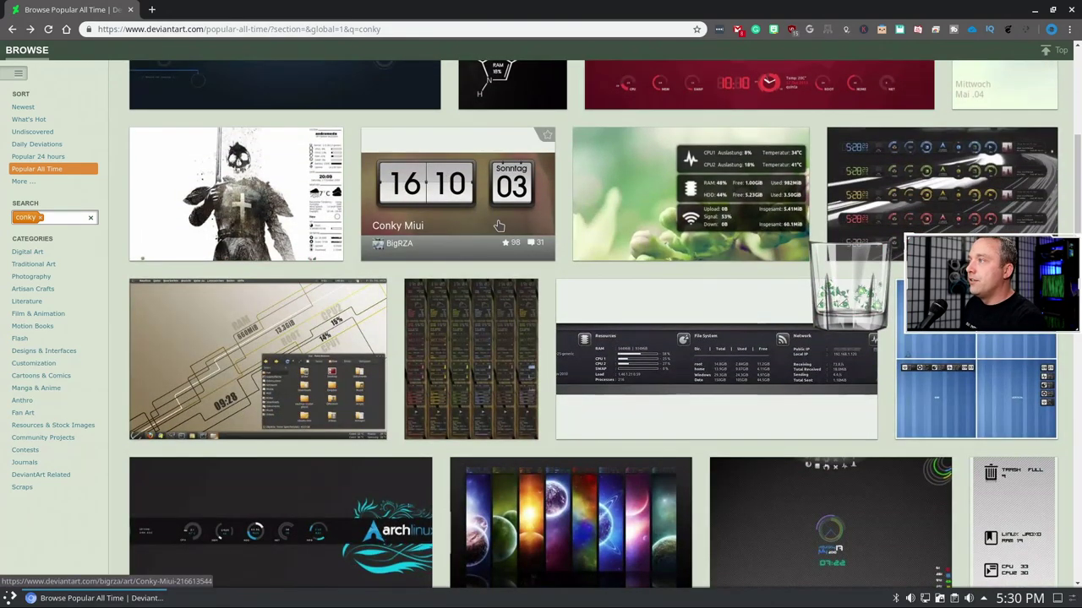
{"action": "scroll", "coordinate": [498, 226], "scroll_direction": "down", "scroll_amount": 1}
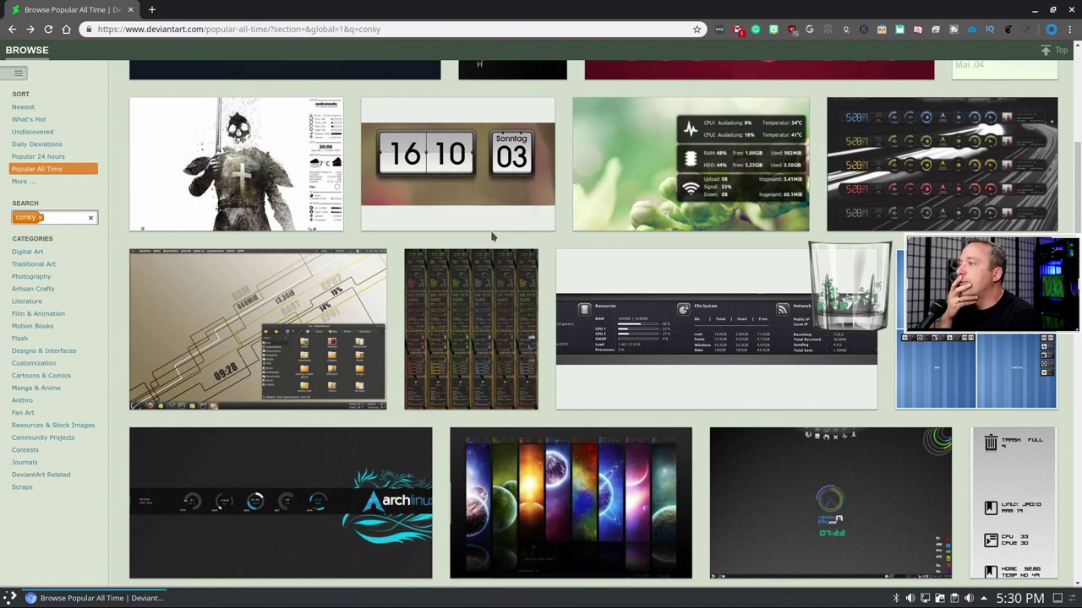
{"action": "left_click", "coordinate": [688, 324]}
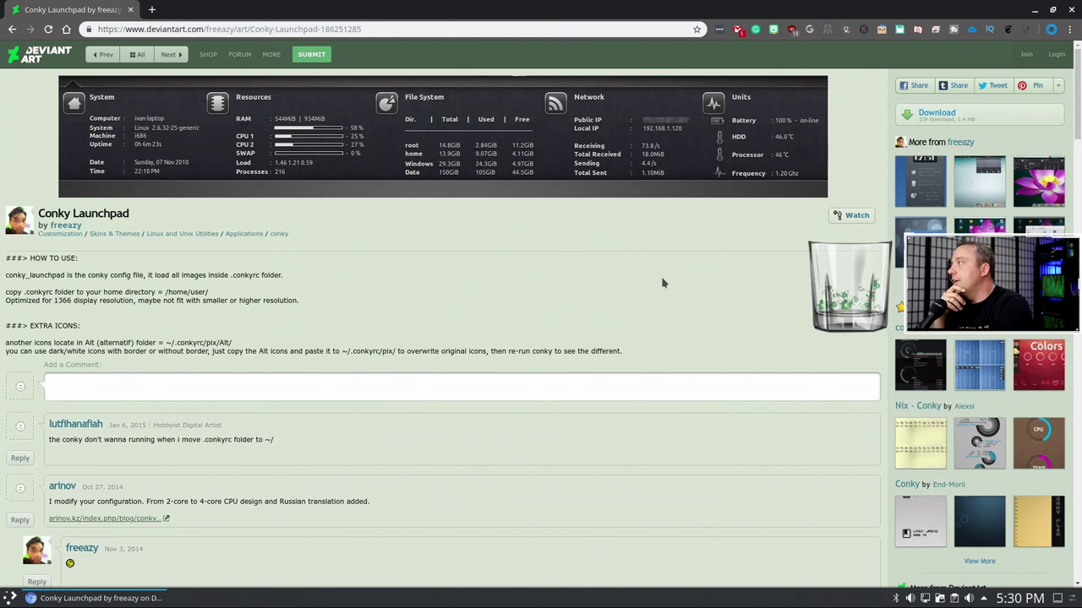
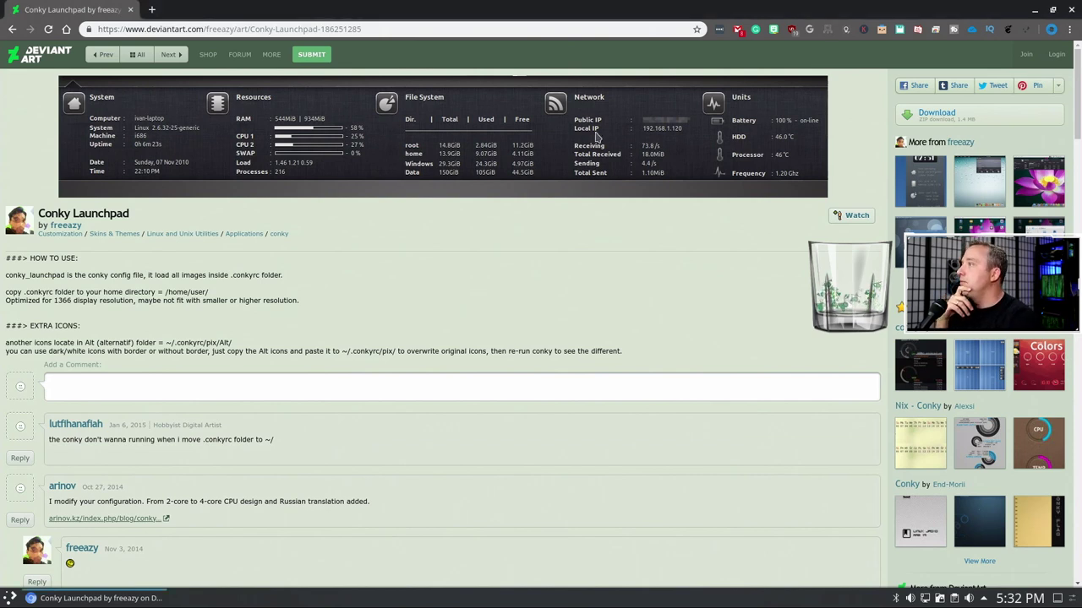
- Return to the Popular All Time 'conky' results and open the Conky NightDrive theme page
{"action": "left_click", "coordinate": [12, 29]}
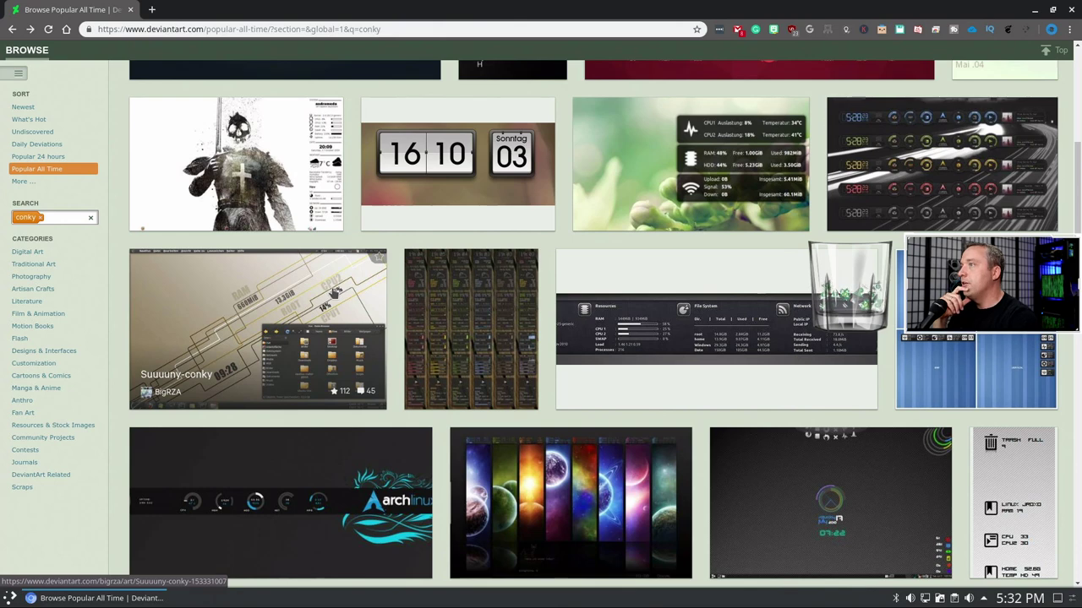
{"action": "scroll", "coordinate": [345, 314], "scroll_direction": "down", "scroll_amount": 1}
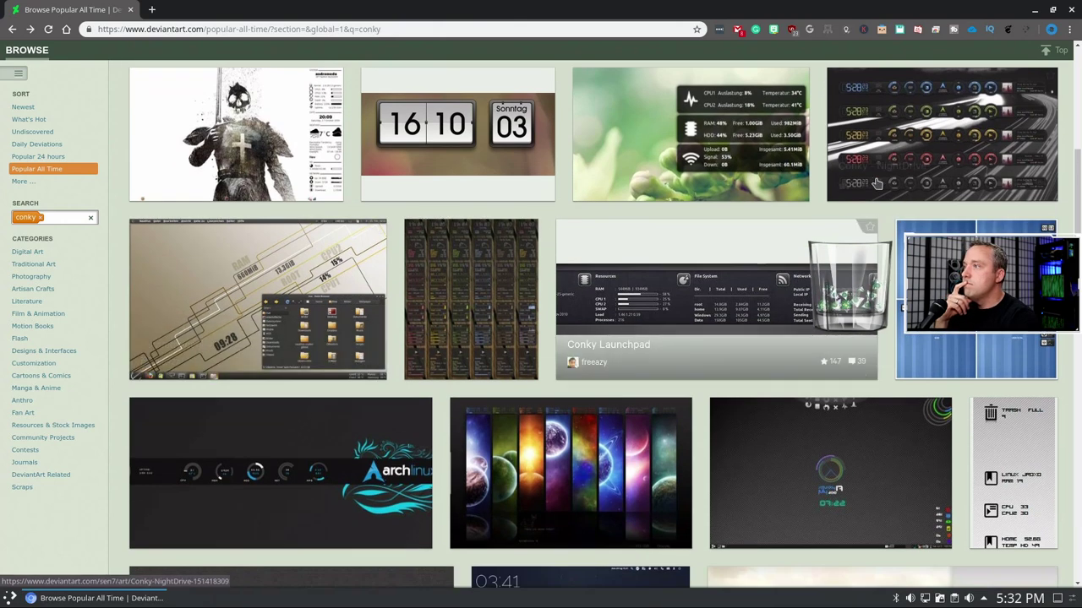
{"action": "left_click", "coordinate": [744, 270]}
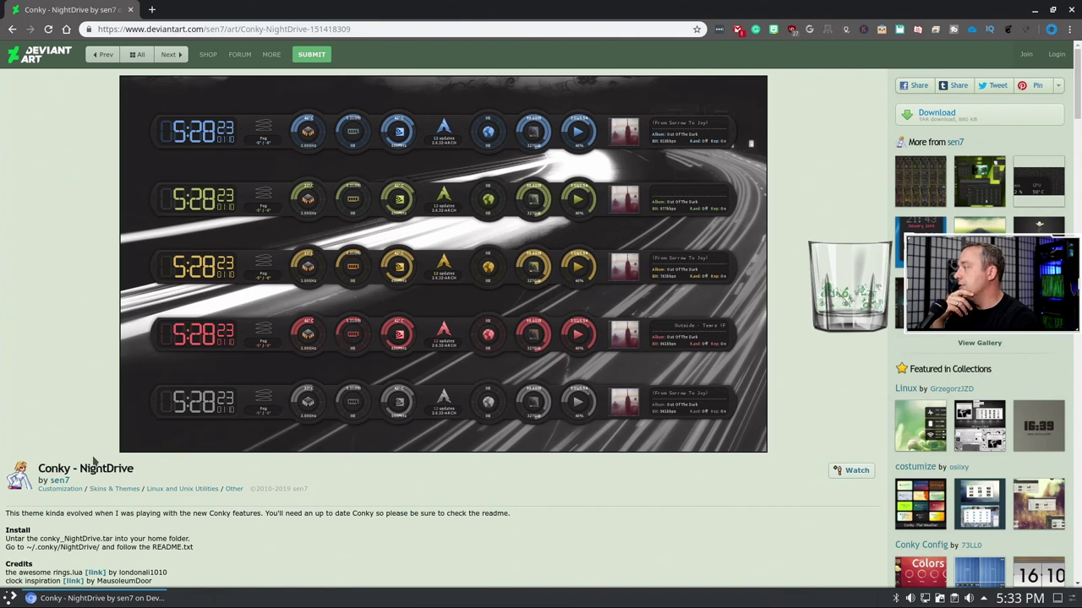
- Download the Conky NightDrive theme archive from its DeviantArt page
{"action": "scroll", "coordinate": [94, 461], "scroll_direction": "down", "scroll_amount": 3}
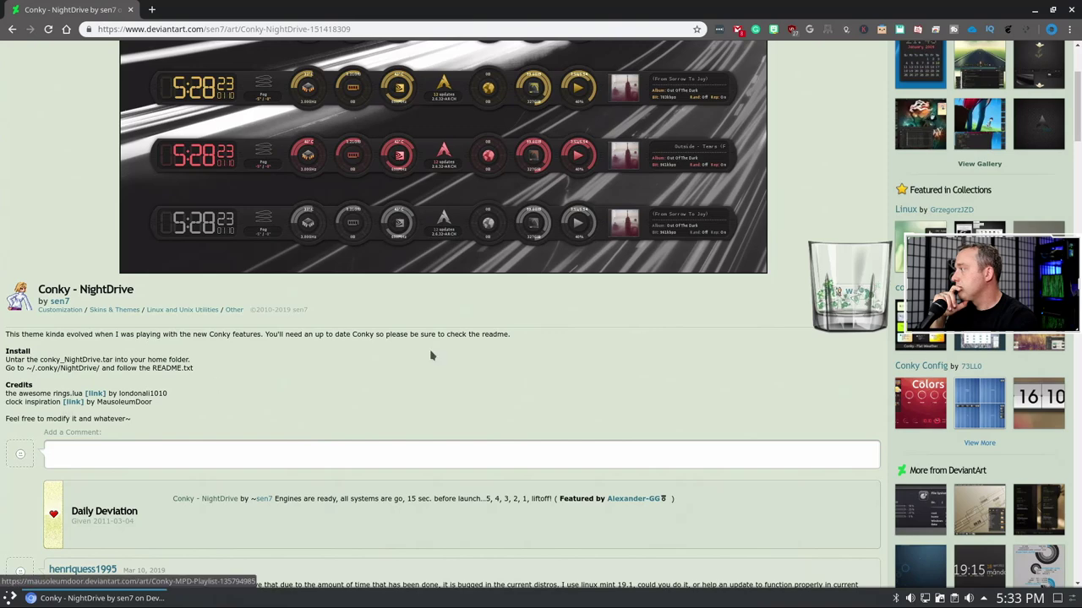
{"action": "scroll", "coordinate": [430, 355], "scroll_direction": "up", "scroll_amount": 3}
{"action": "left_click", "coordinate": [959, 117]}
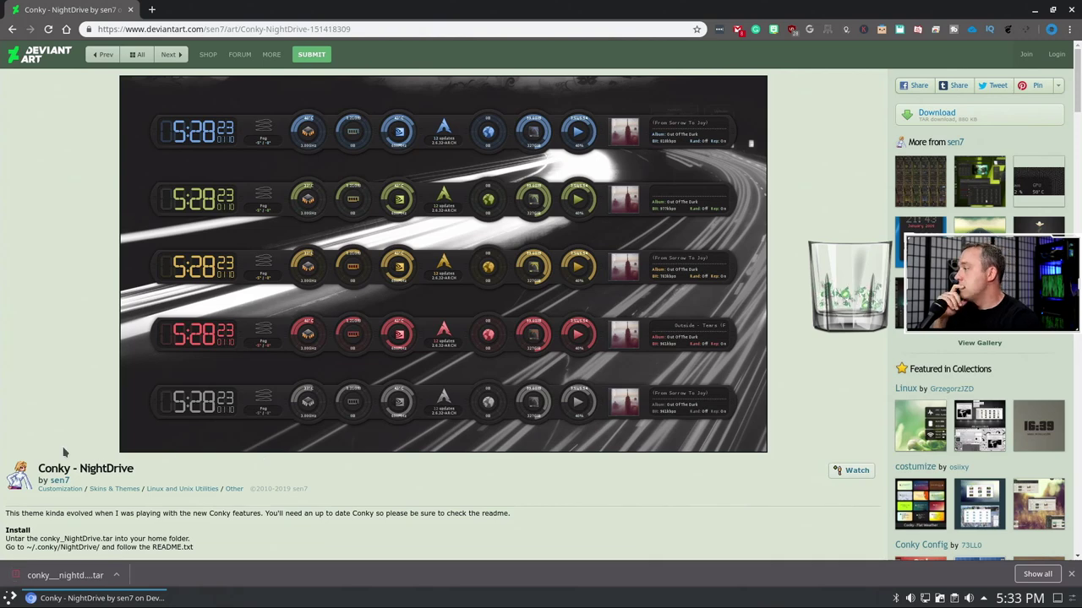
- Read the theme description, then open the downloaded NightDrive .tar file in Ark
{"action": "scroll", "coordinate": [65, 448], "scroll_direction": "down", "scroll_amount": 2}
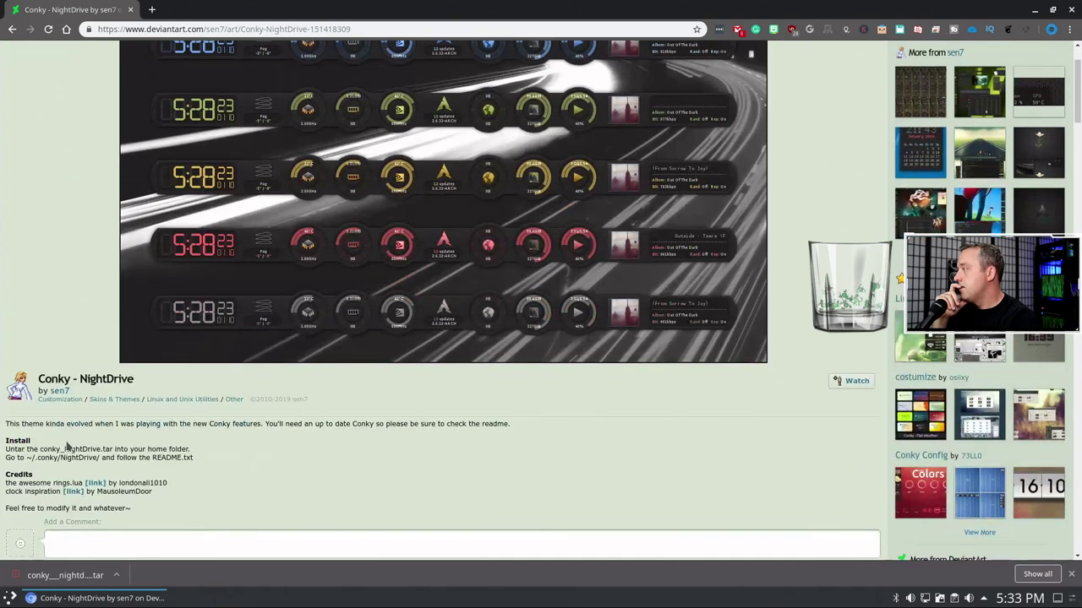
{"action": "scroll", "coordinate": [68, 442], "scroll_direction": "up", "scroll_amount": 2}
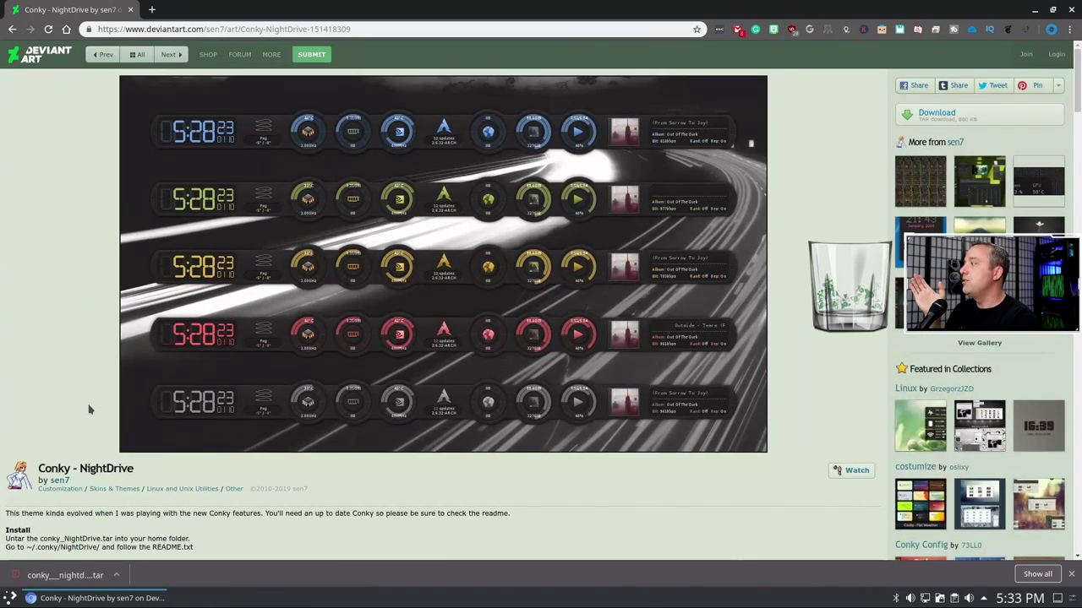
{"action": "scroll", "coordinate": [90, 410], "scroll_direction": "down", "scroll_amount": 4}
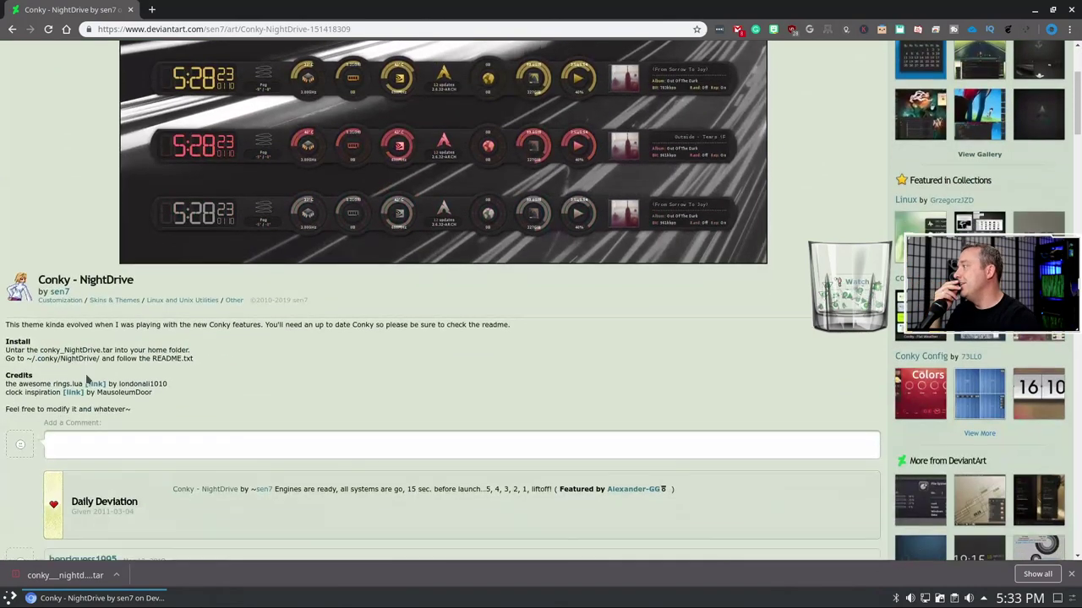
{"action": "scroll", "coordinate": [88, 380], "scroll_direction": "down", "scroll_amount": 4}
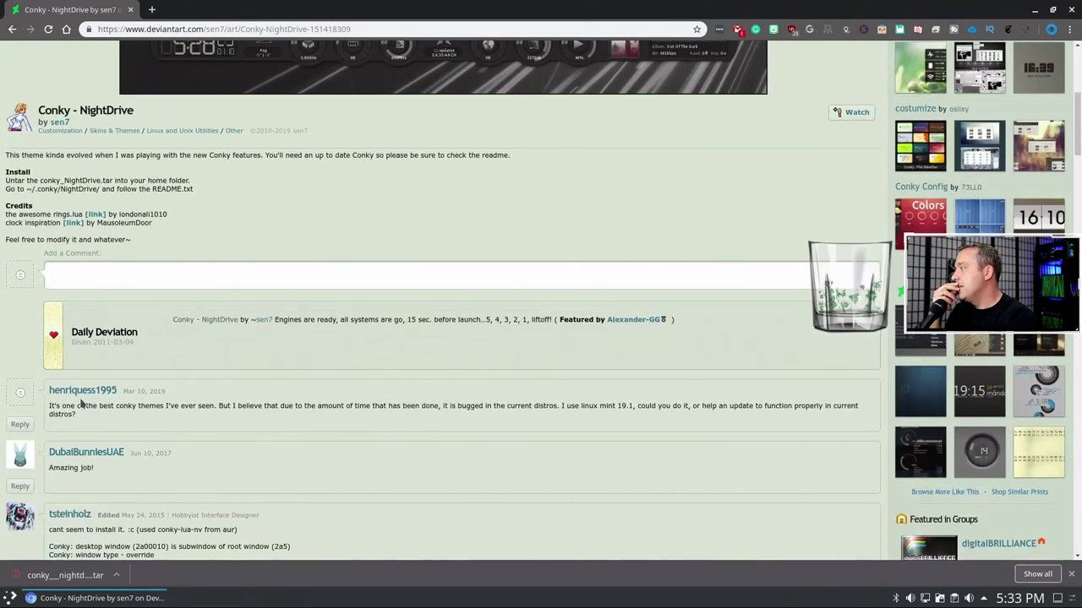
{"action": "scroll", "coordinate": [81, 405], "scroll_direction": "down", "scroll_amount": 3}
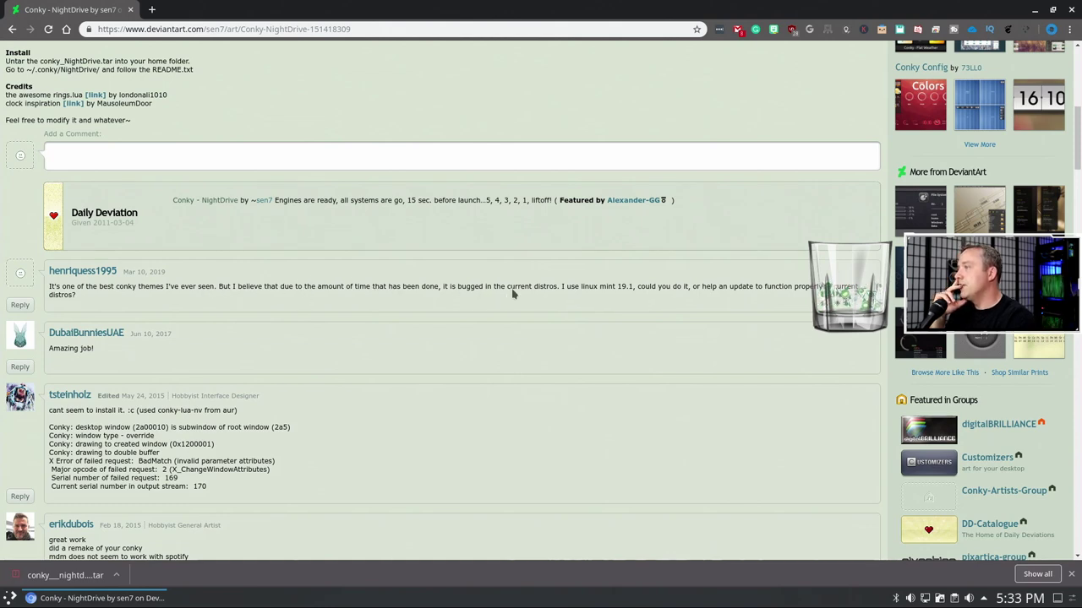
{"action": "scroll", "coordinate": [267, 284], "scroll_direction": "up", "scroll_amount": 5}
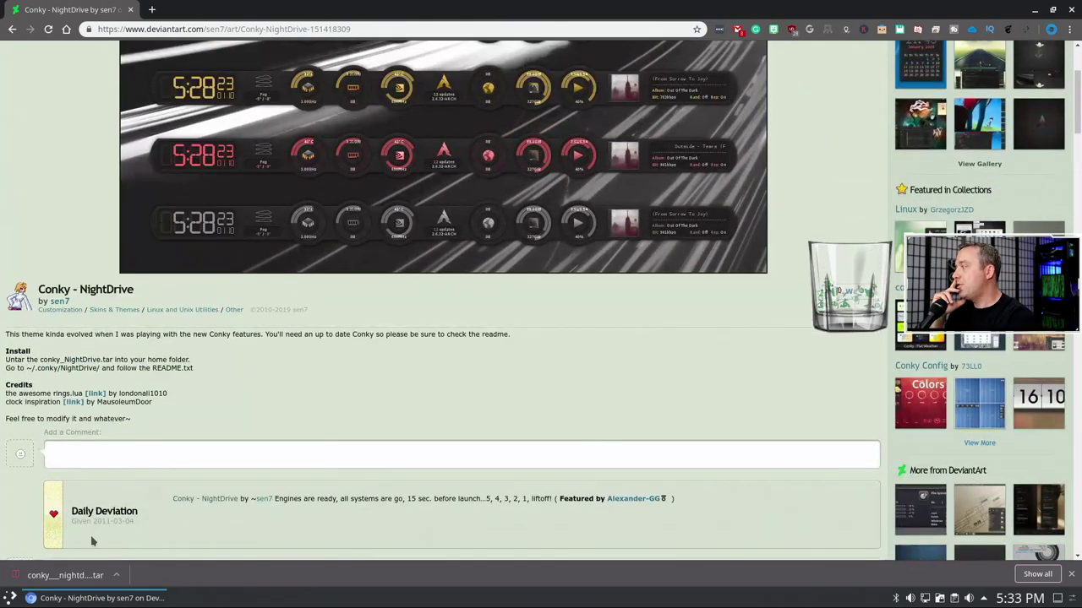
{"action": "left_click", "coordinate": [59, 576]}
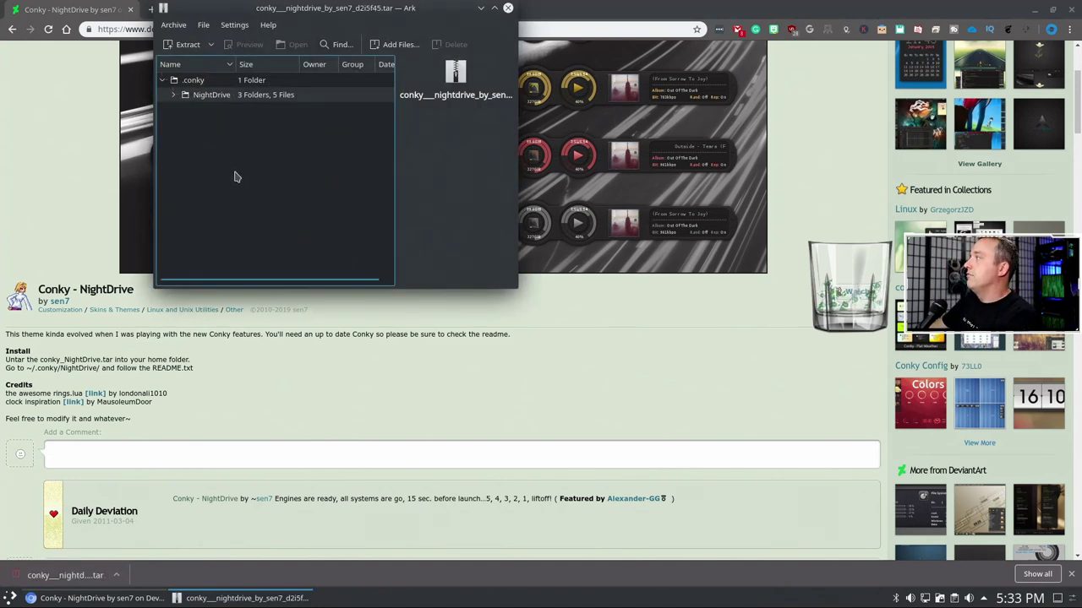
- Extract the NightDrive folder into Downloads, close Ark, and open Home in Dolphin
{"action": "right_click", "coordinate": [206, 99]}
{"action": "mouse_move", "coordinate": [263, 183]}
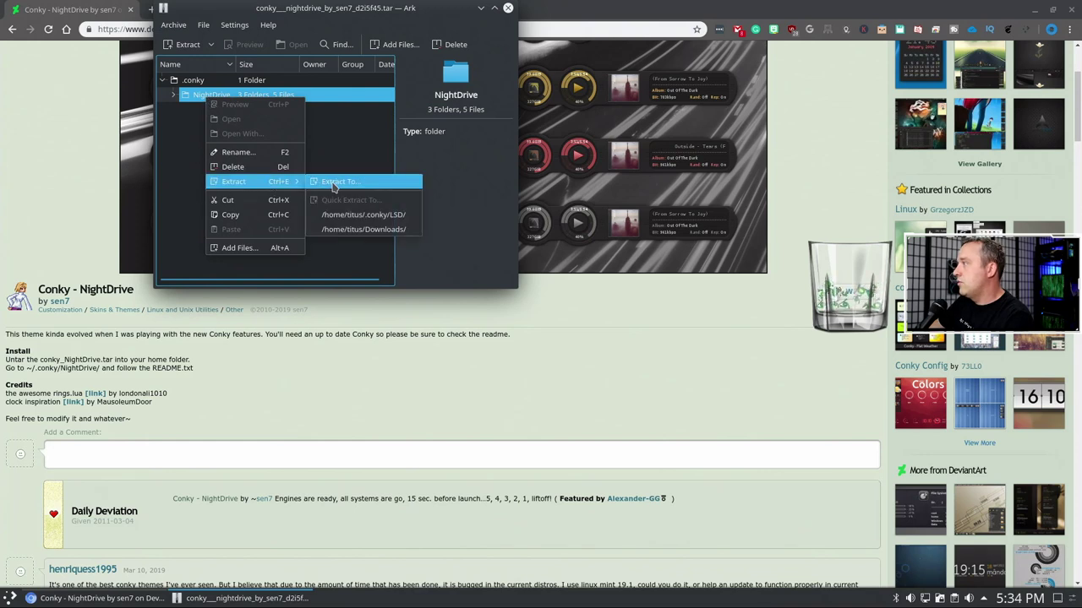
{"action": "left_click", "coordinate": [348, 231]}
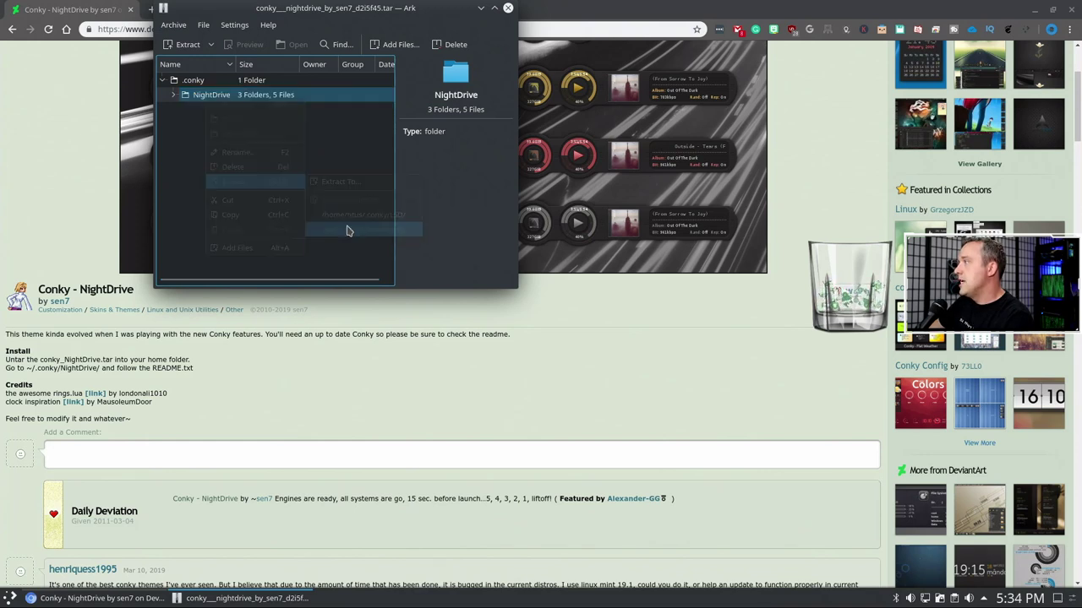
{"action": "left_click", "coordinate": [507, 8]}
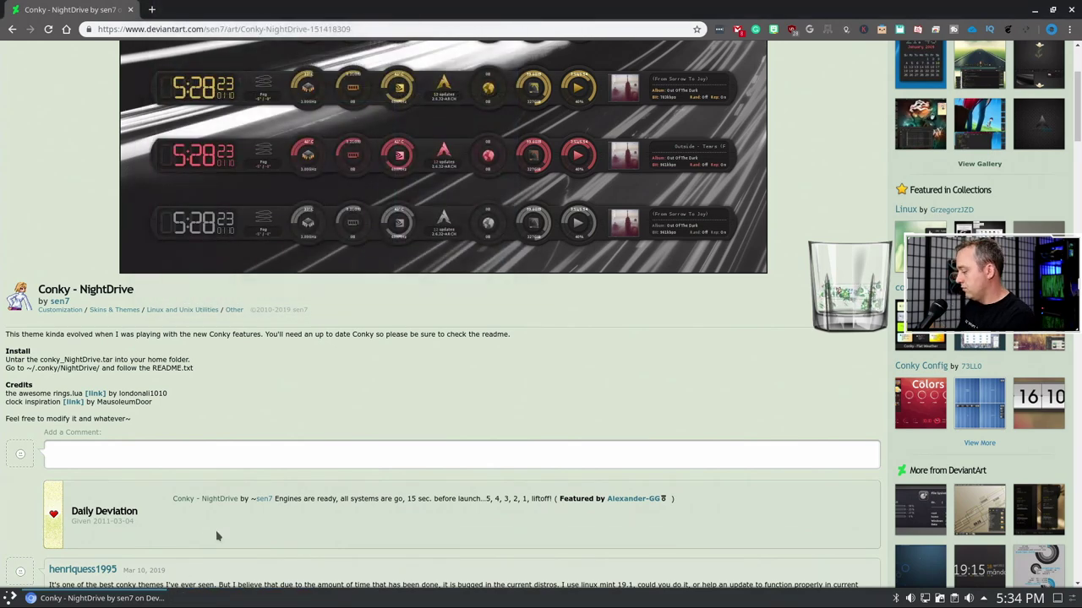
{"action": "key", "text": "super+e"}
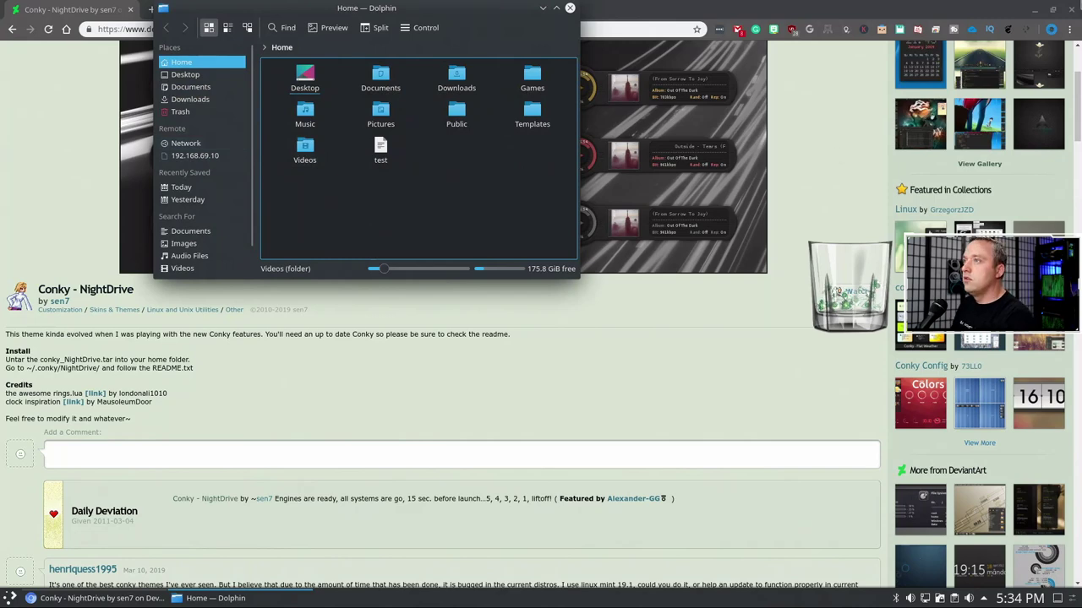
- Minimize the Chromium window so Dolphin's Home folder sits over the desktop
{"action": "left_click", "coordinate": [1036, 10]}
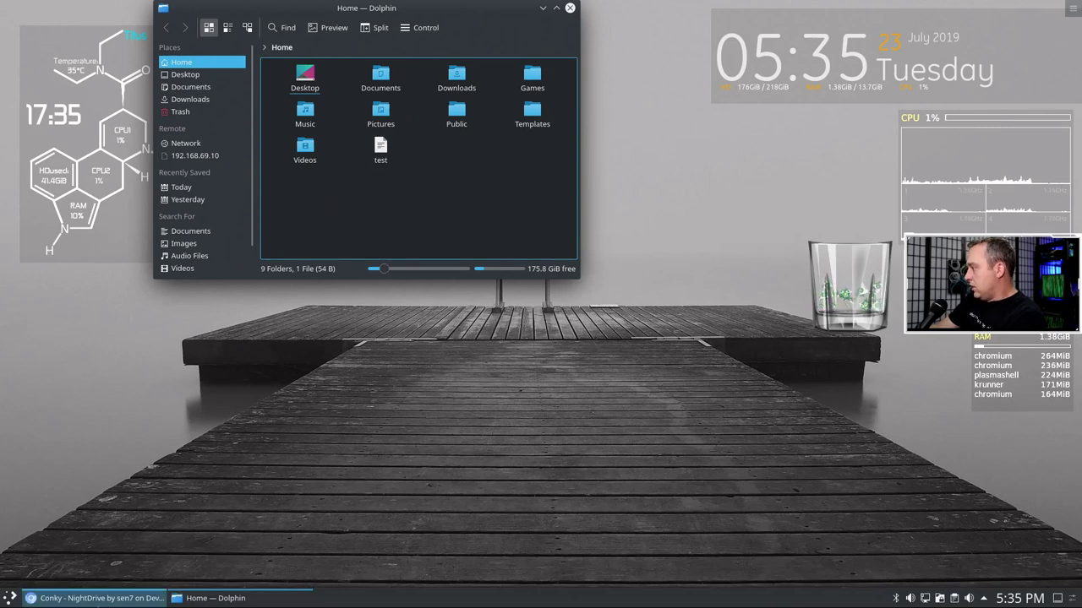
- Delete the stray conky folder from Downloads
{"action": "left_click", "coordinate": [456, 76]}
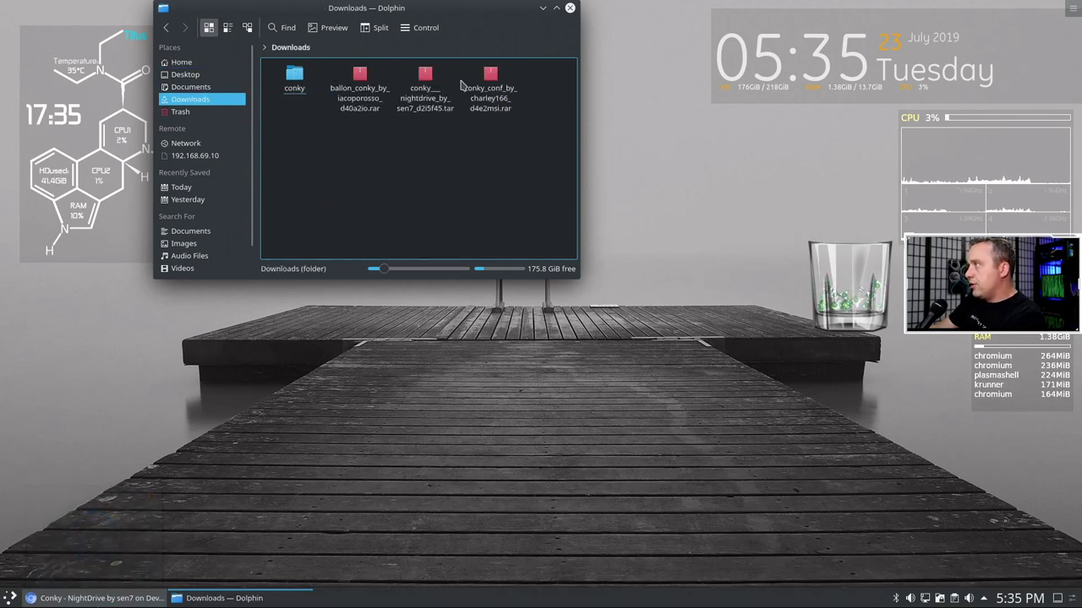
{"action": "left_click", "coordinate": [300, 84]}
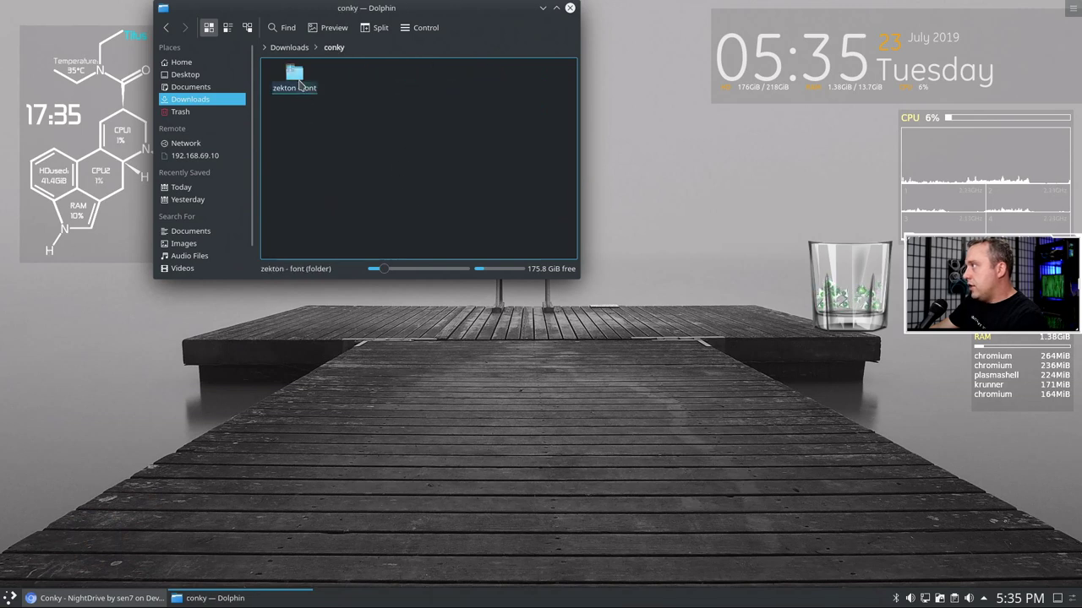
{"action": "left_click", "coordinate": [301, 53]}
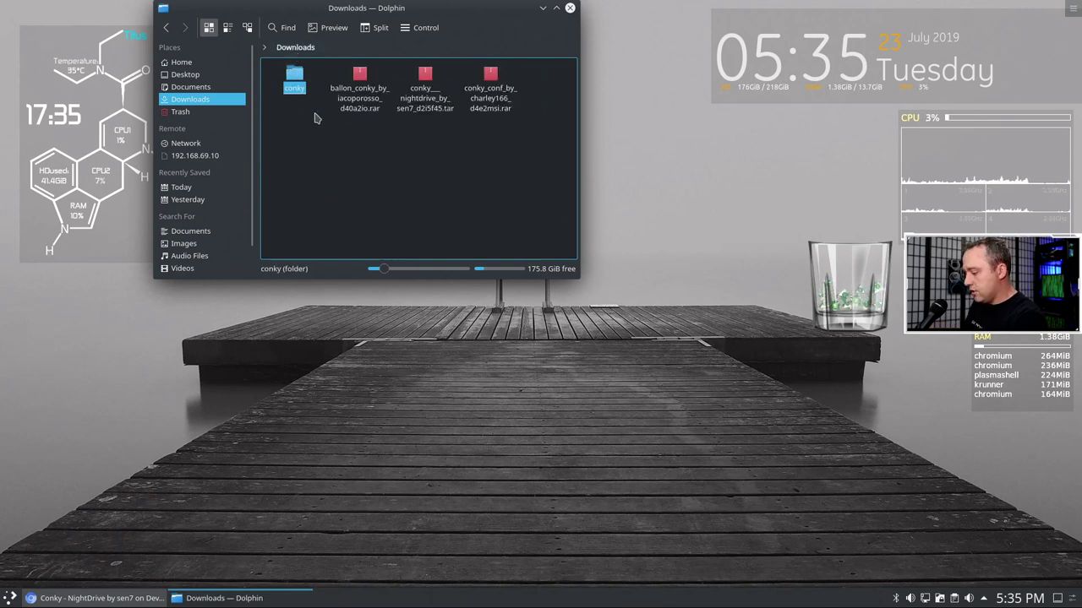
{"action": "key", "text": "Delete"}
- Go to Downloads/.conky and cut the NightDrive folder
{"action": "left_click", "coordinate": [357, 48]}
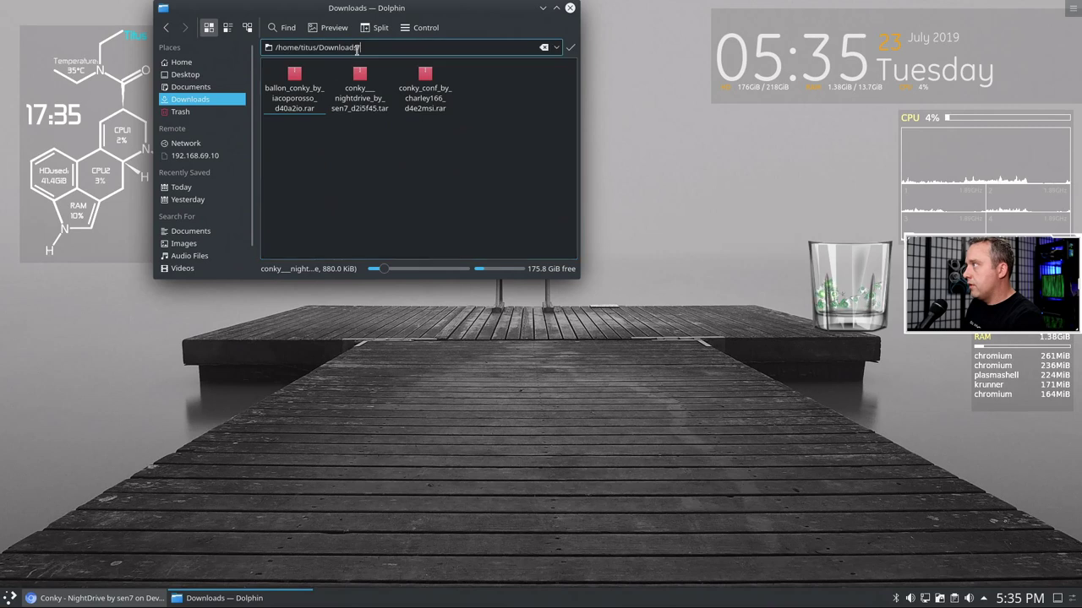
{"action": "type", "text": ".con"}
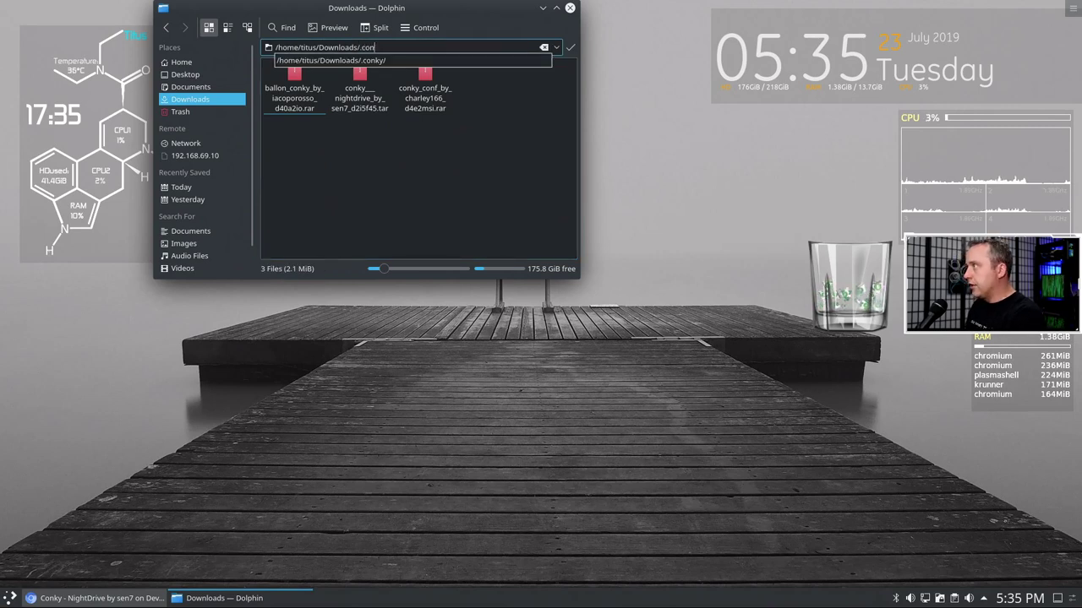
{"action": "key", "text": "Down"}
{"action": "key", "text": "Return"}
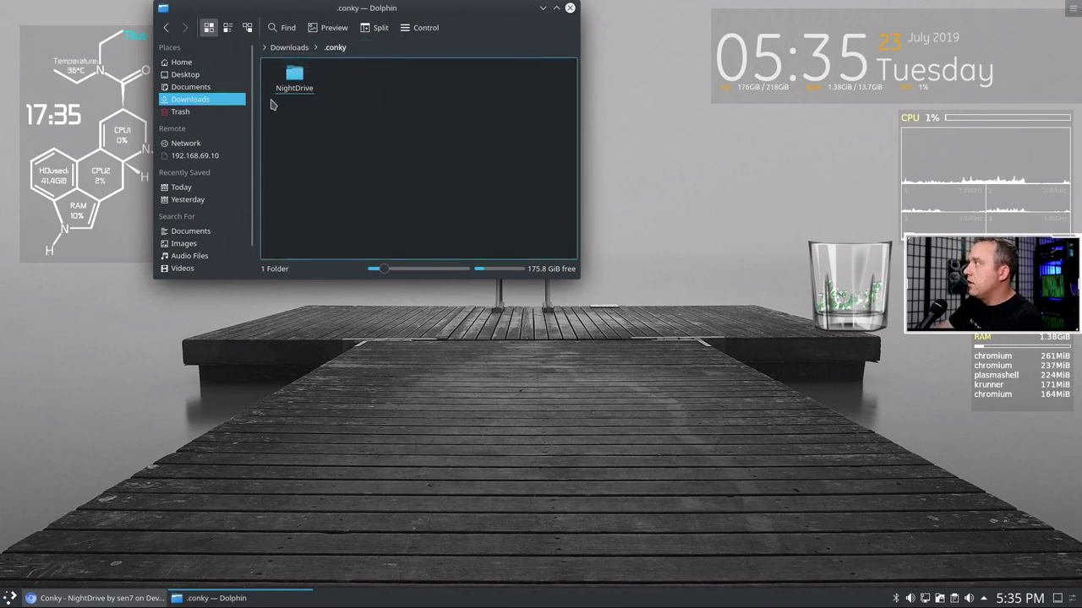
{"action": "right_click", "coordinate": [296, 83]}
{"action": "left_click", "coordinate": [330, 172]}
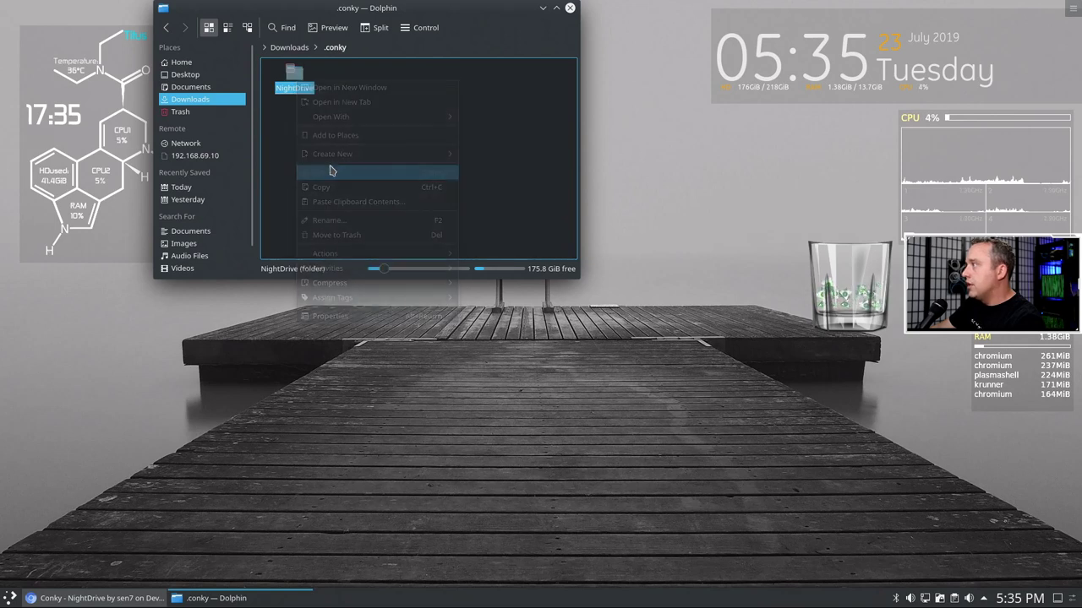
- Open the hidden ~/.conky folder in Home and maximize the Dolphin window
{"action": "left_click", "coordinate": [181, 62]}
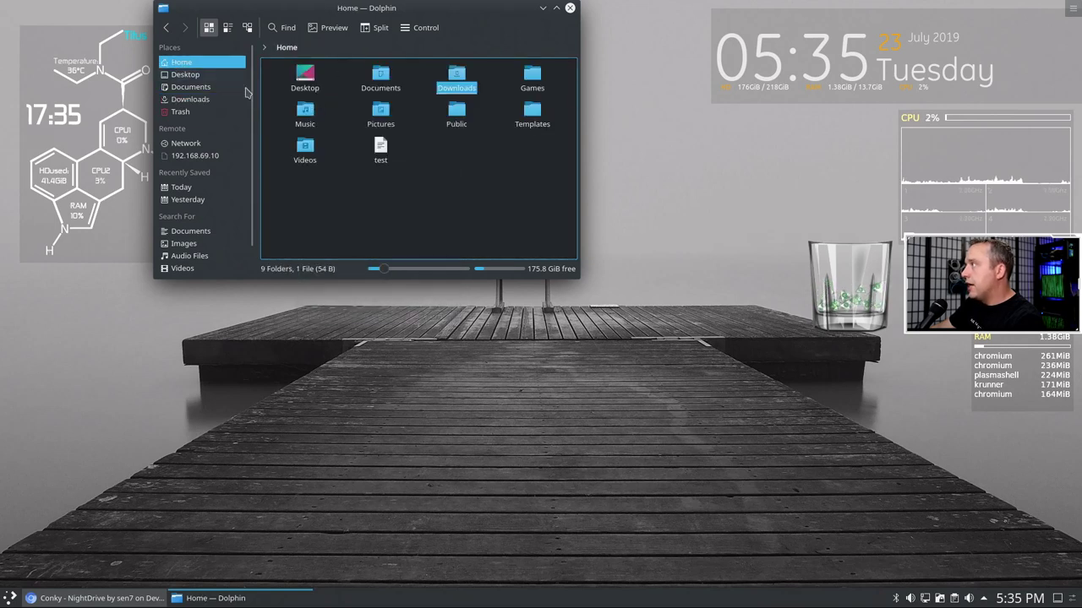
{"action": "left_click", "coordinate": [330, 47]}
{"action": "type", "text": ".conky/"}
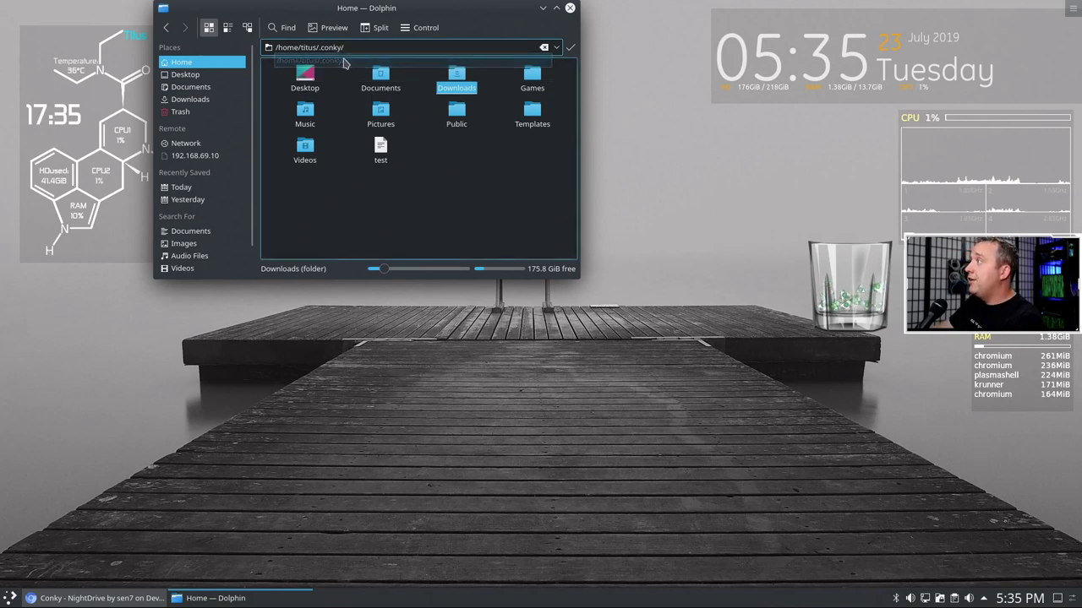
{"action": "left_click", "coordinate": [342, 60]}
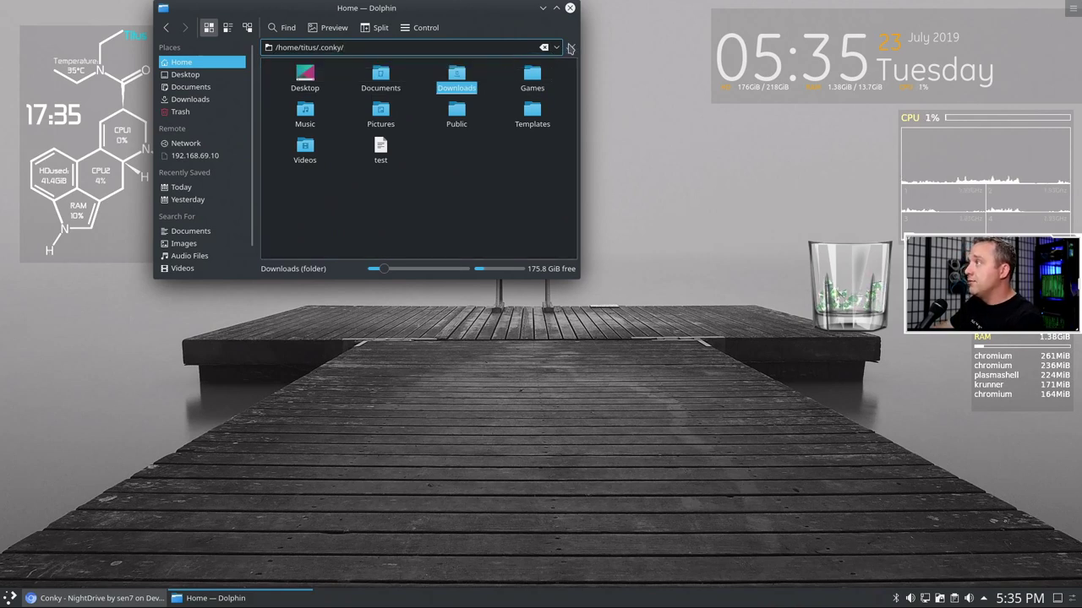
{"action": "left_click", "coordinate": [570, 48]}
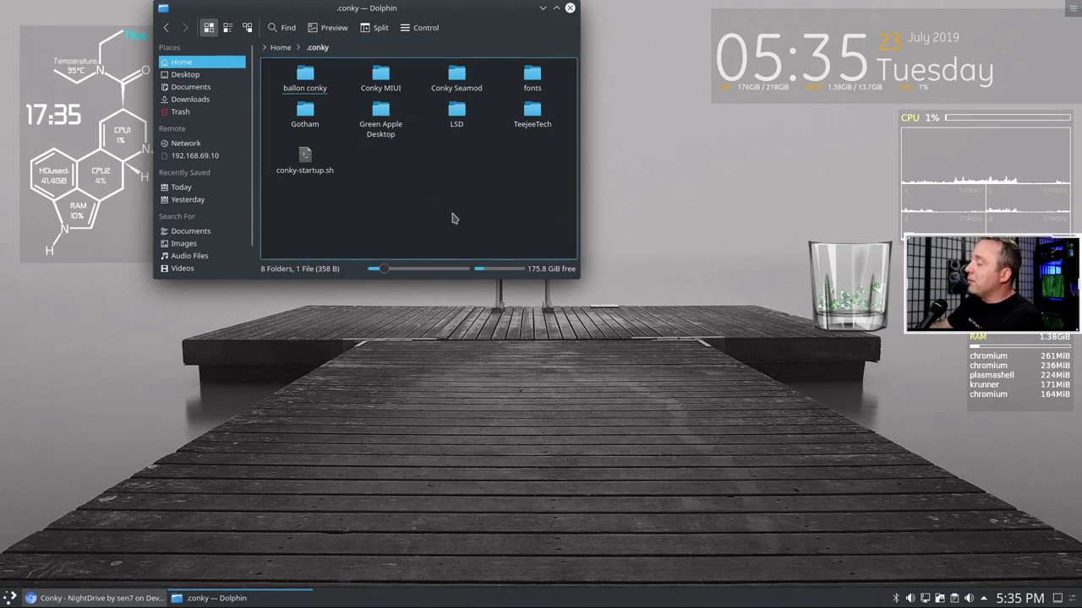
{"action": "left_click", "coordinate": [556, 8]}
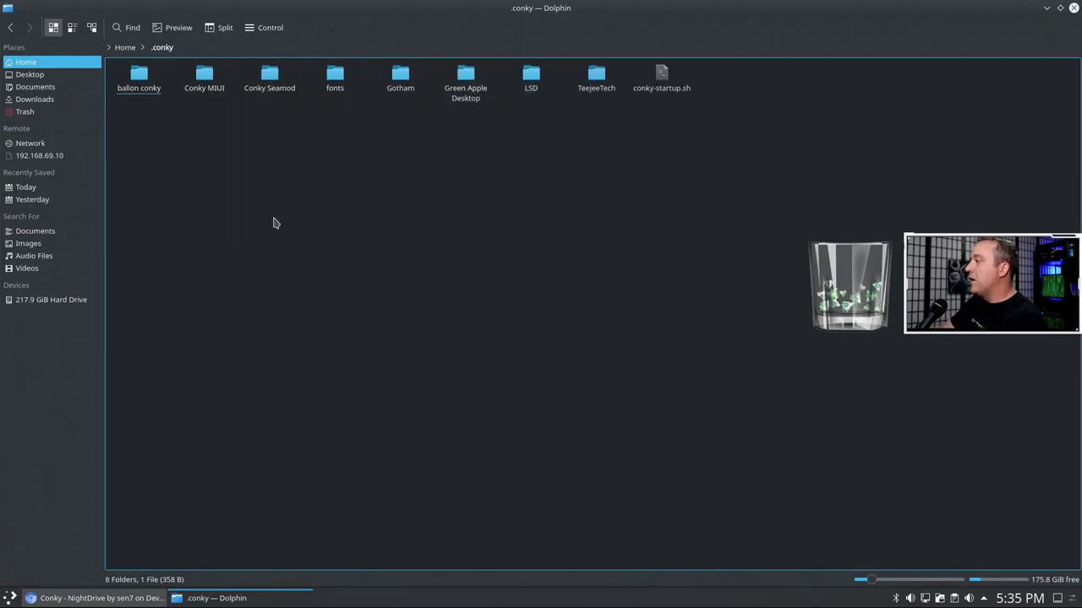
{"action": "right_click", "coordinate": [335, 238]}
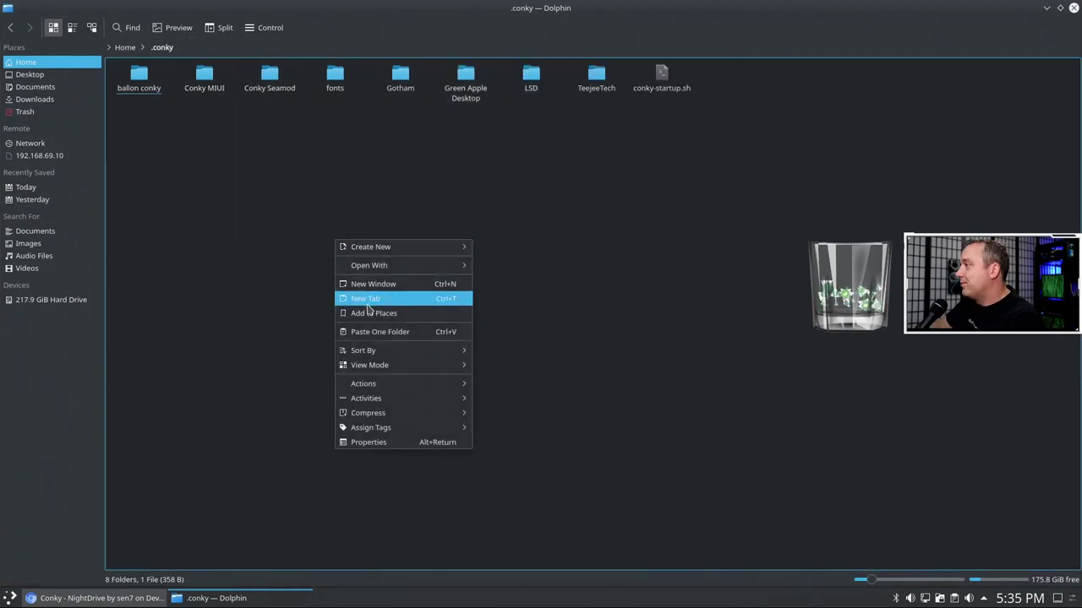
{"action": "left_click", "coordinate": [365, 332]}
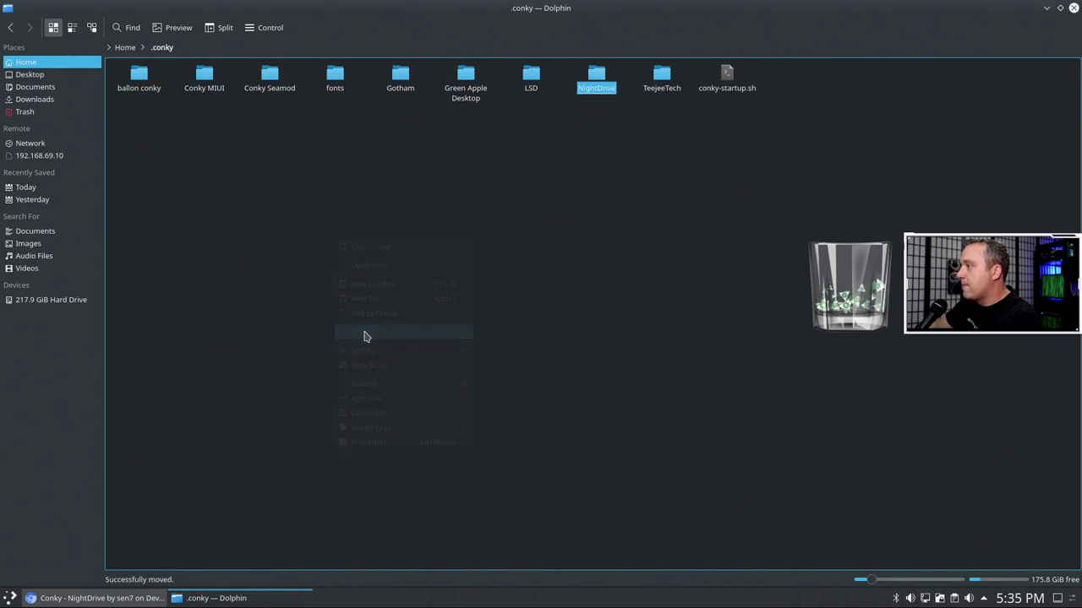
{"action": "double_click", "coordinate": [613, 75]}
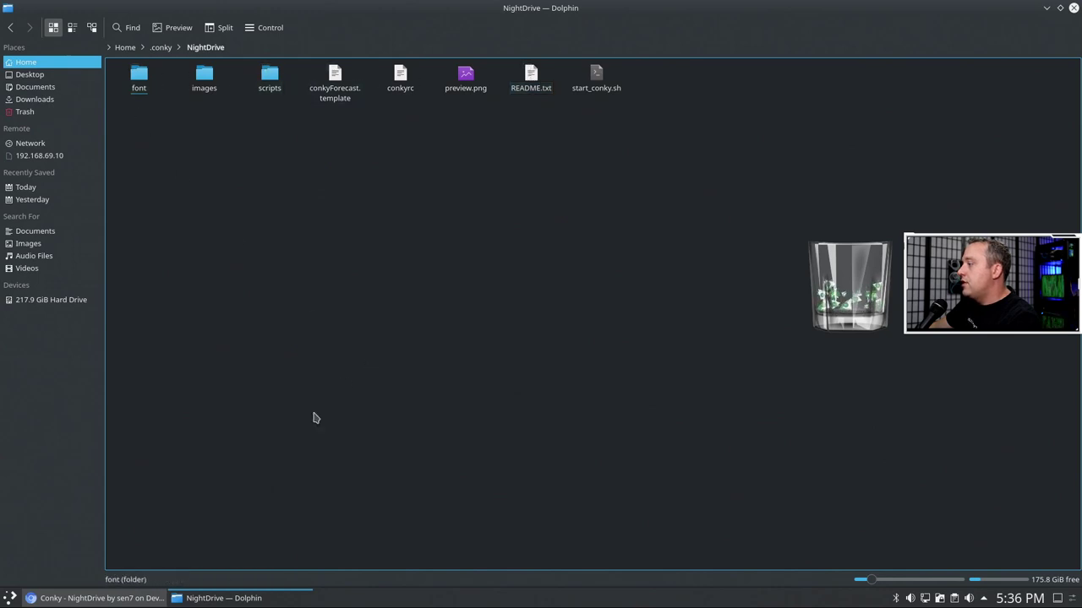
{"action": "left_click", "coordinate": [10, 600]}
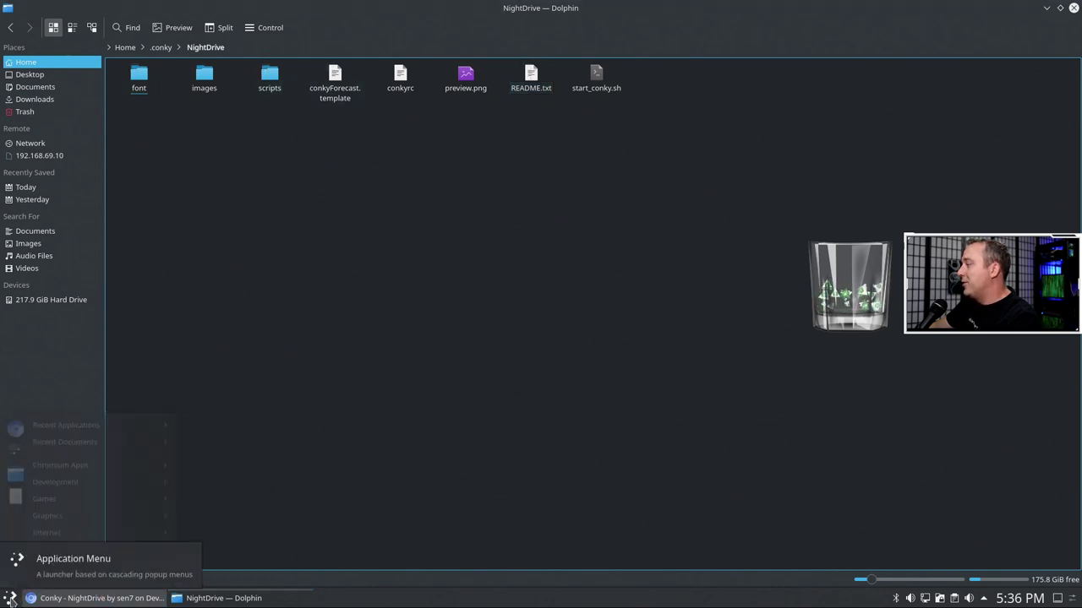
{"action": "left_click", "coordinate": [485, 488]}
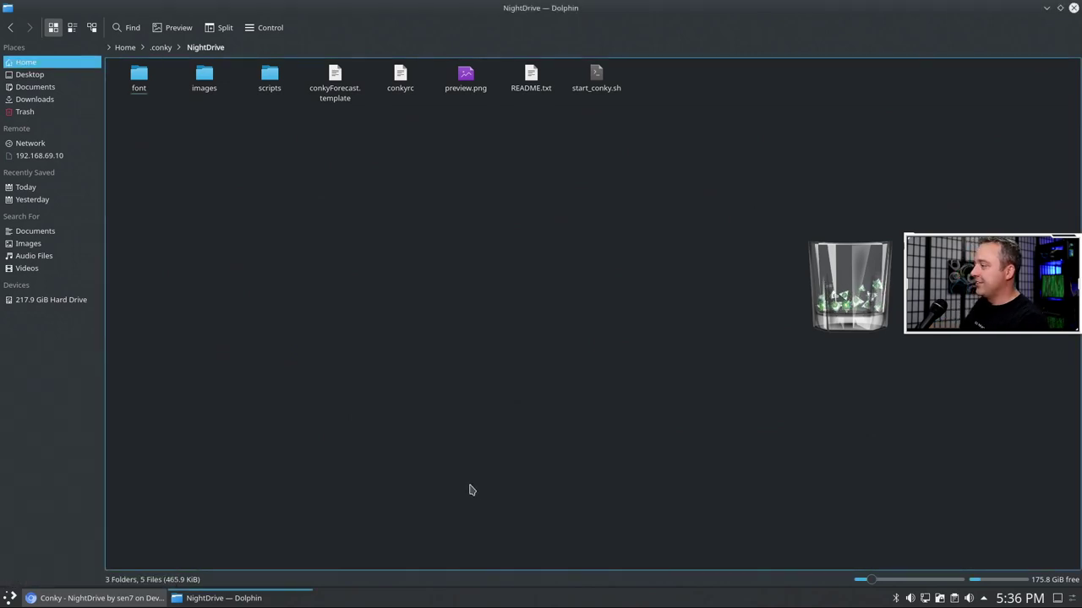
- Launch Conky Manager and enable the ~/.conky/NightDrive/conkyrc widget with its preview
{"action": "key", "text": "alt+space"}
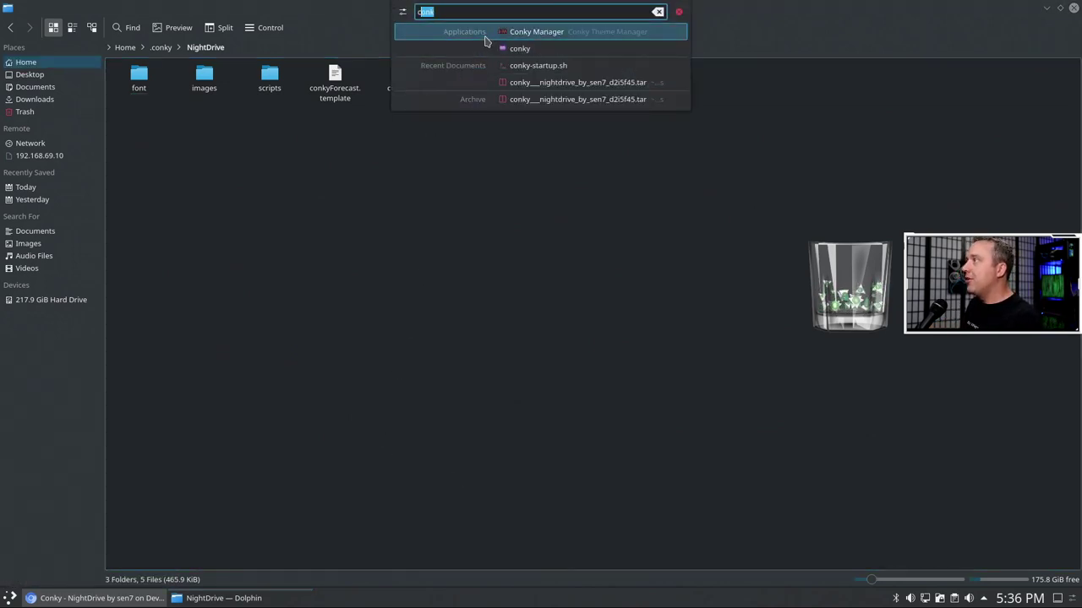
{"action": "left_click", "coordinate": [483, 37]}
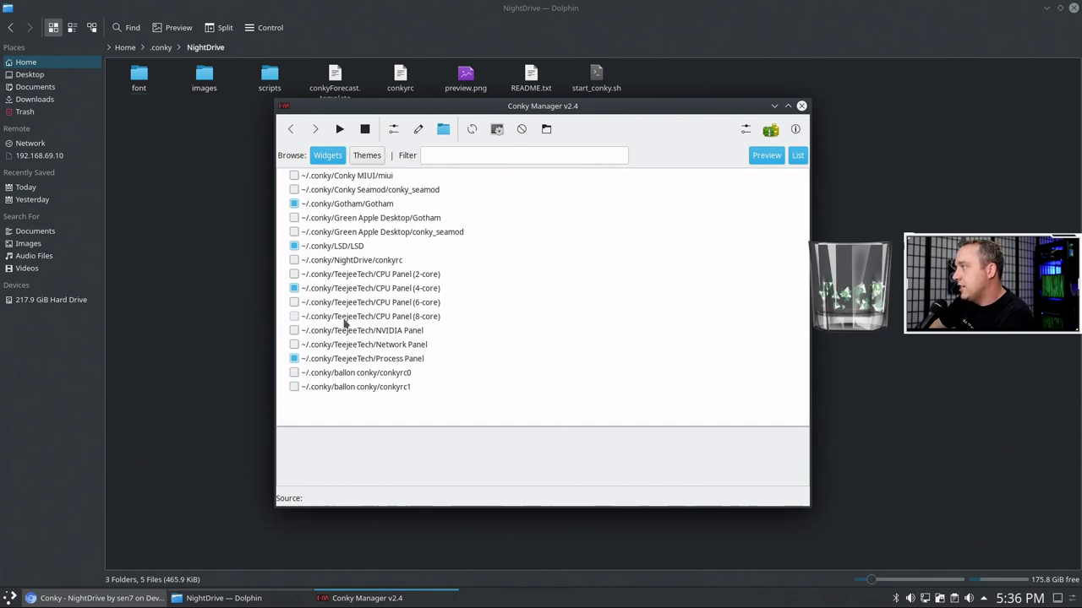
{"action": "left_click", "coordinate": [332, 262]}
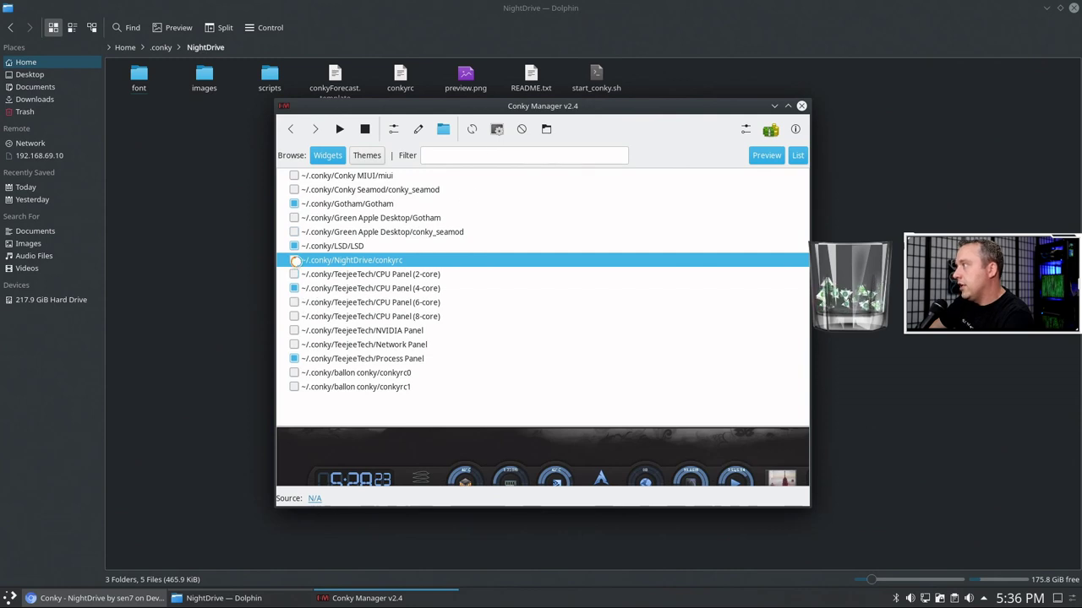
{"action": "left_click", "coordinate": [295, 261]}
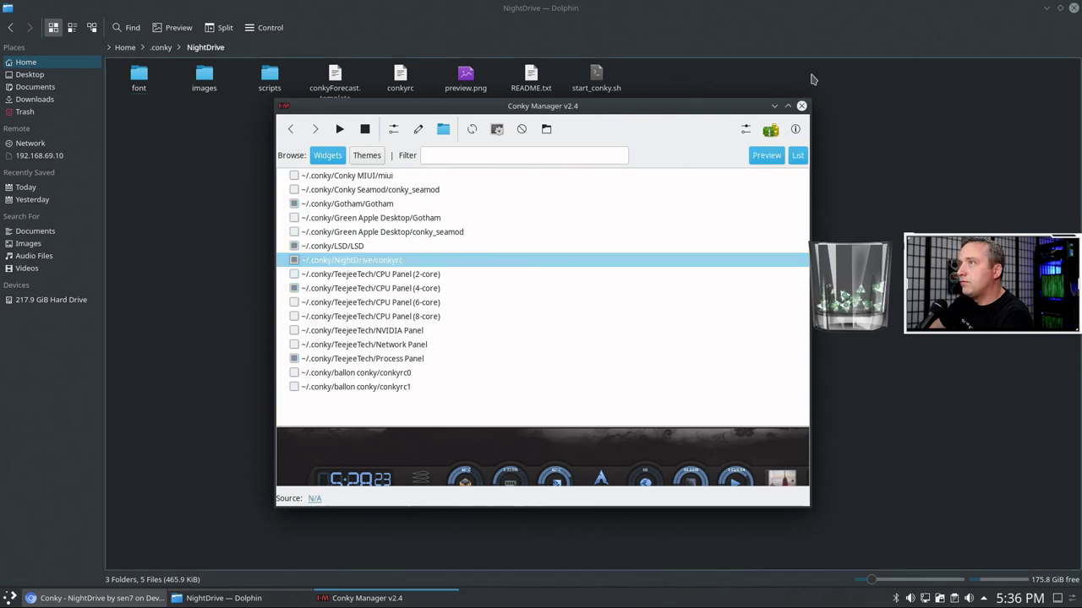
- Minimize Dolphin, then move and enlarge the Conky Manager window
{"action": "left_click", "coordinate": [1046, 10]}
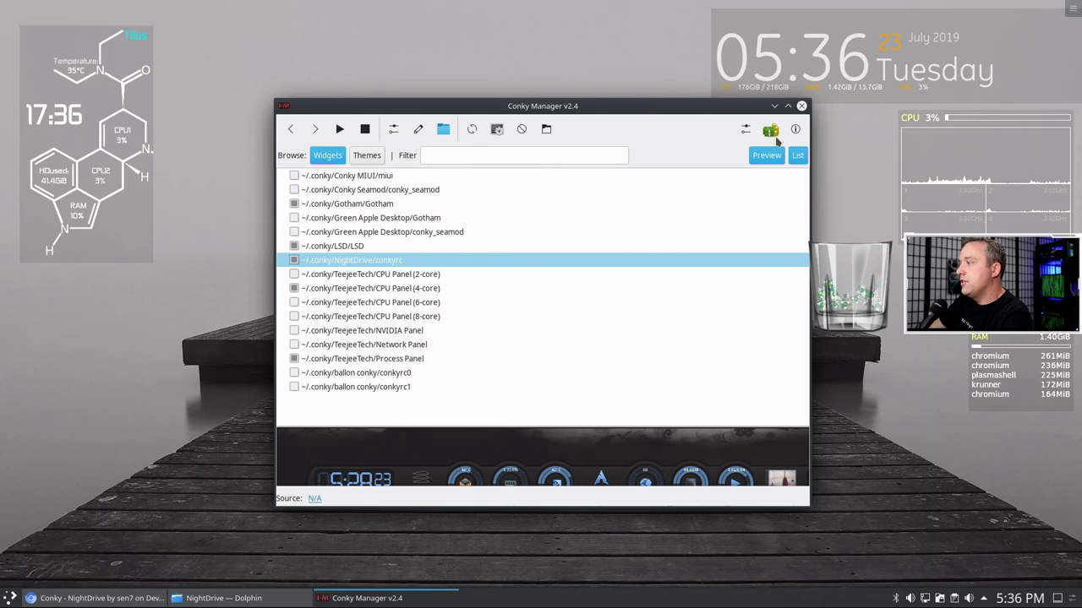
{"action": "left_click_drag", "start_coordinate": [617, 107], "coordinate": [481, 46]}
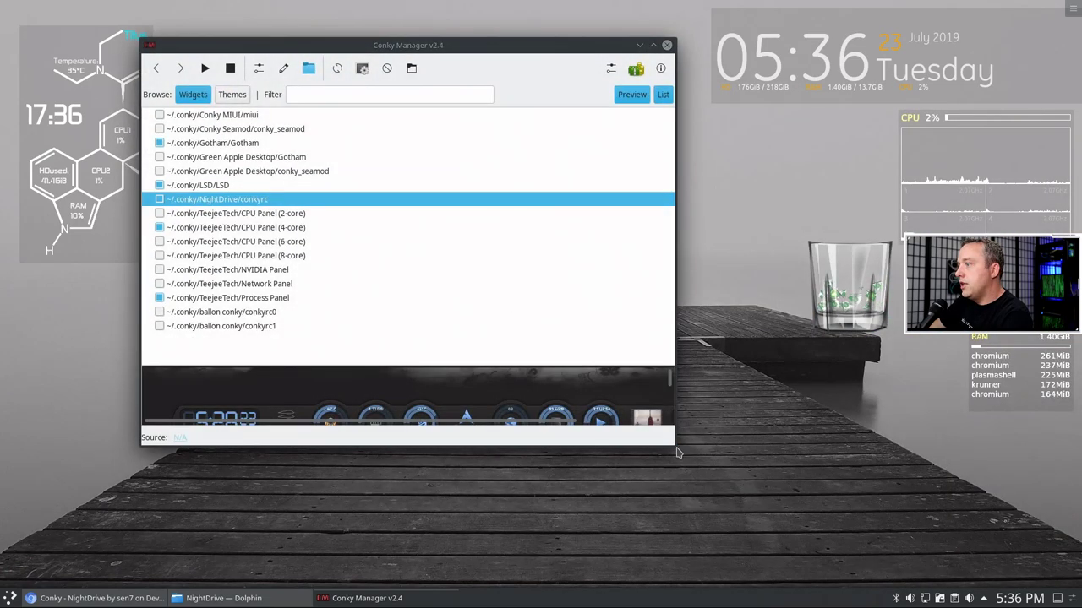
{"action": "left_click_drag", "start_coordinate": [676, 453], "coordinate": [959, 554]}
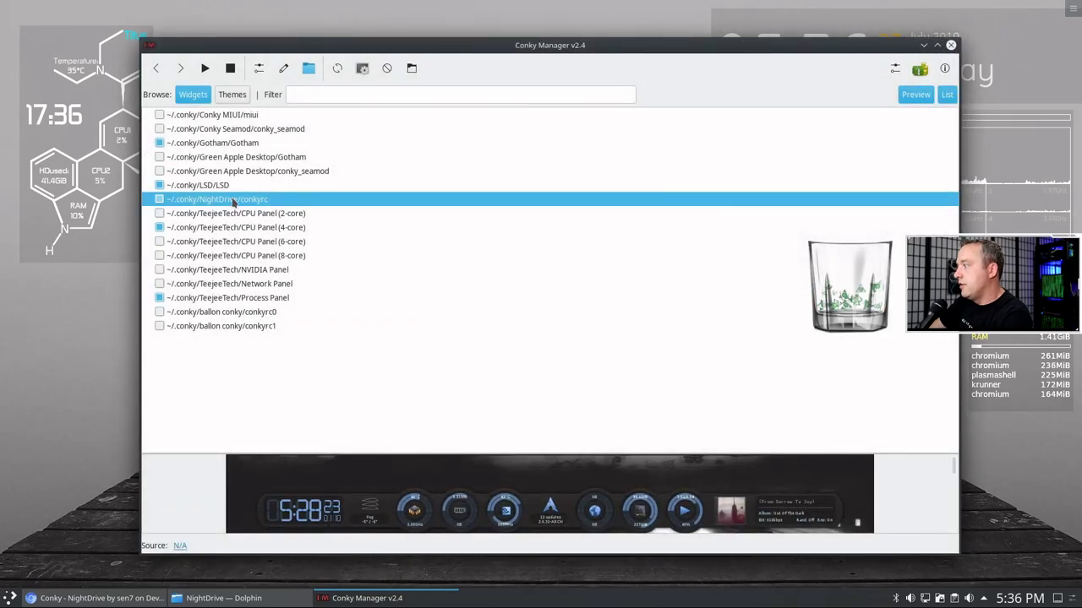
- Apply Middle Middle alignment with vertical gap 0 to NightDrive and view it
{"action": "left_click", "coordinate": [258, 69]}
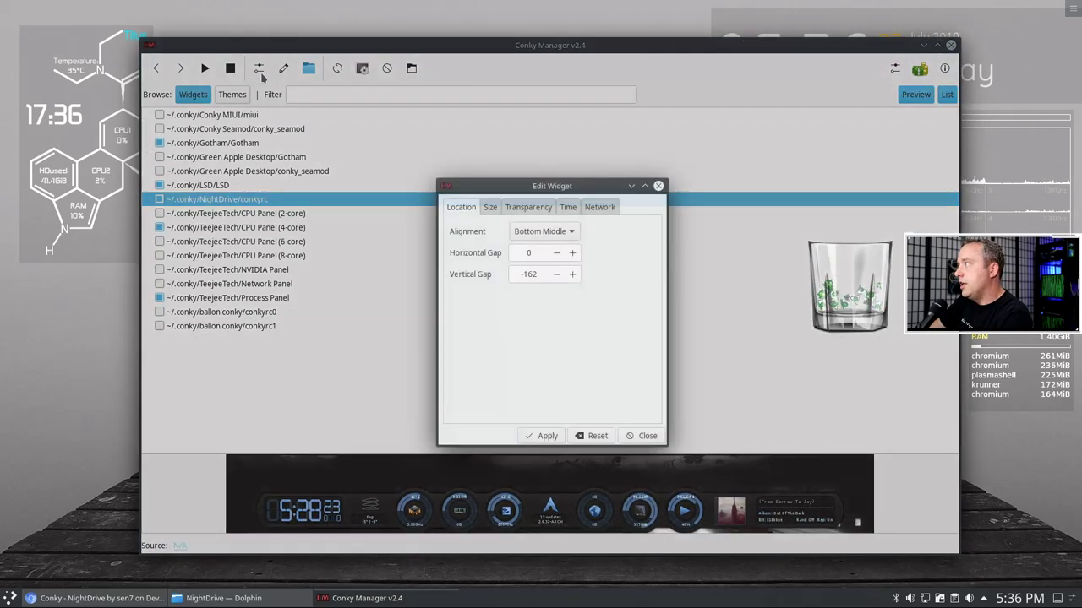
{"action": "left_click", "coordinate": [552, 238]}
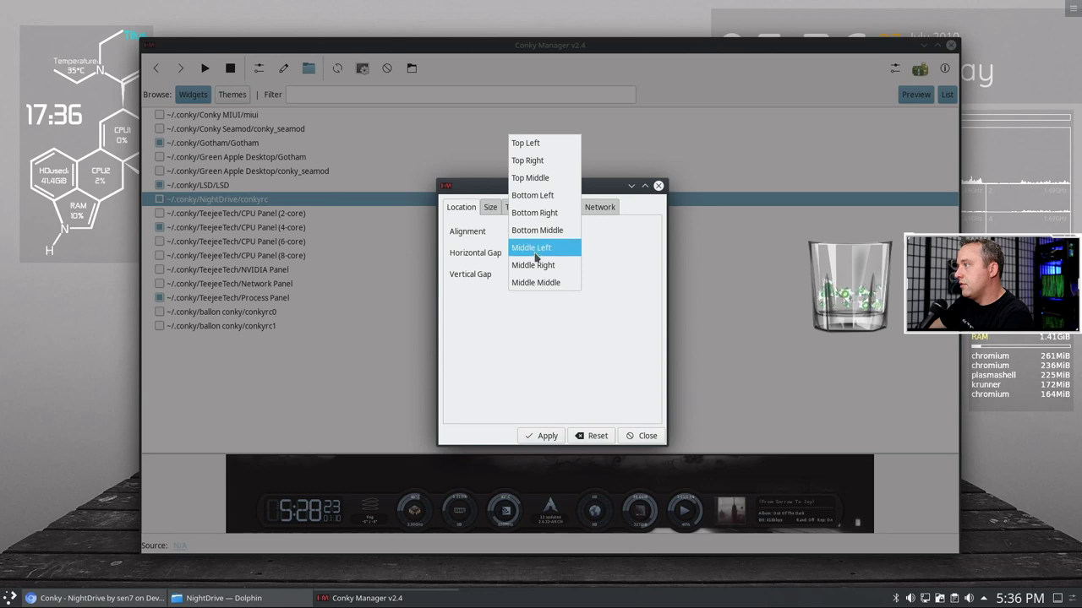
{"action": "left_click", "coordinate": [528, 282]}
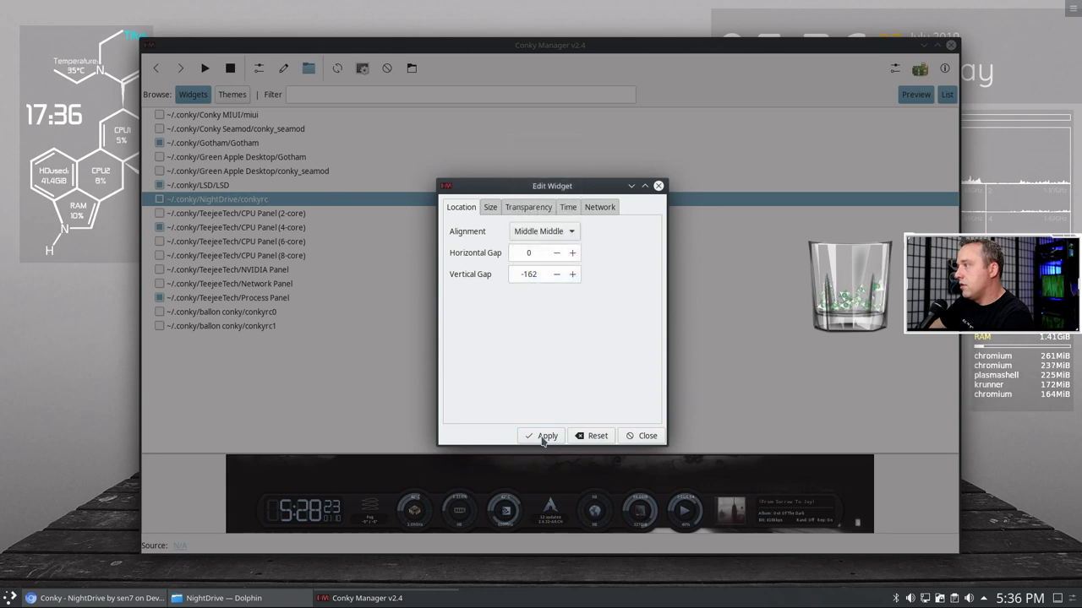
{"action": "left_click", "coordinate": [556, 275]}
{"action": "left_click_drag", "start_coordinate": [541, 270], "coordinate": [508, 280]}
{"action": "type", "text": "0"}
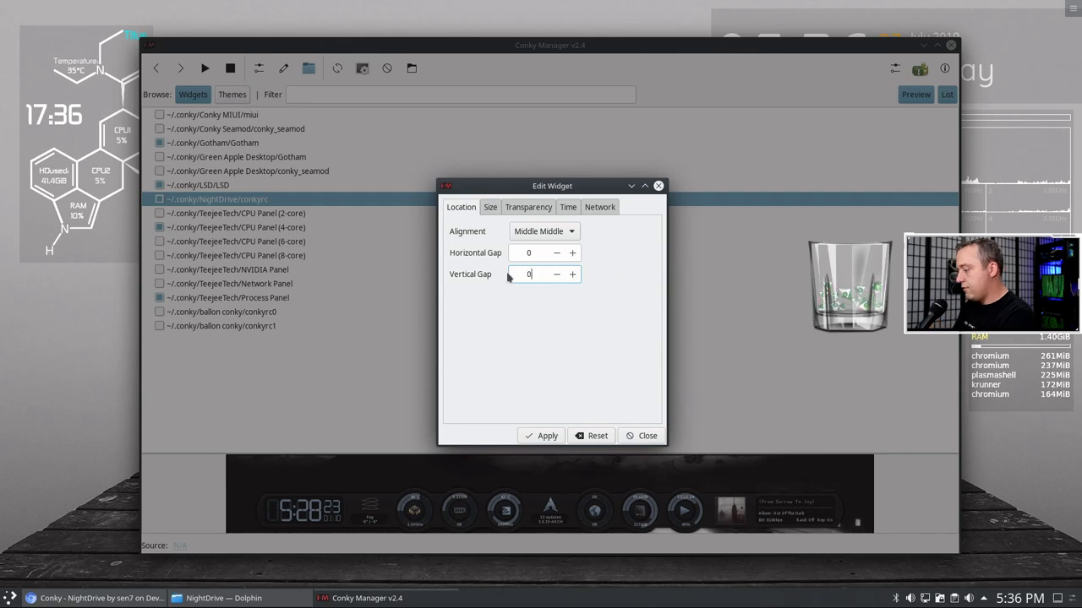
{"action": "left_click", "coordinate": [548, 436]}
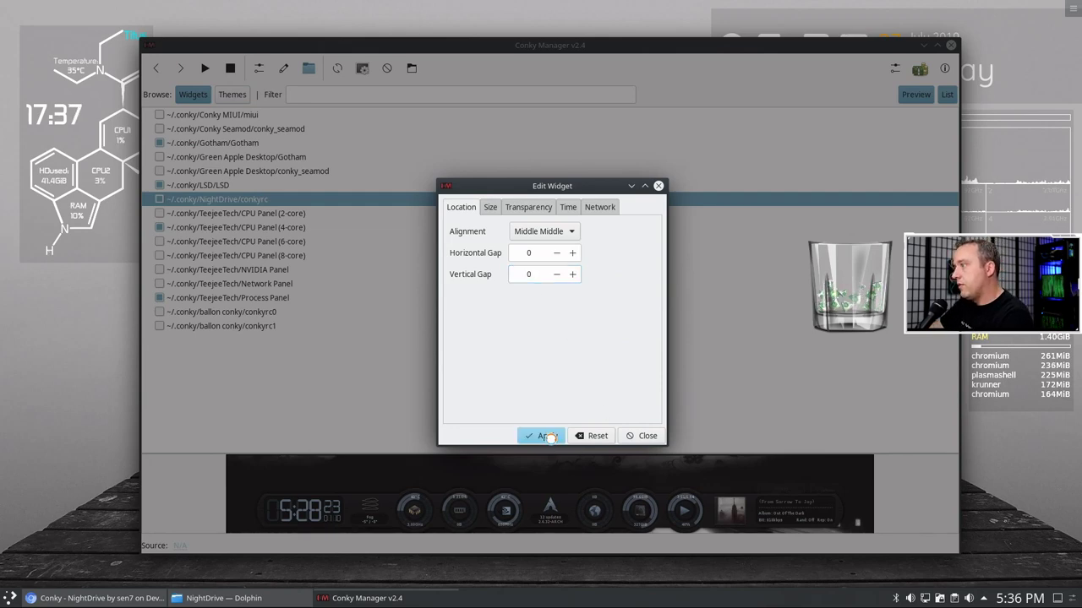
{"action": "left_click", "coordinate": [921, 45]}
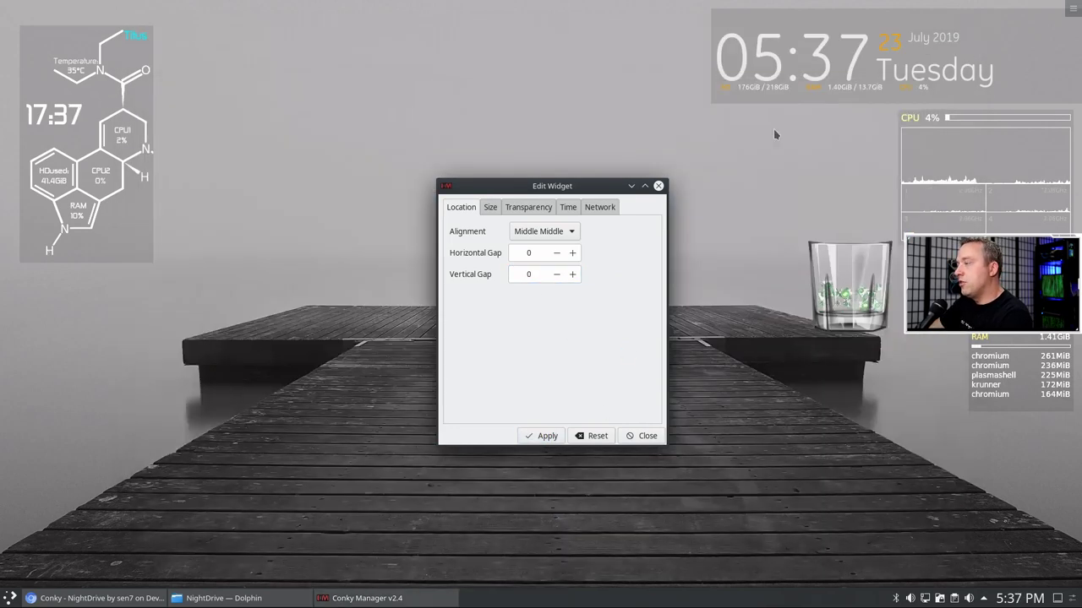
{"action": "left_click_drag", "start_coordinate": [554, 185], "coordinate": [747, 214]}
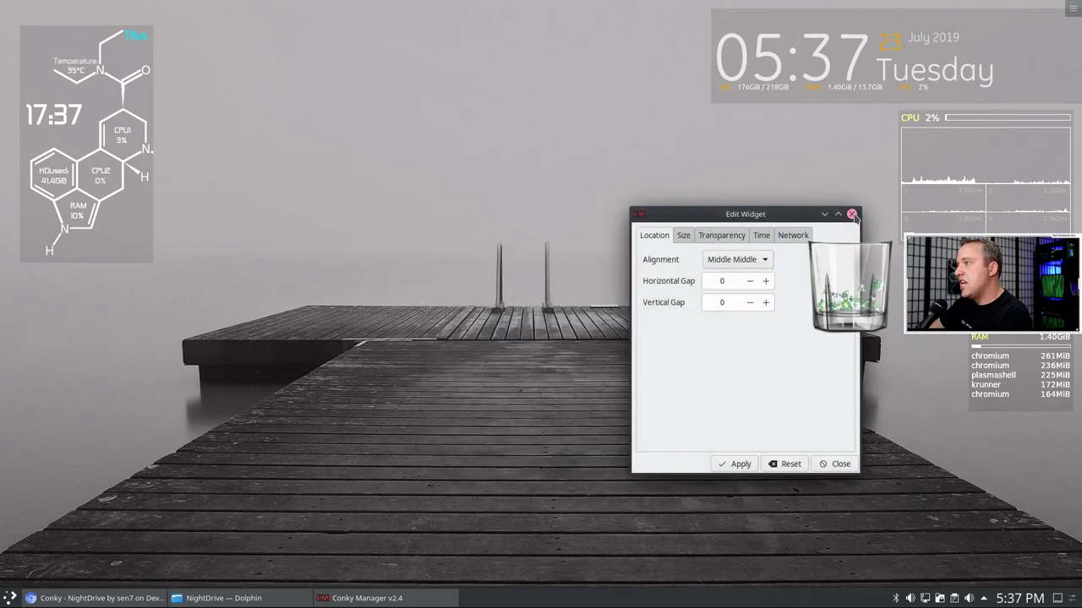
- Reopen Edit Widget and apply Opaque transparency to the NightDrive widget
{"action": "left_click", "coordinate": [852, 214]}
{"action": "left_click", "coordinate": [356, 600]}
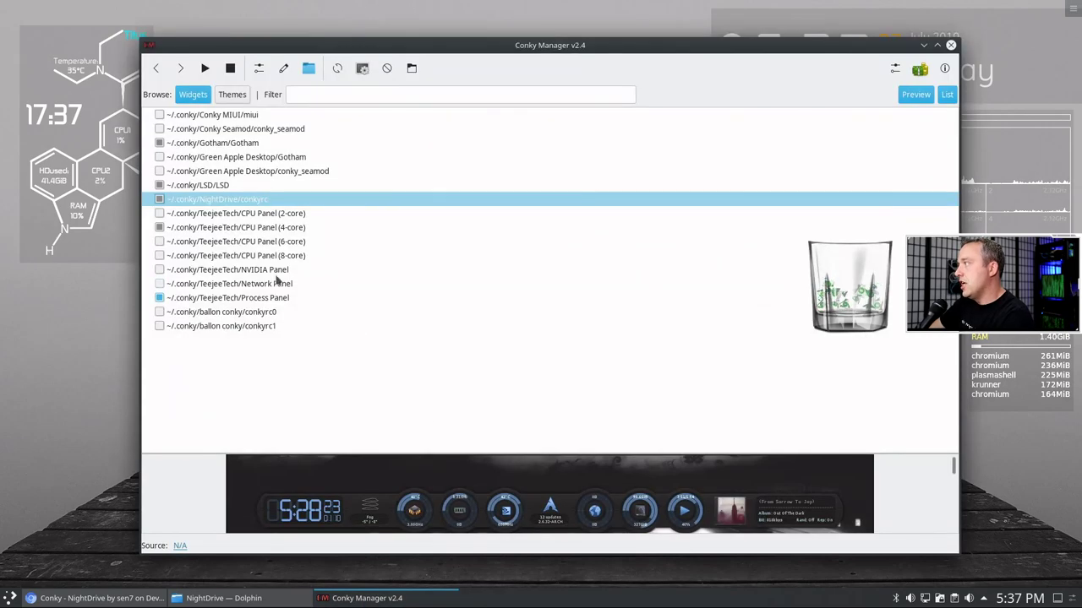
{"action": "left_click", "coordinate": [259, 70]}
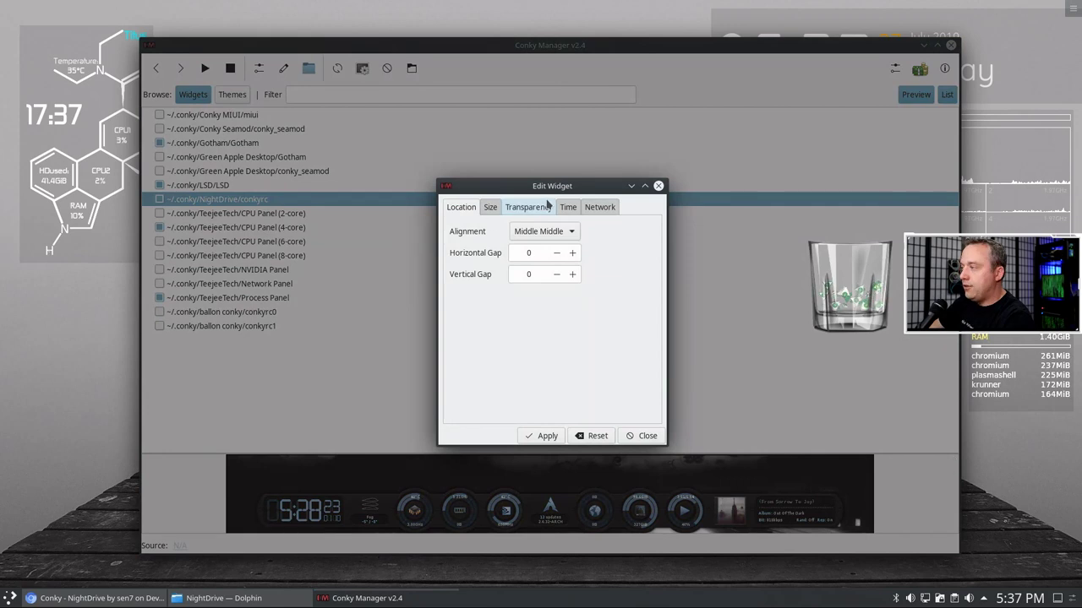
{"action": "left_click", "coordinate": [539, 208]}
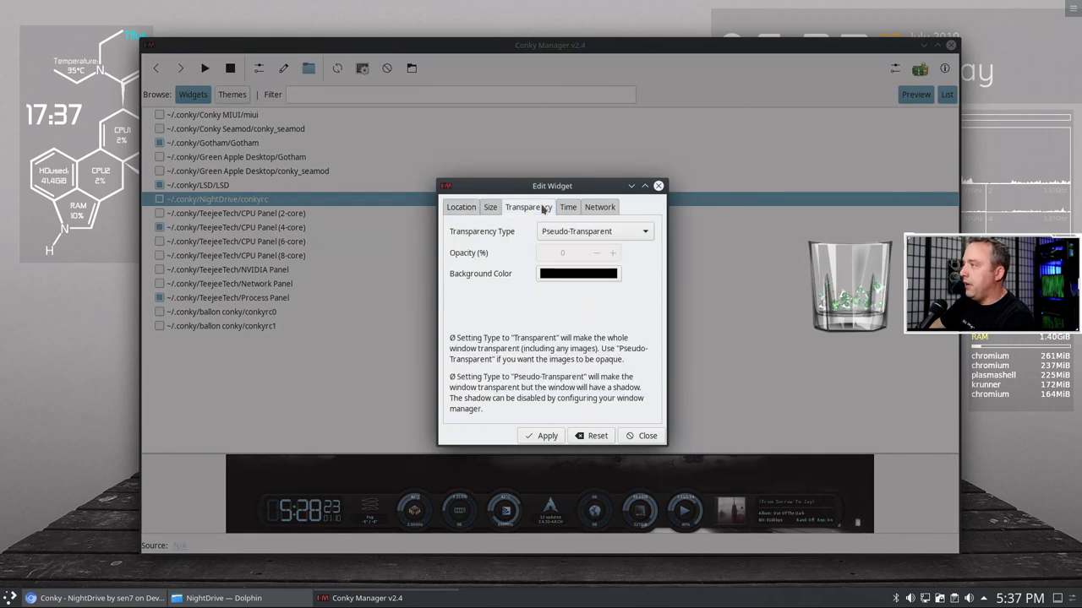
{"action": "left_click", "coordinate": [595, 234]}
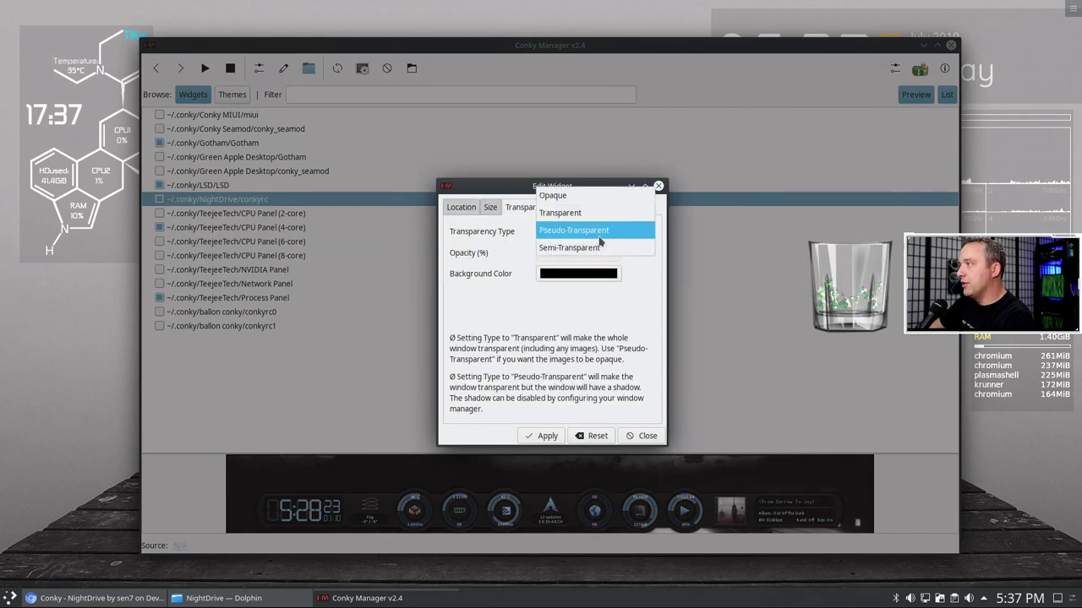
{"action": "left_click", "coordinate": [558, 195]}
{"action": "left_click", "coordinate": [541, 438]}
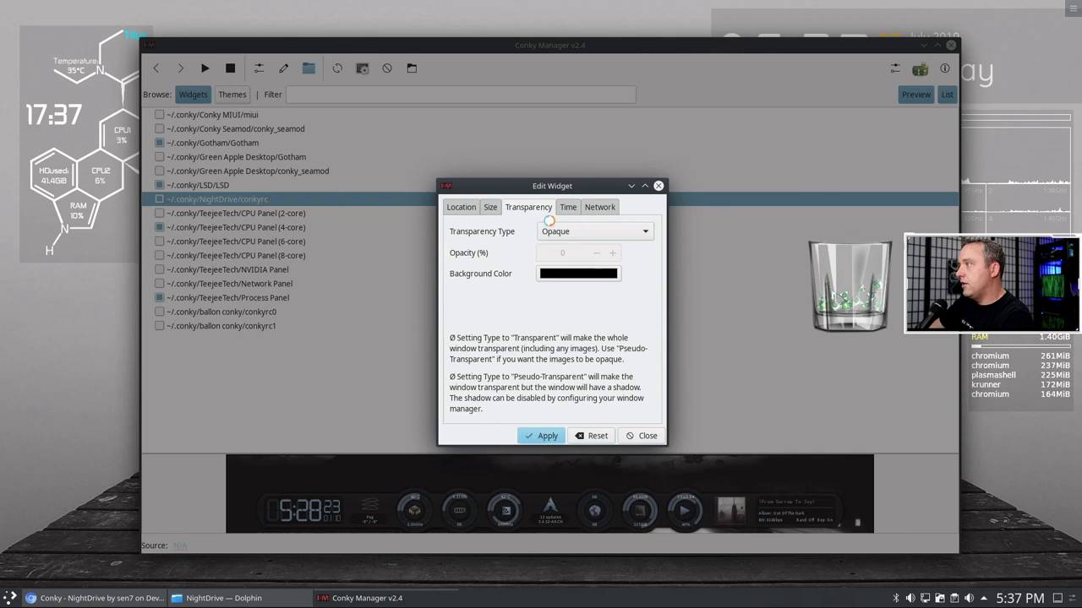
- Switch NightDrive's transparency to Transparent, apply, and view the widget on the desktop
{"action": "left_click", "coordinate": [596, 233]}
{"action": "left_click", "coordinate": [584, 246]}
{"action": "left_click", "coordinate": [534, 435]}
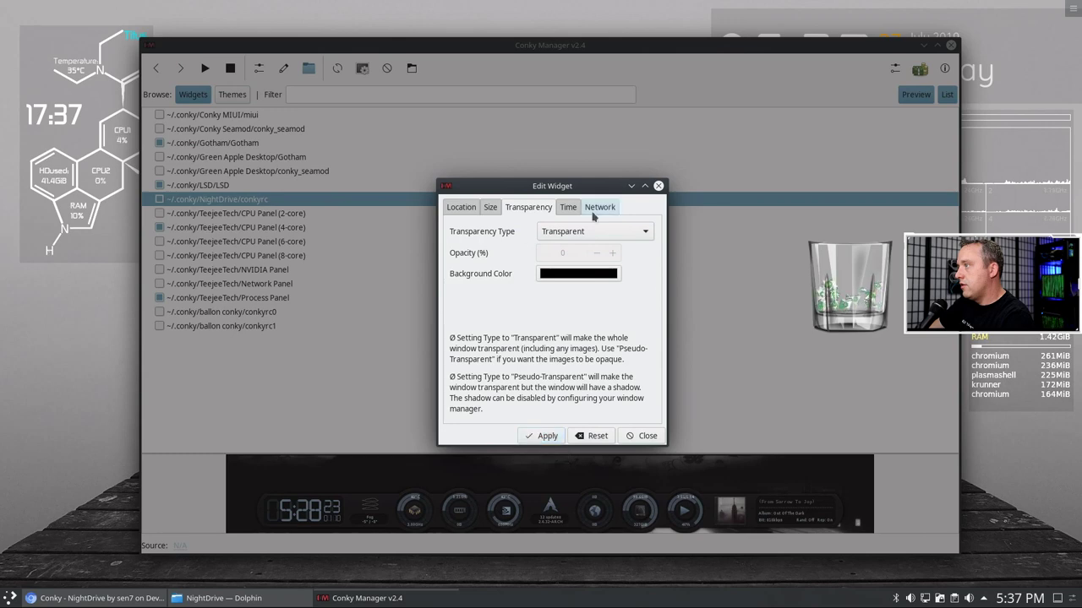
{"action": "left_click", "coordinate": [642, 436]}
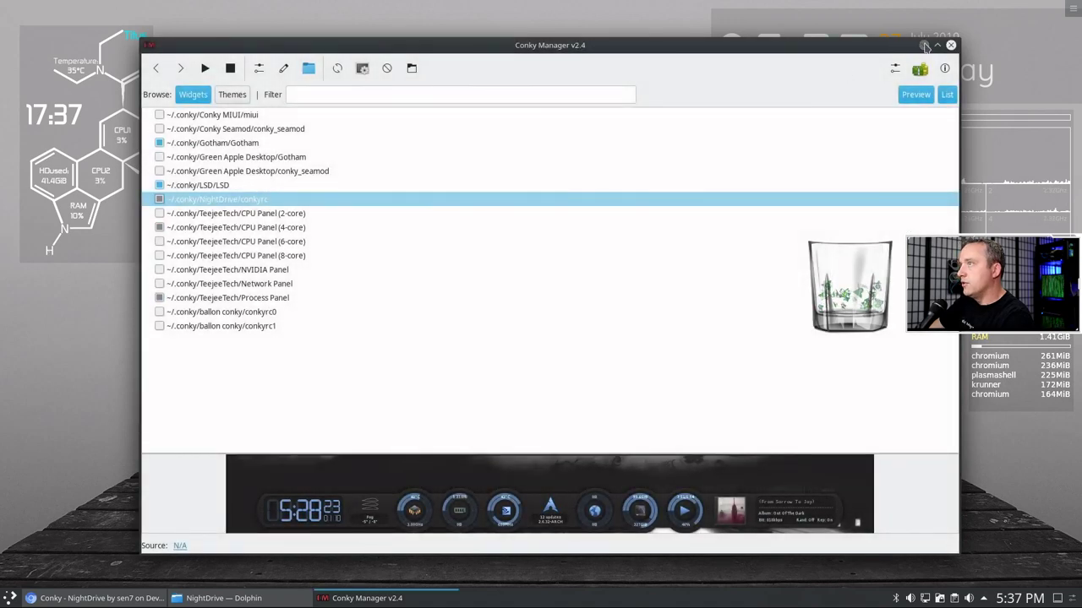
{"action": "left_click", "coordinate": [924, 45]}
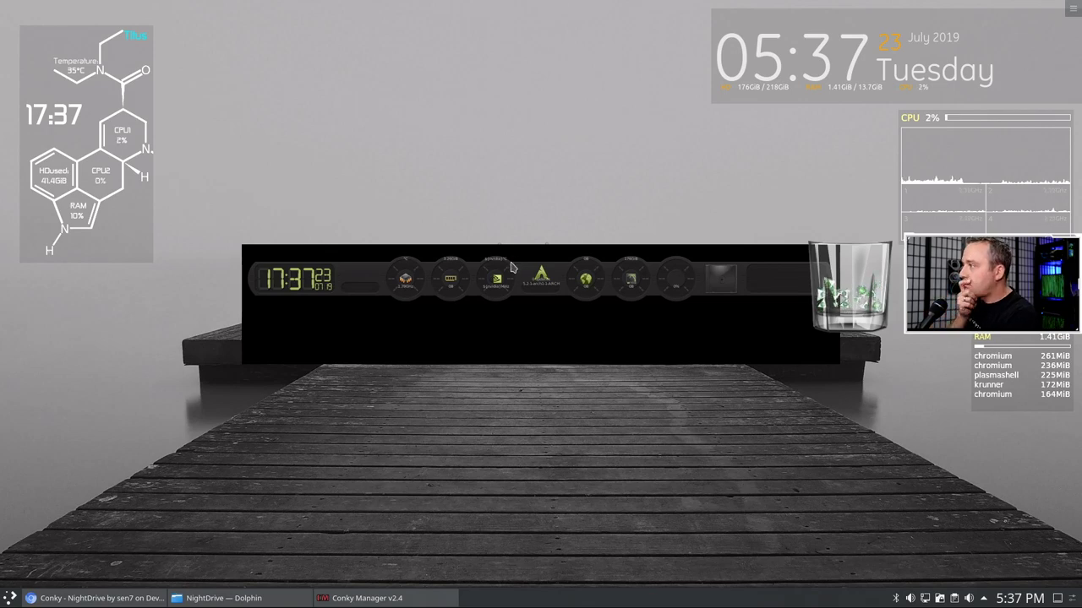
{"action": "left_click", "coordinate": [364, 598]}
- Rearrange the windows and apply Top Middle alignment to the NightDrive widget
{"action": "left_click_drag", "start_coordinate": [439, 52], "coordinate": [372, 416]}
{"action": "left_click", "coordinate": [193, 432]}
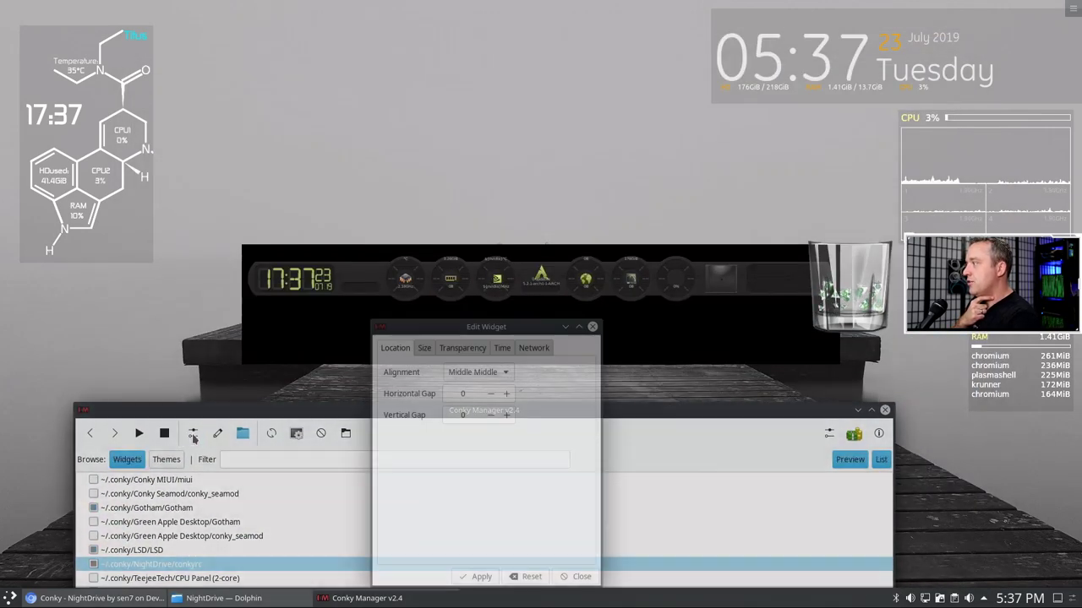
{"action": "left_click_drag", "start_coordinate": [496, 326], "coordinate": [160, 308]}
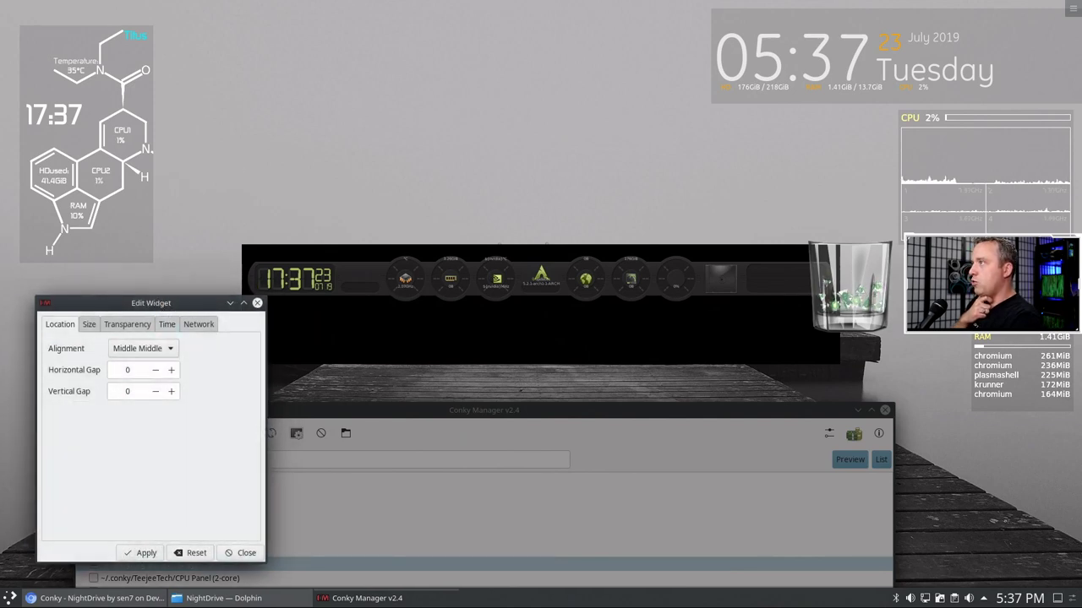
{"action": "left_click", "coordinate": [150, 349]}
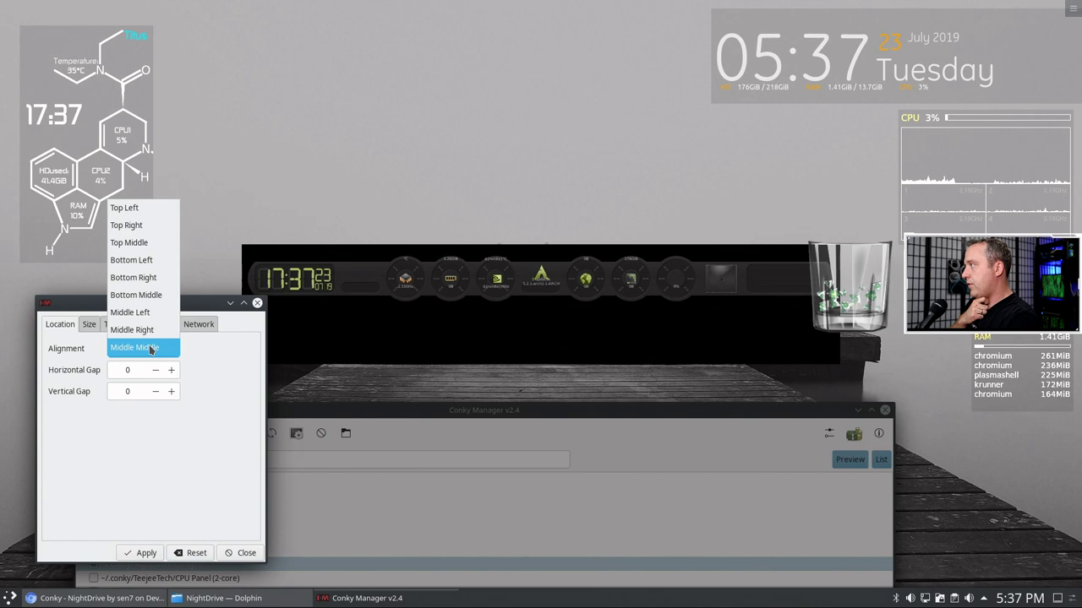
{"action": "left_click", "coordinate": [135, 244]}
{"action": "left_click", "coordinate": [149, 553]}
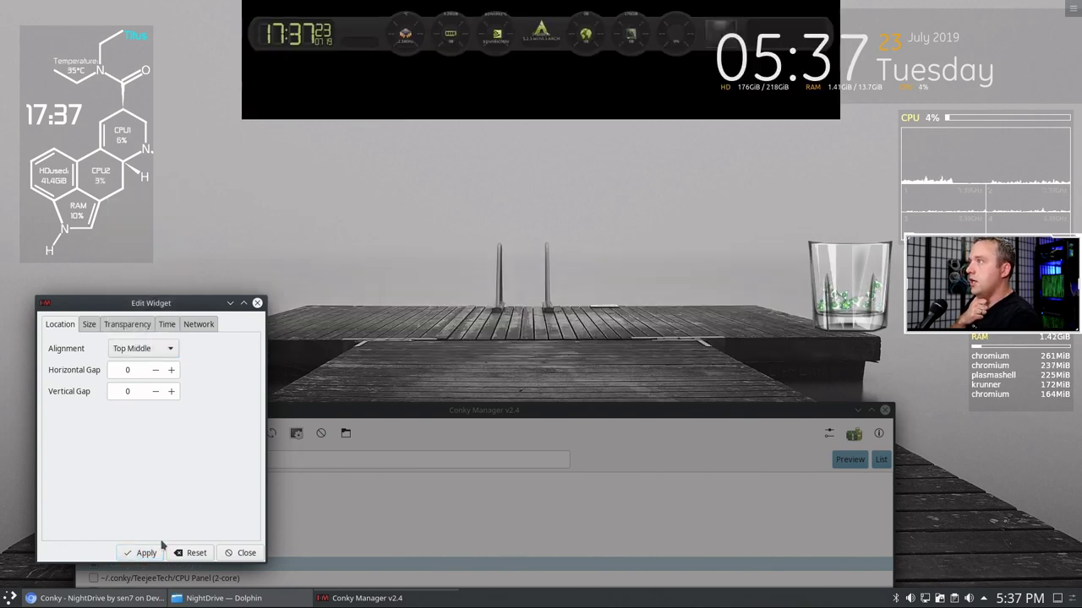
- Set NightDrive's minimum width to 1900 on the Size tab and apply
{"action": "left_click", "coordinate": [94, 327]}
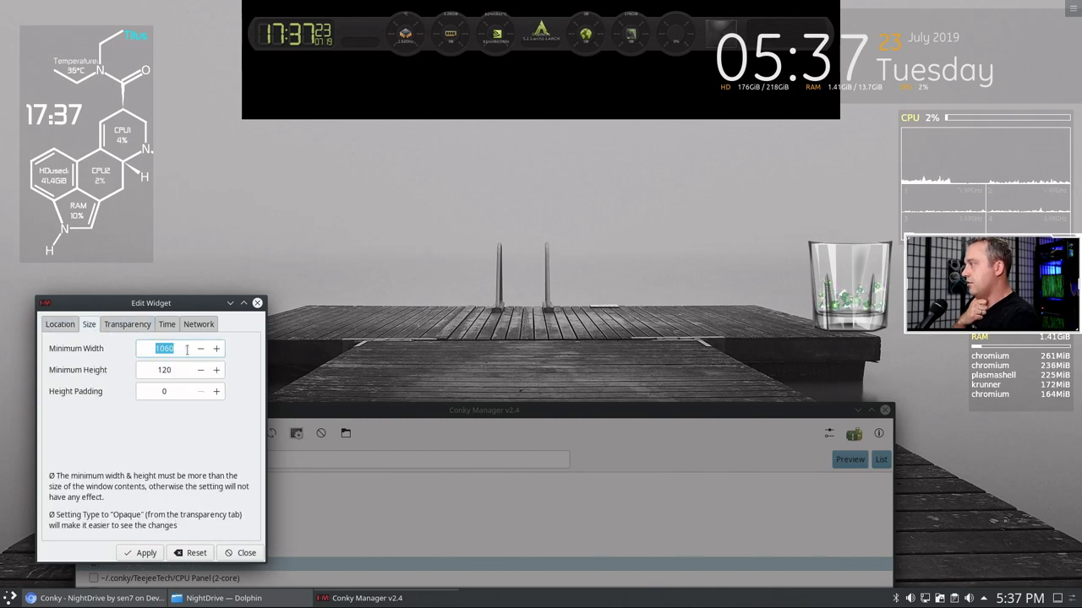
{"action": "mouse_move", "coordinate": [81, 345]}
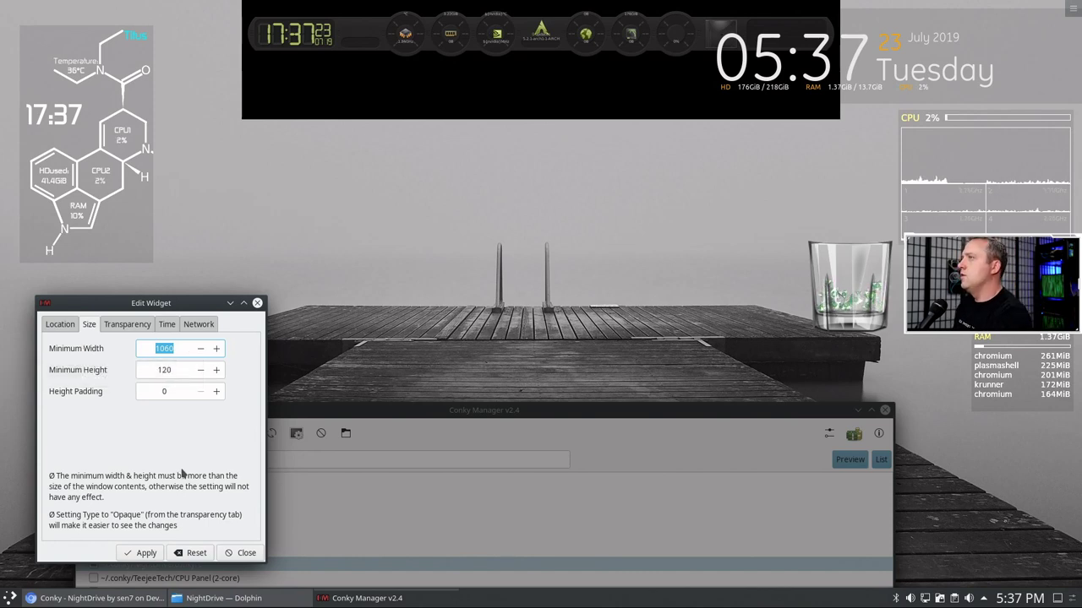
{"action": "type", "text": "190"}
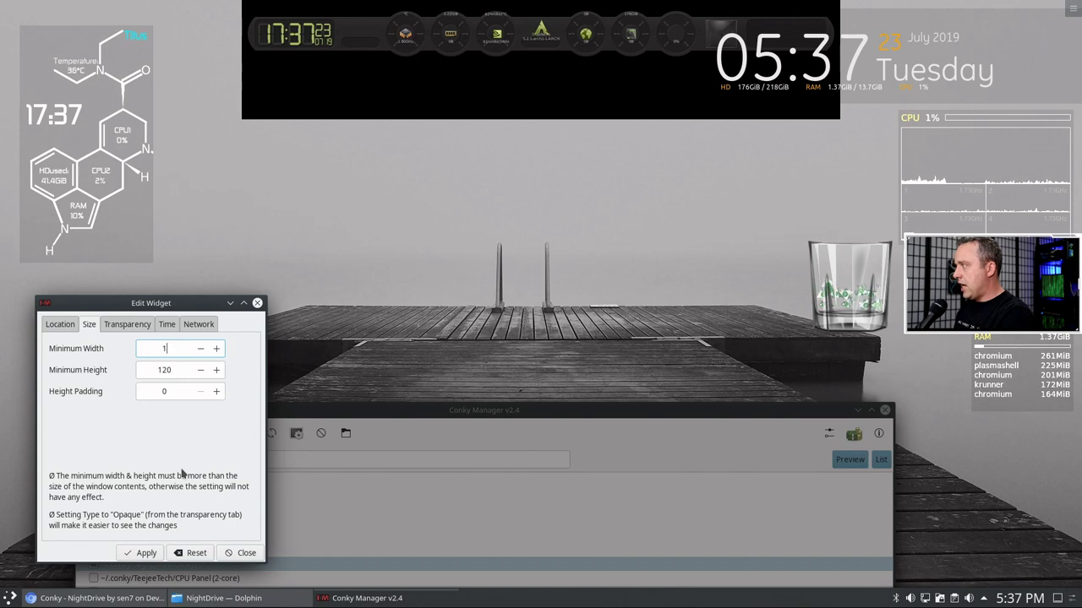
{"action": "left_click", "coordinate": [141, 555]}
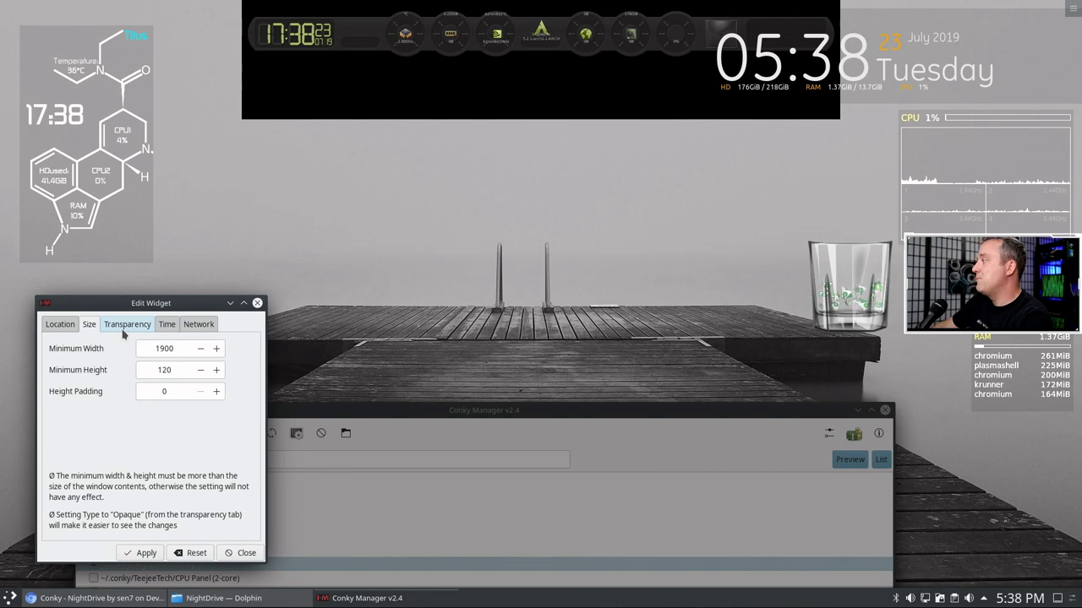
- Make NightDrive Semi-Transparent at 10% opacity and apply
{"action": "left_click", "coordinate": [139, 330]}
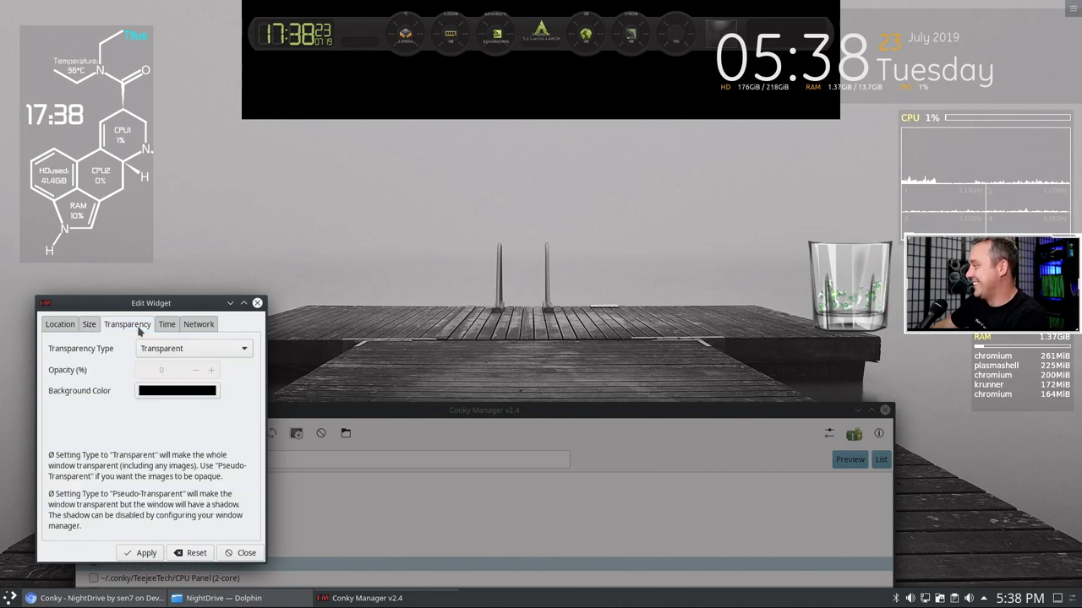
{"action": "left_click", "coordinate": [186, 350]}
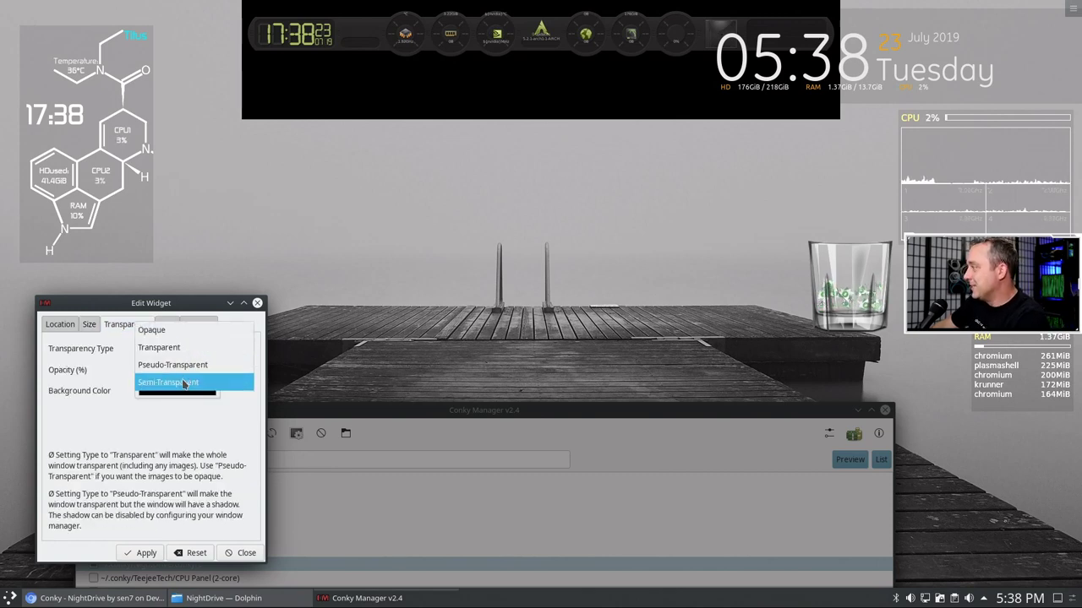
{"action": "left_click", "coordinate": [183, 383]}
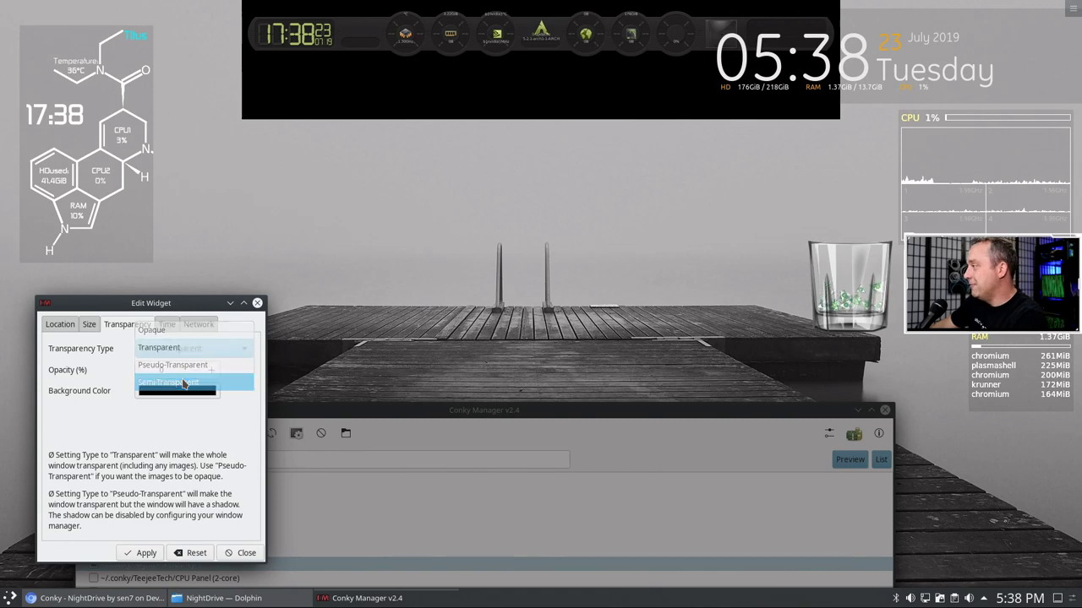
{"action": "left_click", "coordinate": [145, 552]}
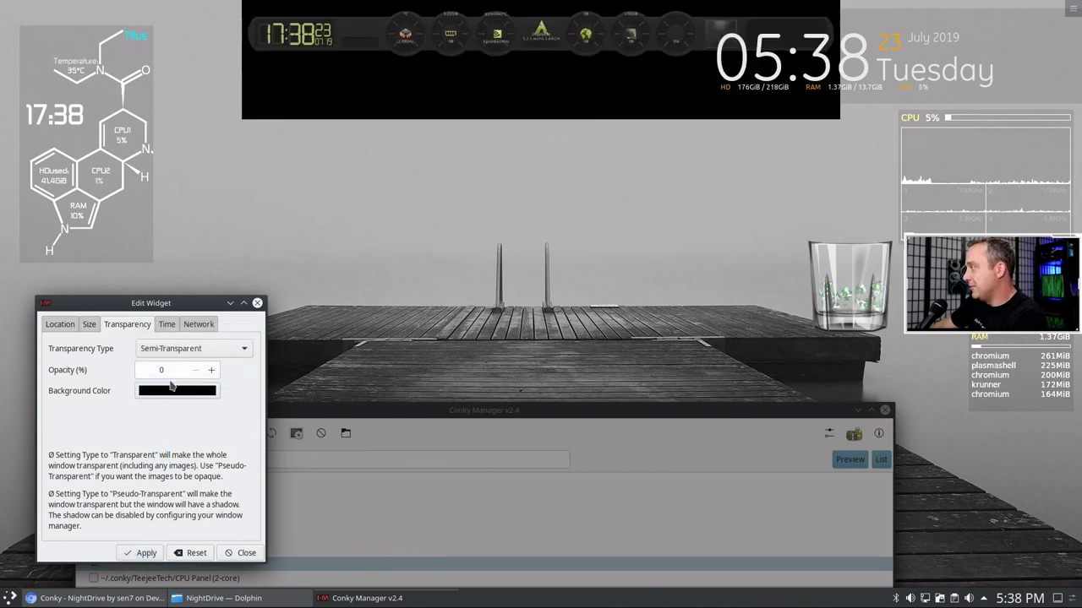
{"action": "left_click", "coordinate": [144, 553]}
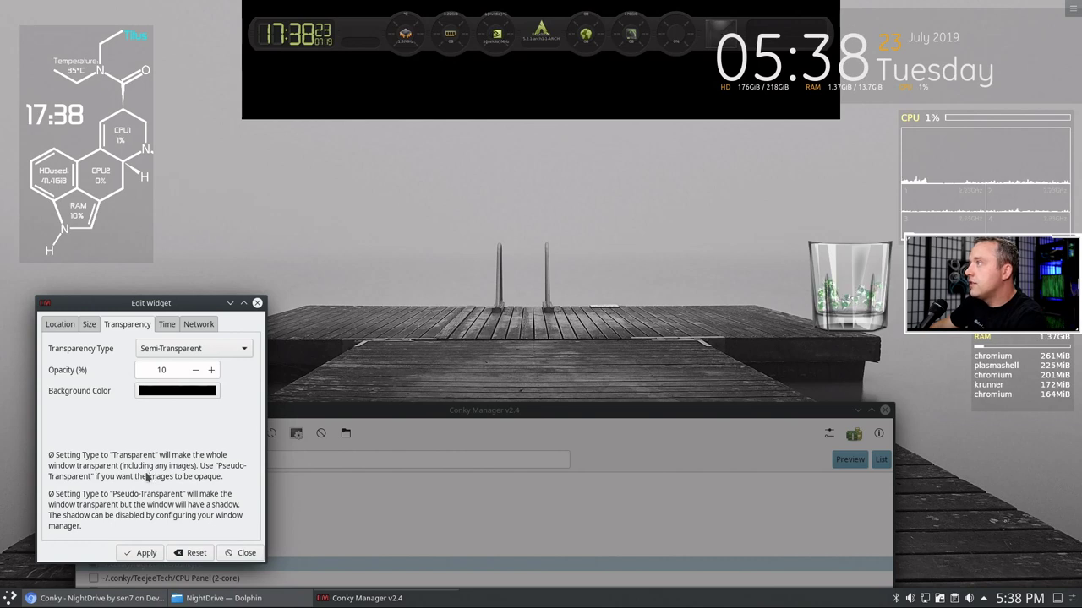
- Review the size, location, transparency, time and network tabs, then minimize Conky Manager
{"action": "left_click", "coordinate": [89, 325]}
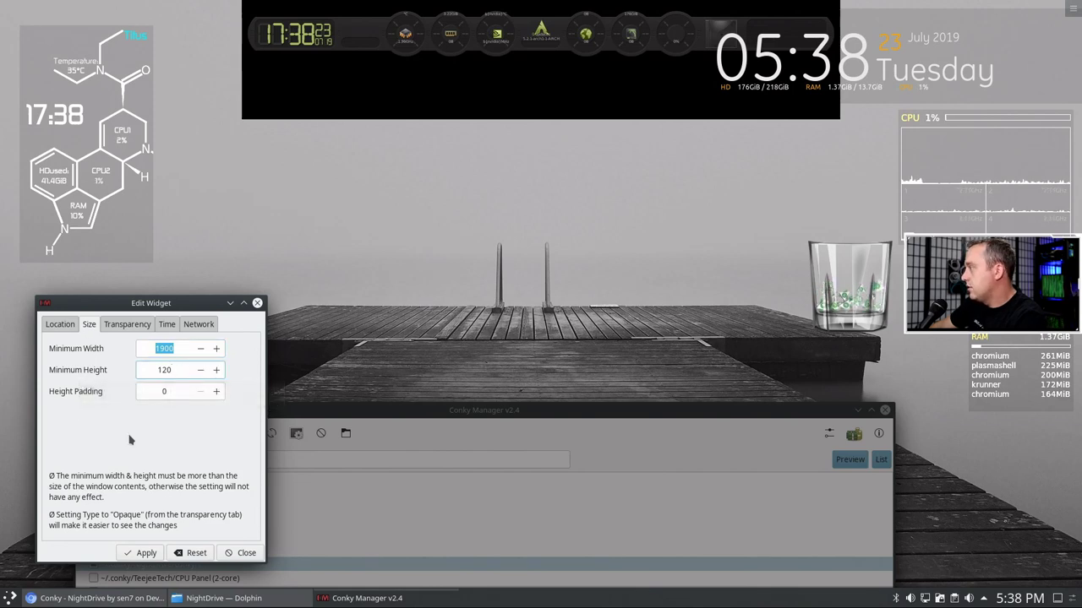
{"action": "left_click", "coordinate": [60, 327]}
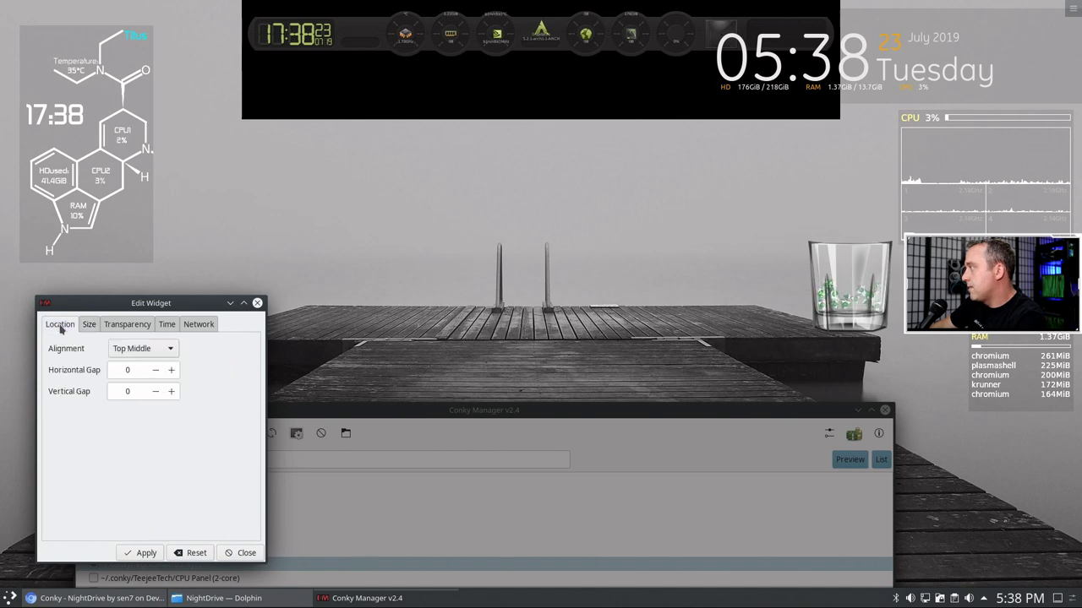
{"action": "left_click", "coordinate": [127, 325]}
{"action": "left_click", "coordinate": [167, 325]}
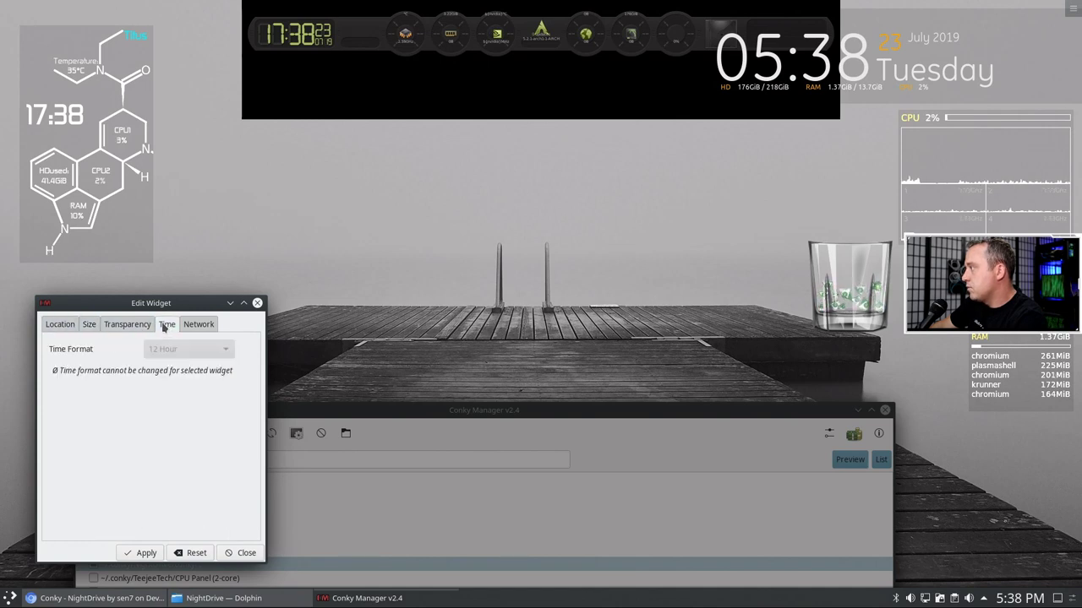
{"action": "left_click", "coordinate": [203, 325]}
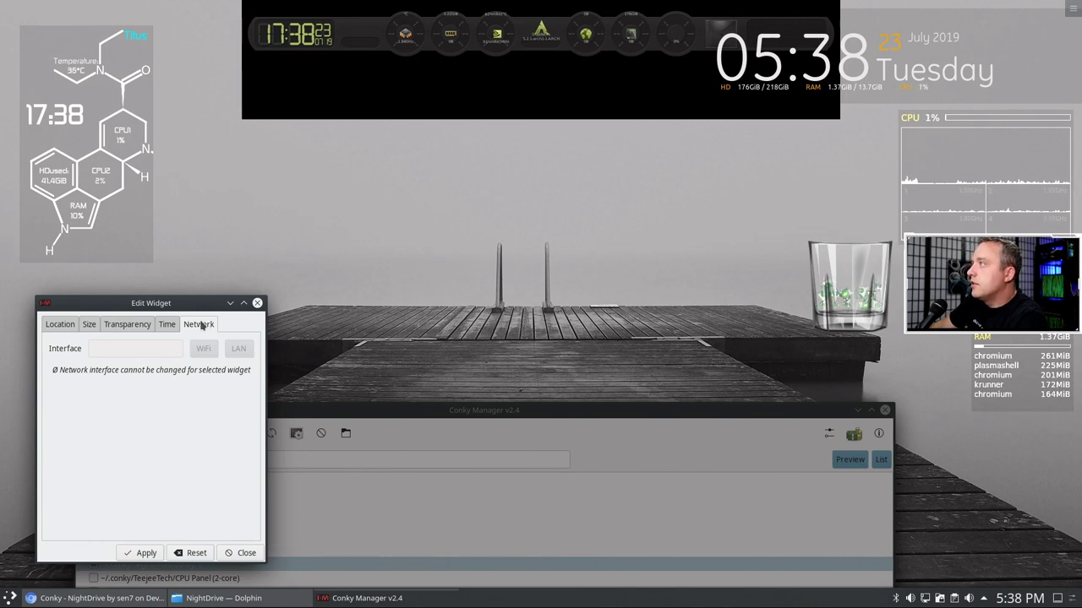
{"action": "left_click", "coordinate": [59, 327]}
{"action": "left_click", "coordinate": [230, 303]}
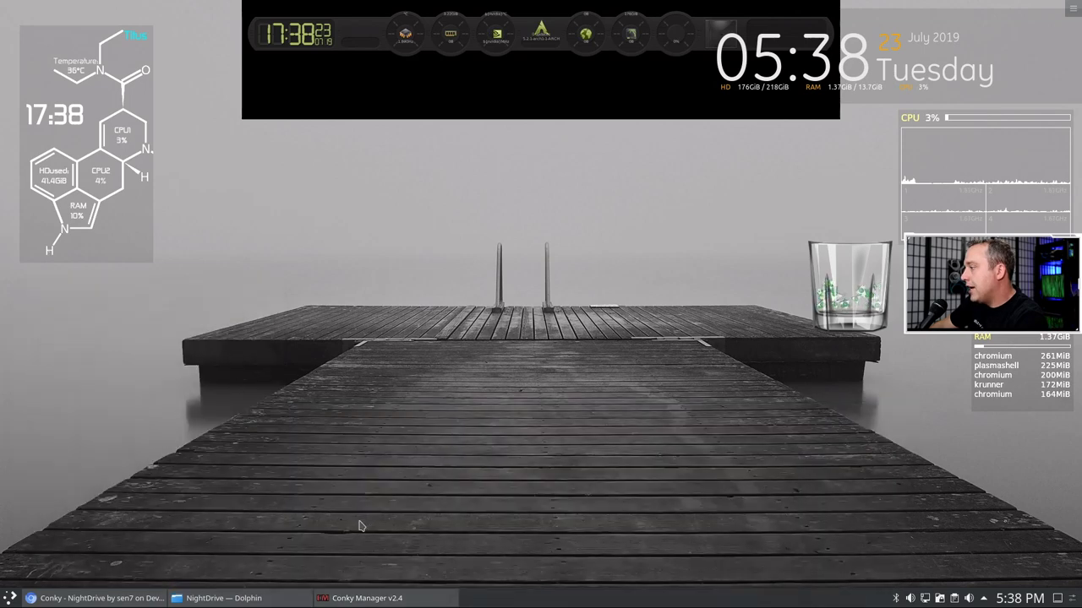
- Restore Dolphin and browse NightDrive's scripts and images subfolders, returning to NightDrive each time
{"action": "left_click", "coordinate": [232, 599]}
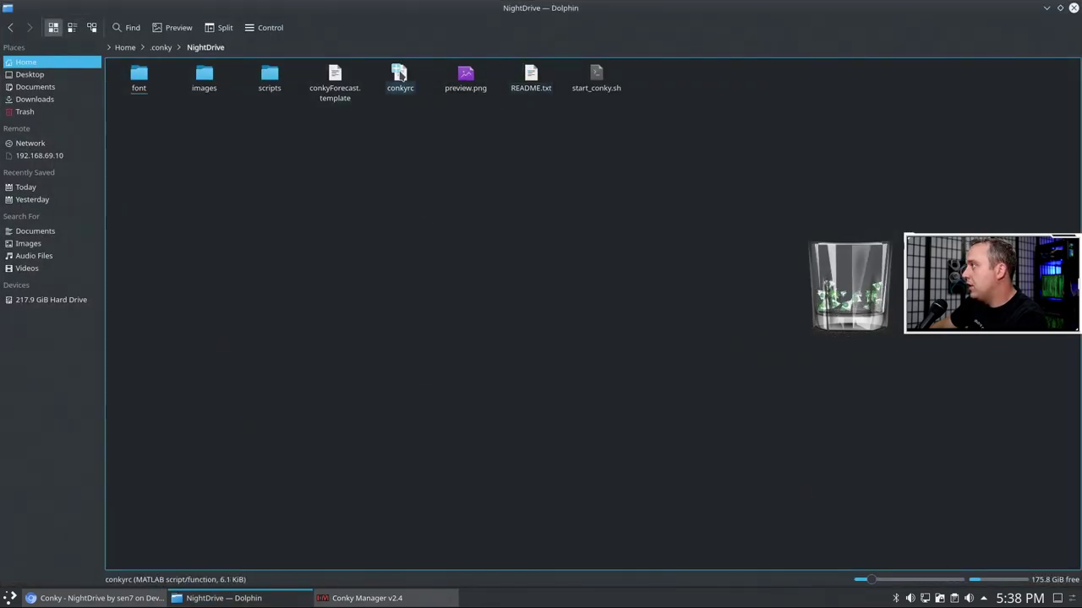
{"action": "left_click", "coordinate": [271, 76]}
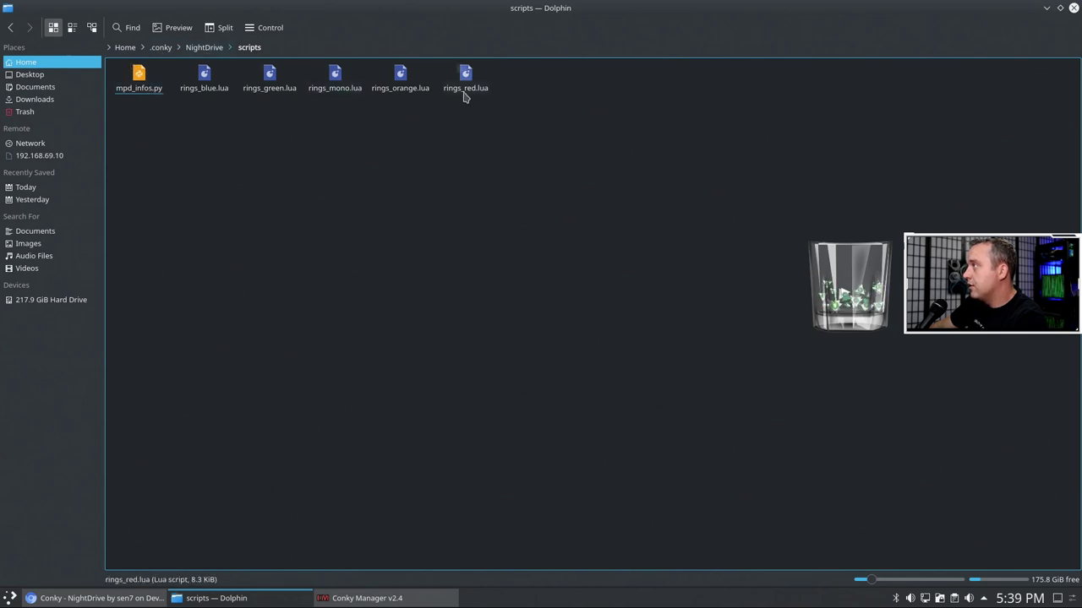
{"action": "left_click", "coordinate": [204, 51]}
{"action": "left_click", "coordinate": [211, 85]}
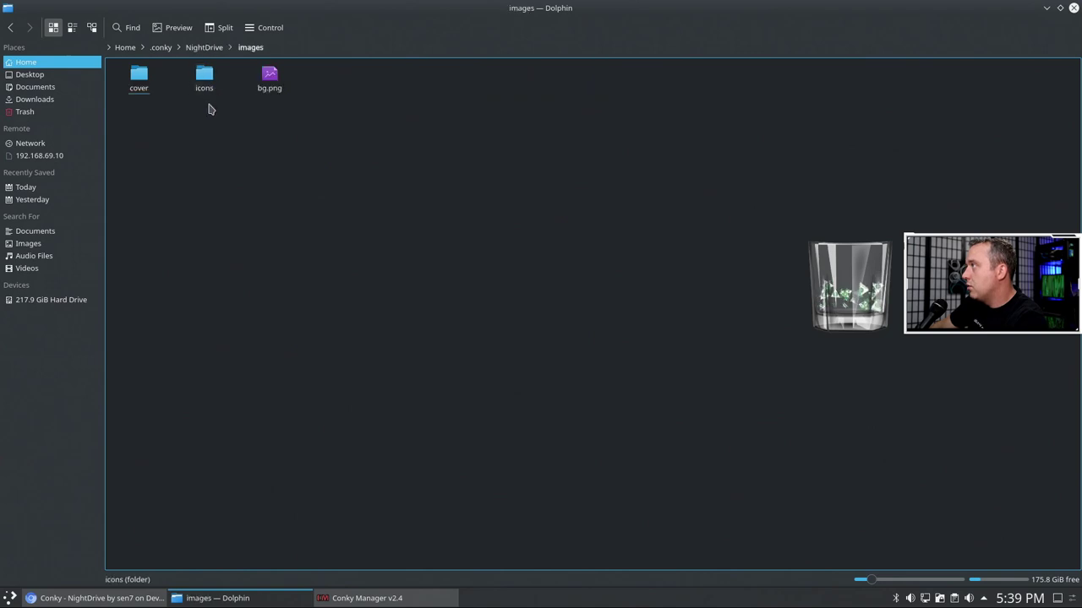
{"action": "left_click", "coordinate": [203, 48]}
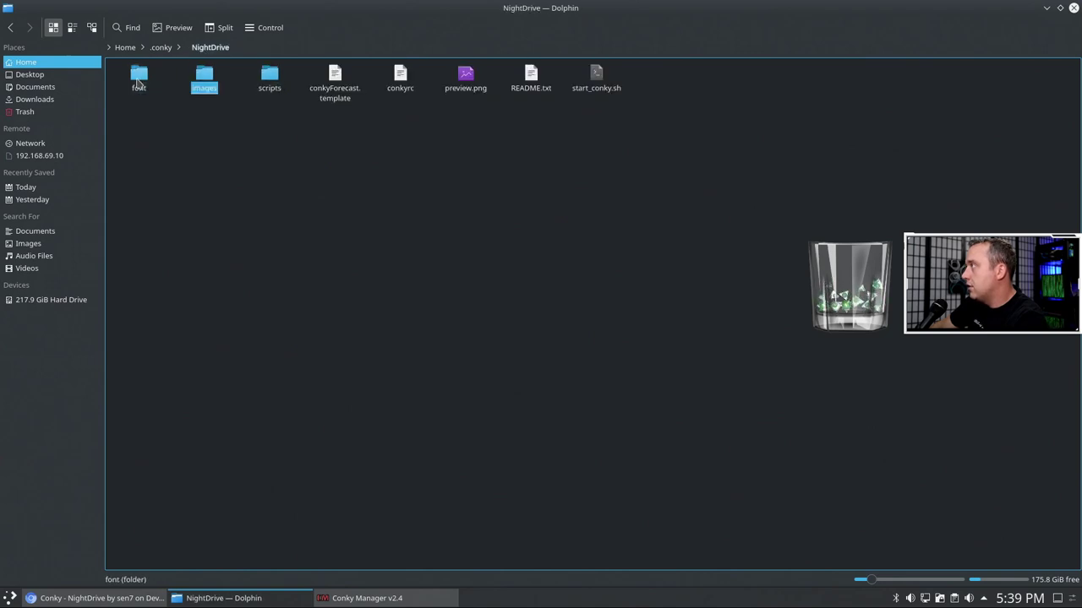
{"action": "left_click", "coordinate": [137, 76]}
- Preview Digital Readout Thick Upright.ttf in KFontView, then close the viewer
{"action": "left_click", "coordinate": [138, 85]}
{"action": "right_click", "coordinate": [145, 88]}
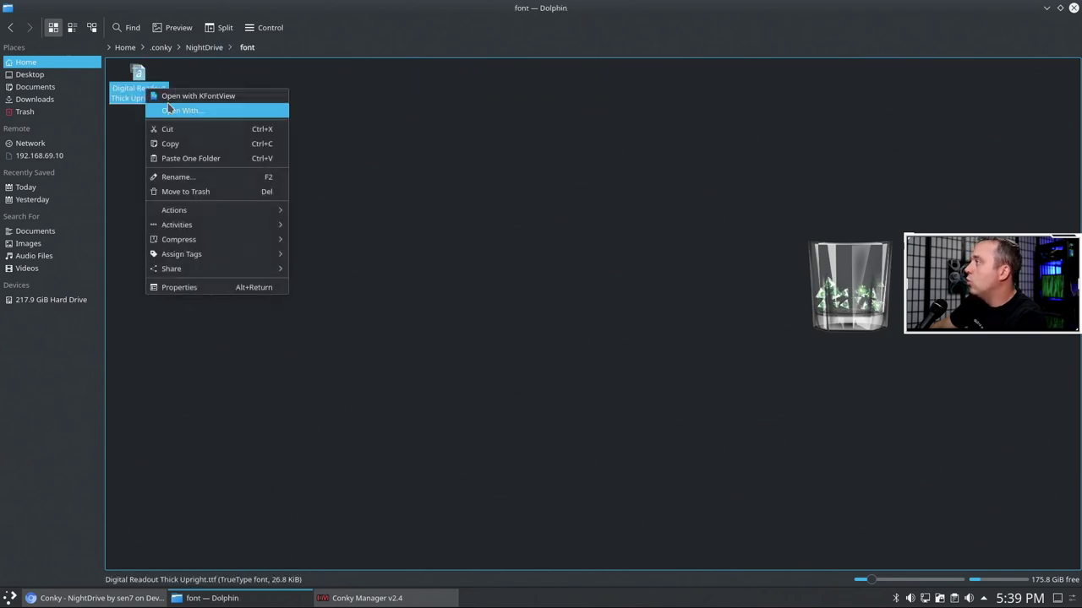
{"action": "left_click", "coordinate": [192, 98]}
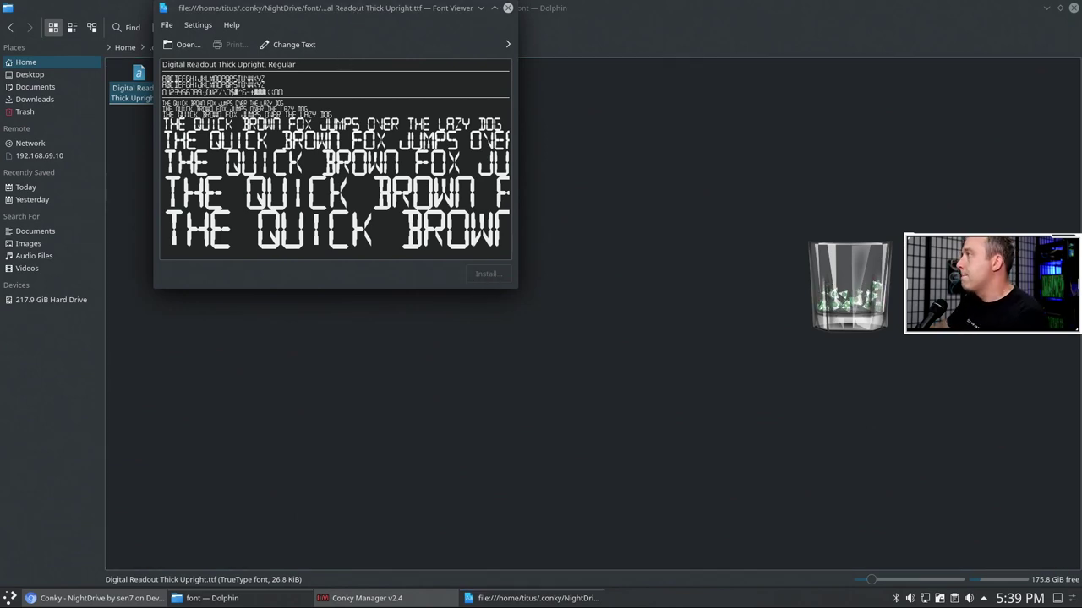
{"action": "left_click_drag", "start_coordinate": [490, 271], "coordinate": [465, 414]}
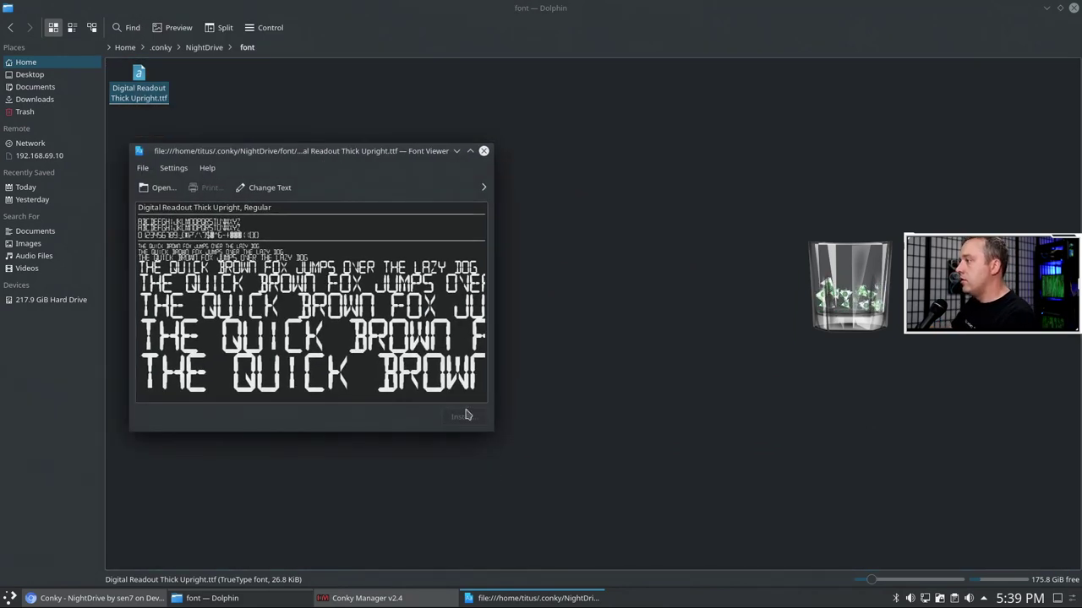
{"action": "left_click", "coordinate": [174, 169]}
{"action": "left_click", "coordinate": [385, 182]}
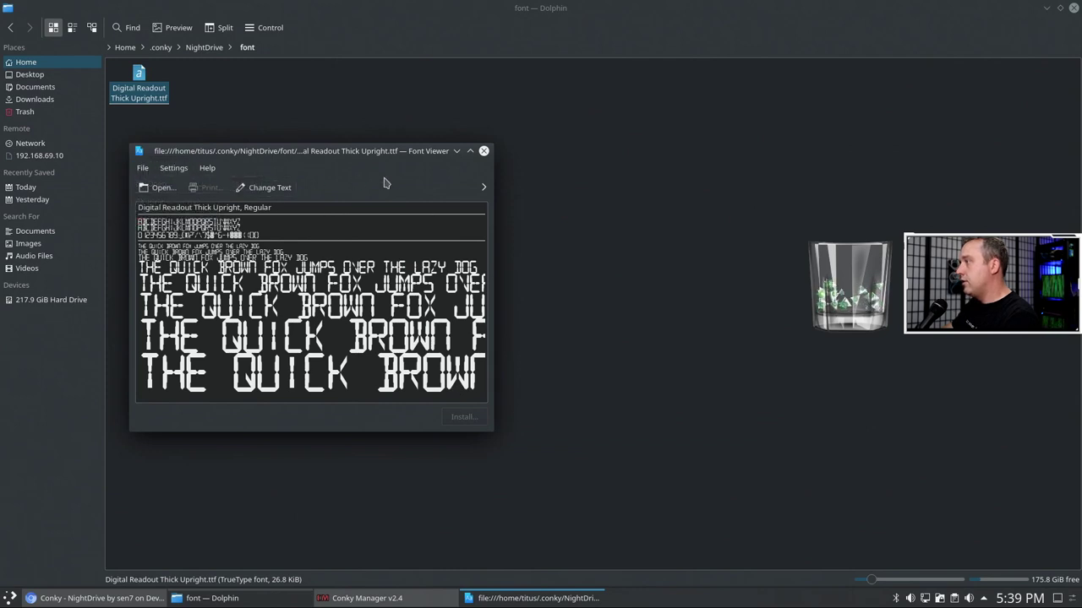
{"action": "left_click", "coordinate": [483, 151]}
{"action": "left_click", "coordinate": [397, 228]}
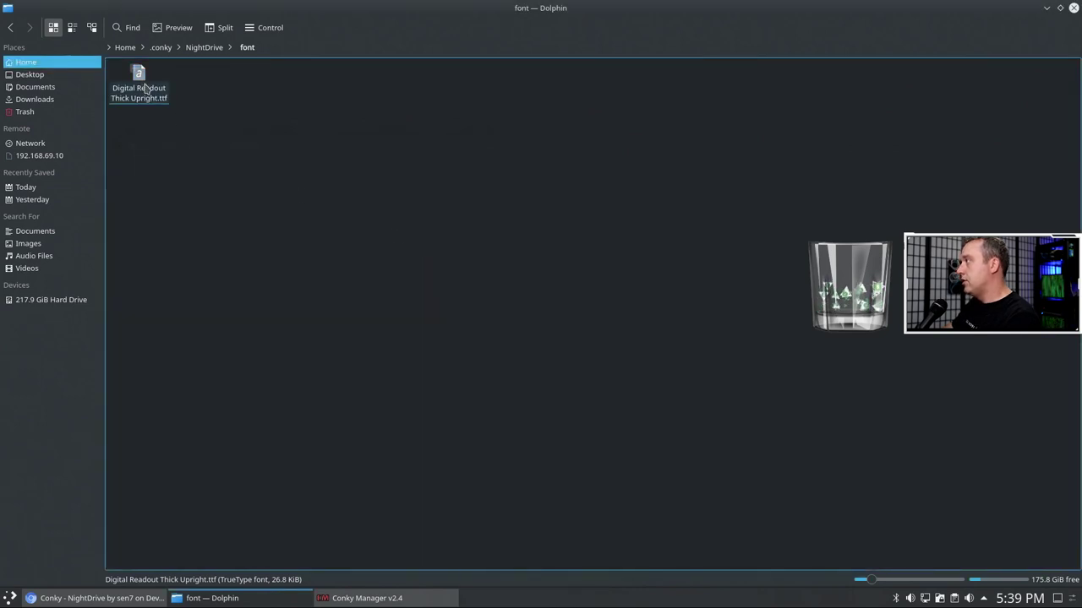
- Reopen the font in KFontView, close it, return to NightDrive and minimize Dolphin
{"action": "right_click", "coordinate": [146, 88]}
{"action": "left_click", "coordinate": [169, 102]}
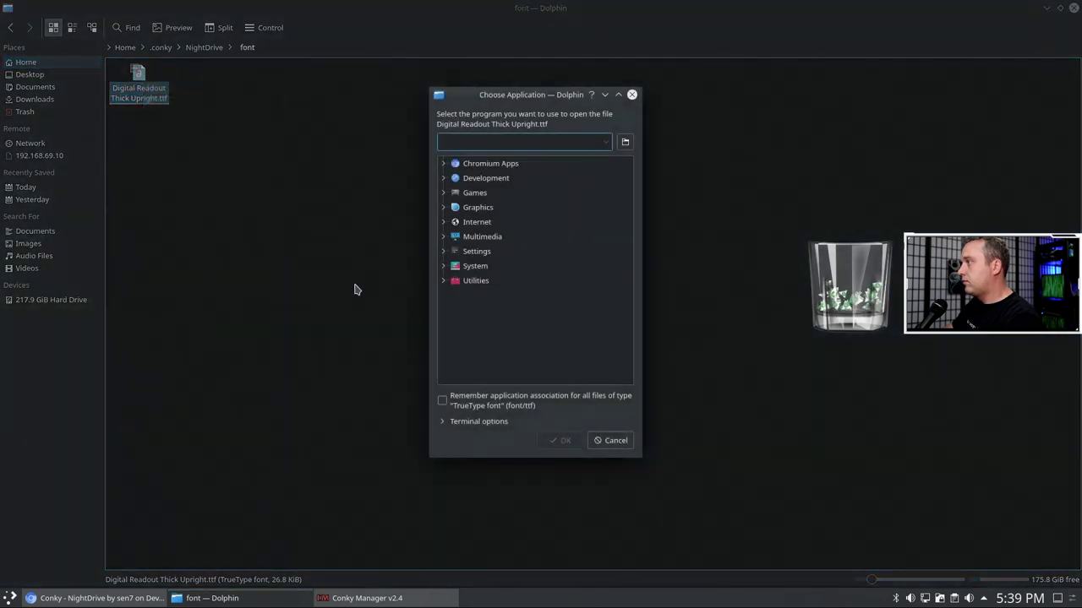
{"action": "left_click", "coordinate": [616, 445]}
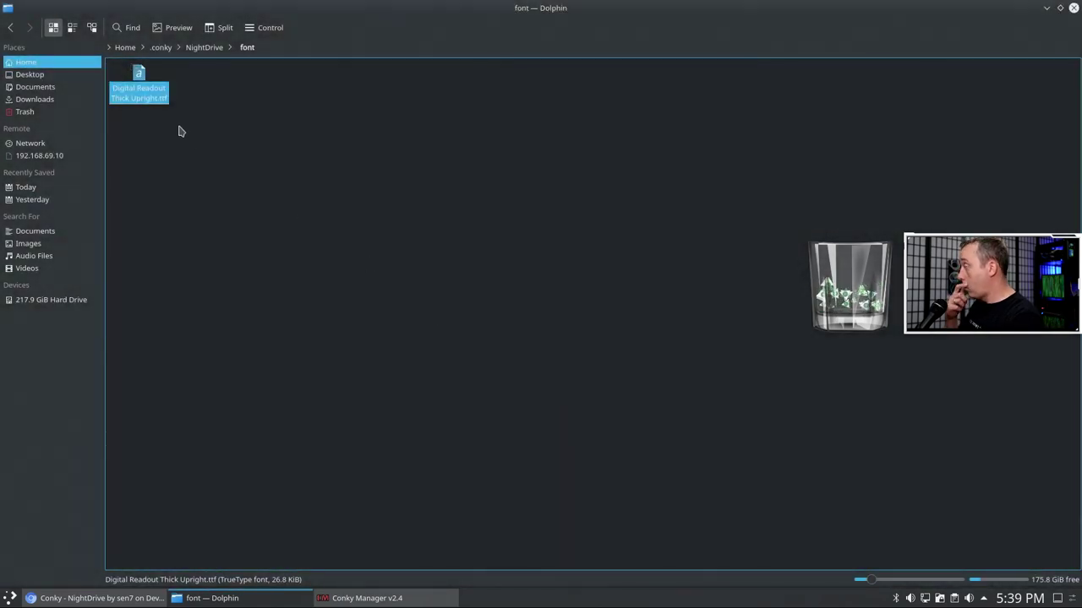
{"action": "right_click", "coordinate": [143, 74]}
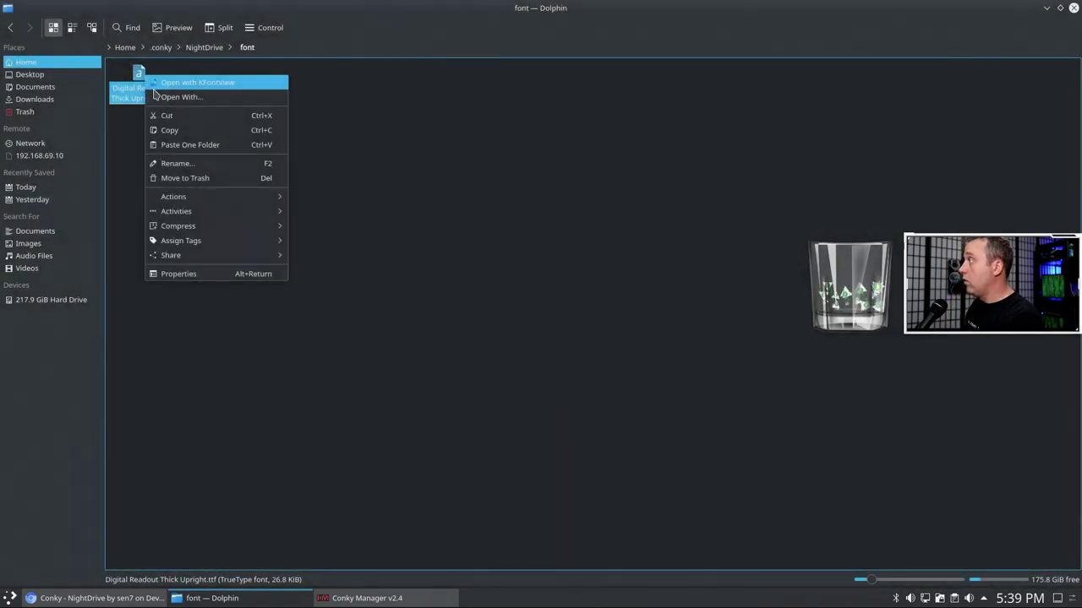
{"action": "left_click", "coordinate": [207, 84]}
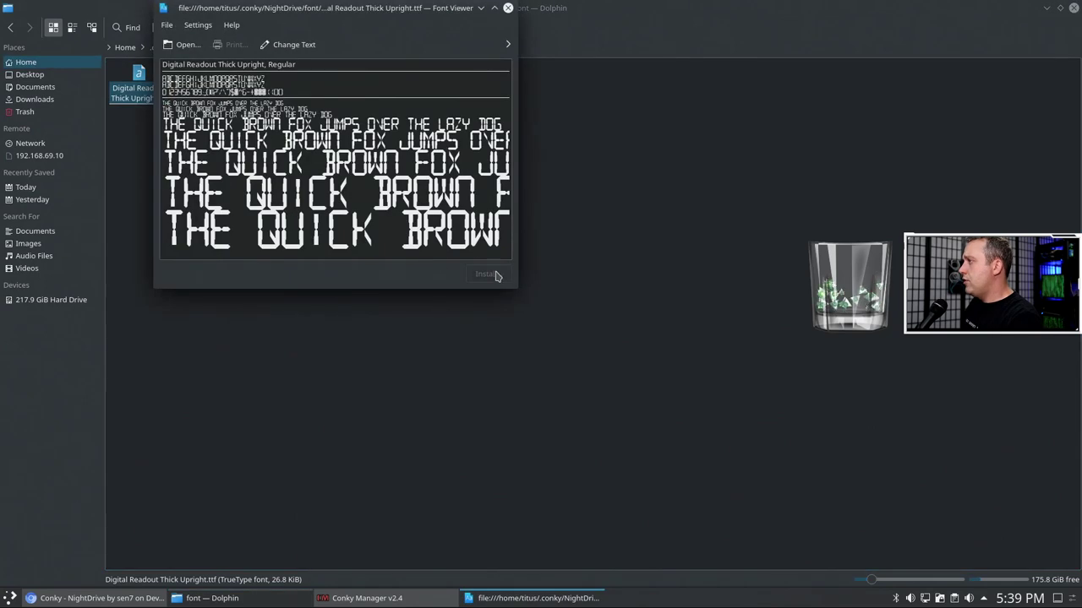
{"action": "left_click", "coordinate": [508, 9]}
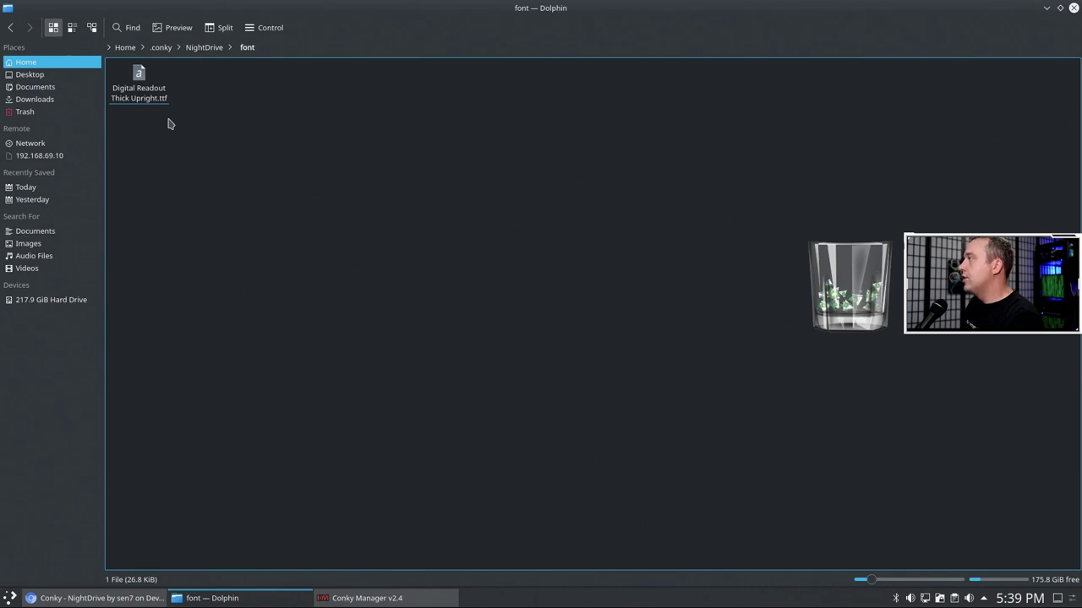
{"action": "left_click", "coordinate": [205, 48]}
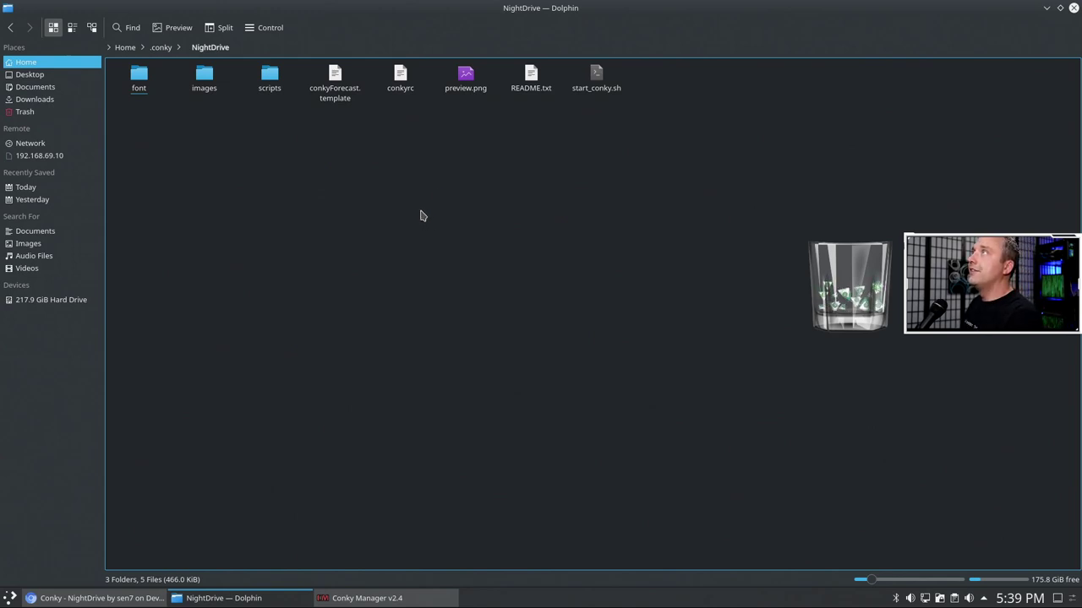
{"action": "left_click", "coordinate": [1047, 7]}
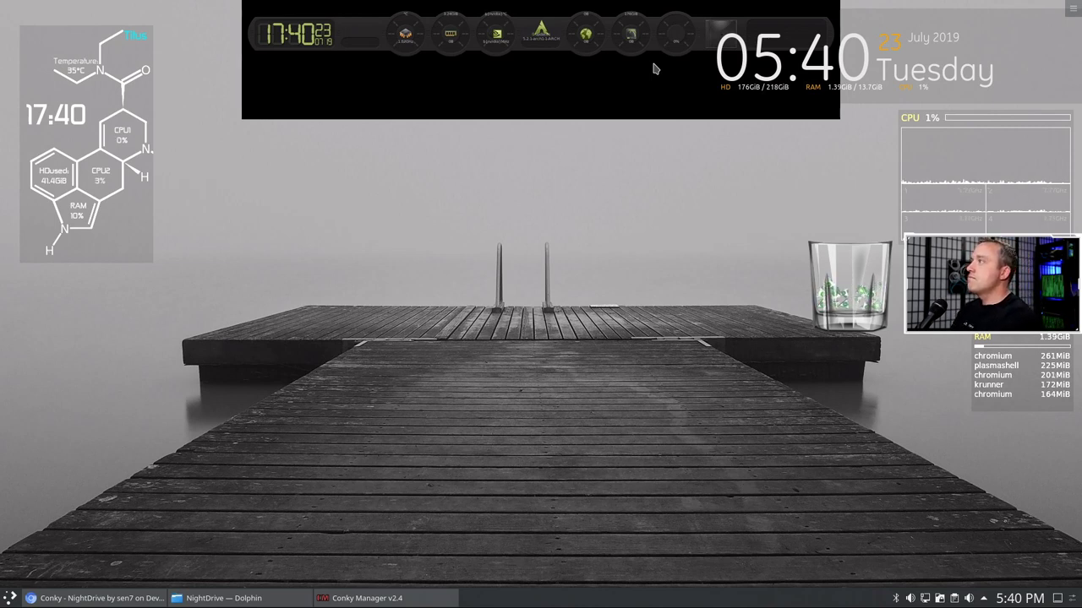
- Restore Dolphin as a smaller un-maximized window and open NightDrive's conkyrc in Kate
{"action": "left_click", "coordinate": [257, 605]}
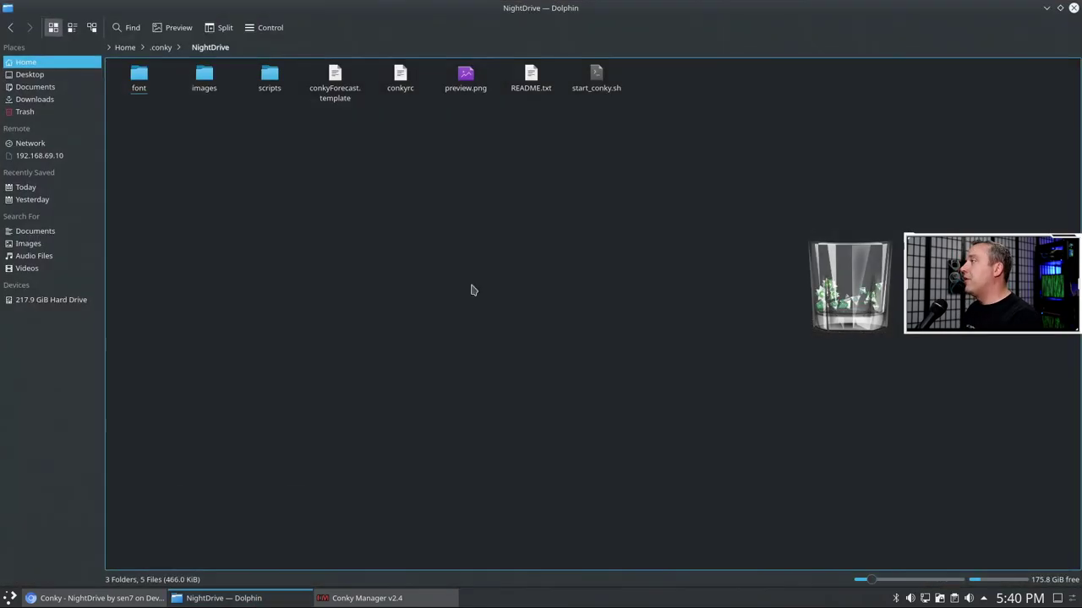
{"action": "left_click_drag", "start_coordinate": [549, 7], "coordinate": [805, 229]}
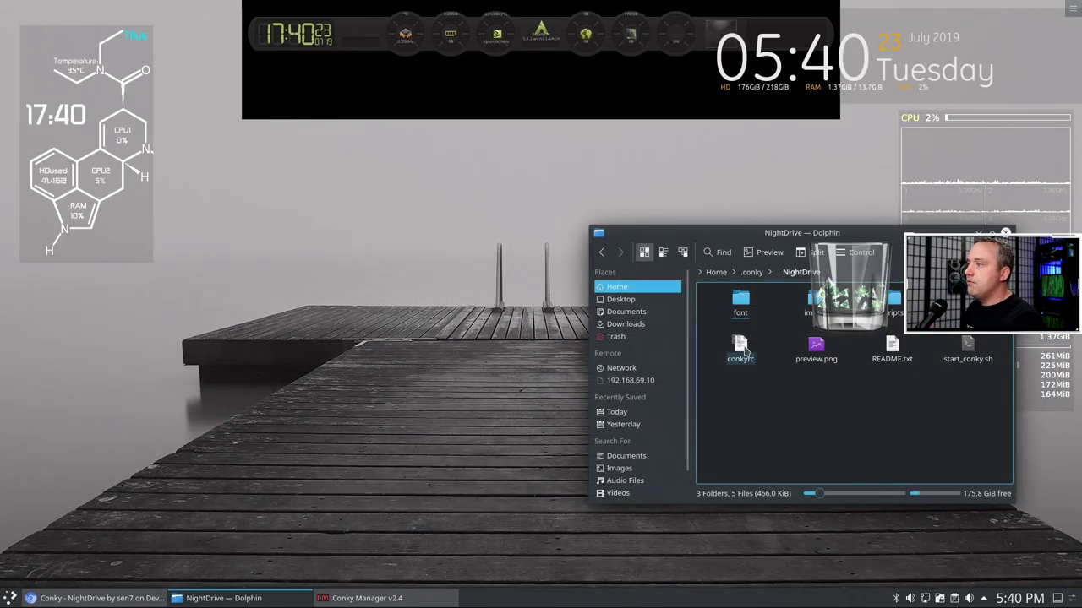
{"action": "double_click", "coordinate": [741, 353]}
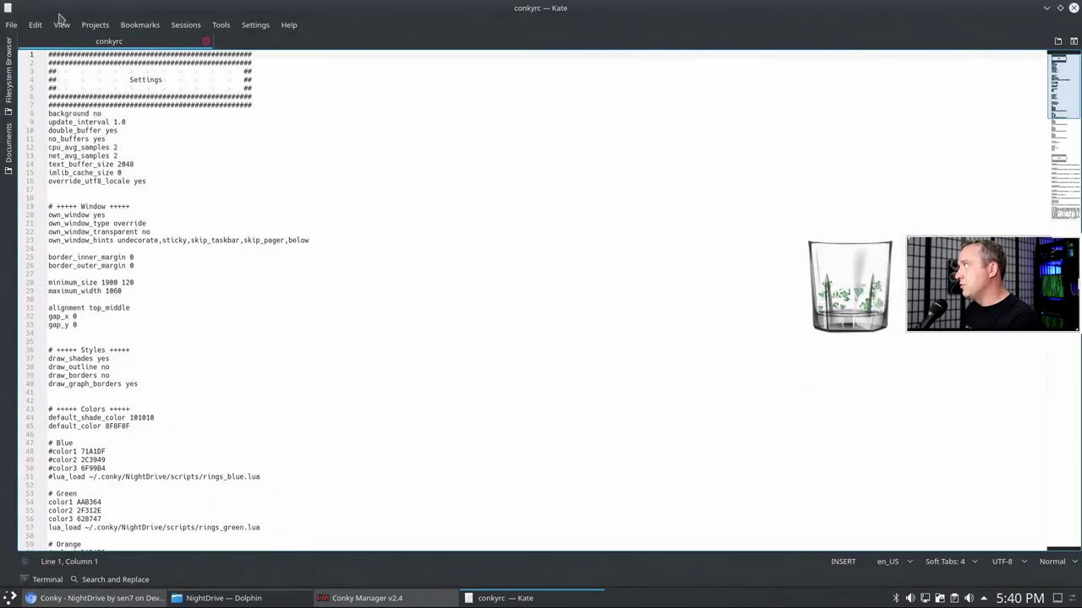
- Open the recent Gotham config in a second Kate tab via File > Open Recent
{"action": "left_click", "coordinate": [11, 25]}
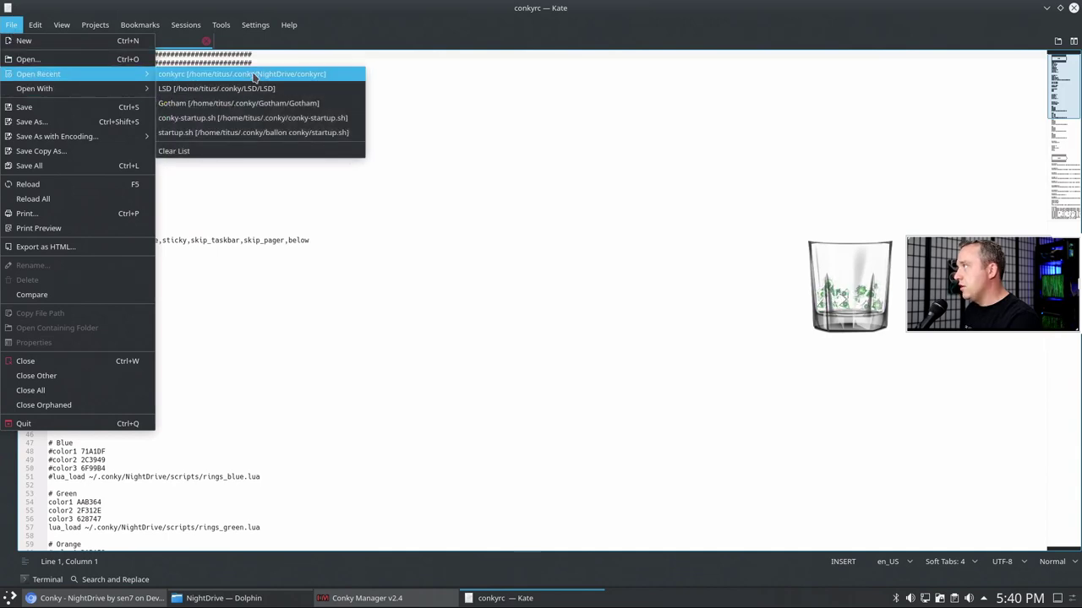
{"action": "left_click", "coordinate": [253, 103]}
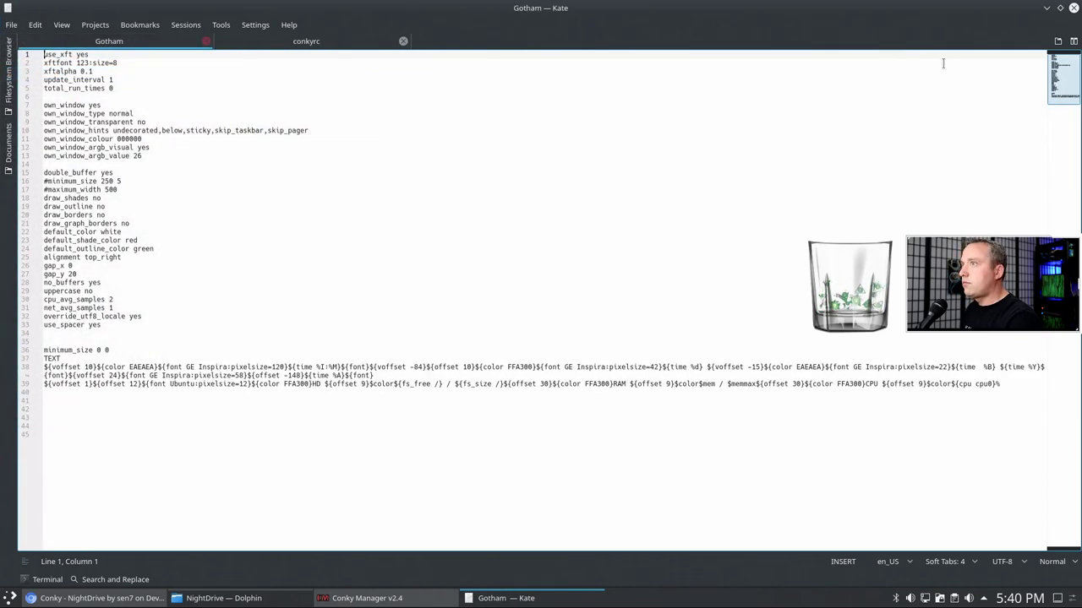
{"action": "left_click", "coordinate": [1073, 41]}
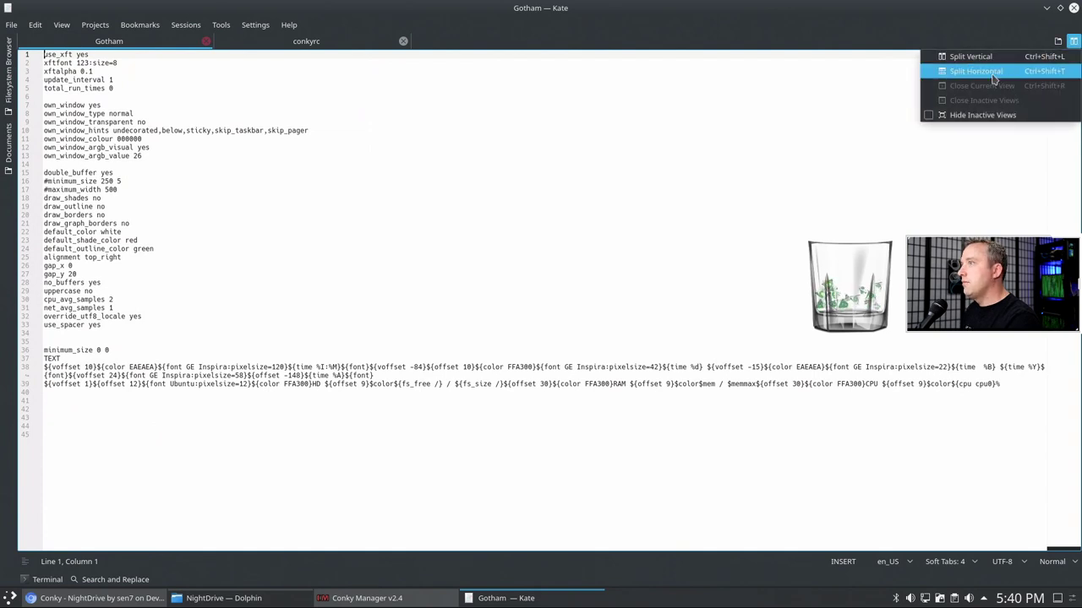
- Split Kate vertically with Gotham on the left and conkyrc on the right
{"action": "left_click", "coordinate": [1073, 40]}
{"action": "left_click", "coordinate": [1073, 41]}
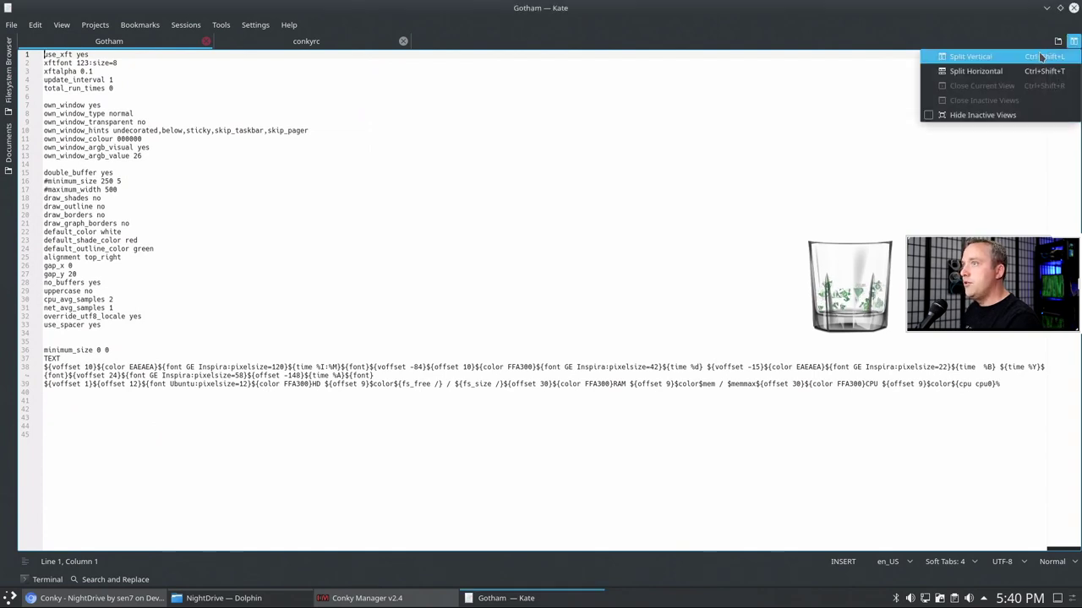
{"action": "left_click", "coordinate": [1041, 57]}
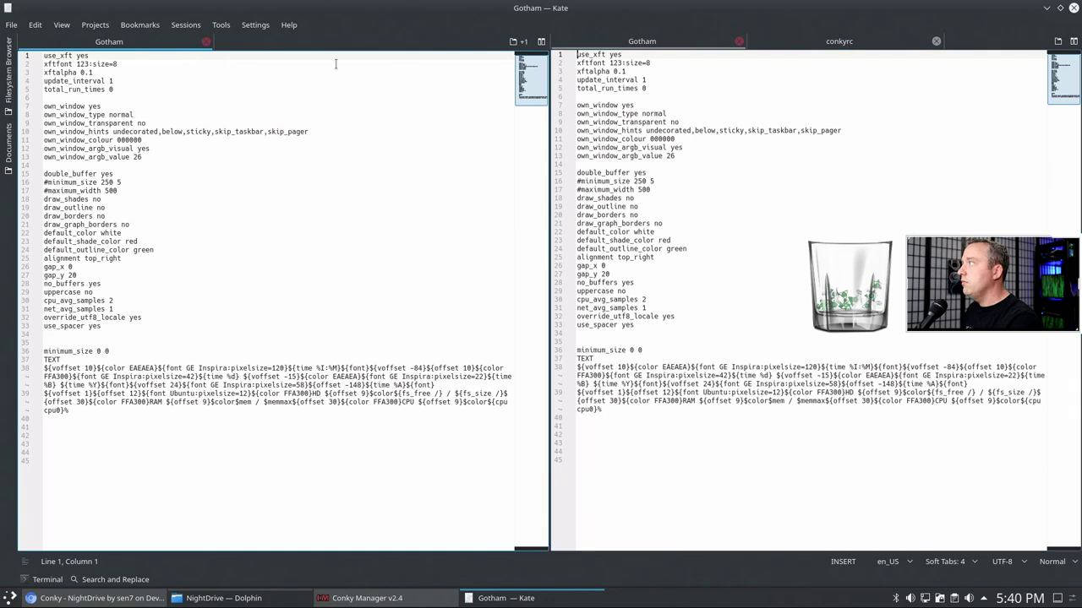
{"action": "left_click", "coordinate": [826, 44]}
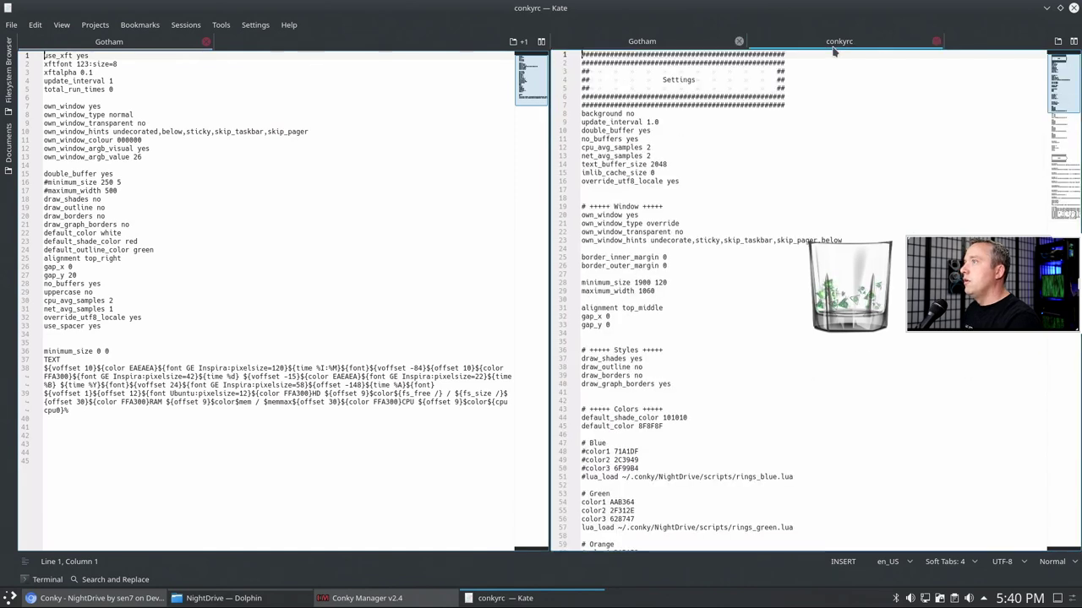
- Move through conkyrc's text_buffer_size and no_buffers lines down to the own_window line
{"action": "left_click", "coordinate": [733, 163]}
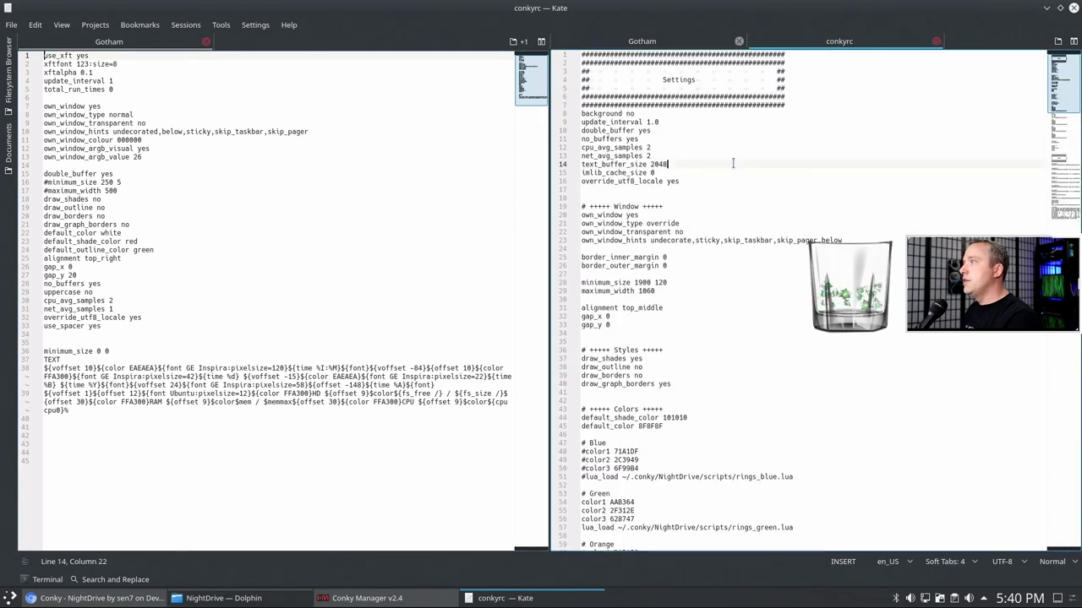
{"action": "left_click", "coordinate": [674, 139]}
{"action": "scroll", "coordinate": [681, 218], "scroll_direction": "down", "scroll_amount": 1}
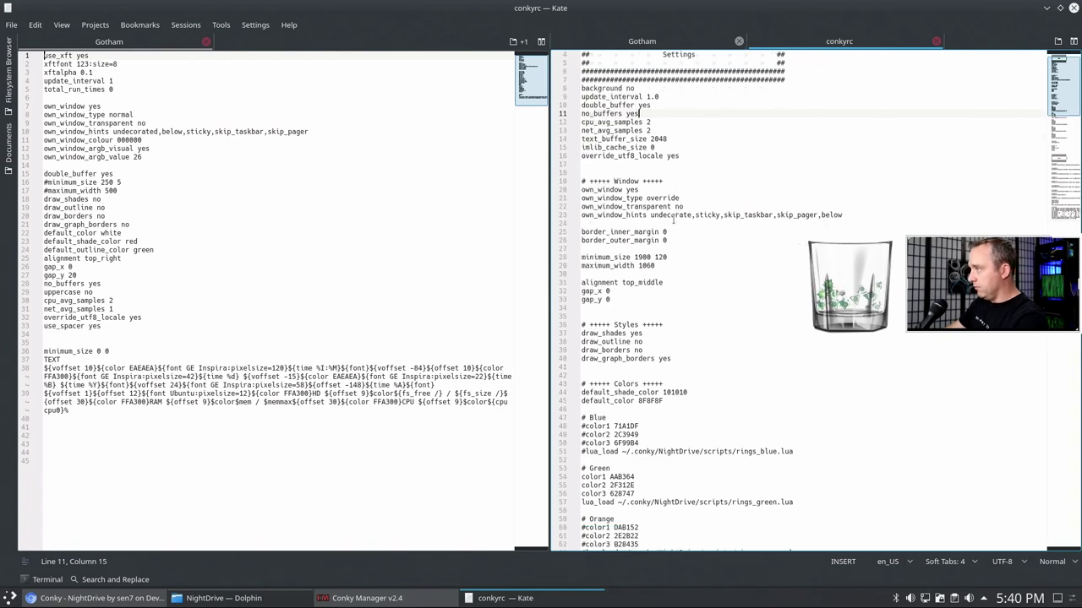
{"action": "left_click", "coordinate": [722, 189]}
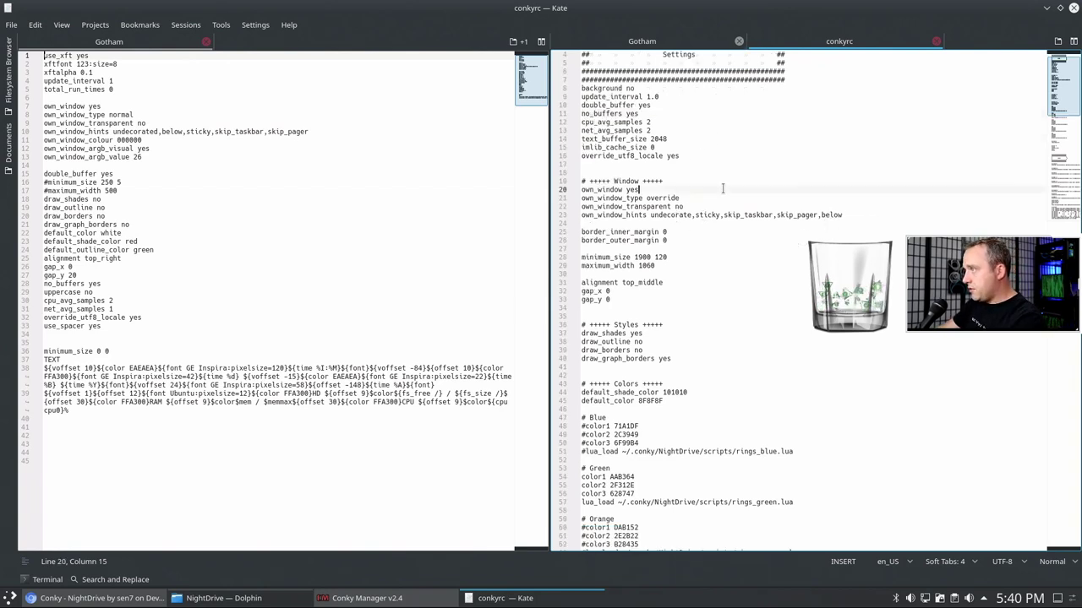
- Change conkyrc's own_window_type from override to normal and move to the empty line below
{"action": "key", "text": "Down"}
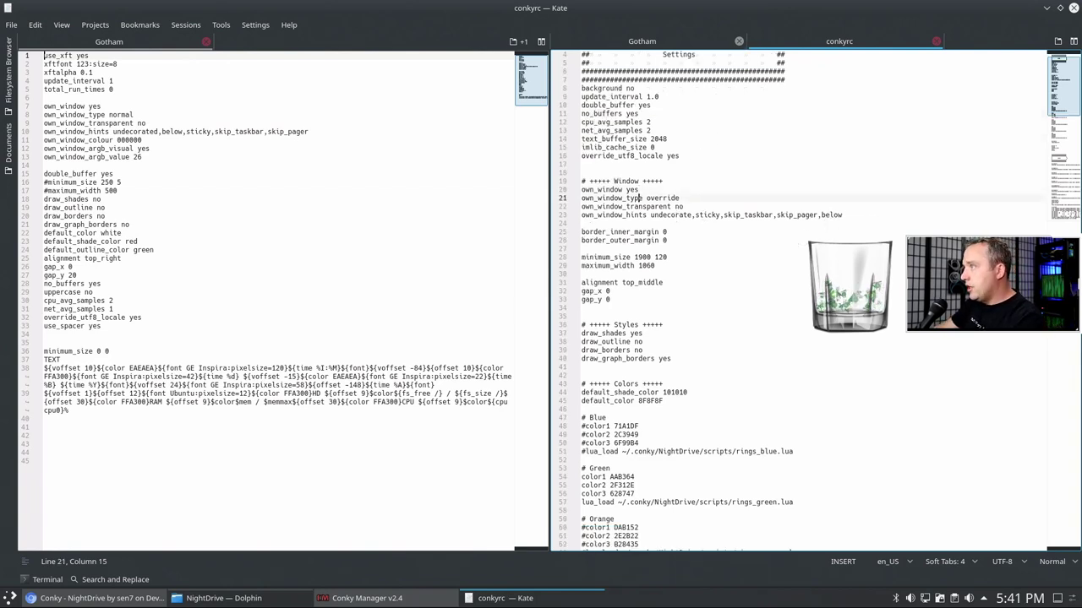
{"action": "key", "text": "BackSpace"}
{"action": "key", "text": "BackSpace"}
{"action": "key", "text": "BackSpace"}
{"action": "key", "text": "BackSpace"}
{"action": "key", "text": "BackSpace"}
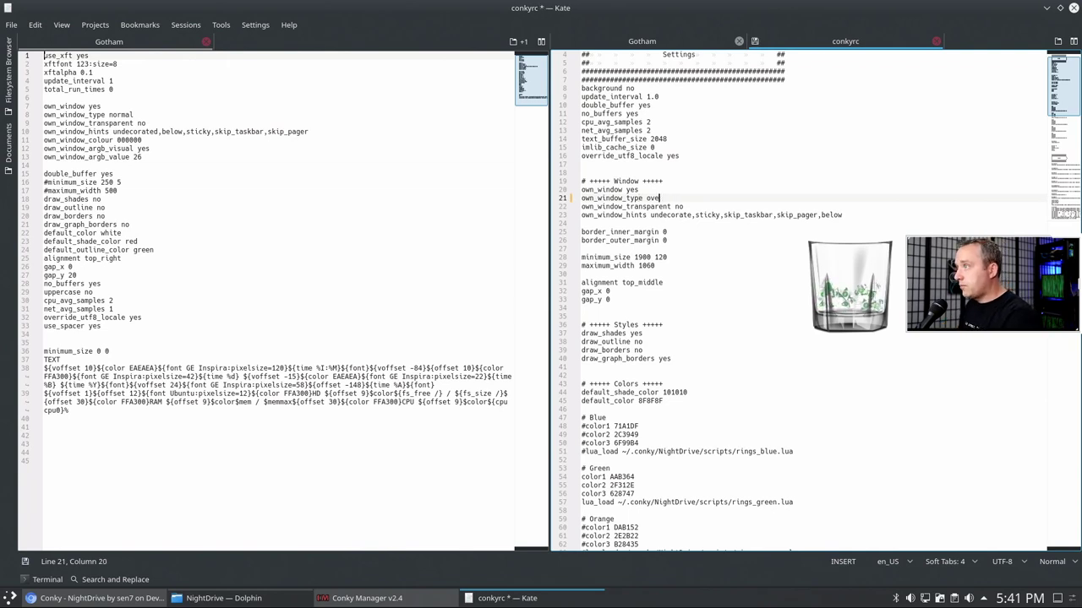
{"action": "type", "text": "nop"}
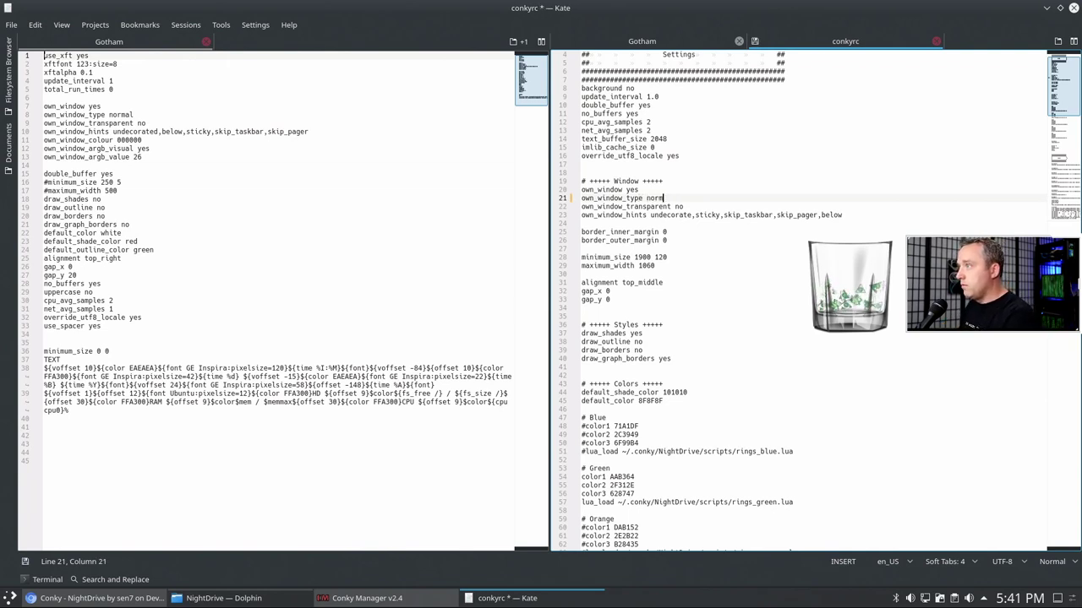
{"action": "key", "text": "Down"}
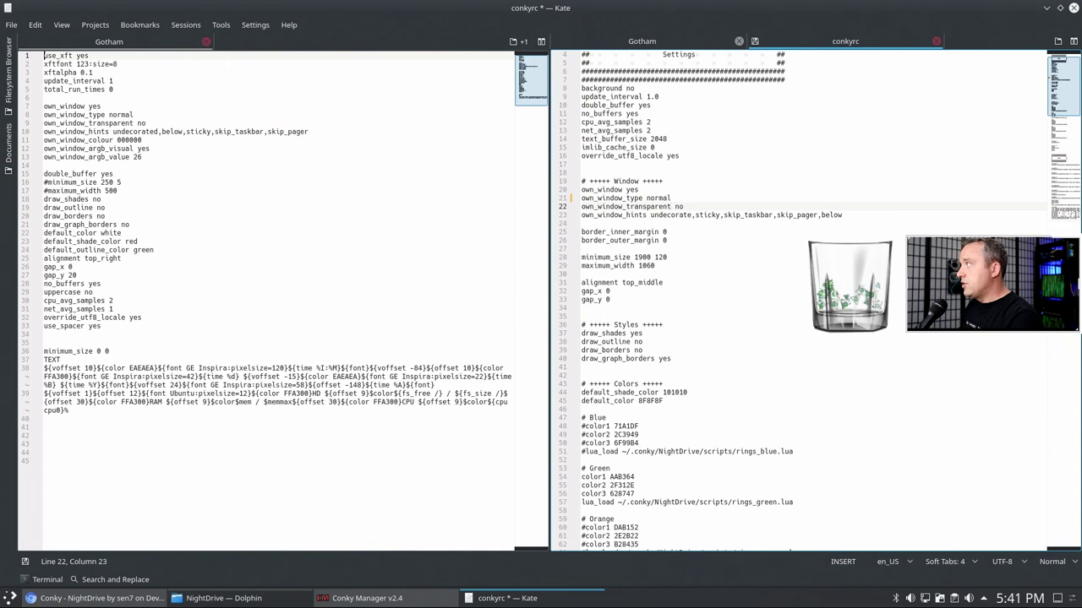
{"action": "key", "text": "Down"}
{"action": "key", "text": "Down"}
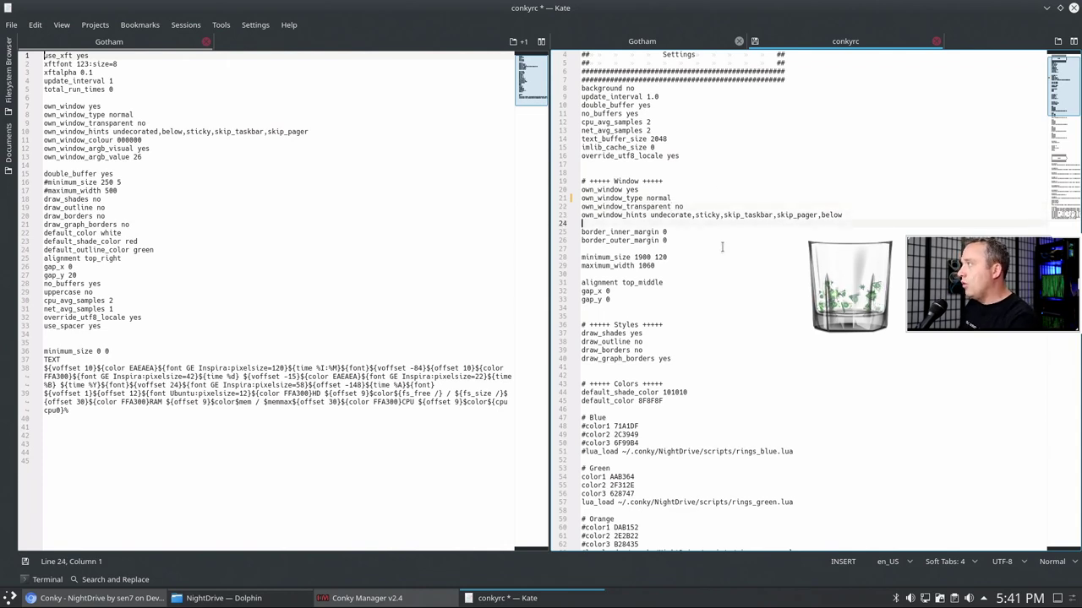
- Select Gotham's own_window_colour and ARGB lines in the left pane
{"action": "scroll", "coordinate": [722, 246], "scroll_direction": "down", "scroll_amount": 11}
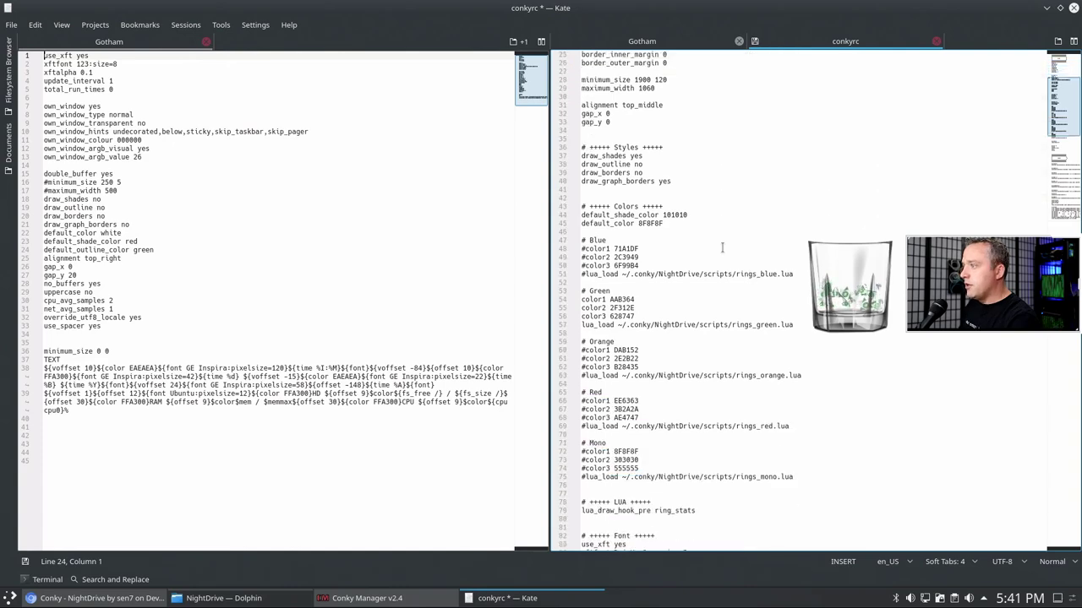
{"action": "scroll", "coordinate": [722, 247], "scroll_direction": "up", "scroll_amount": 10}
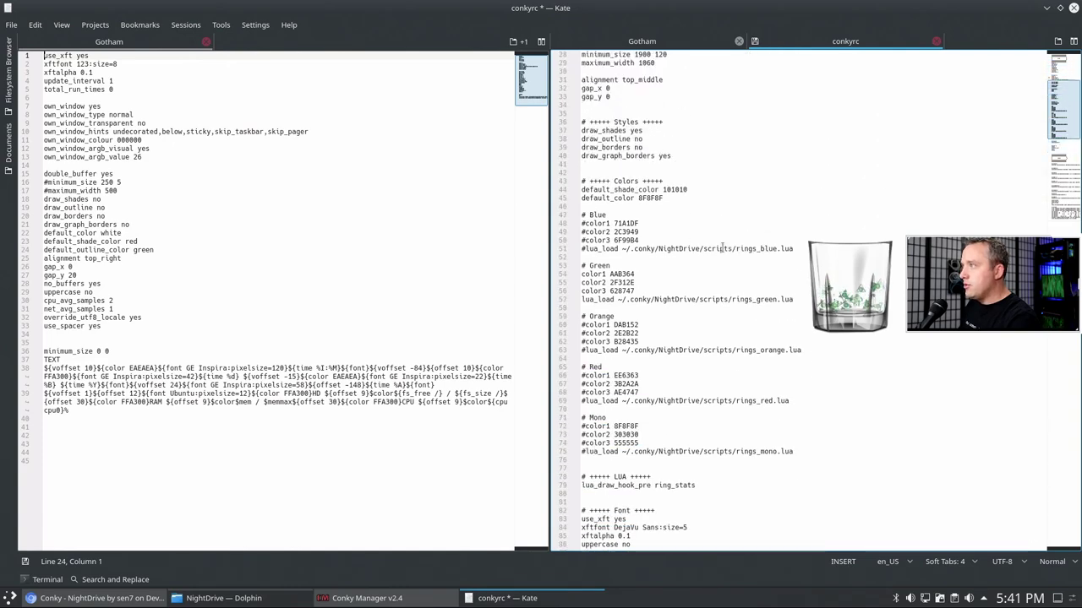
{"action": "scroll", "coordinate": [722, 247], "scroll_direction": "up", "scroll_amount": 2}
{"action": "scroll", "coordinate": [721, 247], "scroll_direction": "down", "scroll_amount": 20}
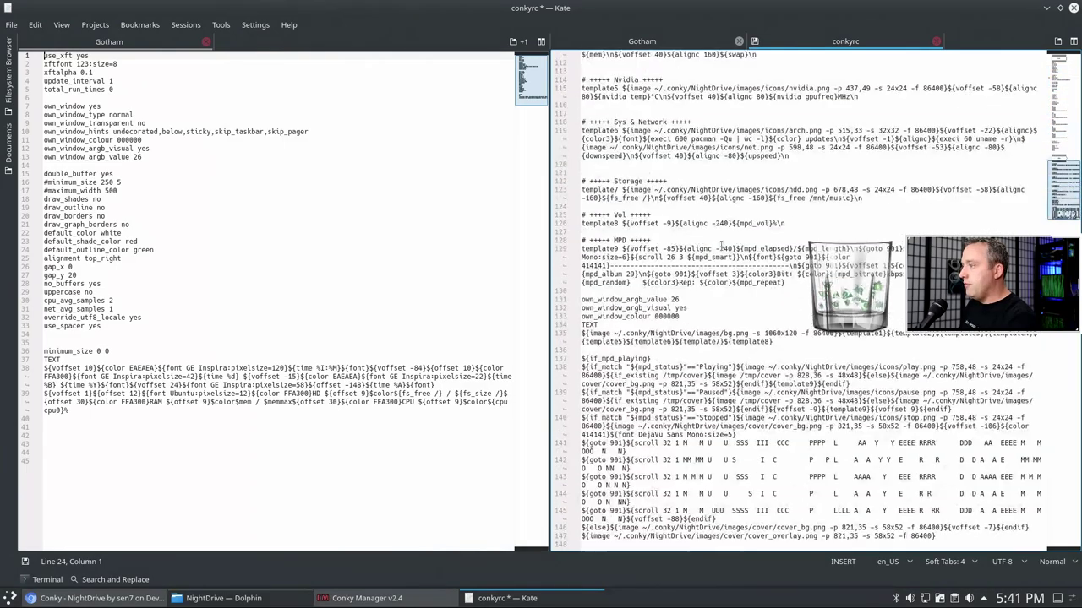
{"action": "scroll", "coordinate": [722, 247], "scroll_direction": "up", "scroll_amount": 7}
{"action": "scroll", "coordinate": [722, 246], "scroll_direction": "up", "scroll_amount": 20}
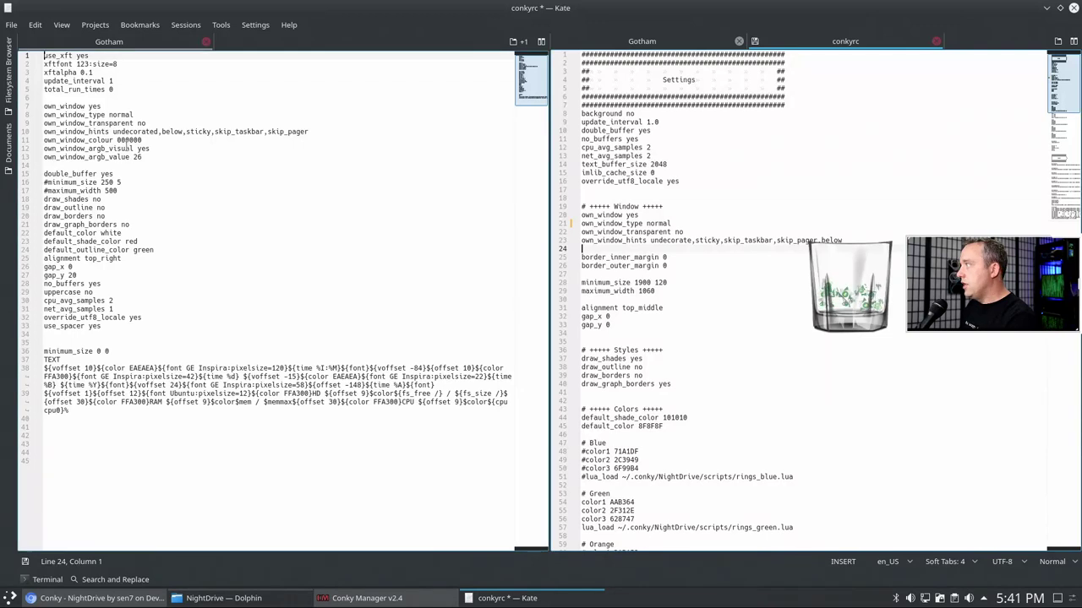
{"action": "left_click_drag", "start_coordinate": [155, 156], "coordinate": [44, 140]}
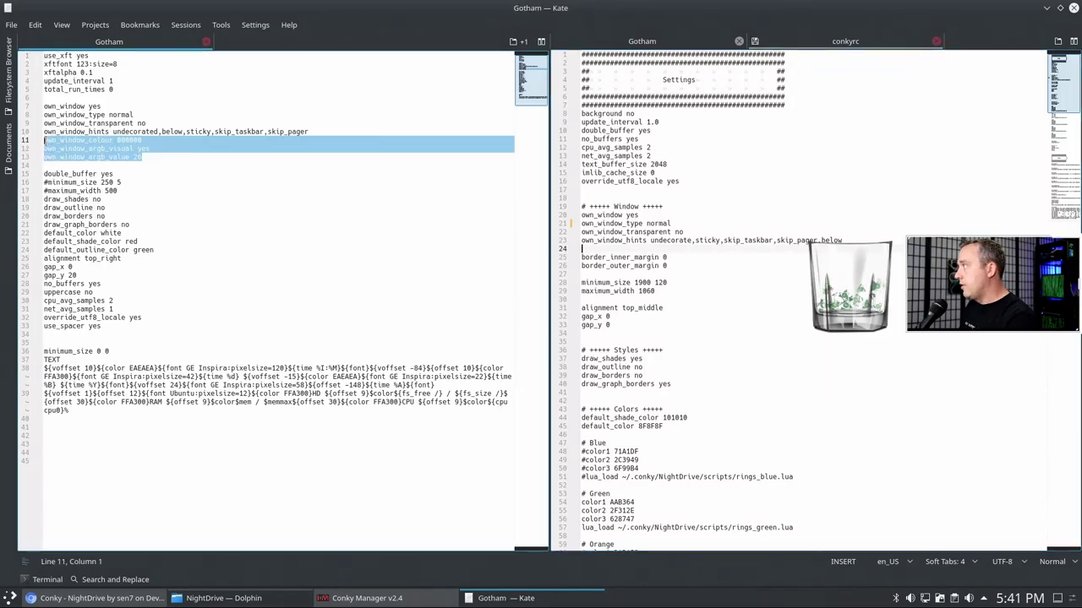
- Paste Gotham's colour 000000, argb_visual yes and argb_value 26 lines into conkyrc, save, and minimize Kate
{"action": "right_click", "coordinate": [51, 146]}
{"action": "left_click", "coordinate": [80, 162]}
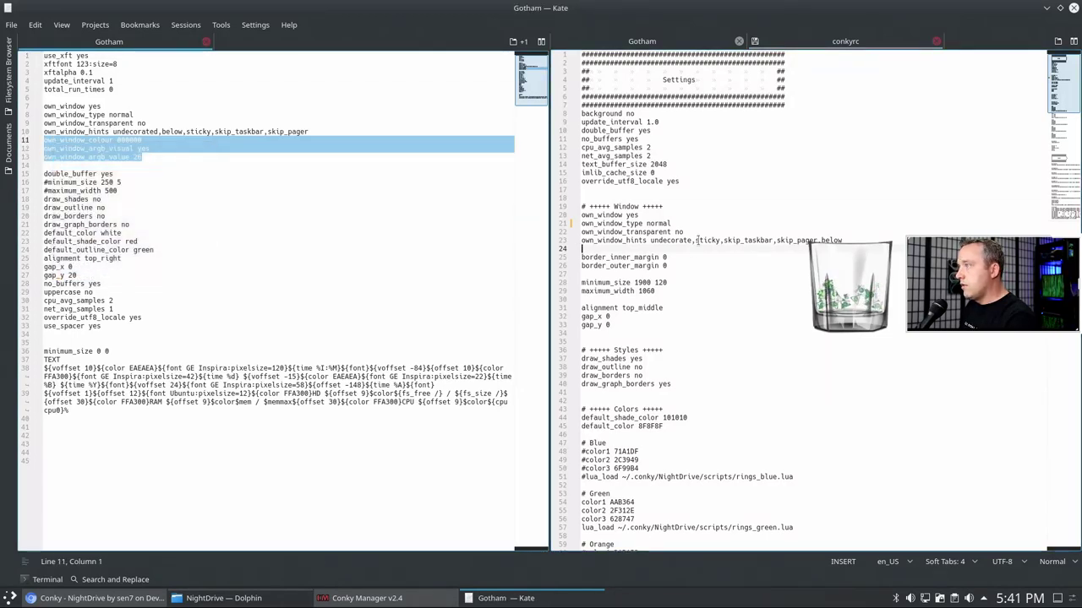
{"action": "left_click", "coordinate": [606, 245]}
{"action": "key", "text": "ctrl+v"}
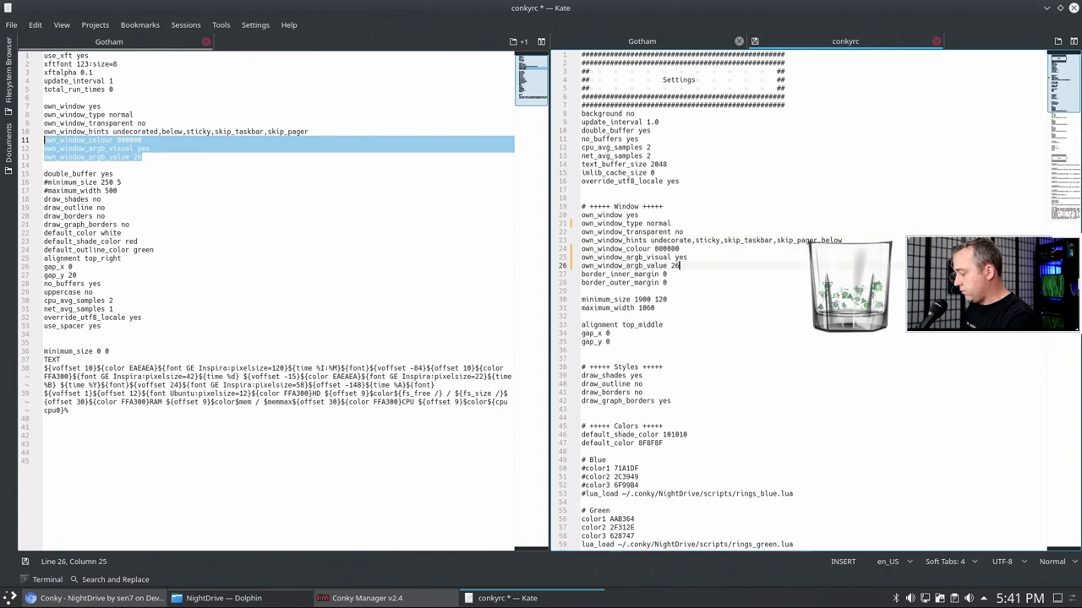
{"action": "key", "text": "Return"}
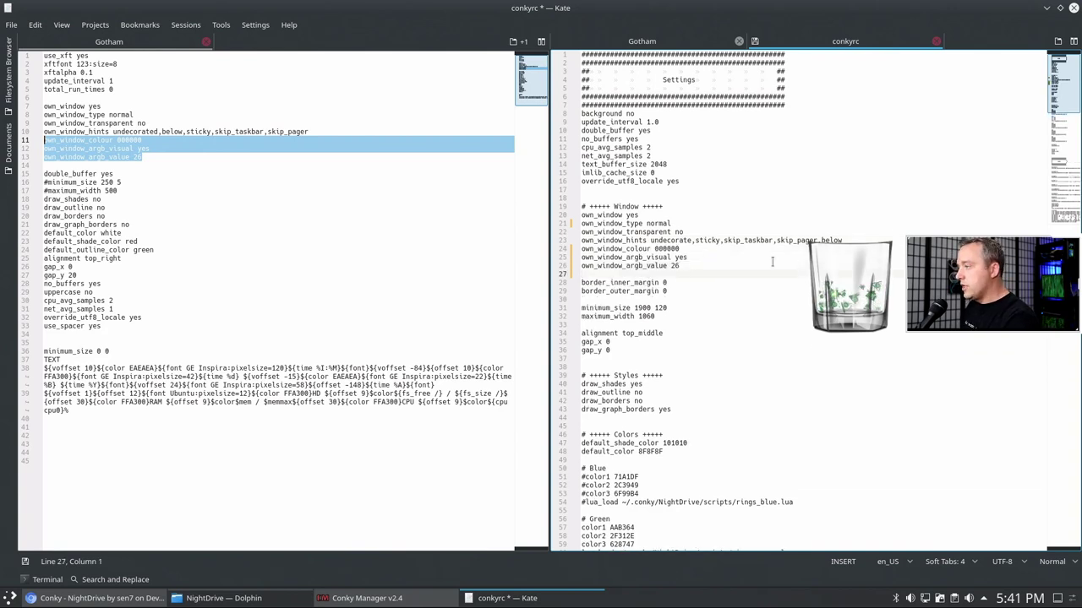
{"action": "key", "text": "ctrl+s"}
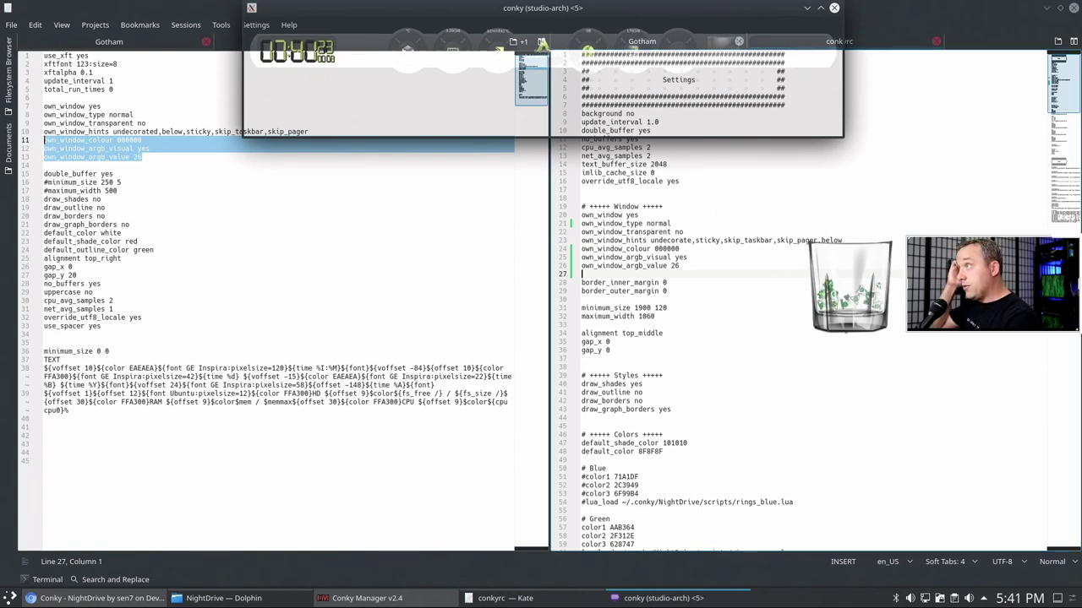
{"action": "key", "text": "Down"}
{"action": "key", "text": "Down"}
{"action": "key", "text": "Down"}
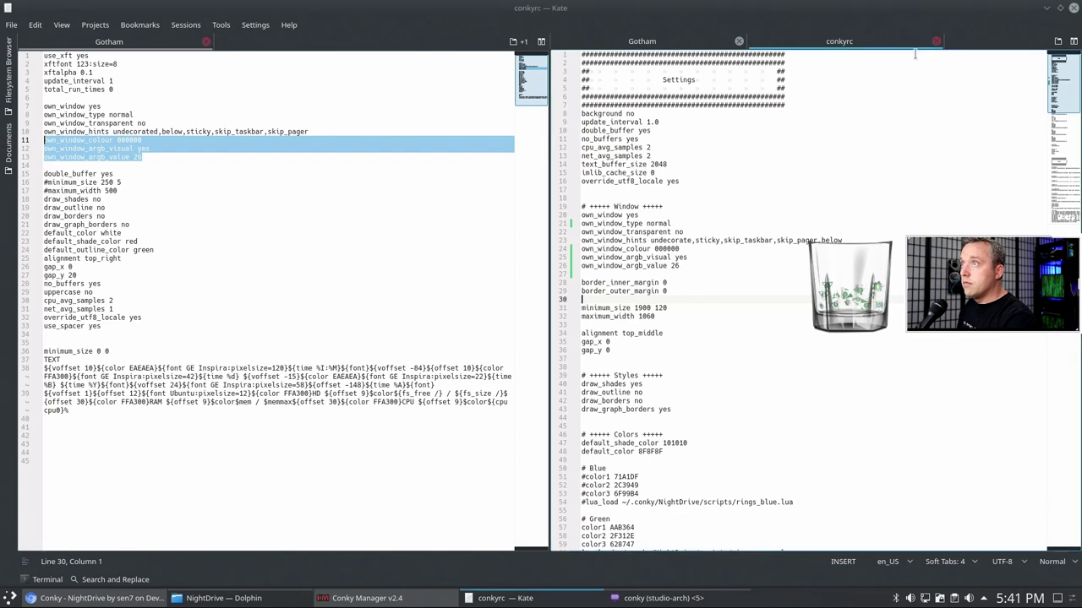
{"action": "left_click", "coordinate": [1046, 8]}
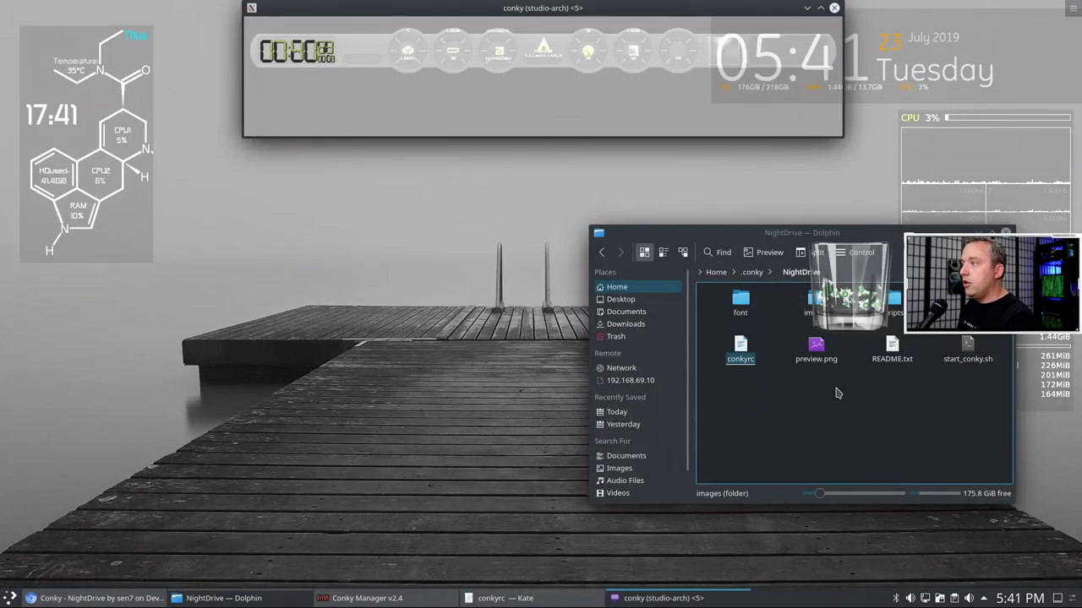
- Apply and close the NightDrive widget editor, then reposition Conky Manager and the NightDrive conky
{"action": "left_click", "coordinate": [397, 598]}
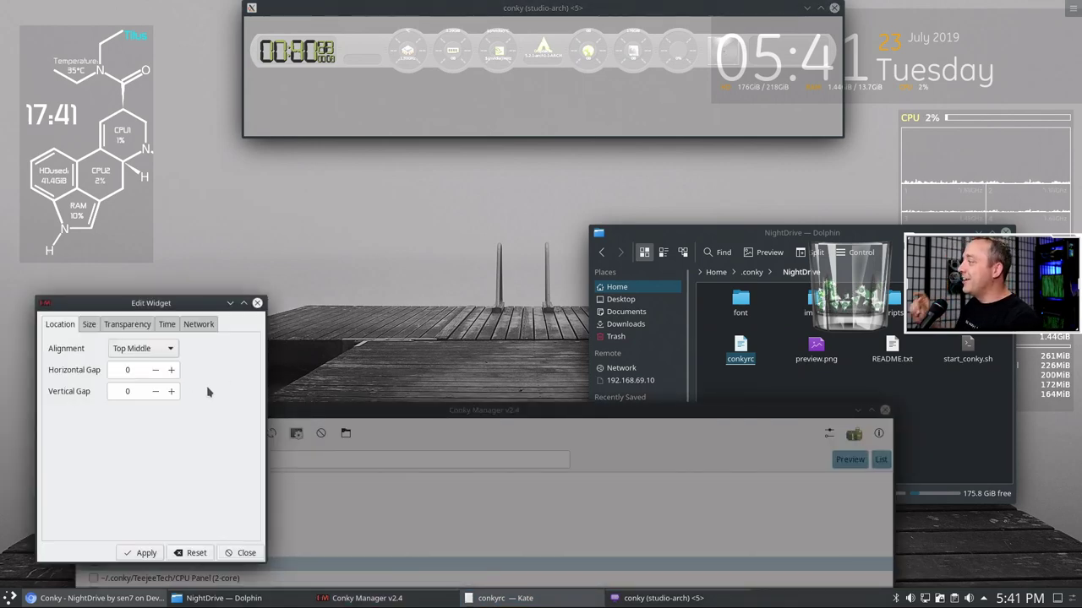
{"action": "left_click", "coordinate": [141, 553]}
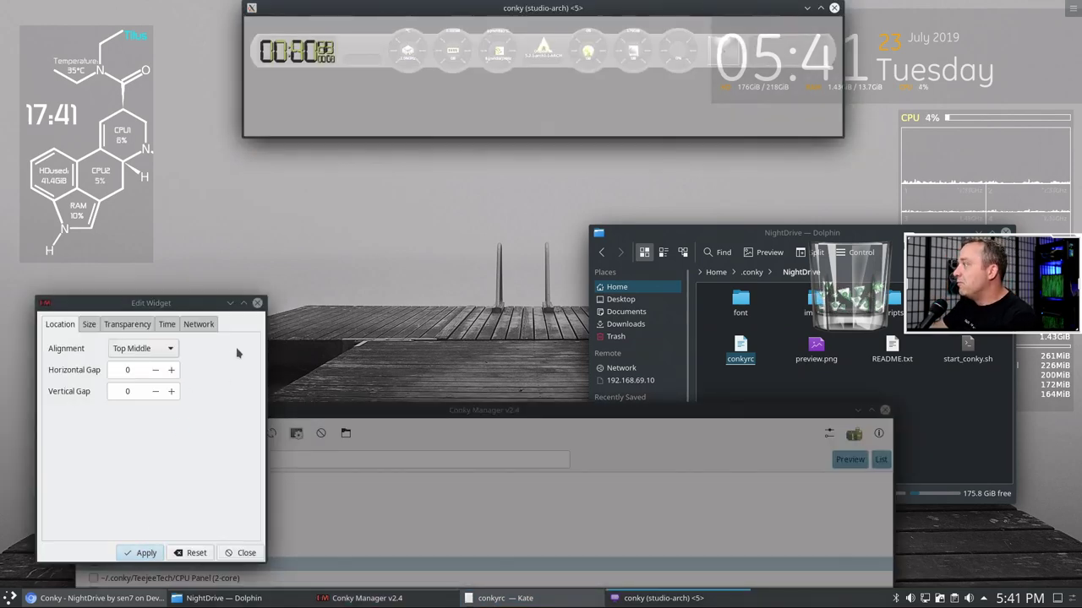
{"action": "left_click", "coordinate": [256, 303]}
{"action": "left_click_drag", "start_coordinate": [363, 413], "coordinate": [305, 183]}
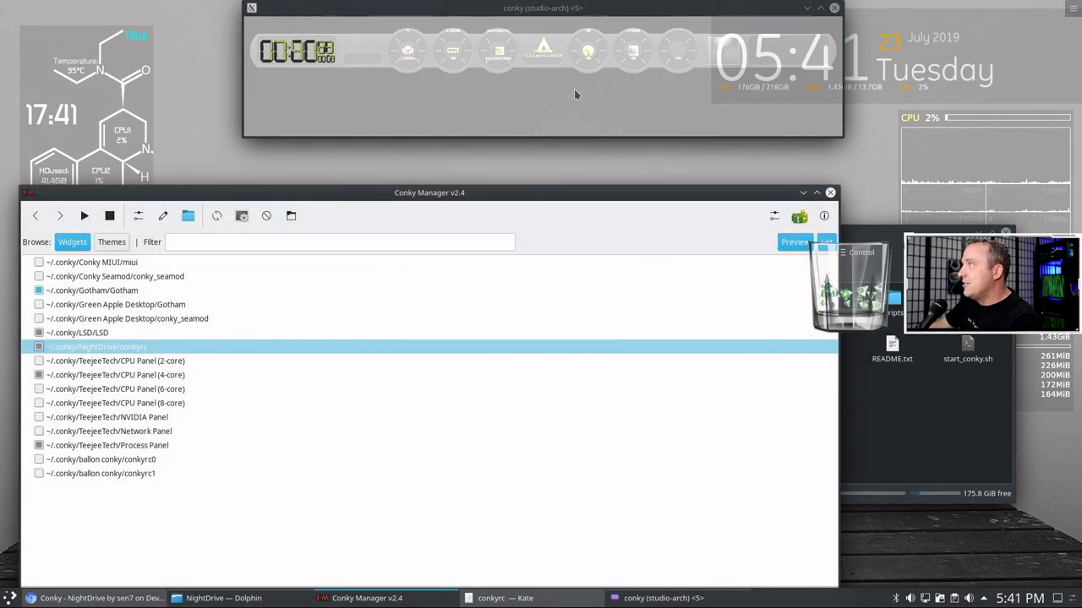
{"action": "left_click", "coordinate": [588, 61]}
{"action": "left_click_drag", "start_coordinate": [539, 8], "coordinate": [496, 7]}
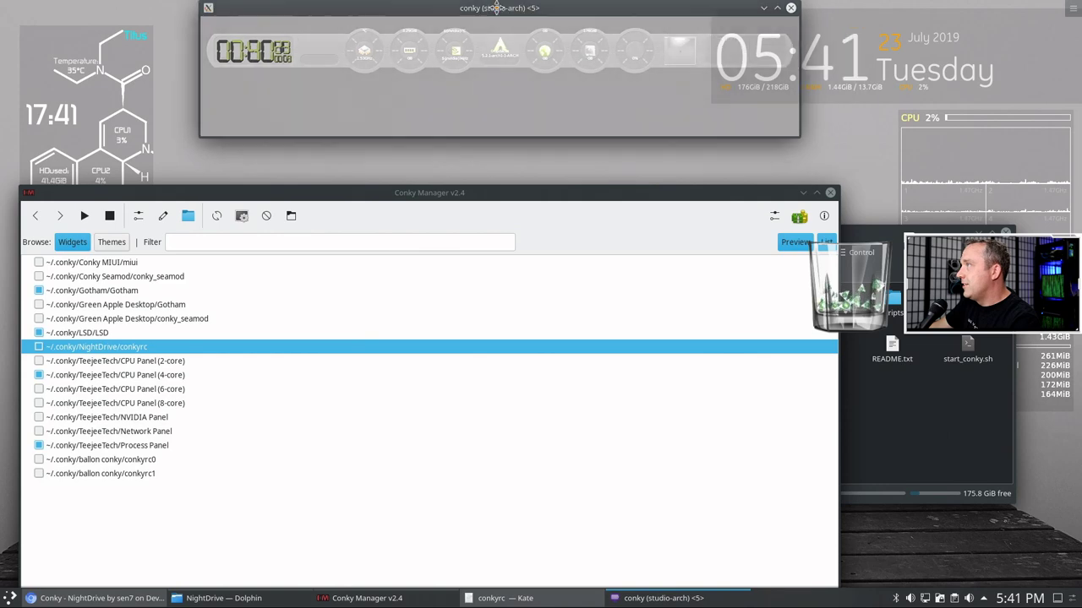
{"action": "left_click", "coordinate": [132, 349]}
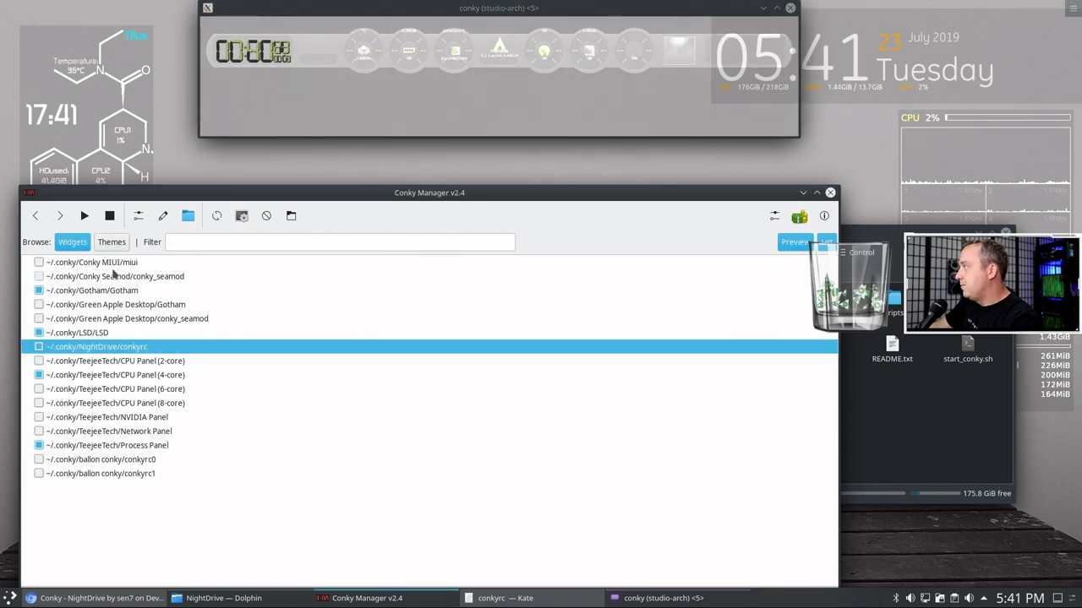
- Reapply NightDrive's Semi-Transparent setting, close the dialog, minimize Conky Manager and return to Kate
{"action": "left_click", "coordinate": [138, 215]}
{"action": "left_click", "coordinate": [369, 350]}
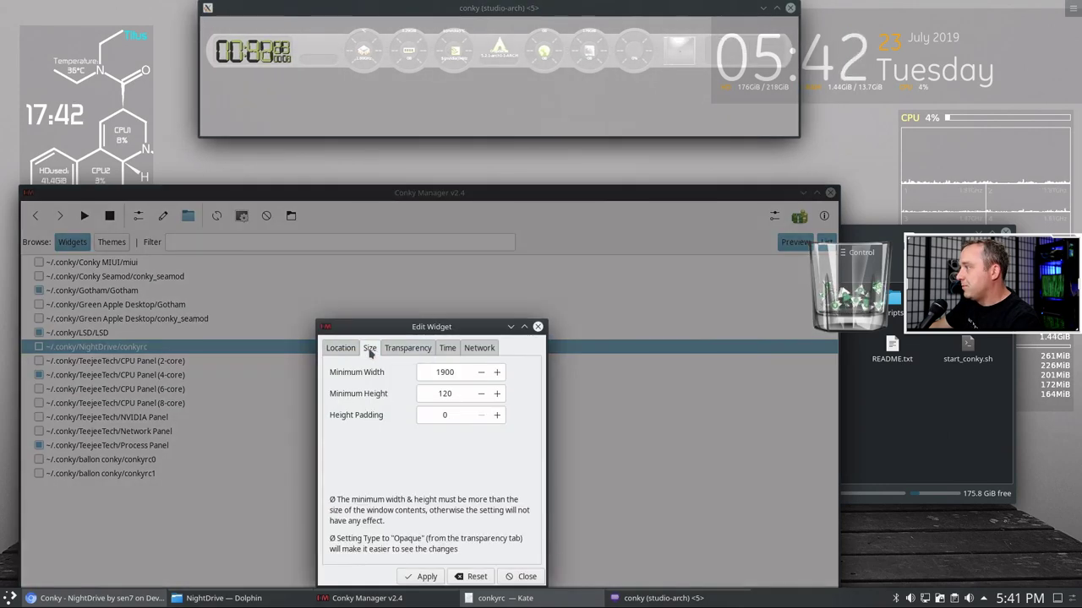
{"action": "left_click", "coordinate": [408, 349]}
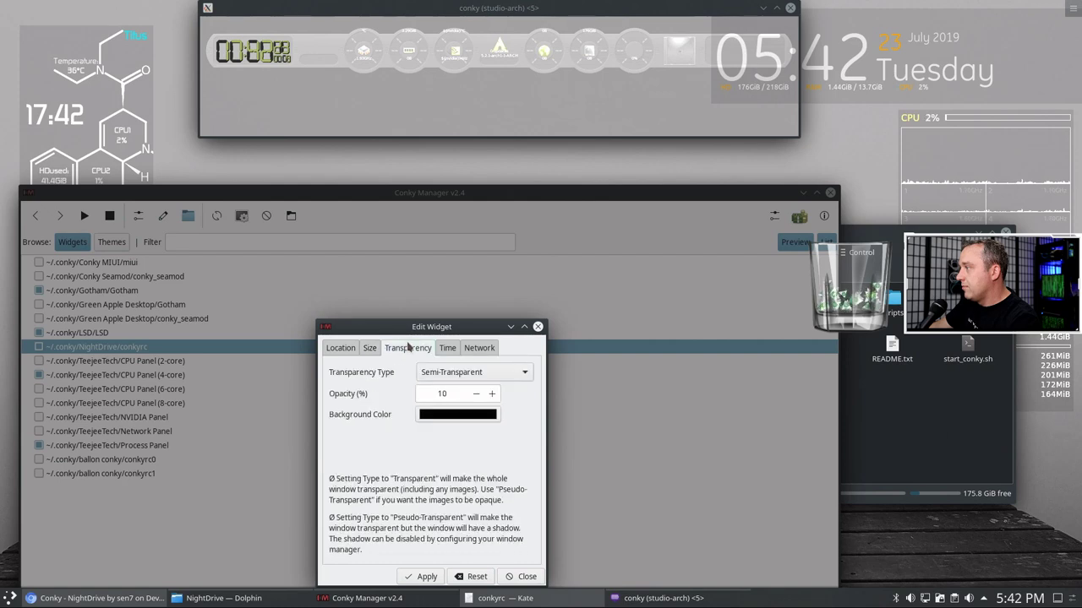
{"action": "left_click", "coordinate": [514, 379]}
{"action": "left_click", "coordinate": [516, 381]}
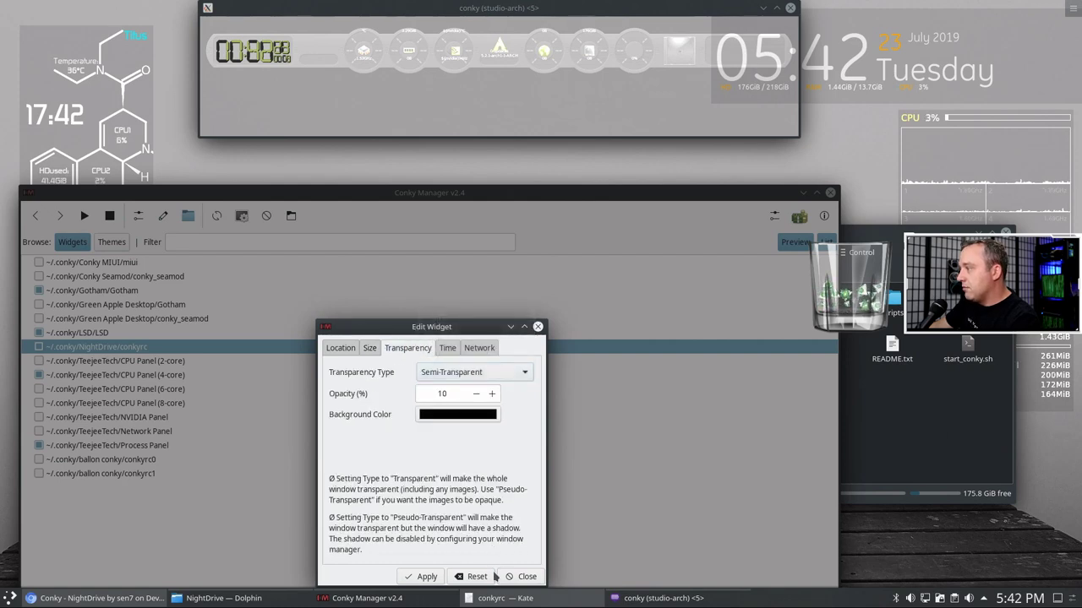
{"action": "left_click", "coordinate": [423, 576]}
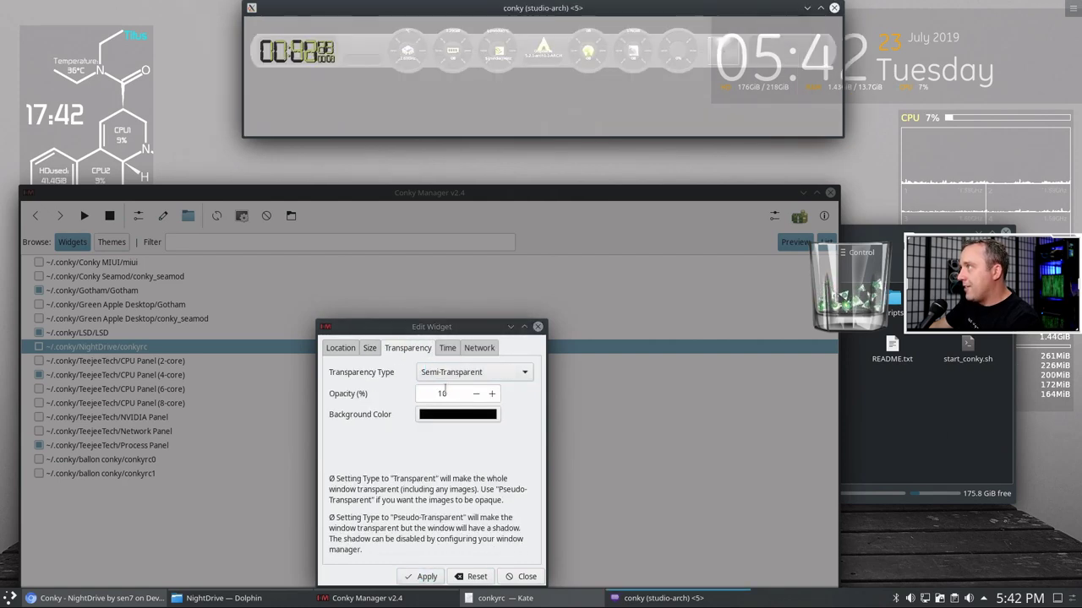
{"action": "left_click", "coordinate": [538, 327]}
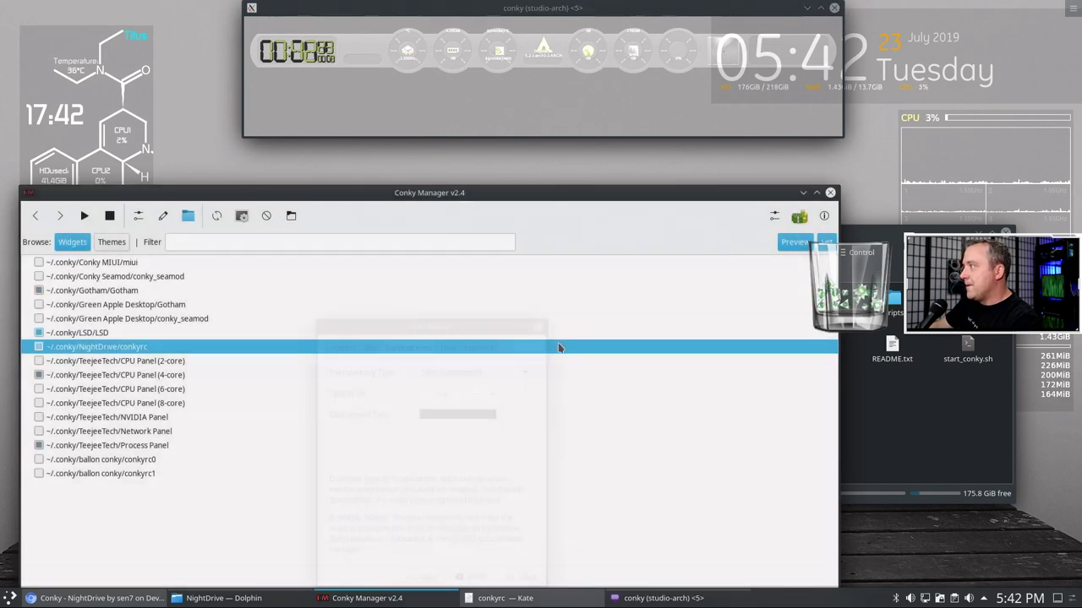
{"action": "left_click", "coordinate": [803, 193]}
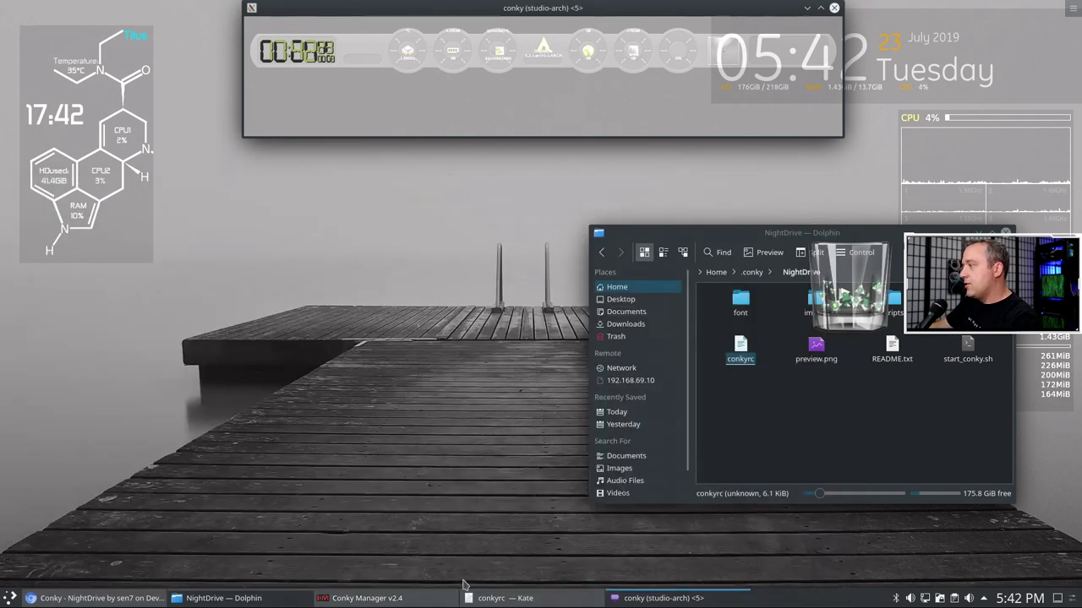
{"action": "left_click", "coordinate": [505, 598]}
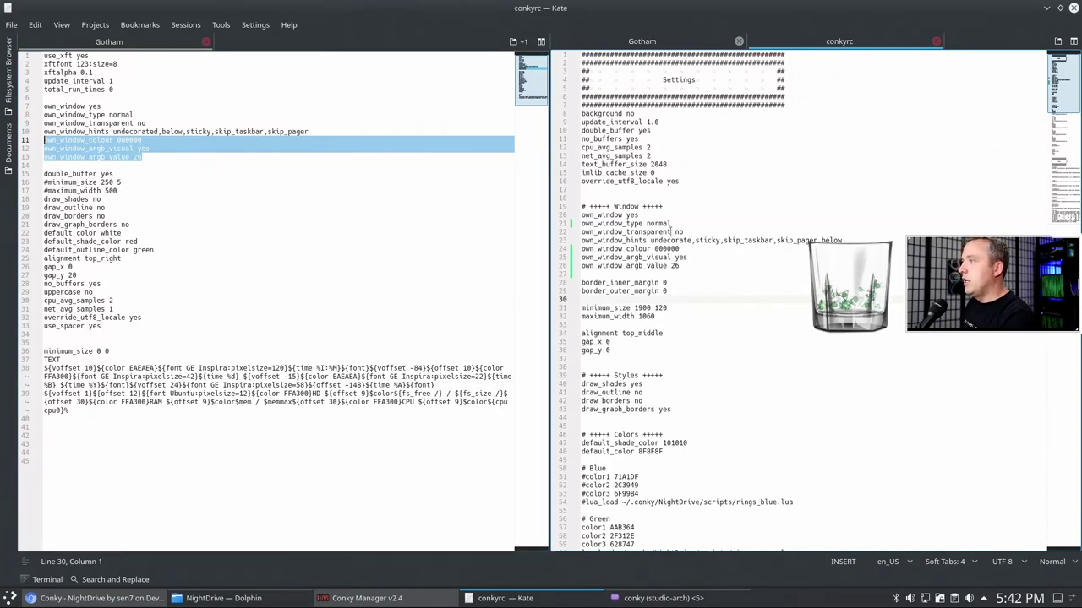
- Undo the earlier paste and set conkyrc's own_window_type to override
{"action": "key", "text": "ctrl+z"}
{"action": "key", "text": "ctrl+z"}
{"action": "key", "text": "ctrl+z"}
{"action": "key", "text": "ctrl+z"}
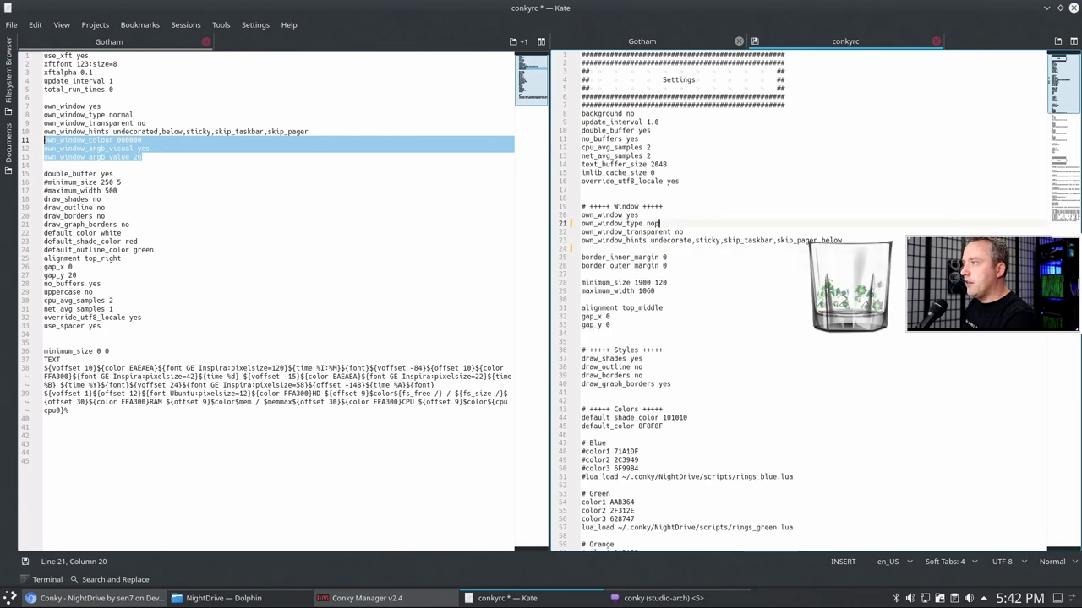
{"action": "key", "text": "BackSpace"}
{"action": "key", "text": "BackSpace"}
{"action": "key", "text": "BackSpace"}
{"action": "type", "text": "override"}
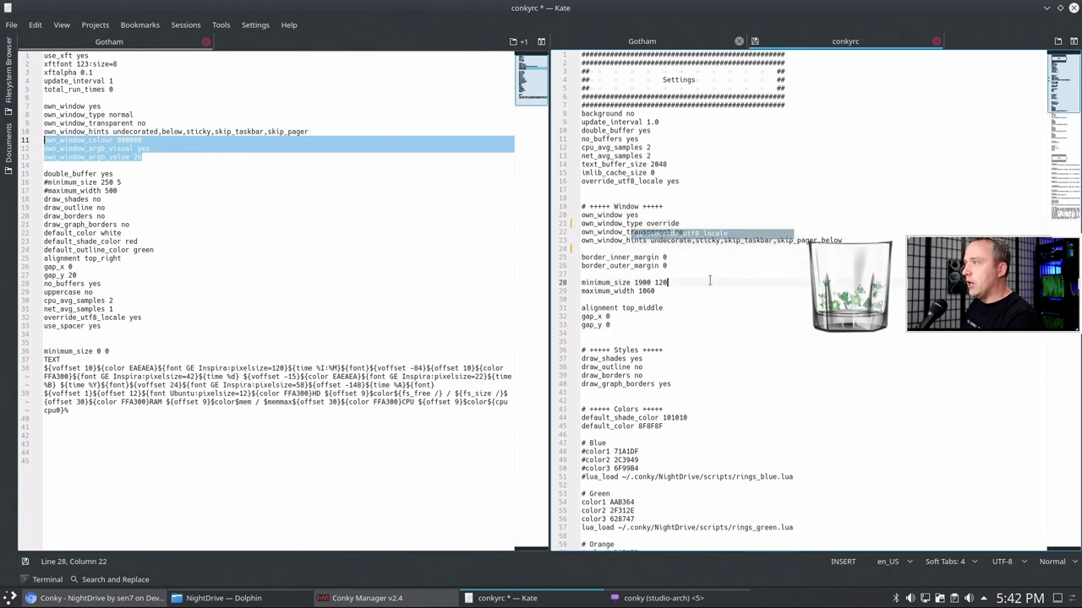
- Paste Gotham's own_window_colour and ARGB lines at conkyrc line 24, save, and minimize Kate
{"action": "left_click", "coordinate": [676, 248]}
{"action": "right_click", "coordinate": [76, 142]}
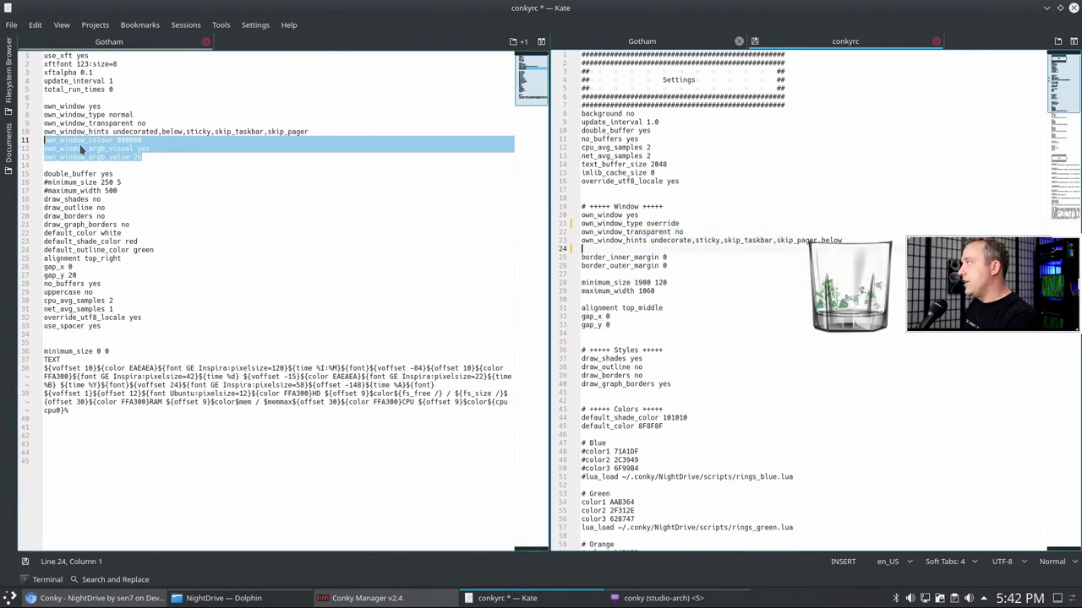
{"action": "left_click", "coordinate": [130, 165]}
{"action": "left_click", "coordinate": [660, 247]}
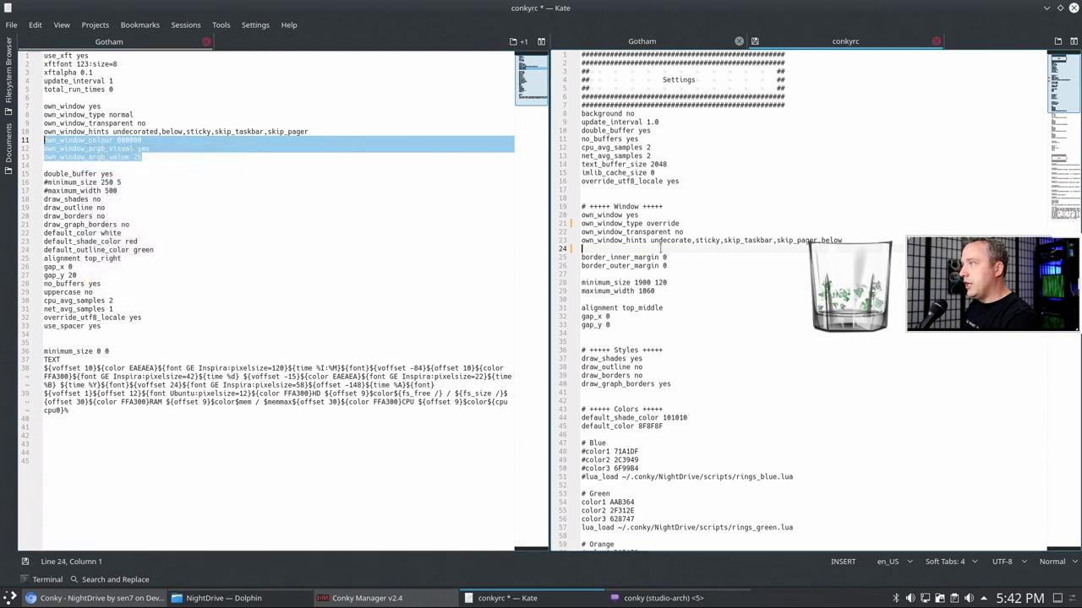
{"action": "key", "text": "ctrl+v"}
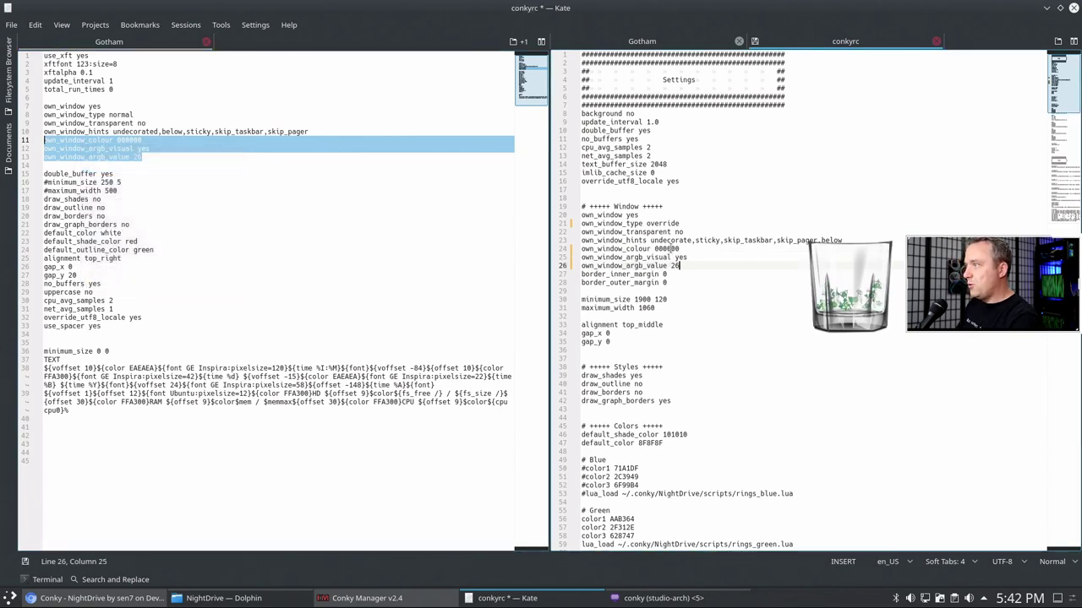
{"action": "key", "text": "Return"}
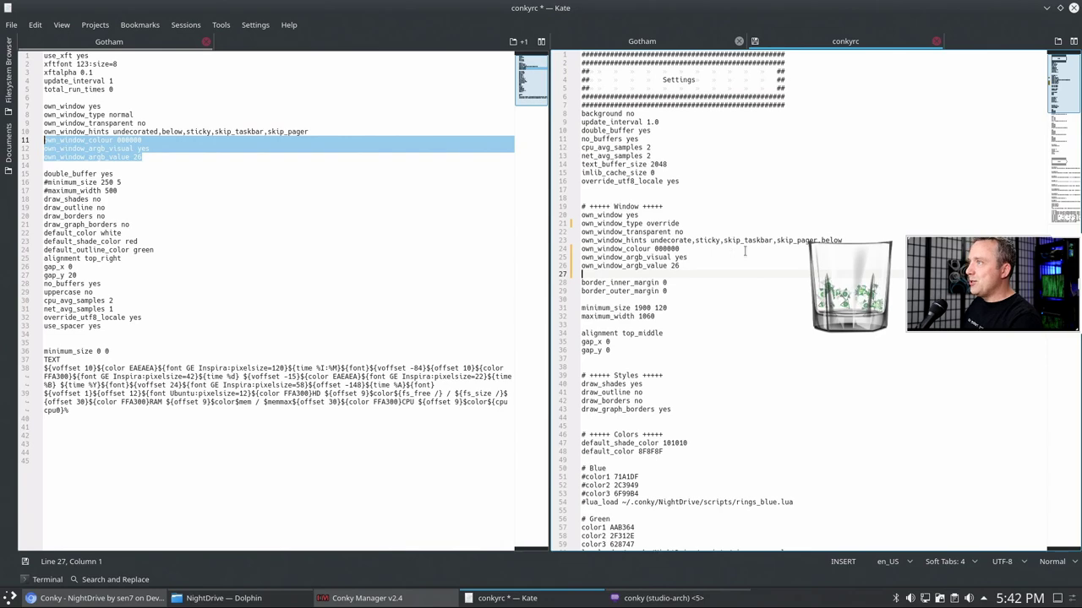
{"action": "key", "text": "ctrl+s"}
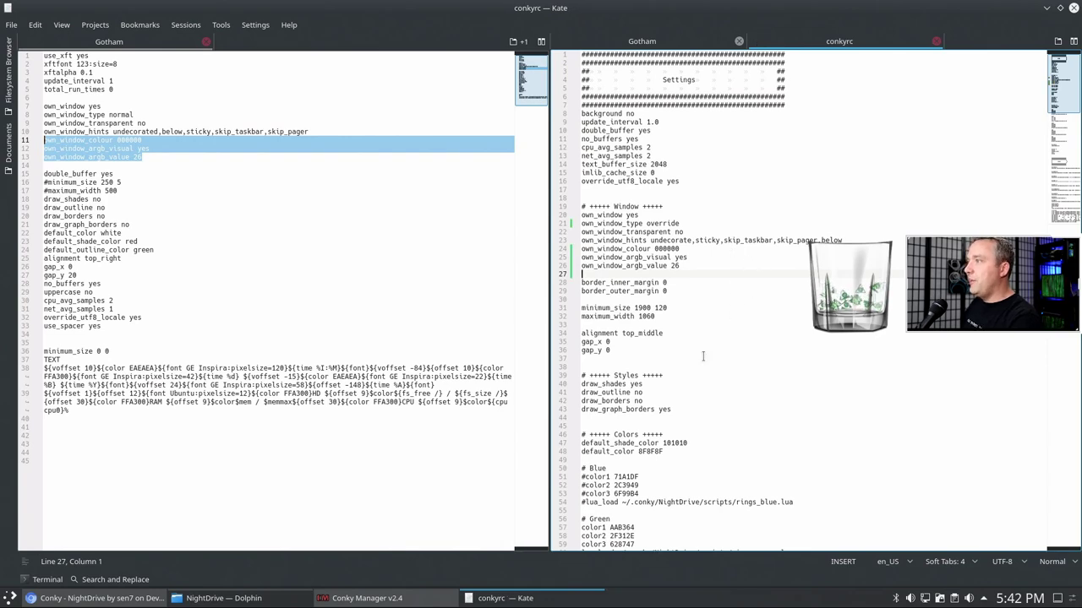
{"action": "key", "text": "super+Page_Down"}
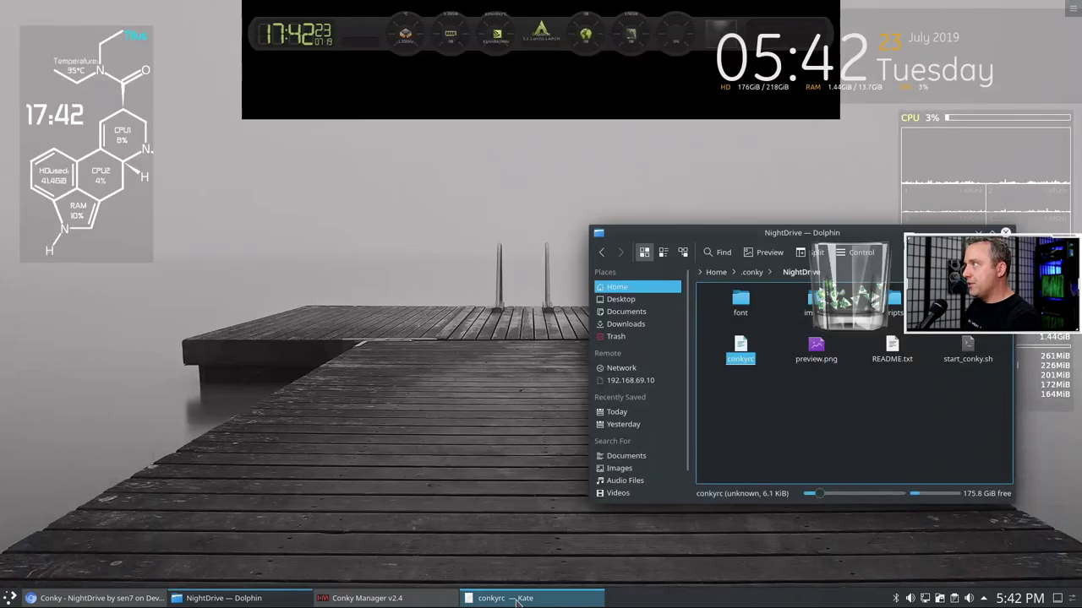
- Restore Conky Manager and apply a Pseudo-Transparent background to the NightDrive widget
{"action": "right_click", "coordinate": [371, 44]}
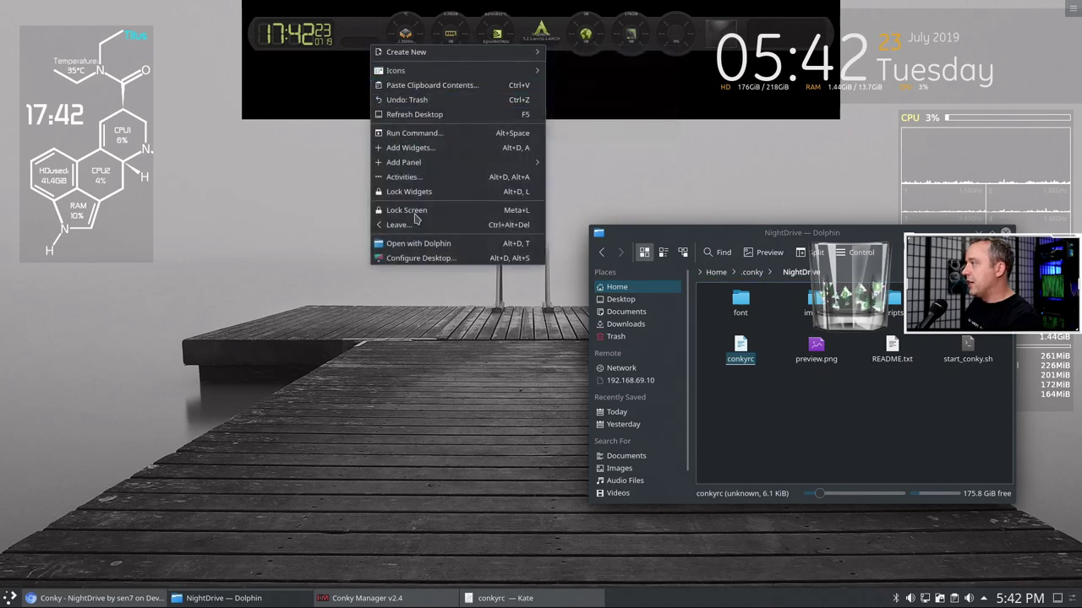
{"action": "left_click", "coordinate": [421, 328]}
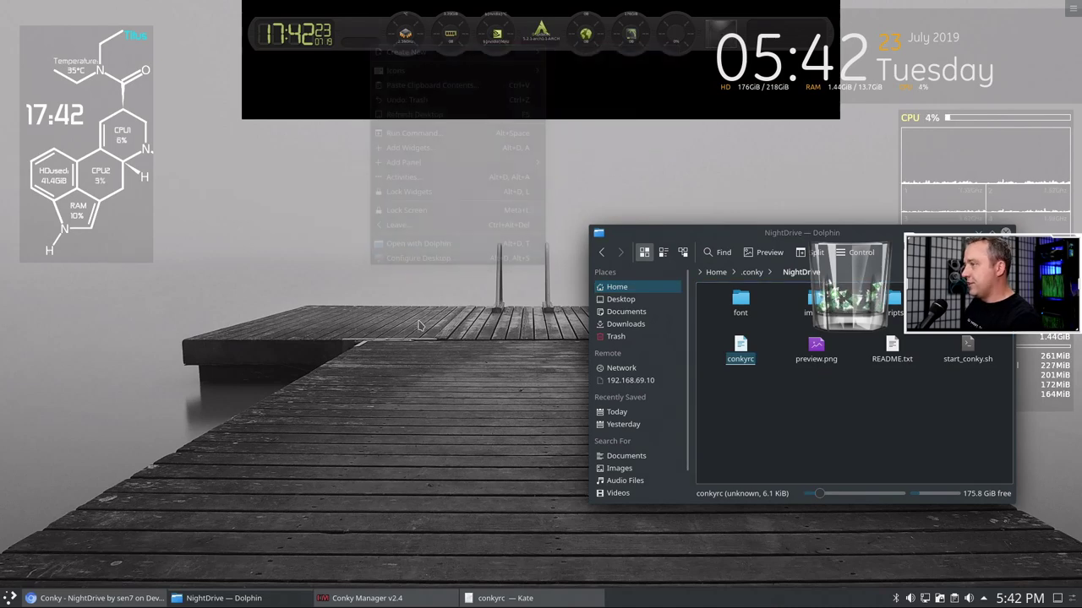
{"action": "left_click", "coordinate": [372, 599]}
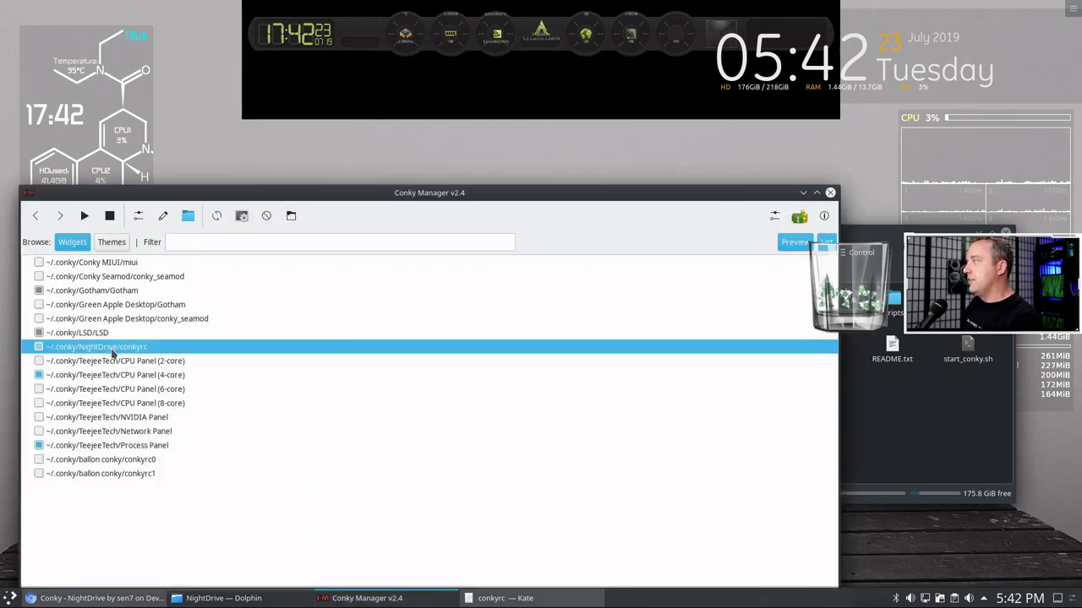
{"action": "left_click", "coordinate": [139, 216]}
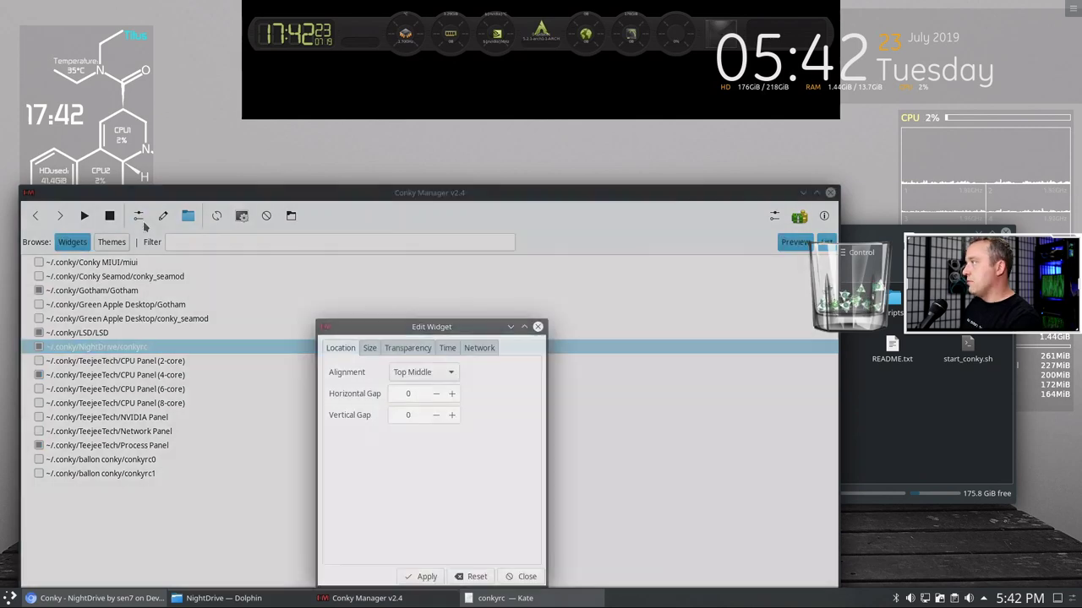
{"action": "left_click", "coordinate": [408, 349]}
{"action": "left_click", "coordinate": [369, 348]}
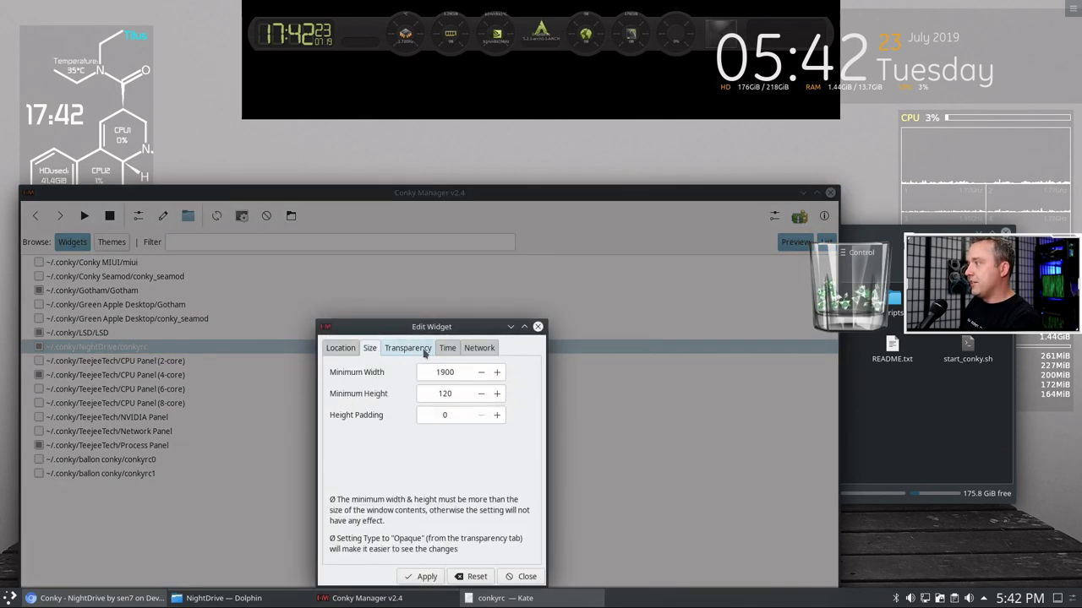
{"action": "left_click", "coordinate": [408, 348]}
{"action": "left_click", "coordinate": [491, 375]}
{"action": "left_click", "coordinate": [469, 352]}
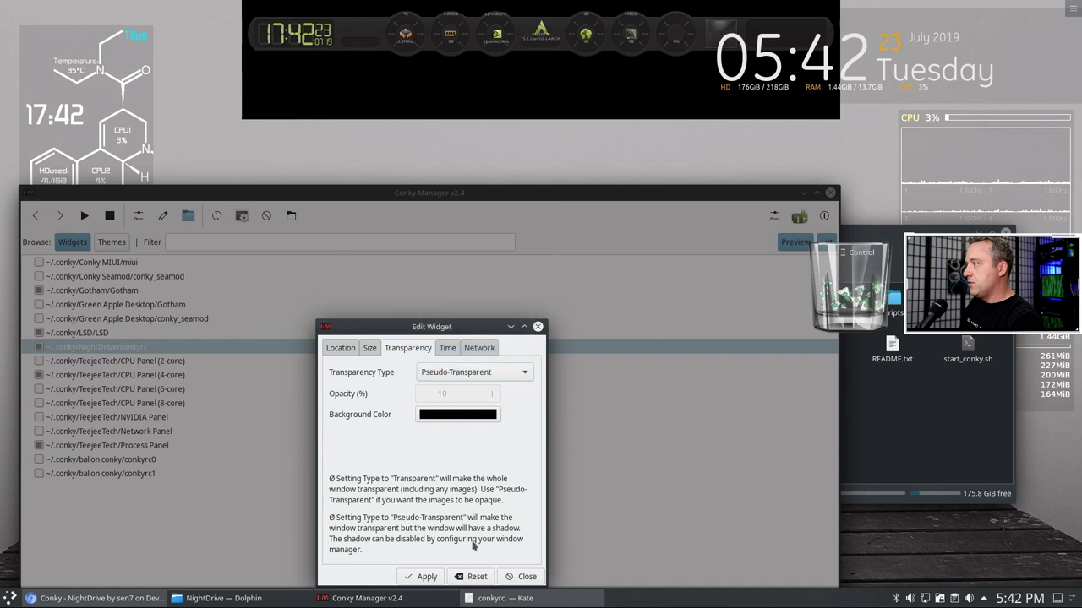
{"action": "left_click", "coordinate": [428, 578]}
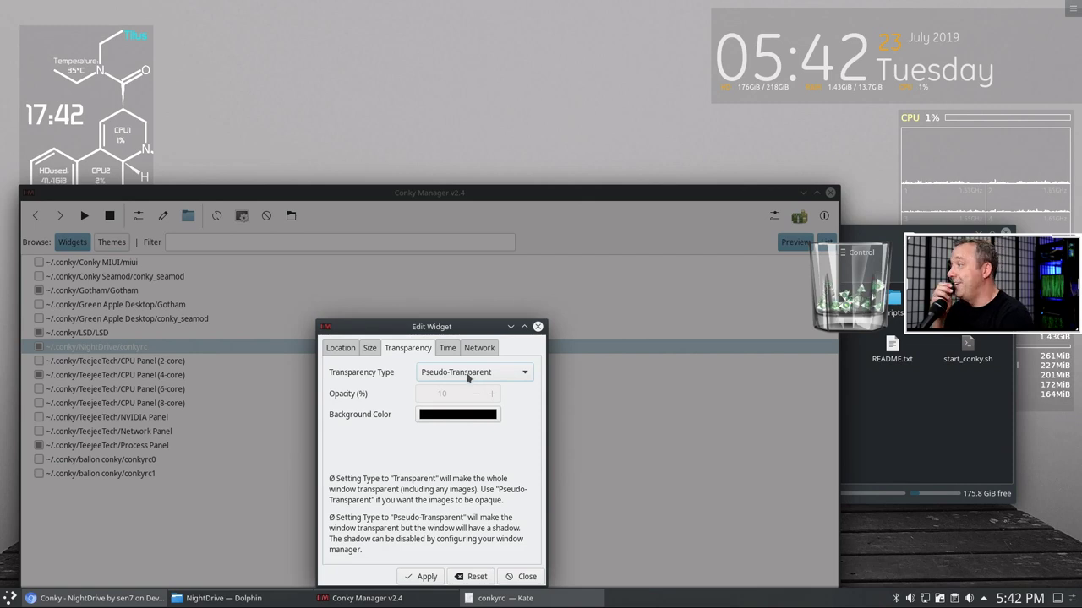
- Try Transparent, then apply Semi-Transparent at 10% opacity to NightDrive
{"action": "left_click", "coordinate": [468, 376]}
{"action": "left_click", "coordinate": [447, 355]}
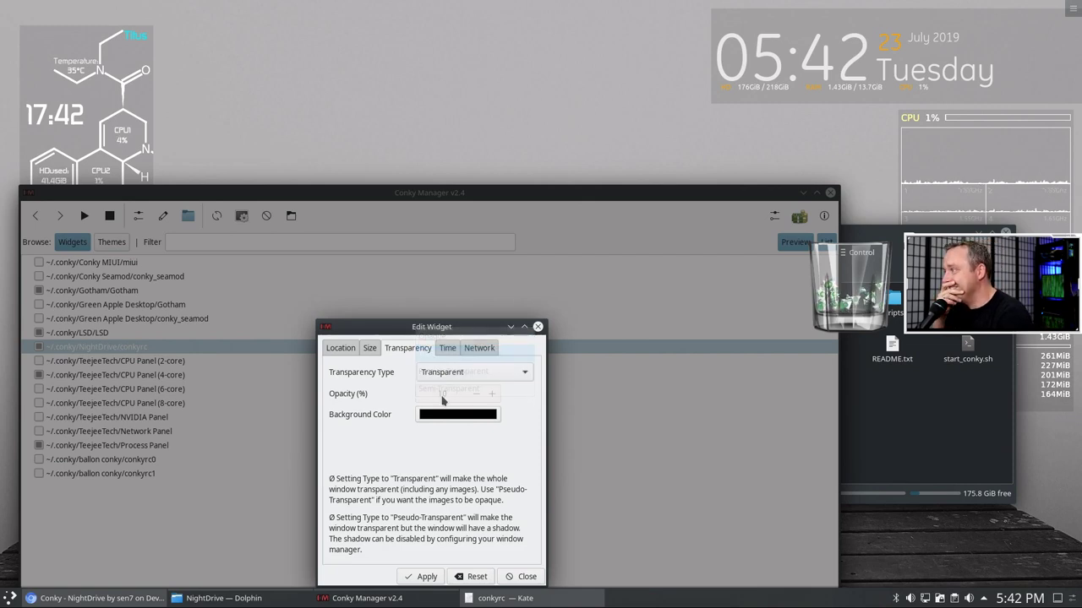
{"action": "left_click", "coordinate": [426, 576]}
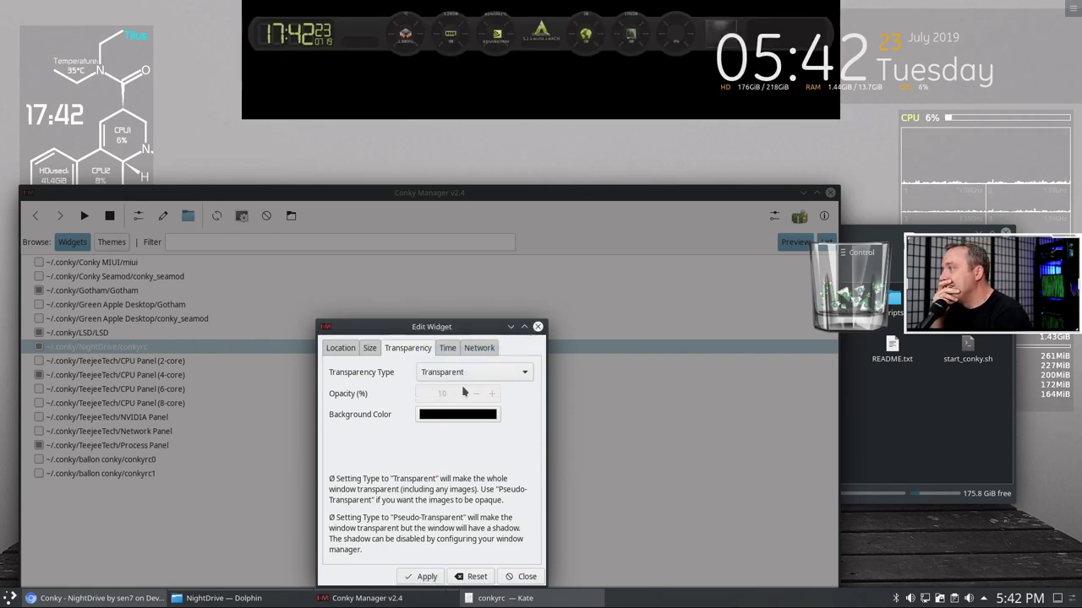
{"action": "left_click", "coordinate": [457, 373]}
{"action": "left_click", "coordinate": [457, 373]}
{"action": "left_click", "coordinate": [447, 374]}
{"action": "left_click", "coordinate": [439, 408]}
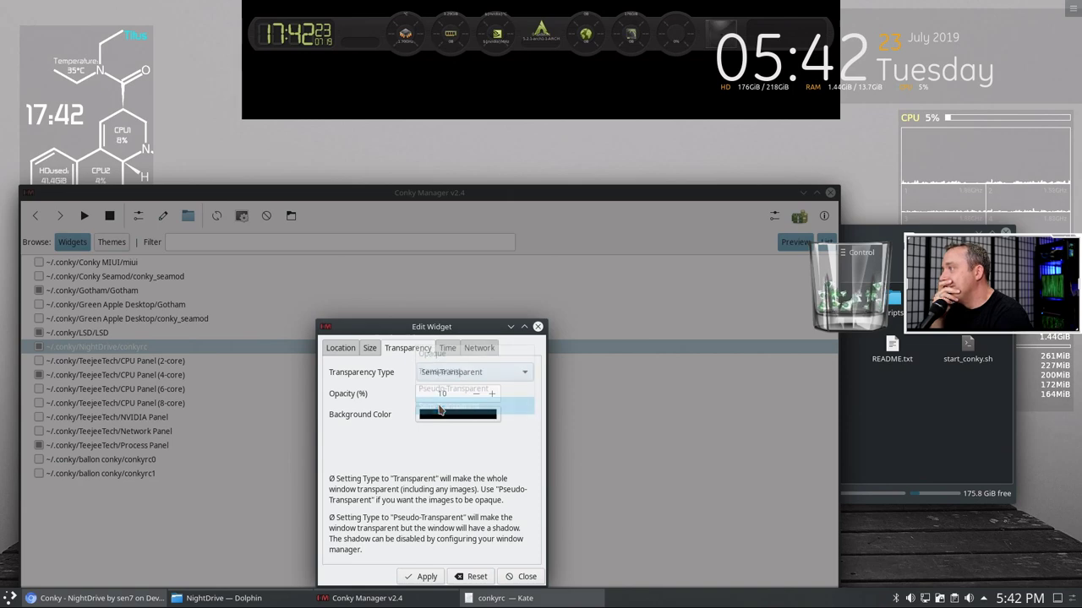
{"action": "left_click", "coordinate": [424, 577]}
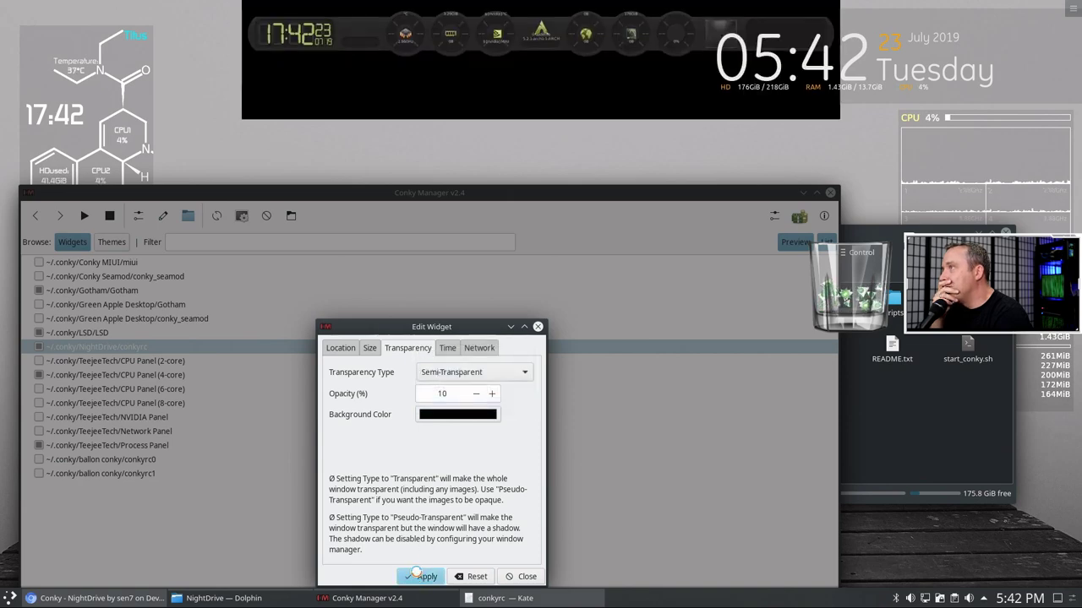
- Close the widget settings, disable NightDrive, and close Conky Manager
{"action": "left_click", "coordinate": [537, 326]}
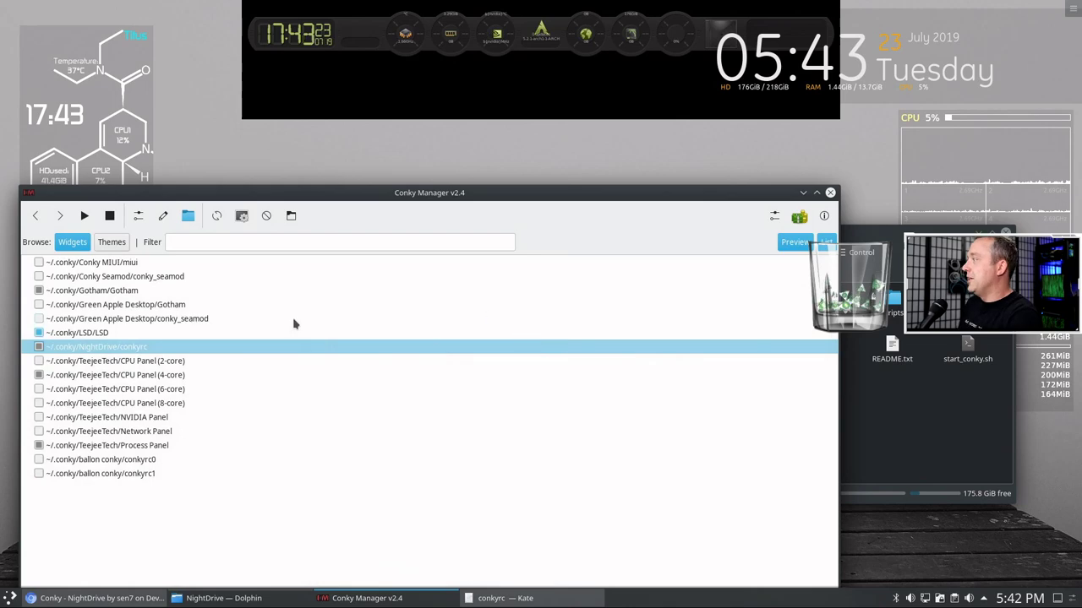
{"action": "left_click", "coordinate": [39, 347]}
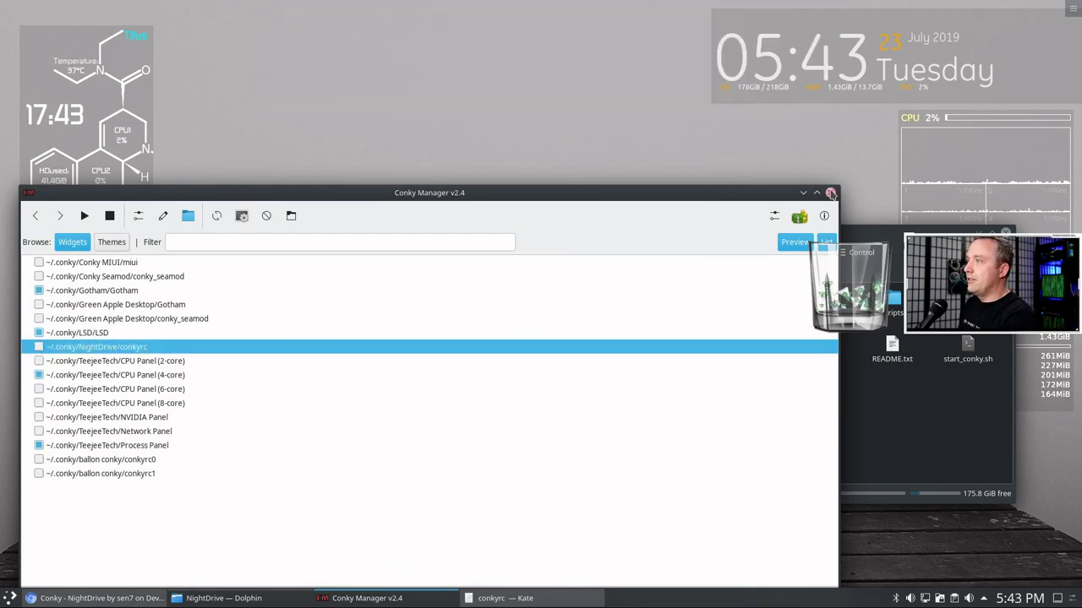
{"action": "left_click", "coordinate": [832, 193]}
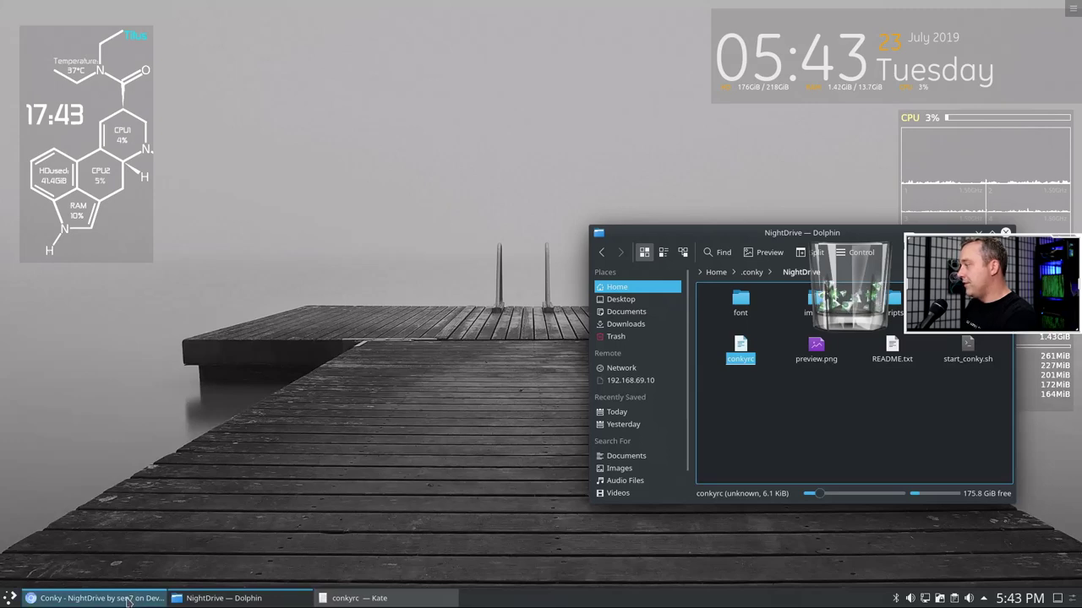
- Leave the Conky - NightDrive page for the Popular All Time 'conky' results and scroll down them
{"action": "left_click", "coordinate": [127, 600]}
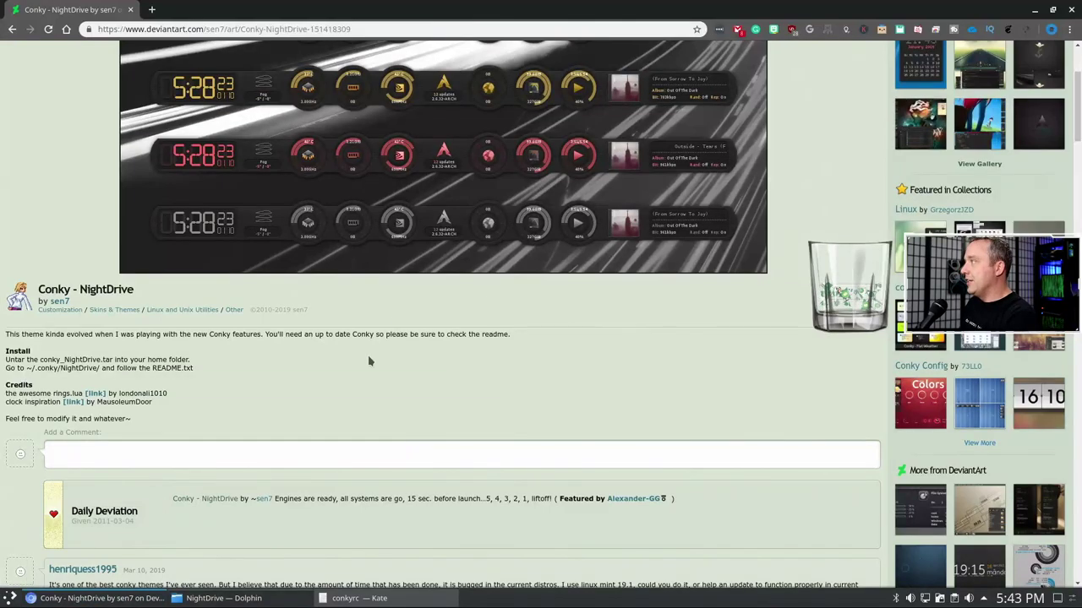
{"action": "left_click", "coordinate": [12, 29]}
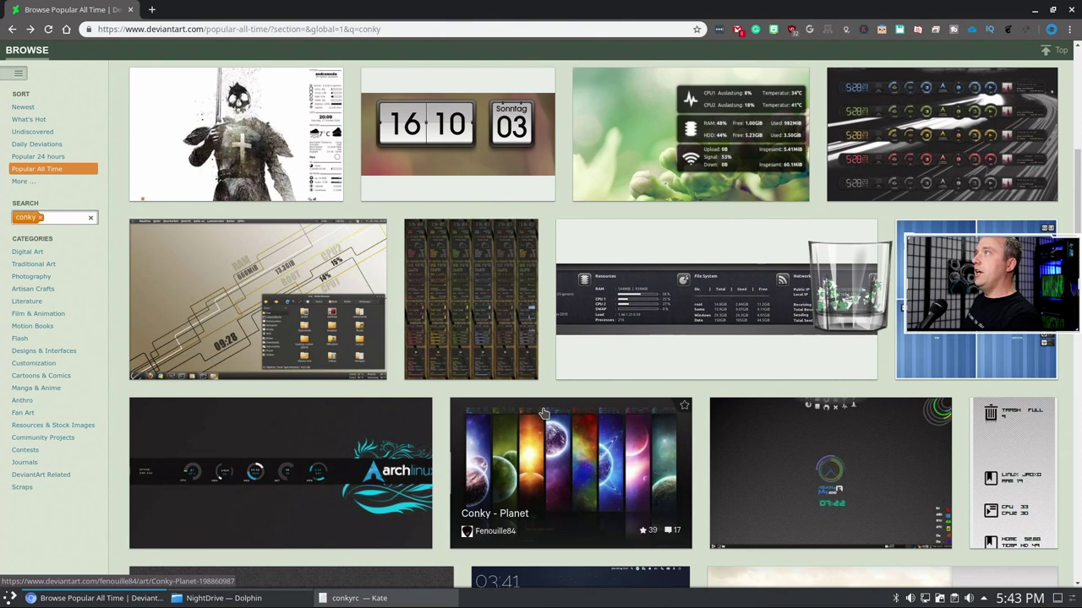
{"action": "scroll", "coordinate": [534, 440], "scroll_direction": "down", "scroll_amount": 3}
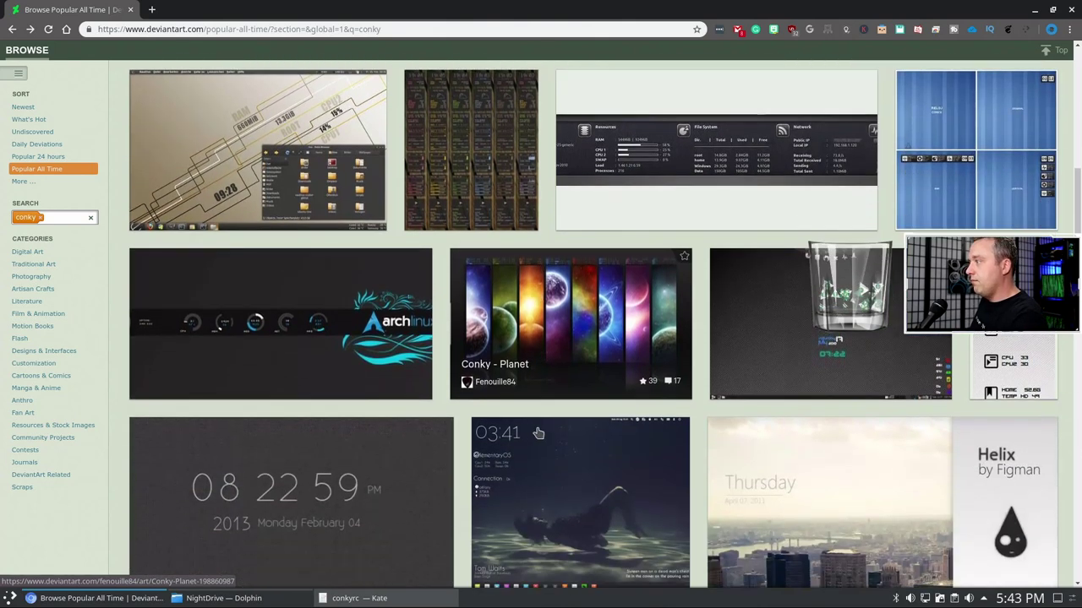
- Open pnthr's Conky Rings deviation, download its PNG preview, and try its script link
{"action": "left_click", "coordinate": [304, 317]}
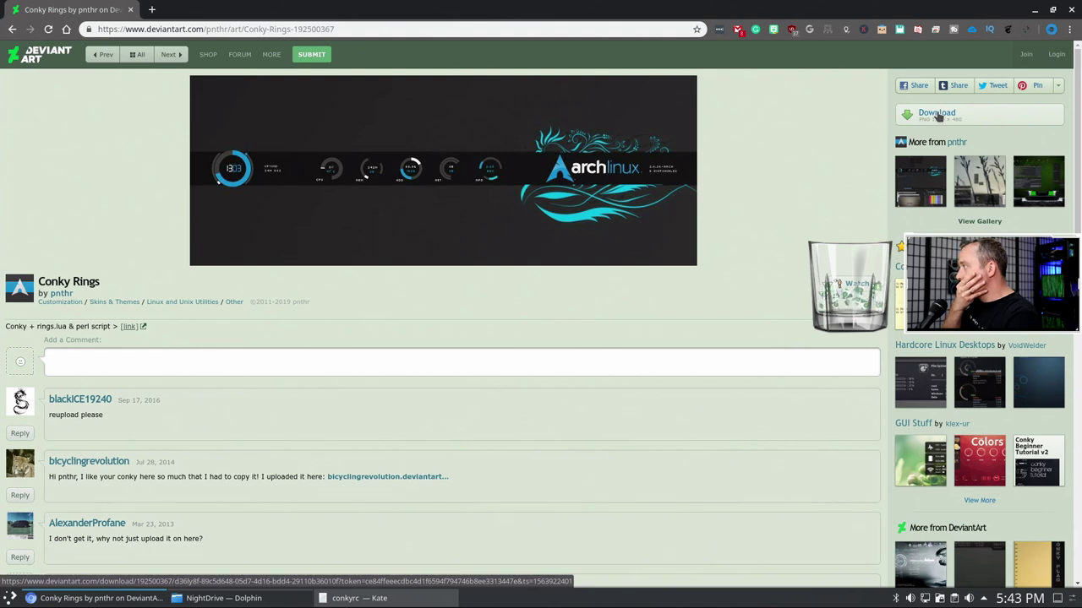
{"action": "left_click", "coordinate": [938, 115]}
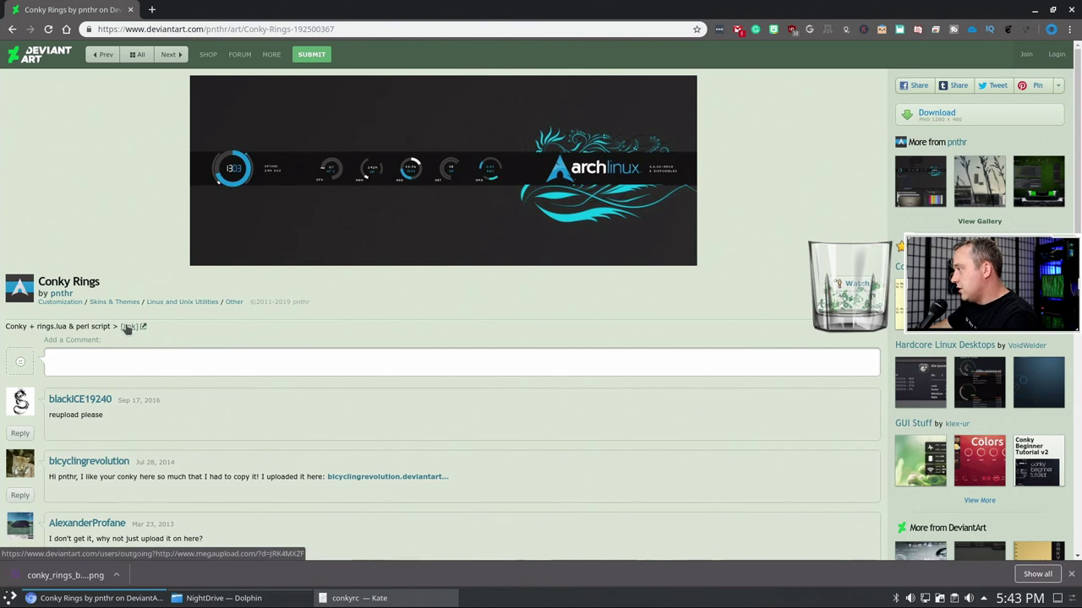
{"action": "left_click", "coordinate": [127, 327]}
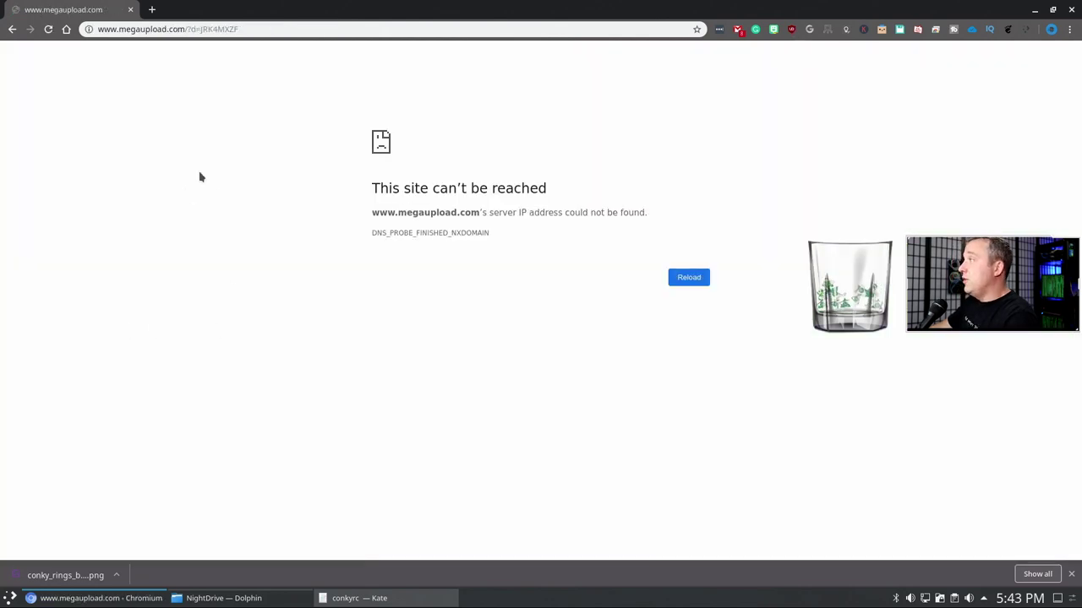
- Return to the Conky Rings page and scroll through its comments
{"action": "left_click", "coordinate": [11, 29]}
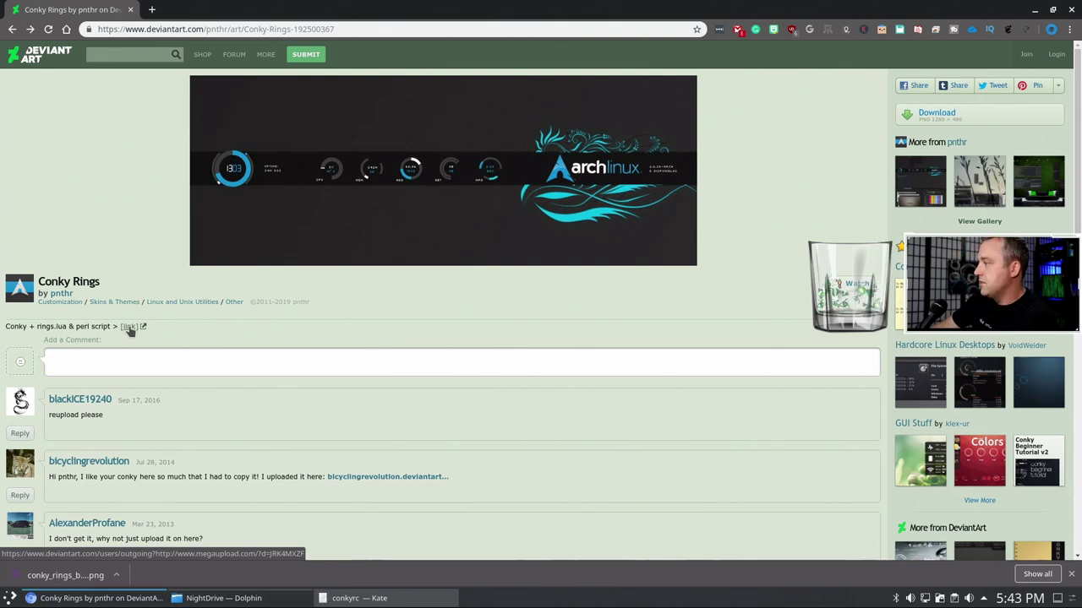
{"action": "scroll", "coordinate": [129, 328], "scroll_direction": "down", "scroll_amount": 4}
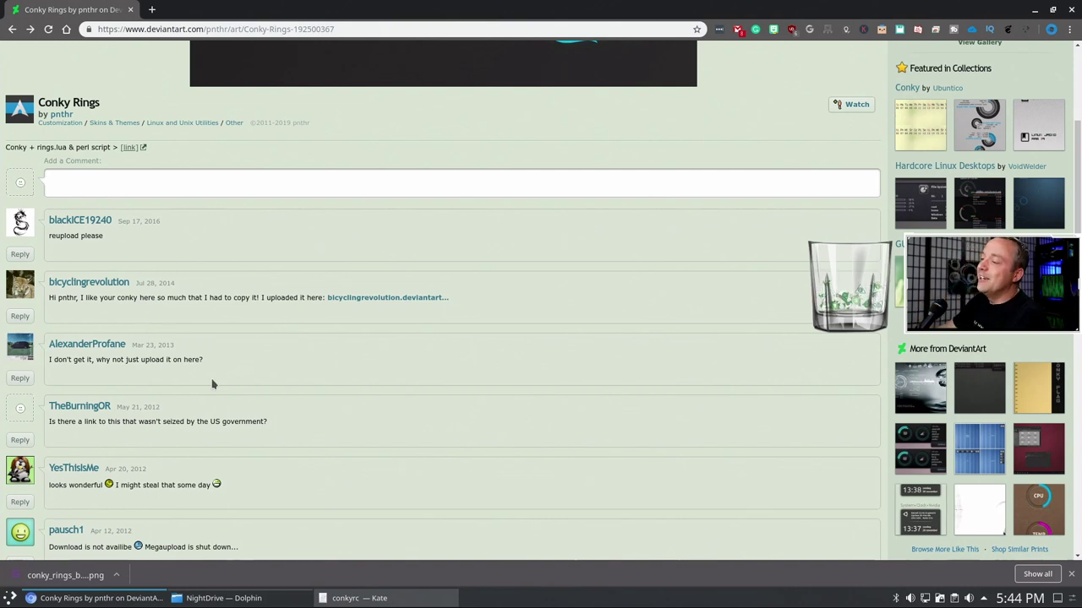
{"action": "scroll", "coordinate": [305, 391], "scroll_direction": "up", "scroll_amount": 3}
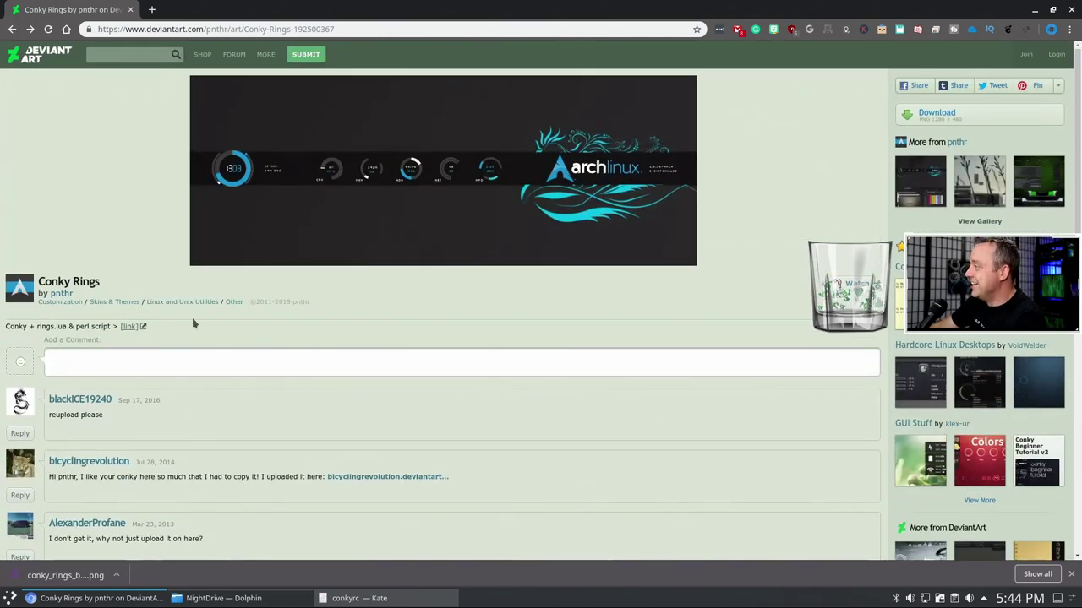
{"action": "scroll", "coordinate": [205, 437], "scroll_direction": "down", "scroll_amount": 5}
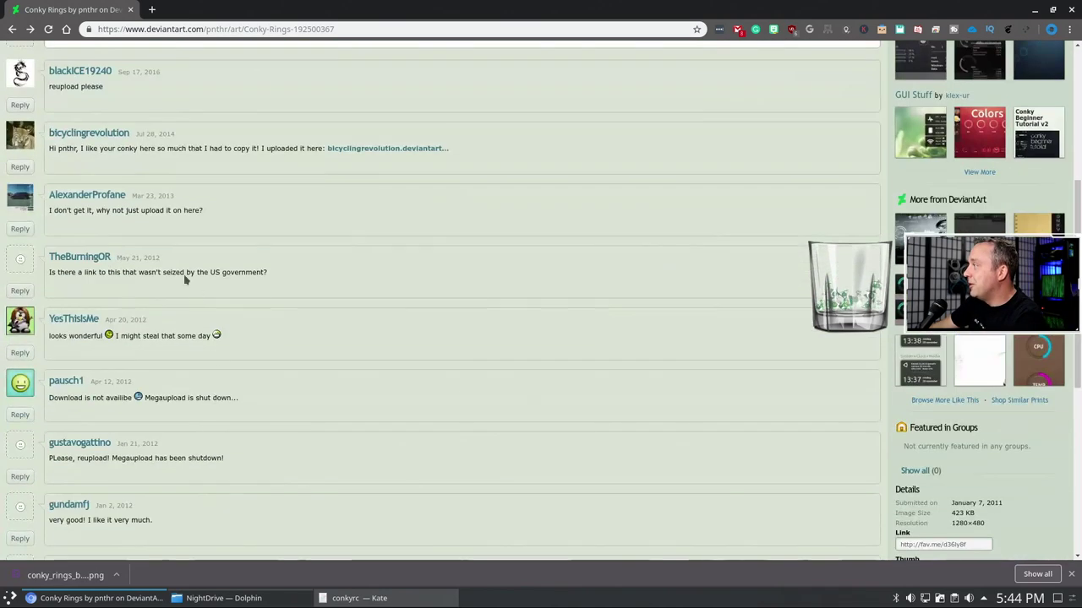
{"action": "scroll", "coordinate": [169, 329], "scroll_direction": "down", "scroll_amount": 5}
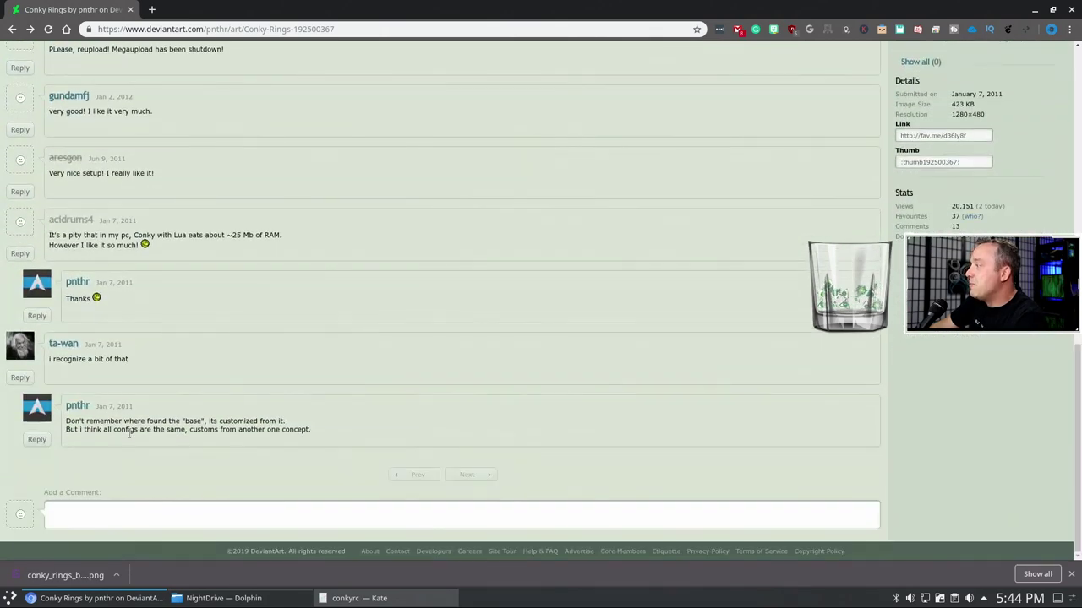
- Go back further to the main deviantart.com Browse page
{"action": "left_click", "coordinate": [12, 30]}
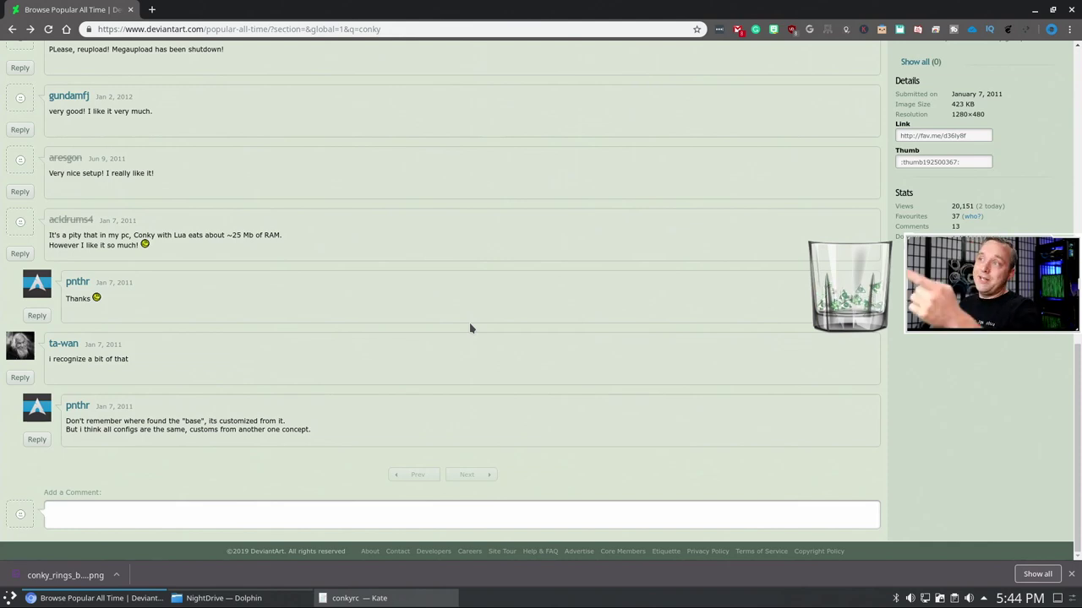
{"action": "scroll", "coordinate": [717, 317], "scroll_direction": "up", "scroll_amount": 3}
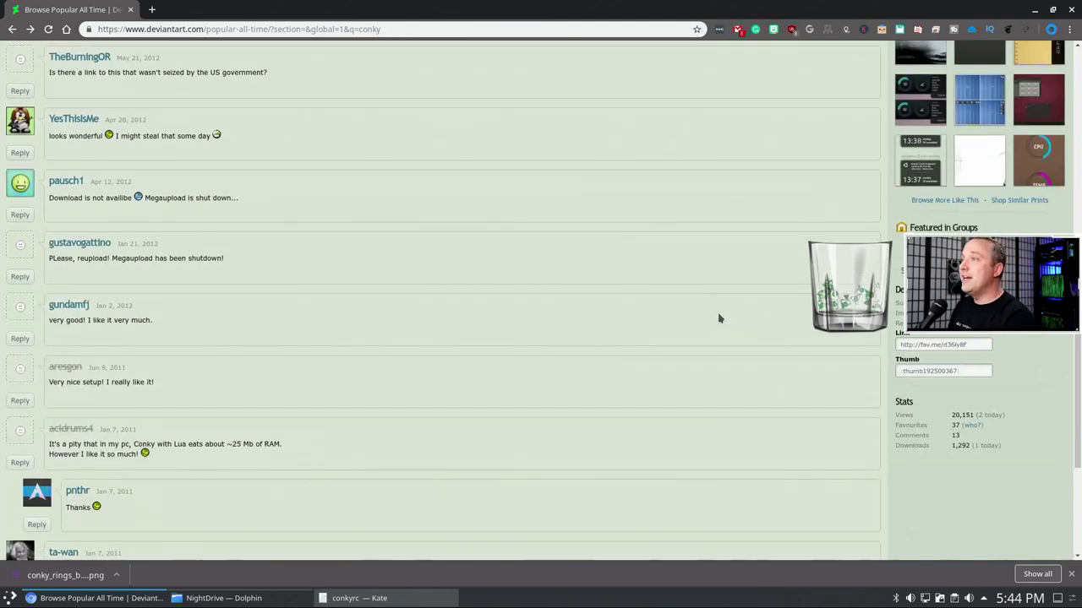
{"action": "scroll", "coordinate": [716, 317], "scroll_direction": "up", "scroll_amount": 1}
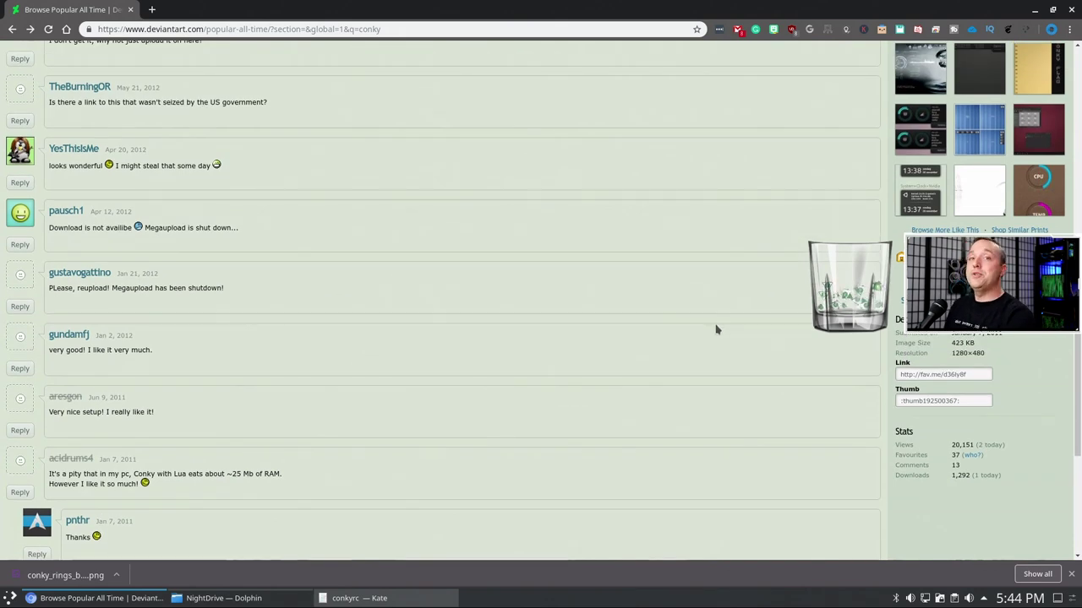
{"action": "scroll", "coordinate": [701, 330], "scroll_direction": "up", "scroll_amount": 1}
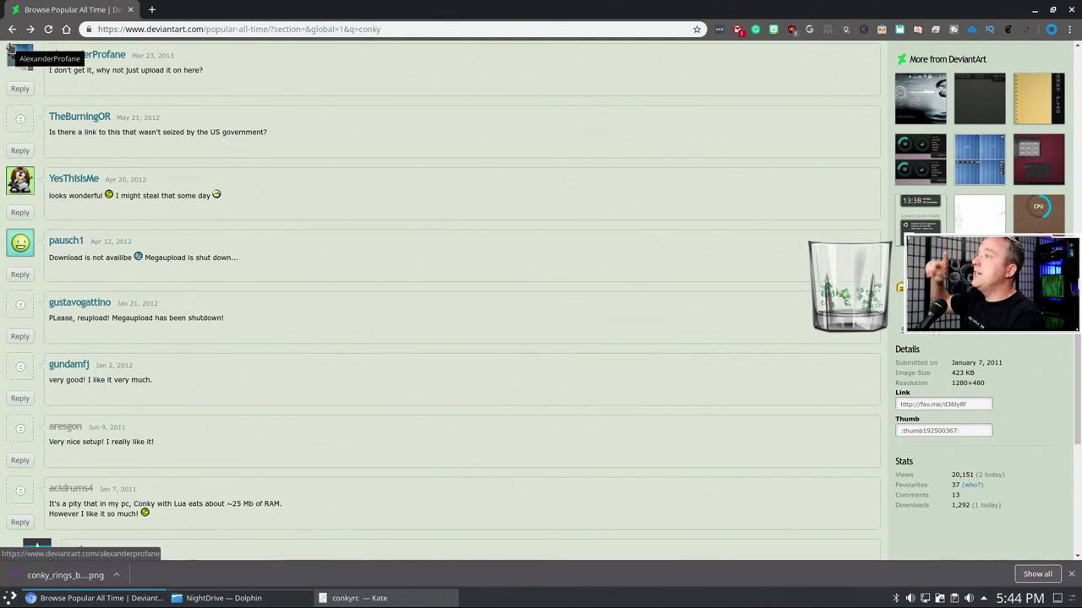
{"action": "left_click", "coordinate": [12, 29]}
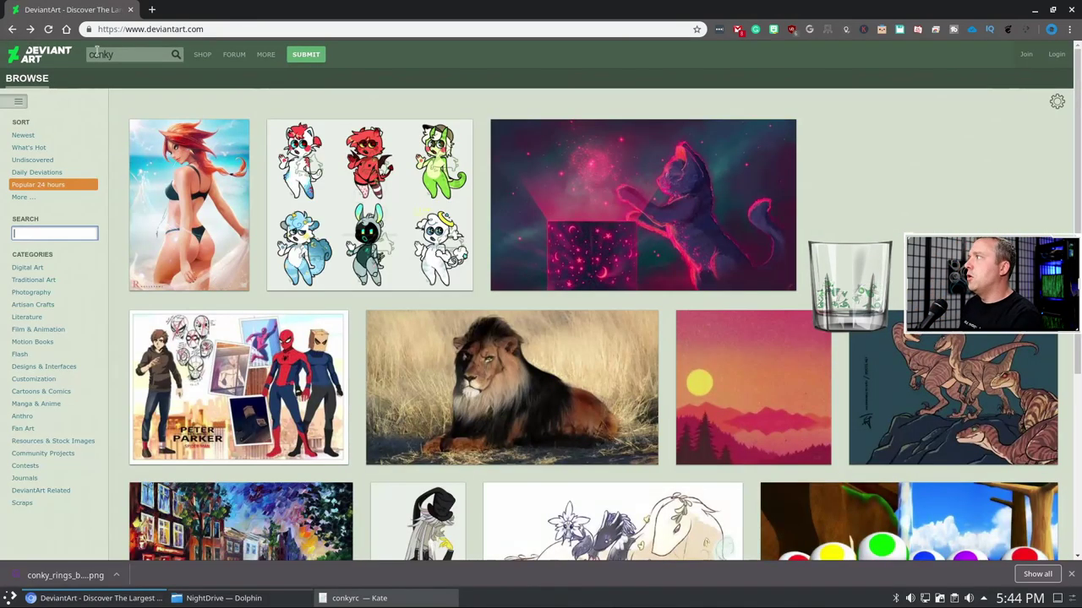
- Rerun the 'conky' search and scroll through the 8,736 Popular All Time themes
{"action": "left_click", "coordinate": [133, 52]}
{"action": "key", "text": "Return"}
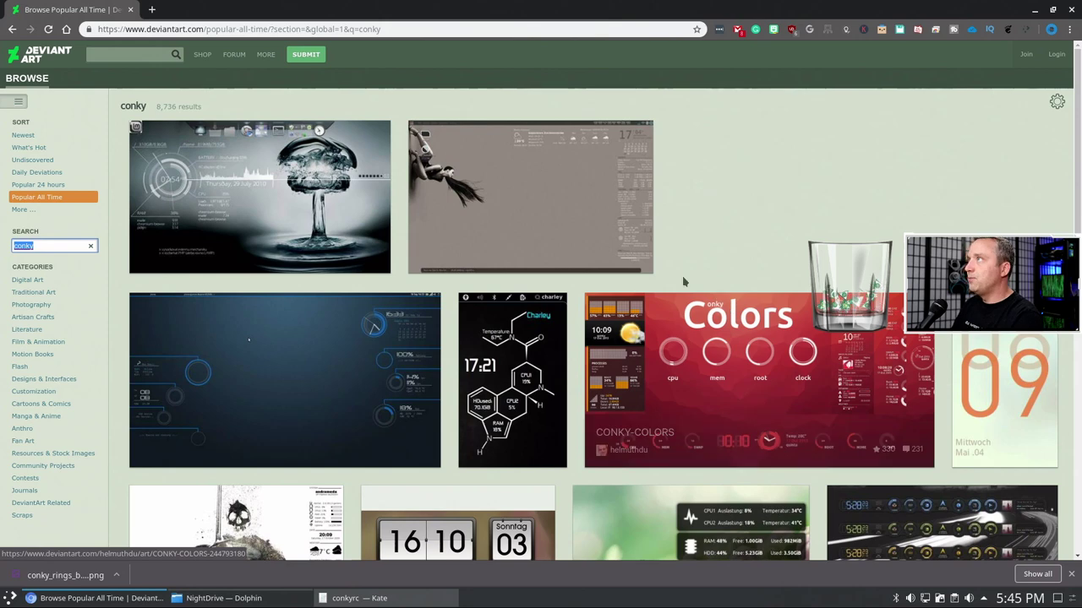
{"action": "scroll", "coordinate": [545, 249], "scroll_direction": "down", "scroll_amount": 1}
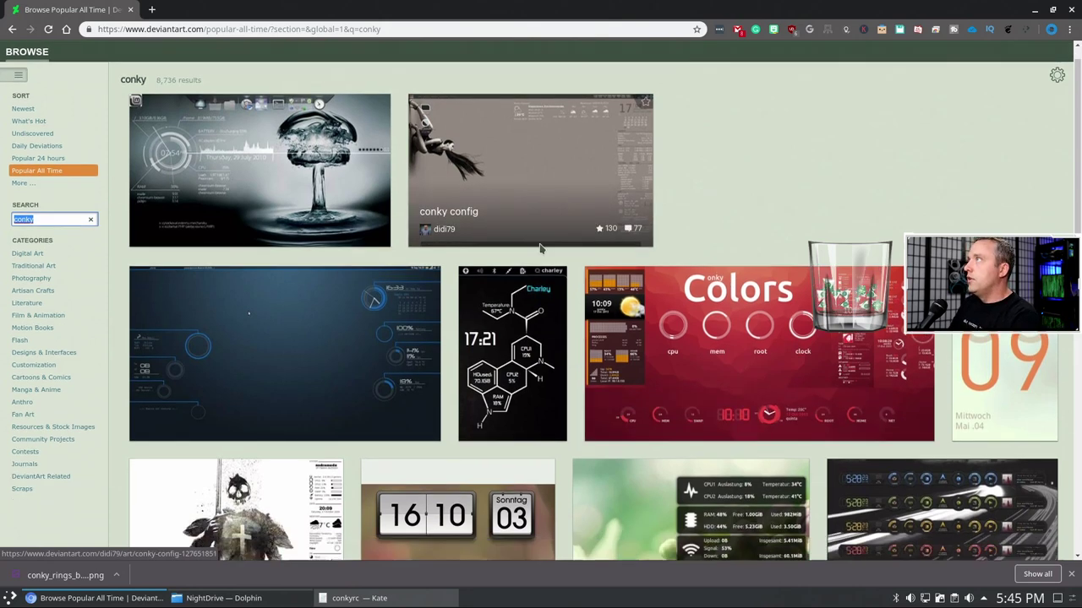
{"action": "scroll", "coordinate": [540, 247], "scroll_direction": "down", "scroll_amount": 1}
{"action": "scroll", "coordinate": [498, 250], "scroll_direction": "down", "scroll_amount": 1}
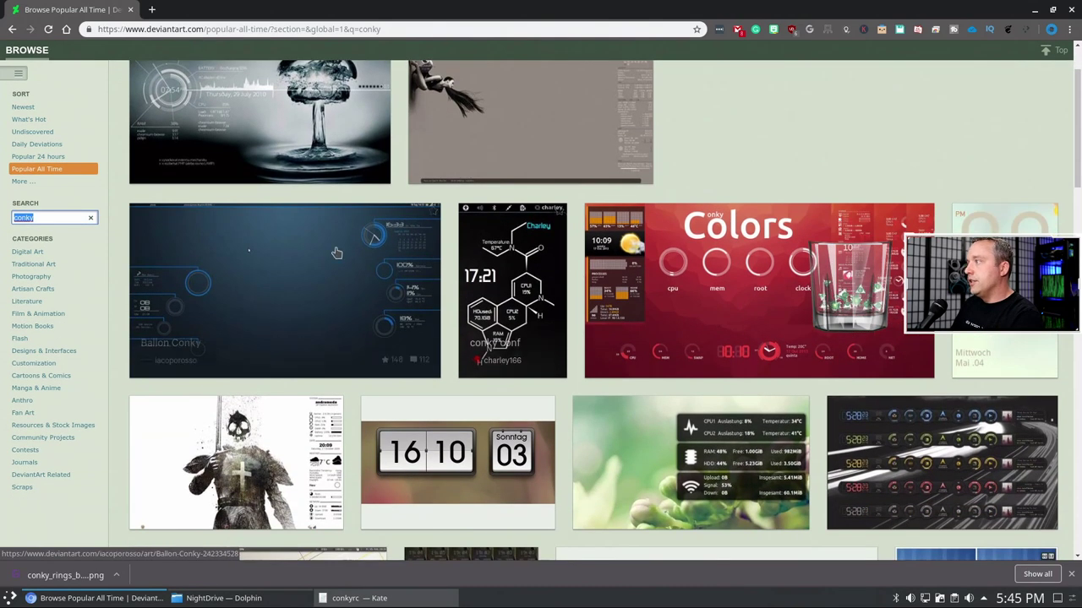
{"action": "scroll", "coordinate": [283, 271], "scroll_direction": "down", "scroll_amount": 5}
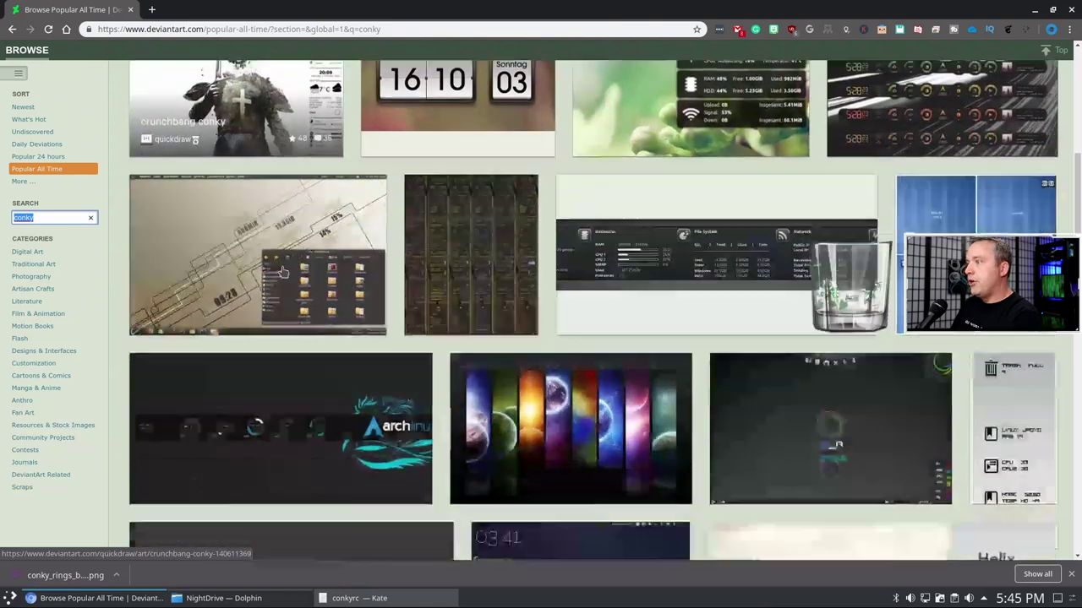
{"action": "scroll", "coordinate": [279, 271], "scroll_direction": "down", "scroll_amount": 1}
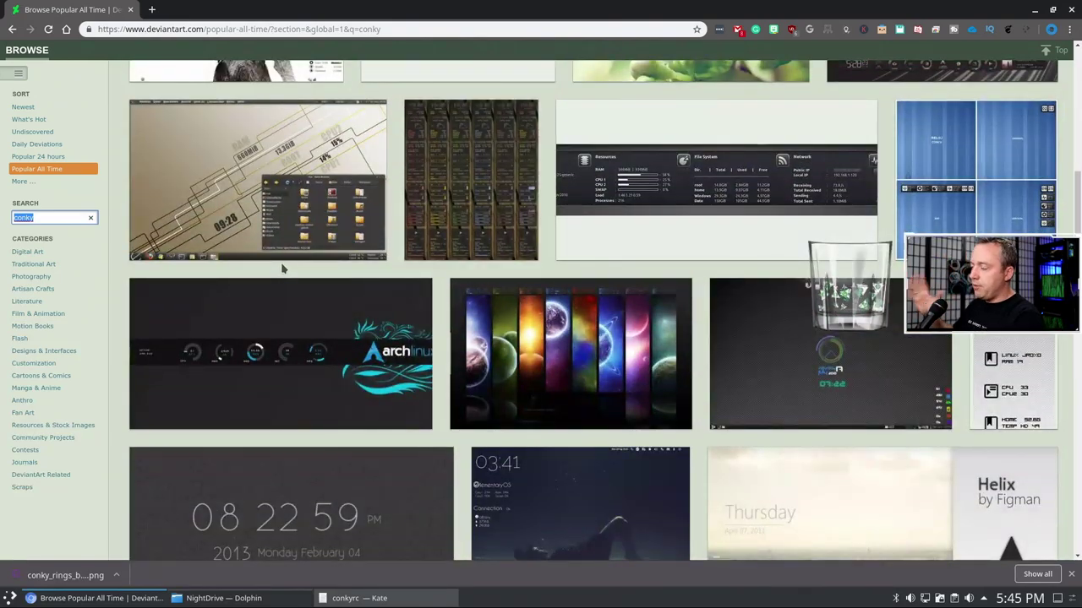
{"action": "scroll", "coordinate": [283, 269], "scroll_direction": "down", "scroll_amount": 3}
{"action": "scroll", "coordinate": [283, 270], "scroll_direction": "down", "scroll_amount": 1}
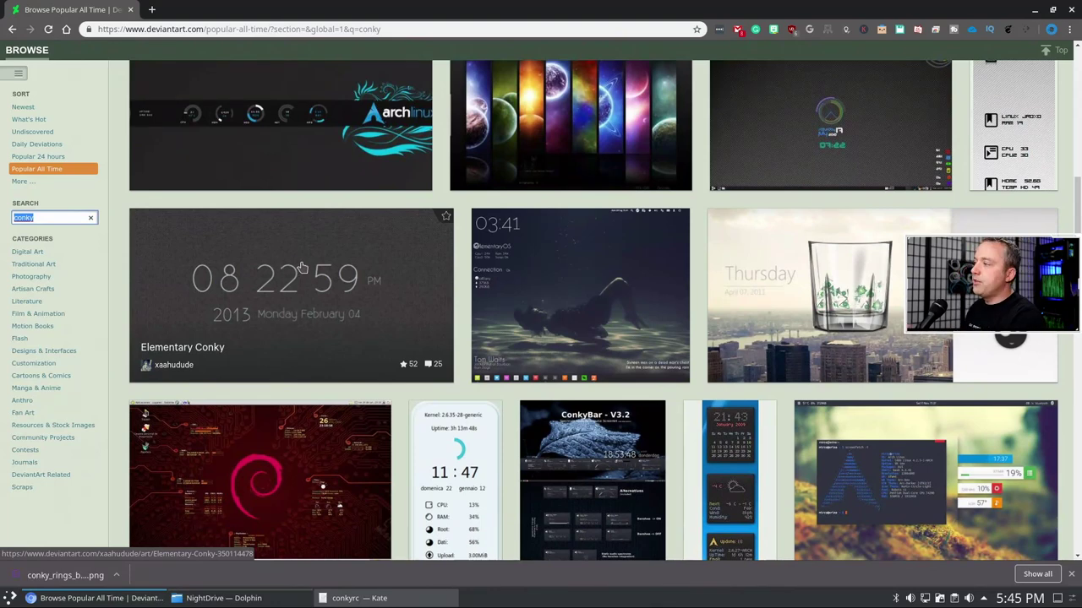
{"action": "scroll", "coordinate": [287, 258], "scroll_direction": "down", "scroll_amount": 1}
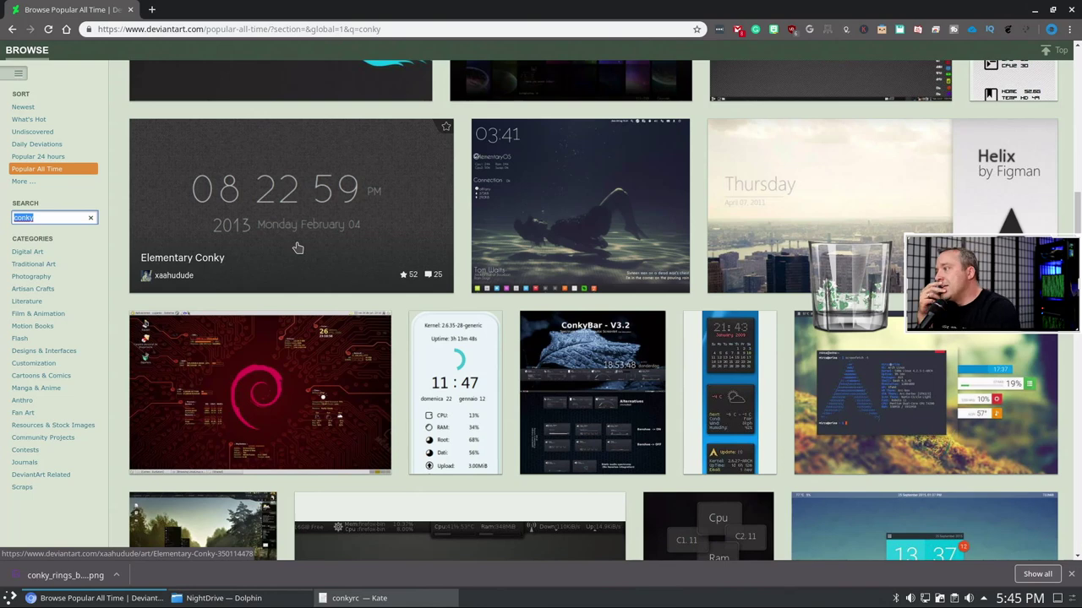
{"action": "scroll", "coordinate": [288, 239], "scroll_direction": "down", "scroll_amount": 1}
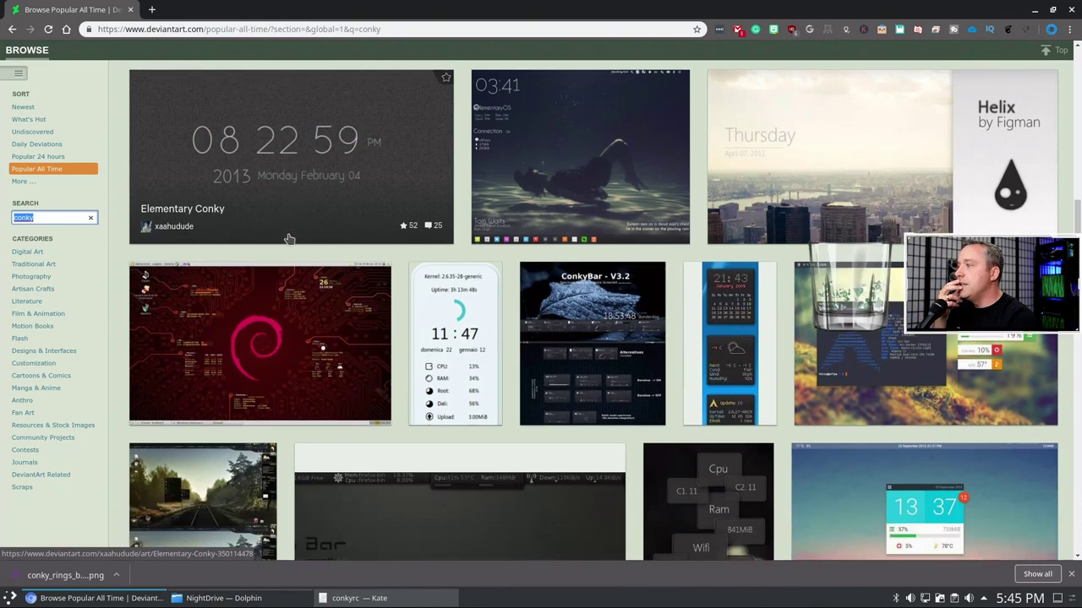
{"action": "scroll", "coordinate": [288, 239], "scroll_direction": "down", "scroll_amount": 1}
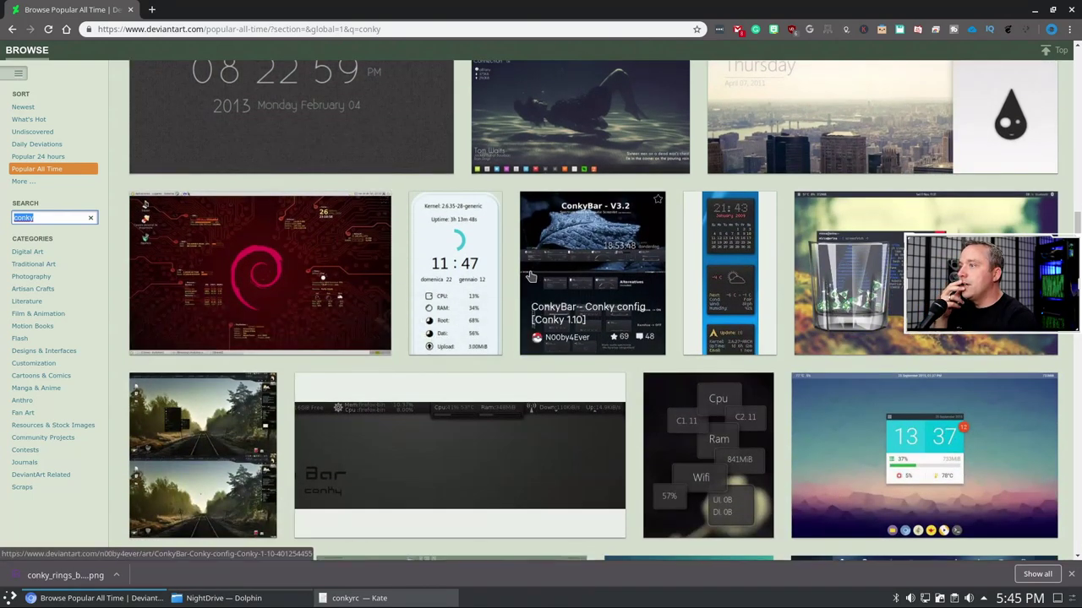
- Read the Sidecard Conky page, download its zip, and open it in Ark
{"action": "left_click", "coordinate": [845, 288]}
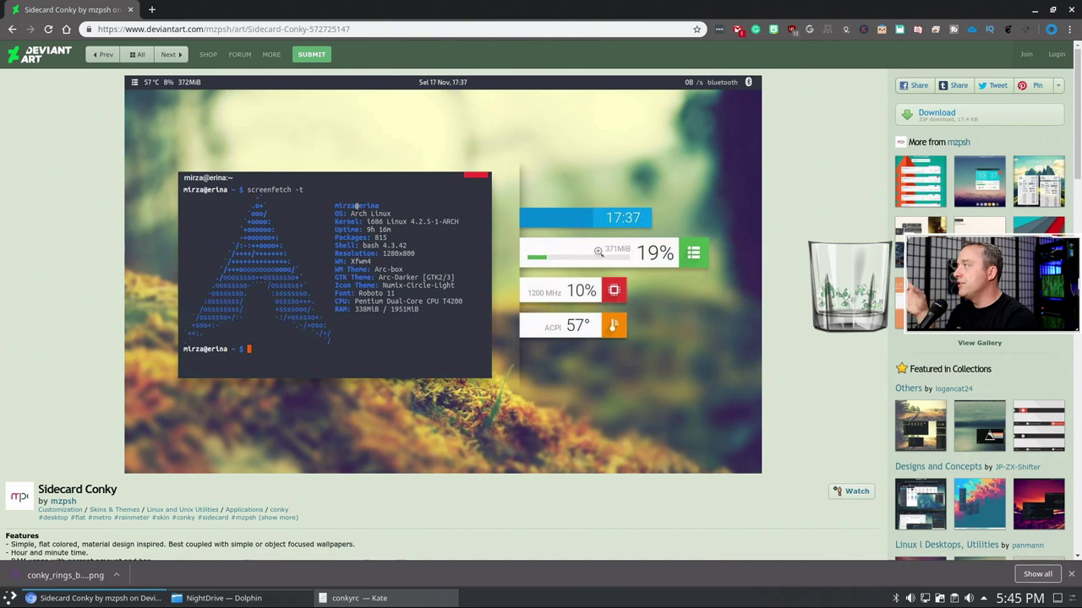
{"action": "scroll", "coordinate": [545, 315], "scroll_direction": "down", "scroll_amount": 5}
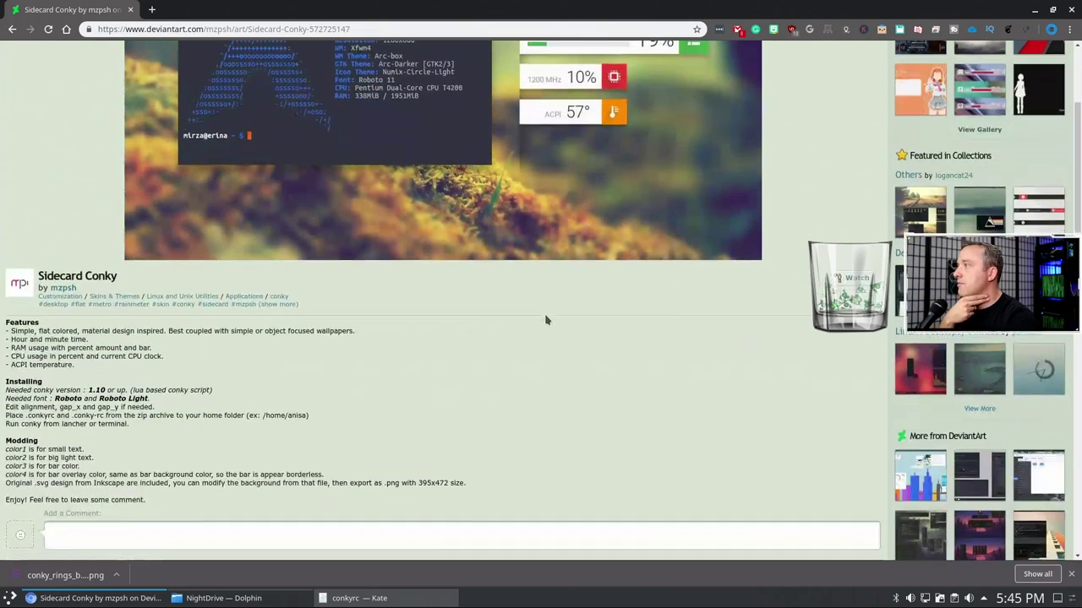
{"action": "scroll", "coordinate": [545, 315], "scroll_direction": "down", "scroll_amount": 15}
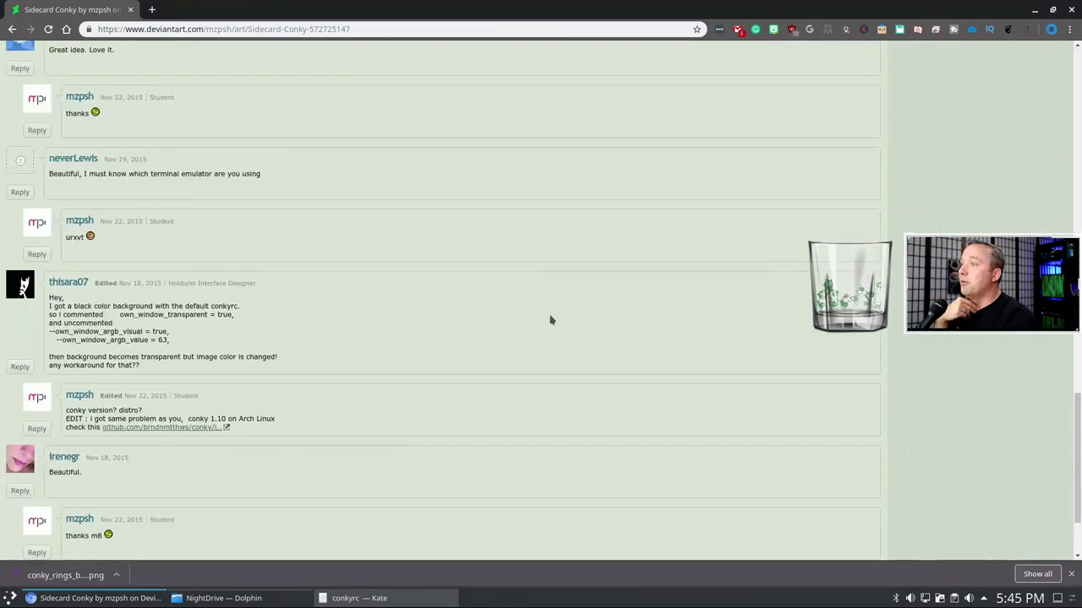
{"action": "scroll", "coordinate": [557, 314], "scroll_direction": "up", "scroll_amount": 3}
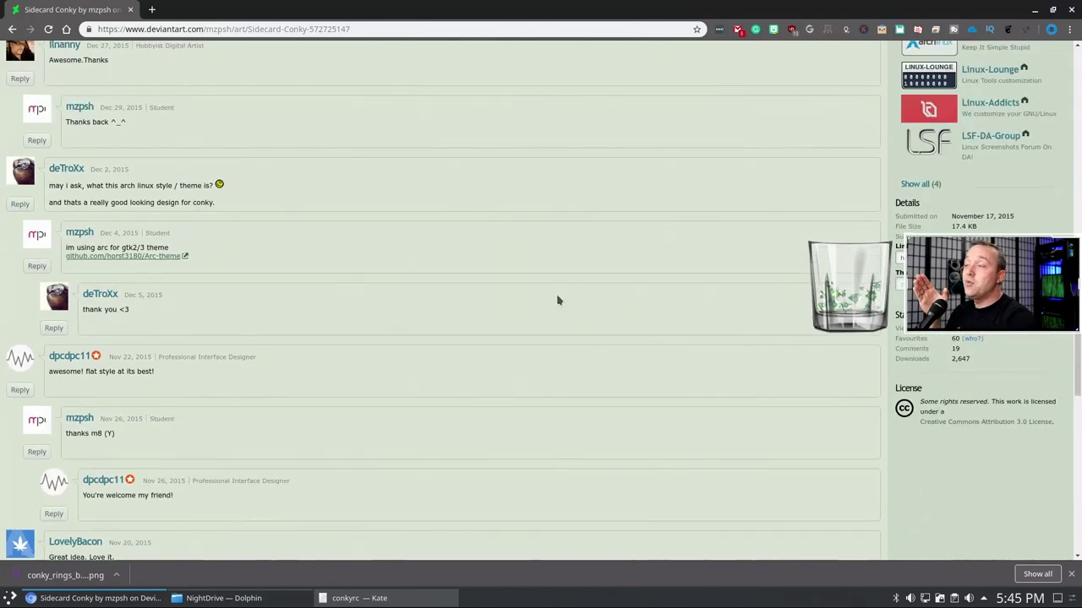
{"action": "scroll", "coordinate": [560, 298], "scroll_direction": "up", "scroll_amount": 2}
{"action": "scroll", "coordinate": [562, 298], "scroll_direction": "up", "scroll_amount": 2}
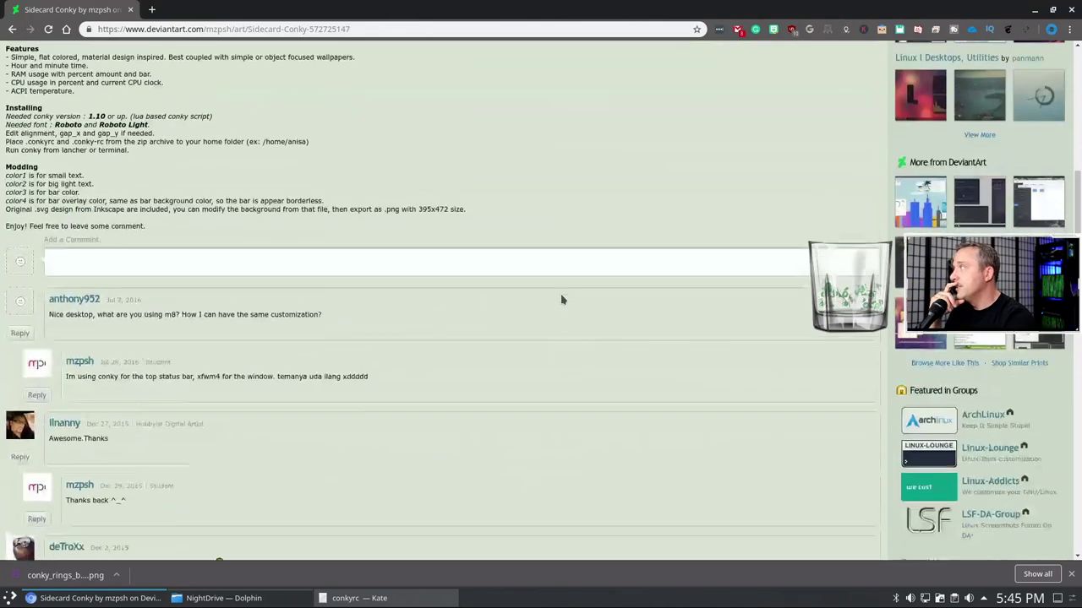
{"action": "scroll", "coordinate": [563, 297], "scroll_direction": "up", "scroll_amount": 3}
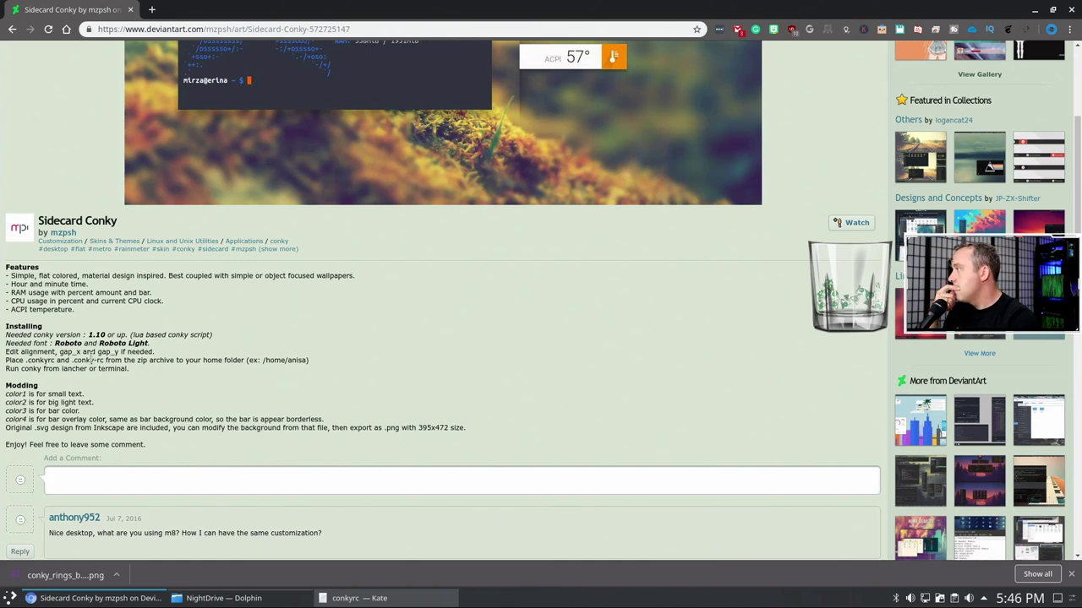
{"action": "scroll", "coordinate": [91, 359], "scroll_direction": "up", "scroll_amount": 3}
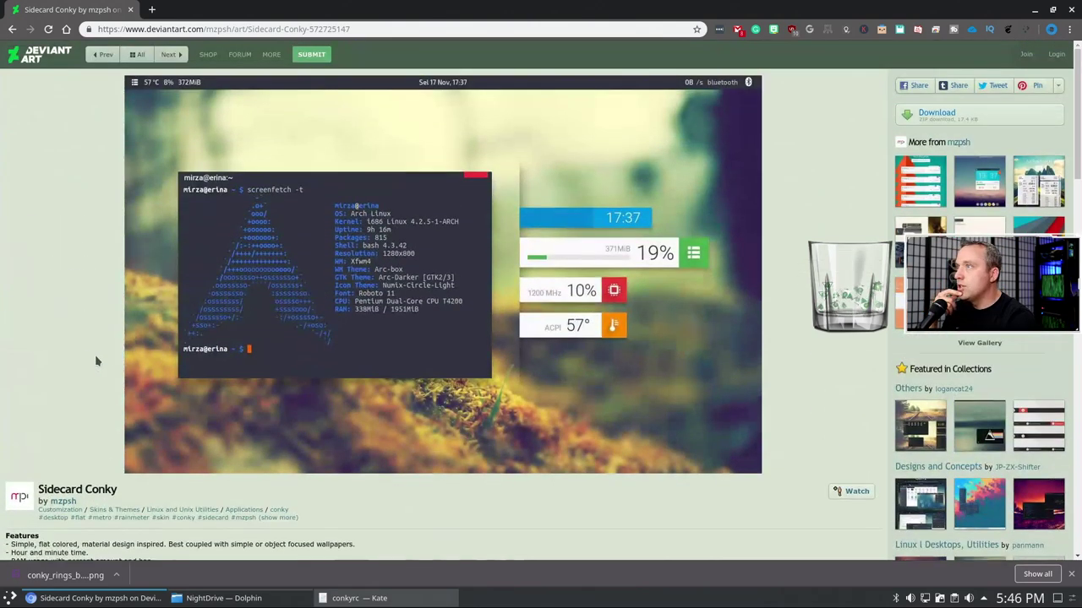
{"action": "left_click", "coordinate": [937, 113]}
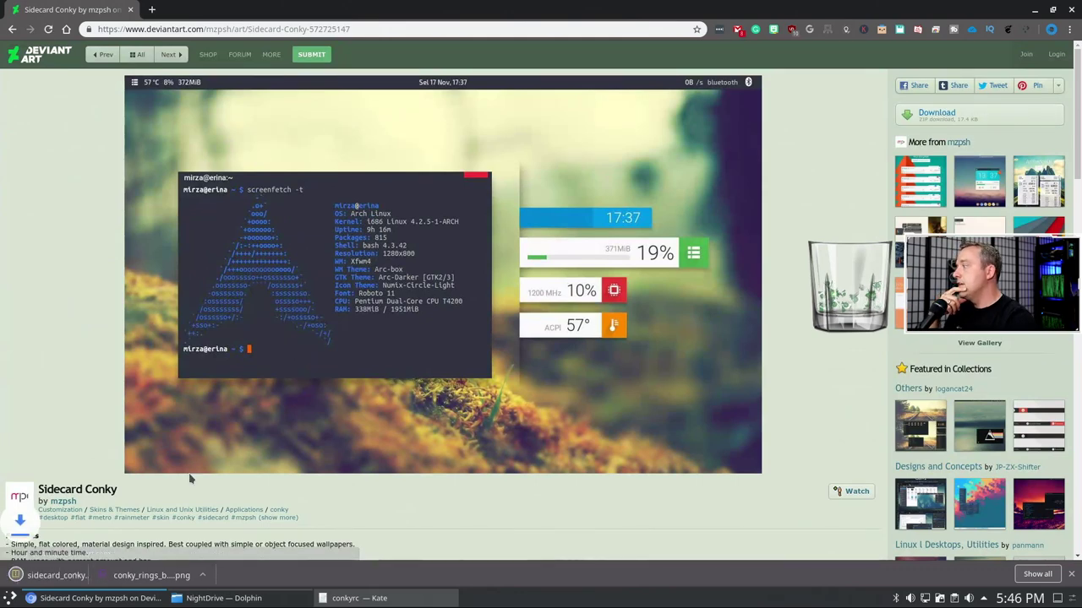
{"action": "left_click", "coordinate": [59, 575]}
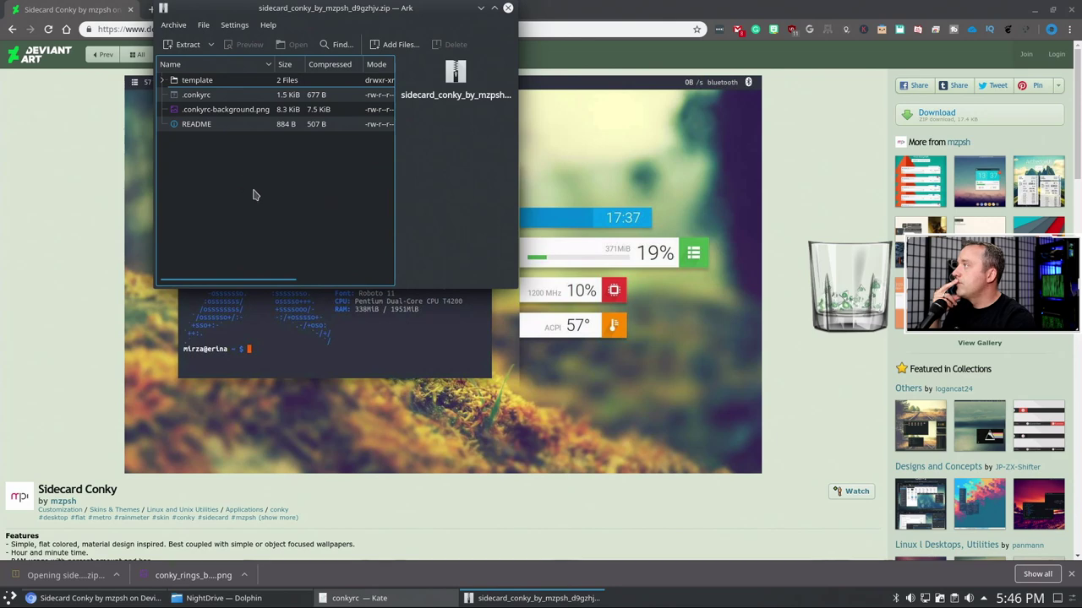
- Extract the Sidecard archive into its own Downloads subfolder and close Ark
{"action": "left_click", "coordinate": [184, 44]}
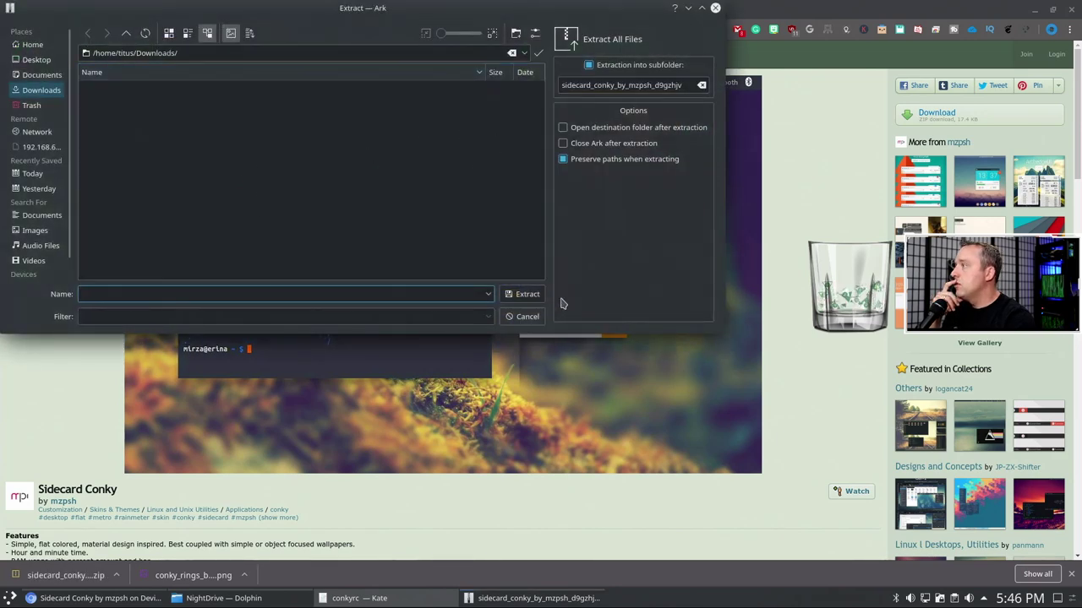
{"action": "left_click", "coordinate": [527, 294]}
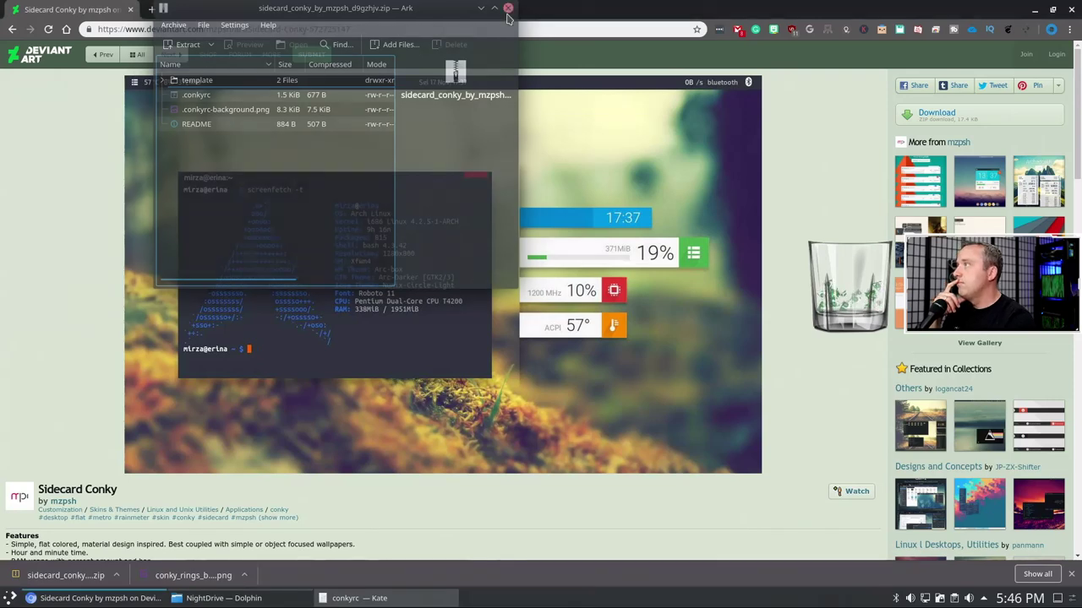
{"action": "left_click", "coordinate": [240, 598]}
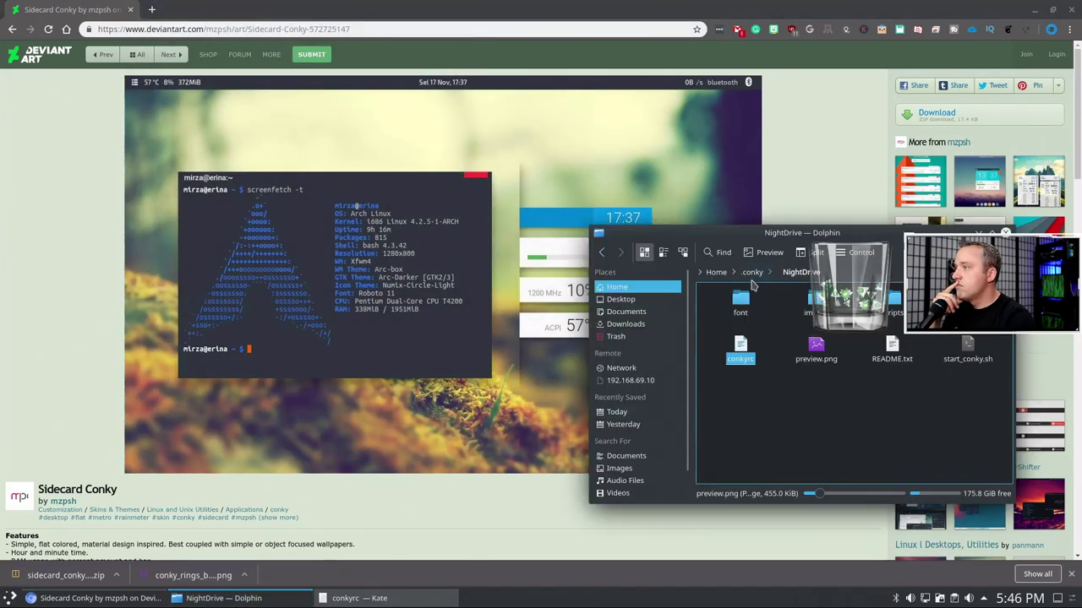
- Move the NightDrive folder in .conky to the trash
{"action": "left_click", "coordinate": [752, 272]}
{"action": "right_click", "coordinate": [980, 352]}
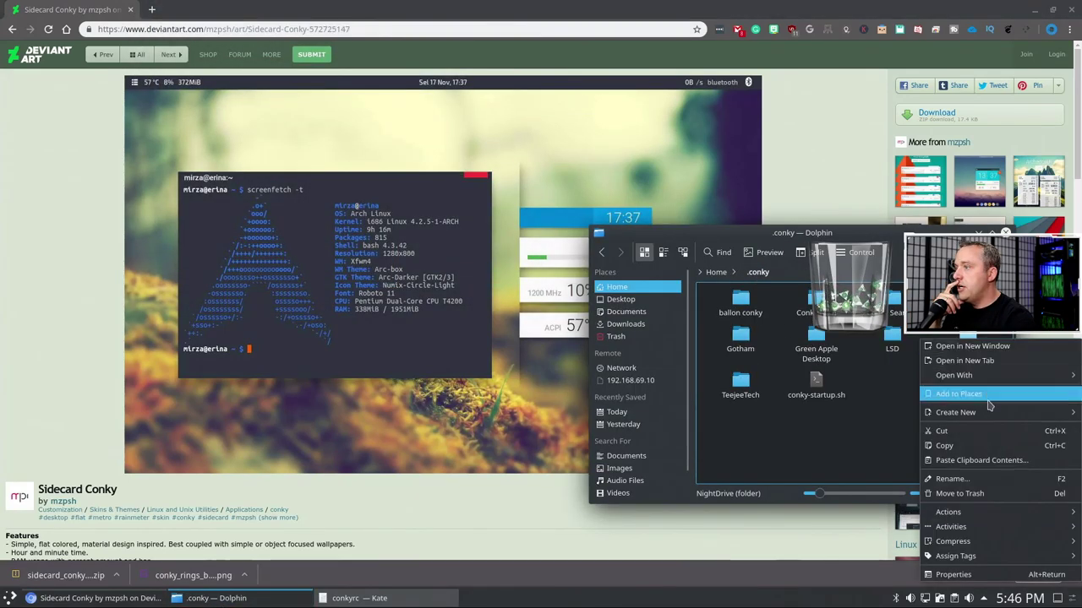
{"action": "left_click", "coordinate": [961, 495]}
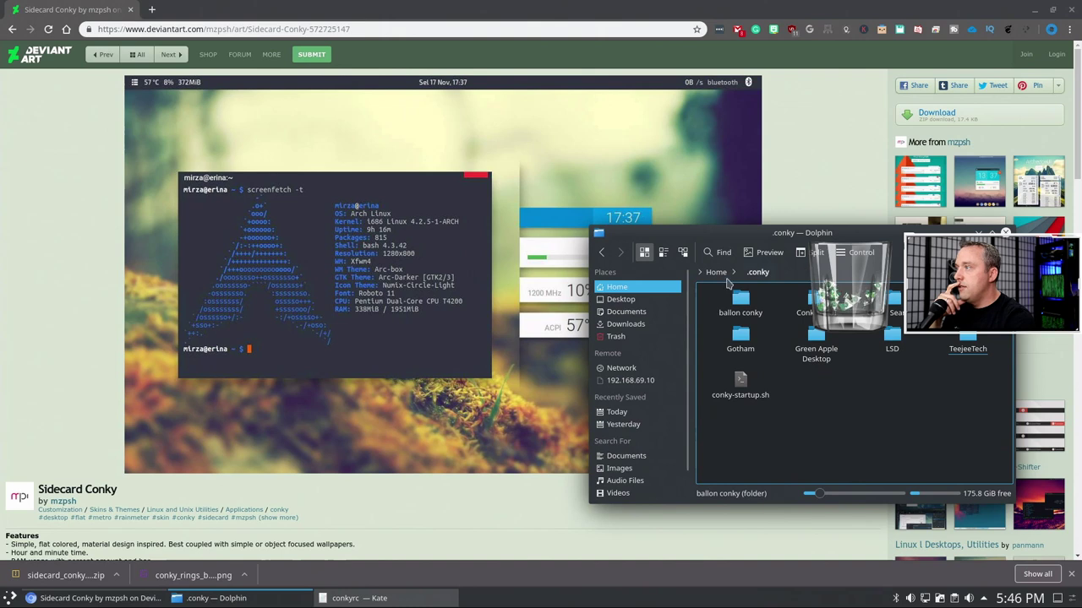
- Open Downloads in a new tab and look inside the extracted sidecard_conky_by_mzpsh_d9gzhjv folder
{"action": "right_click", "coordinate": [625, 324]}
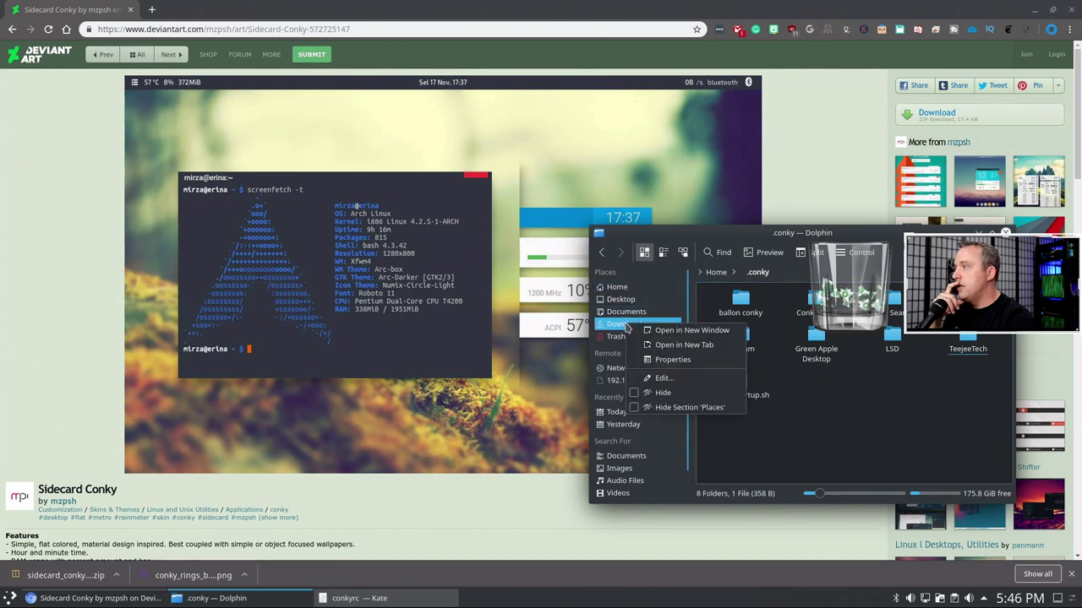
{"action": "left_click", "coordinate": [696, 346]}
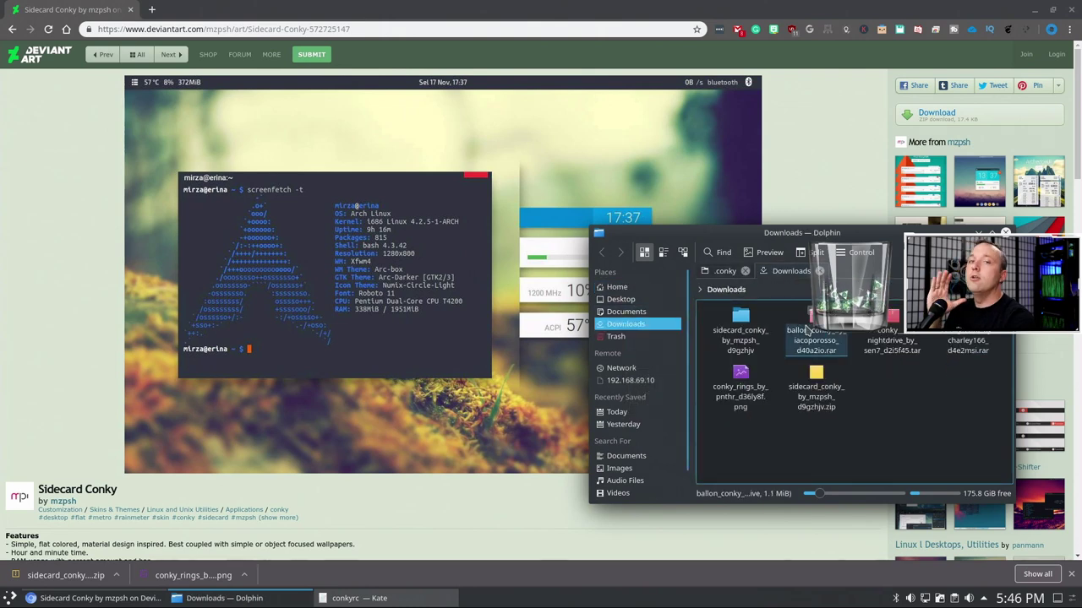
{"action": "left_click", "coordinate": [740, 327]}
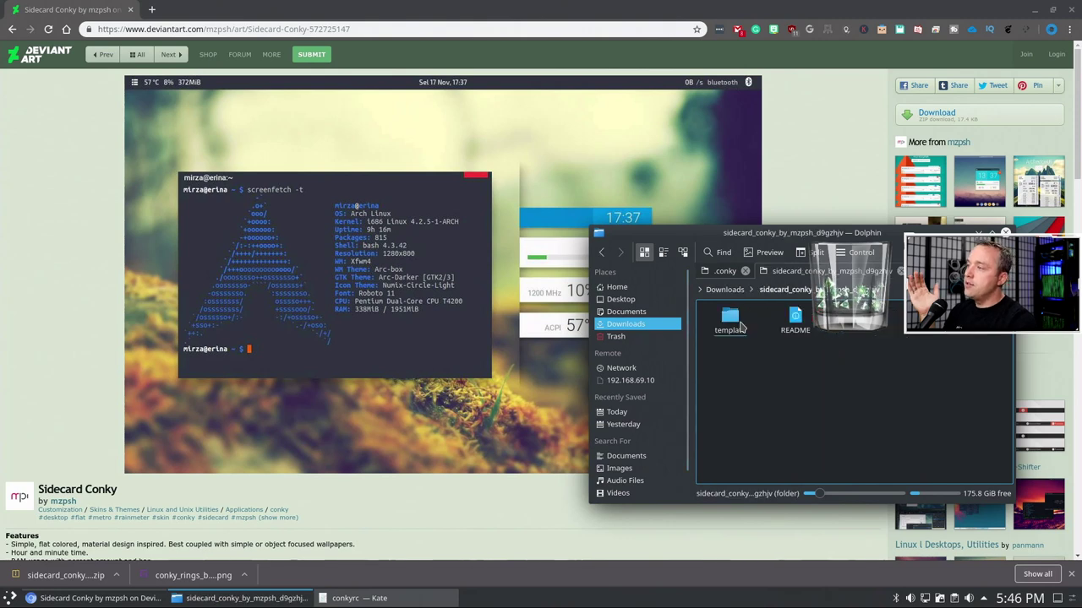
{"action": "left_click", "coordinate": [740, 328]}
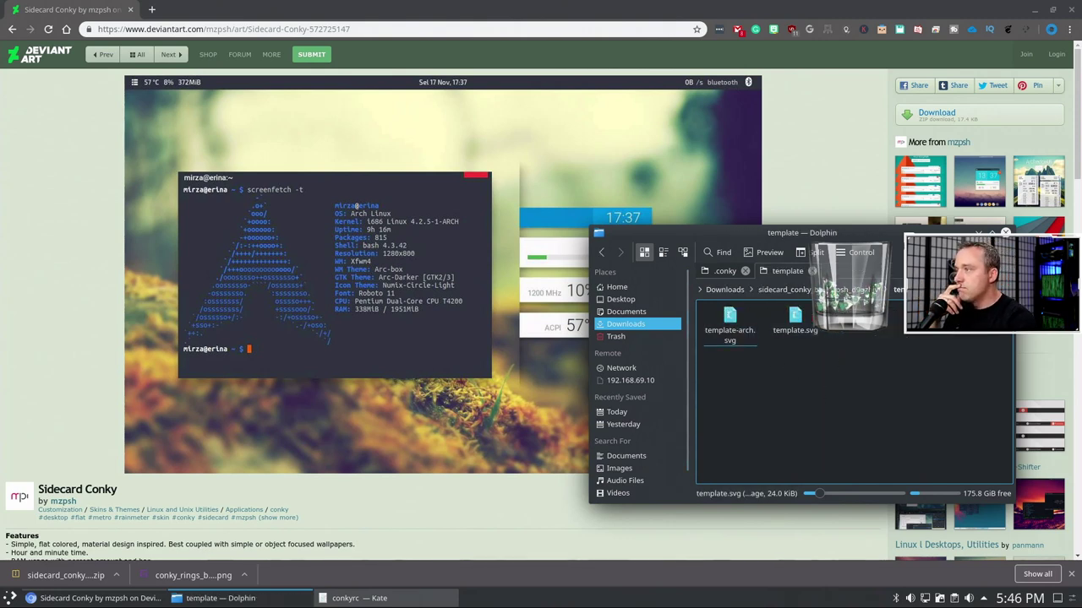
{"action": "key", "text": "BackSpace"}
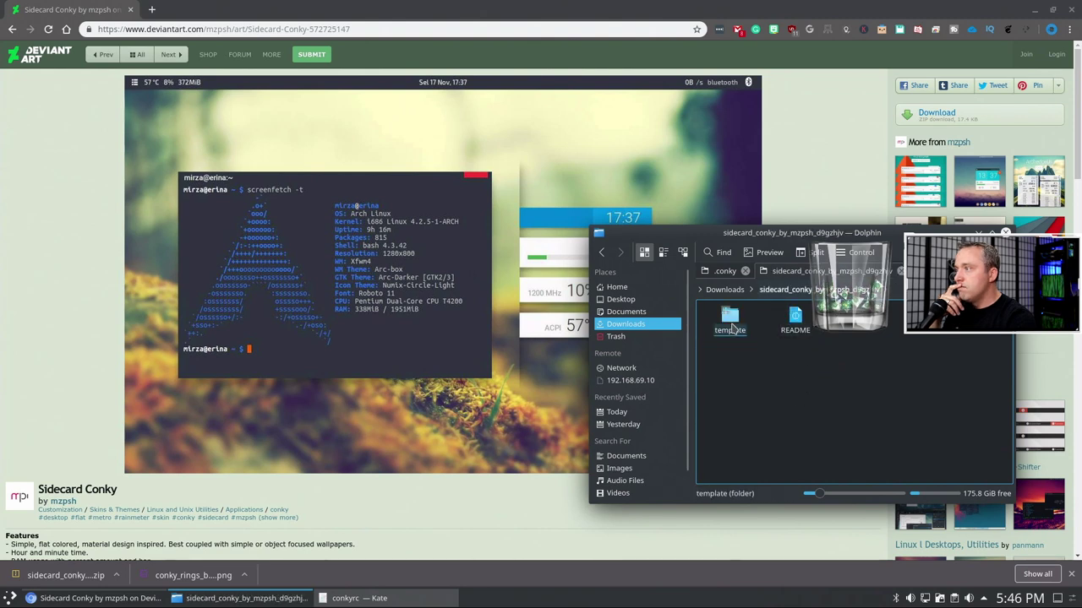
{"action": "left_click", "coordinate": [731, 326]}
{"action": "key", "text": "BackSpace"}
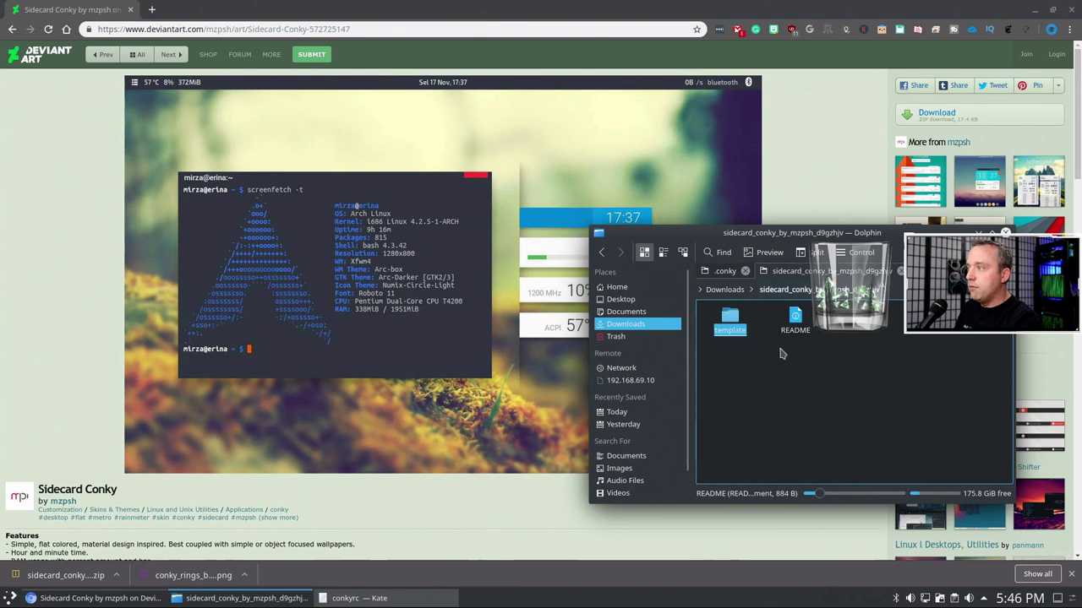
- Rename the template folder to 'sidecard' and cut it for moving
{"action": "key", "text": "F2"}
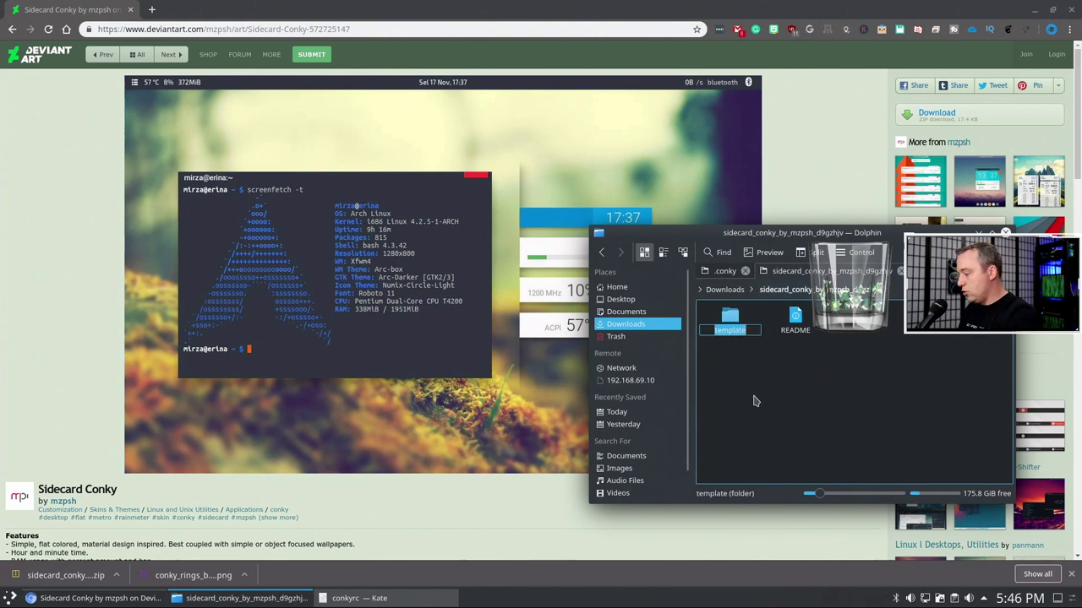
{"action": "type", "text": "sidecard"}
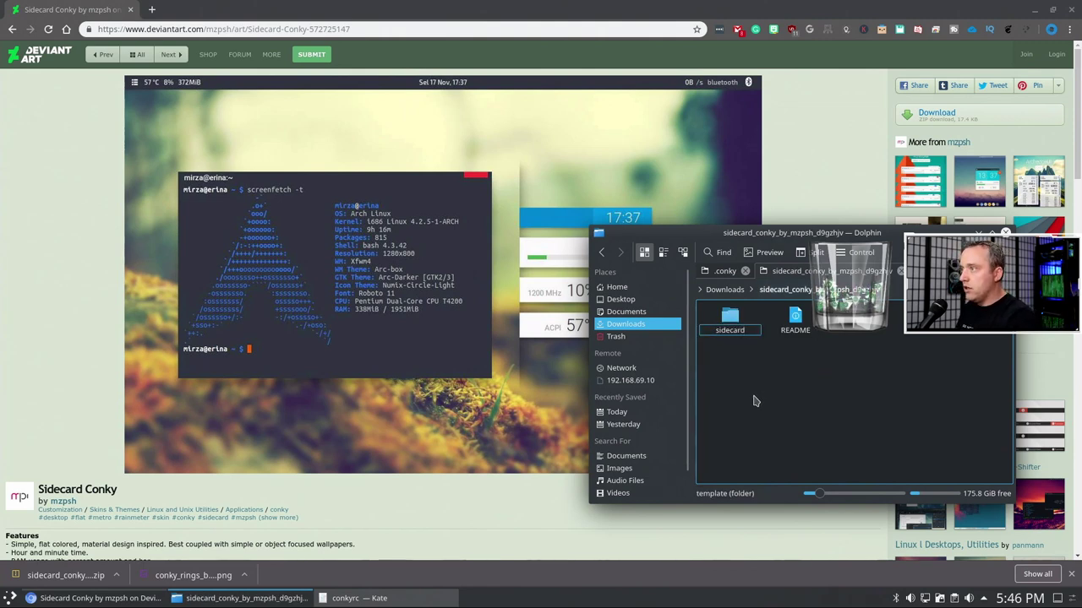
{"action": "key", "text": "Return"}
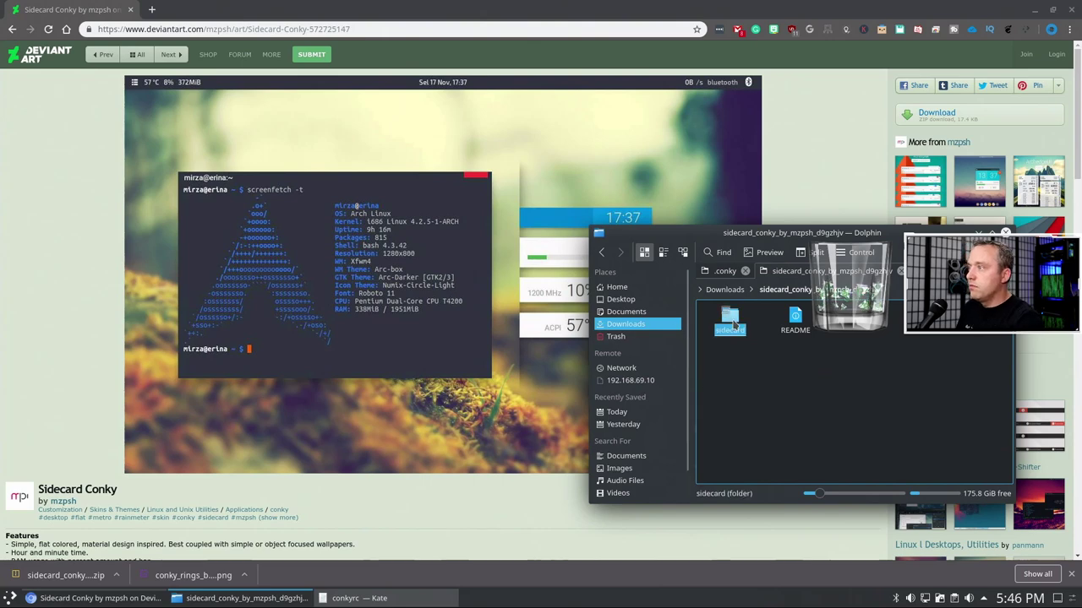
{"action": "right_click", "coordinate": [733, 320]}
{"action": "left_click", "coordinate": [785, 416]}
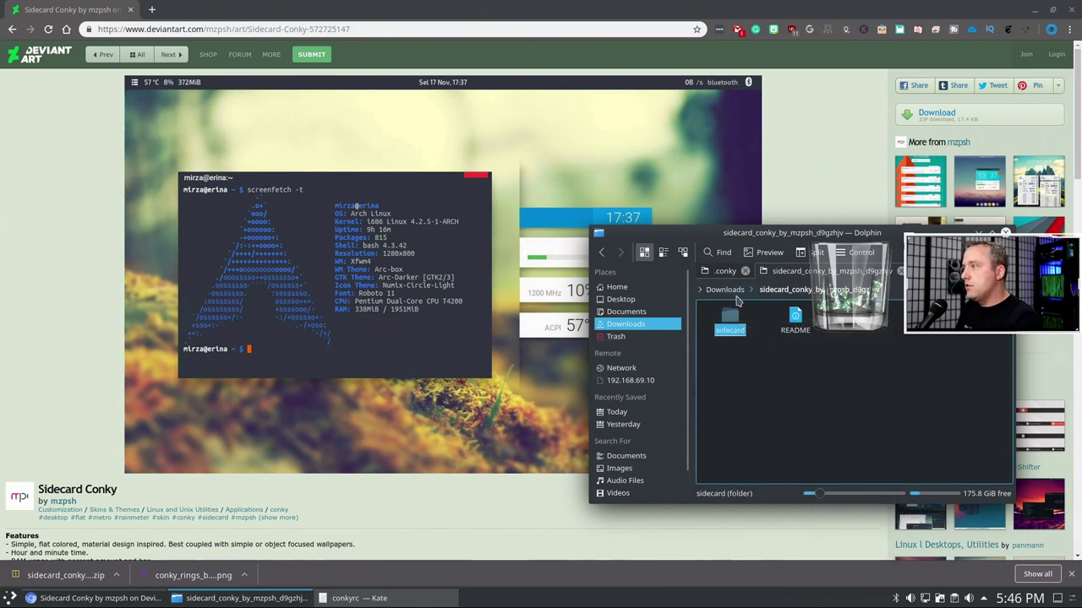
{"action": "double_click", "coordinate": [794, 321]}
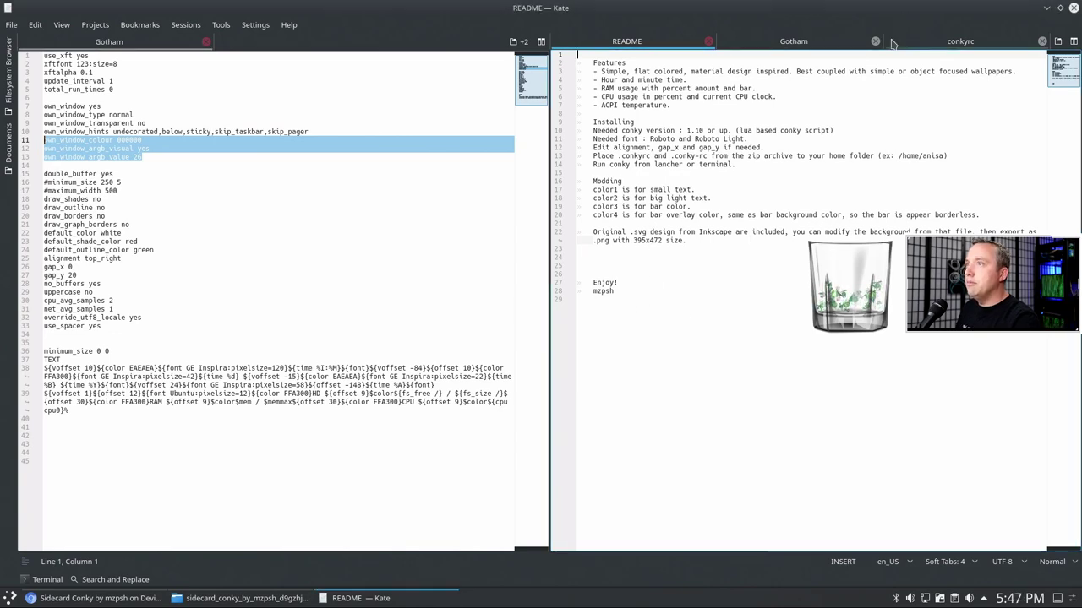
{"action": "left_click", "coordinate": [1074, 7]}
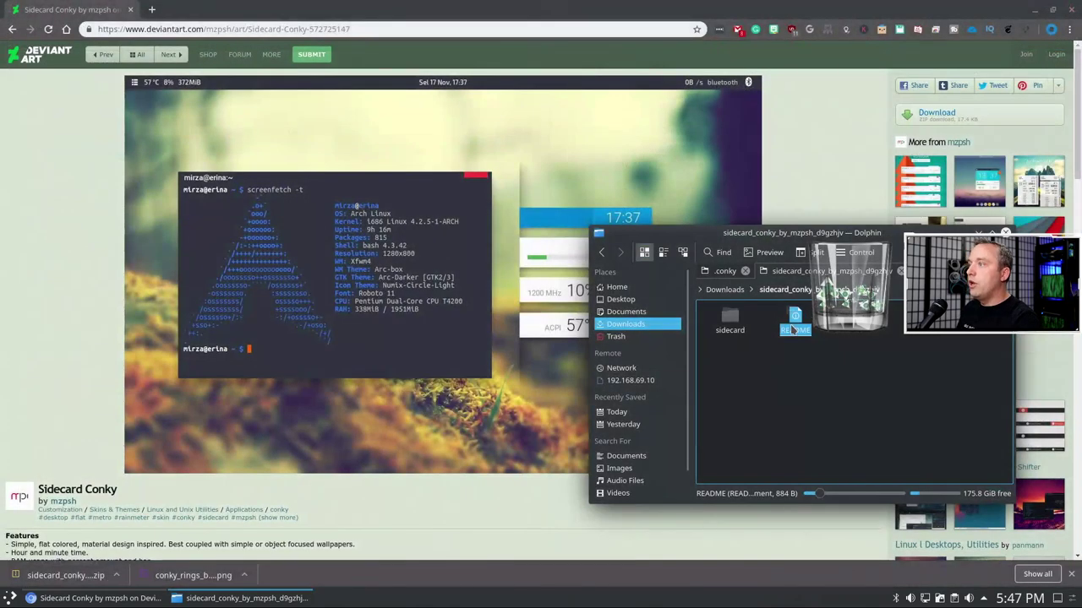
- Paste the sidecard folder into the .conky tab, then type 'conk' to find Conky Manager
{"action": "left_click", "coordinate": [731, 319]}
{"action": "right_click", "coordinate": [732, 323]}
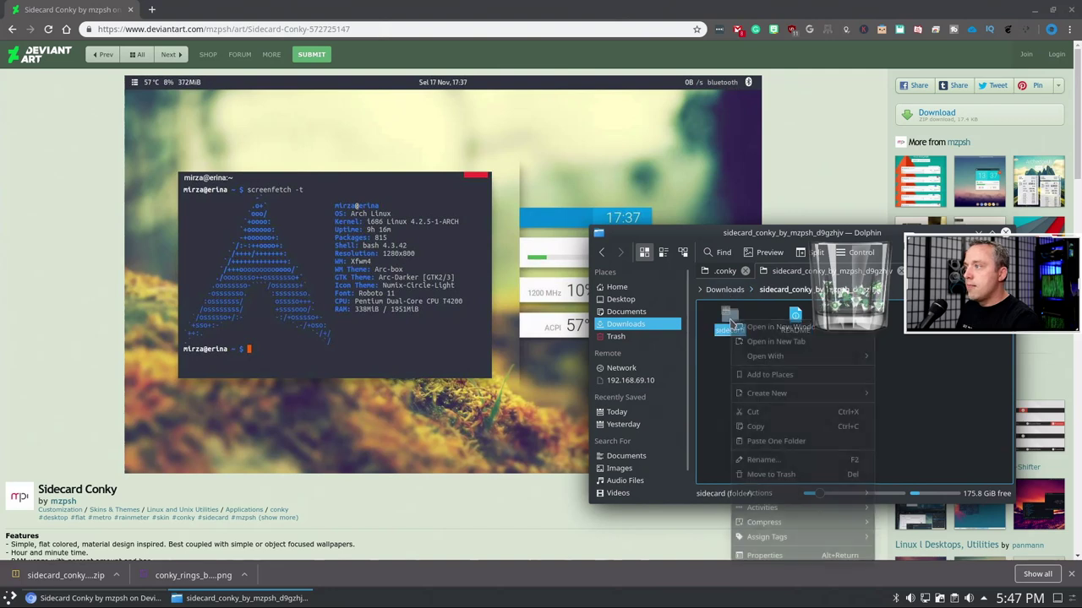
{"action": "left_click", "coordinate": [756, 420]}
{"action": "left_click", "coordinate": [725, 272]}
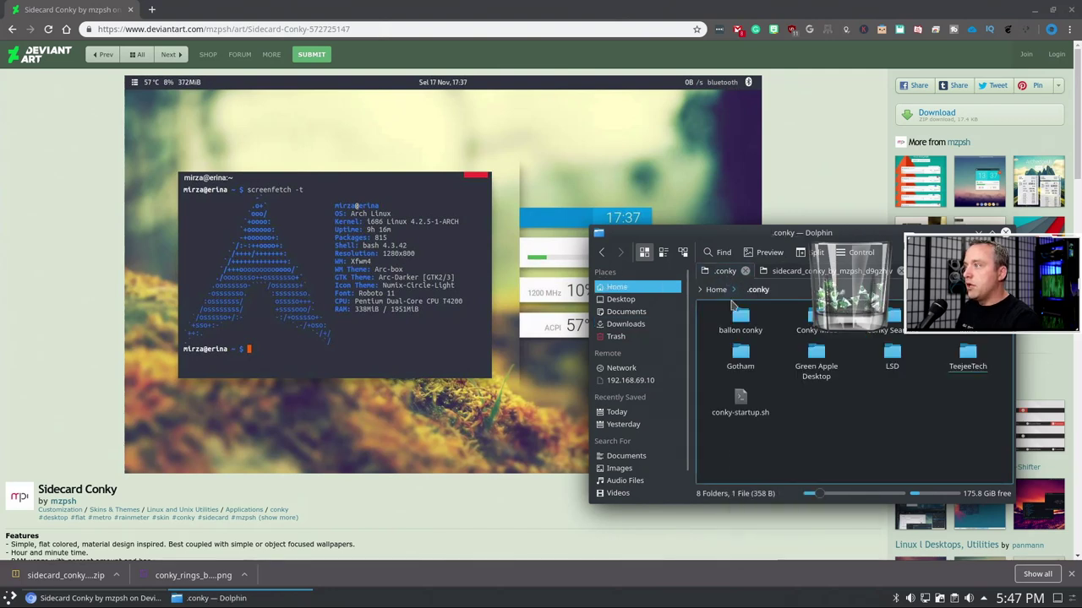
{"action": "right_click", "coordinate": [881, 422]}
{"action": "mouse_move", "coordinate": [896, 320]}
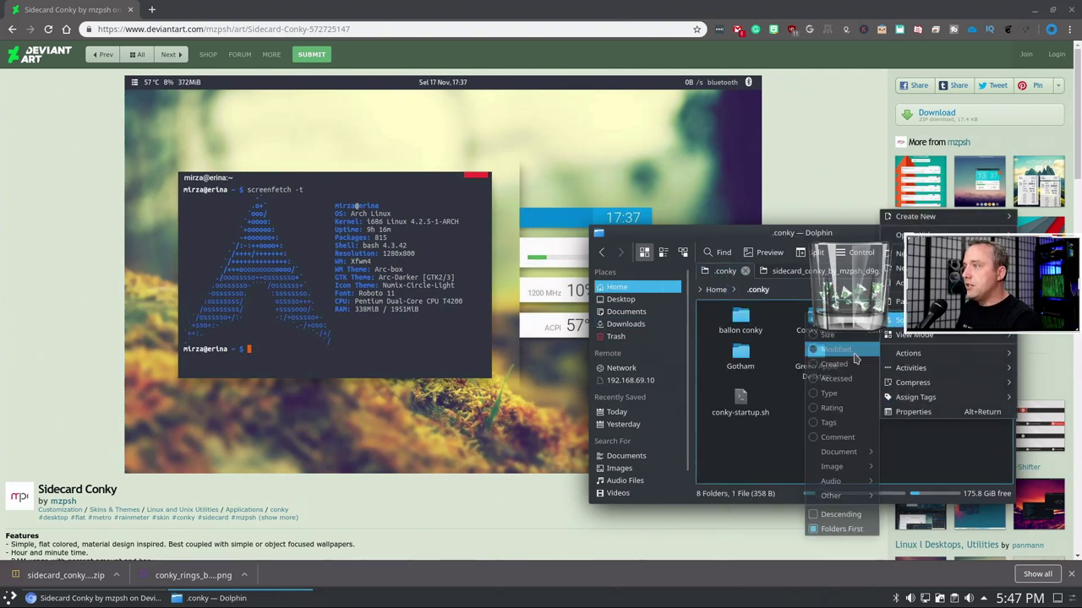
{"action": "left_click", "coordinate": [935, 471]}
{"action": "key", "text": "ctrl+v"}
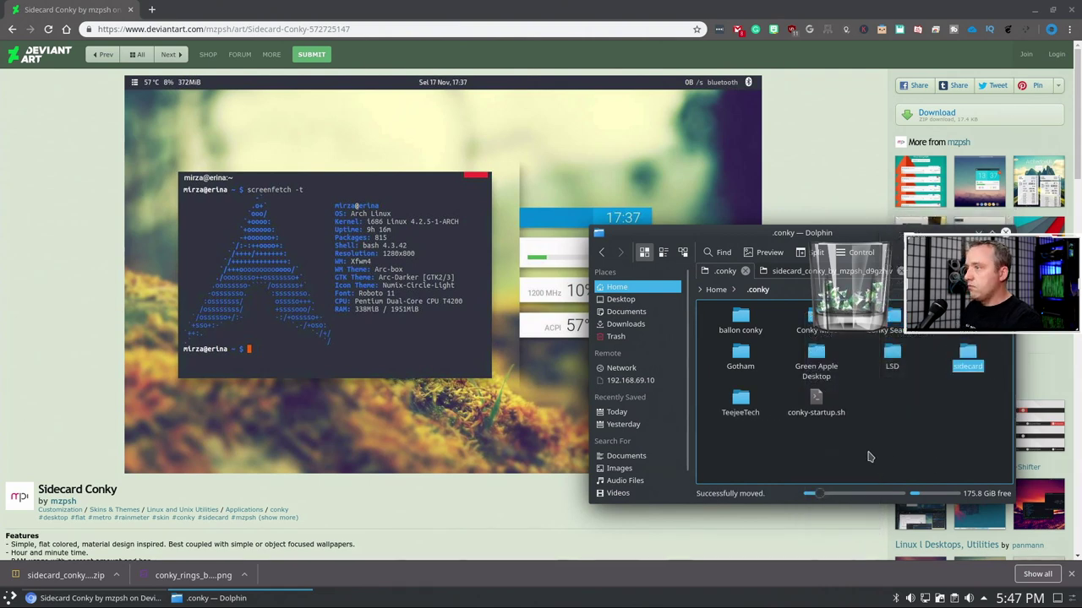
{"action": "left_click", "coordinate": [898, 449]}
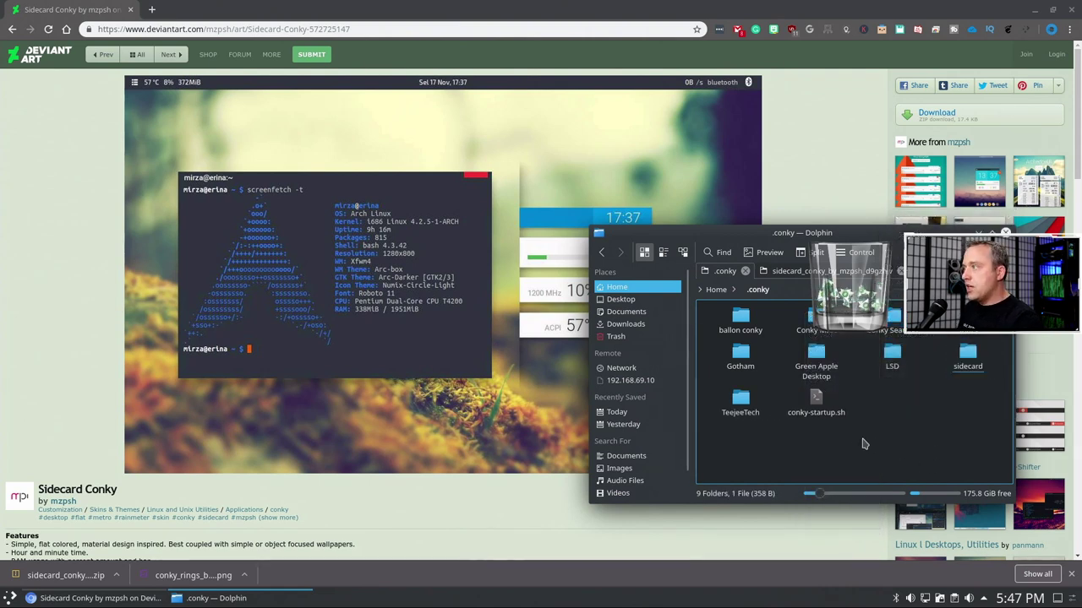
{"action": "mouse_move", "coordinate": [272, 598]}
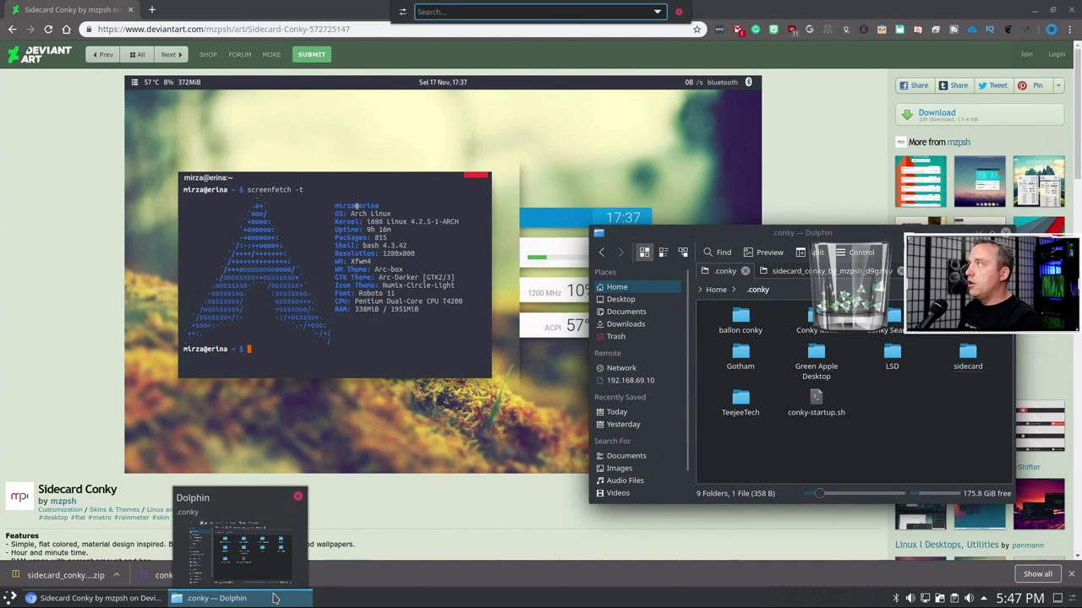
{"action": "type", "text": "conk"}
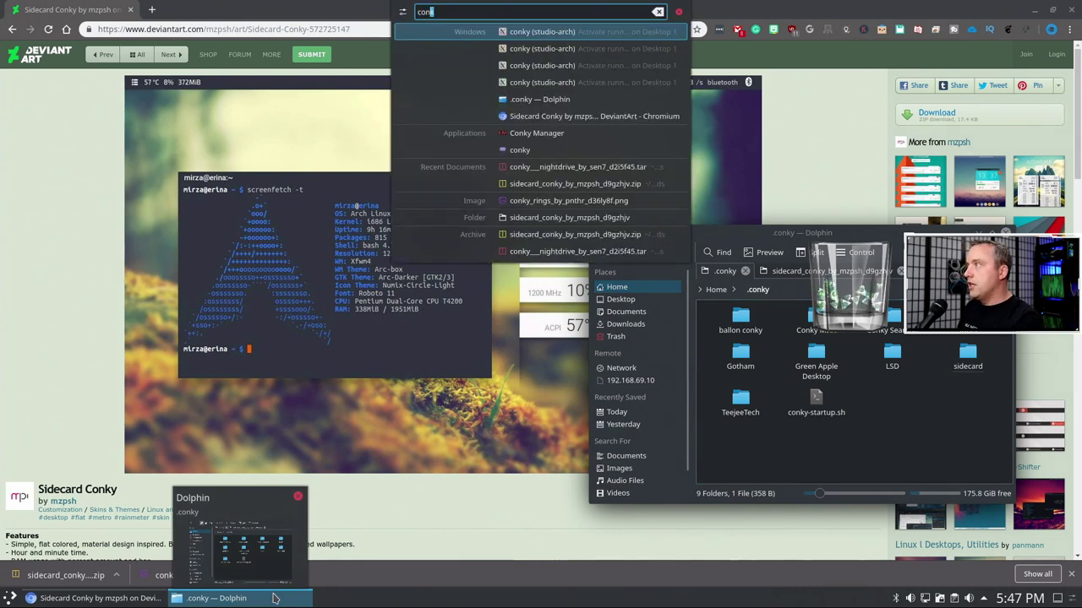
- Launch Conky Manager, then open .conky/sidecard in Dolphin showing template-arch.svg and template.svg
{"action": "left_click", "coordinate": [539, 140]}
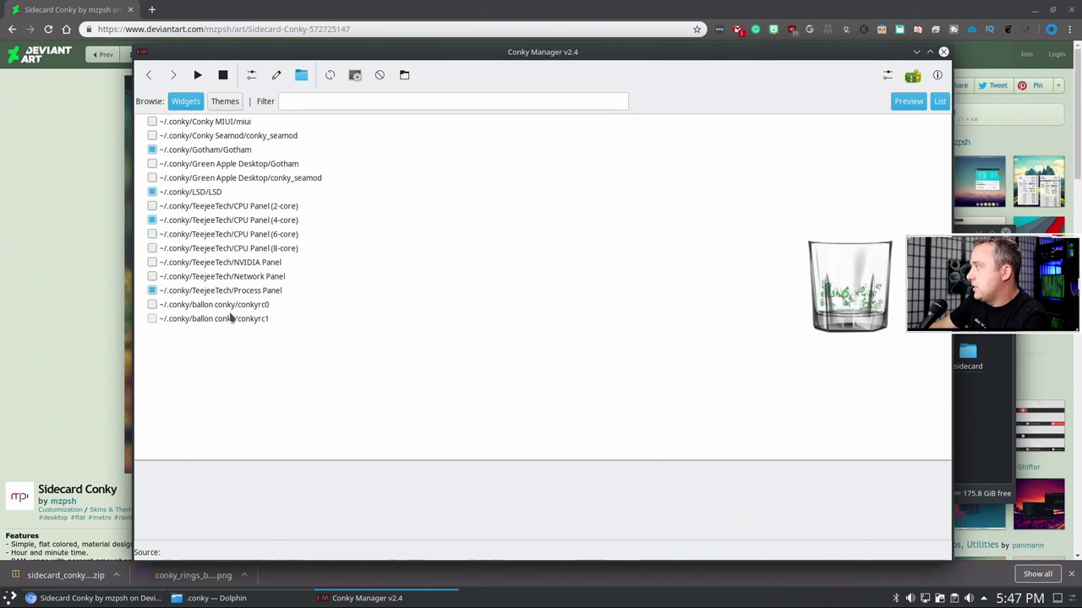
{"action": "left_click", "coordinate": [980, 413]}
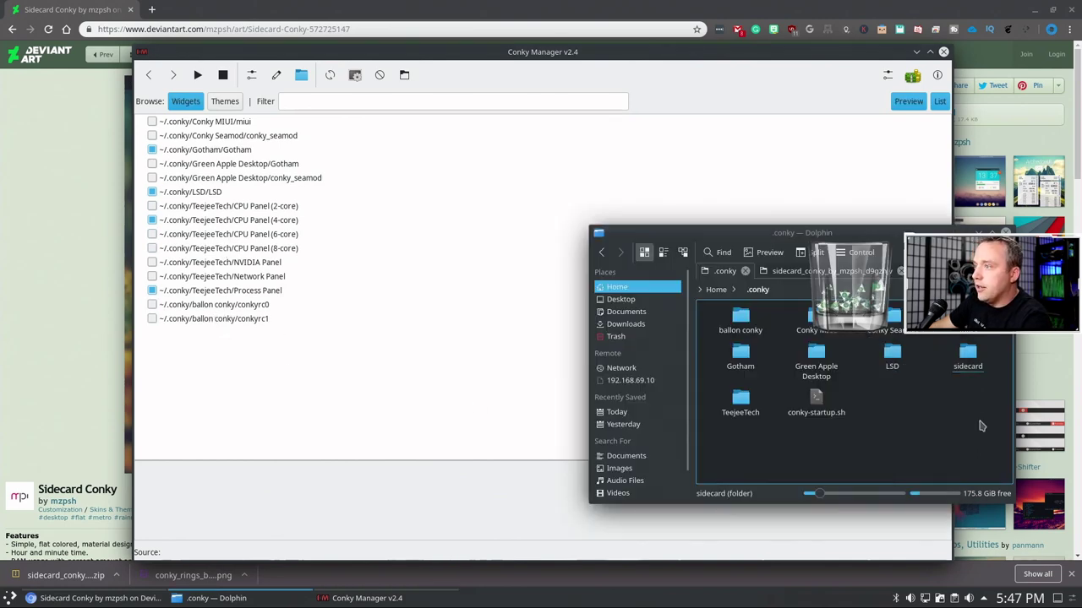
{"action": "left_click", "coordinate": [970, 364]}
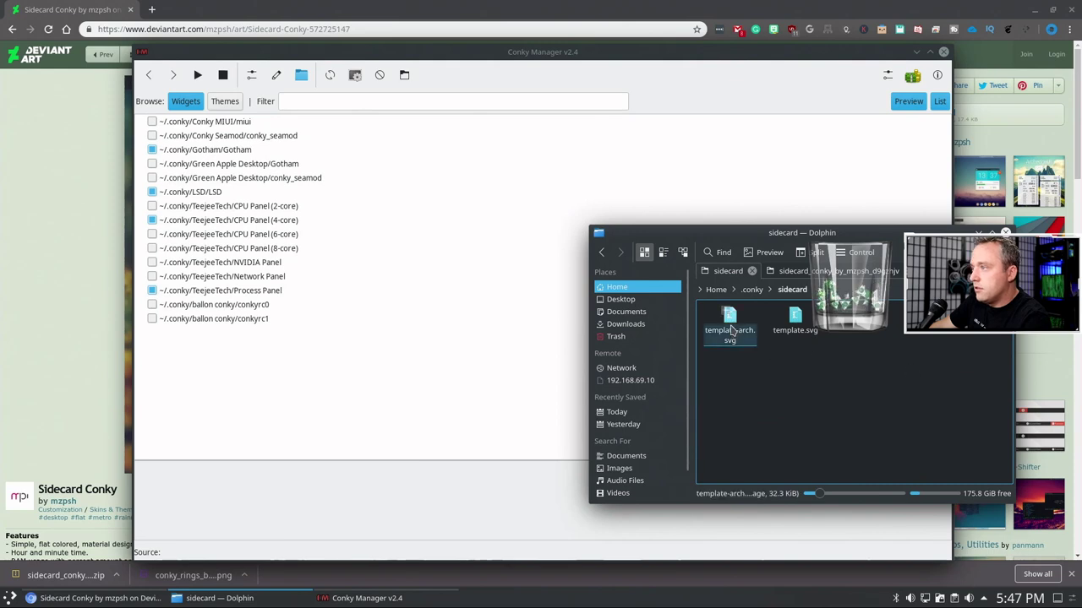
{"action": "right_click", "coordinate": [833, 399]}
{"action": "left_click", "coordinate": [741, 420]}
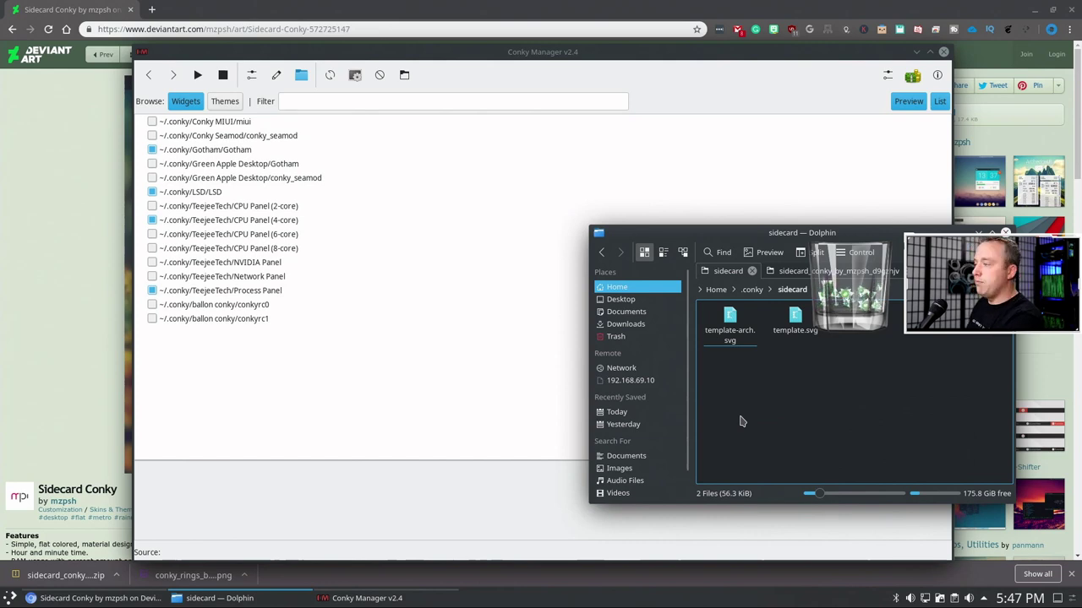
- Open a terminal and cd into the extracted Sidecard folder in Downloads, listing its files
{"action": "key", "text": "shift+F4"}
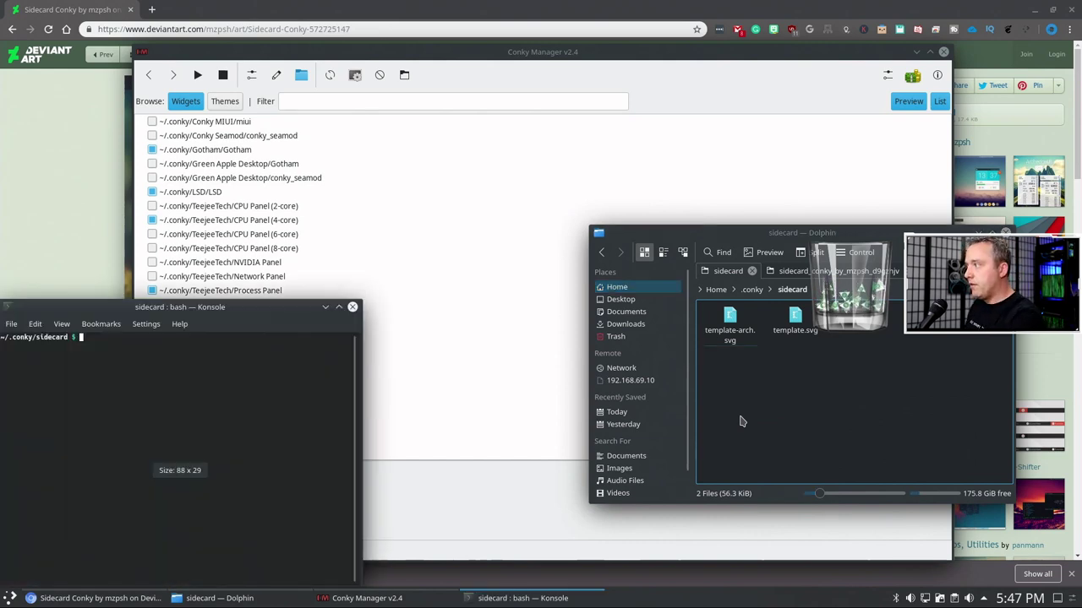
{"action": "type", "text": "ll"}
{"action": "key", "text": "Return"}
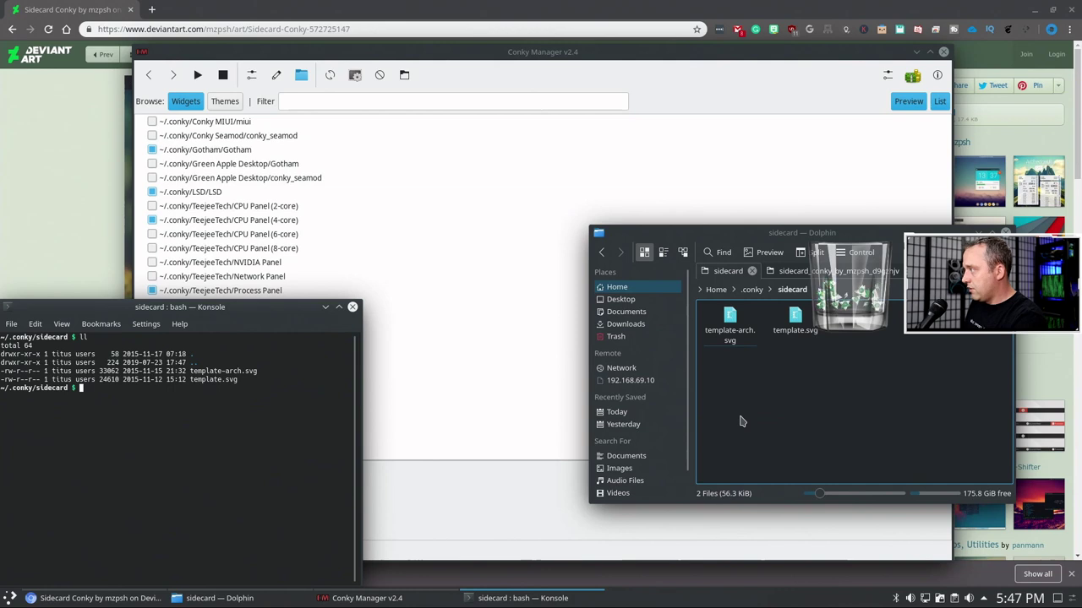
{"action": "type", "text": "cd ~"}
{"action": "key", "text": "Return"}
{"action": "type", "text": "cd "}
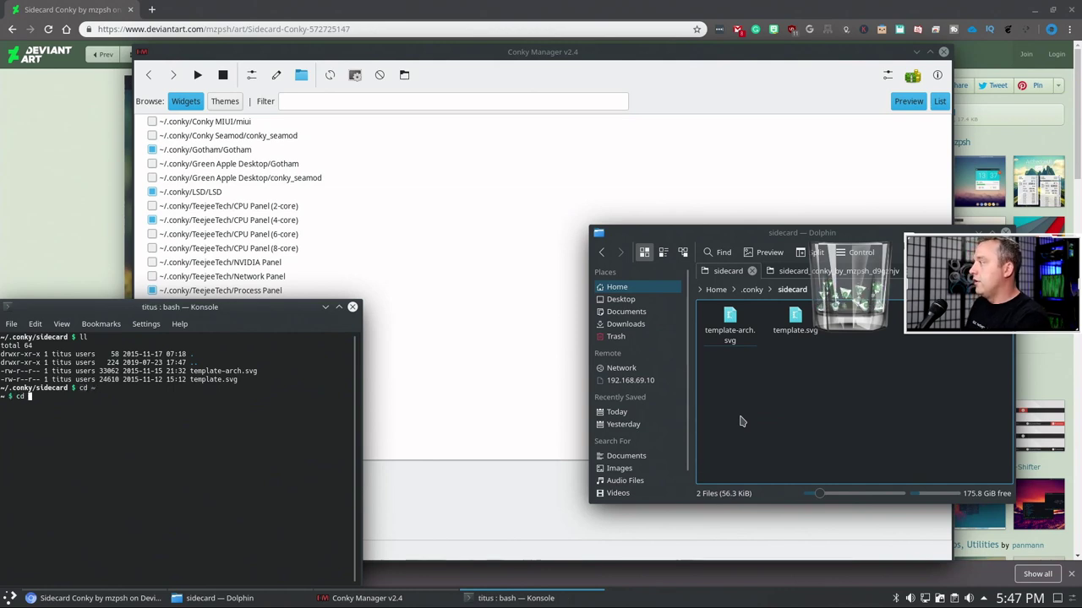
{"action": "type", "text": "Dow"}
{"action": "key", "text": "Tab"}
{"action": "key", "text": "Return"}
{"action": "type", "text": "loads $"}
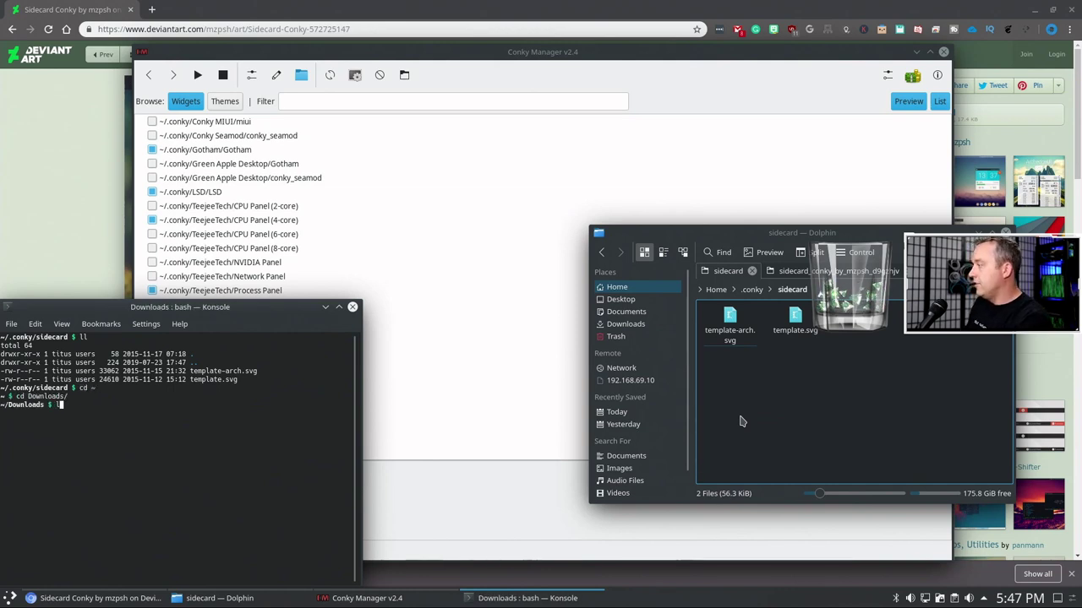
{"action": "type", "text": "l"}
{"action": "key", "text": "Return"}
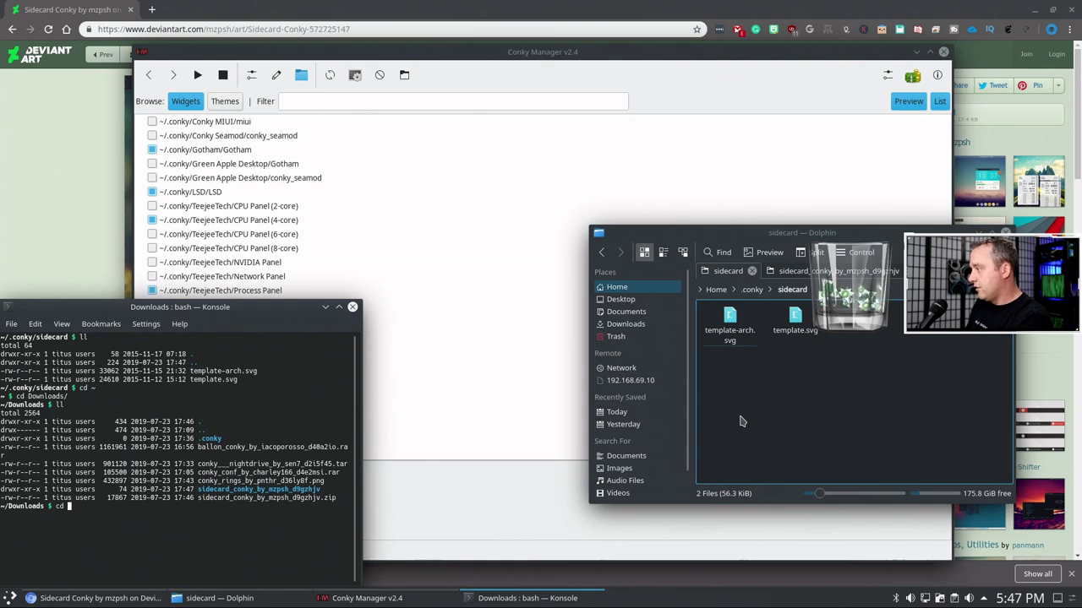
{"action": "type", "text": "cd si"}
{"action": "key", "text": "Tab"}
{"action": "key", "text": "Return"}
{"action": "type", "text": "ll"}
{"action": "key", "text": "Return"}
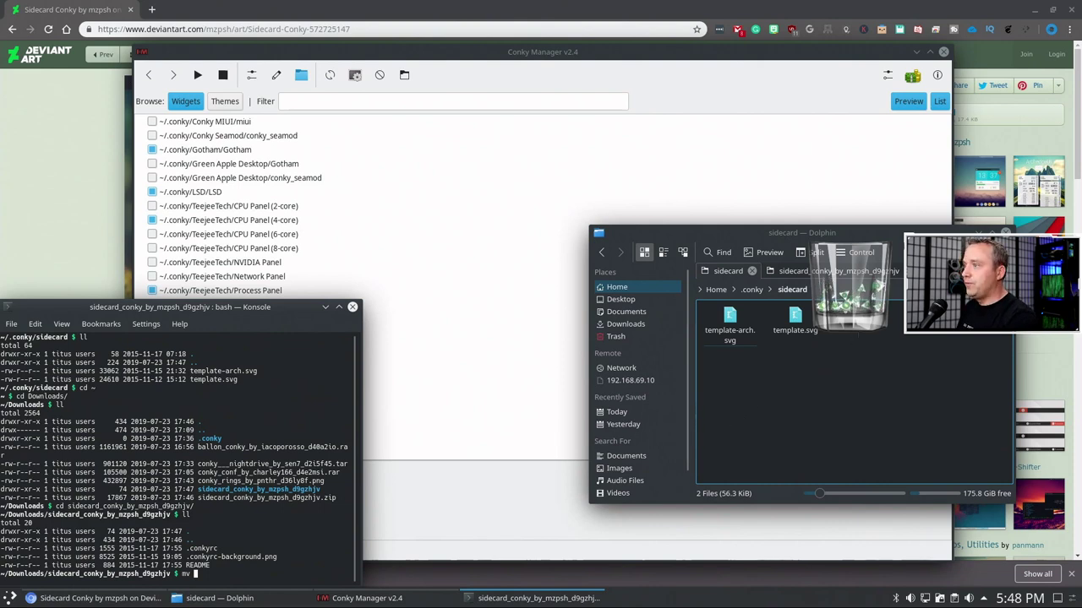
- Copy the sidecard folder path from Dolphin, run mv * into it, and close Konsole
{"action": "left_click", "coordinate": [794, 283]}
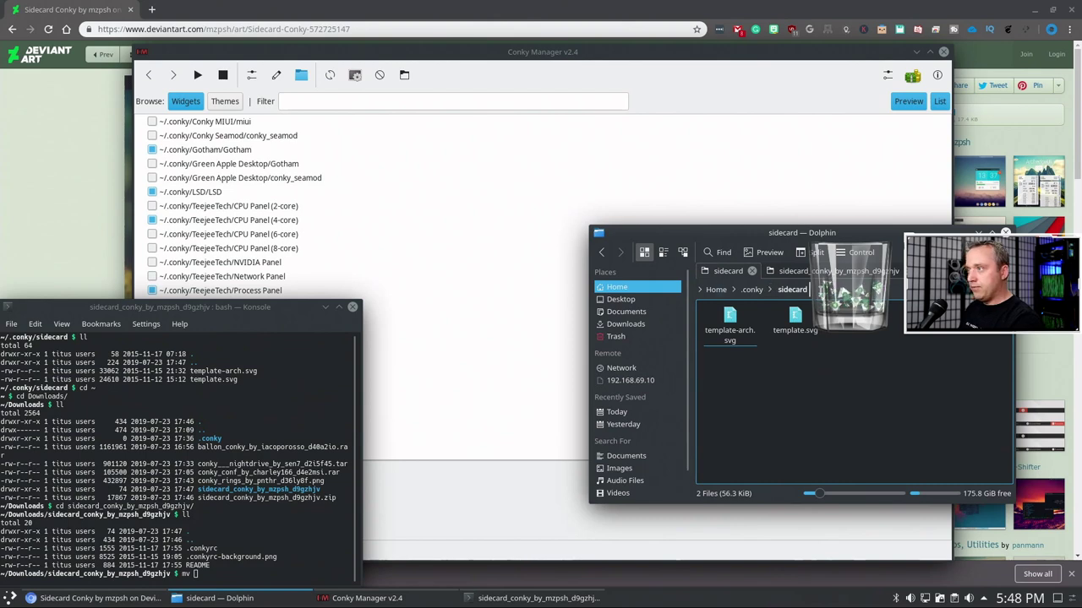
{"action": "left_click", "coordinate": [808, 289]}
{"action": "left_click_drag", "start_coordinate": [791, 289], "coordinate": [710, 289]}
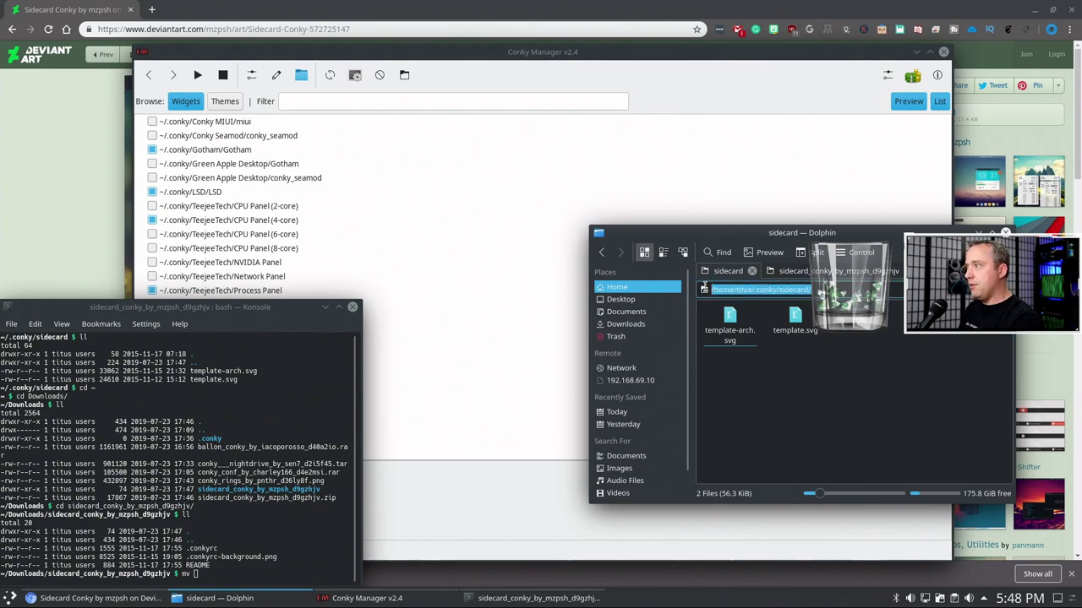
{"action": "right_click", "coordinate": [732, 290]}
{"action": "left_click", "coordinate": [763, 346]}
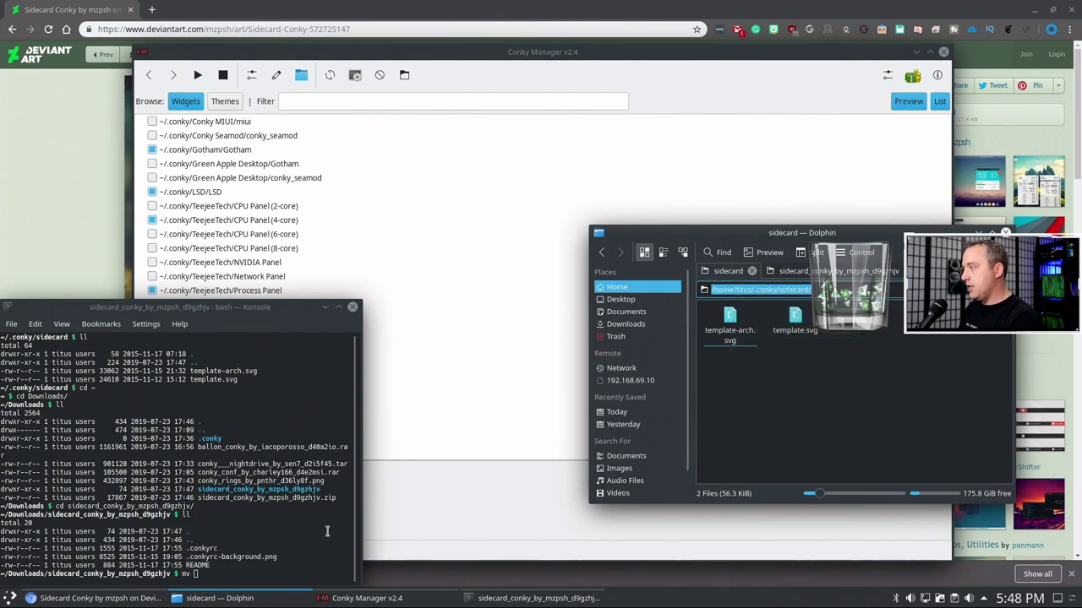
{"action": "left_click", "coordinate": [296, 551]}
{"action": "type", "text": "mv "}
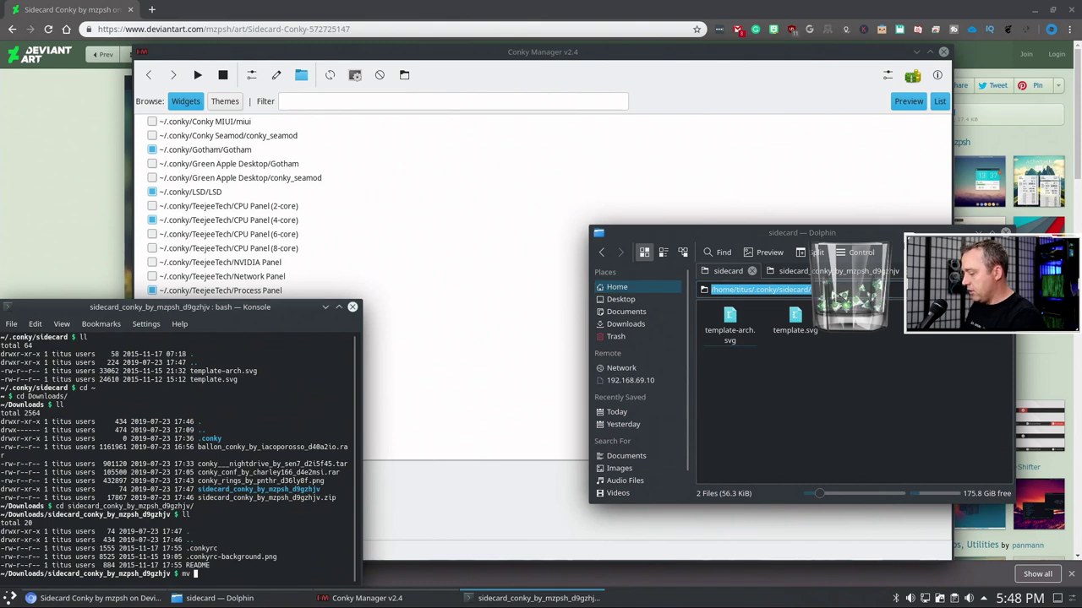
{"action": "type", "text": "*"}
{"action": "key", "text": "ctrl+shift+v"}
{"action": "key", "text": "Return"}
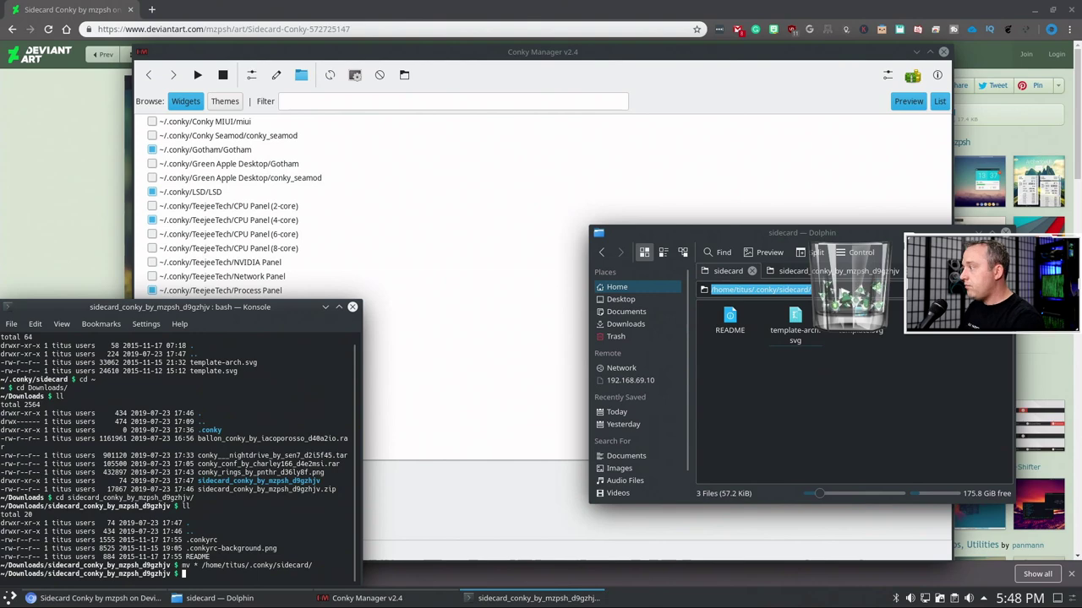
{"action": "left_click", "coordinate": [352, 307]}
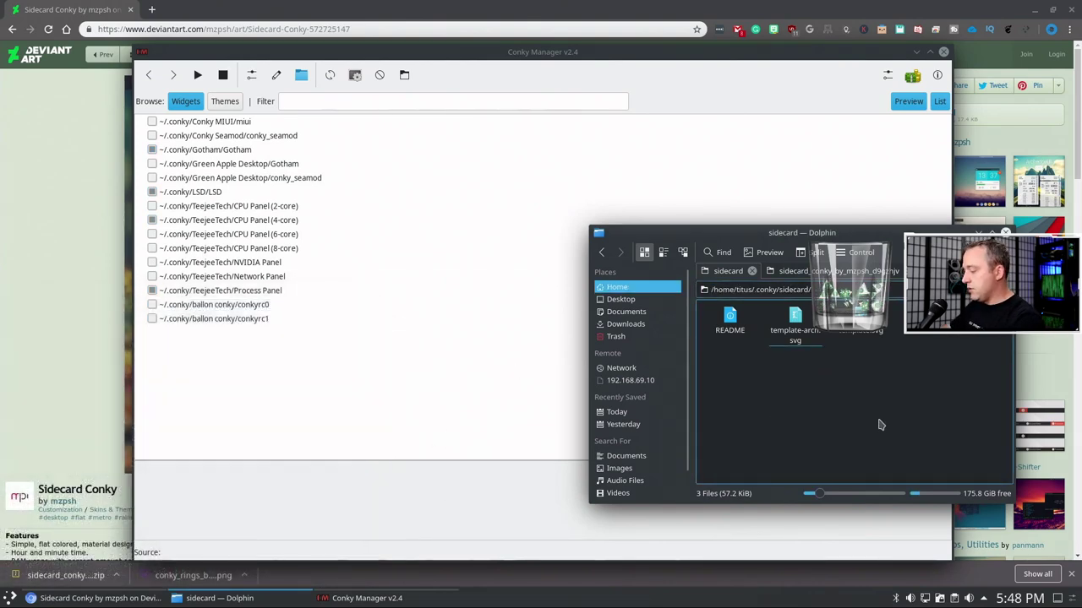
- Open a terminal and list the folder's files, including hidden ones, with ll and ls -al
{"action": "key", "text": "shift+F4"}
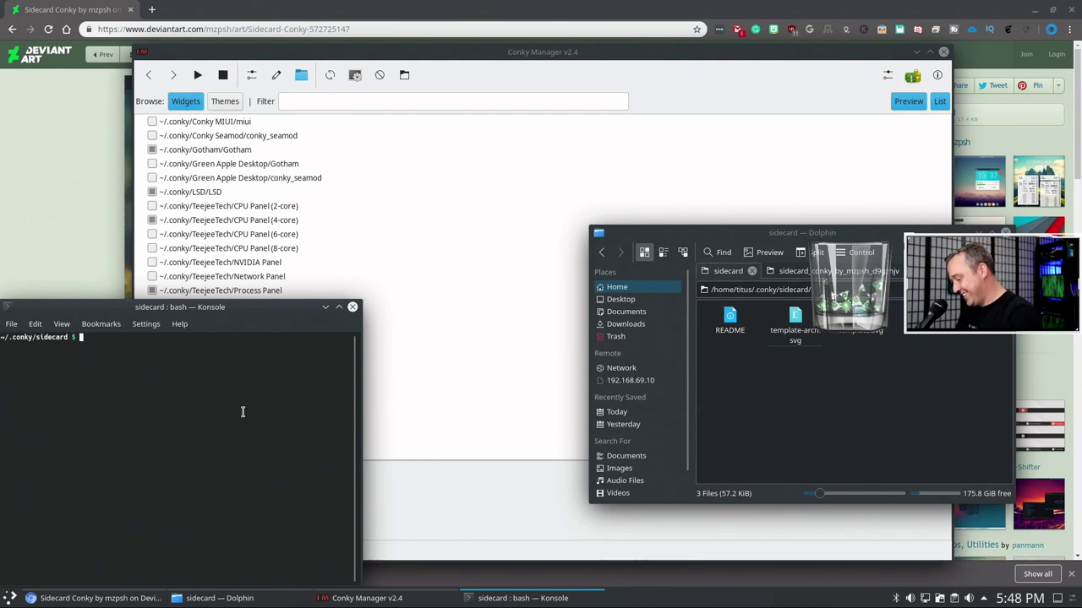
{"action": "type", "text": "ll"}
{"action": "key", "text": "Return"}
{"action": "type", "text": "l"}
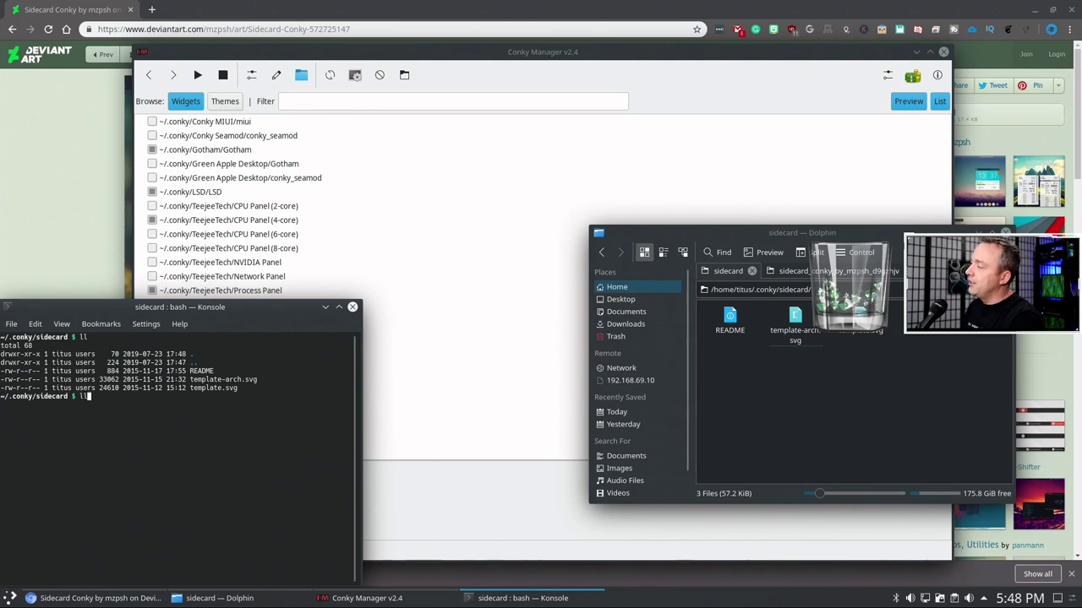
{"action": "type", "text": "l"}
{"action": "key", "text": "Return"}
{"action": "type", "text": "ls -al"}
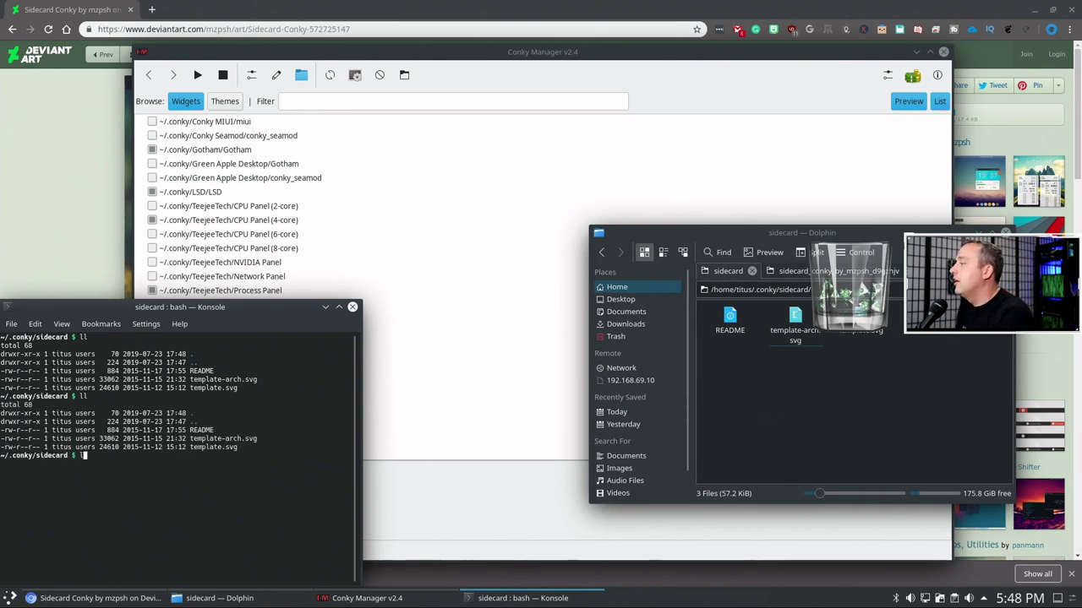
{"action": "key", "text": "Return"}
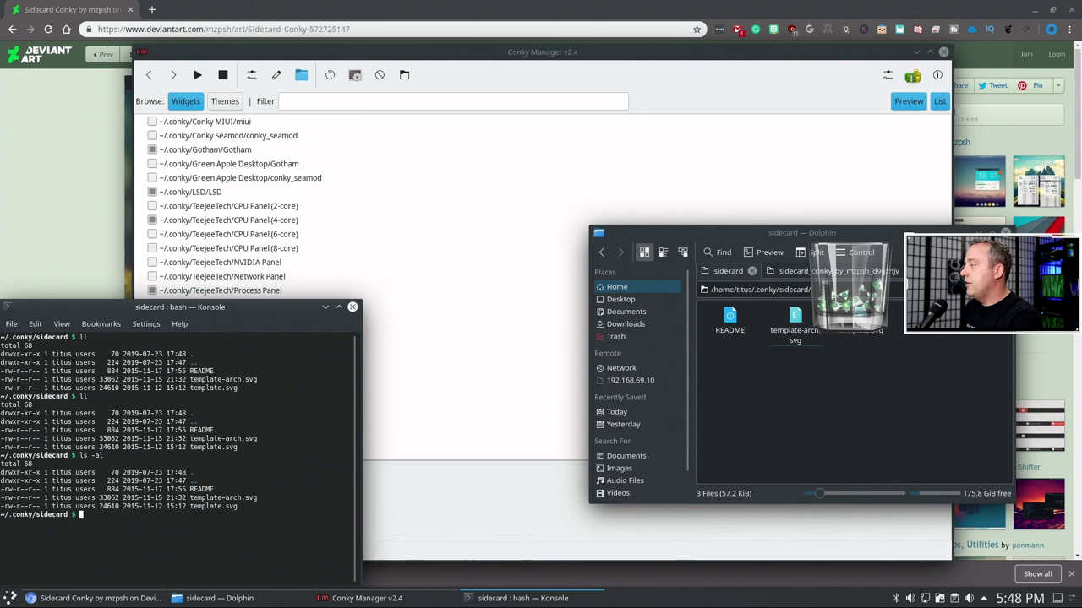
- Change into ~/Downloads/sidecard_conky_by_mzpsh_d9gzhjv and list its contents
{"action": "type", "text": "cd ~"}
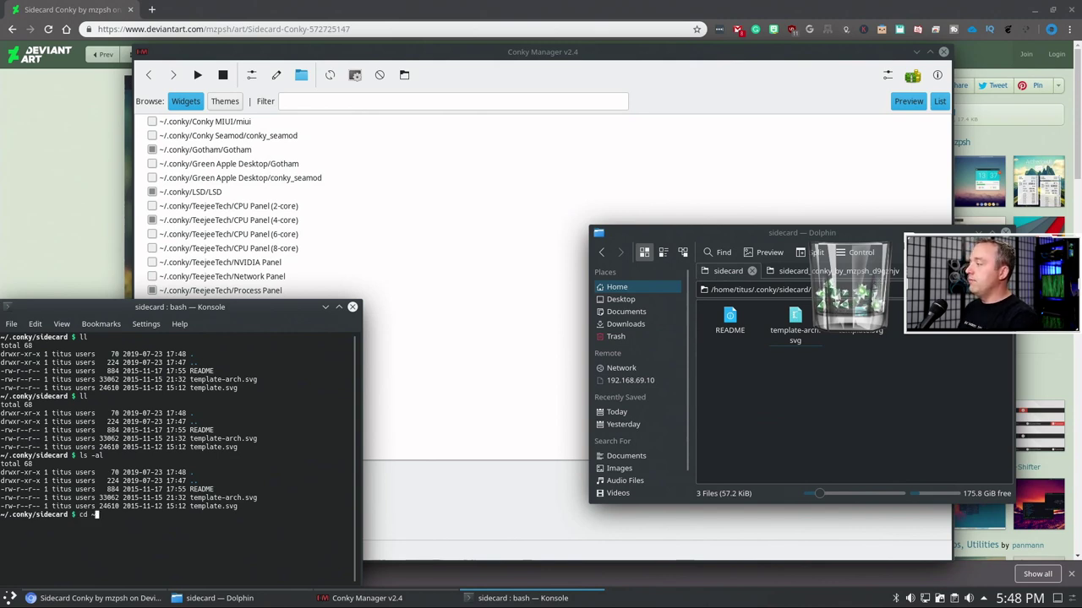
{"action": "key", "text": "Return"}
{"action": "type", "text": "cd Downloads/"}
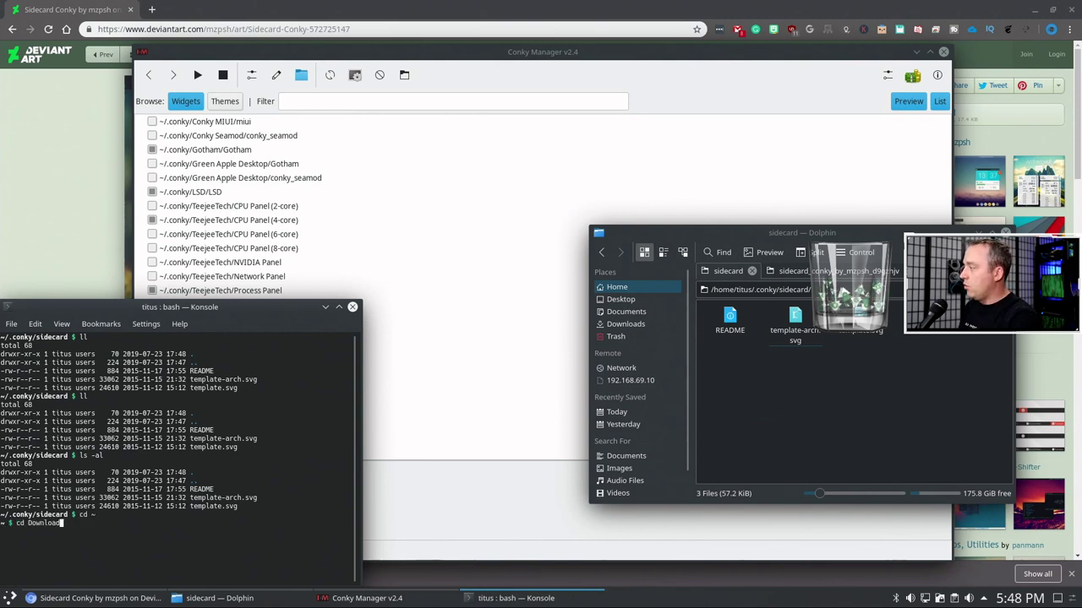
{"action": "key", "text": "Return"}
{"action": "type", "text": "cd si"}
{"action": "key", "text": "Tab"}
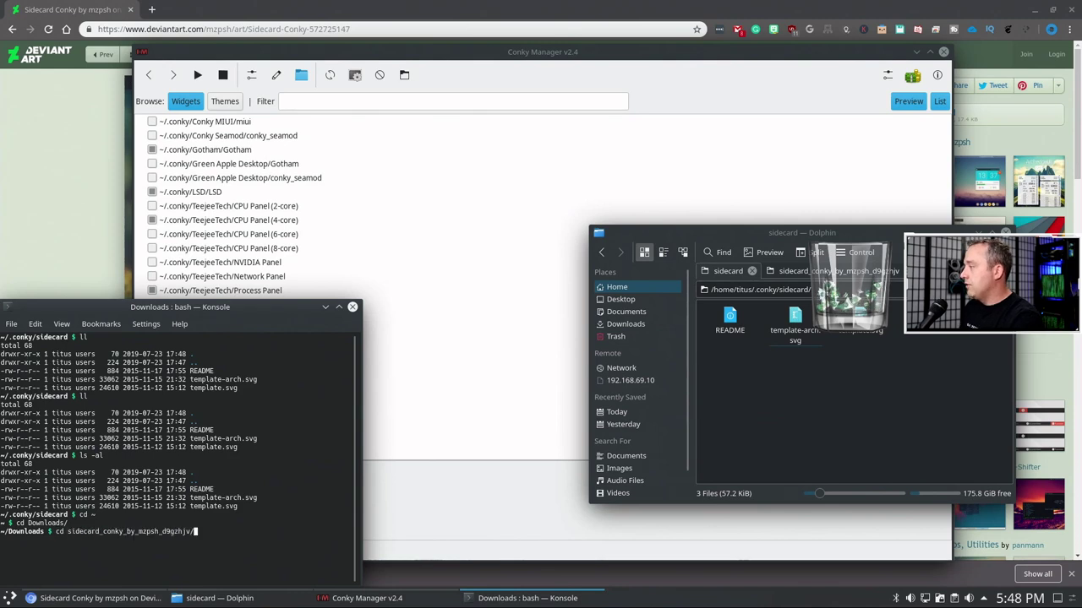
{"action": "key", "text": "Return"}
{"action": "type", "text": "ll"}
{"action": "key", "text": "Return"}
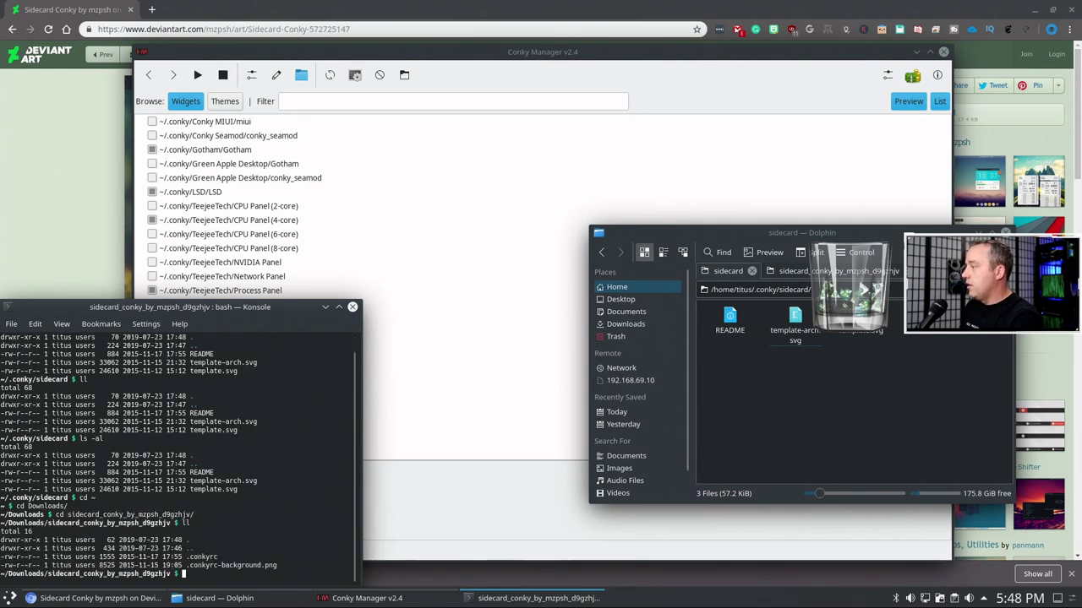
- Move the .conkyrc* files into ~/.conky/sidecard with mv
{"action": "type", "text": "mv .conkyrc"}
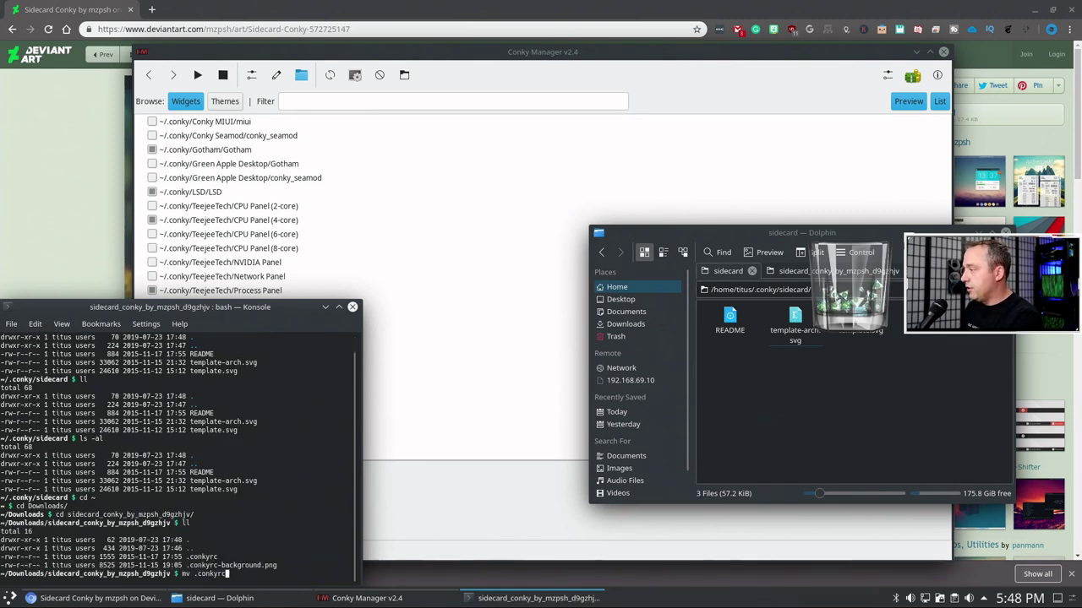
{"action": "type", "text": "*"}
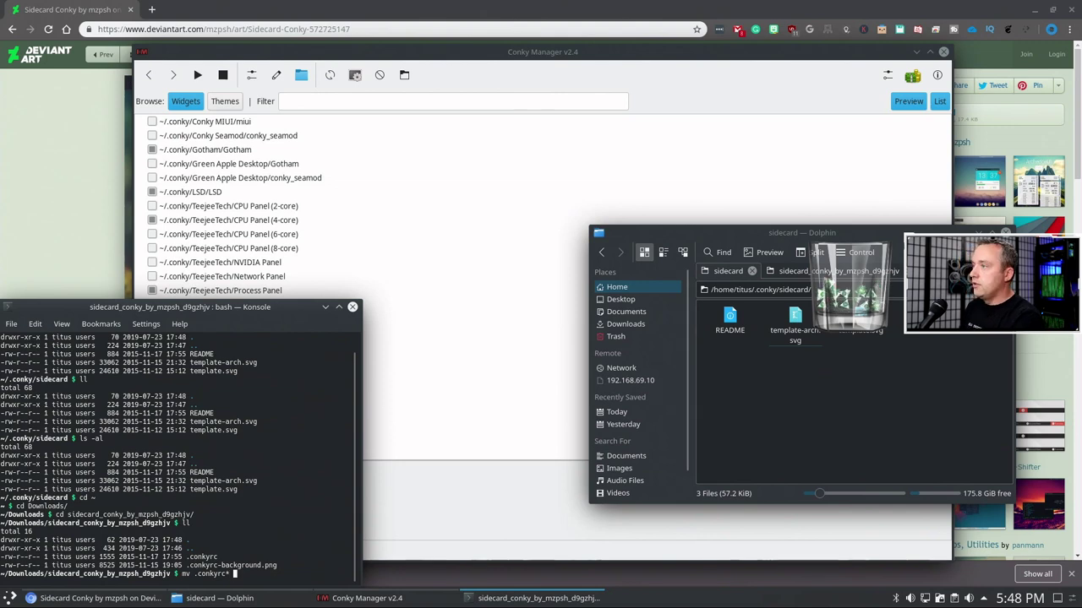
{"action": "key", "text": "ctrl+shift+v"}
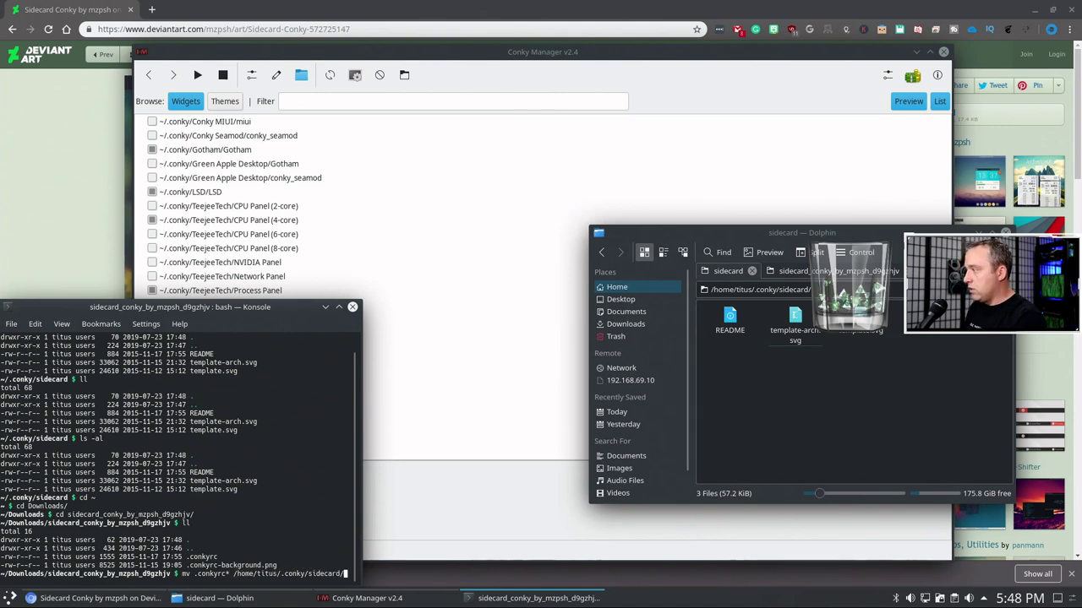
{"action": "key", "text": "Return"}
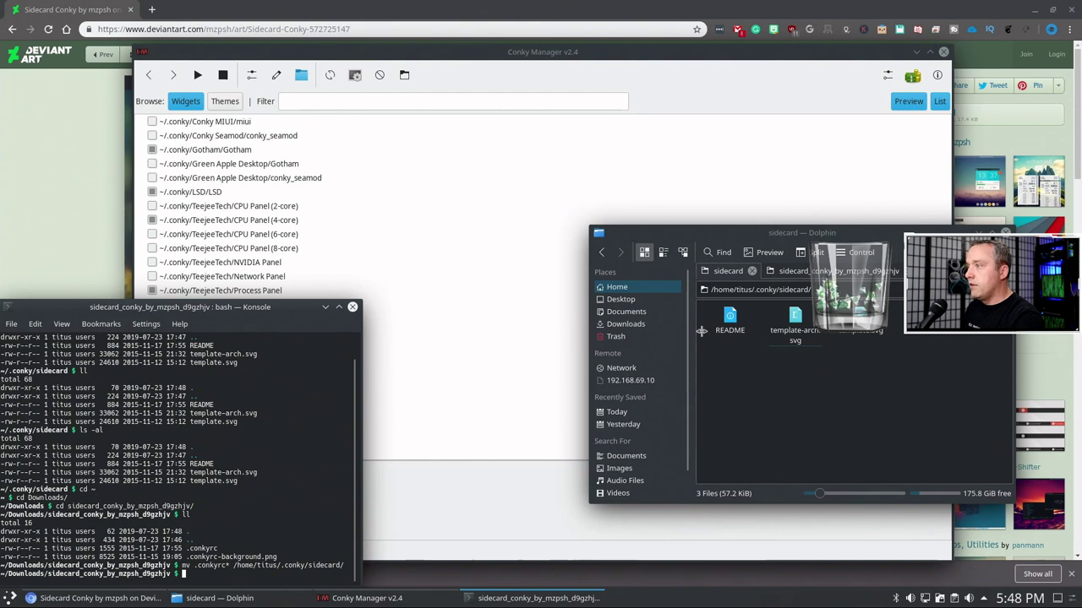
- Open a terminal in the ~/.conky/sidecard folder and list its files to confirm the move
{"action": "left_click", "coordinate": [732, 392]}
{"action": "right_click", "coordinate": [734, 393]}
{"action": "key", "text": "Escape"}
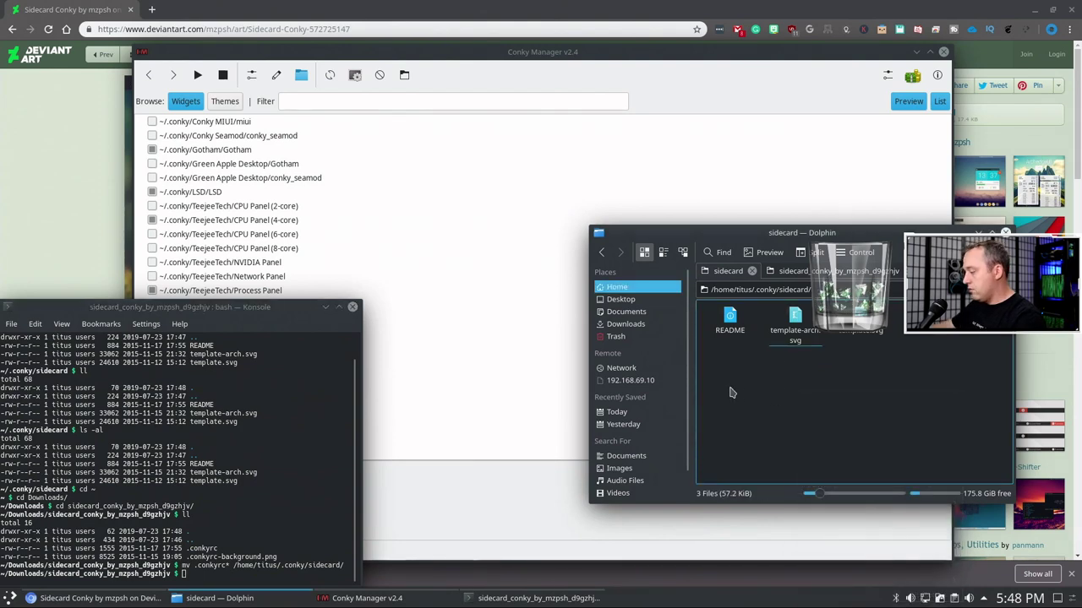
{"action": "key", "text": "shift+F4"}
{"action": "type", "text": "ll"}
{"action": "key", "text": "Return"}
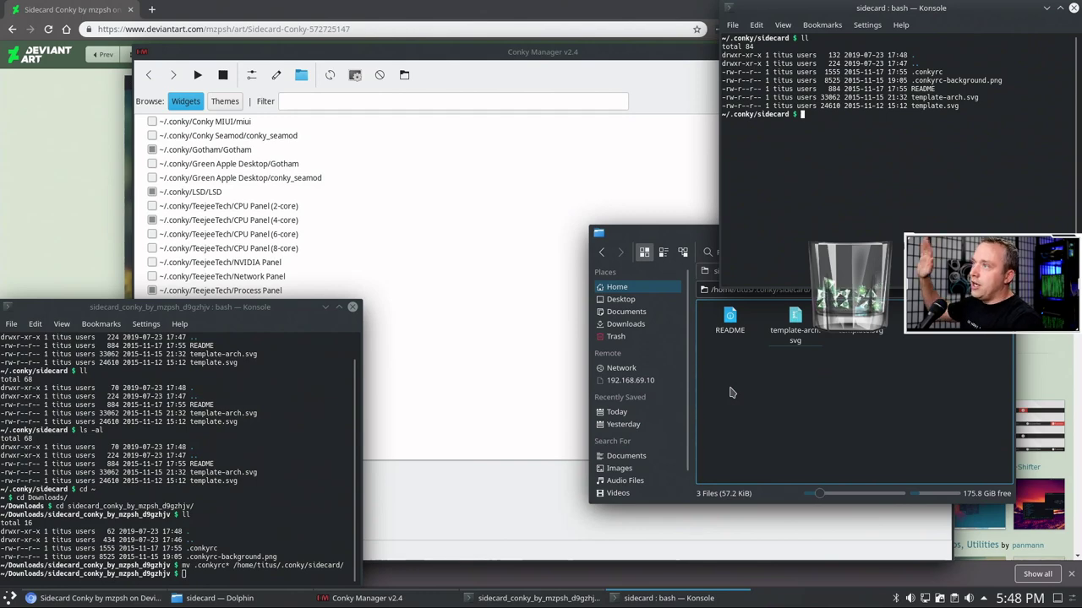
- Close the lower terminal and Dolphin despite its multiple-tabs prompt, then minimize the remaining terminal
{"action": "left_click", "coordinate": [352, 307]}
{"action": "left_click", "coordinate": [870, 422]}
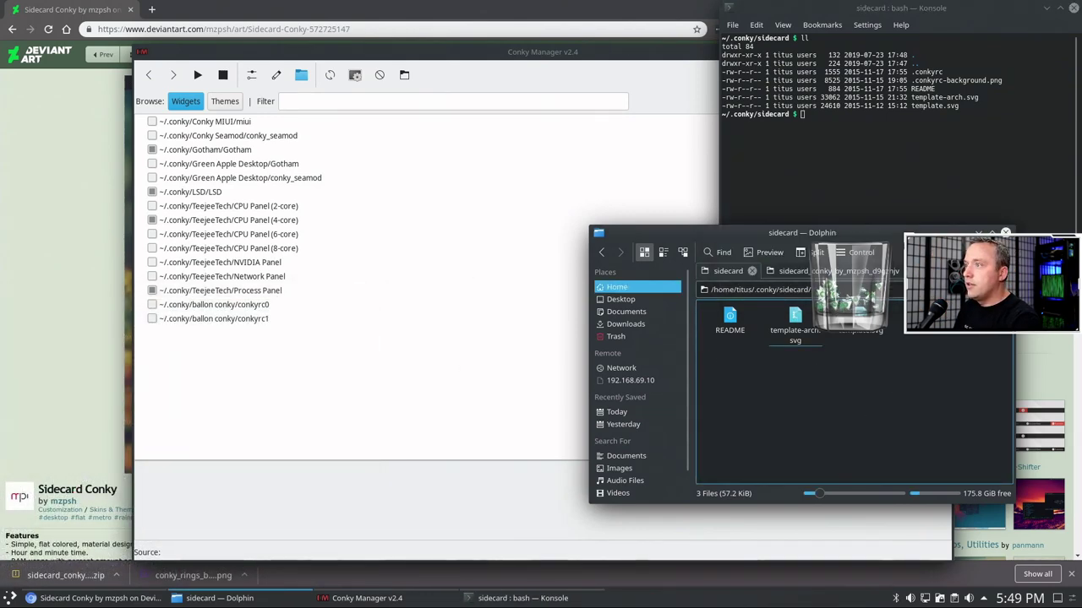
{"action": "left_click", "coordinate": [1004, 233]}
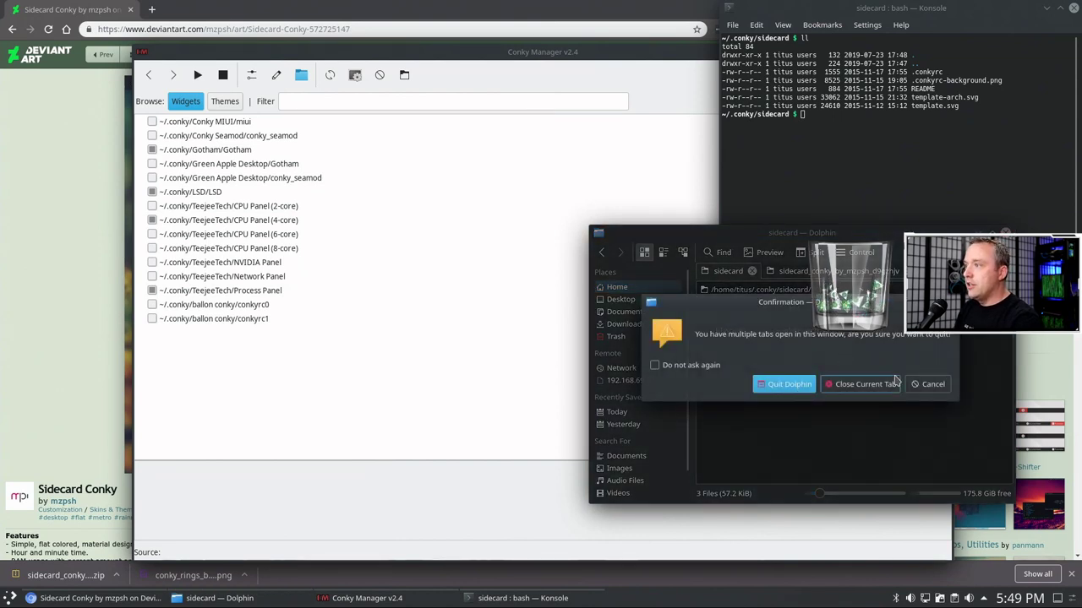
{"action": "left_click", "coordinate": [928, 384]}
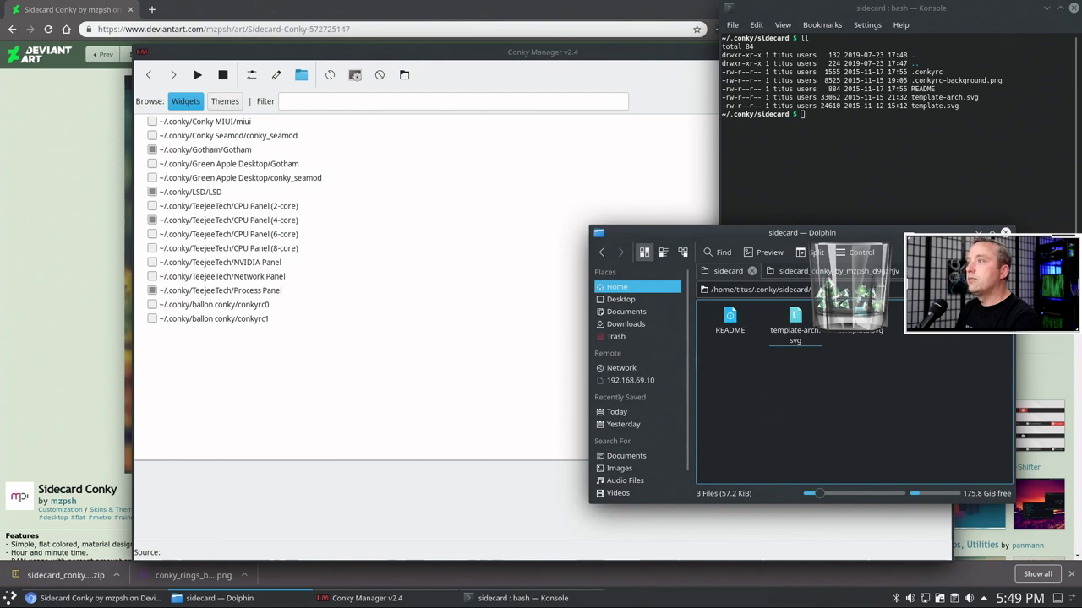
{"action": "left_click", "coordinate": [1005, 232]}
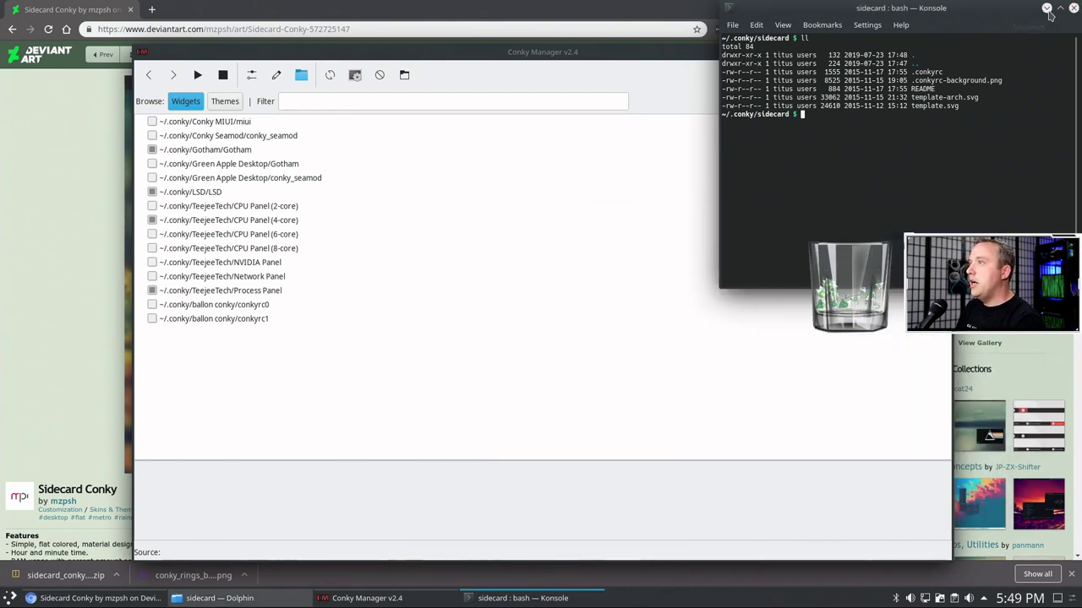
{"action": "left_click", "coordinate": [1047, 7]}
- Start the Conky MIUI widget and run Search for new themes
{"action": "left_click", "coordinate": [414, 374]}
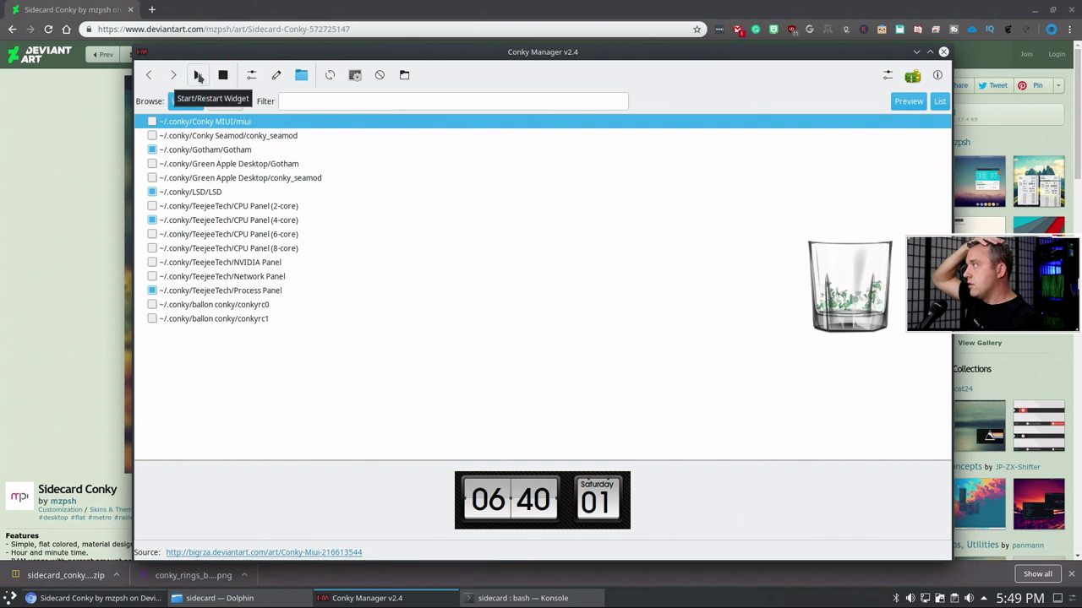
{"action": "left_click", "coordinate": [198, 76]}
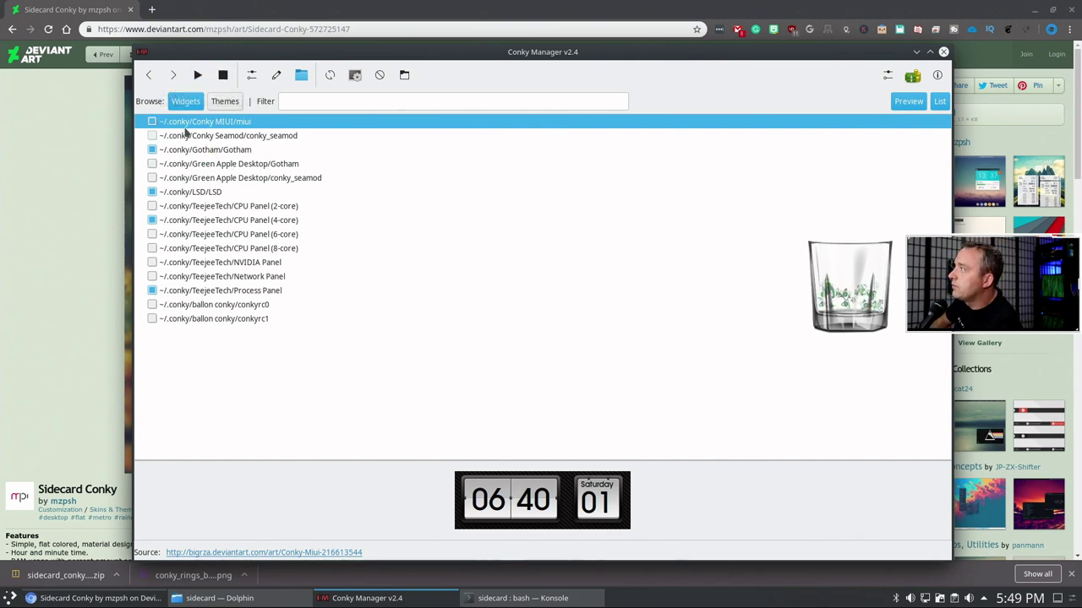
{"action": "key", "text": "End"}
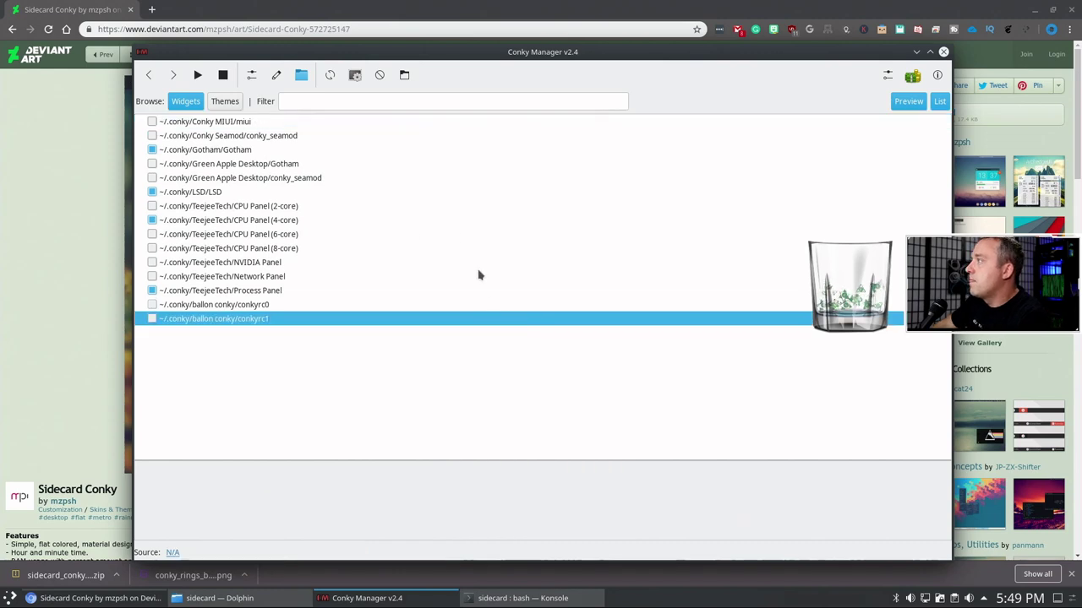
{"action": "left_click", "coordinate": [330, 75]}
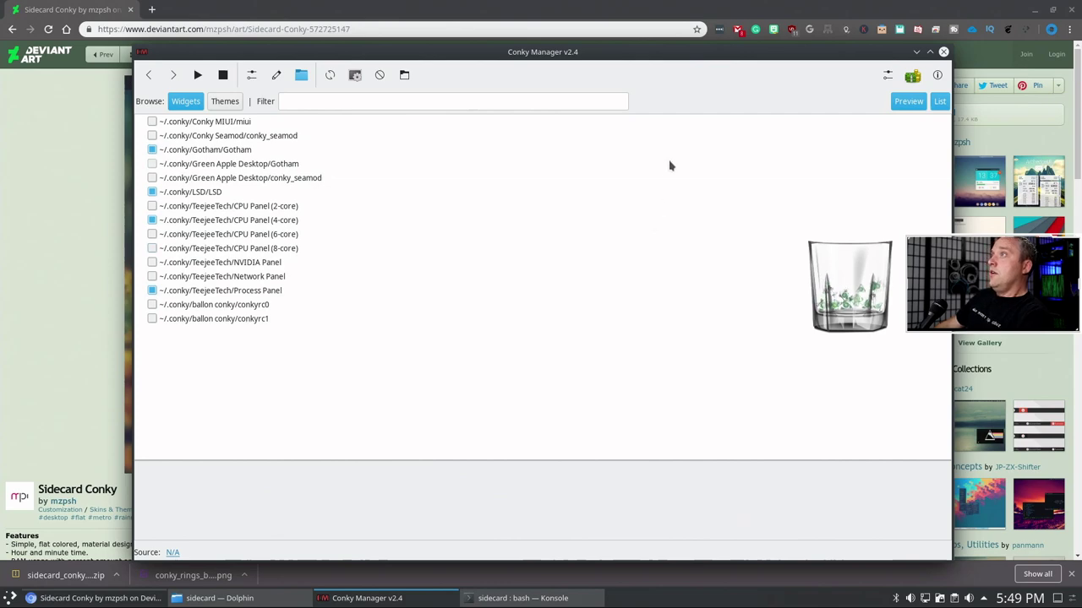
- Close Conky Manager and relaunch it by searching 'conk' in KRunner
{"action": "left_click", "coordinate": [944, 53]}
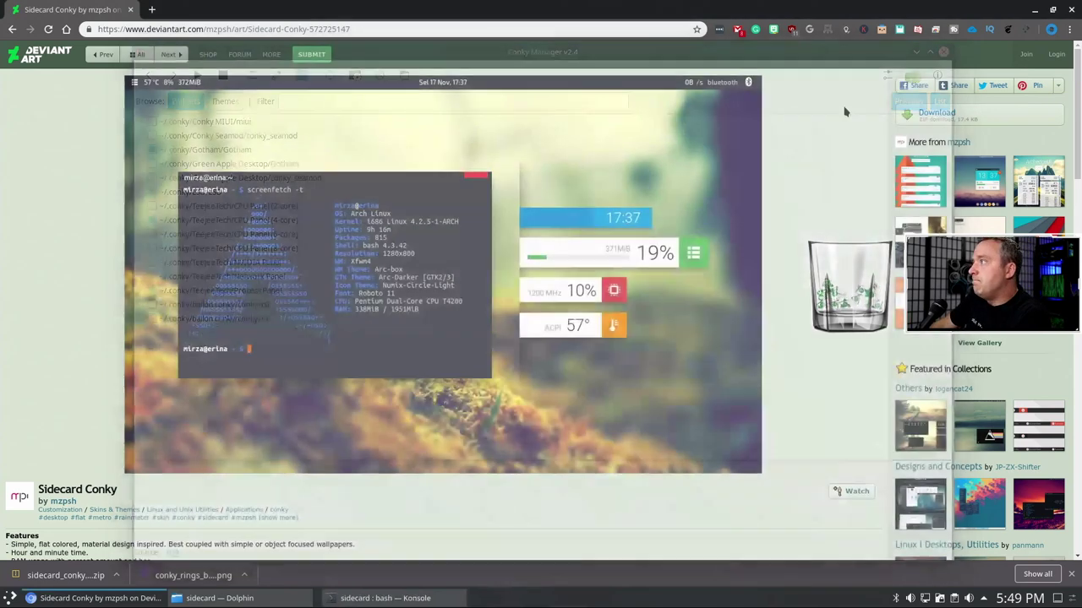
{"action": "key", "text": "alt+space"}
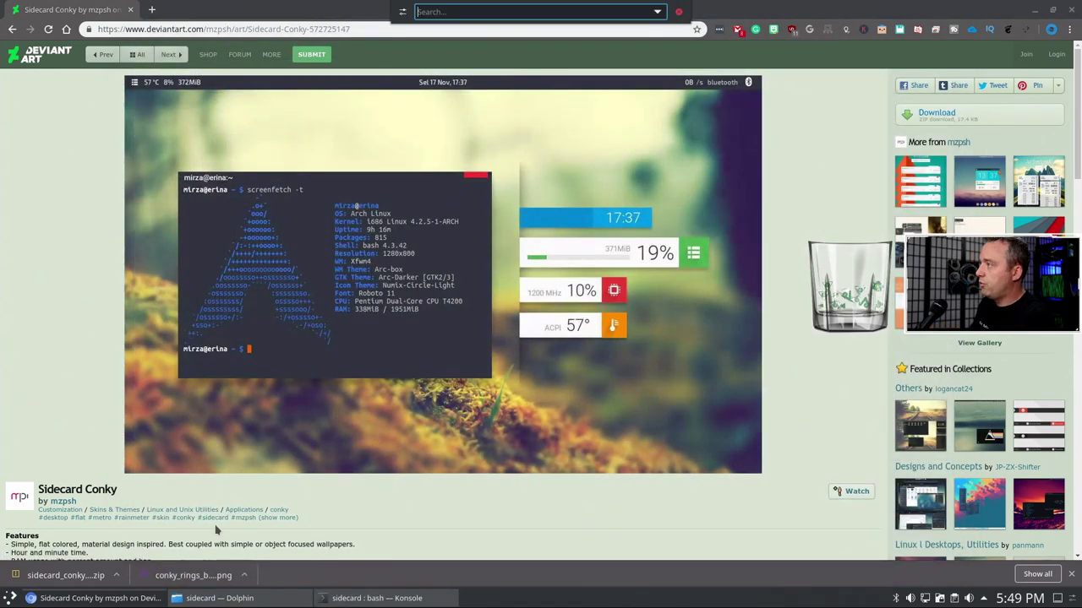
{"action": "type", "text": "conk"}
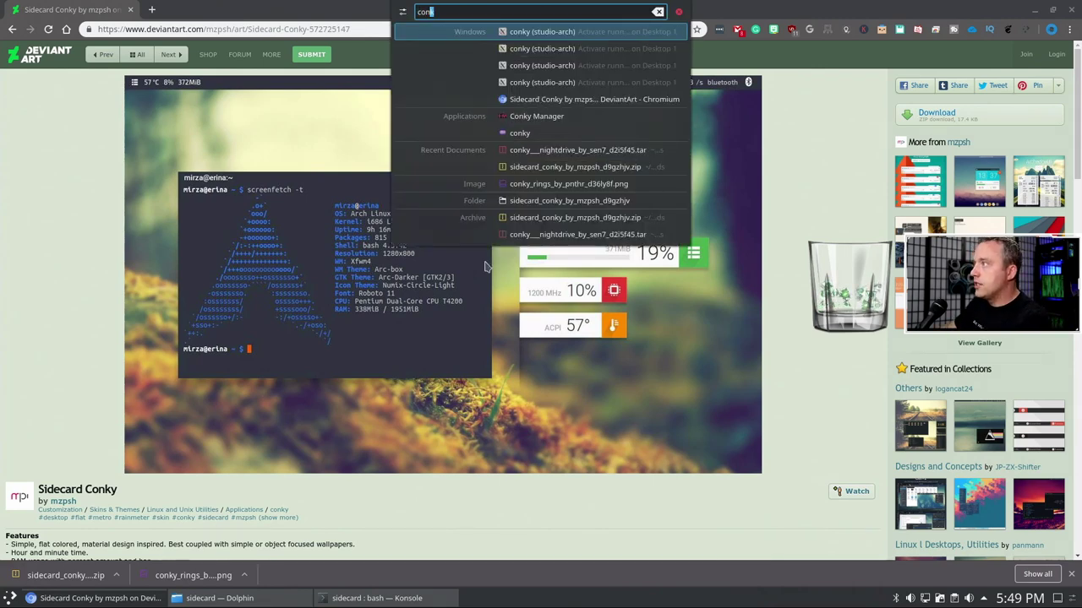
{"action": "left_click", "coordinate": [567, 119]}
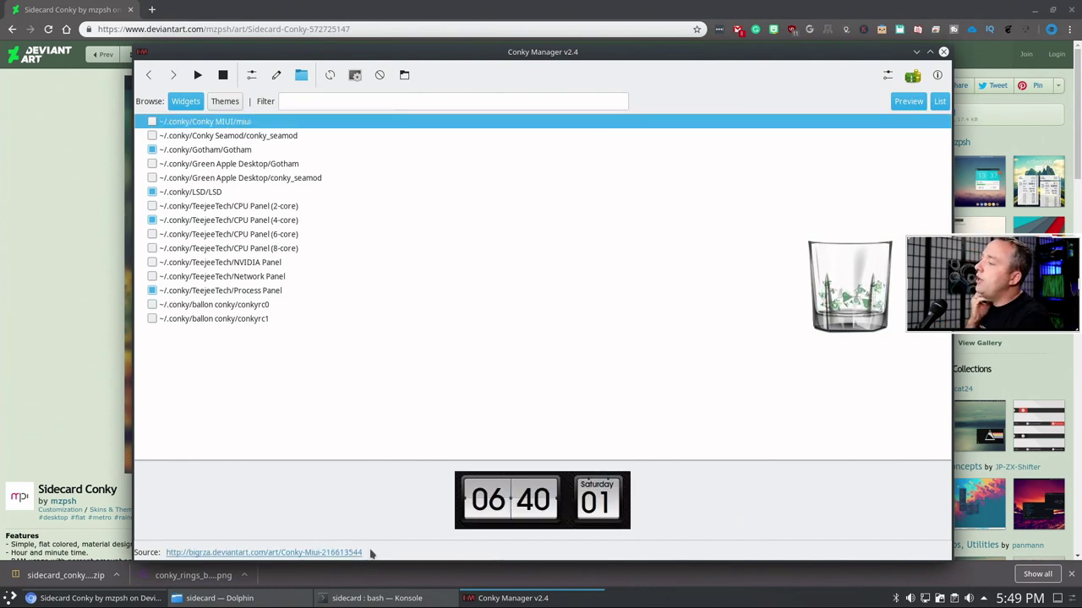
- In the sidecard folder terminal, rename .conkyrc to sidecard
{"action": "left_click", "coordinate": [359, 597]}
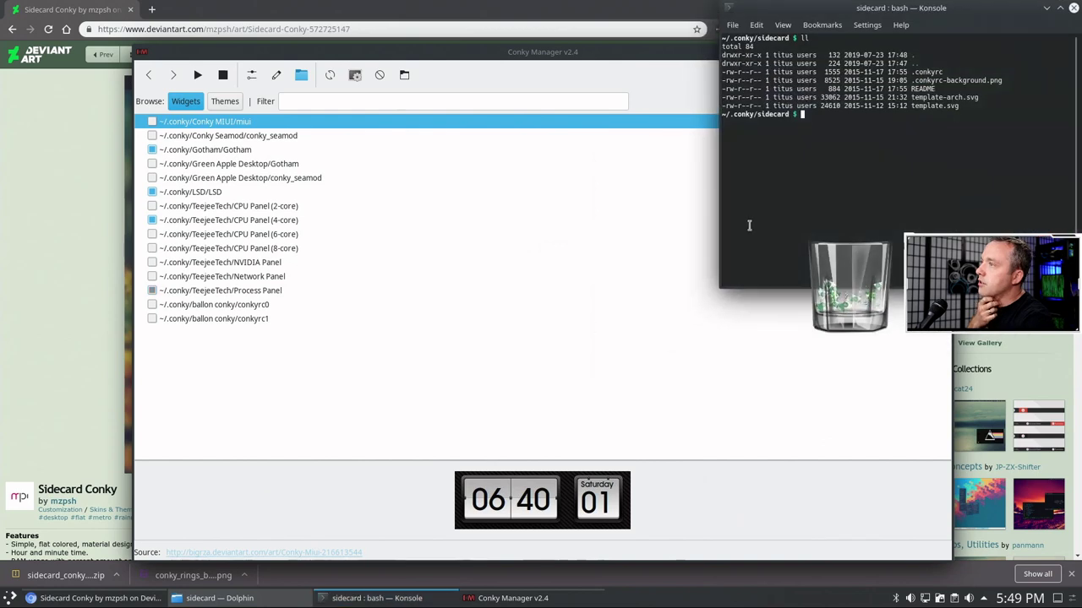
{"action": "type", "text": "l."}
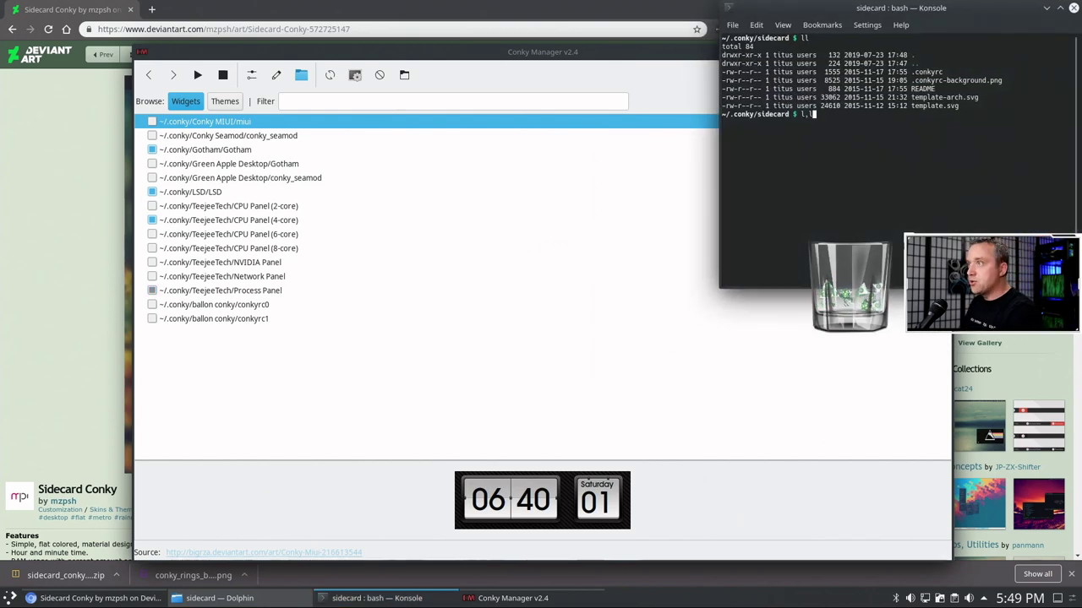
{"action": "type", "text": "ll"}
{"action": "key", "text": "Return"}
{"action": "type", "text": "ll"}
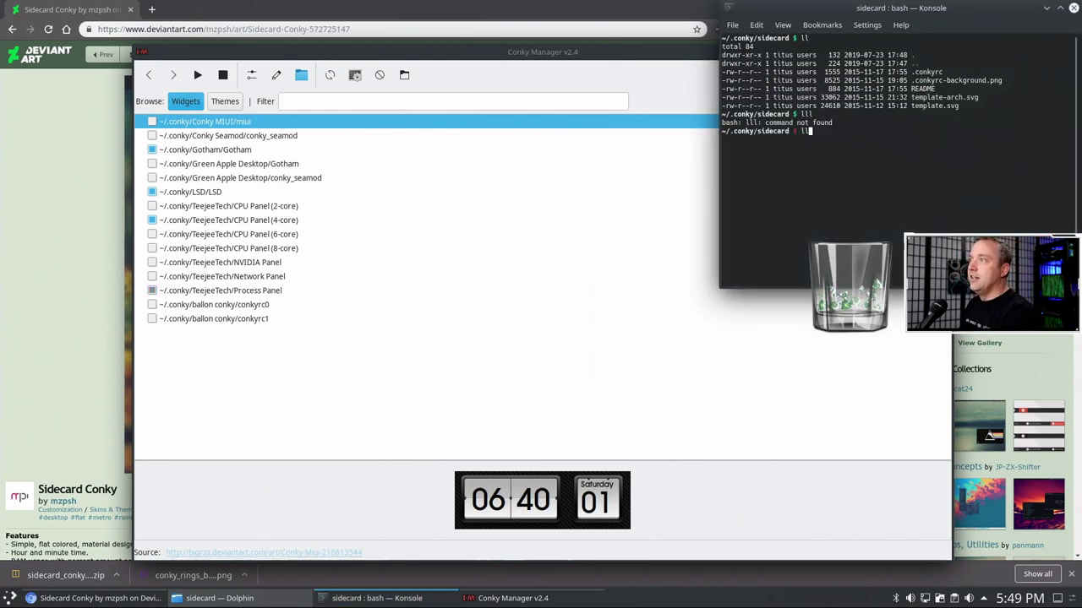
{"action": "key", "text": "Return"}
{"action": "type", "text": "nky/sidecard $ nano .c"}
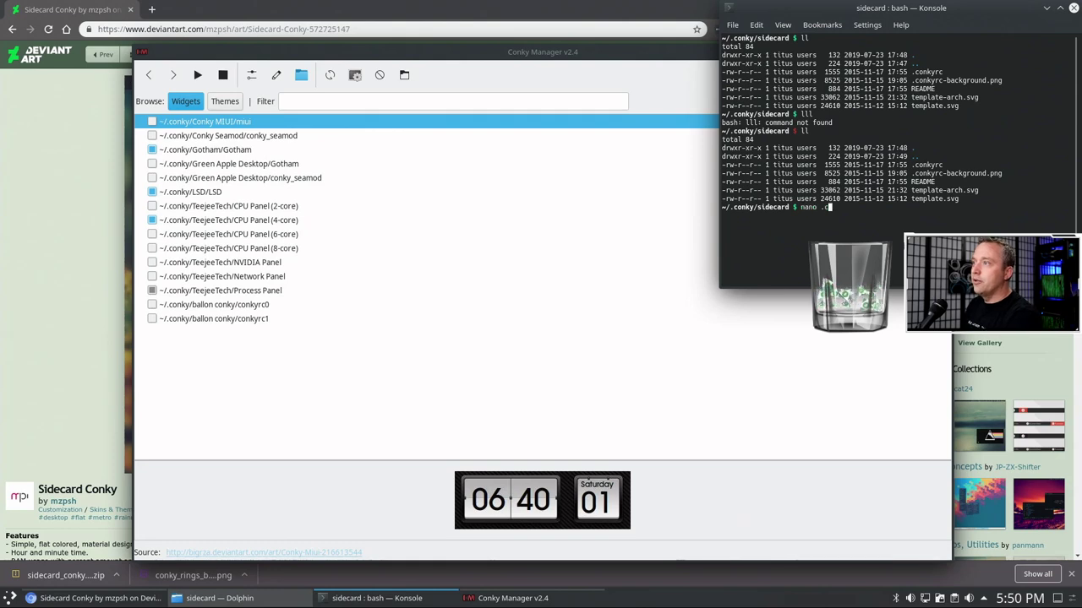
{"action": "key", "text": "BackSpace"}
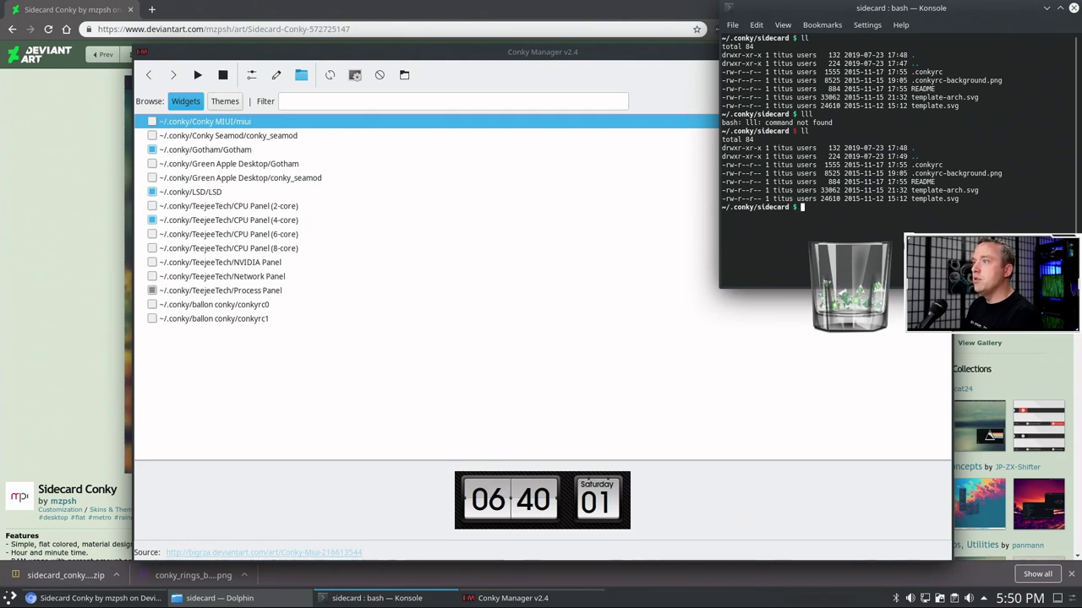
{"action": "type", "text": "mv"}
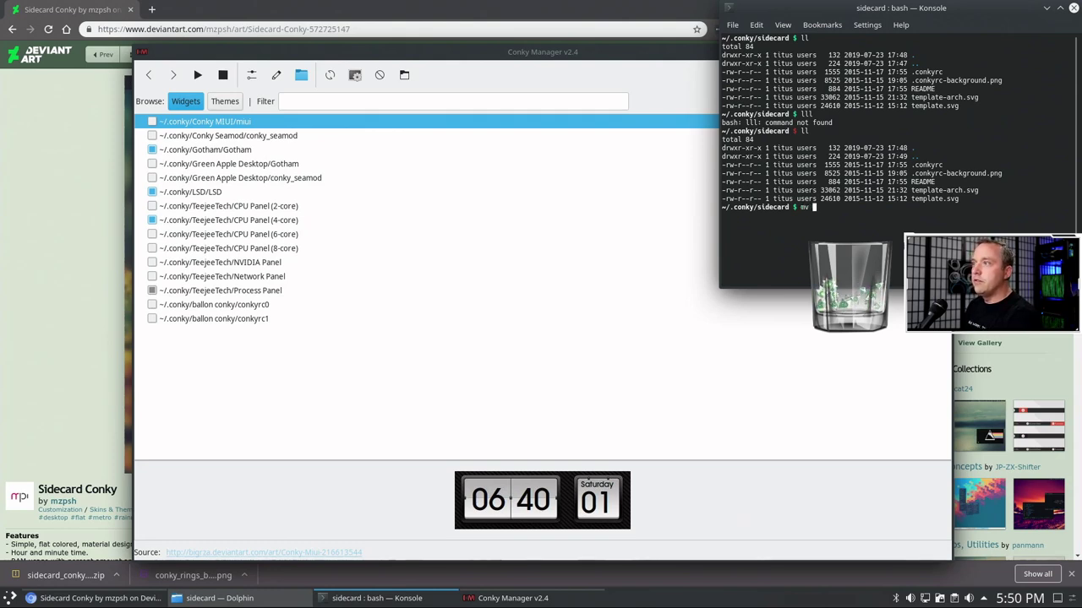
{"action": "type", "text": " con"}
{"action": "key", "text": "BackSpace"}
{"action": "key", "text": "BackSpace"}
{"action": "key", "text": "BackSpace"}
{"action": "type", "text": ".conkyrc "}
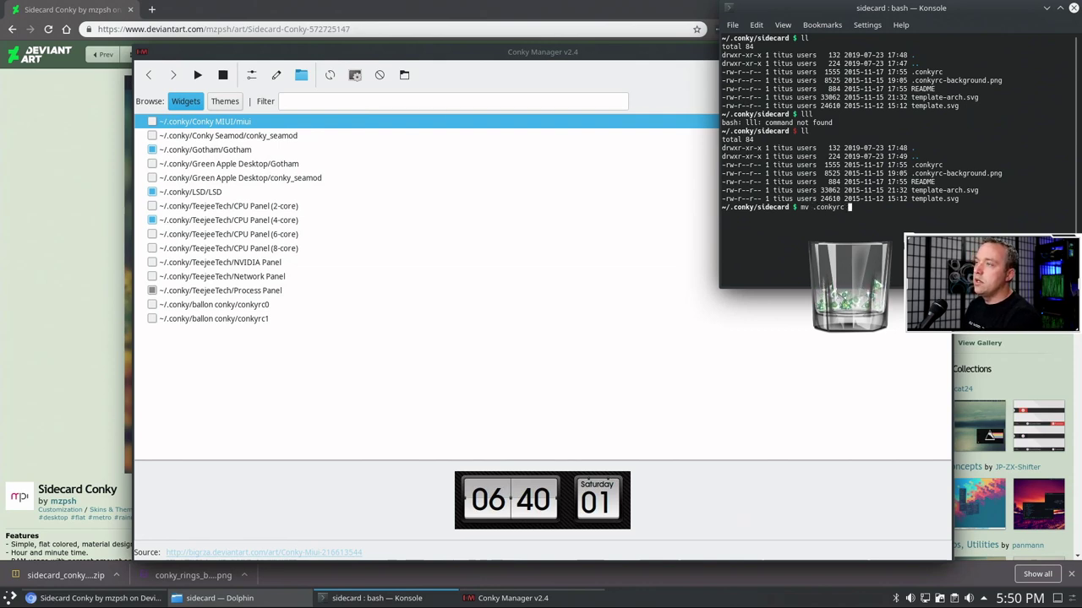
{"action": "type", "text": "sidecard"}
{"action": "key", "text": "Return"}
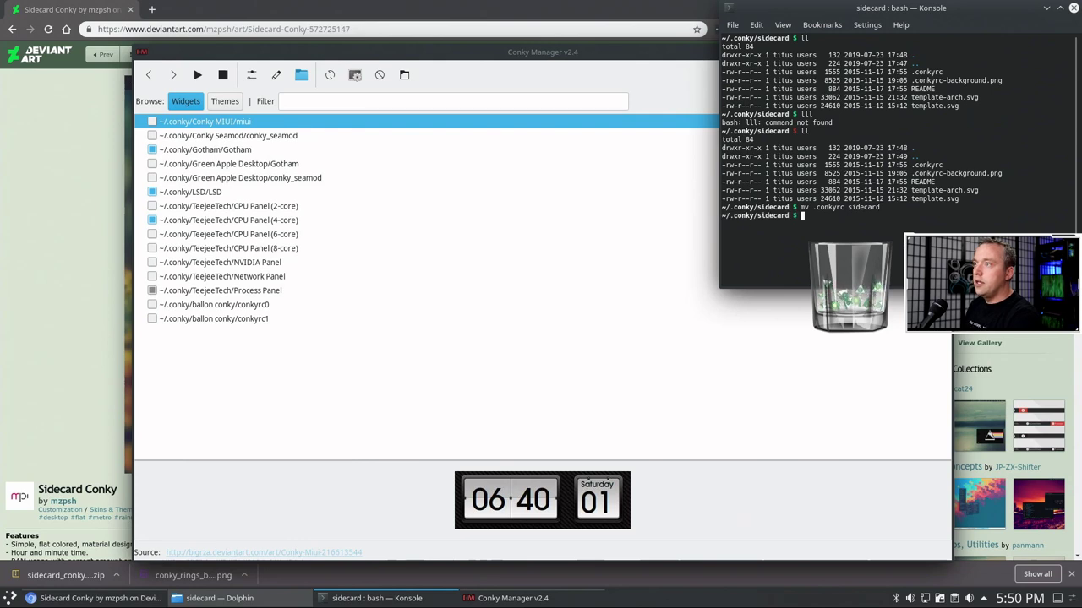
- Rename .conkyrc-background.png to sidecard-background.png, confirm with ll, and exit the terminal
{"action": "type", "text": "mv .conkyrc-background.png "}
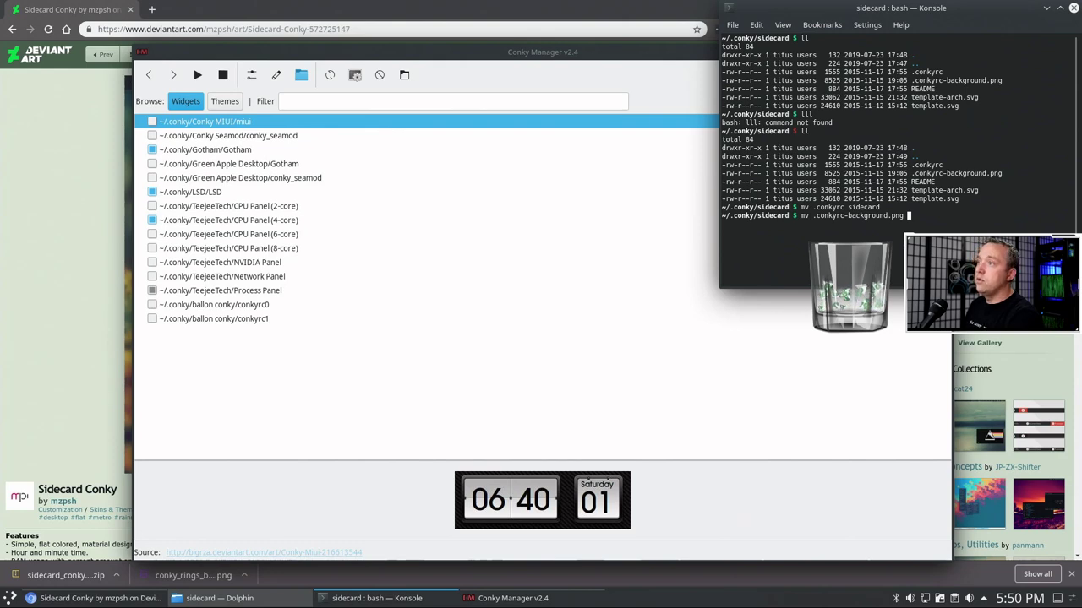
{"action": "type", "text": "conky"}
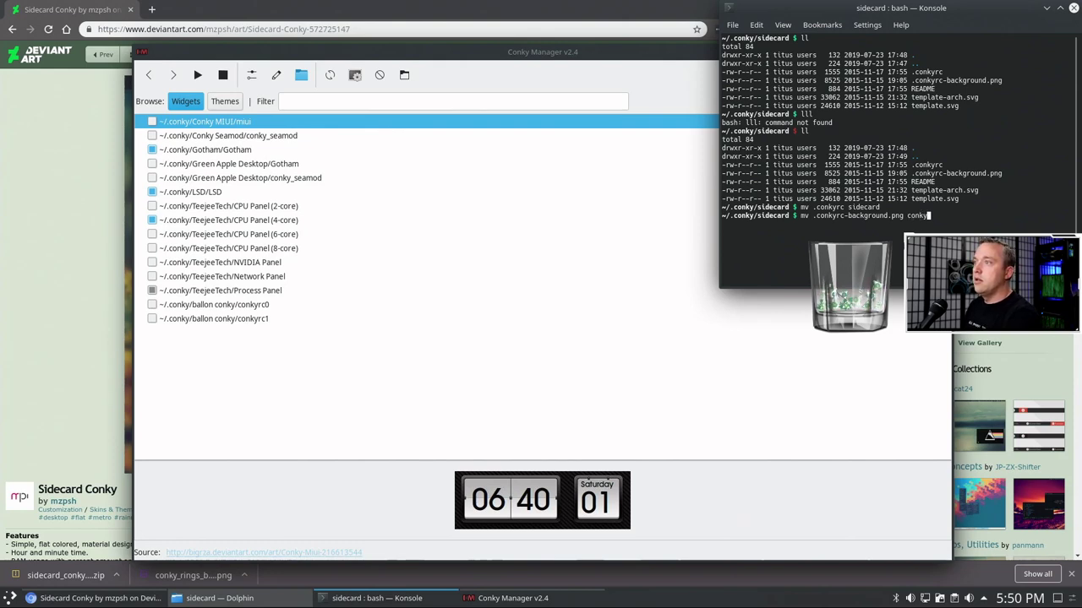
{"action": "key", "text": "BackSpace"}
{"action": "key", "text": "BackSpace"}
{"action": "key", "text": "BackSpace"}
{"action": "key", "text": "BackSpace"}
{"action": "key", "text": "BackSpace"}
{"action": "type", "text": "sidecard-backgrou"}
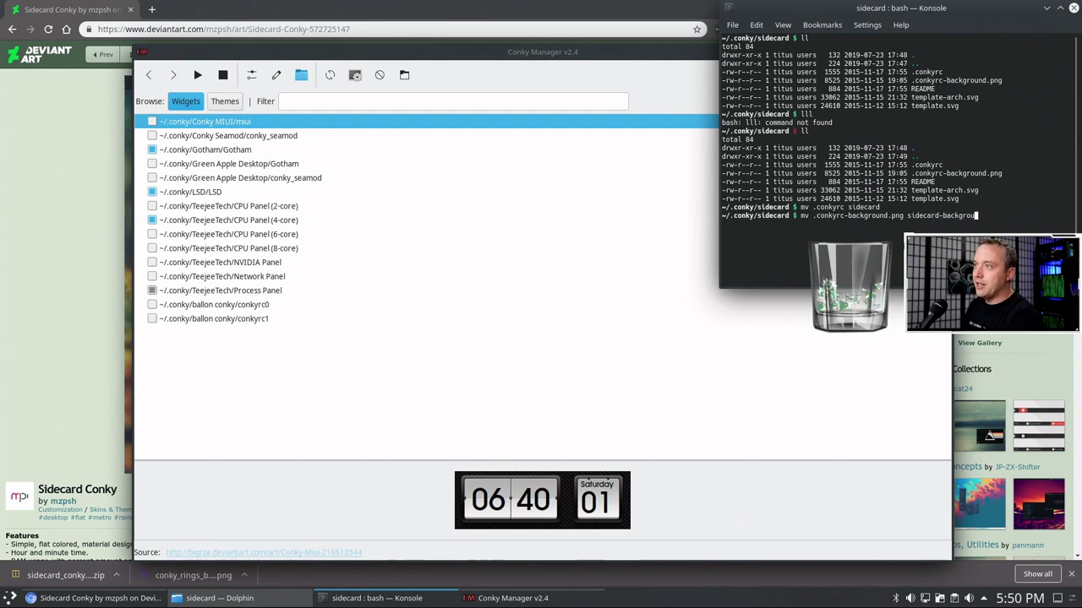
{"action": "type", "text": "nd.png"}
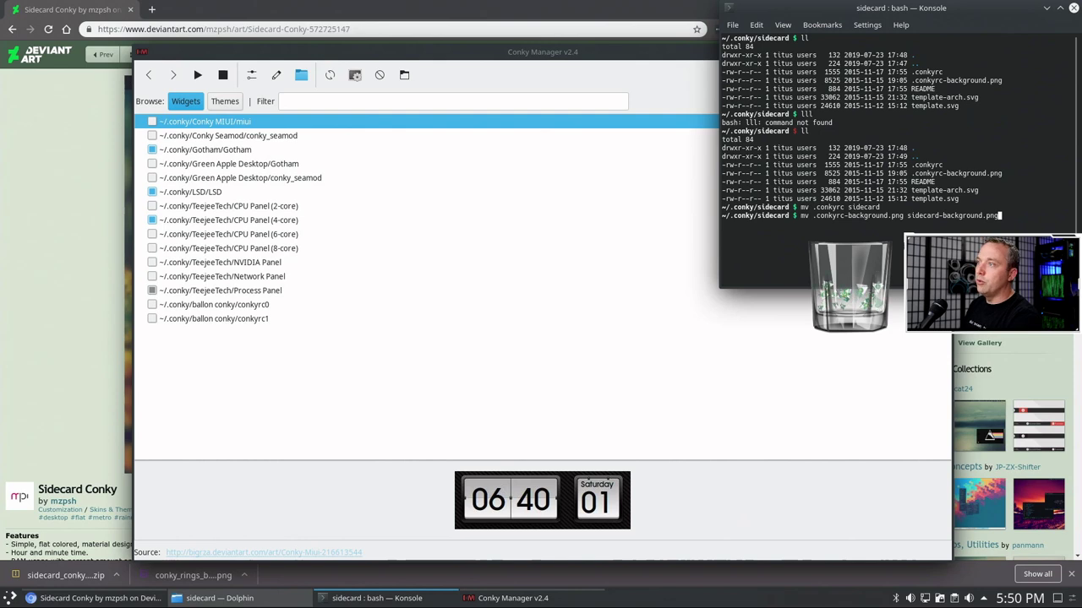
{"action": "key", "text": "Return"}
{"action": "type", "text": "ll"}
{"action": "key", "text": "Return"}
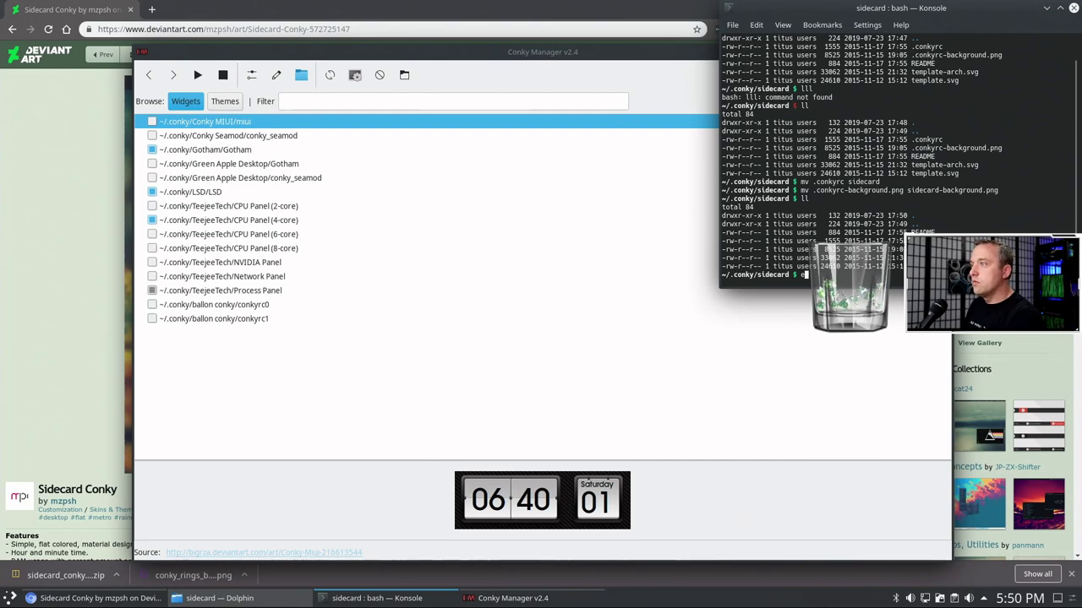
{"action": "type", "text": "it"}
{"action": "key", "text": "Return"}
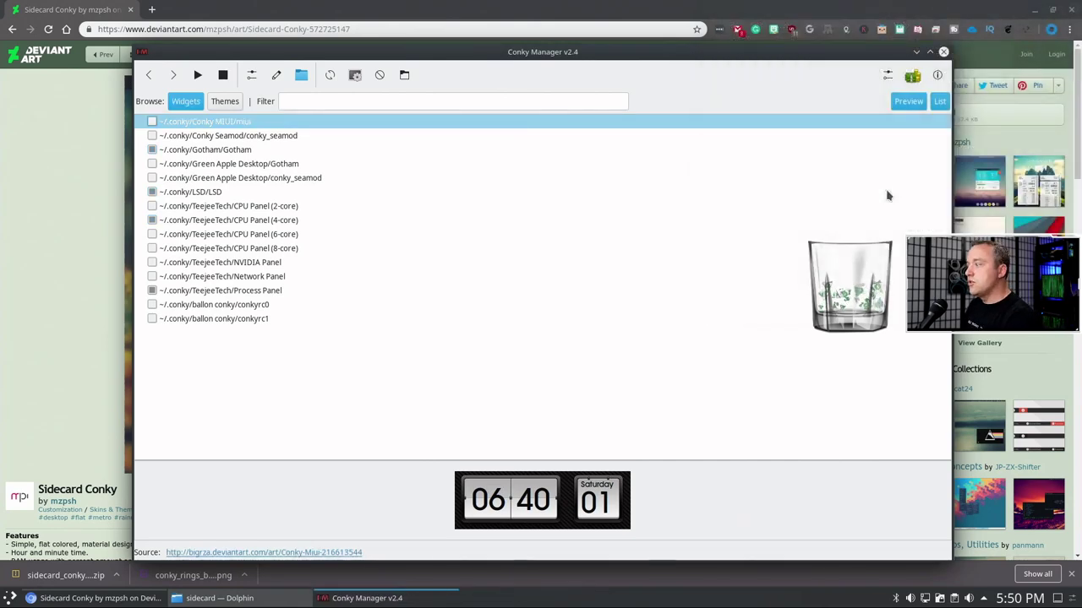
- Open the renamed sidecard config file from Dolphin in Kate
{"action": "left_click", "coordinate": [266, 602]}
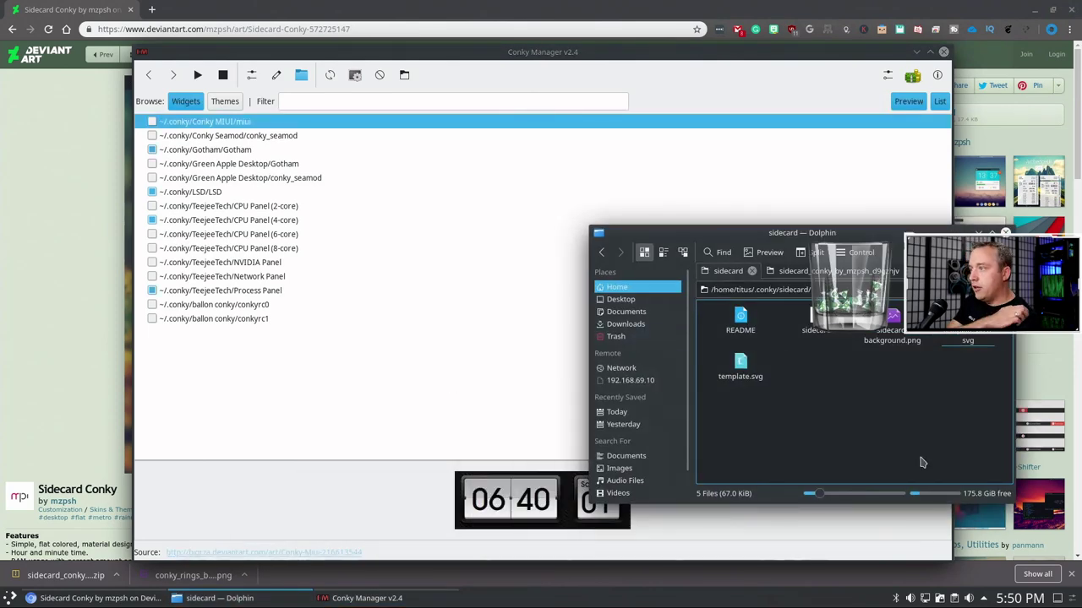
{"action": "double_click", "coordinate": [813, 332]}
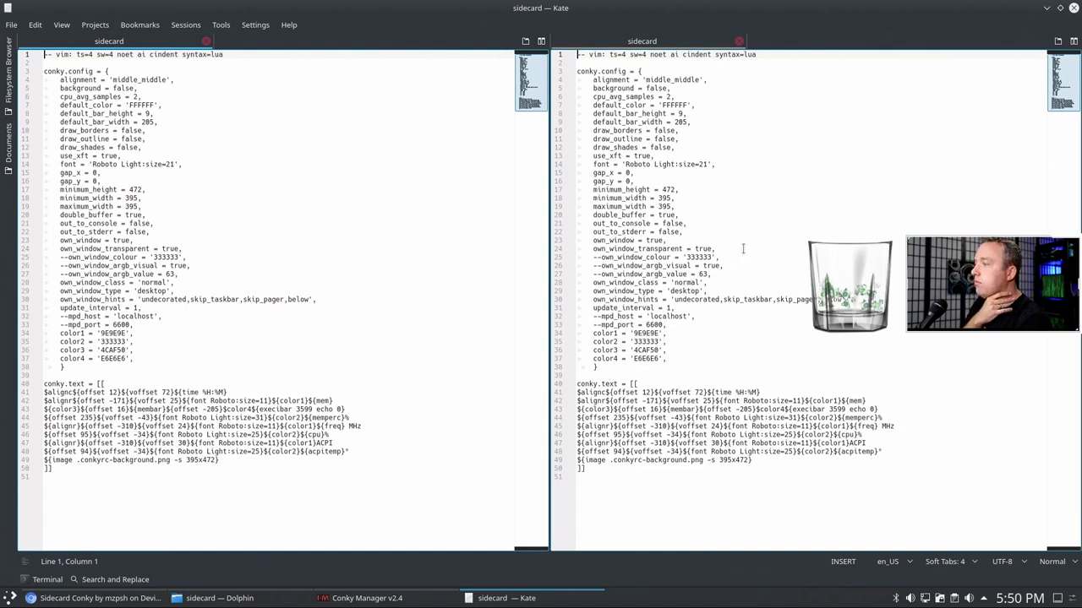
- On line 49, replace .conkyrc with sidecar in the image file name, save, and close Kate
{"action": "left_click", "coordinate": [620, 461]}
{"action": "left_click_drag", "start_coordinate": [611, 460], "coordinate": [634, 460]}
{"action": "type", "text": "sidecar"}
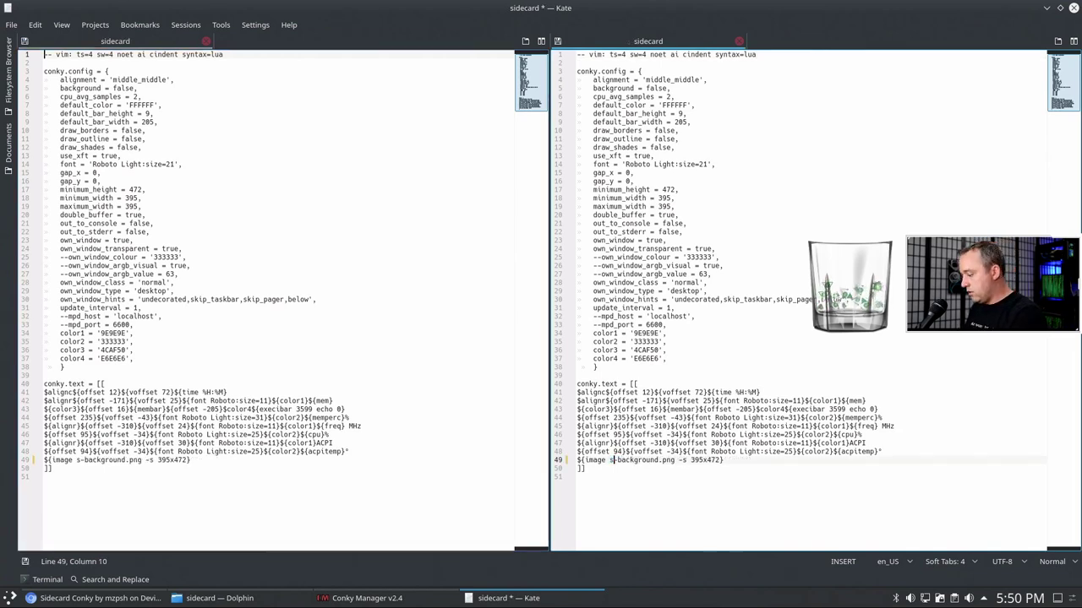
{"action": "left_click", "coordinate": [697, 471]}
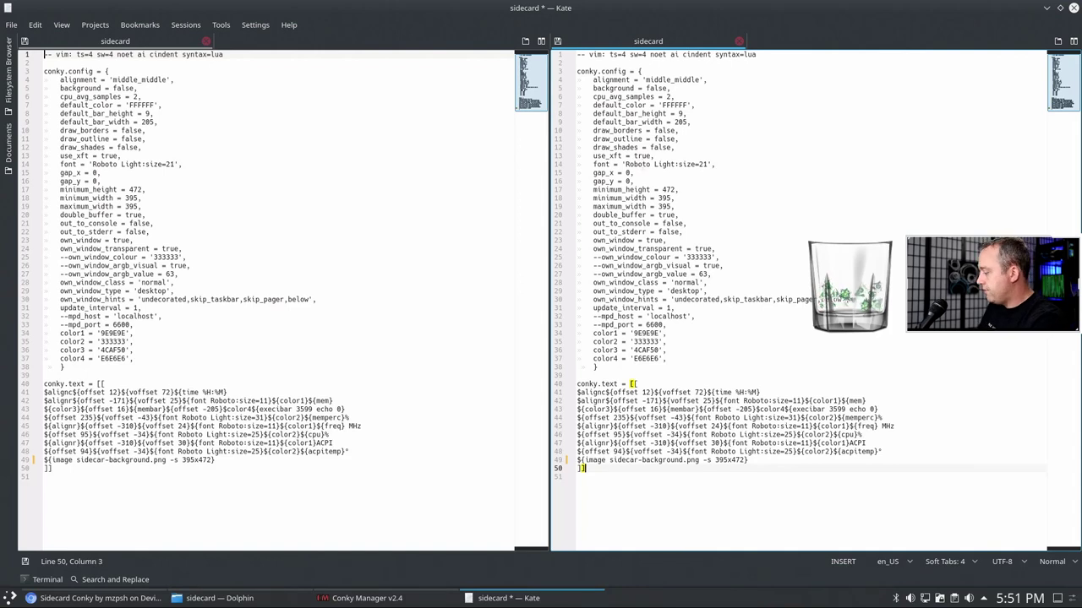
{"action": "key", "text": "ctrl+s"}
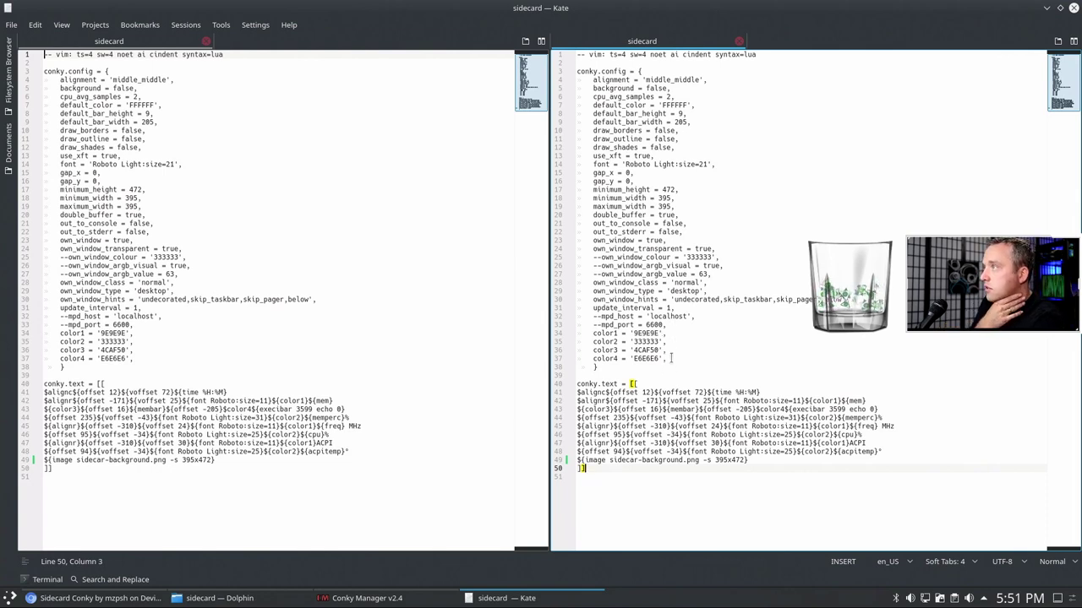
{"action": "left_click", "coordinate": [674, 383]}
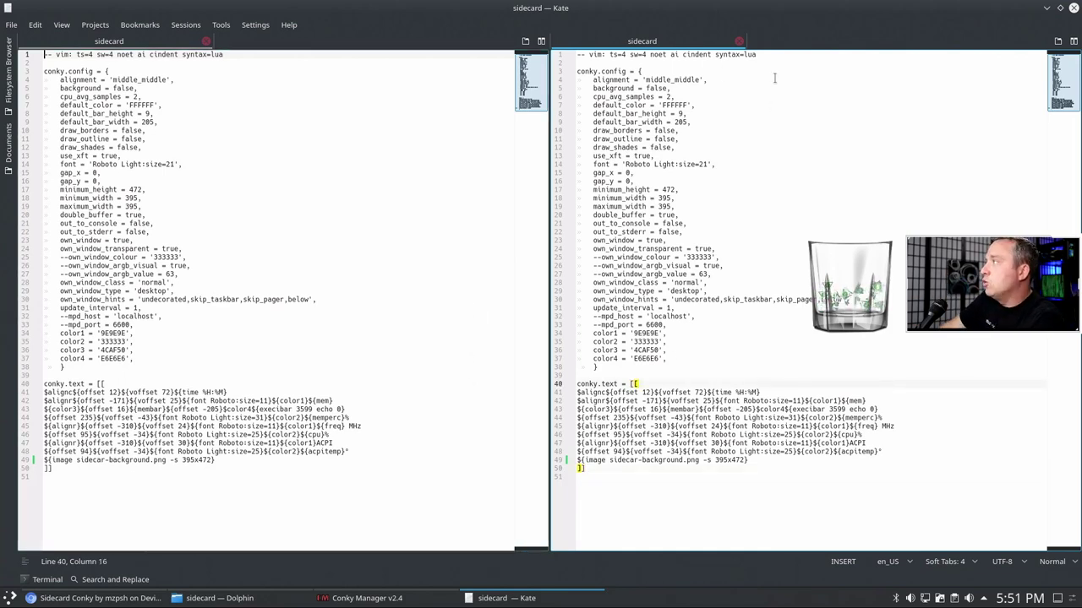
{"action": "left_click", "coordinate": [1074, 7]}
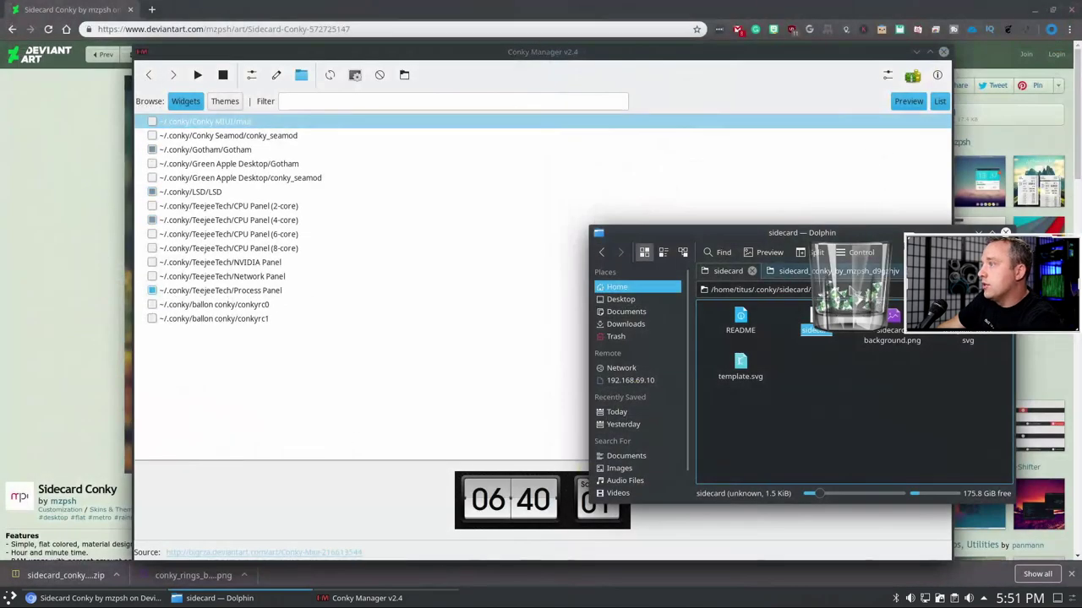
- Reopen the sidecard file in Kate via Open with, then switch between Kate and Dolphin
{"action": "left_click", "coordinate": [330, 75]}
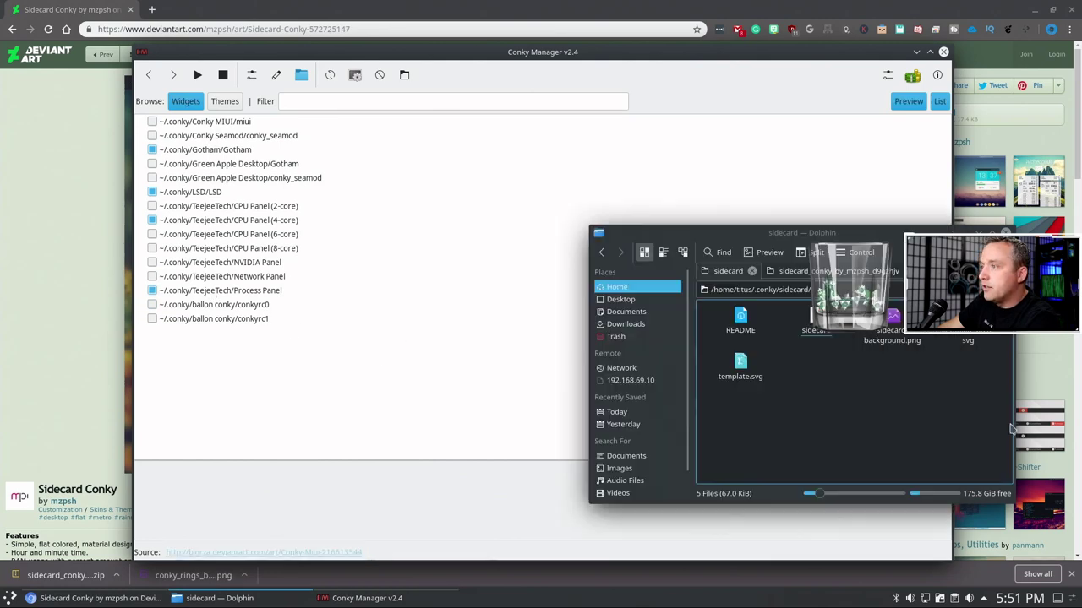
{"action": "left_click", "coordinate": [980, 461]}
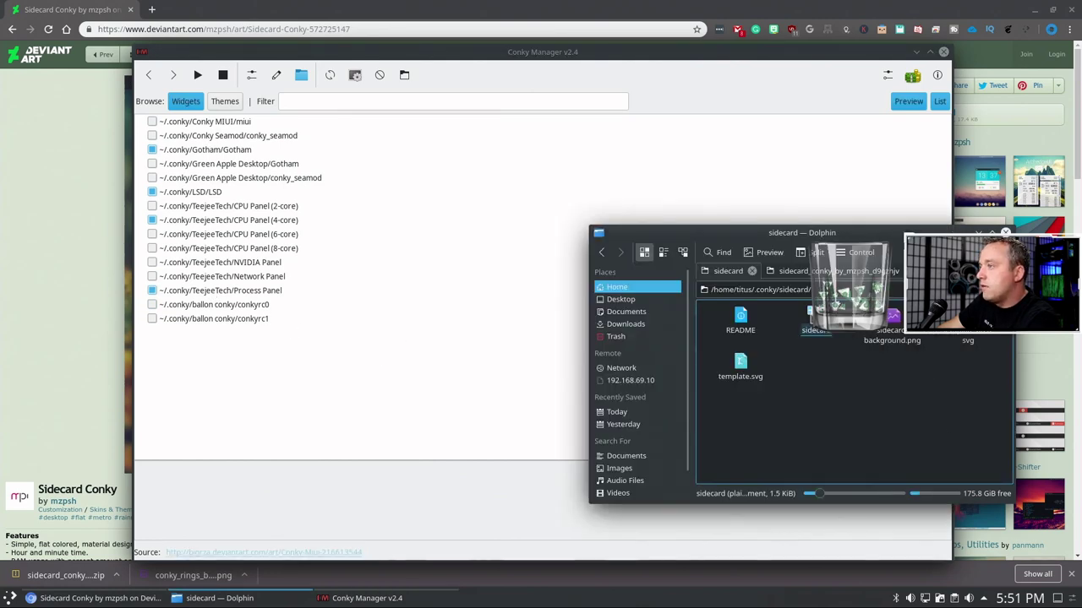
{"action": "right_click", "coordinate": [820, 328]}
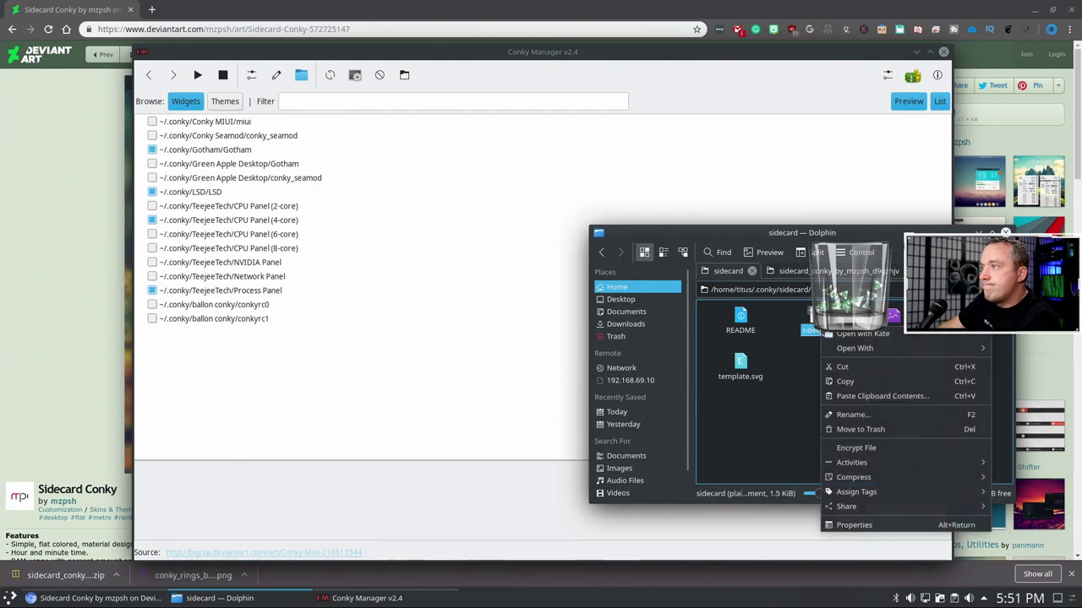
{"action": "left_click", "coordinate": [853, 335]}
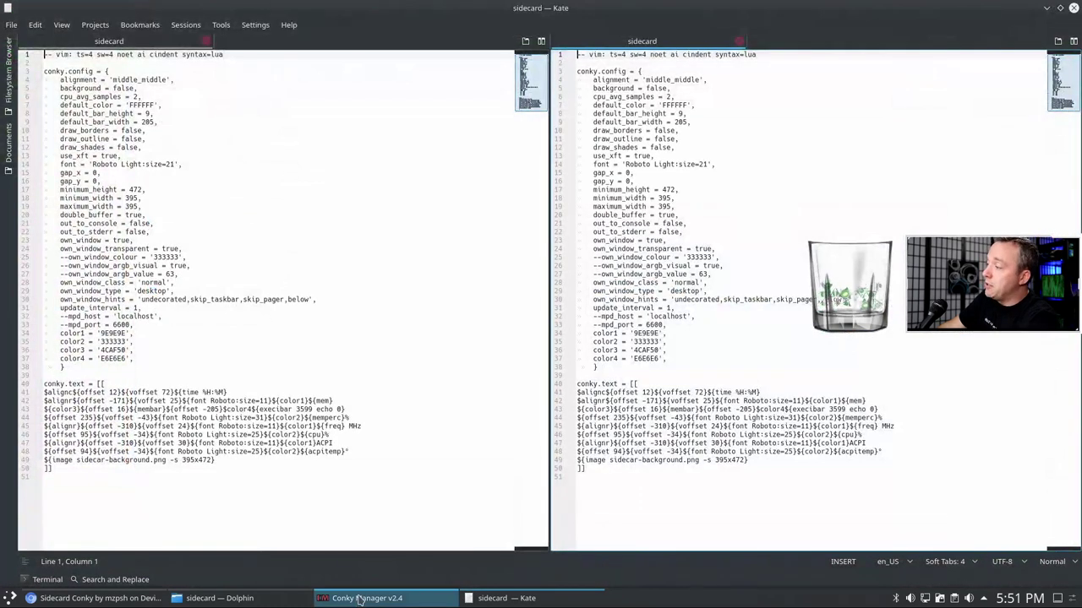
{"action": "left_click", "coordinate": [360, 598]}
{"action": "left_click", "coordinate": [213, 598]}
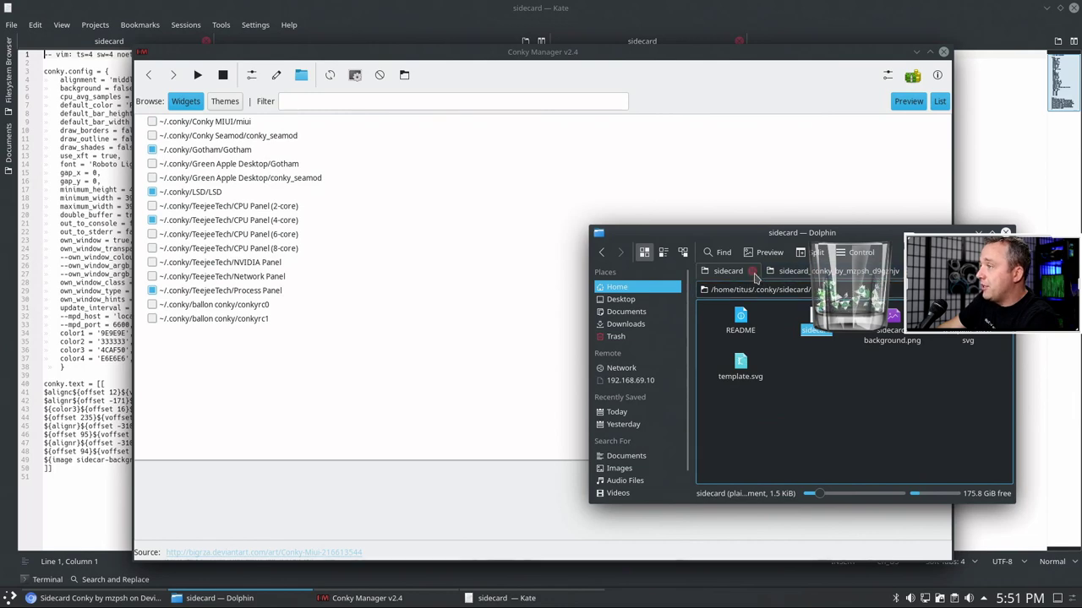
{"action": "left_click", "coordinate": [437, 19]}
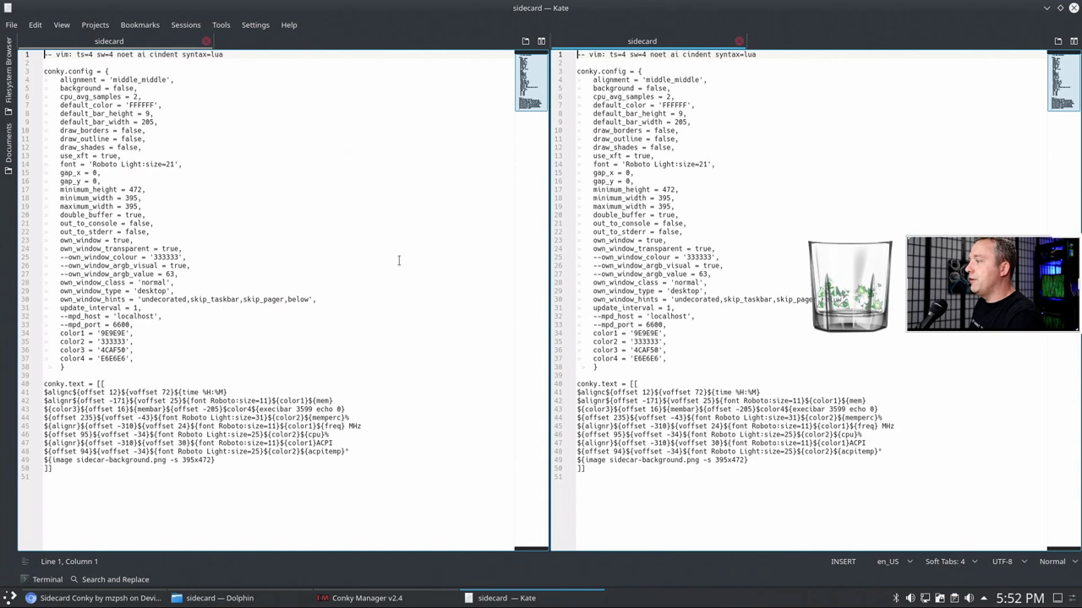
{"action": "left_click", "coordinate": [199, 598]}
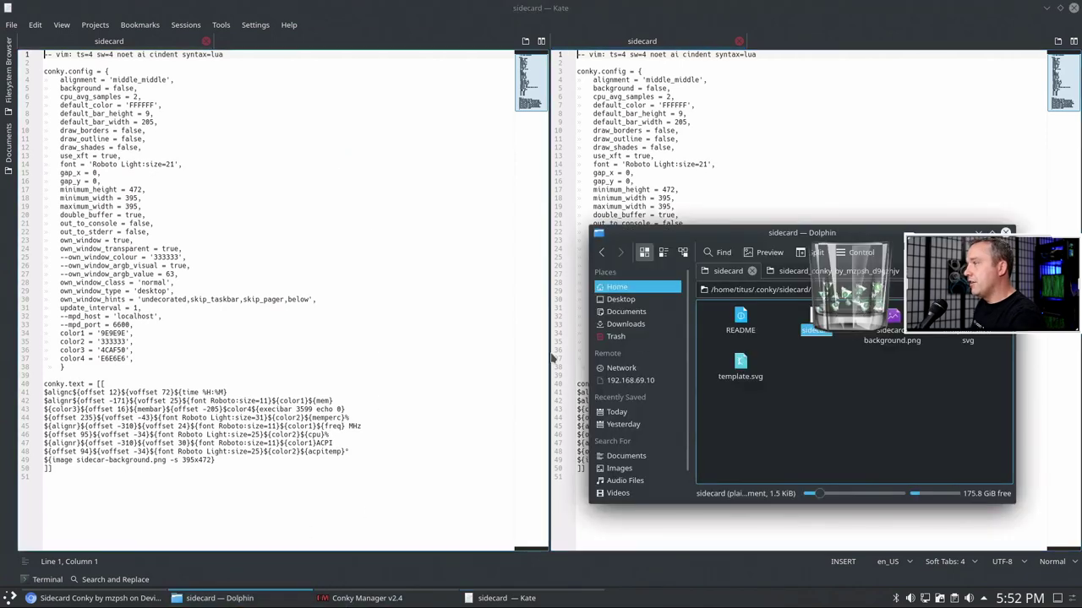
- Go back to Downloads and open the sidecard_conky zip archive in Ark
{"action": "left_click", "coordinate": [625, 324]}
{"action": "left_click", "coordinate": [743, 318]}
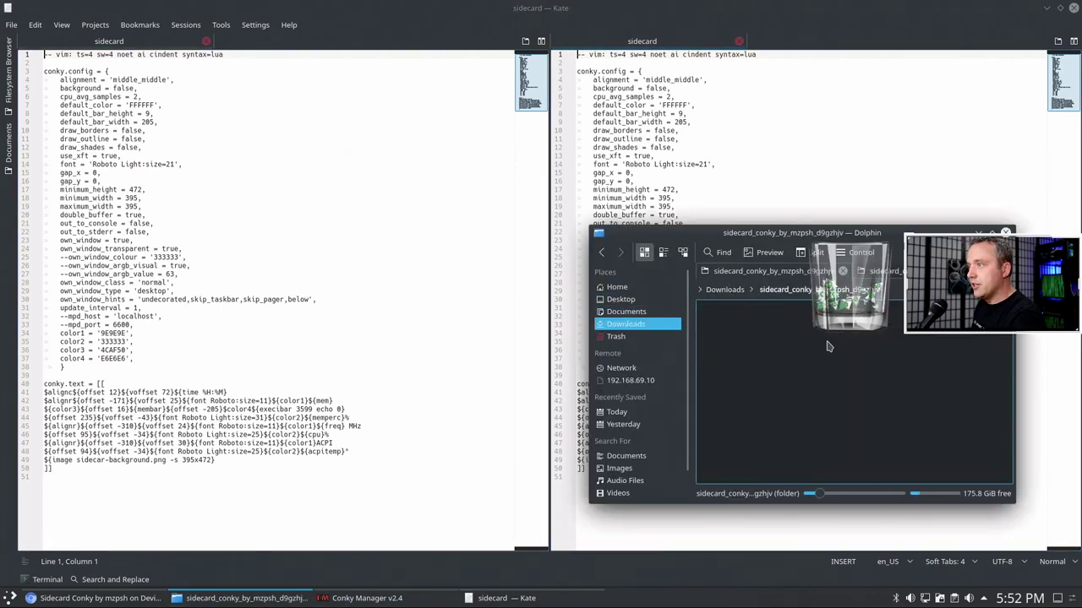
{"action": "key", "text": "BackSpace"}
{"action": "left_click", "coordinate": [925, 414]}
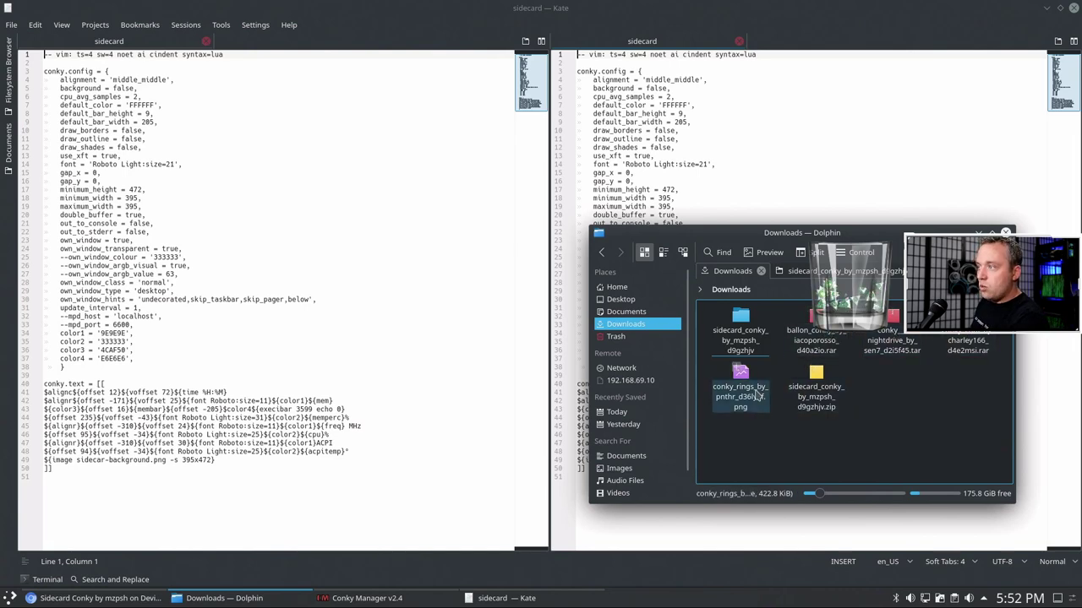
{"action": "left_click", "coordinate": [824, 391]}
{"action": "double_click", "coordinate": [824, 391]}
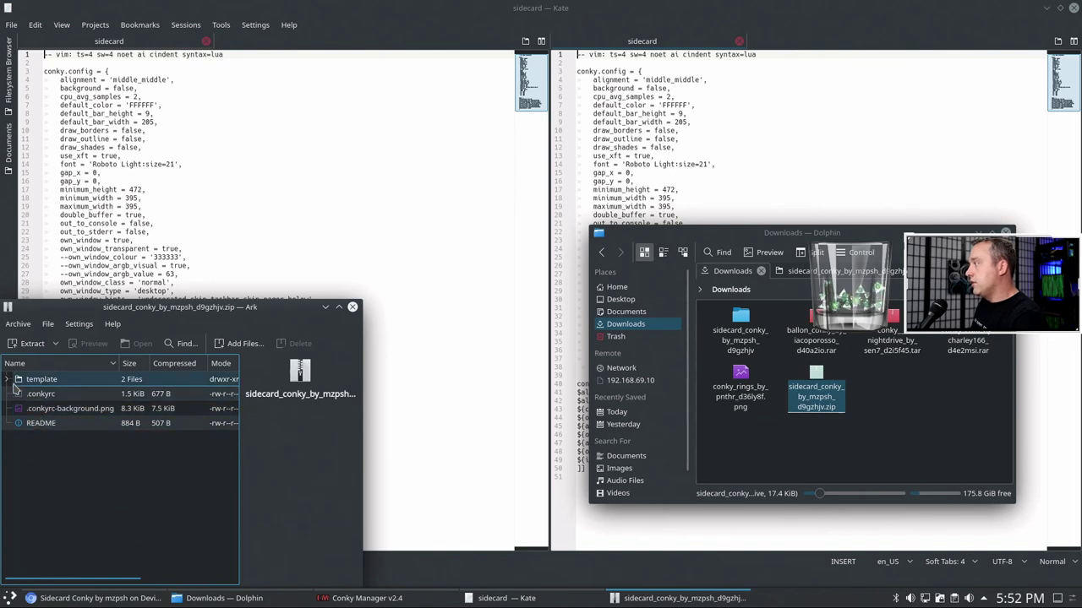
{"action": "double_click", "coordinate": [41, 380]}
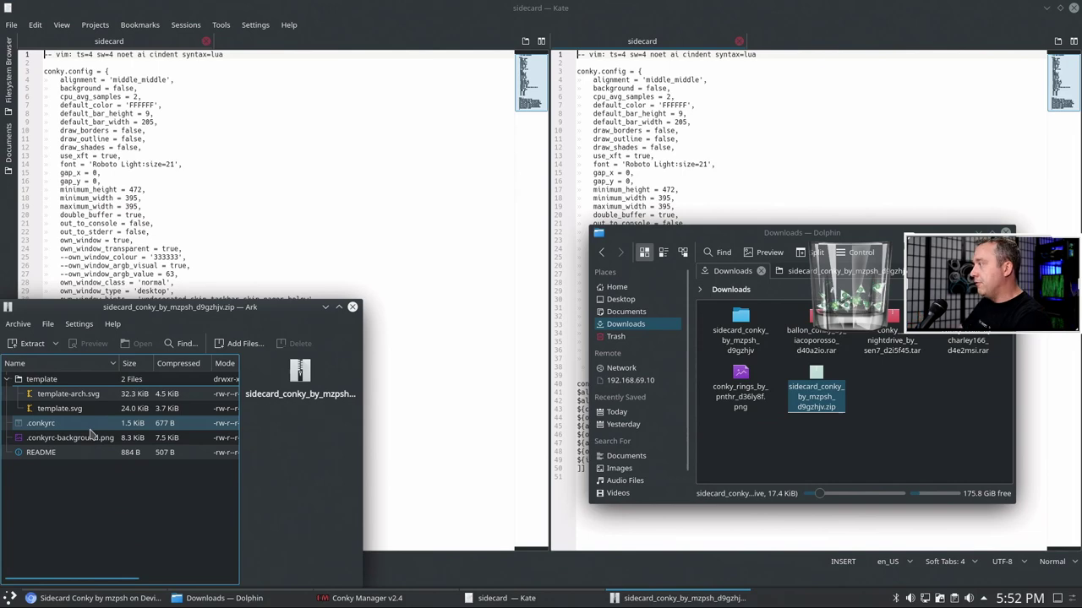
{"action": "left_click", "coordinate": [353, 307]}
{"action": "left_click", "coordinate": [890, 438]}
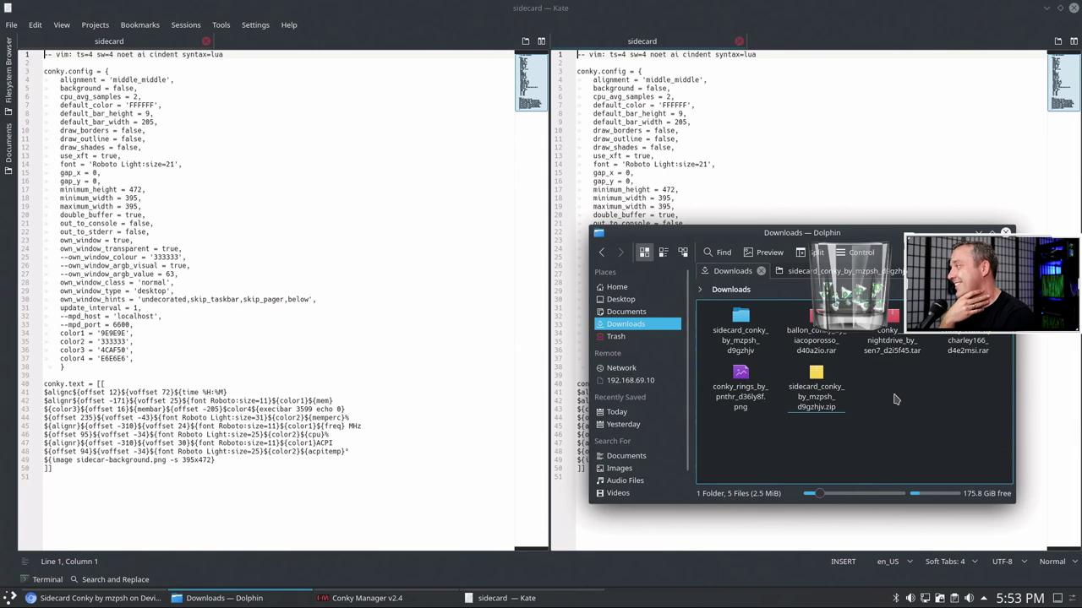
{"action": "double_click", "coordinate": [816, 394]}
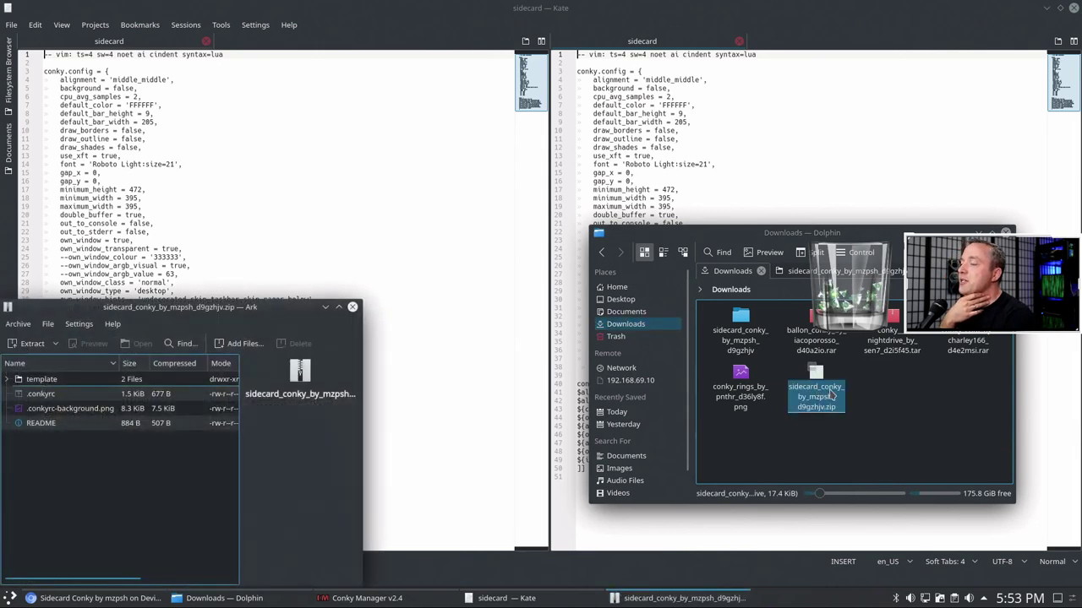
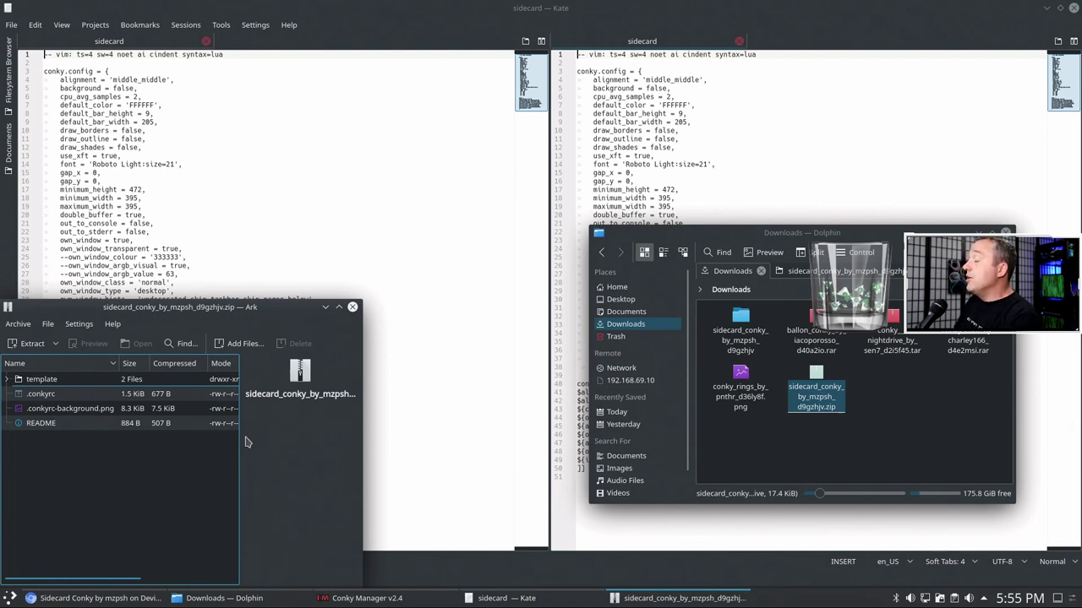
- Open the archive's README, read it full screen, then close the viewer
{"action": "left_click", "coordinate": [51, 422]}
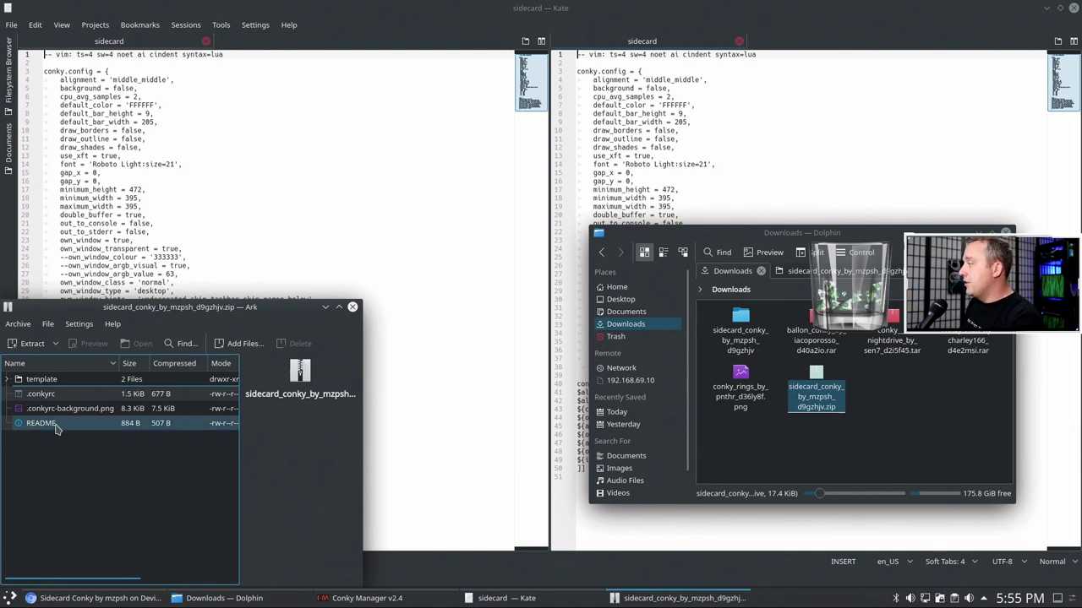
{"action": "right_click", "coordinate": [56, 423]}
{"action": "left_click", "coordinate": [83, 432]}
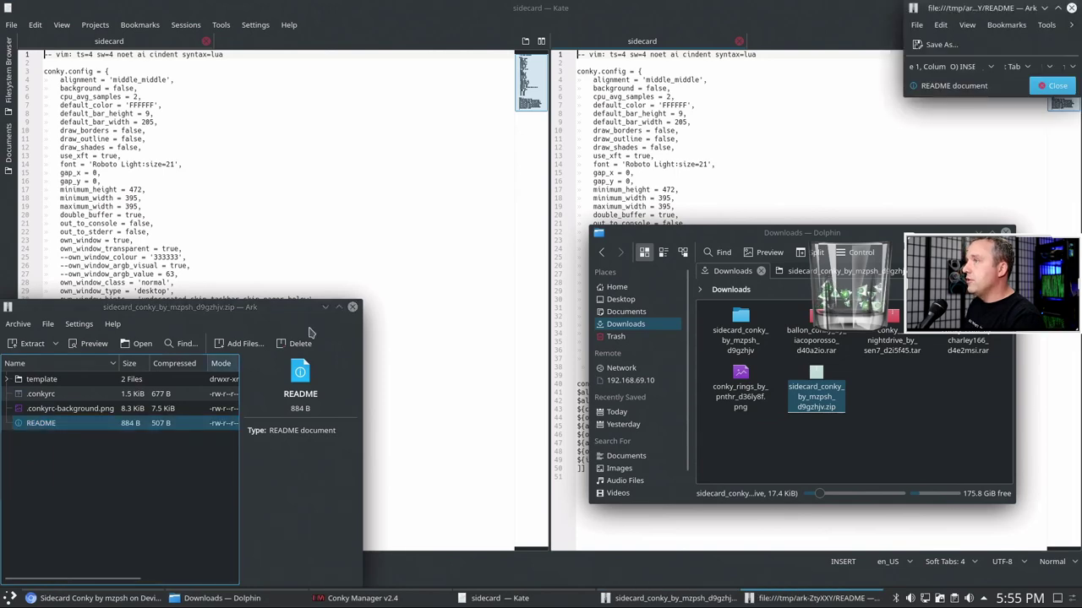
{"action": "left_click", "coordinate": [1058, 8]}
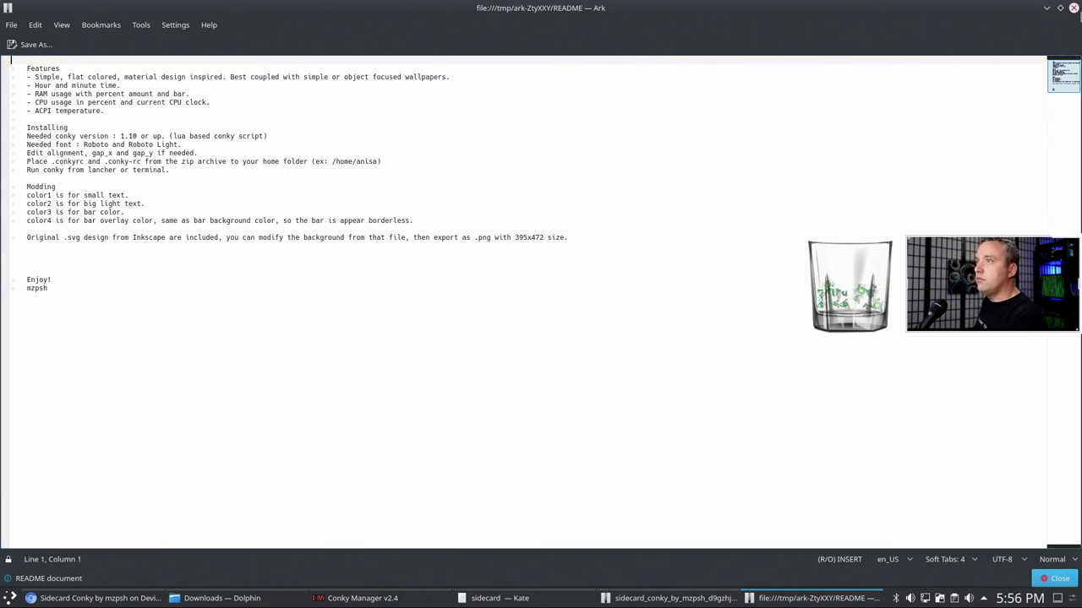
{"action": "left_click", "coordinate": [1073, 8]}
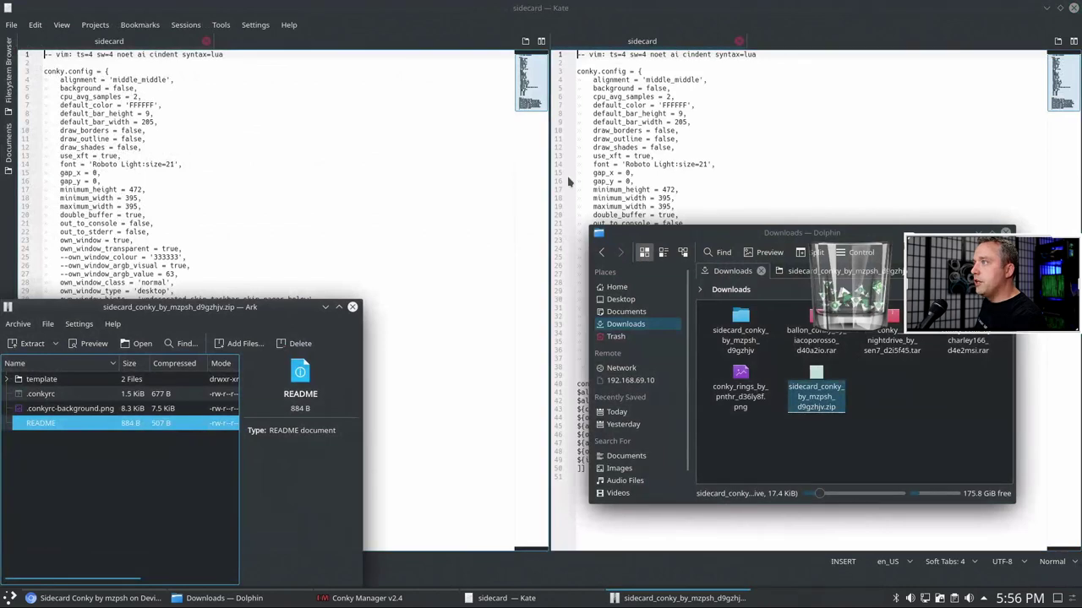
- In Kate's terminal panel, list the sidecard folder's files with ll
{"action": "left_click", "coordinate": [653, 138]}
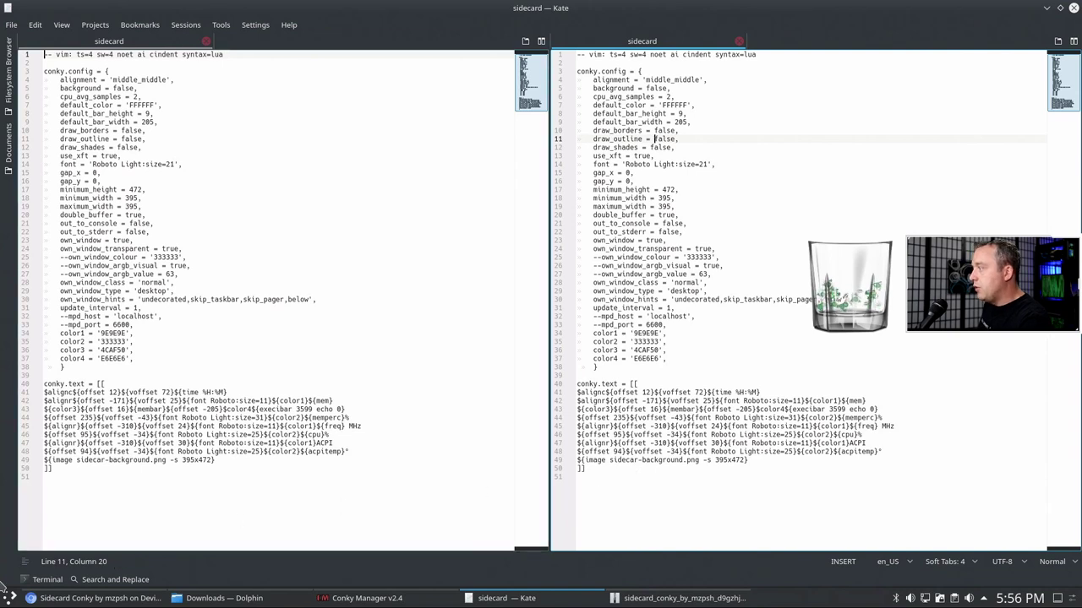
{"action": "left_click", "coordinate": [44, 580]}
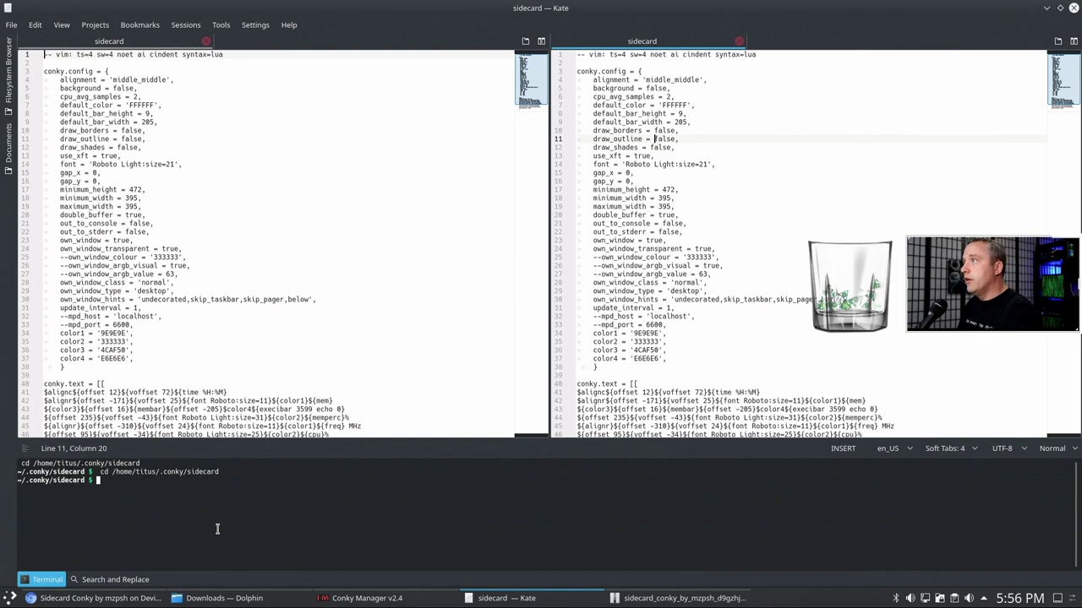
{"action": "type", "text": "ll"}
{"action": "key", "text": "Return"}
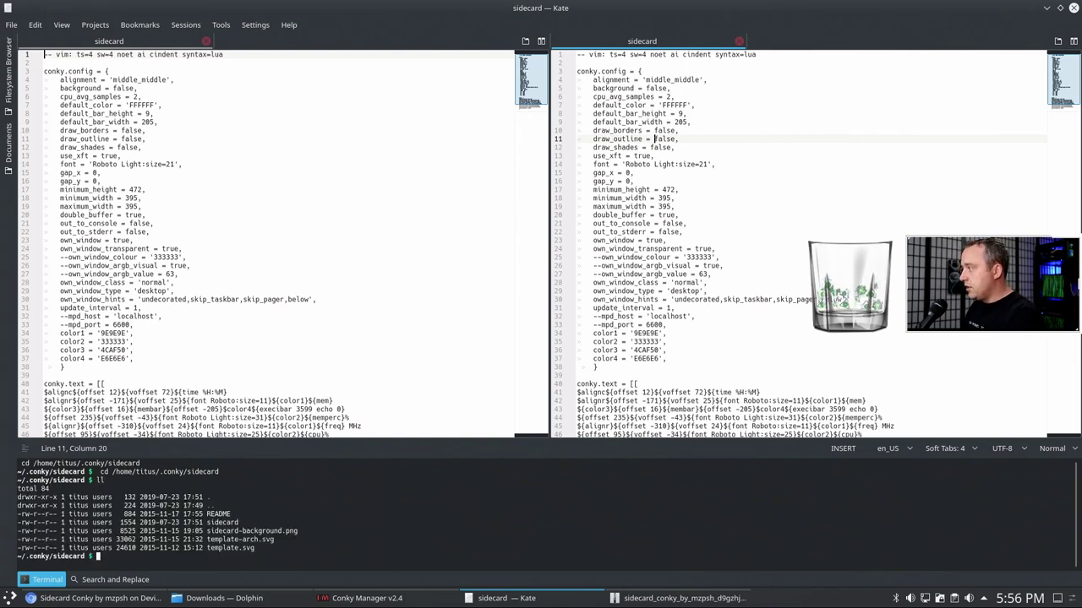
- Test-run conky -c sidecard, stop it after the background fails, and locate line 49
{"action": "type", "text": "c"}
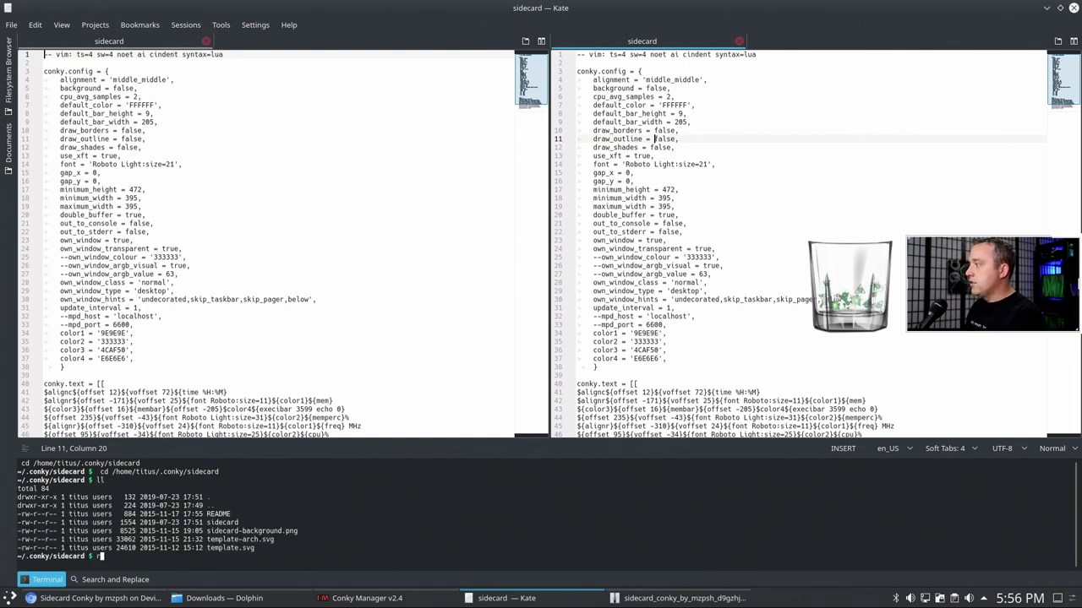
{"action": "type", "text": "onky -c "}
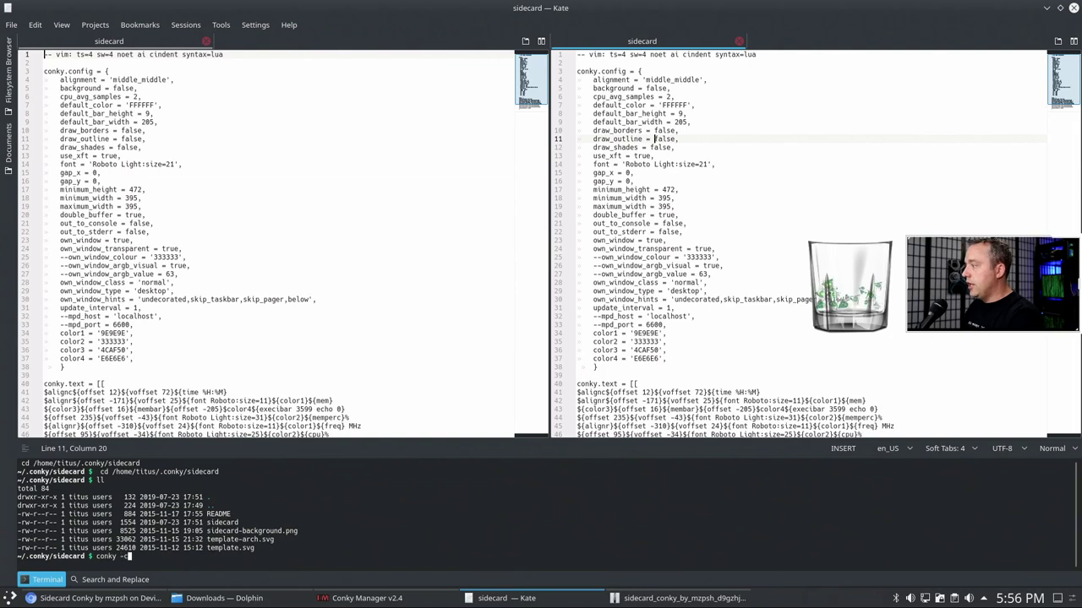
{"action": "type", "text": "sidecard"}
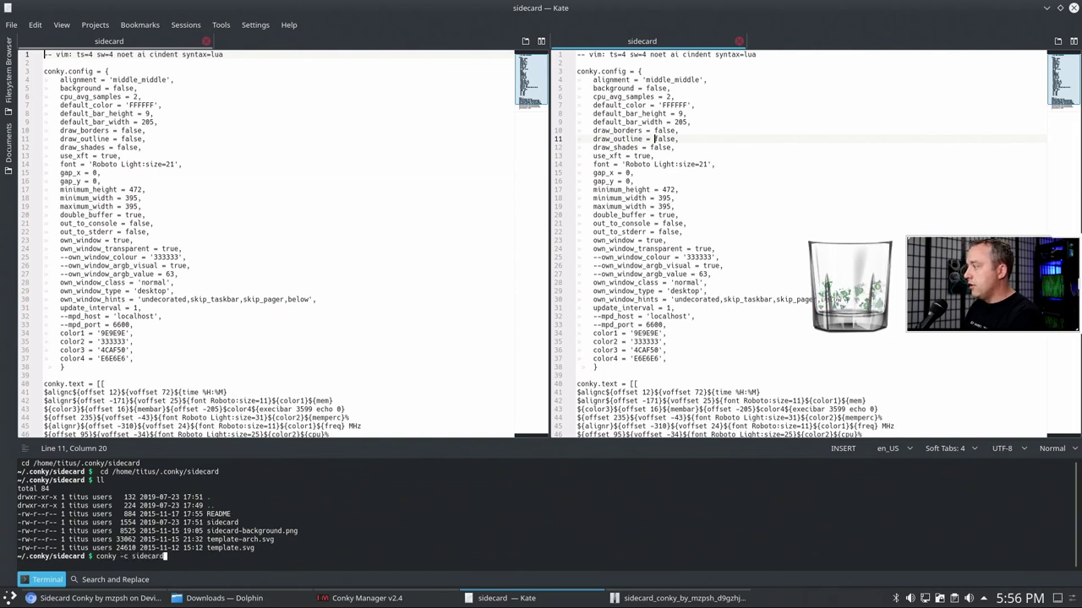
{"action": "key", "text": "Return"}
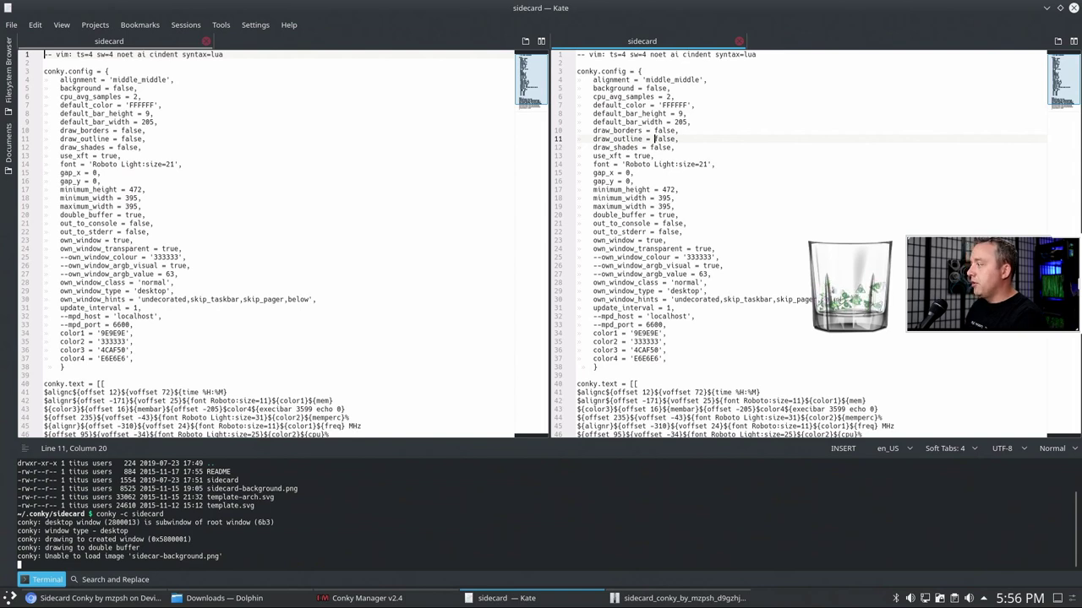
{"action": "key", "text": "ctrl+c"}
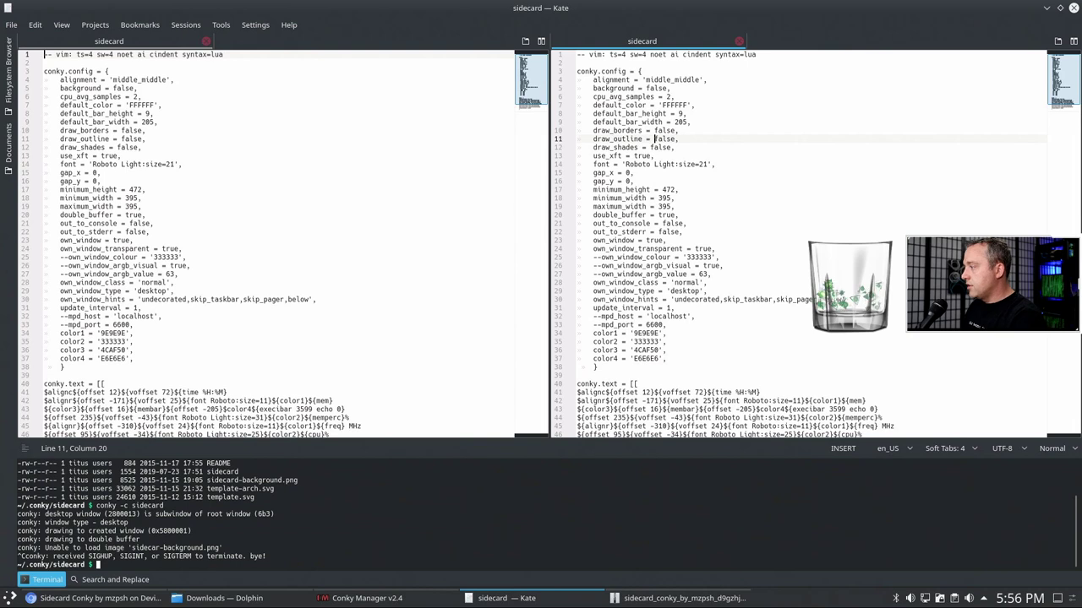
{"action": "scroll", "coordinate": [769, 254], "scroll_direction": "down", "scroll_amount": 2}
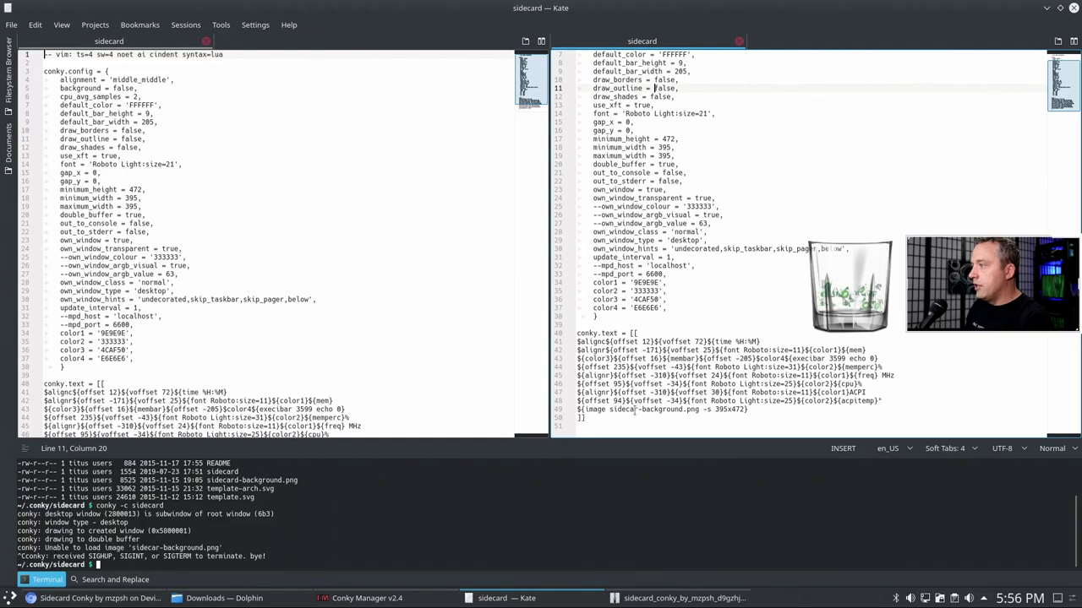
{"action": "left_click", "coordinate": [610, 410]}
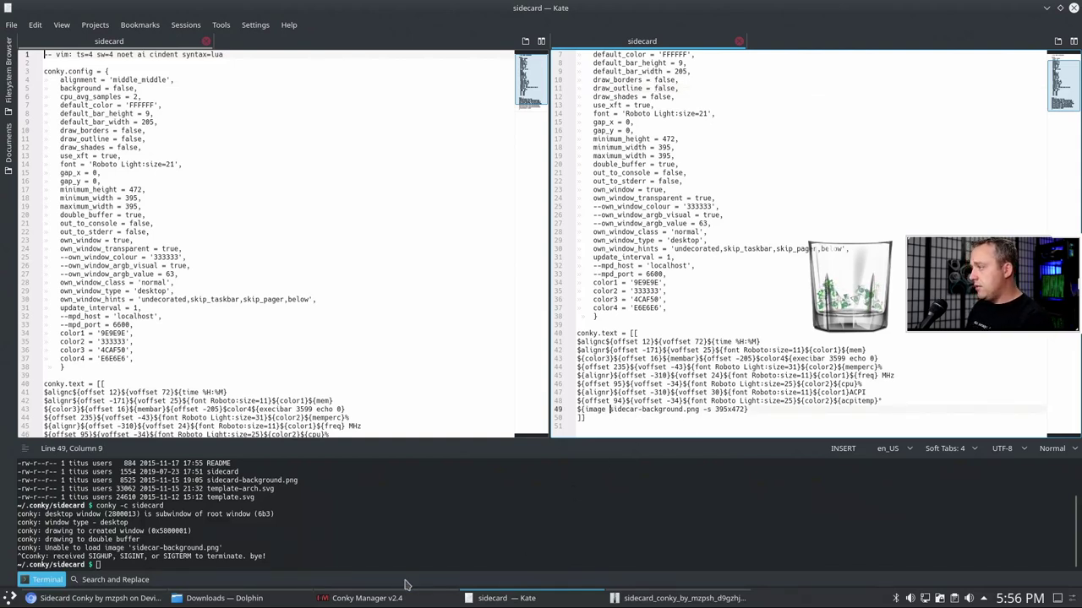
{"action": "left_click", "coordinate": [242, 598]}
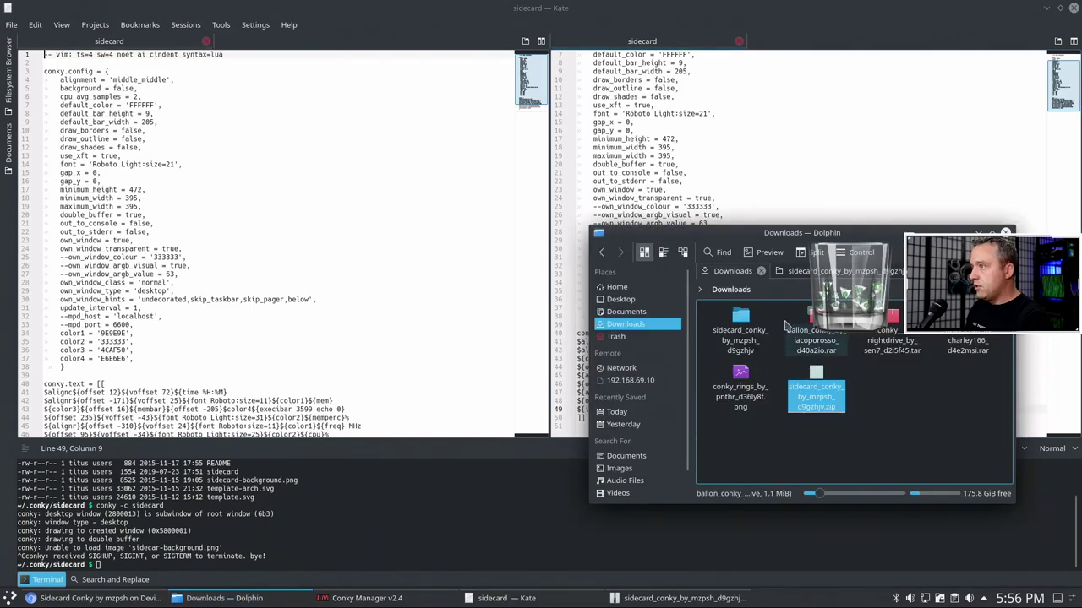
- Navigate Dolphin's path bar to the ~/.conky/sidecard folder
{"action": "left_click", "coordinate": [777, 271]}
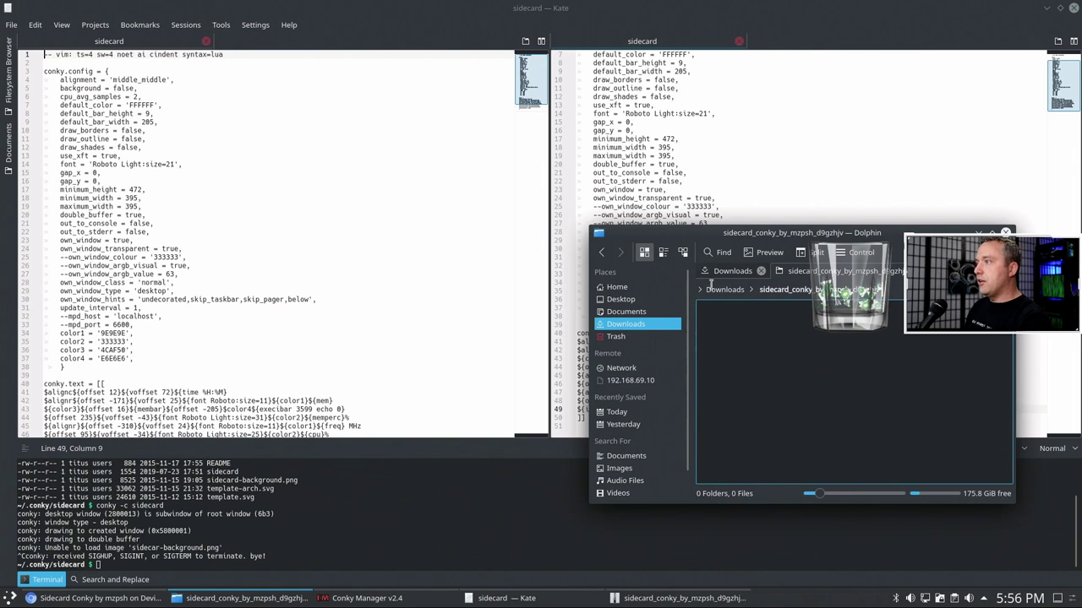
{"action": "left_click", "coordinate": [760, 292]}
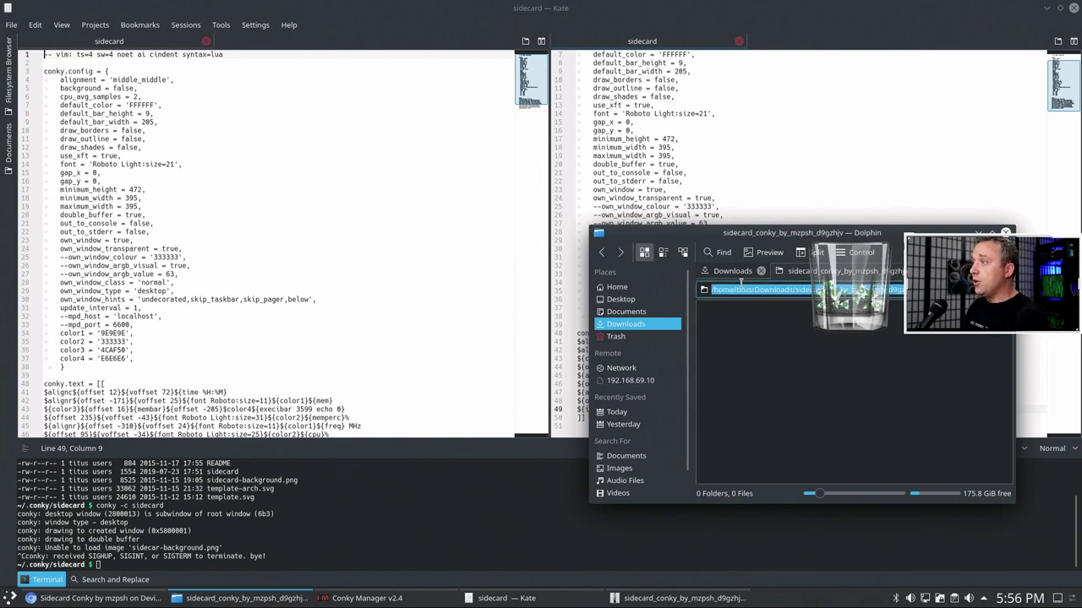
{"action": "left_click_drag", "start_coordinate": [753, 290], "coordinate": [900, 290]}
{"action": "type", "text": ".co"}
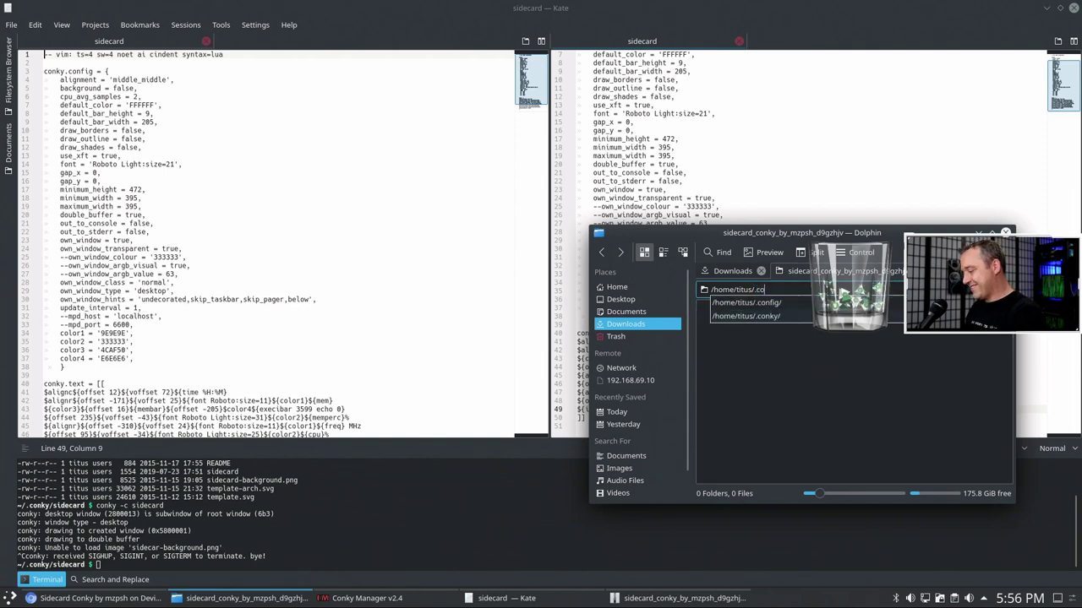
{"action": "type", "text": "nky"}
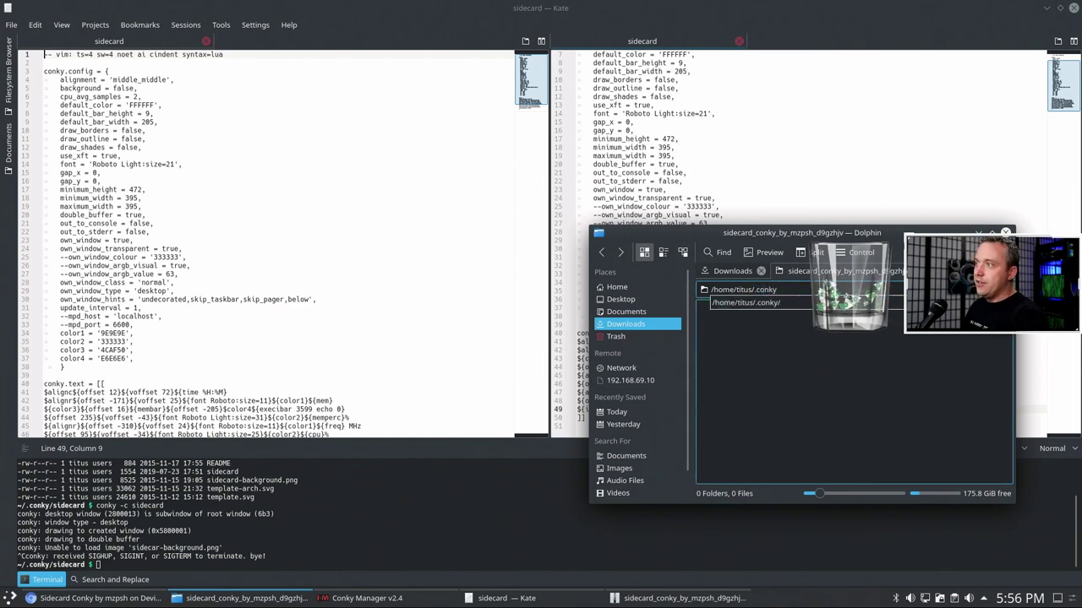
{"action": "type", "text": "/si"}
{"action": "key", "text": "Down"}
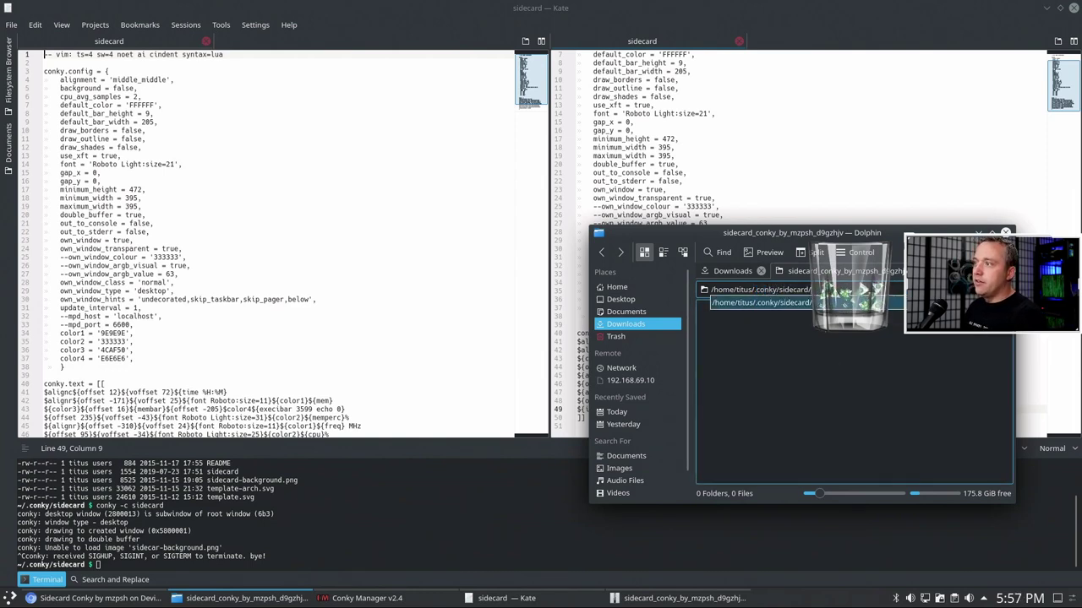
{"action": "key", "text": "Return"}
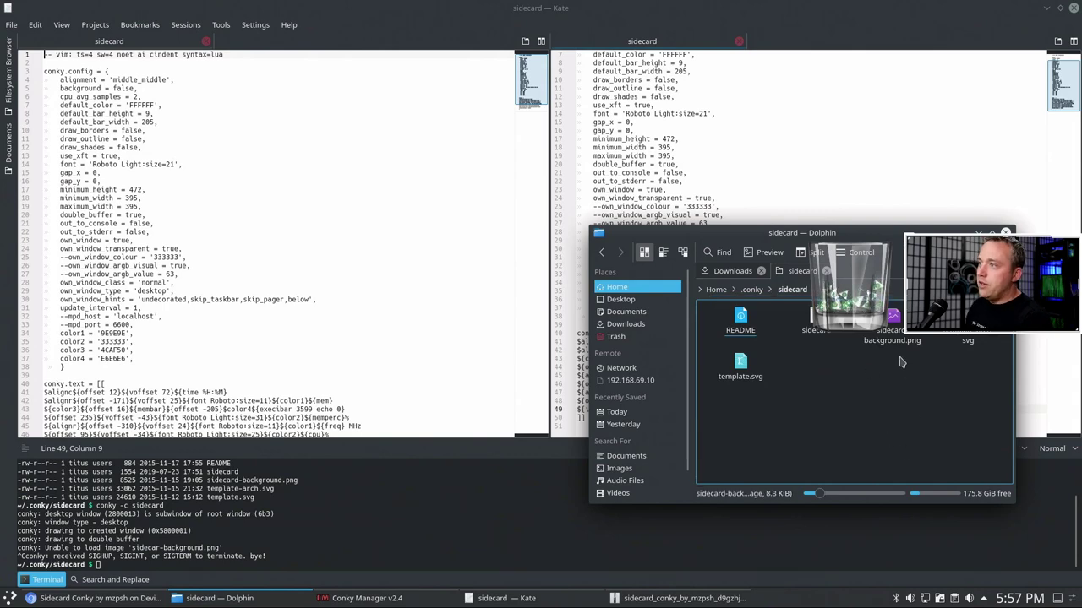
- Preview sidecard-background.png (395x472), then copy its file name
{"action": "double_click", "coordinate": [894, 331]}
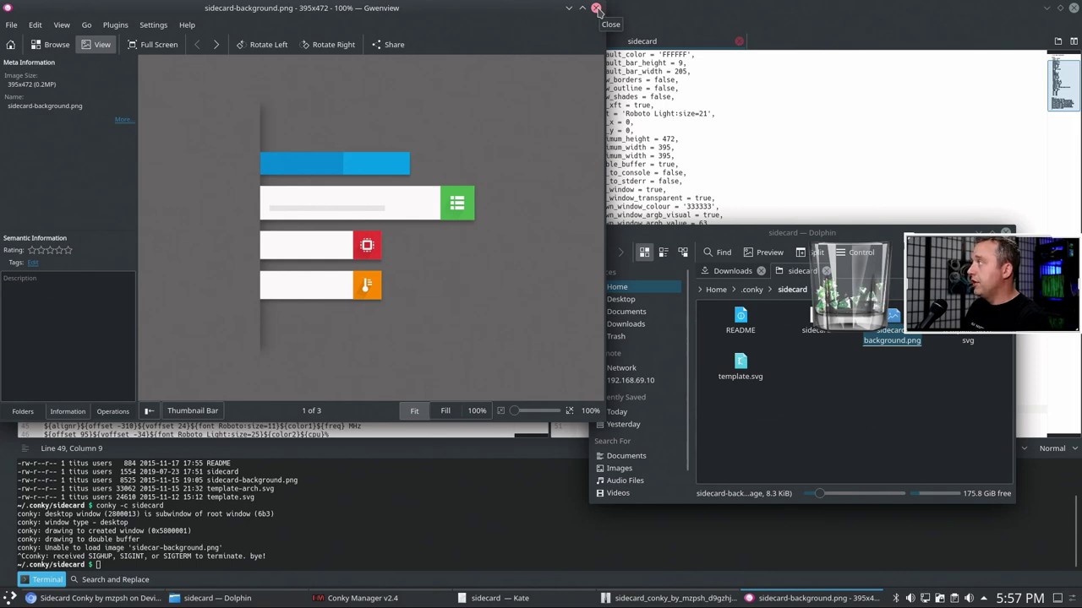
{"action": "left_click", "coordinate": [596, 8]}
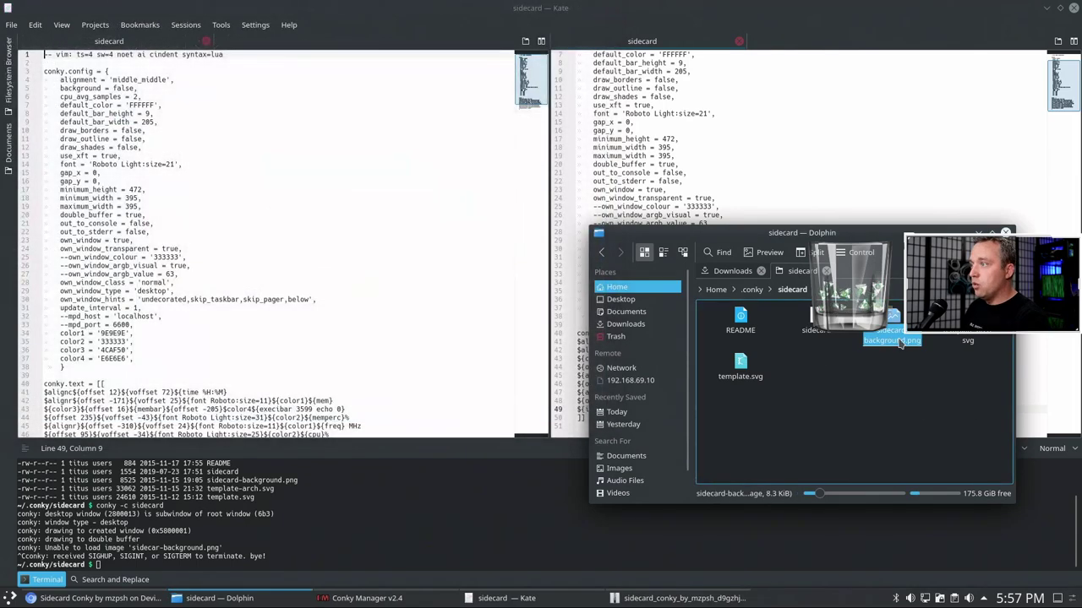
{"action": "right_click", "coordinate": [901, 341]}
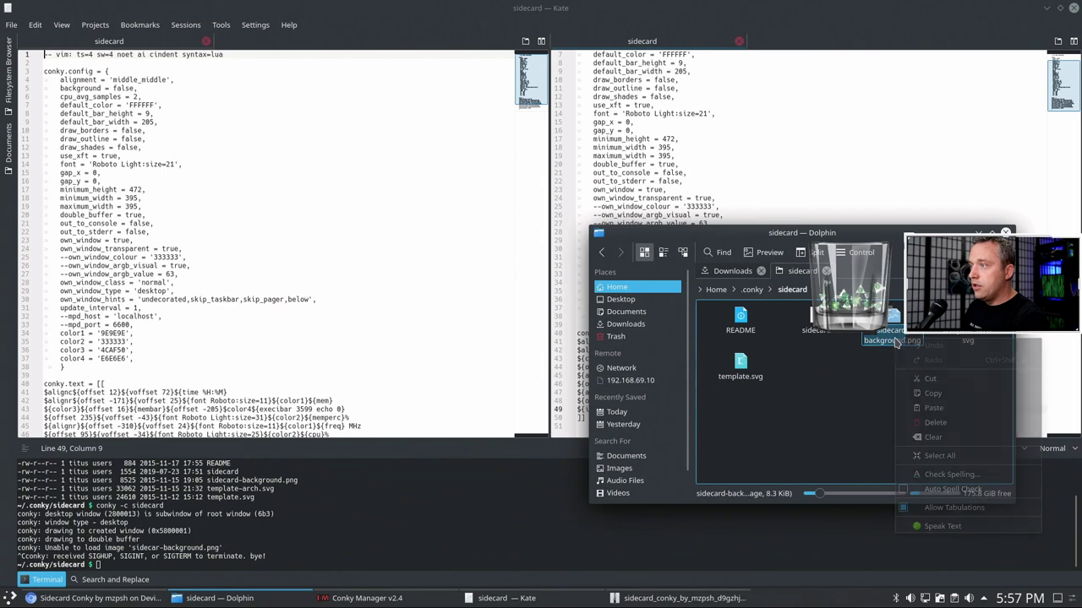
{"action": "left_click", "coordinate": [938, 395]}
{"action": "left_click", "coordinate": [898, 204]}
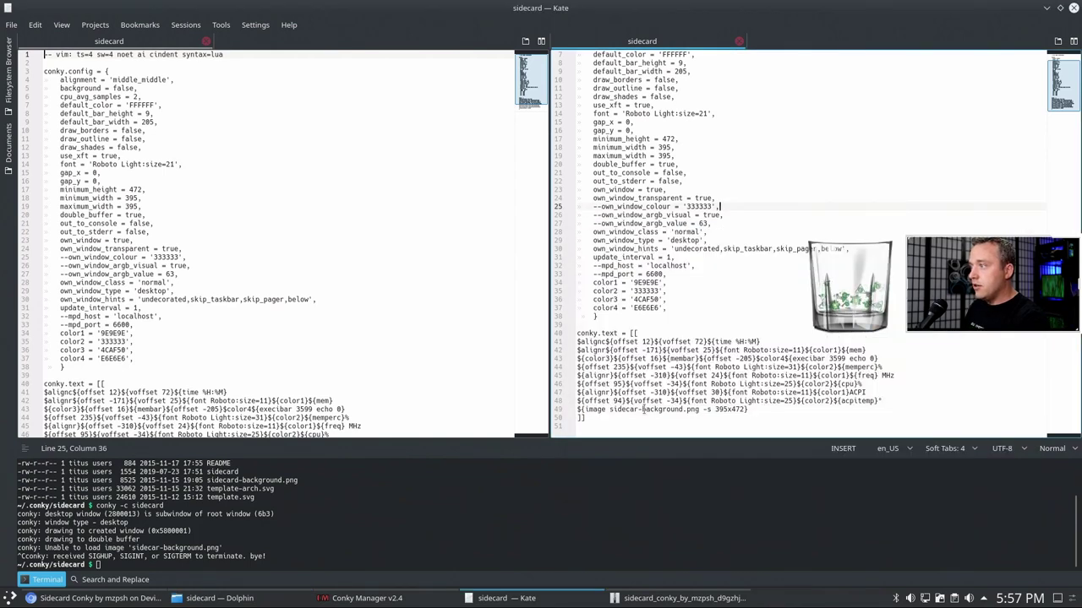
- Prefix line 49's image with /home/titus/.conky/sidecar/, save, and rerun conky
{"action": "left_click", "coordinate": [609, 410]}
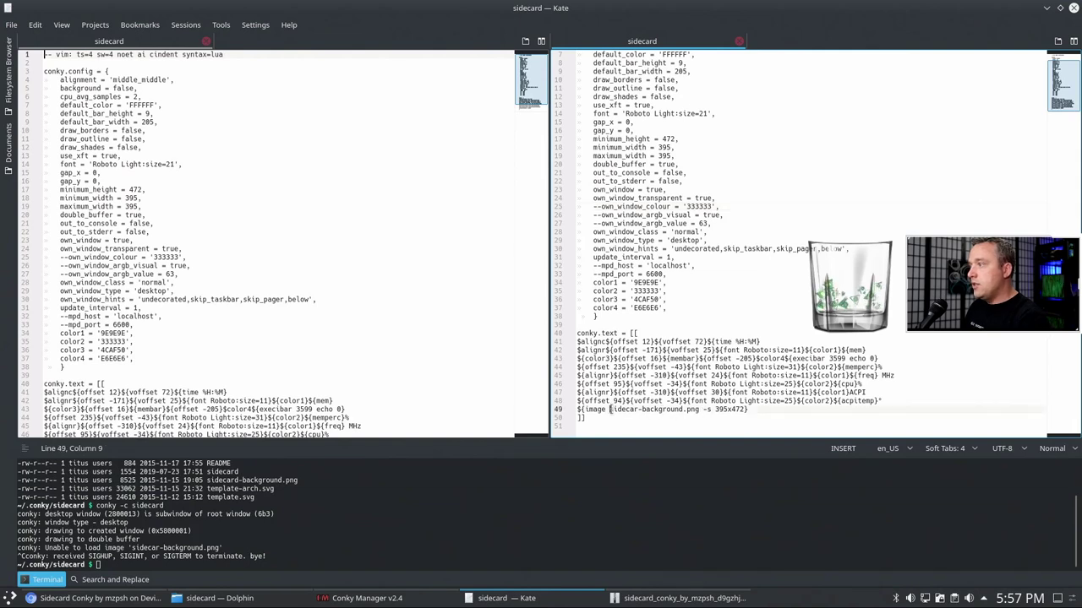
{"action": "type", "text": "/home"}
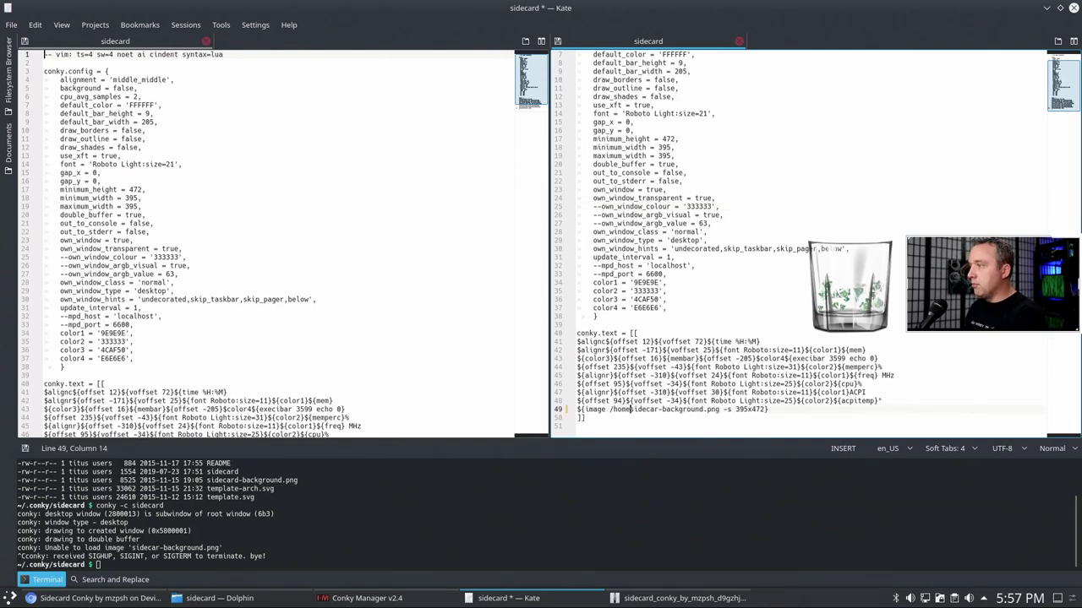
{"action": "type", "text": "/titus/"}
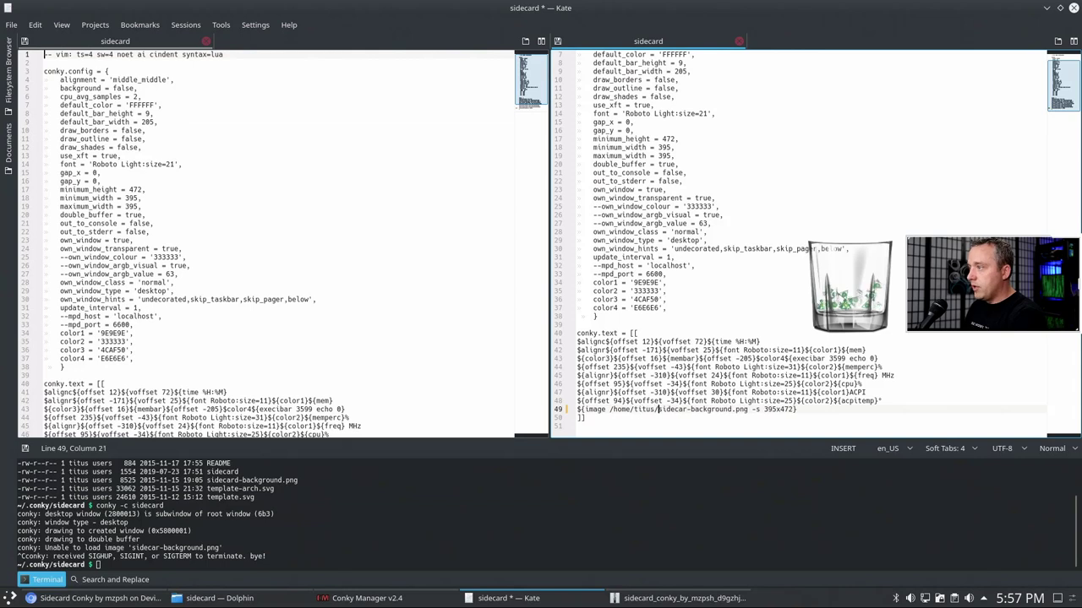
{"action": "type", "text": ".conky/"}
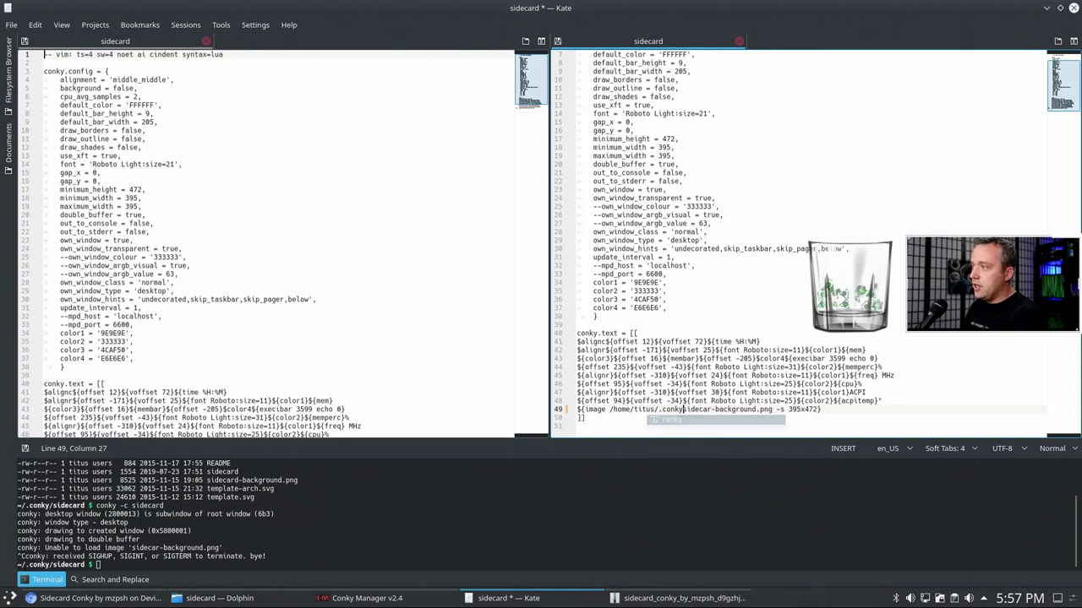
{"action": "type", "text": "sidecar/"}
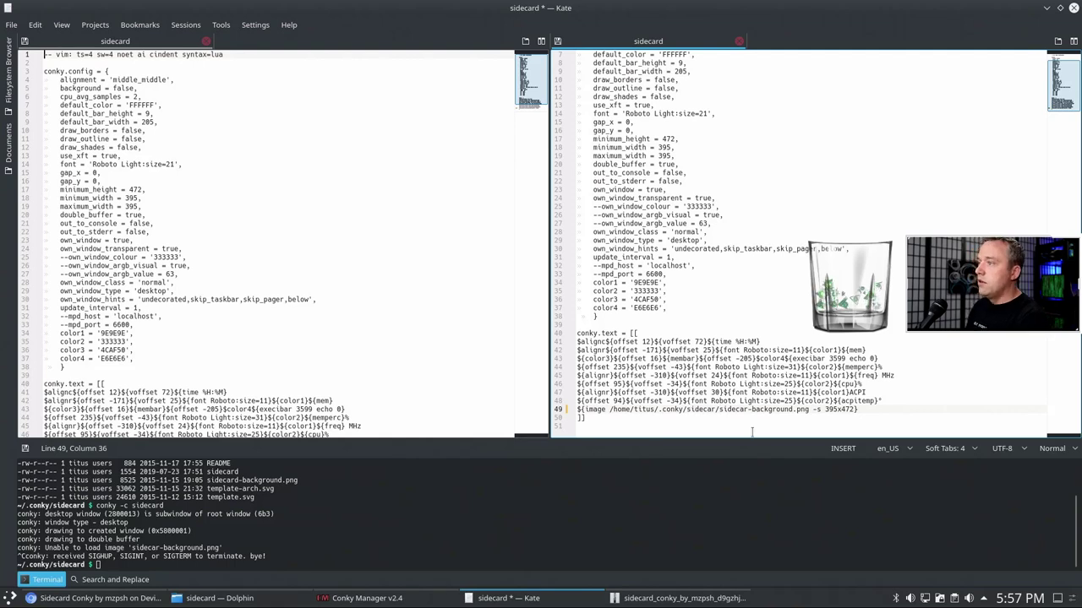
{"action": "key", "text": "ctrl+s"}
{"action": "left_click", "coordinate": [470, 549]}
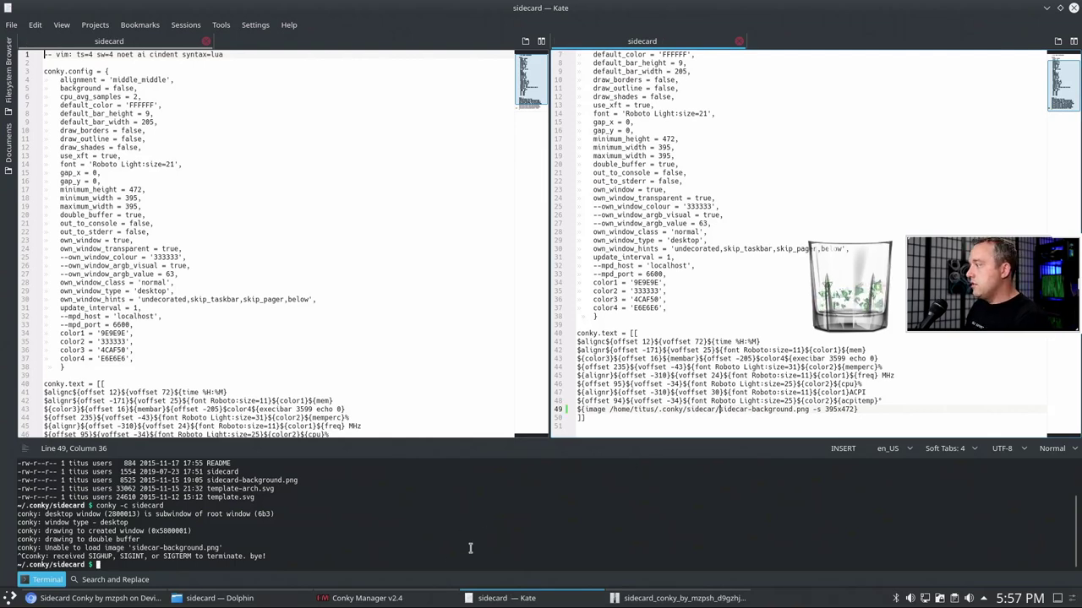
{"action": "key", "text": "Up"}
{"action": "key", "text": "Return"}
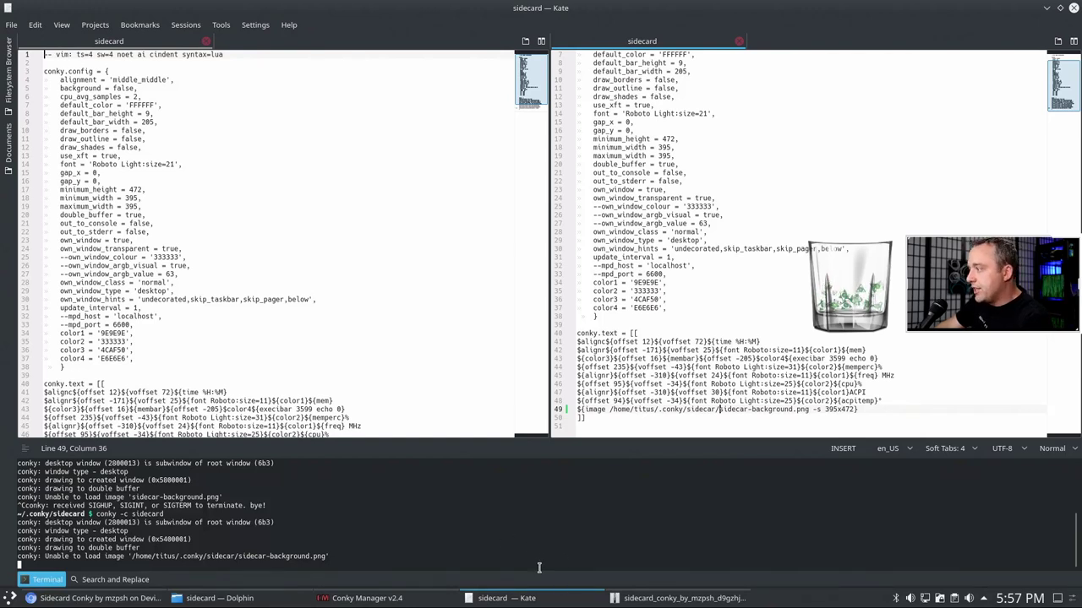
- Trim line 49's image path back to just sidecar-background.png
{"action": "left_click", "coordinate": [263, 600]}
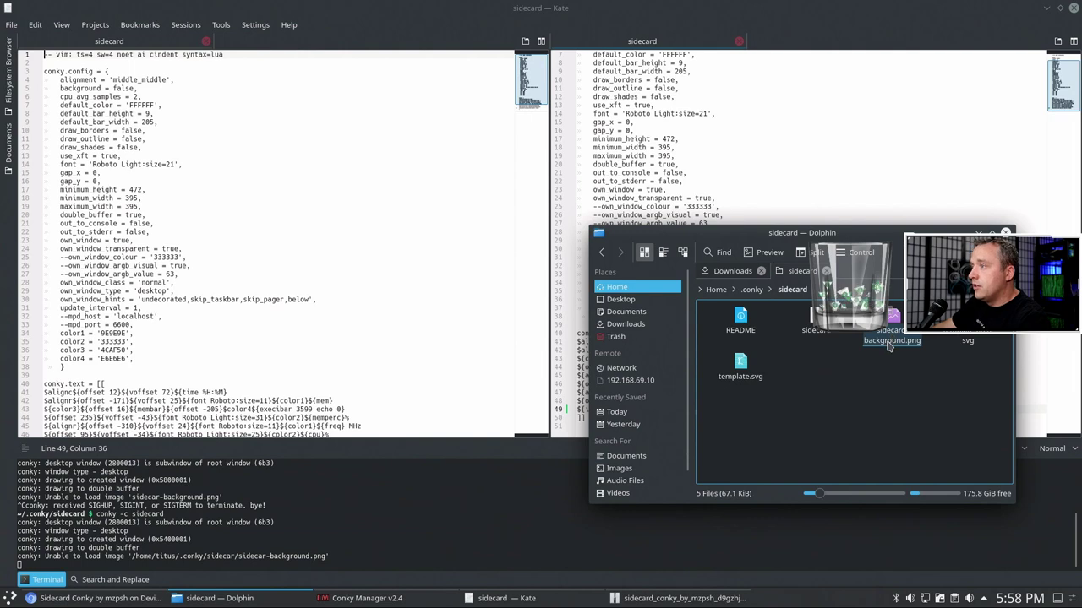
{"action": "key", "text": "alt+Tab"}
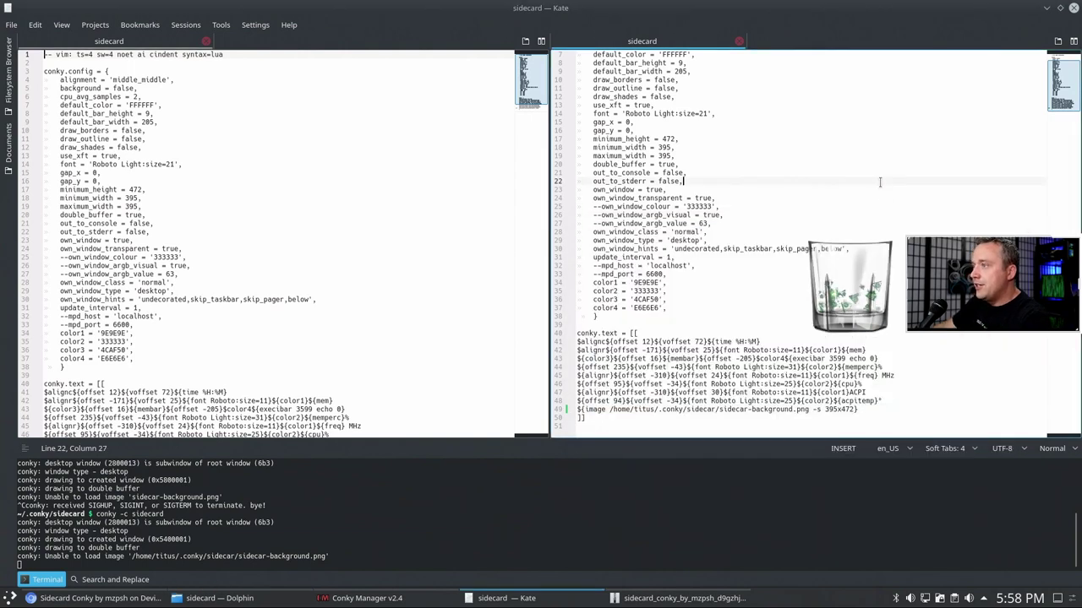
{"action": "key", "text": "BackSpace"}
{"action": "key", "text": "BackSpace"}
{"action": "key", "text": "BackSpace"}
{"action": "key", "text": "BackSpace"}
{"action": "key", "text": "BackSpace"}
{"action": "key", "text": "BackSpace"}
{"action": "key", "text": "BackSpace"}
{"action": "key", "text": "BackSpace"}
{"action": "key", "text": "BackSpace"}
{"action": "key", "text": "BackSpace"}
{"action": "key", "text": "BackSpace"}
{"action": "key", "text": "BackSpace"}
{"action": "key", "text": "BackSpace"}
{"action": "key", "text": "BackSpace"}
{"action": "key", "text": "BackSpace"}
{"action": "key", "text": "BackSpace"}
{"action": "key", "text": "BackSpace"}
{"action": "key", "text": "BackSpace"}
{"action": "key", "text": "BackSpace"}
{"action": "key", "text": "BackSpace"}
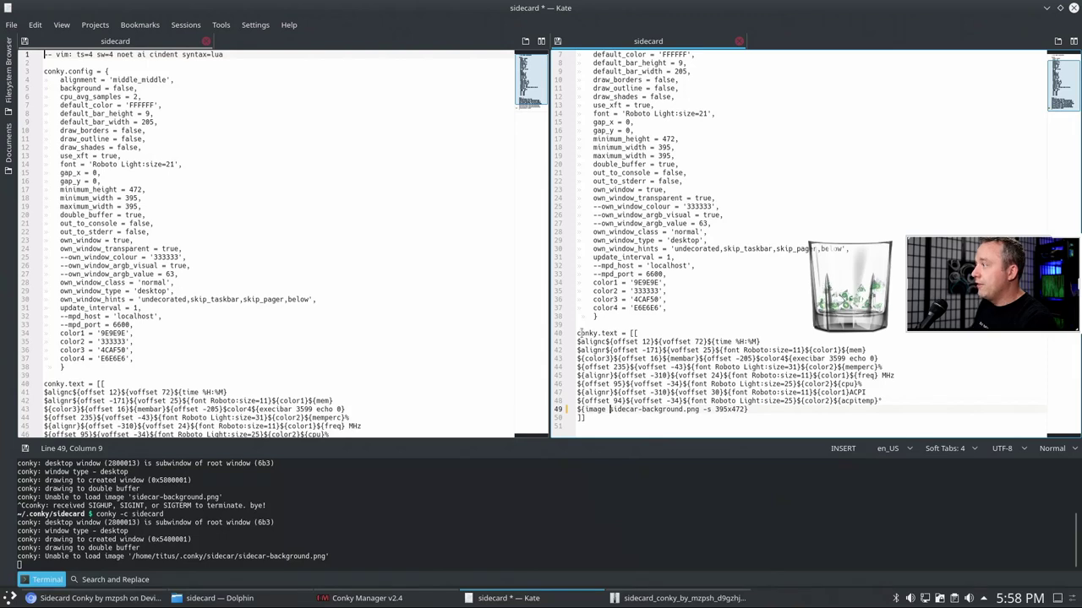
{"action": "scroll", "coordinate": [453, 302], "scroll_direction": "down", "scroll_amount": 2}
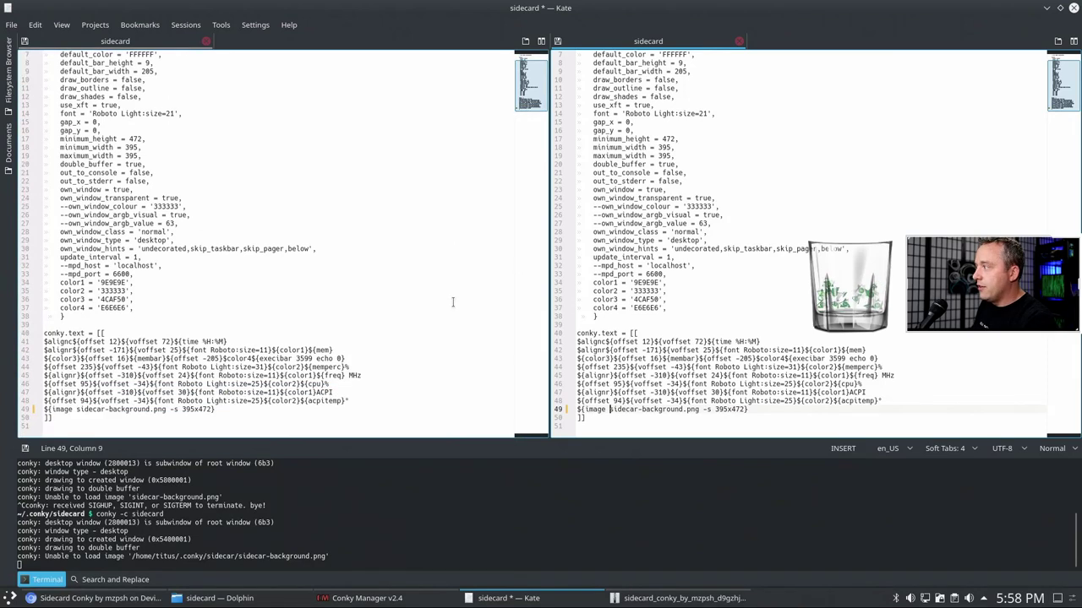
{"action": "left_click", "coordinate": [453, 302]}
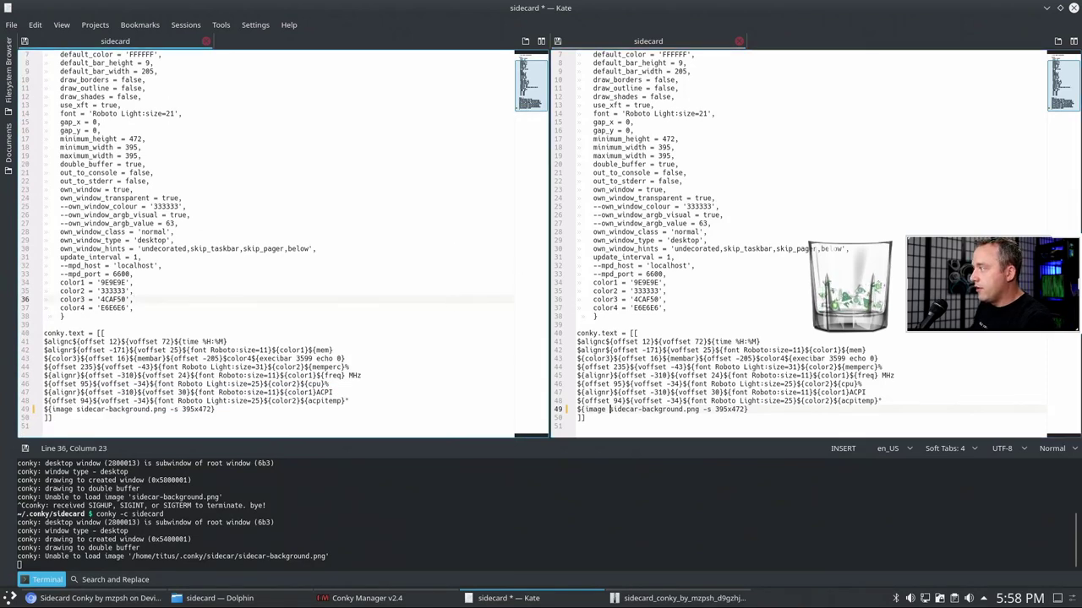
{"action": "left_click", "coordinate": [35, 24]}
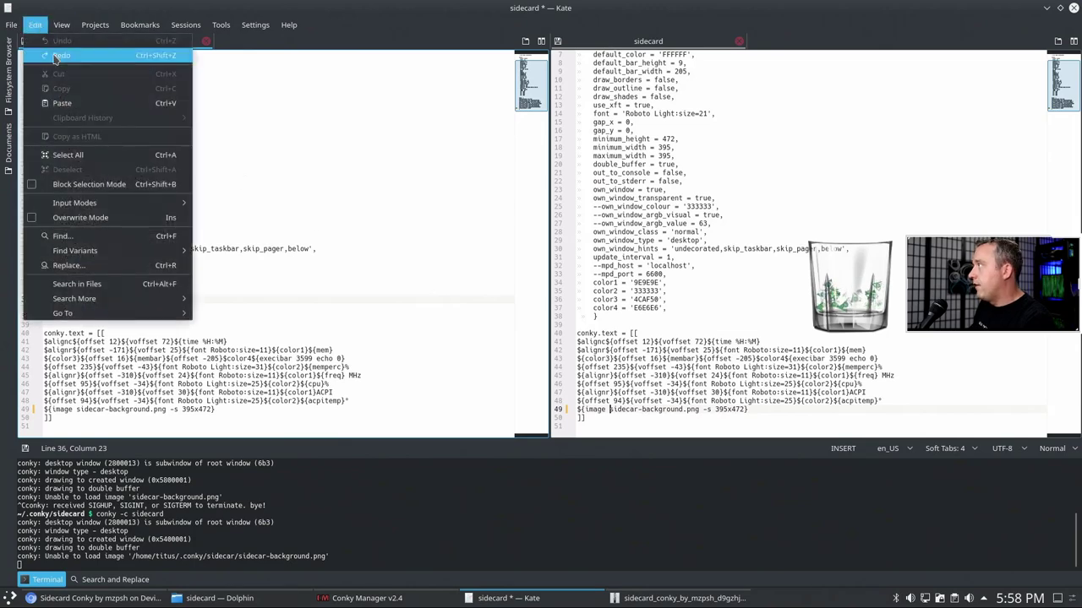
{"action": "key", "text": "Escape"}
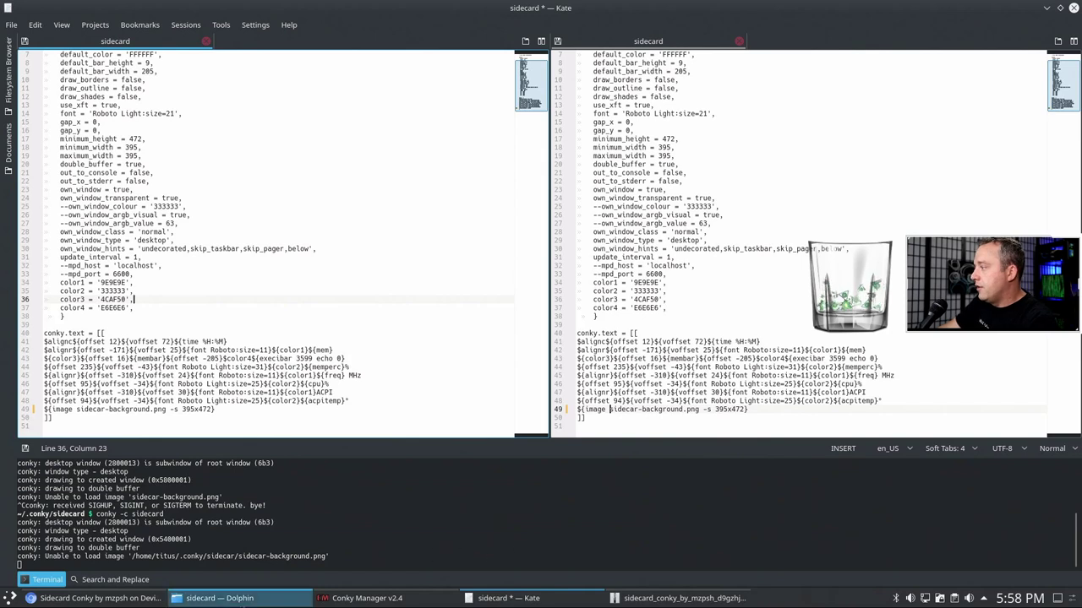
{"action": "left_click", "coordinate": [211, 599]}
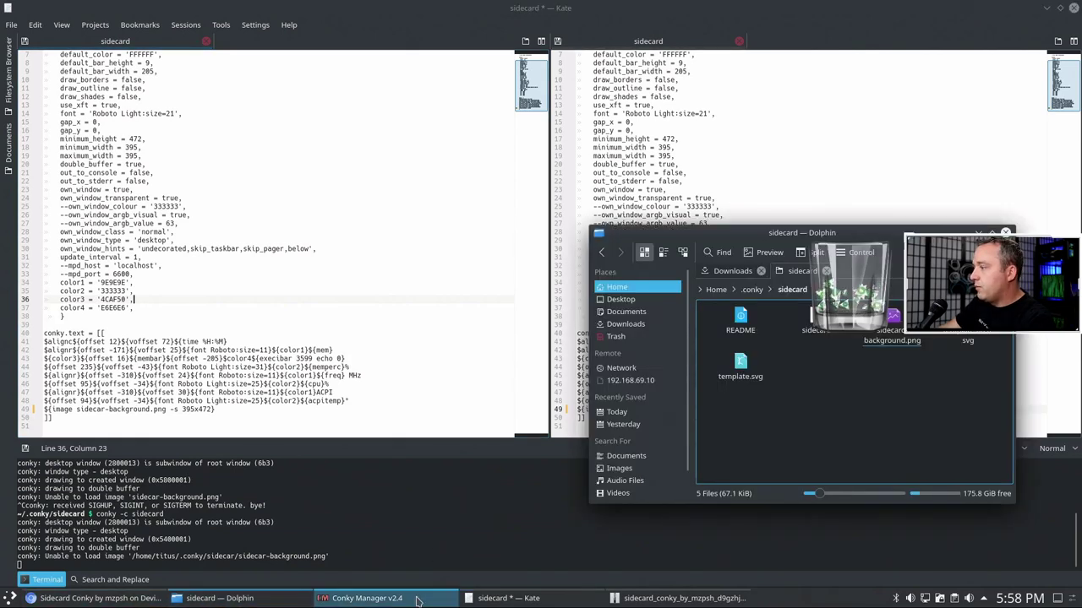
- Preview the archive's .conkyrc-background.png, then select it together with .conkyrc
{"action": "left_click", "coordinate": [674, 600]}
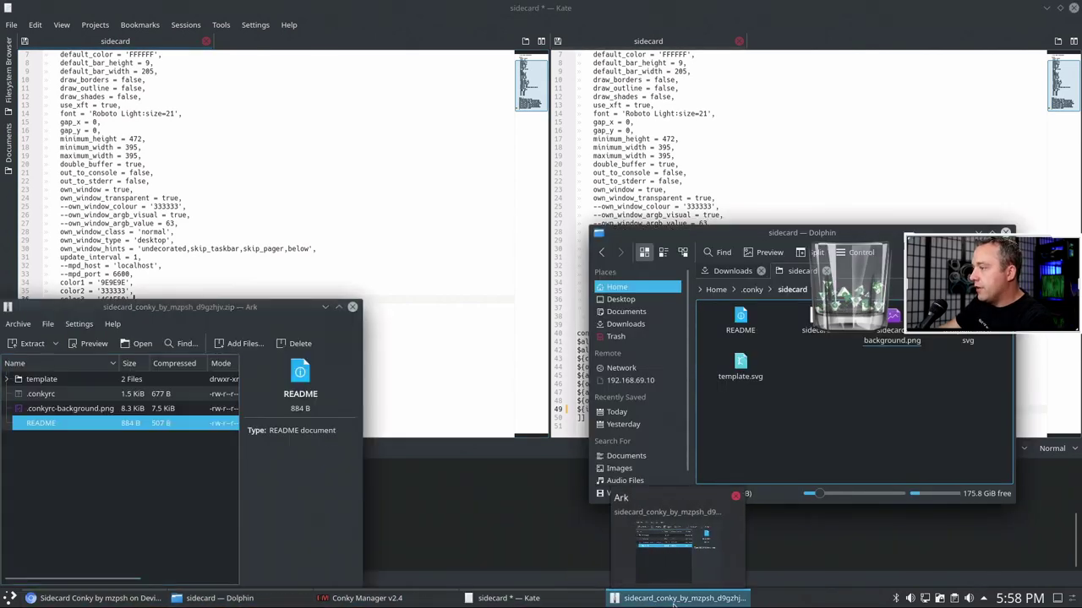
{"action": "left_click", "coordinate": [88, 483]}
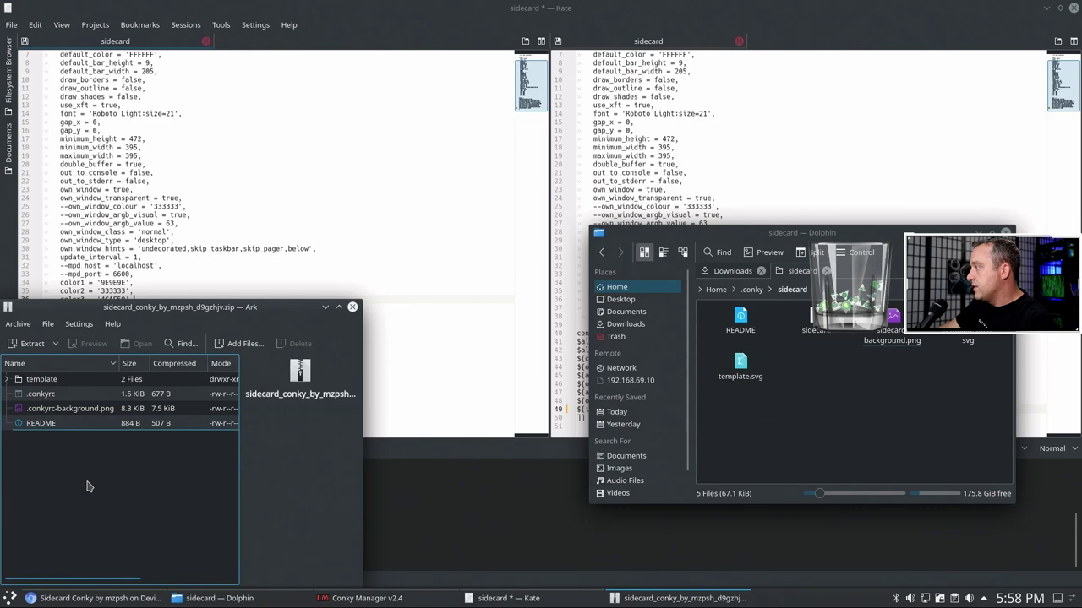
{"action": "double_click", "coordinate": [48, 412]}
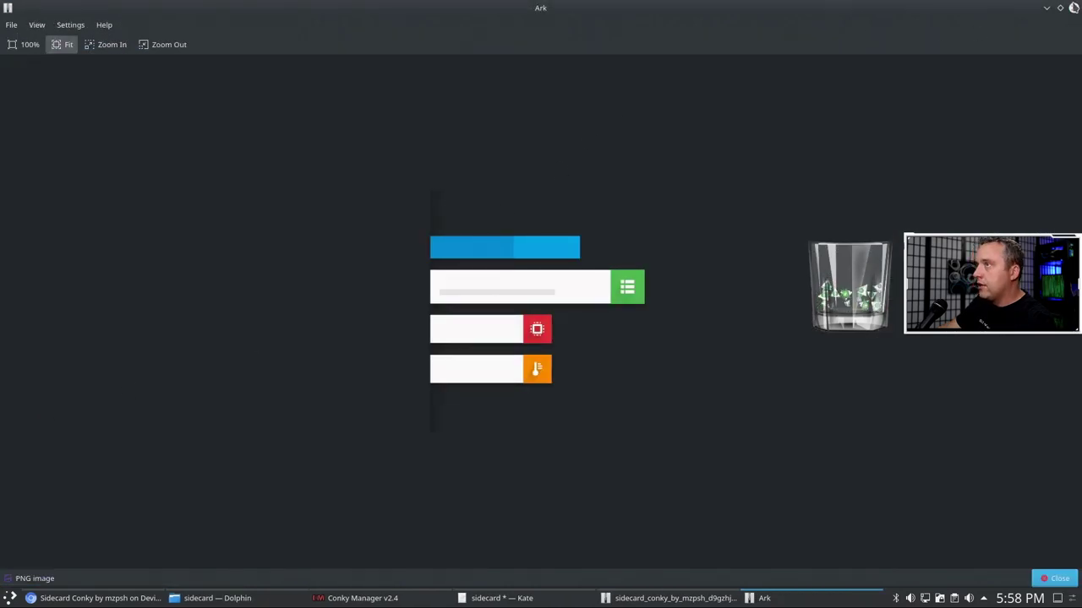
{"action": "left_click", "coordinate": [1074, 9]}
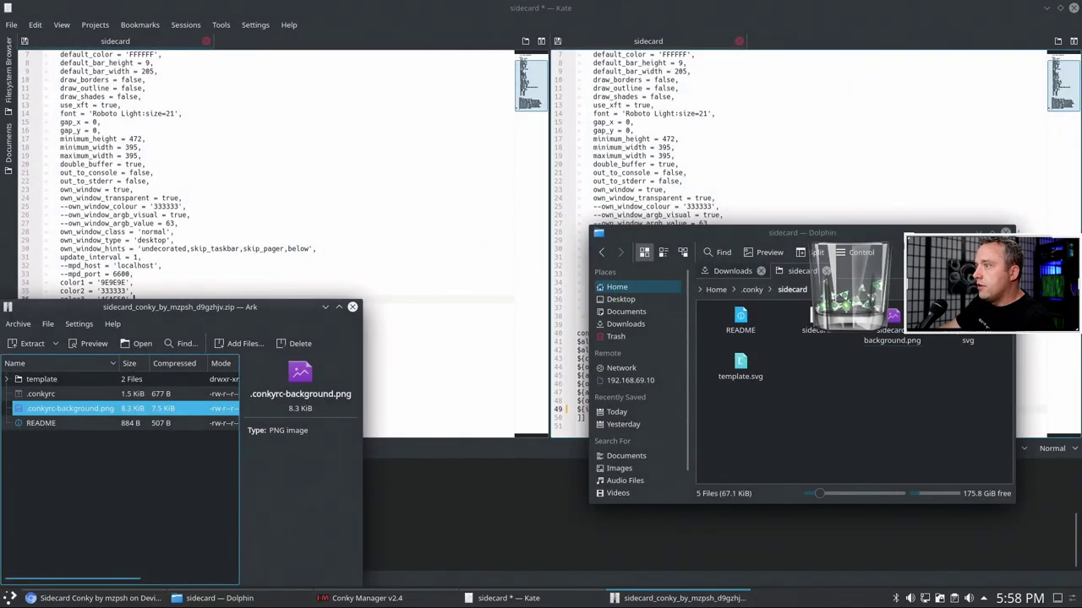
{"action": "left_click", "coordinate": [1004, 232]}
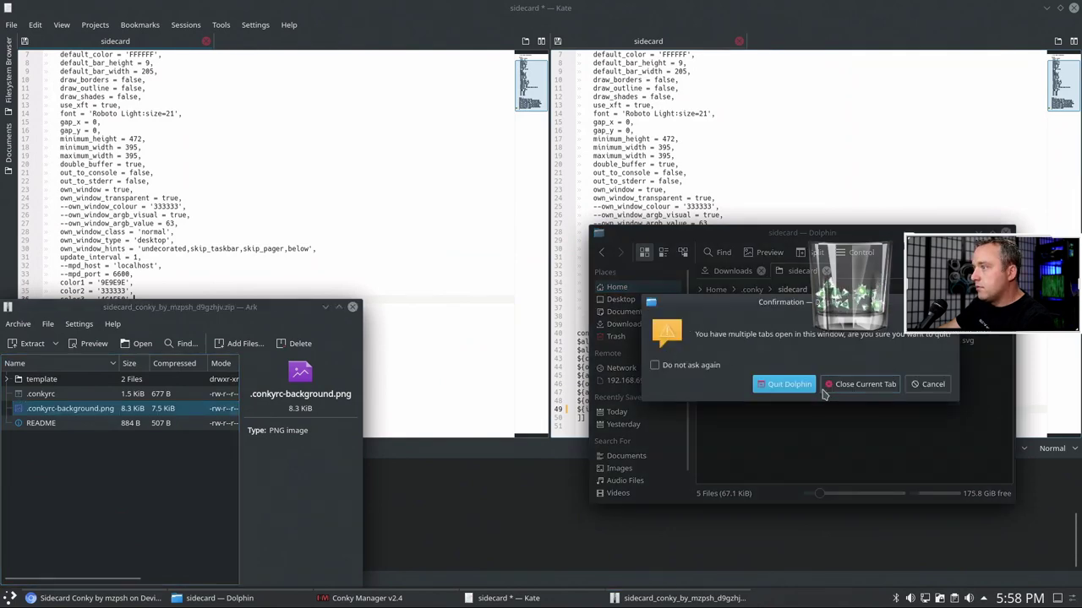
{"action": "left_click", "coordinate": [930, 387]}
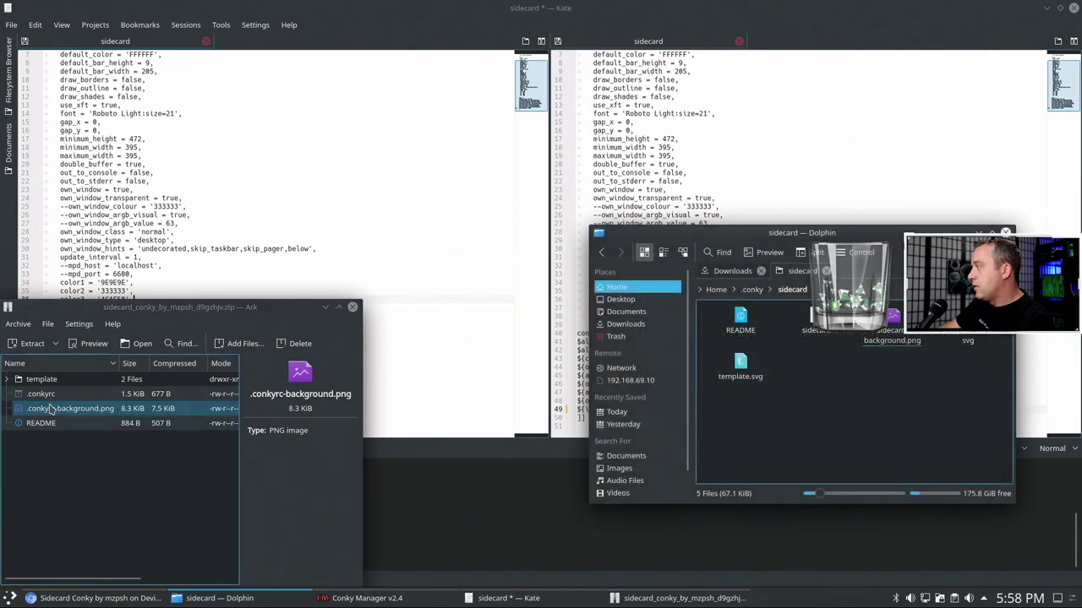
{"action": "double_click", "coordinate": [51, 409]}
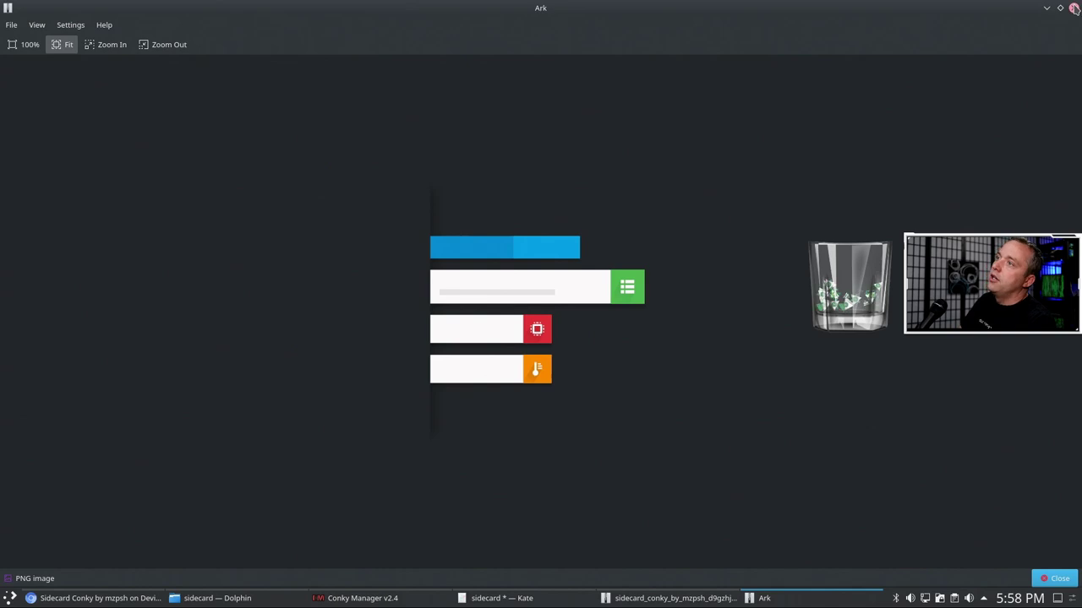
{"action": "left_click", "coordinate": [1073, 8]}
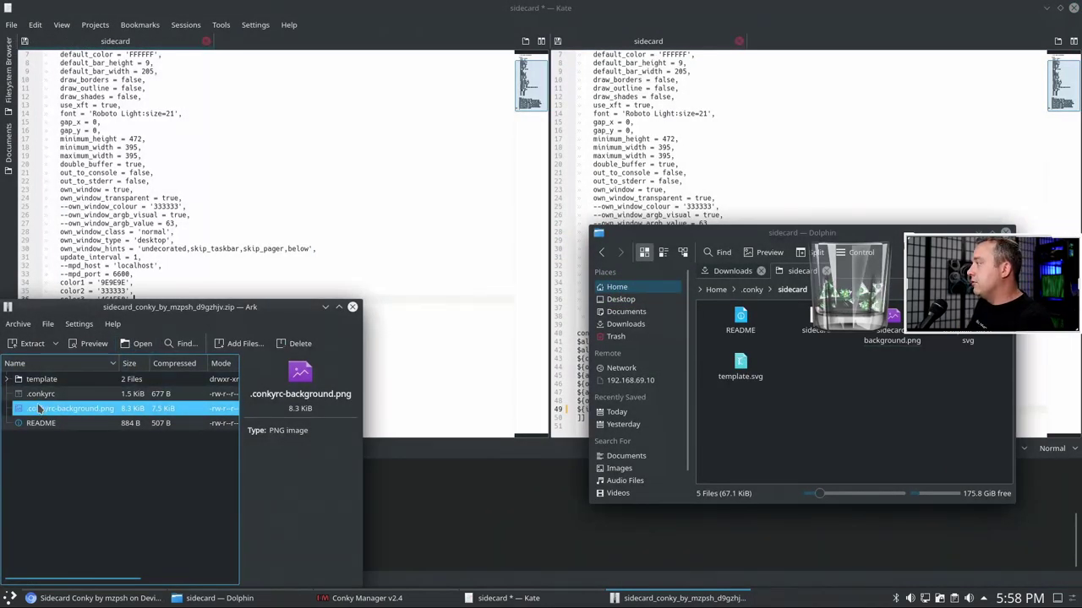
{"action": "left_click", "coordinate": [33, 394], "text": "ctrl"}
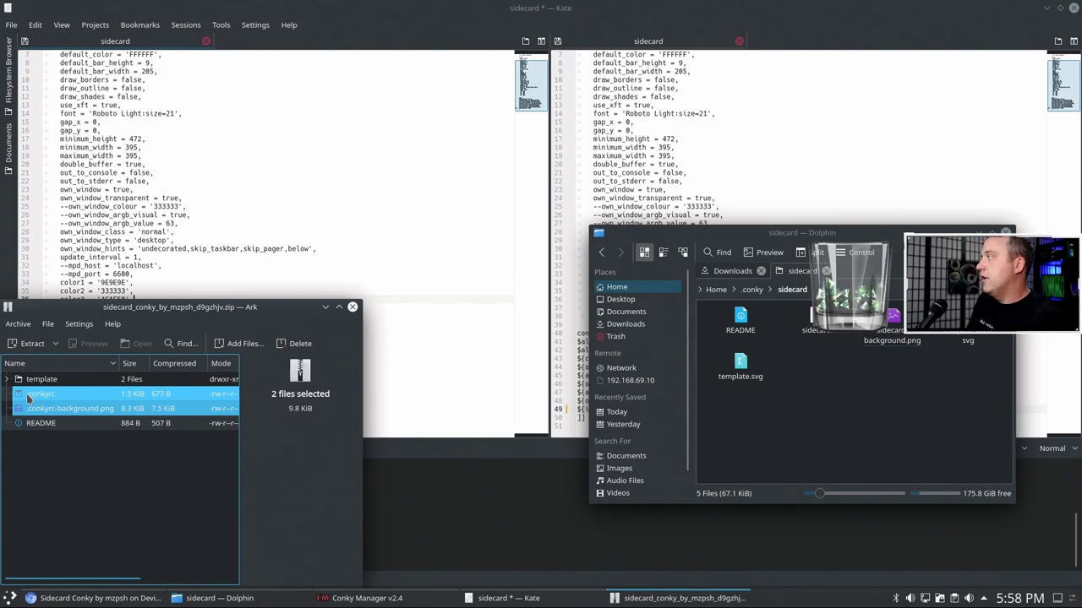
- Extract both files to /home/titus/Downloads/ and open a terminal in the extracted sidecard_conky_by_mzpsh_d9gzhjv folder
{"action": "left_click", "coordinate": [54, 343]}
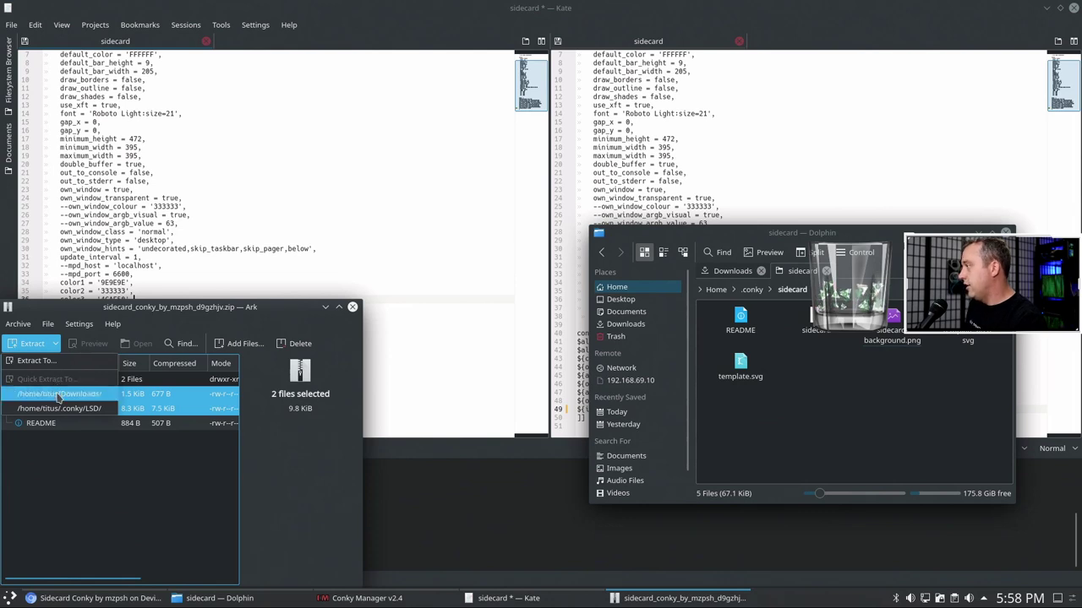
{"action": "left_click", "coordinate": [57, 394]}
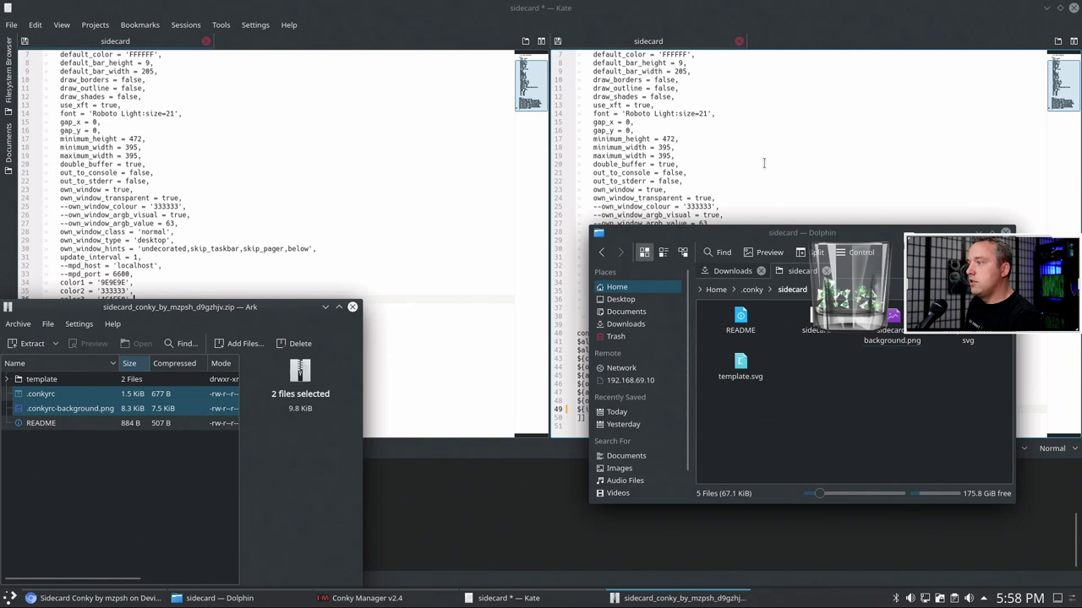
{"action": "left_click", "coordinate": [215, 598]}
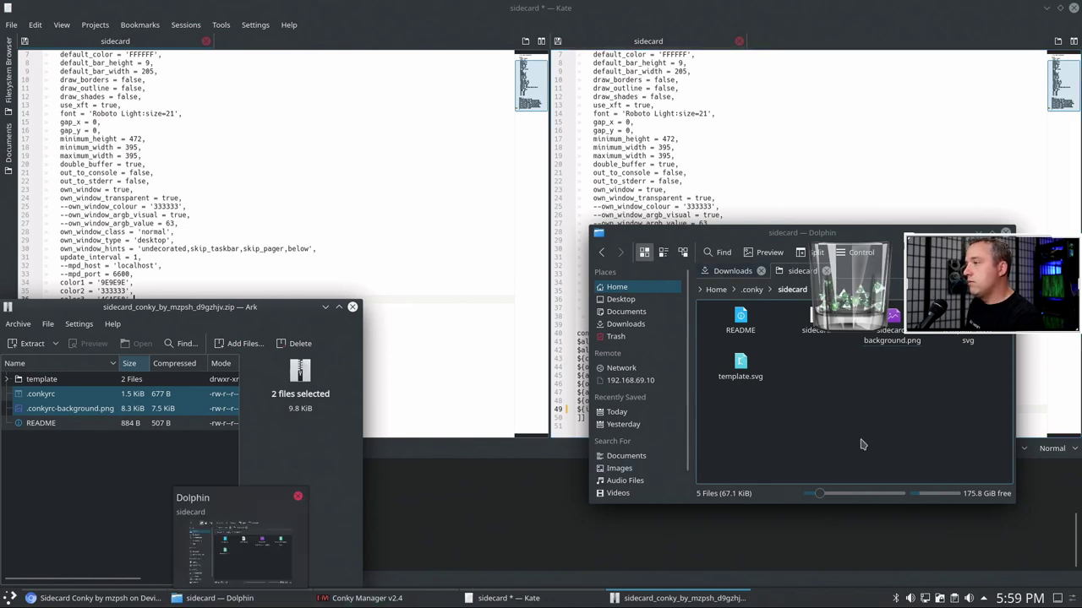
{"action": "key", "text": "ctrl+Tab"}
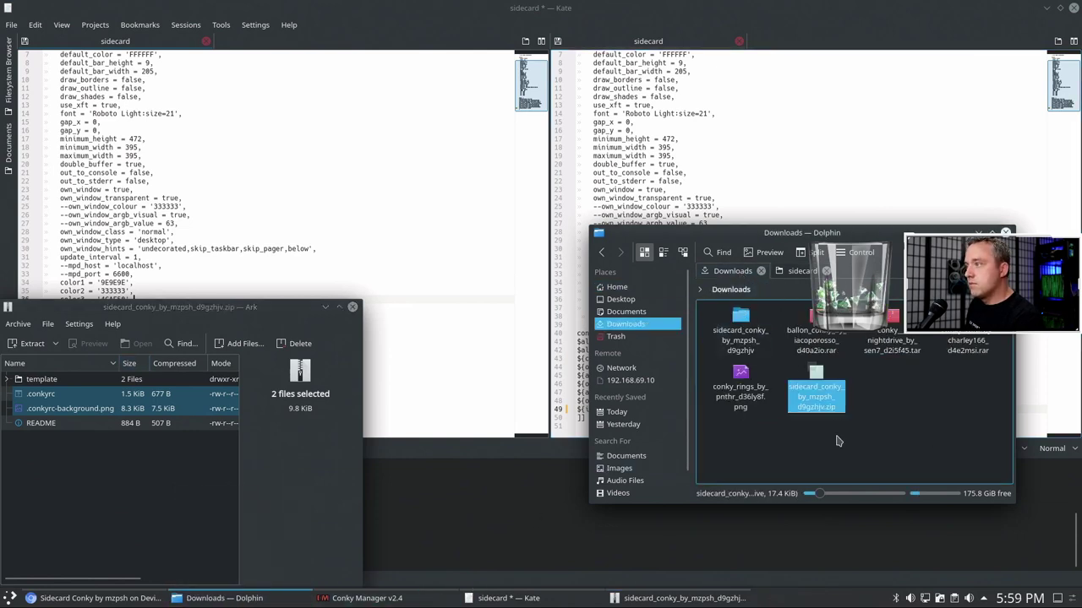
{"action": "left_click", "coordinate": [727, 317]}
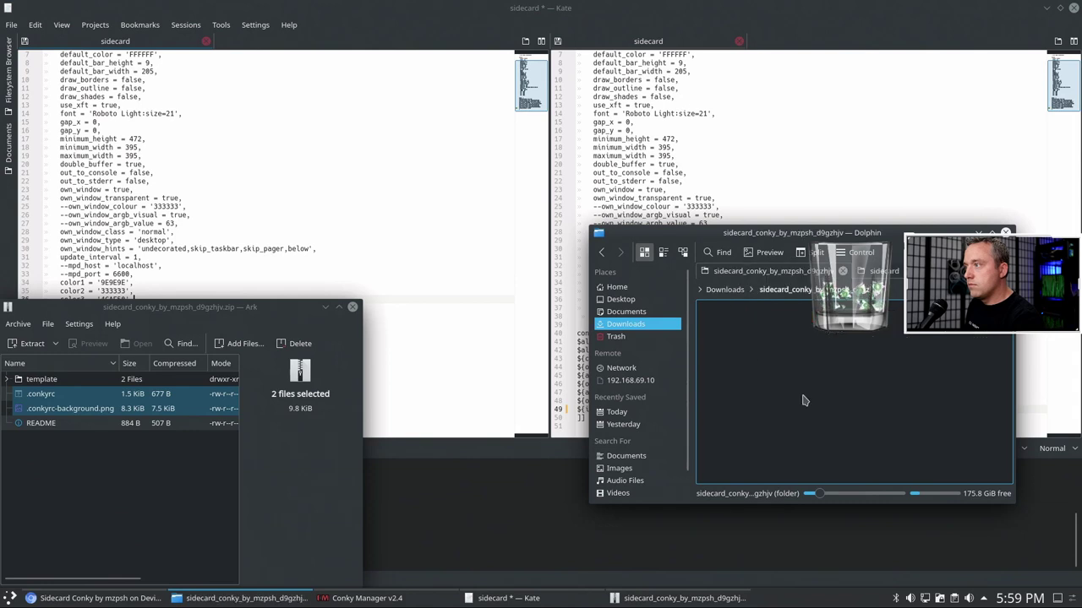
{"action": "key", "text": "shift+F4"}
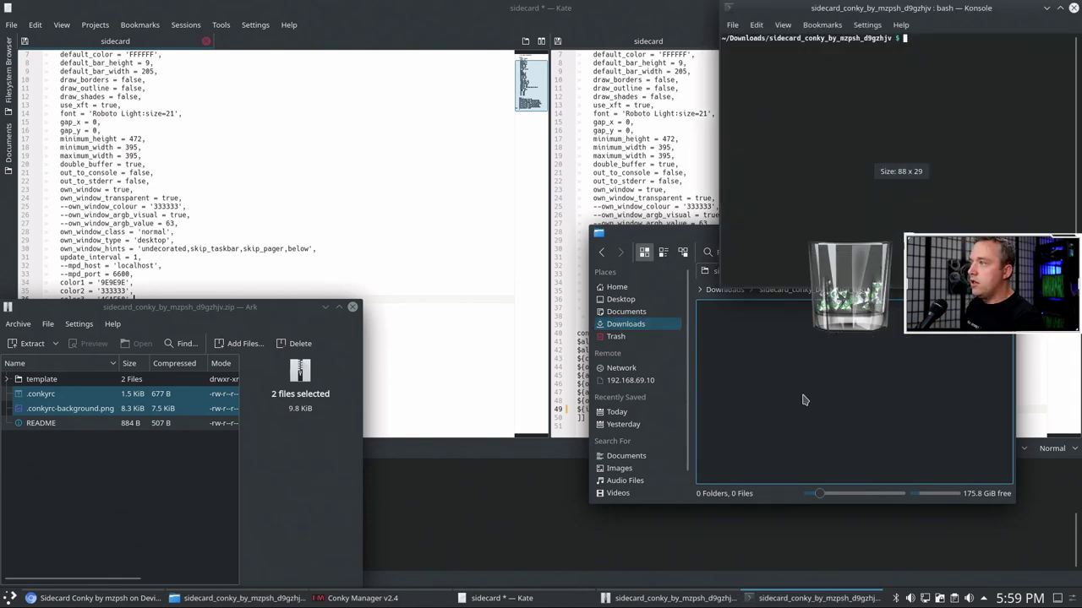
- Move .conkyrc-background.png into /home/titus/.conky/ with mv
{"action": "type", "text": "ll"}
{"action": "key", "text": "Return"}
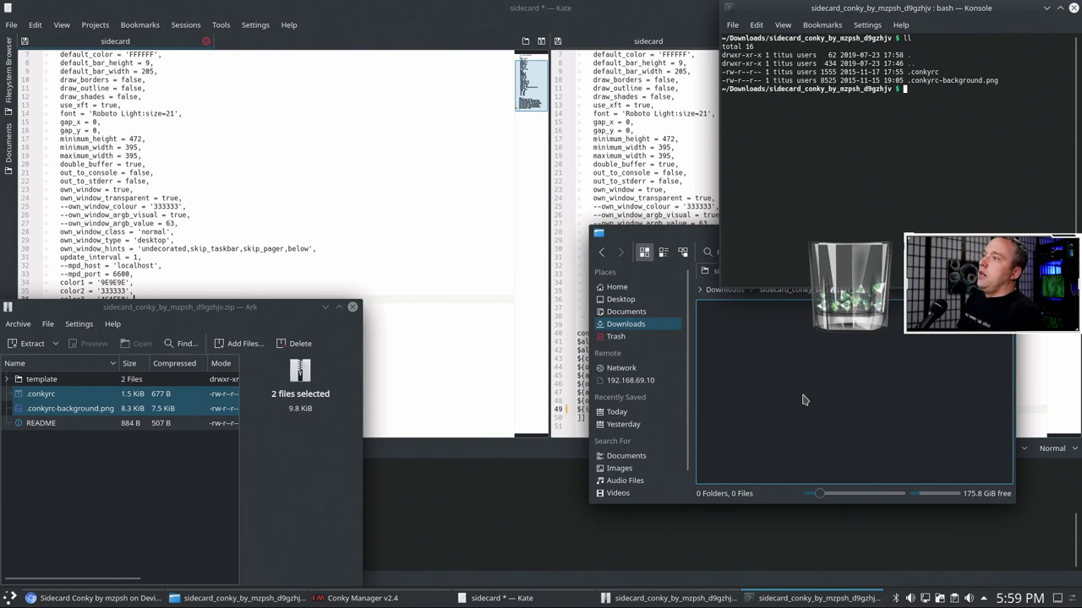
{"action": "type", "text": "mv .conkyrc"}
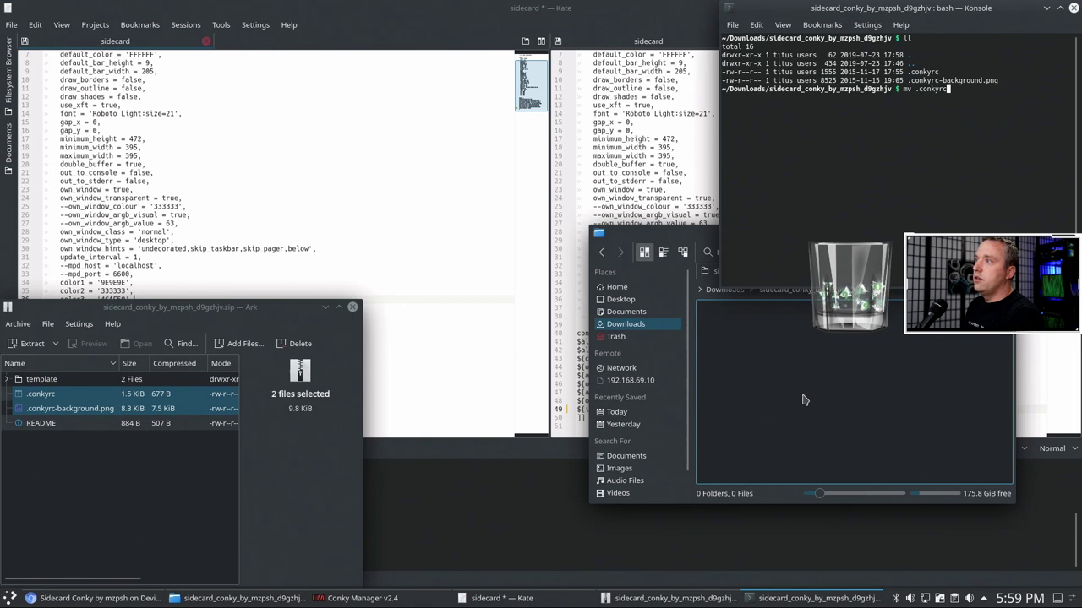
{"action": "type", "text": "-background.png "}
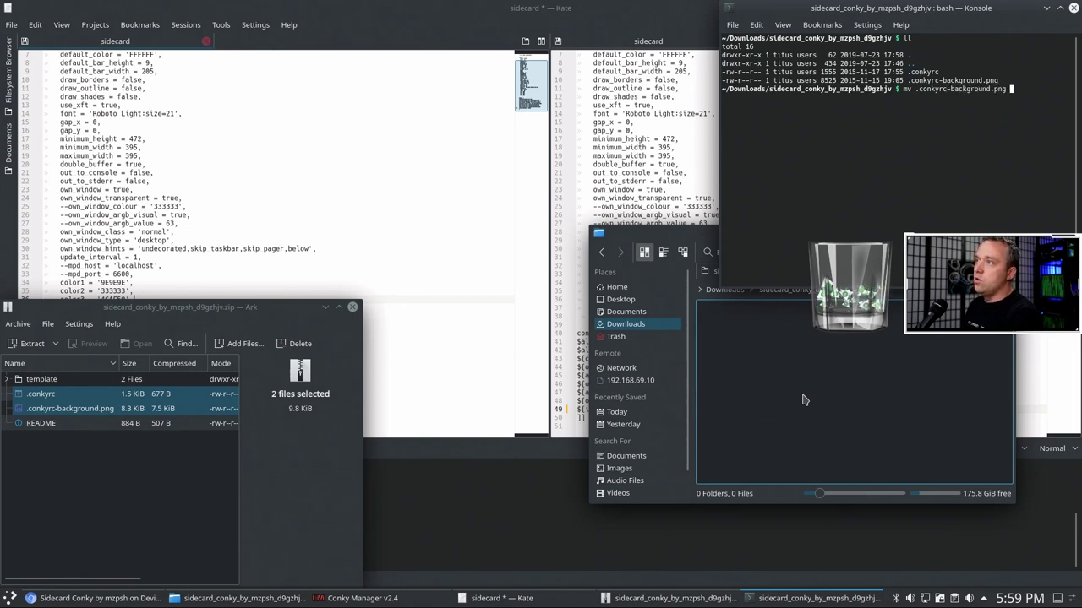
{"action": "type", "text": "/home/"}
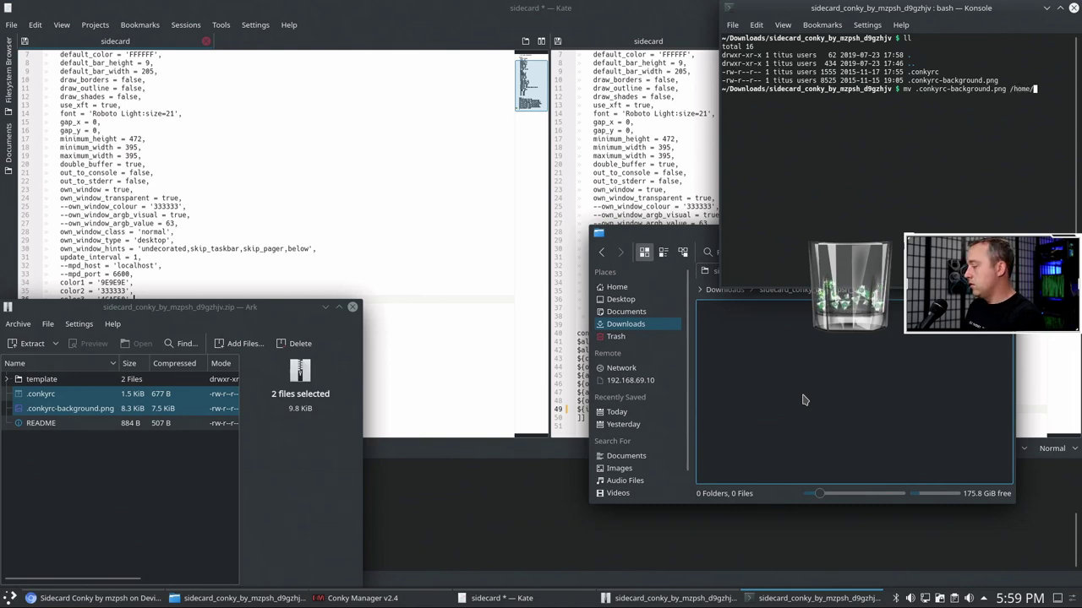
{"action": "type", "text": ".con"}
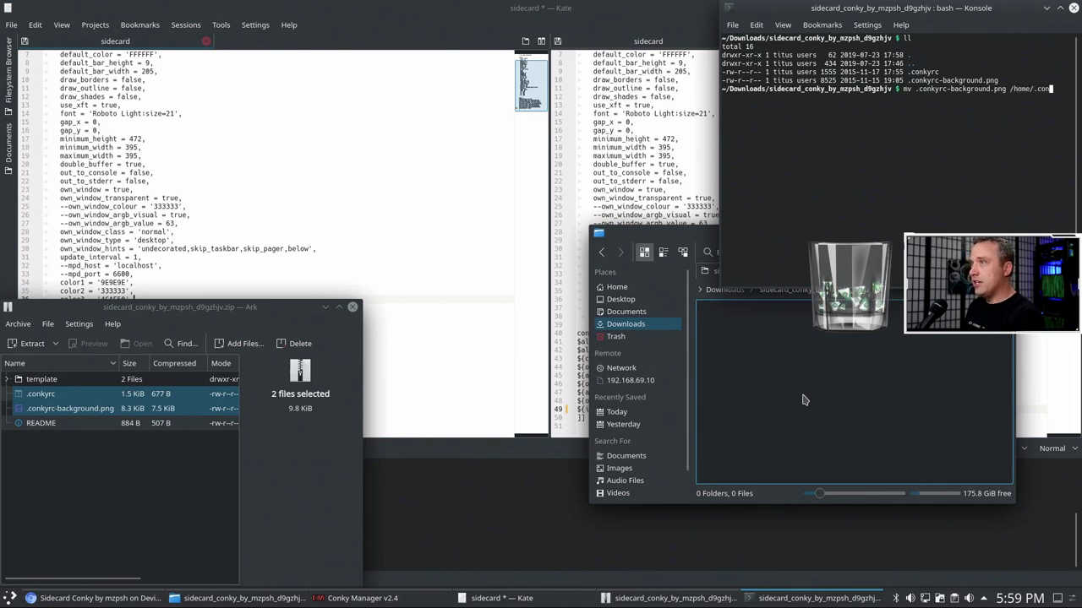
{"action": "type", "text": "k"}
{"action": "key", "text": "BackSpace"}
{"action": "key", "text": "BackSpace"}
{"action": "key", "text": "BackSpace"}
{"action": "key", "text": "BackSpace"}
{"action": "key", "text": "BackSpace"}
{"action": "type", "text": "ti"}
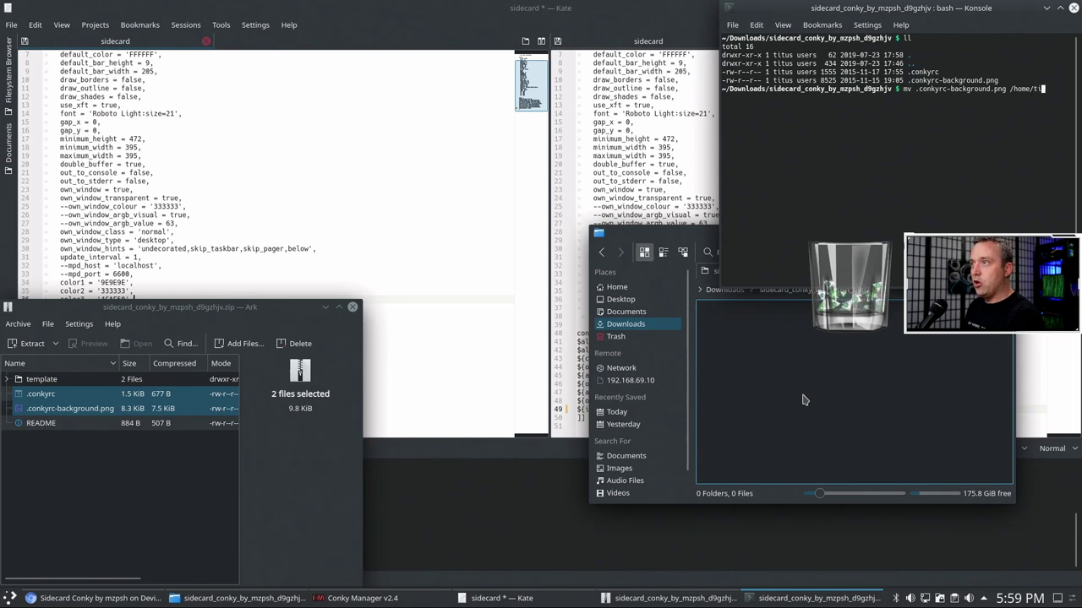
{"action": "type", "text": "tus/.con"}
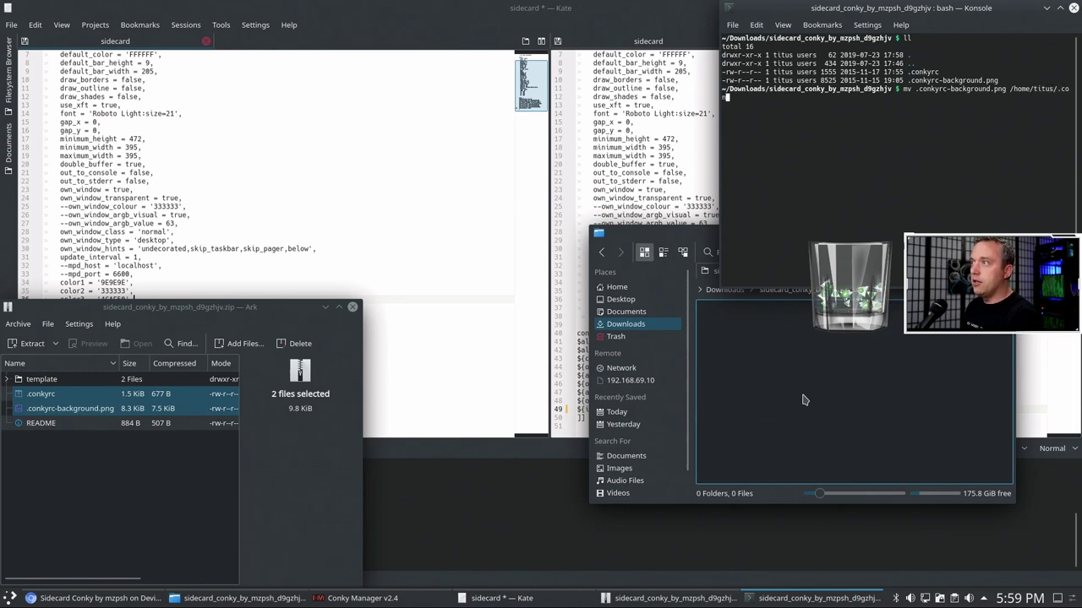
{"action": "type", "text": "key"}
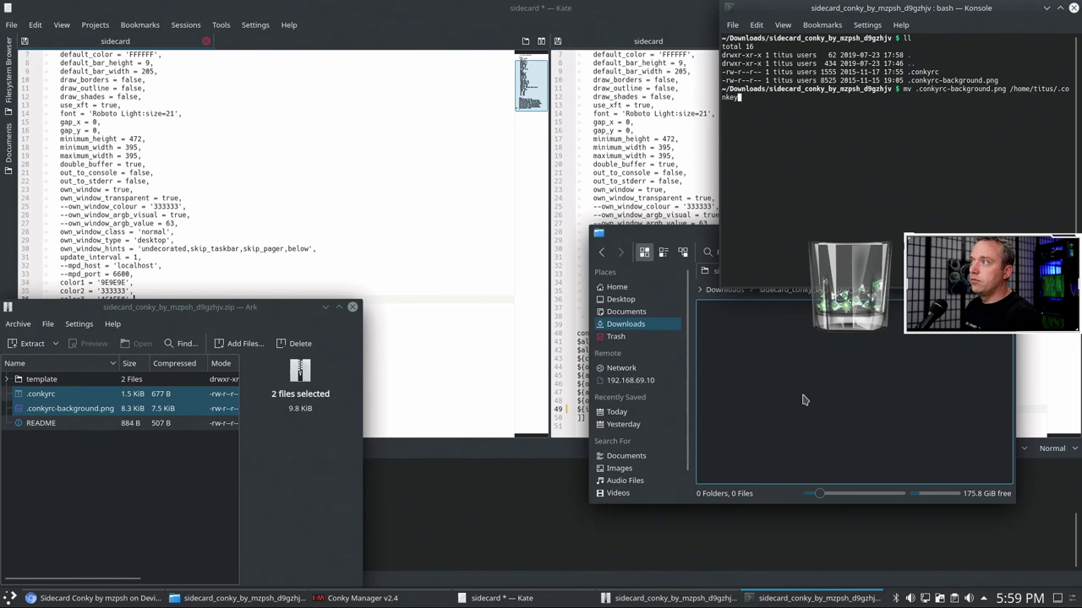
{"action": "key", "text": "BackSpace"}
{"action": "key", "text": "BackSpace"}
{"action": "key", "text": "BackSpace"}
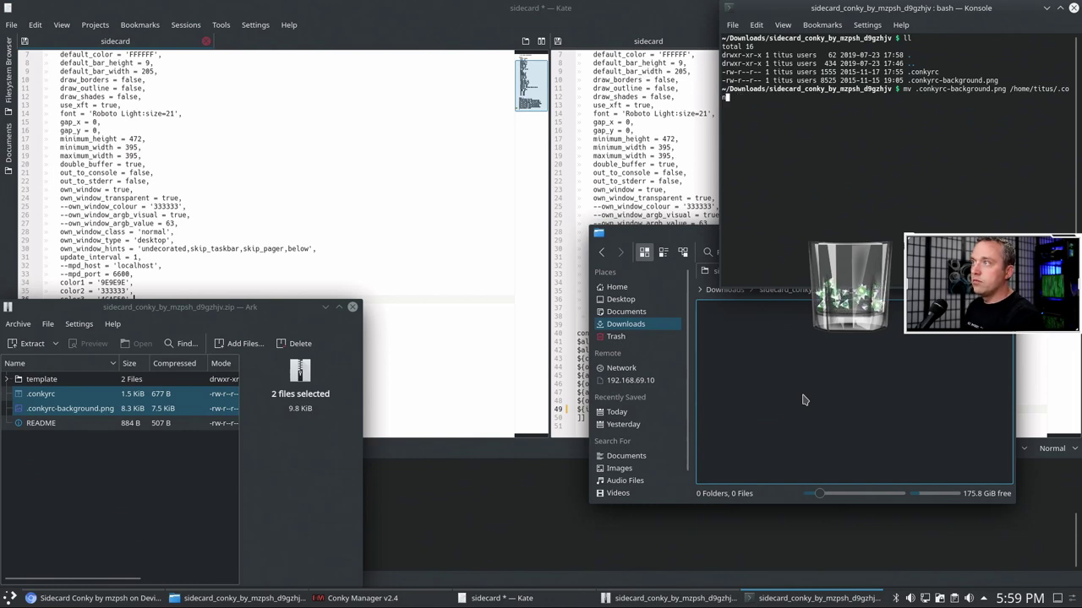
{"action": "key", "text": "Tab"}
{"action": "key", "text": "Tab"}
{"action": "key", "text": "Tab"}
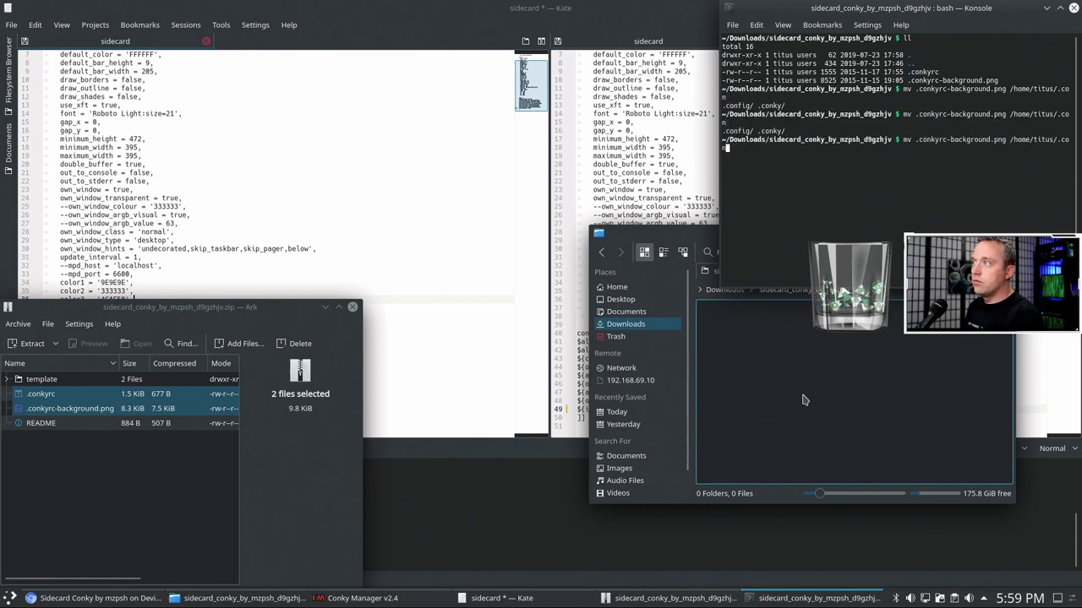
{"action": "type", "text": "k"}
{"action": "key", "text": "Tab"}
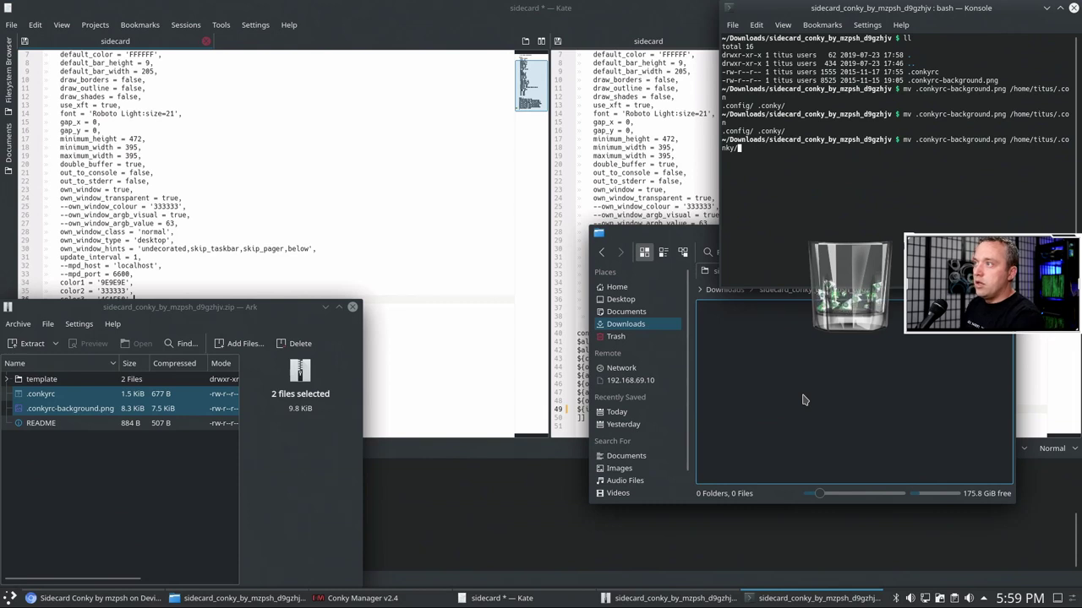
{"action": "key", "text": "Return"}
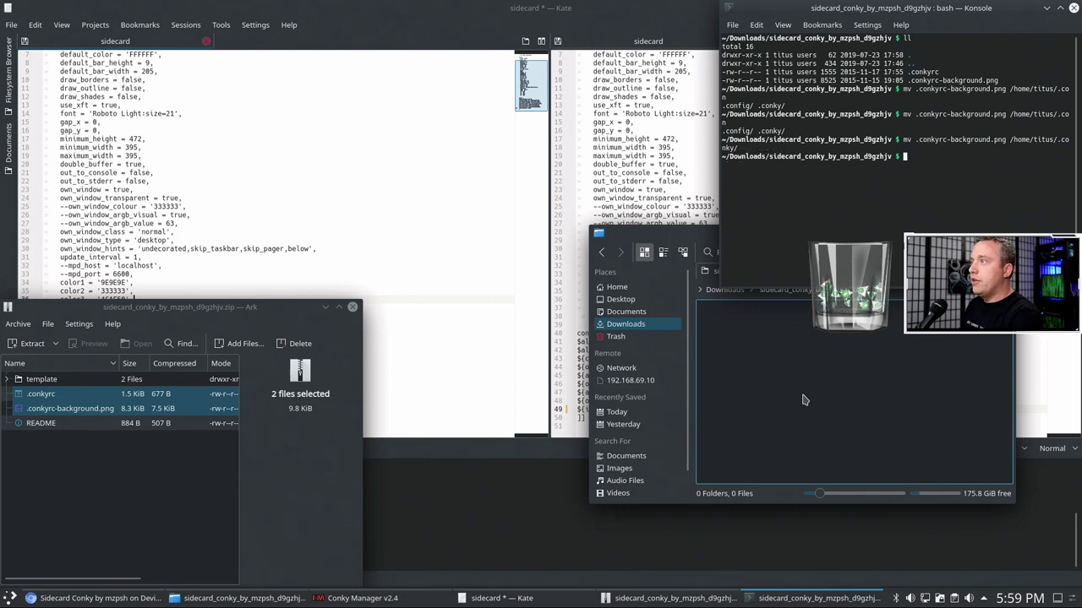
- Move .conkyrc into /home/titus/.conky/sidecard/ and close Konsole
{"action": "type", "text": "mv "}
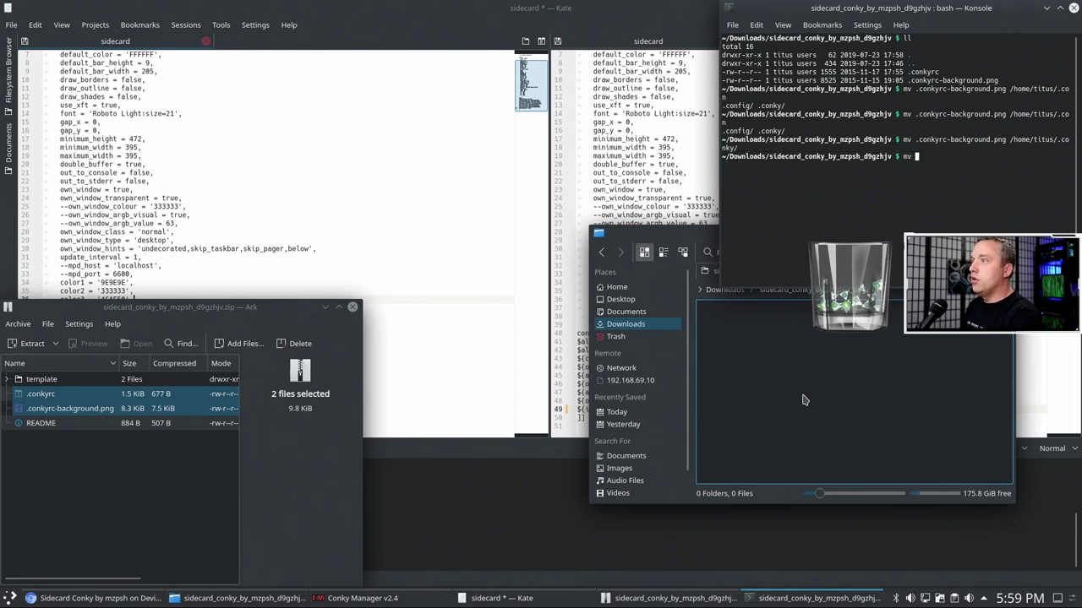
{"action": "type", "text": "."}
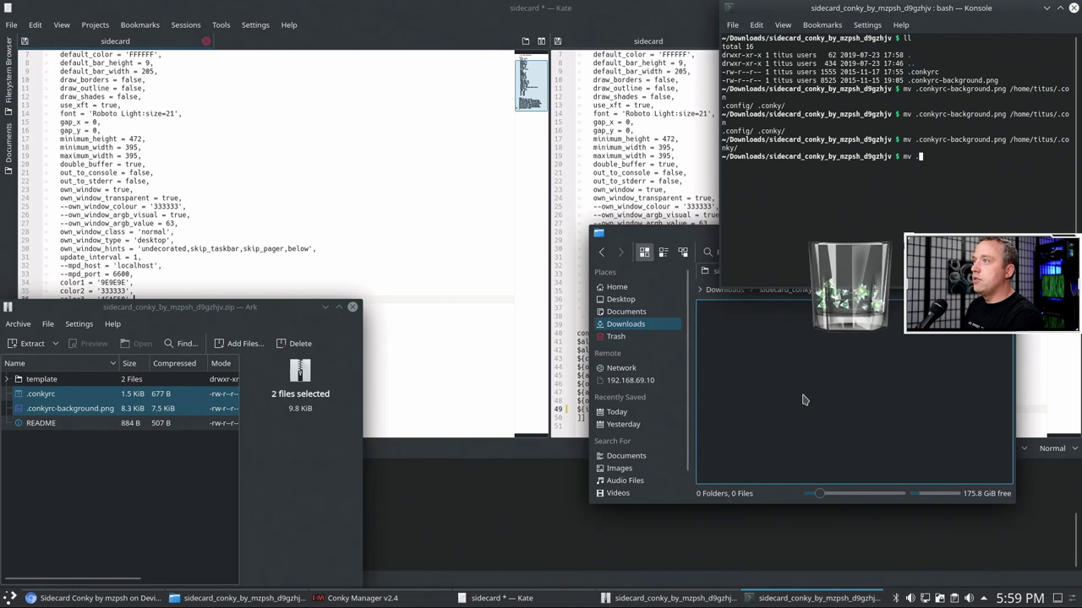
{"action": "key", "text": "BackSpace"}
{"action": "key", "text": "BackSpace"}
{"action": "key", "text": "BackSpace"}
{"action": "key", "text": "BackSpace"}
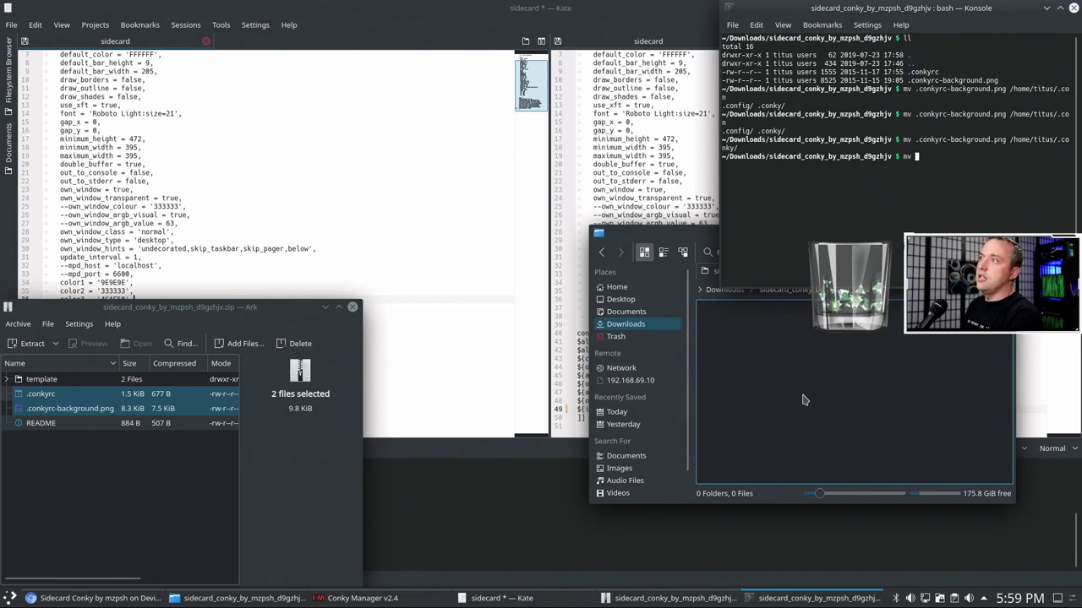
{"action": "type", "text": "mv ."}
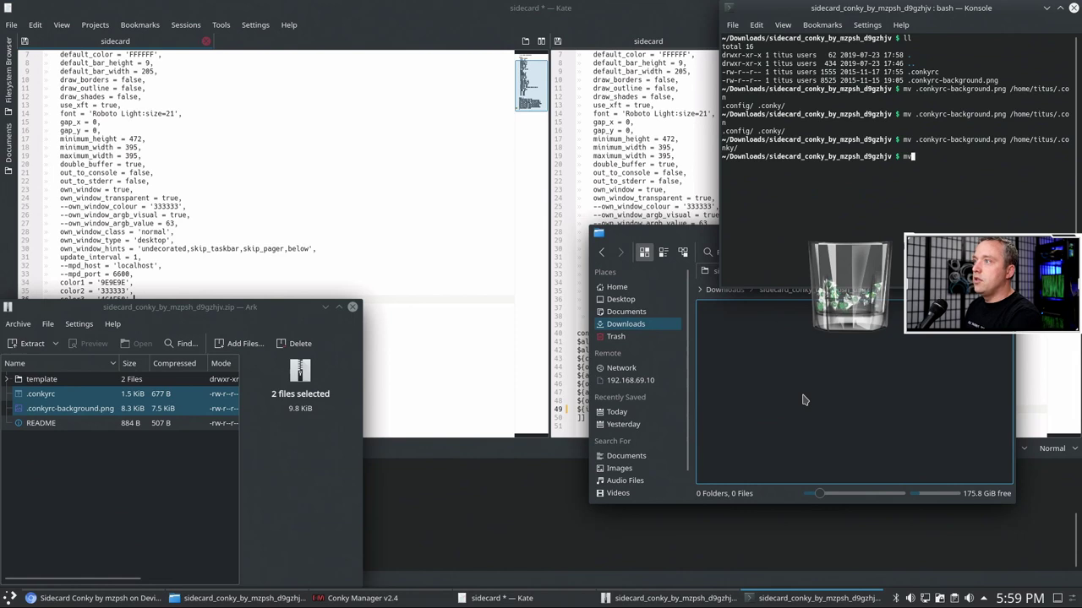
{"action": "type", "text": "conkyrc"}
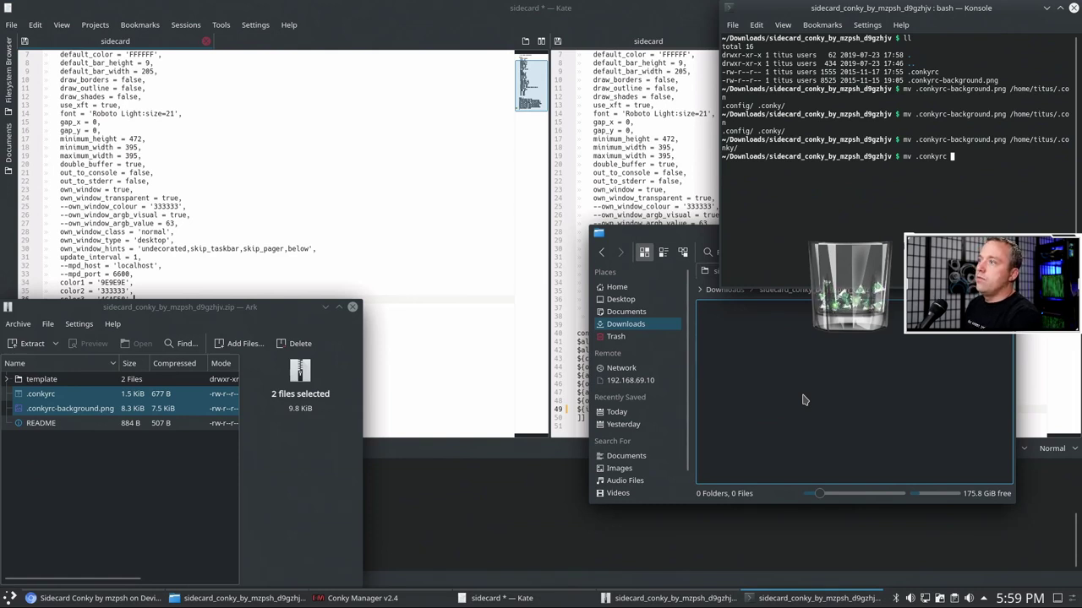
{"action": "type", "text": "/home."}
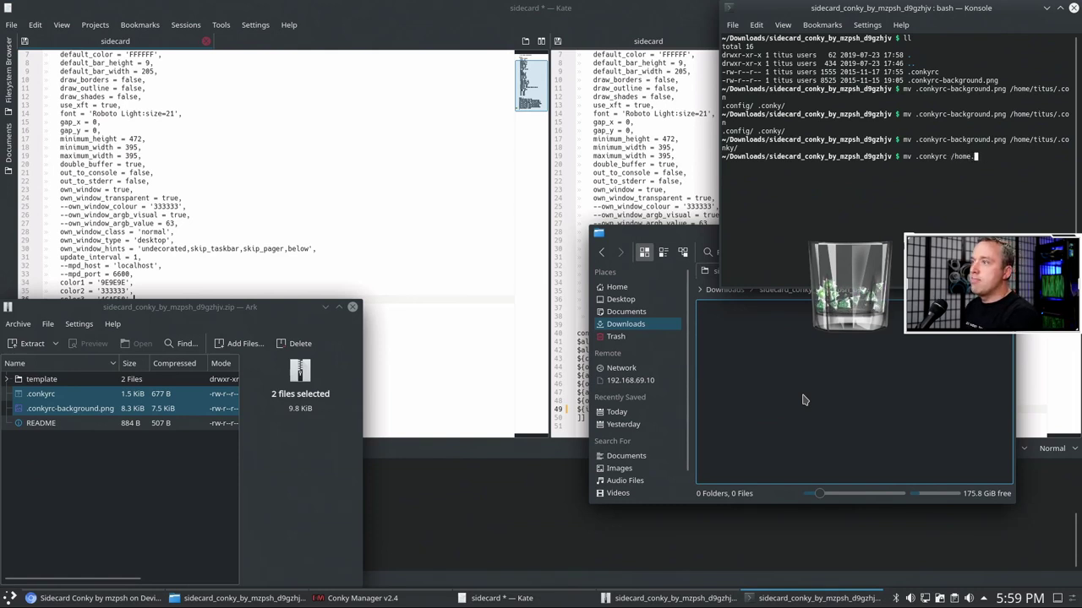
{"action": "key", "text": "BackSpace"}
{"action": "type", "text": "/titus/"}
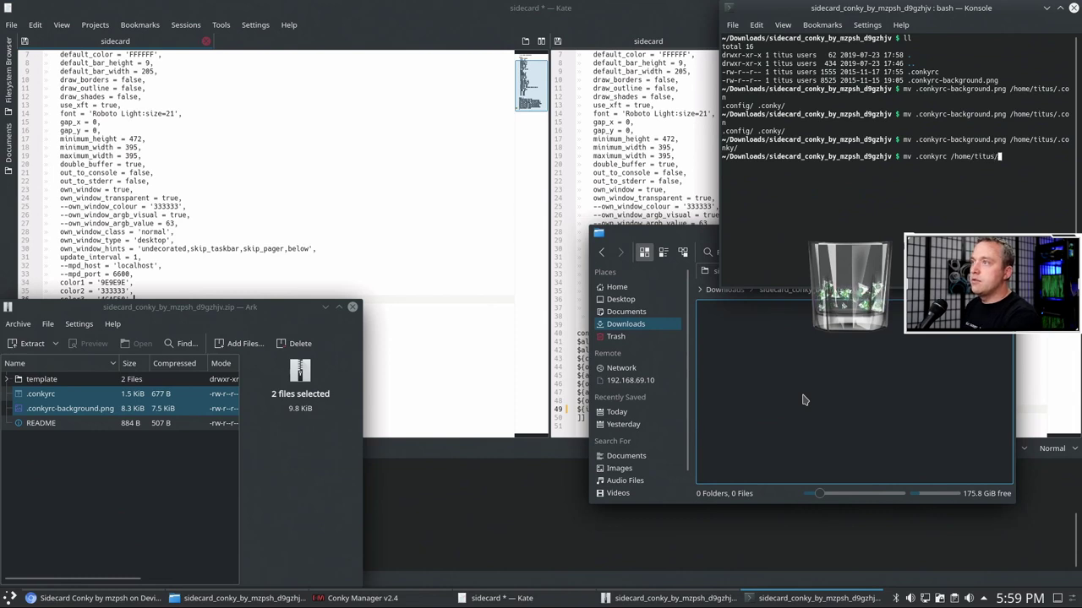
{"action": "type", "text": ".conky/"}
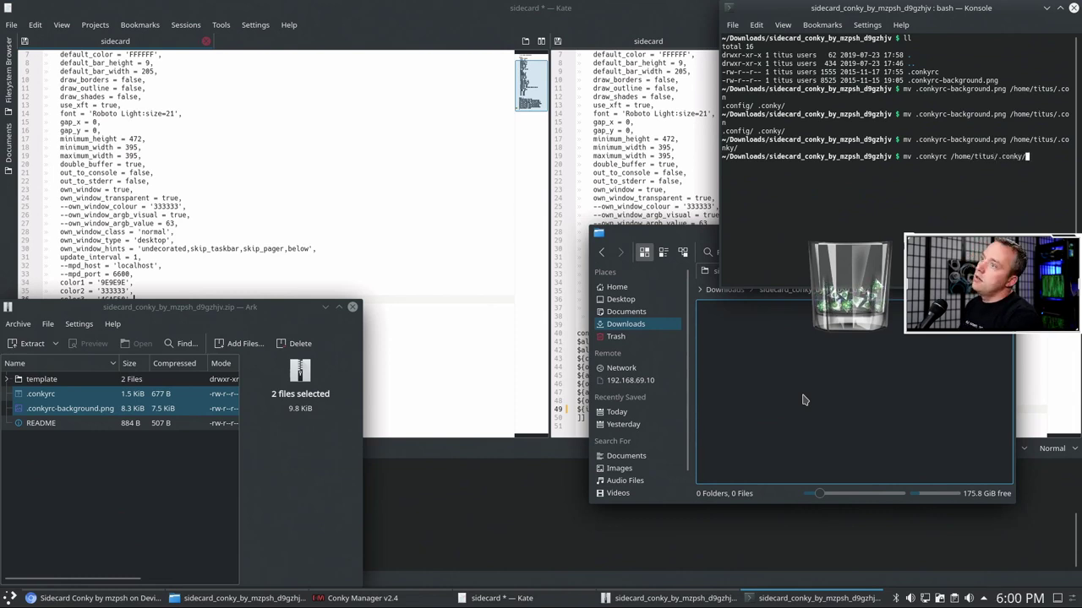
{"action": "type", "text": "sidecard/"}
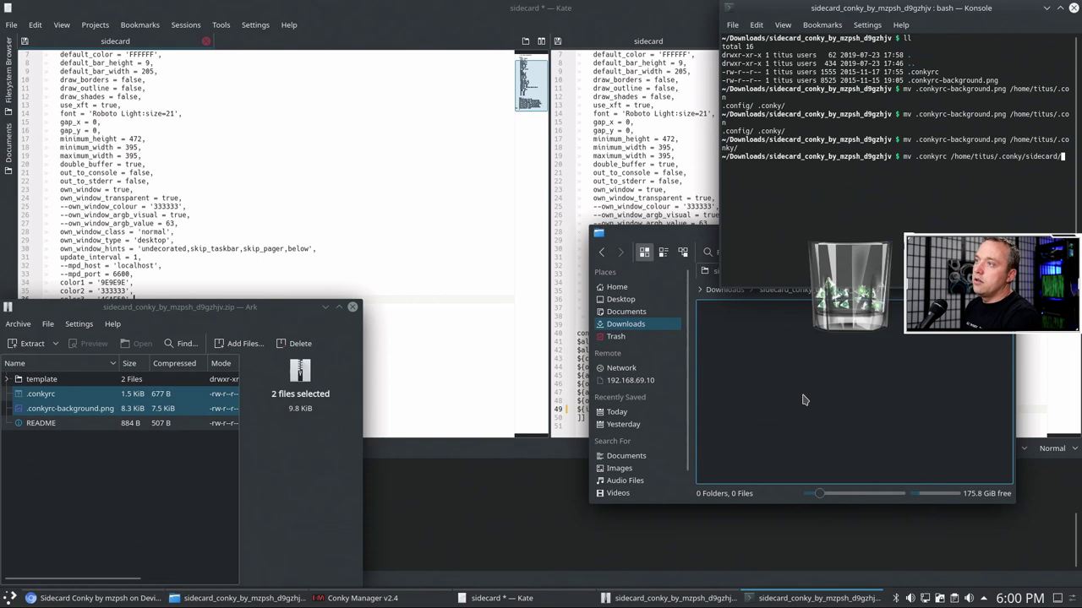
{"action": "key", "text": "Return"}
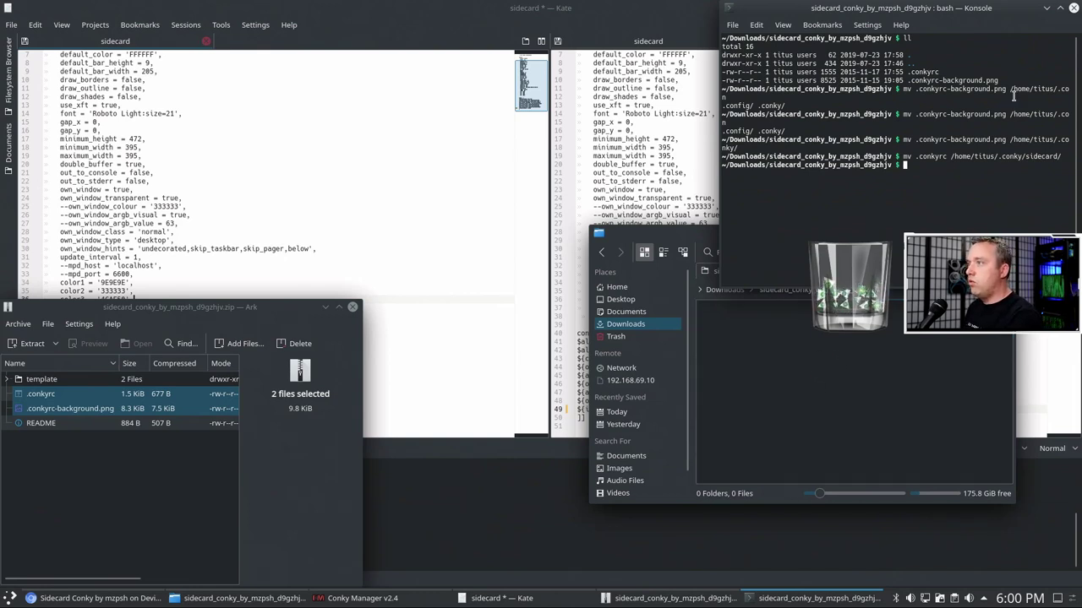
{"action": "left_click", "coordinate": [1074, 8]}
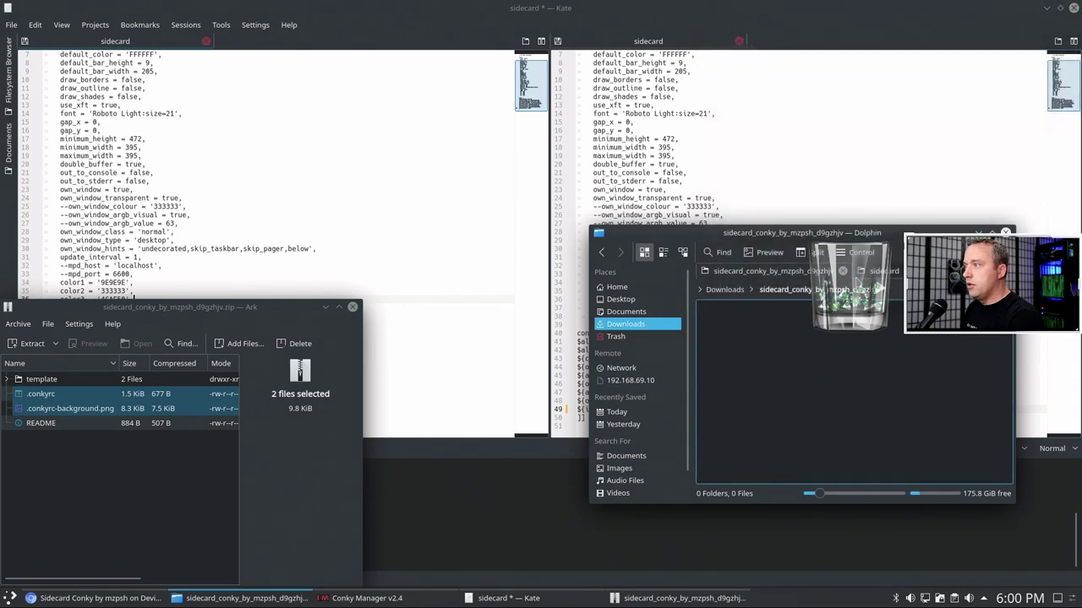
{"action": "left_click", "coordinate": [879, 270]}
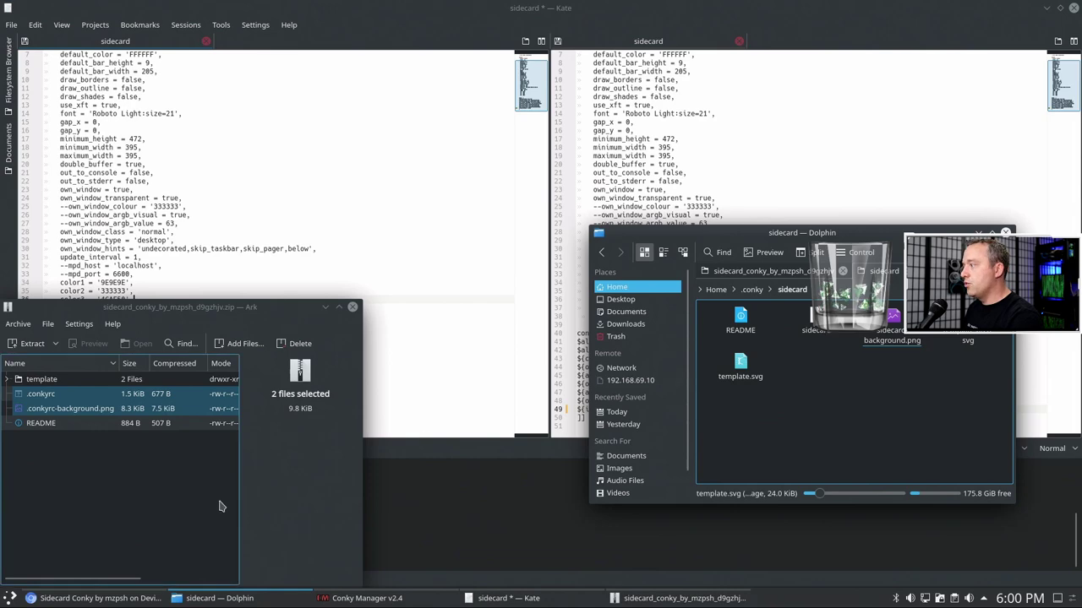
- Close Ark, then stop and relaunch the sidecard conky in Kate's terminal
{"action": "left_click", "coordinate": [352, 307]}
{"action": "left_click", "coordinate": [463, 533]}
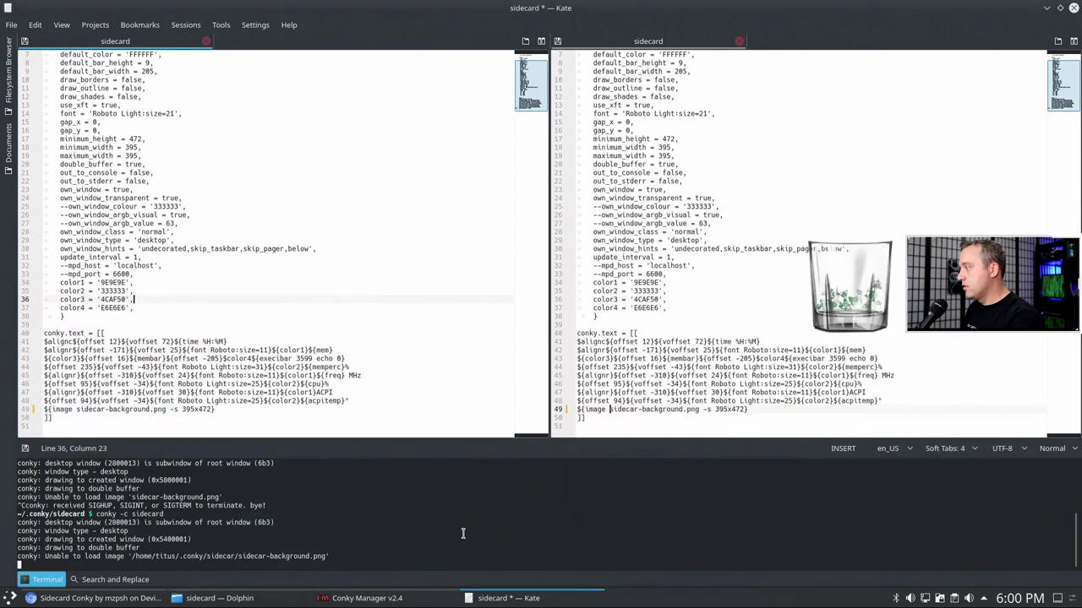
{"action": "key", "text": "ctrl+c"}
{"action": "key", "text": "Up"}
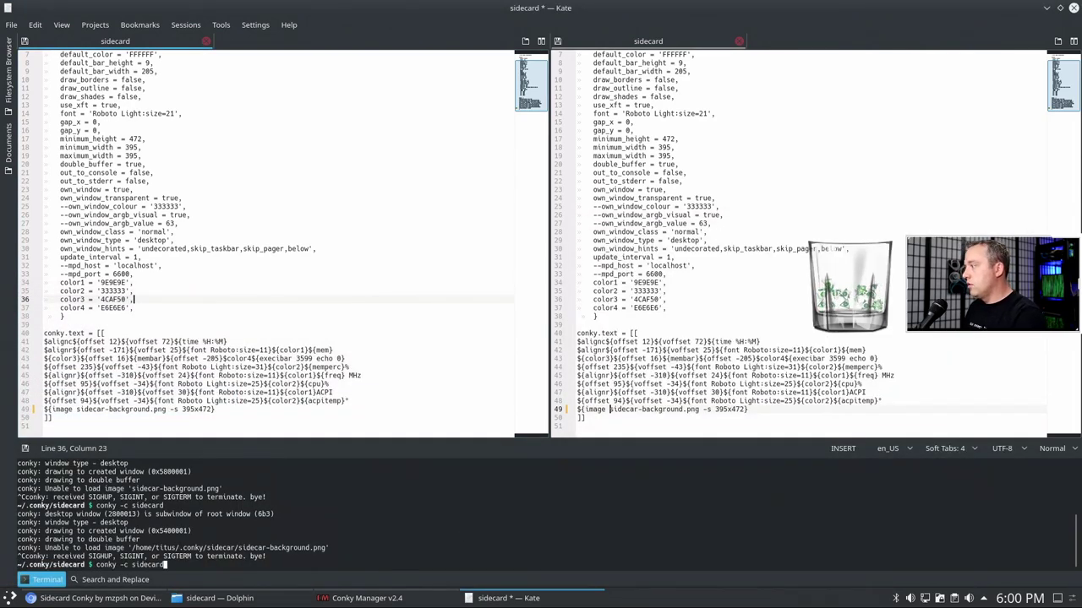
{"action": "key", "text": "Return"}
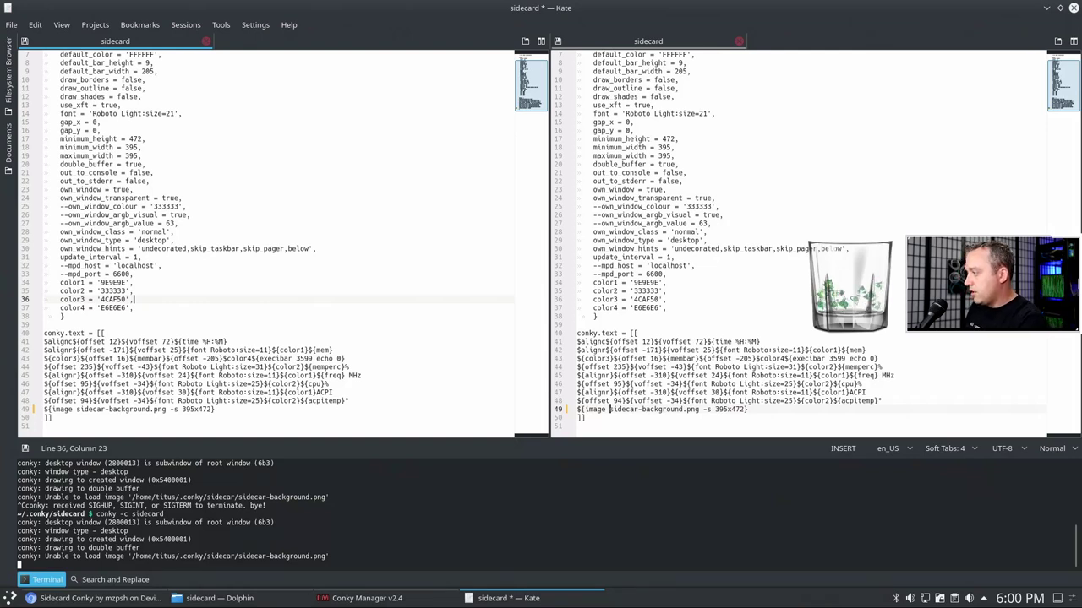
{"action": "key", "text": "ctrl+x"}
{"action": "key", "text": "ctrl+c"}
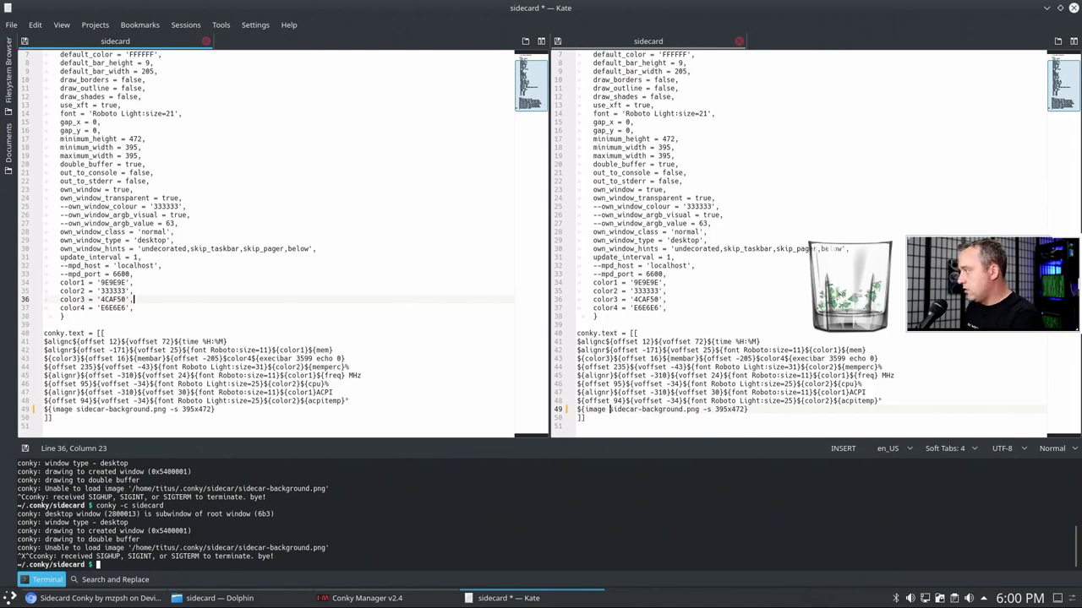
- List the folder and run conky -c .conkyrc, stopping it after the image error
{"action": "type", "text": "ll"}
{"action": "key", "text": "Return"}
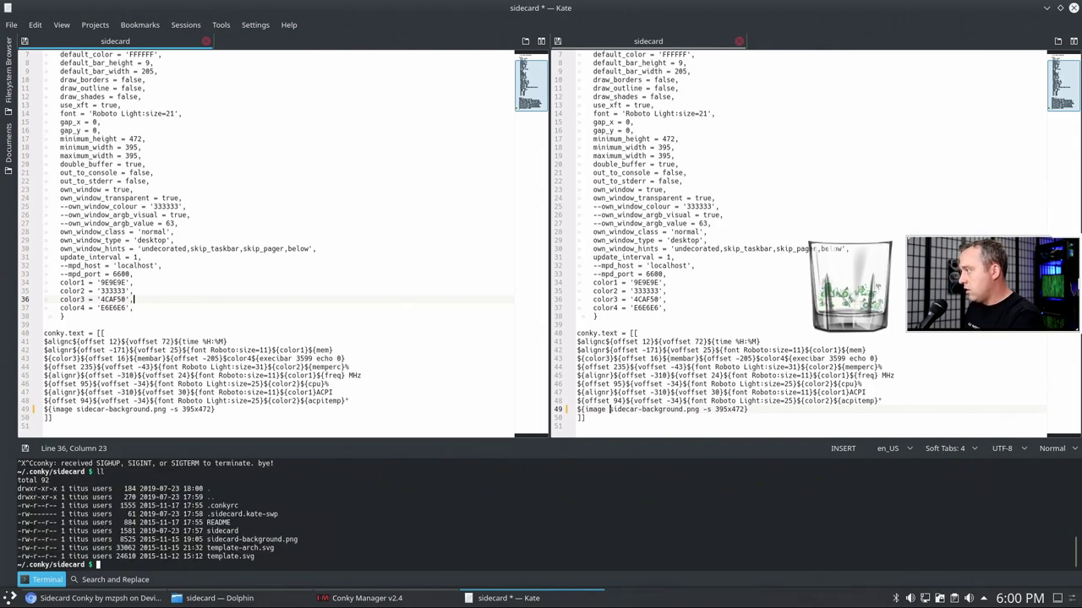
{"action": "type", "text": "ll"}
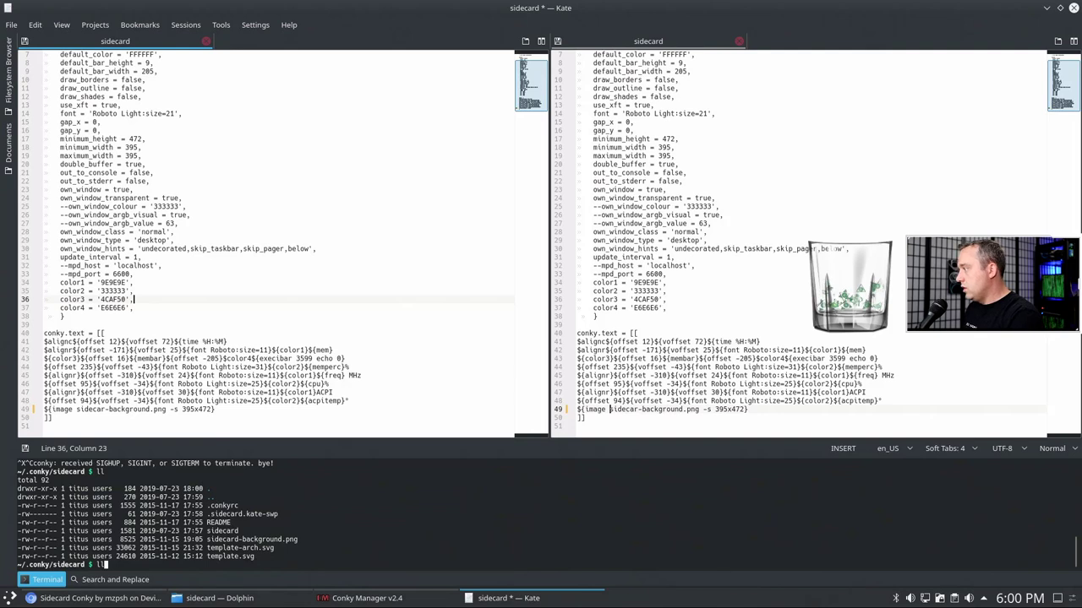
{"action": "key", "text": "Up"}
{"action": "key", "text": "Up"}
{"action": "key", "text": "BackSpace"}
{"action": "key", "text": "BackSpace"}
{"action": "key", "text": "BackSpace"}
{"action": "key", "text": "BackSpace"}
{"action": "key", "text": "BackSpace"}
{"action": "key", "text": "BackSpace"}
{"action": "key", "text": "BackSpace"}
{"action": "key", "text": "BackSpace"}
{"action": "key", "text": "BackSpace"}
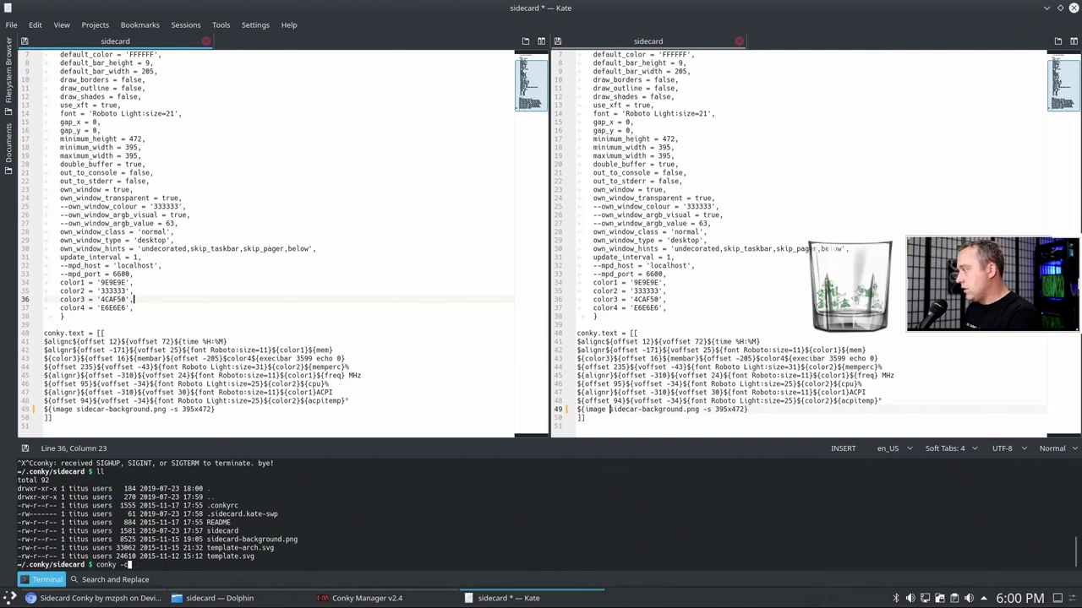
{"action": "type", "text": ".conkyrc"}
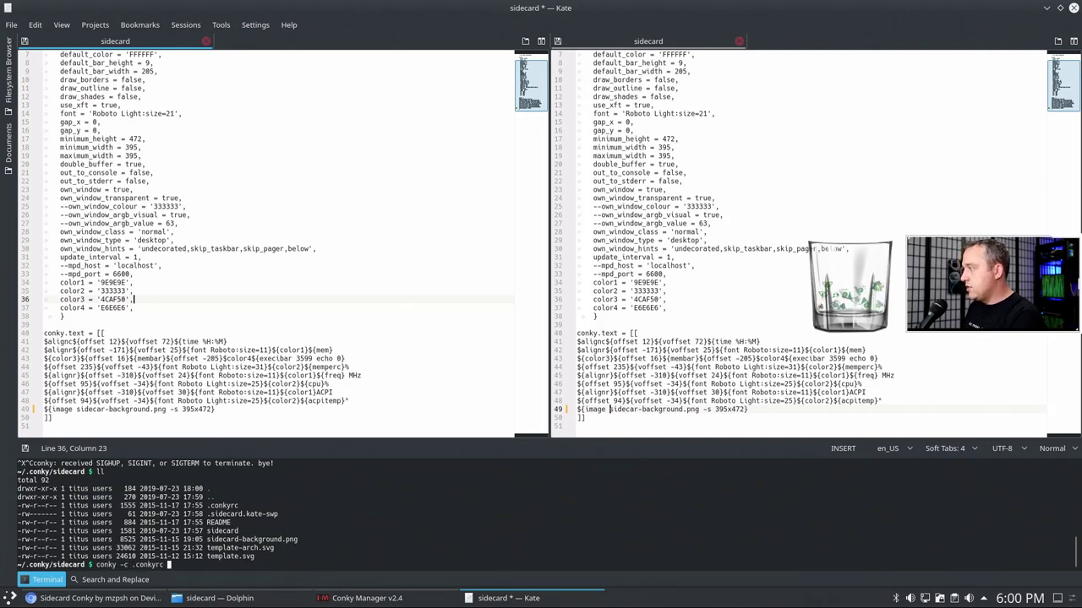
{"action": "key", "text": "Return"}
{"action": "key", "text": "ctrl+c"}
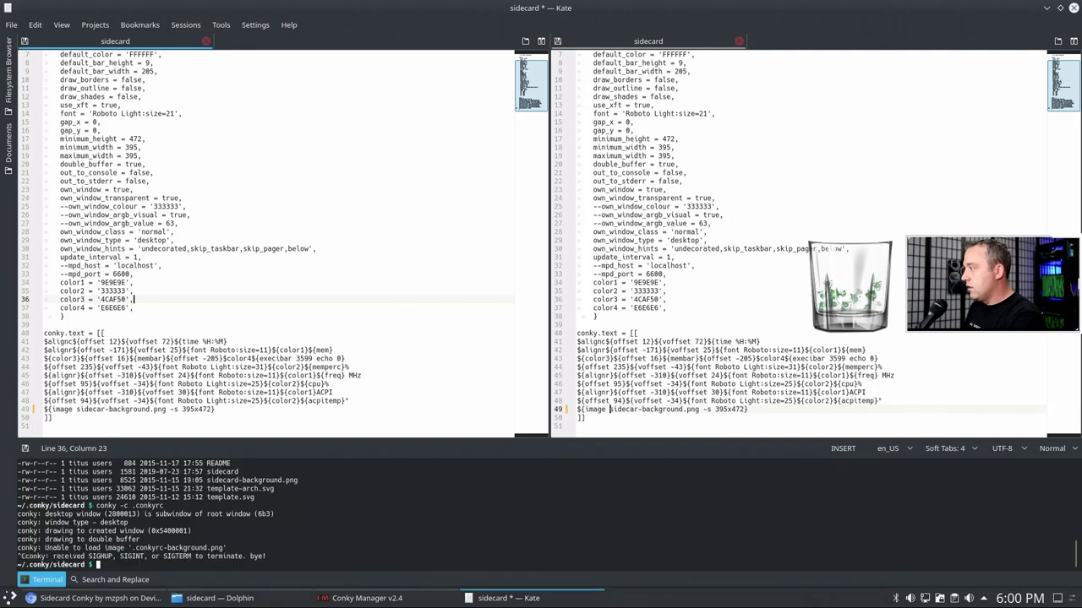
- Move ../.conkyrc-background.png into the sidecard folder and list its files
{"action": "type", "text": "mv "}
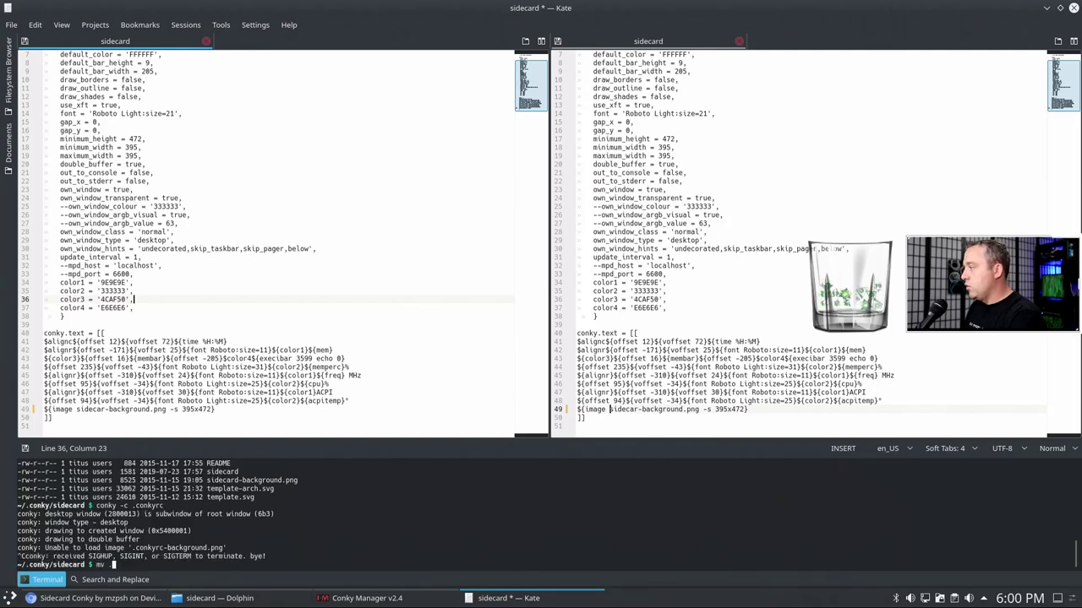
{"action": "type", "text": "../"}
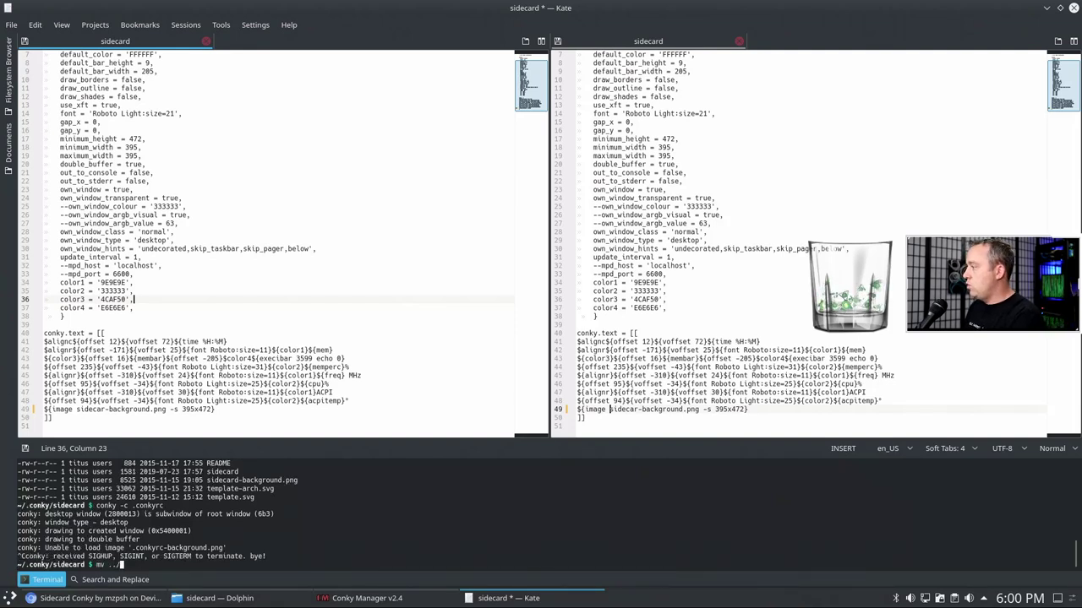
{"action": "type", "text": ".con"}
{"action": "key", "text": "Tab"}
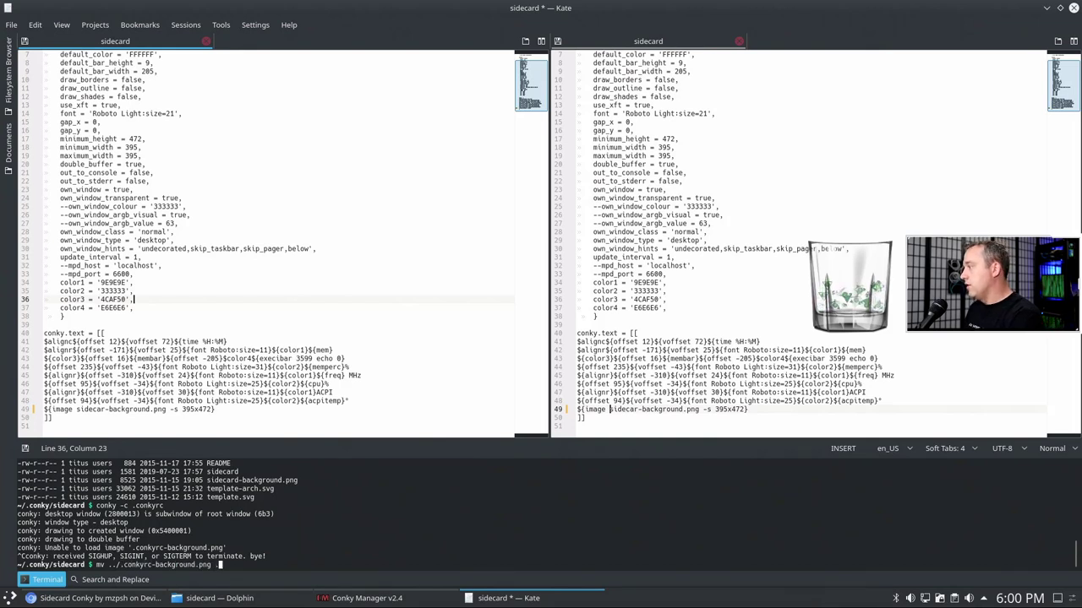
{"action": "type", "text": "."}
{"action": "key", "text": "Return"}
{"action": "type", "text": "ll"}
{"action": "key", "text": "Return"}
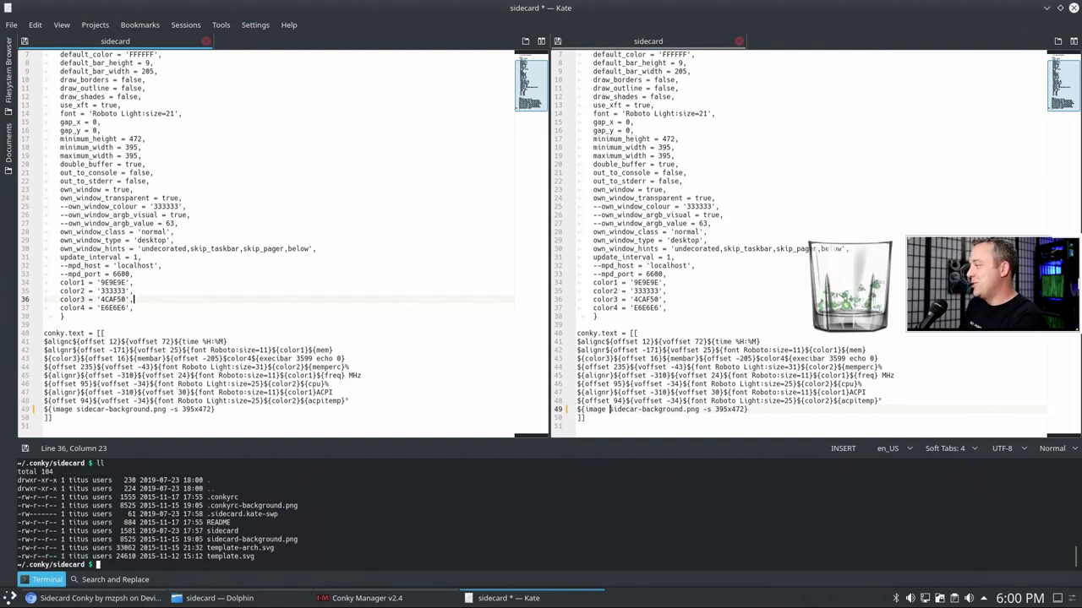
- Relaunch conky -c .conkyrc and minimize Kate
{"action": "key", "text": "Up"}
{"action": "key", "text": "Up"}
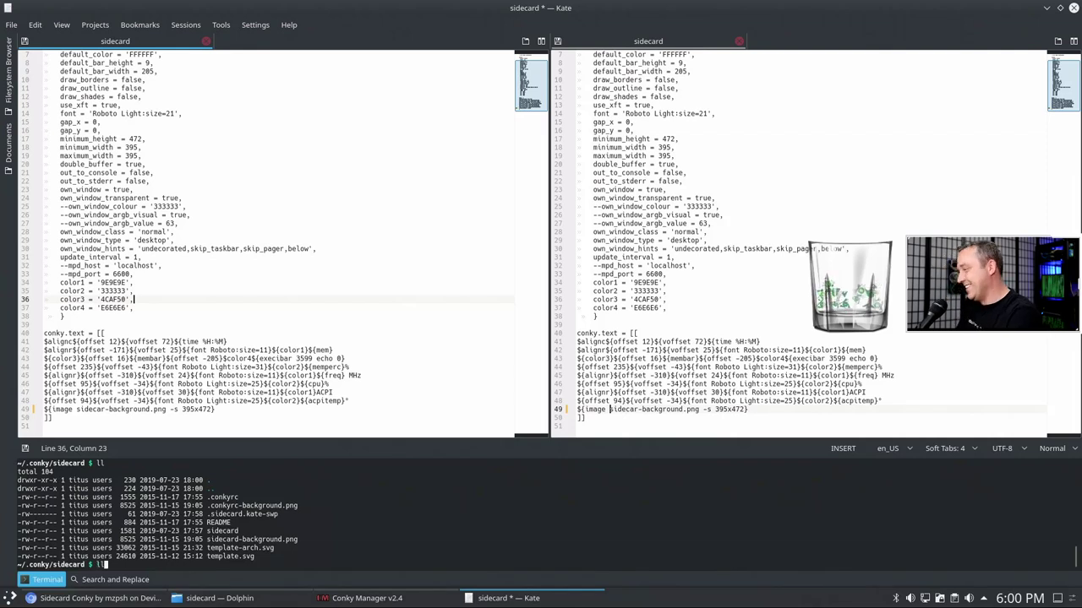
{"action": "key", "text": "Up"}
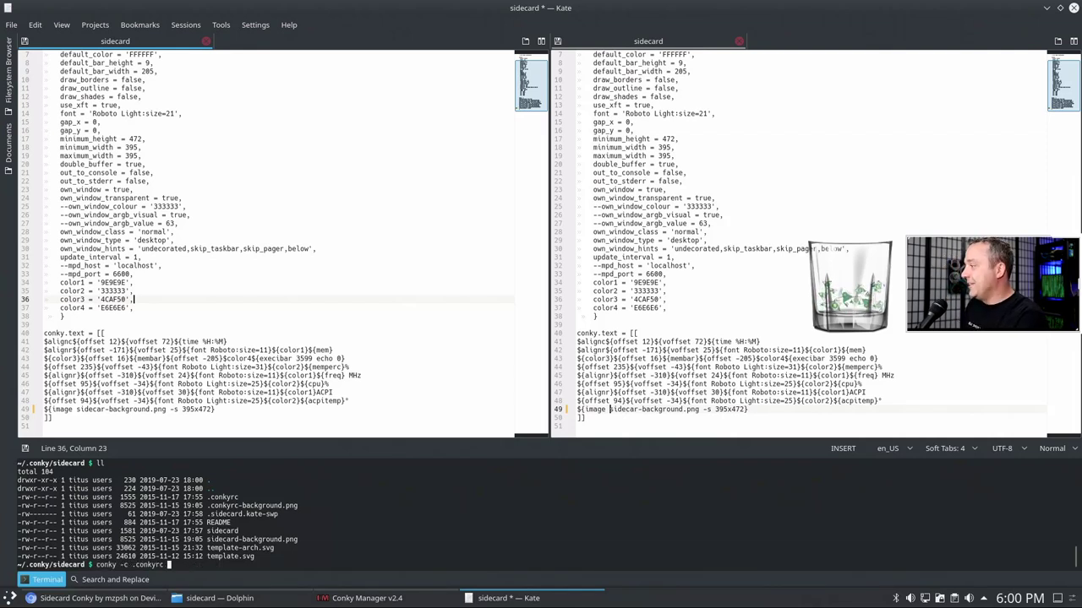
{"action": "key", "text": "Return"}
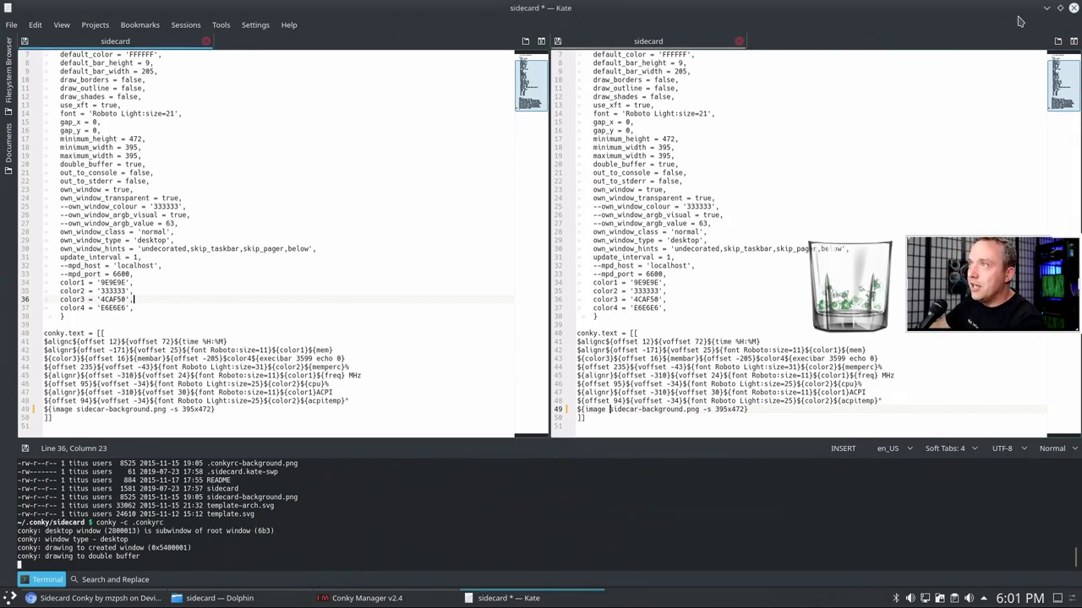
{"action": "left_click", "coordinate": [1047, 7]}
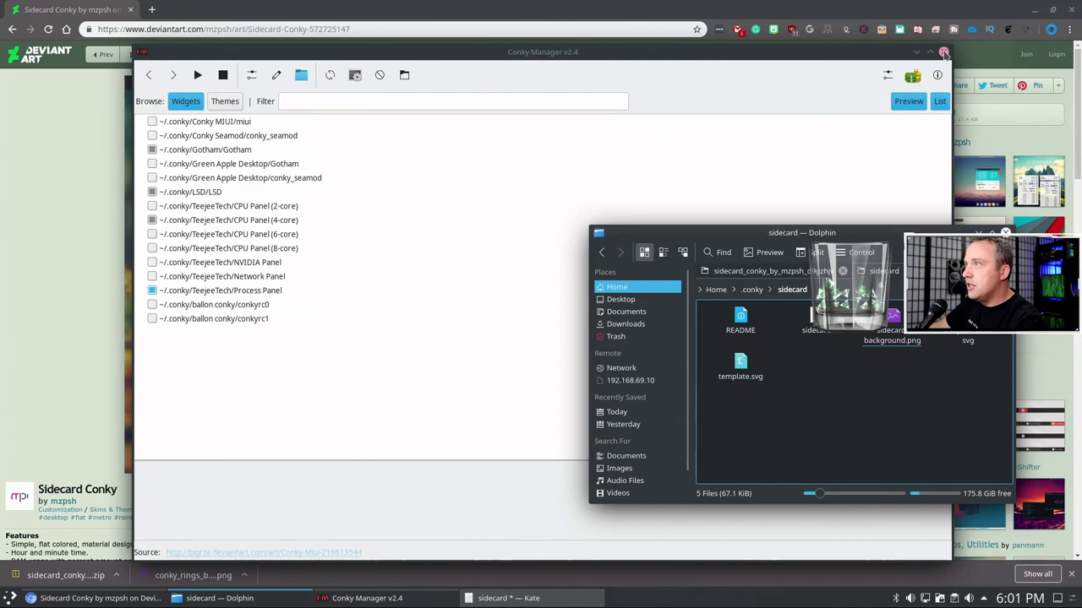
- Close Conky Manager, minimize the browser, and drag Dolphin off the Sidecard widget
{"action": "left_click", "coordinate": [944, 53]}
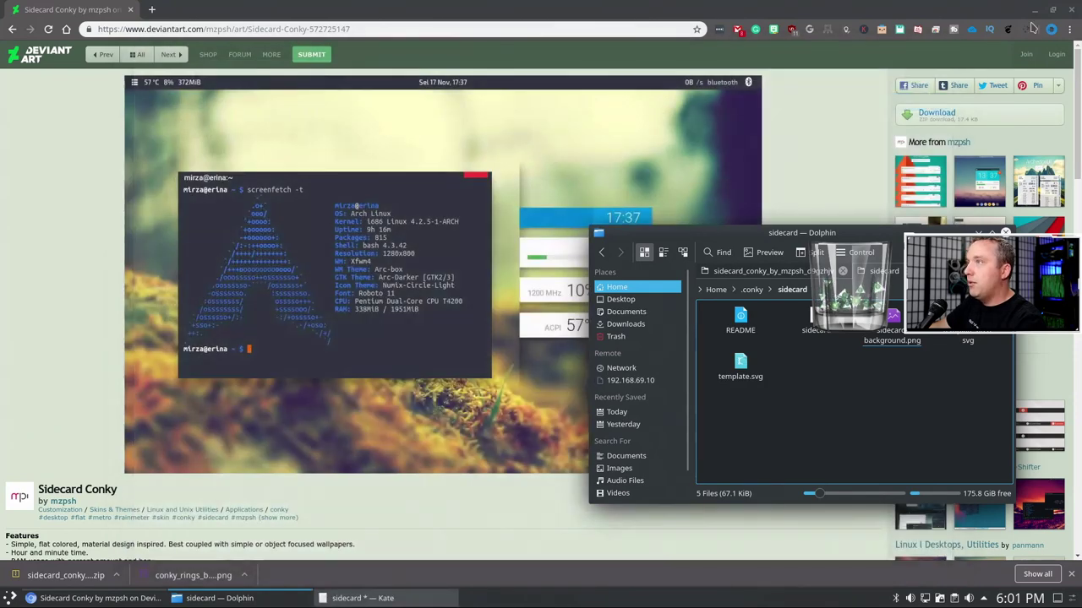
{"action": "left_click", "coordinate": [1035, 9]}
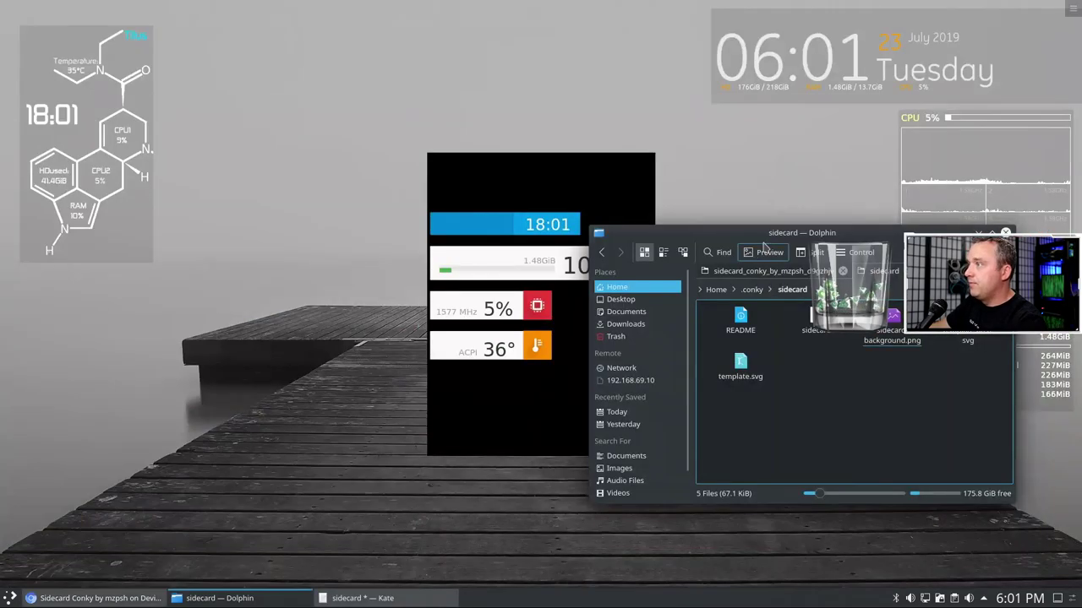
{"action": "left_click_drag", "start_coordinate": [758, 233], "coordinate": [845, 63]}
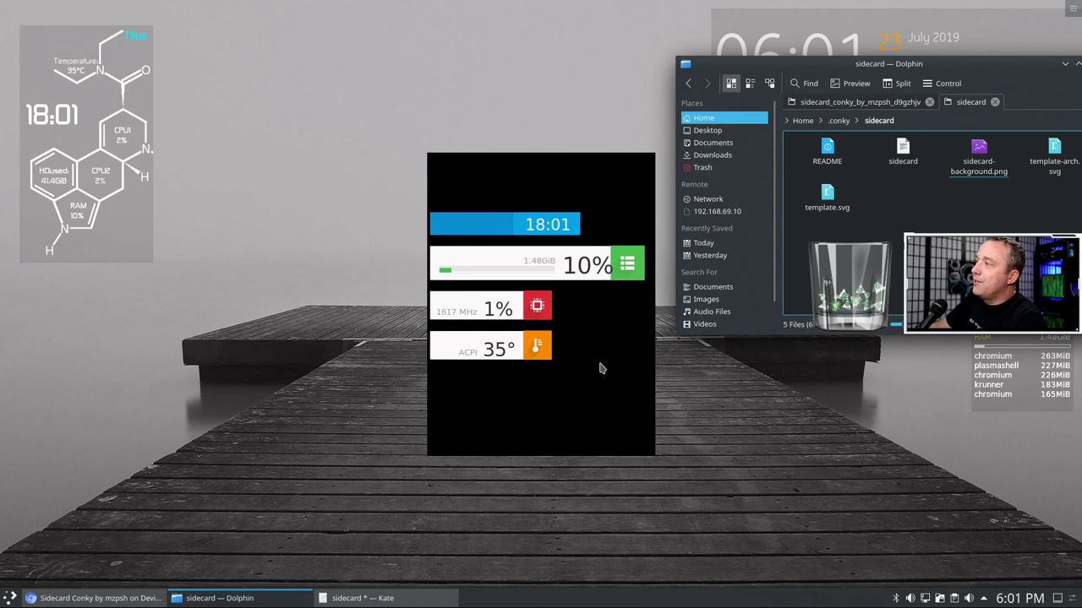
{"action": "left_click_drag", "start_coordinate": [903, 65], "coordinate": [247, 280]}
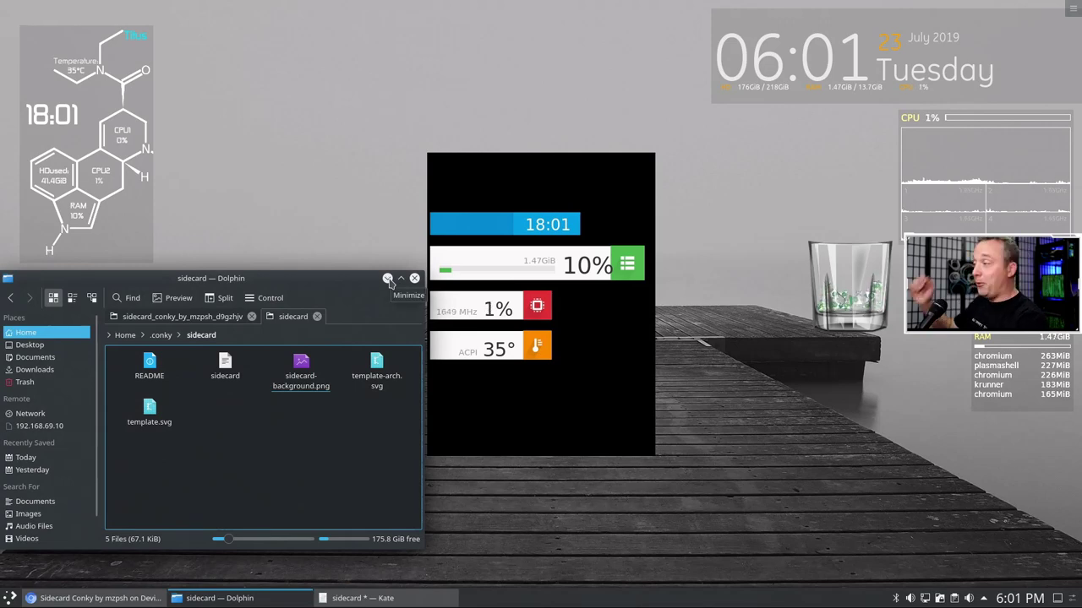
{"action": "left_click", "coordinate": [360, 599]}
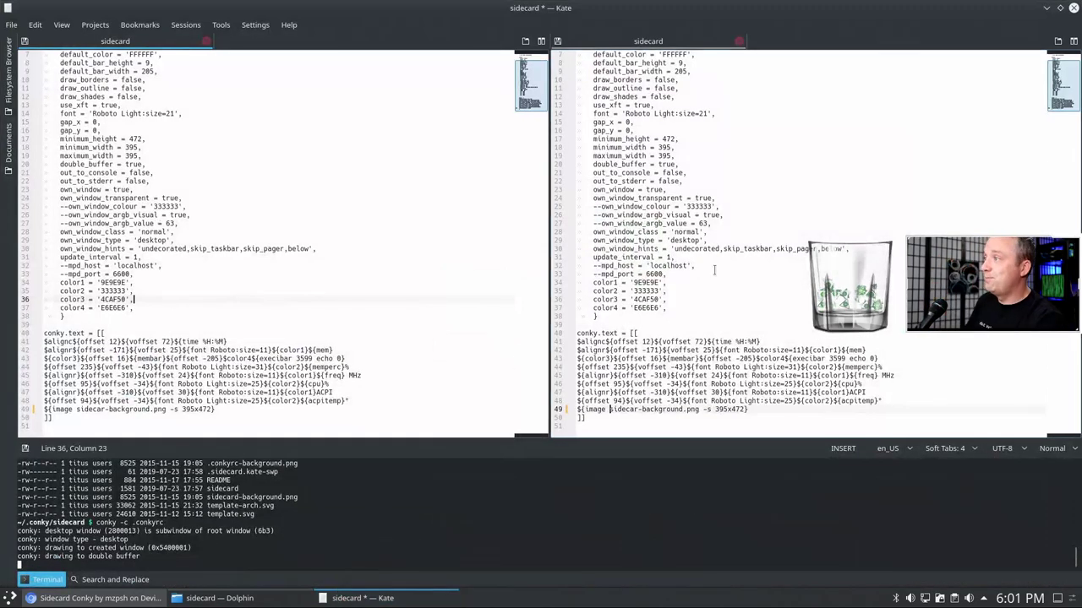
- Reopen the Gotham conky config from File > Open Recent
{"action": "left_click", "coordinate": [12, 25]}
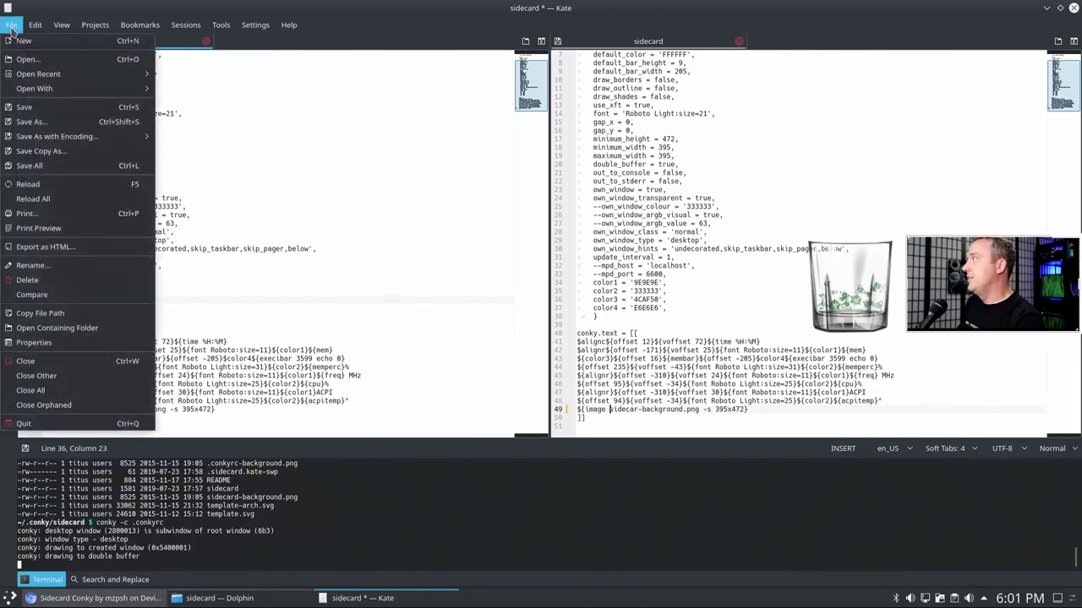
{"action": "mouse_move", "coordinate": [46, 75]}
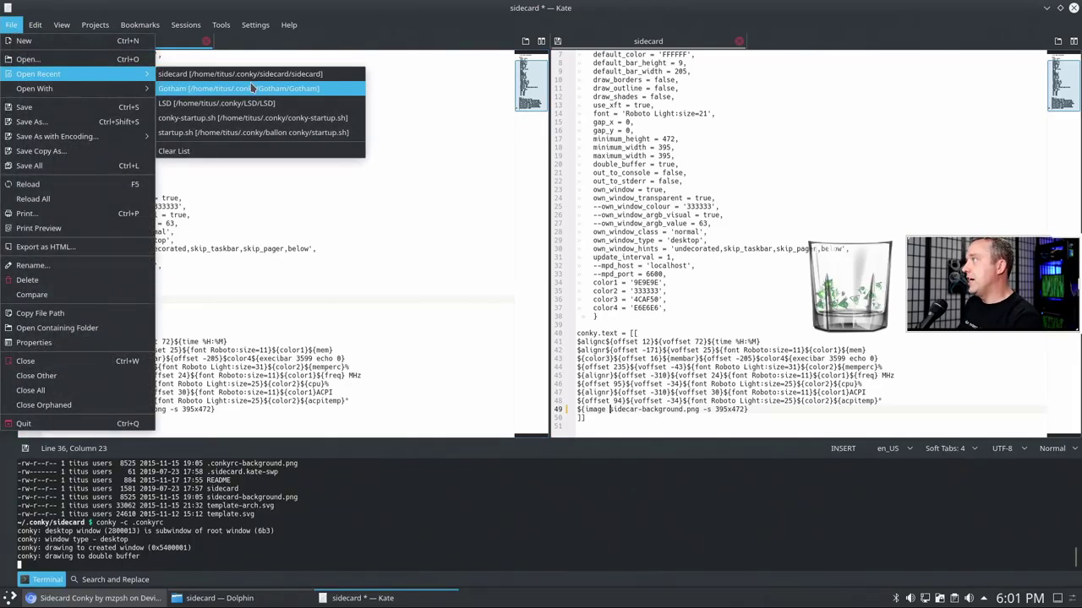
{"action": "left_click", "coordinate": [251, 88]}
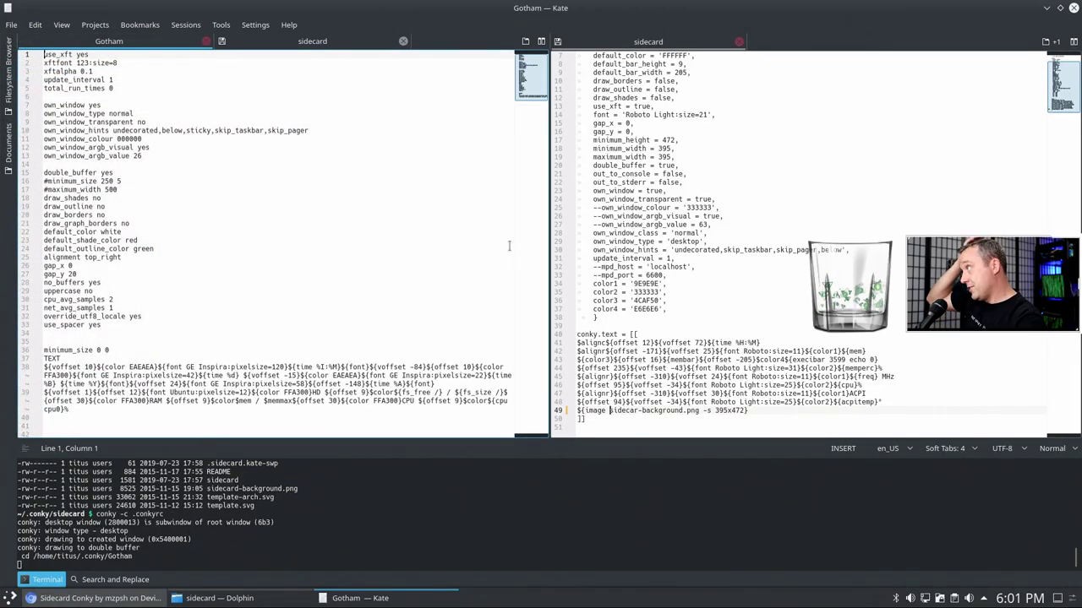
- Return to the sidecard config's image line 49 and save the file
{"action": "left_click", "coordinate": [703, 274]}
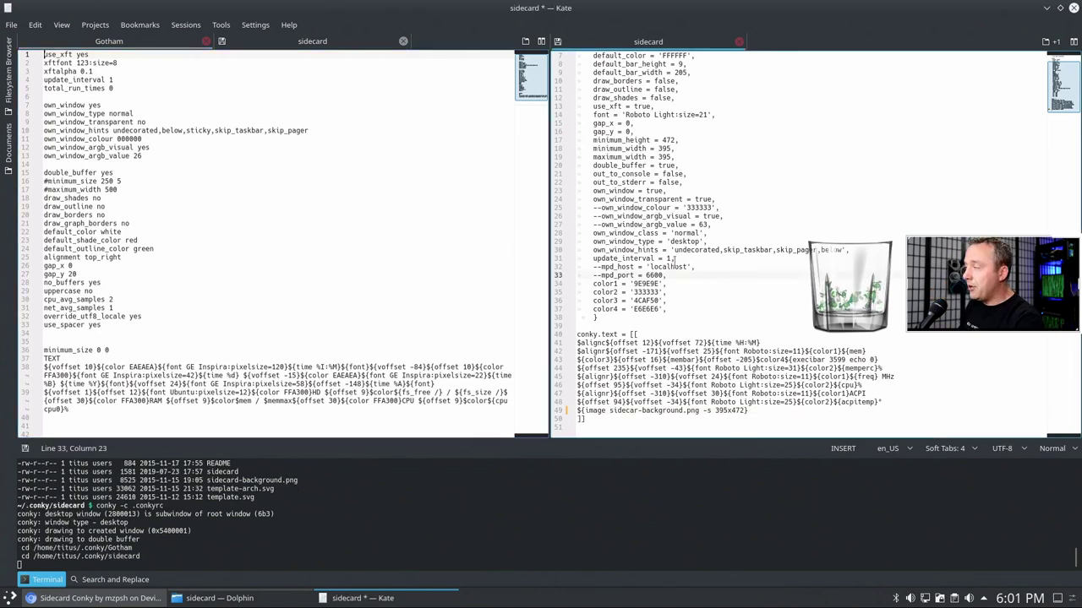
{"action": "scroll", "coordinate": [675, 260], "scroll_direction": "up", "scroll_amount": 2}
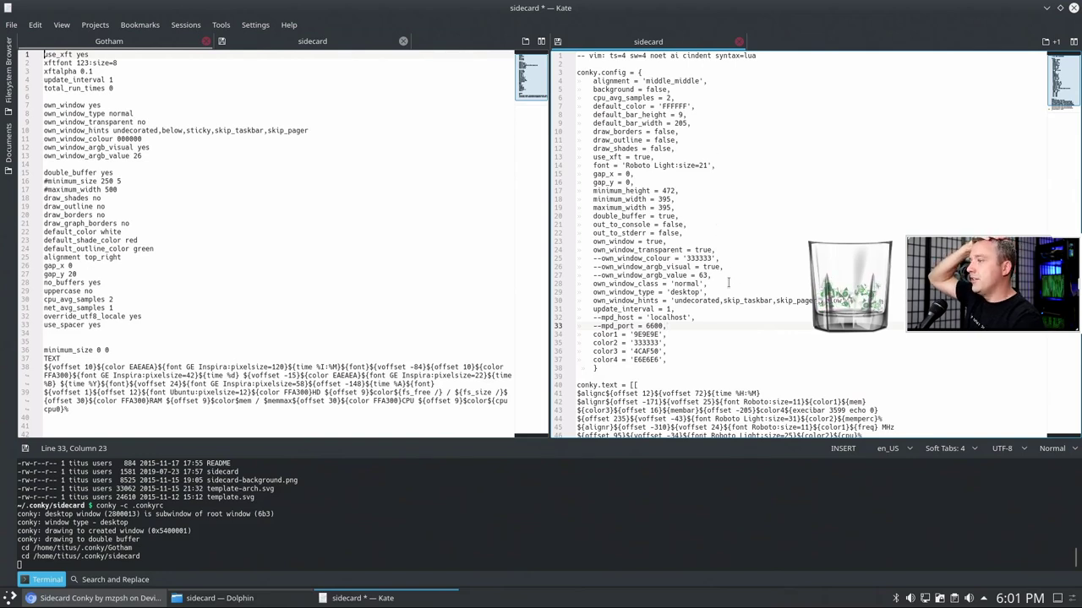
{"action": "scroll", "coordinate": [728, 283], "scroll_direction": "down", "scroll_amount": 2}
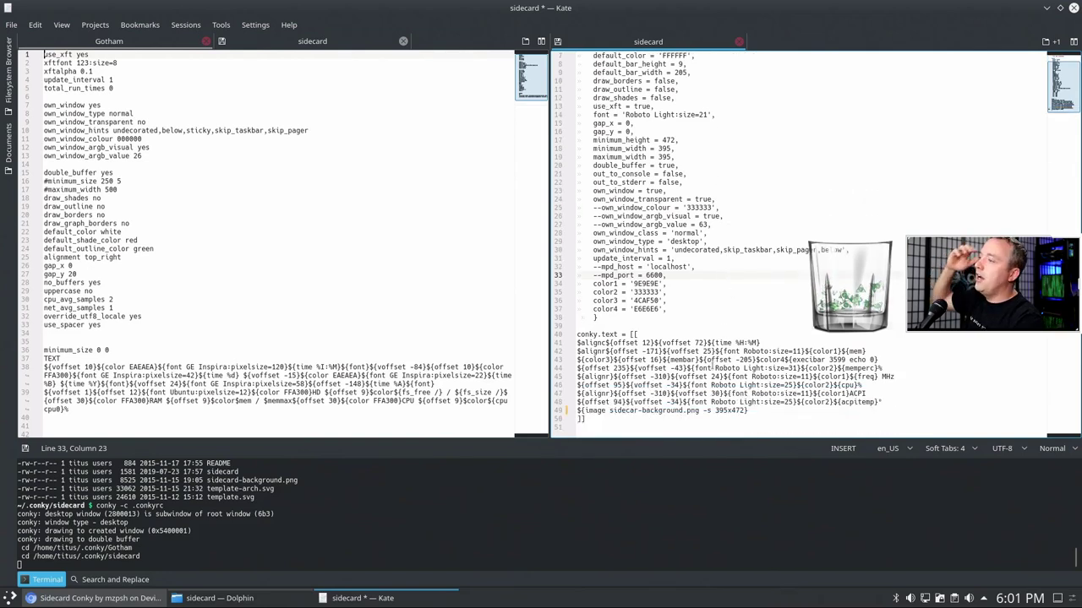
{"action": "left_click", "coordinate": [641, 411]}
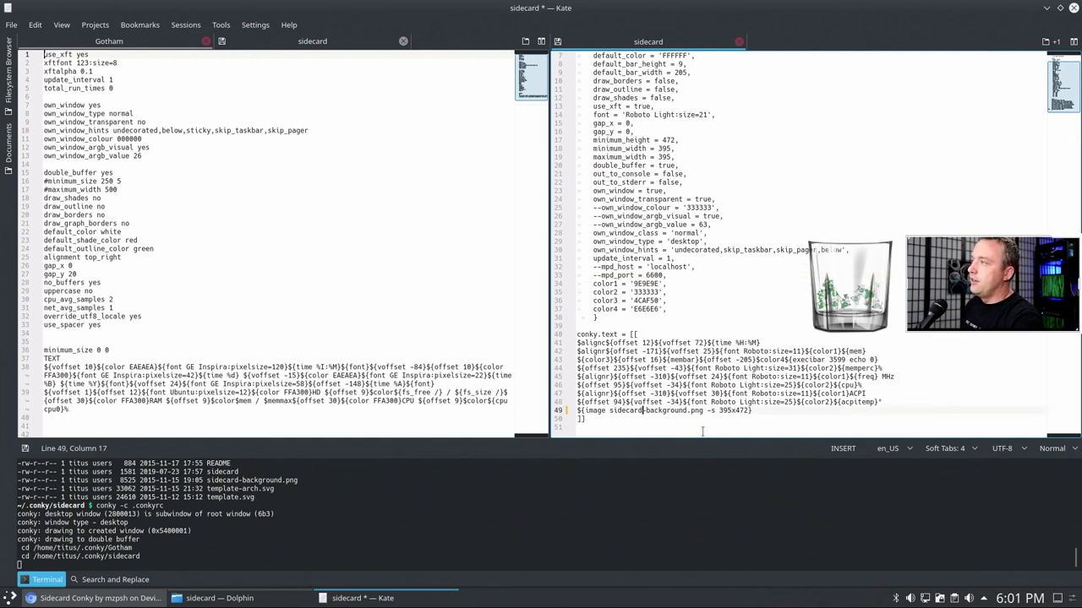
{"action": "key", "text": "ctrl+s"}
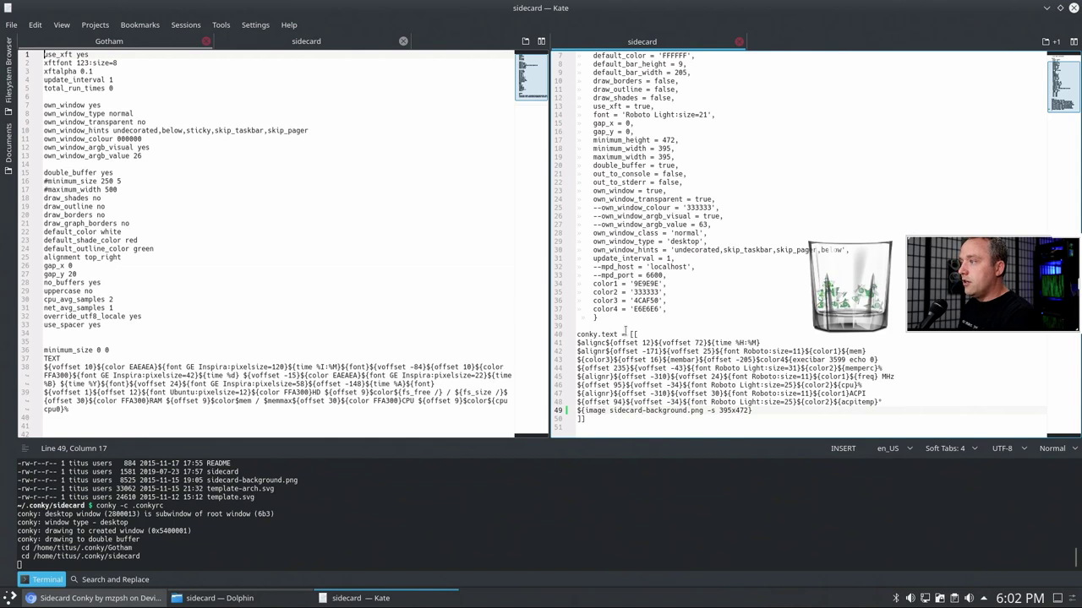
- Change the commented own_window_colour value on line 25 from 333333 to 0000
{"action": "scroll", "coordinate": [676, 380], "scroll_direction": "up", "scroll_amount": 2}
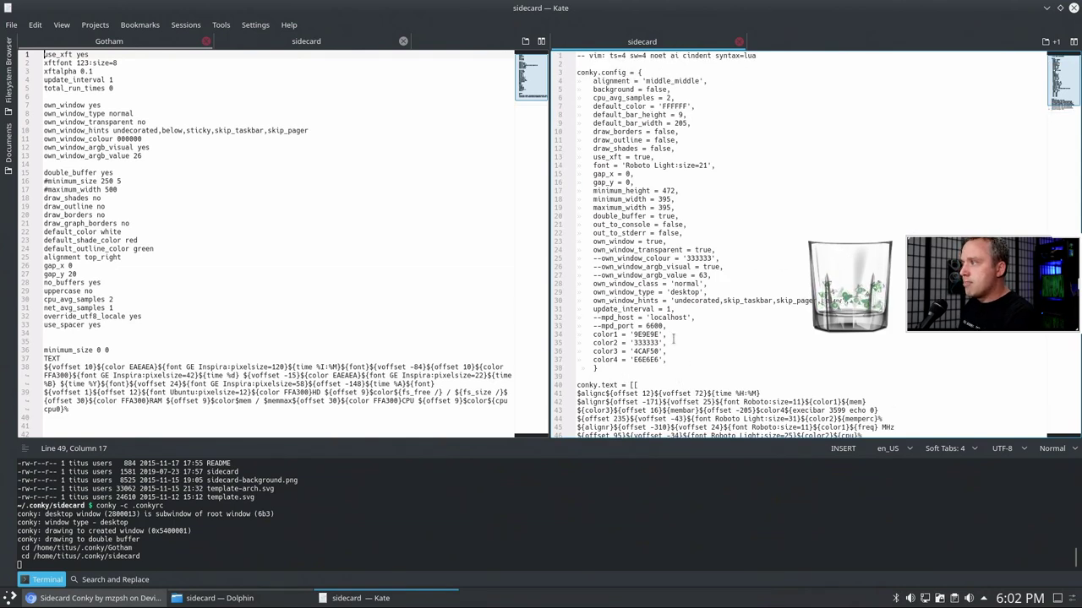
{"action": "left_click", "coordinate": [673, 291]}
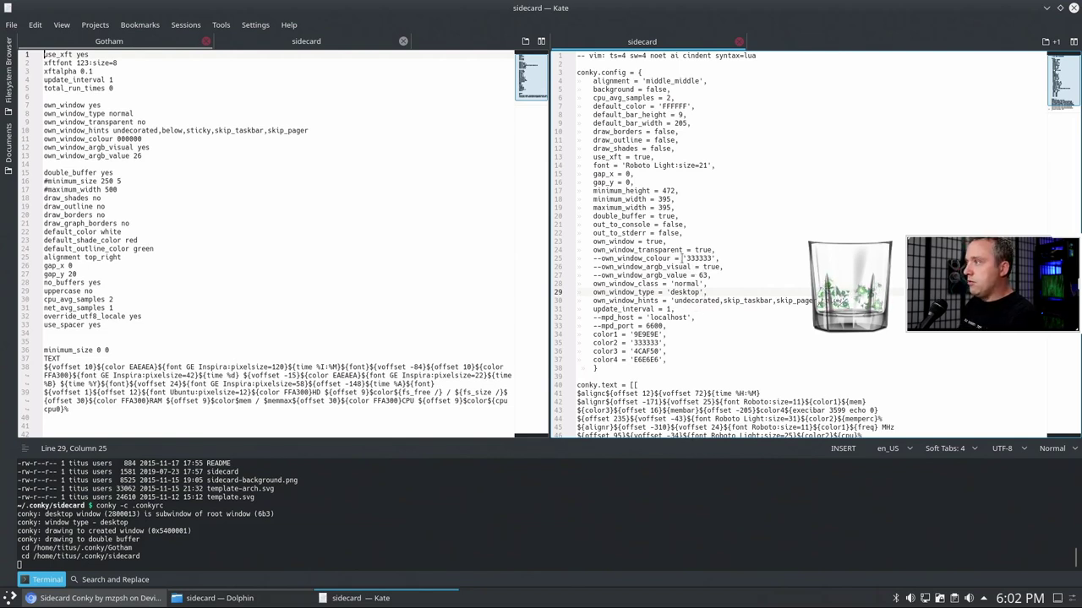
{"action": "left_click_drag", "start_coordinate": [688, 257], "coordinate": [715, 258]}
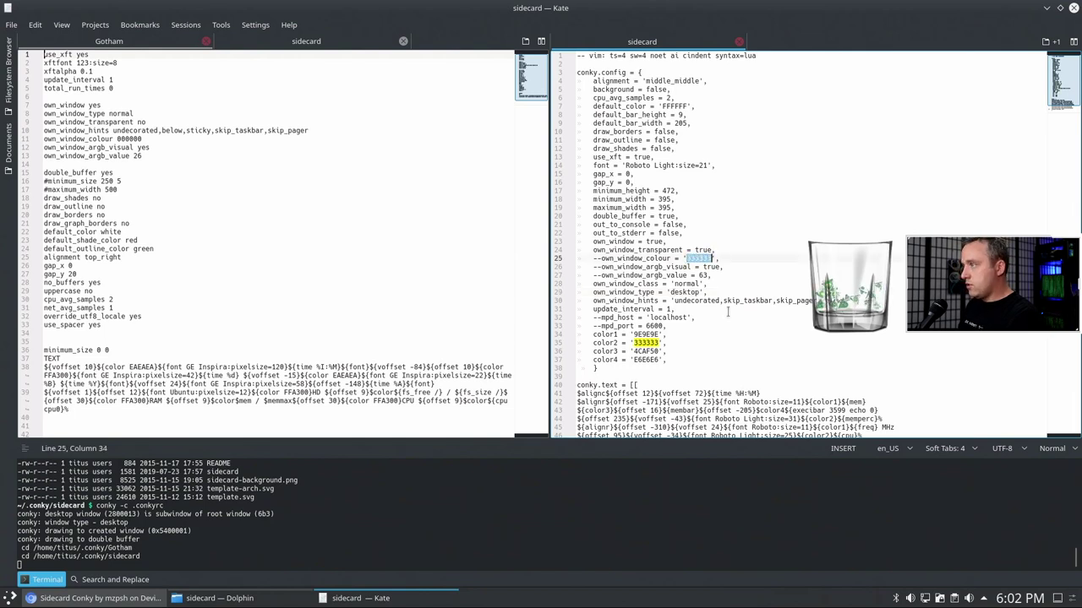
{"action": "type", "text": "0000"}
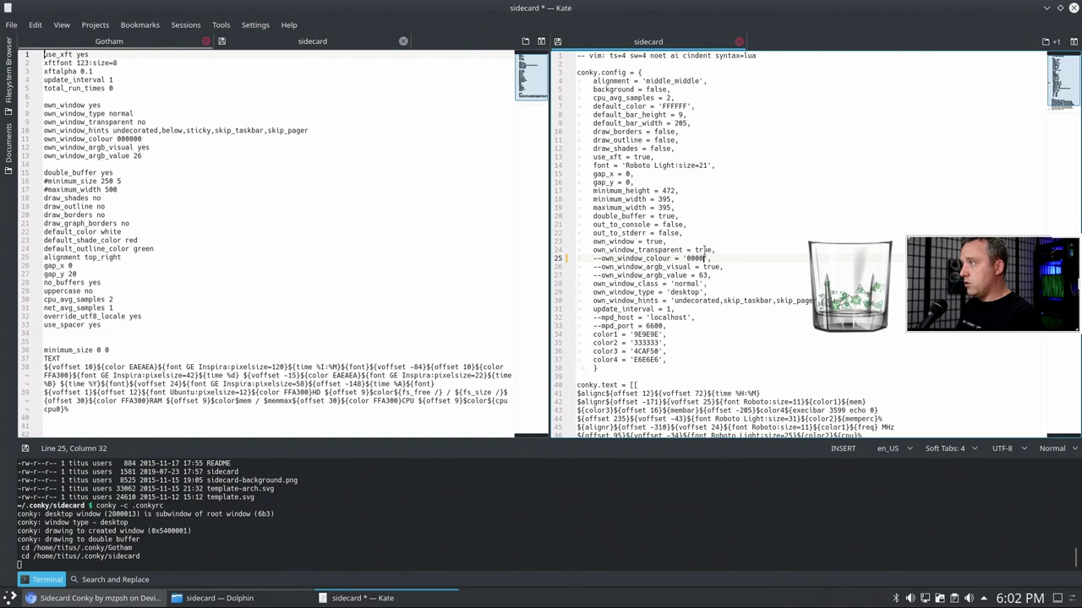
- Set own_window_transparent on line 24 from true to false
{"action": "double_click", "coordinate": [705, 249]}
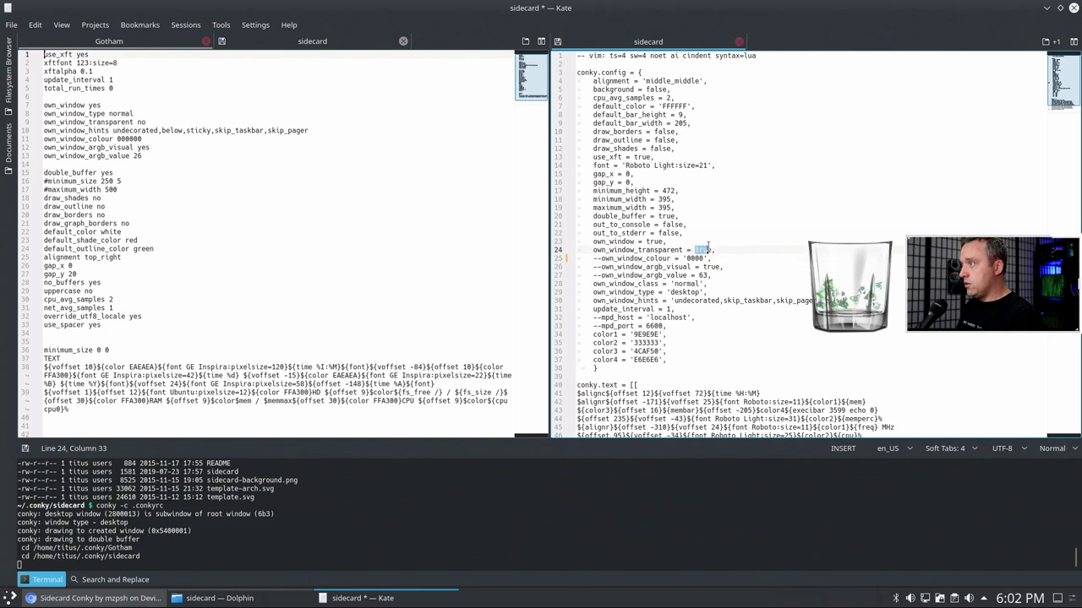
{"action": "type", "text": "false"}
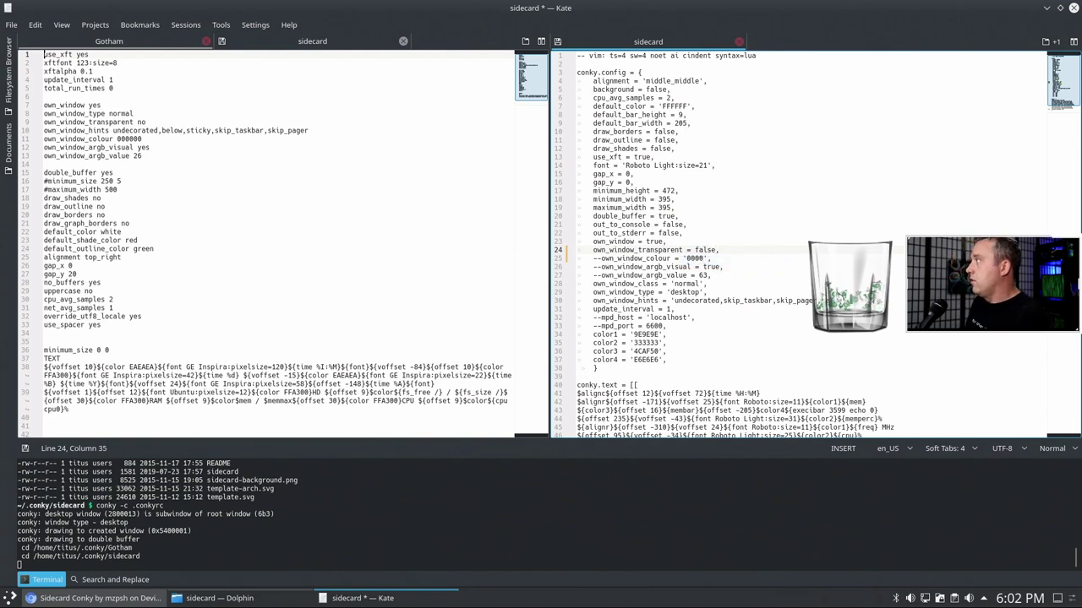
{"action": "key", "text": "Left"}
{"action": "key", "text": "Left"}
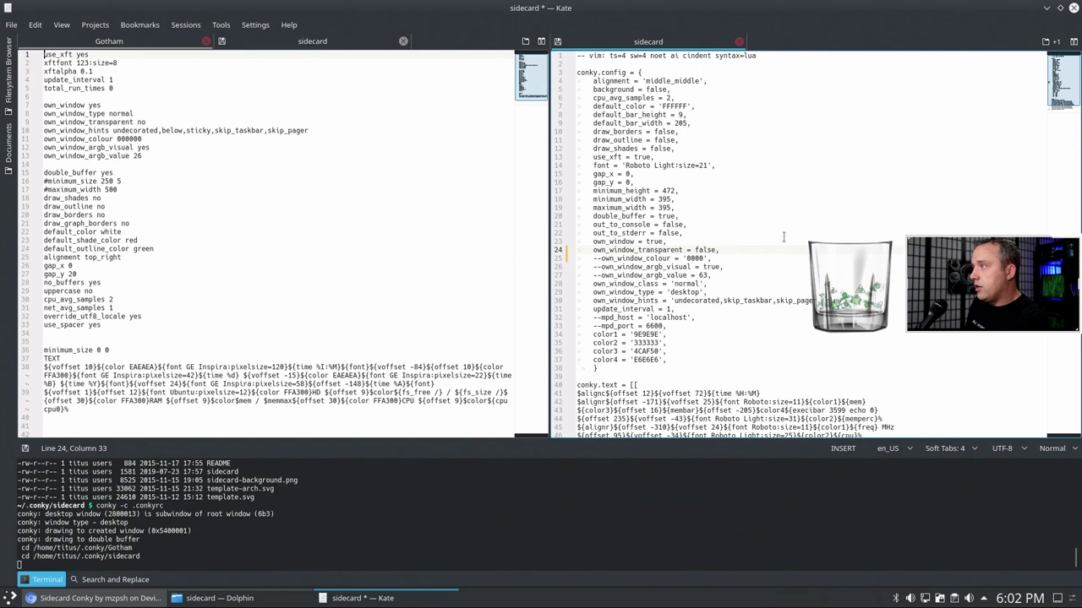
{"action": "left_click", "coordinate": [693, 300]}
{"action": "left_click", "coordinate": [687, 292]}
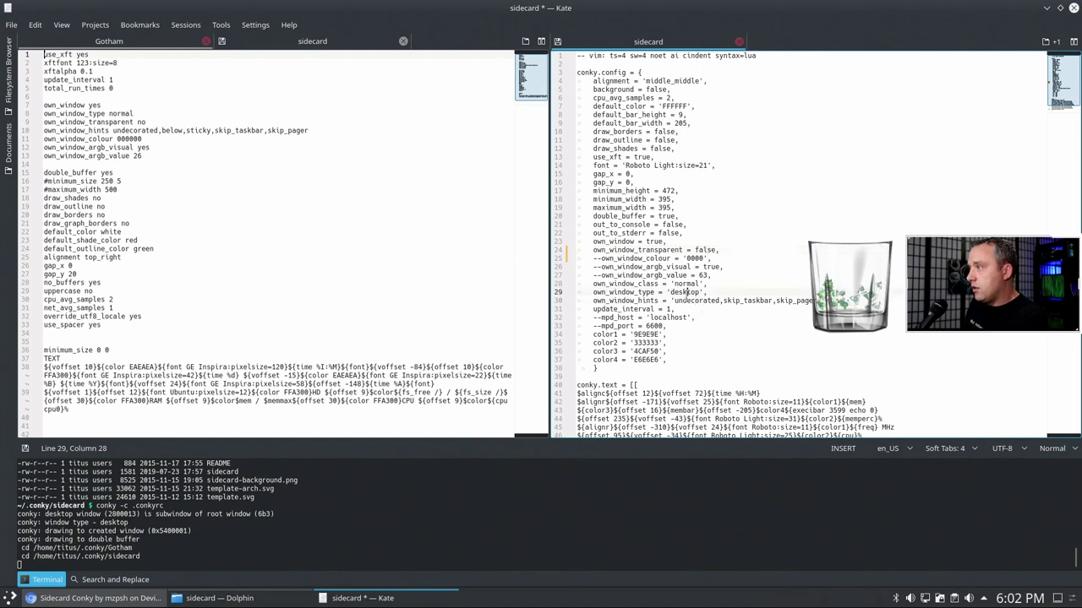